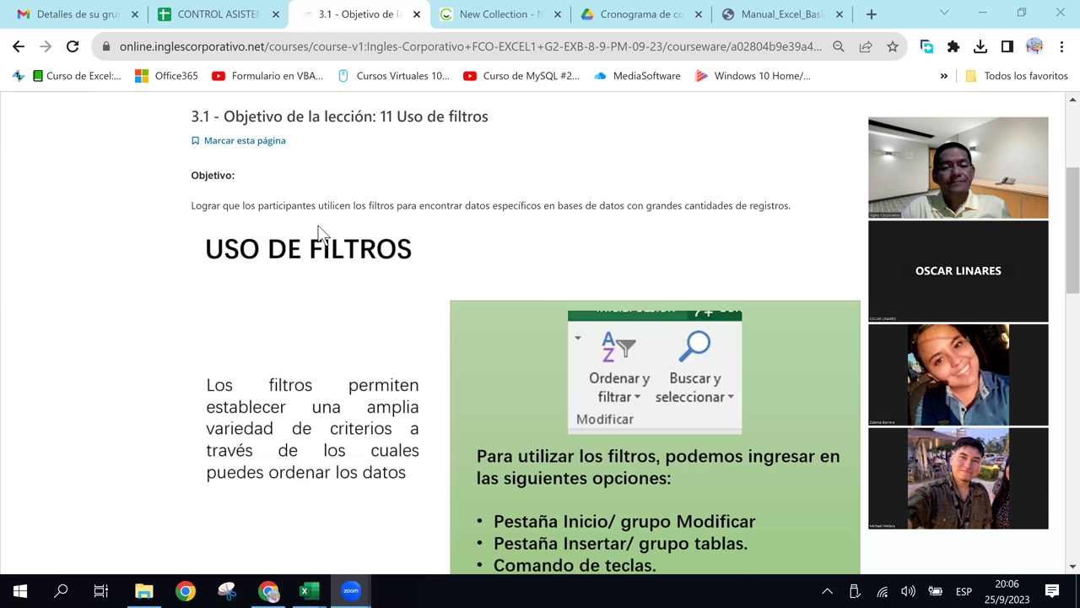
# Bring Chrome forward to show the WhatsApp Web class group chat with Filtros.xlsx.
pyautogui.click(312, 258)
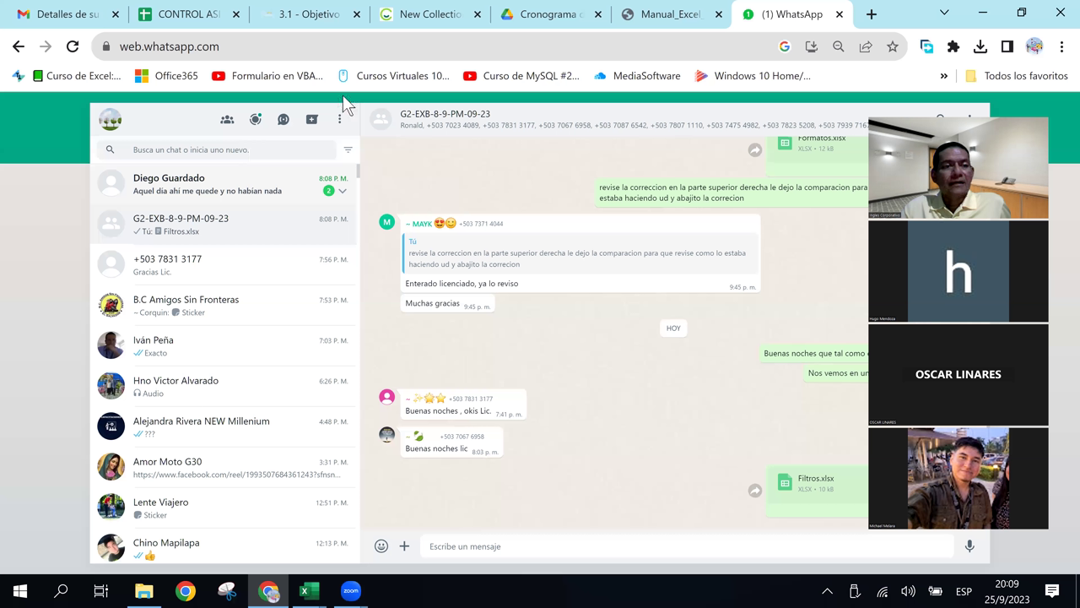
# Switch to the Gmail course-details email, then minimize the browser to reveal the desktop.
pyautogui.click(58, 23)
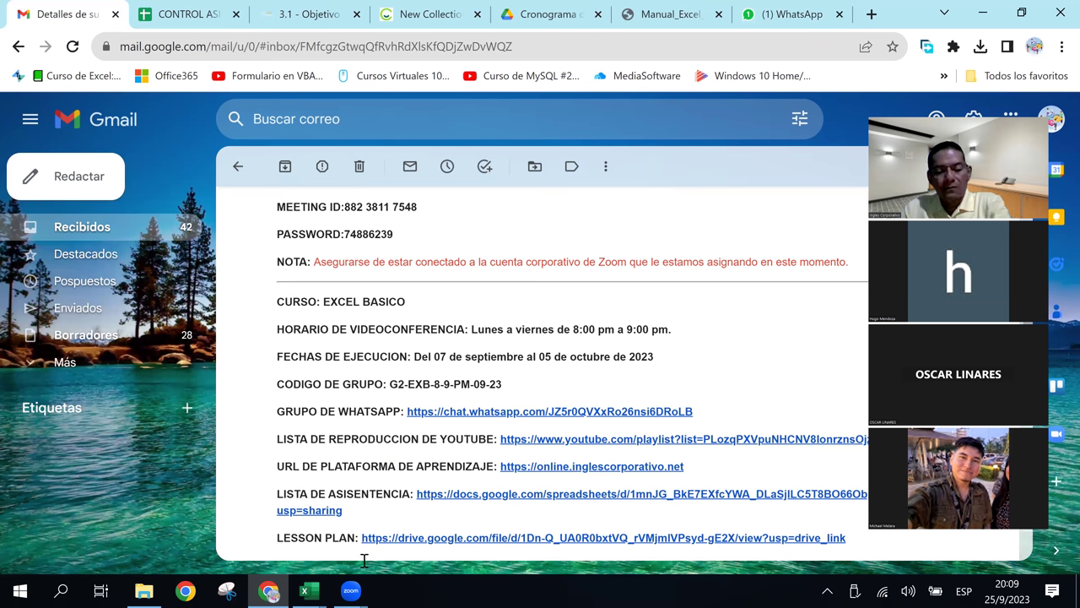
pyautogui.press('super+d')
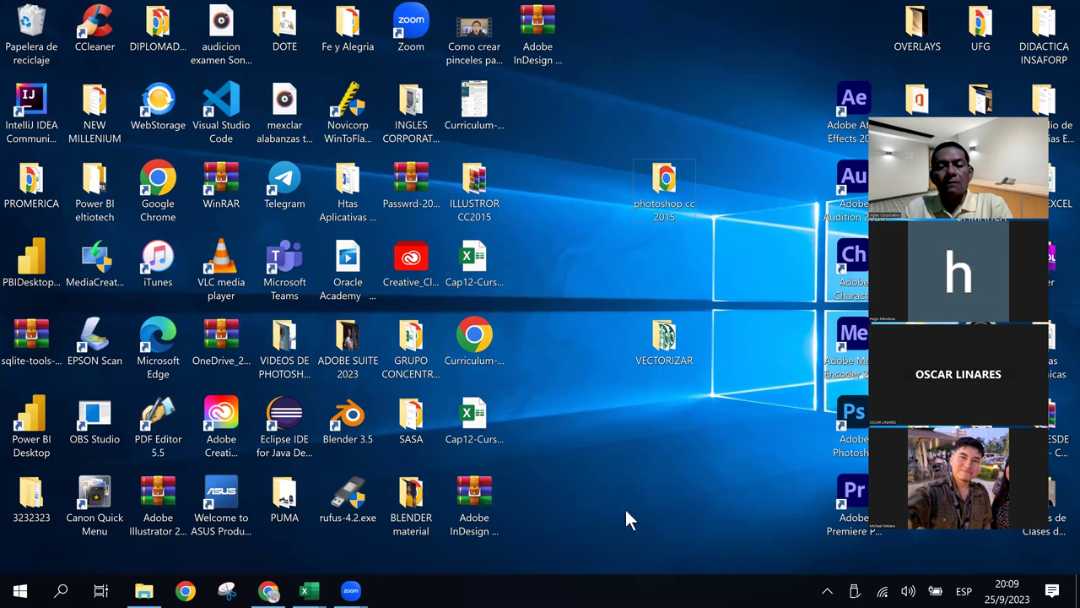
# Bring up the desktop's right-click menu and dismiss it.
pyautogui.rightClick(541, 259)
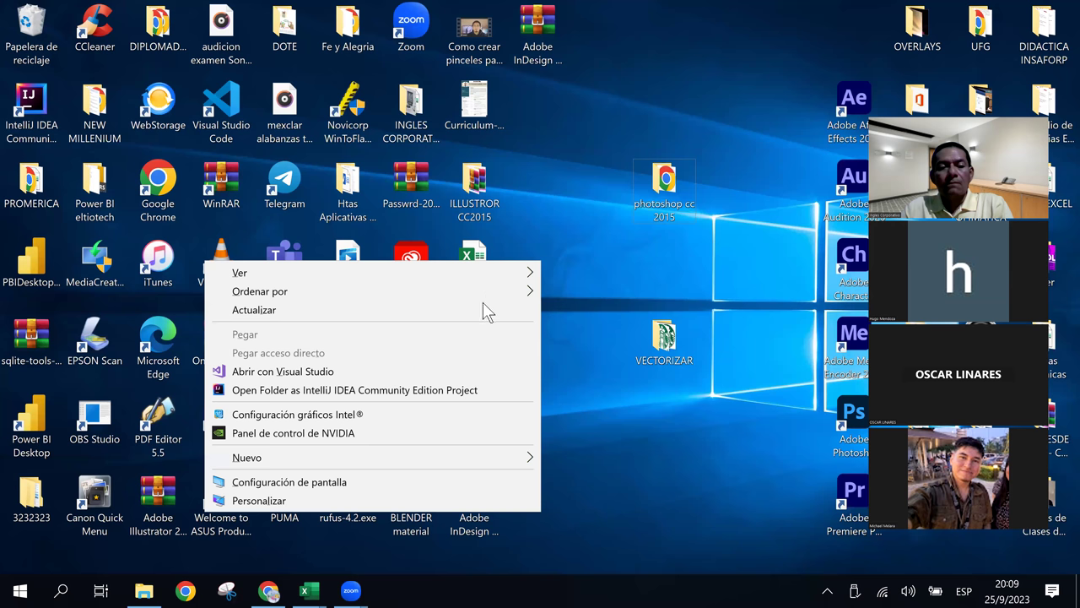
pyautogui.click(685, 82)
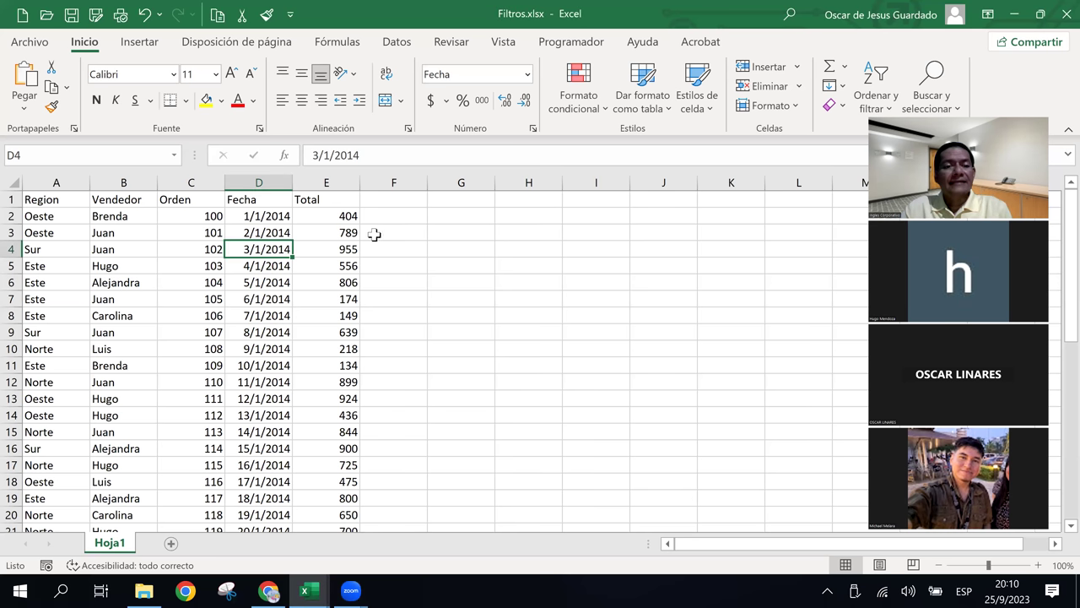
# Make the header row A1:E1 bold.
pyautogui.click(374, 234)
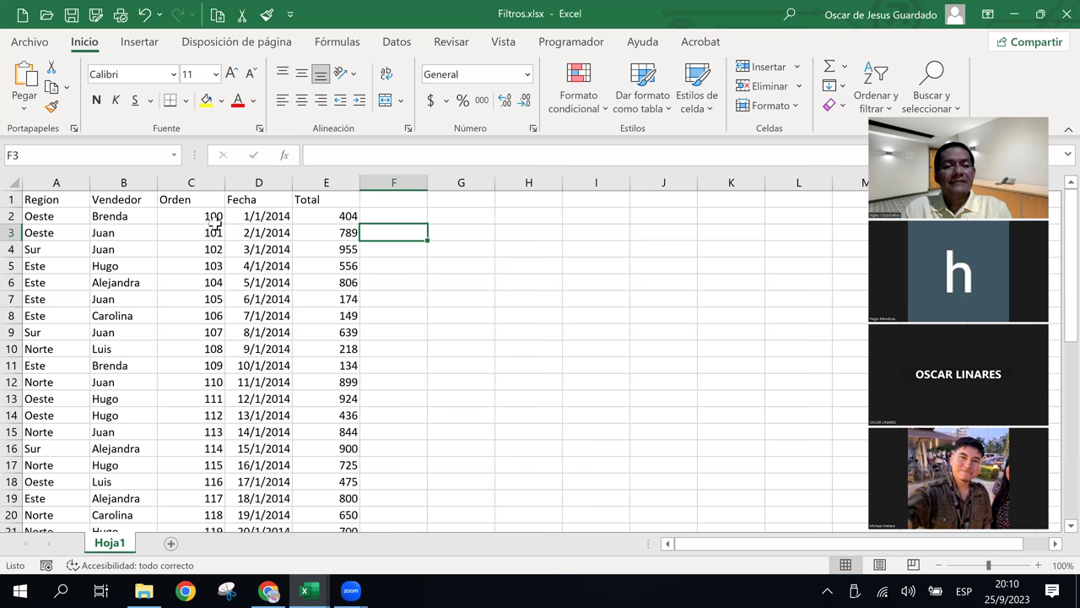
pyautogui.moveTo(73, 203)
pyautogui.mouseDown()
pyautogui.moveTo(326, 213)
pyautogui.moveTo(326, 199)
pyautogui.mouseUp()
pyautogui.click(96, 99)
pyautogui.click(498, 300)
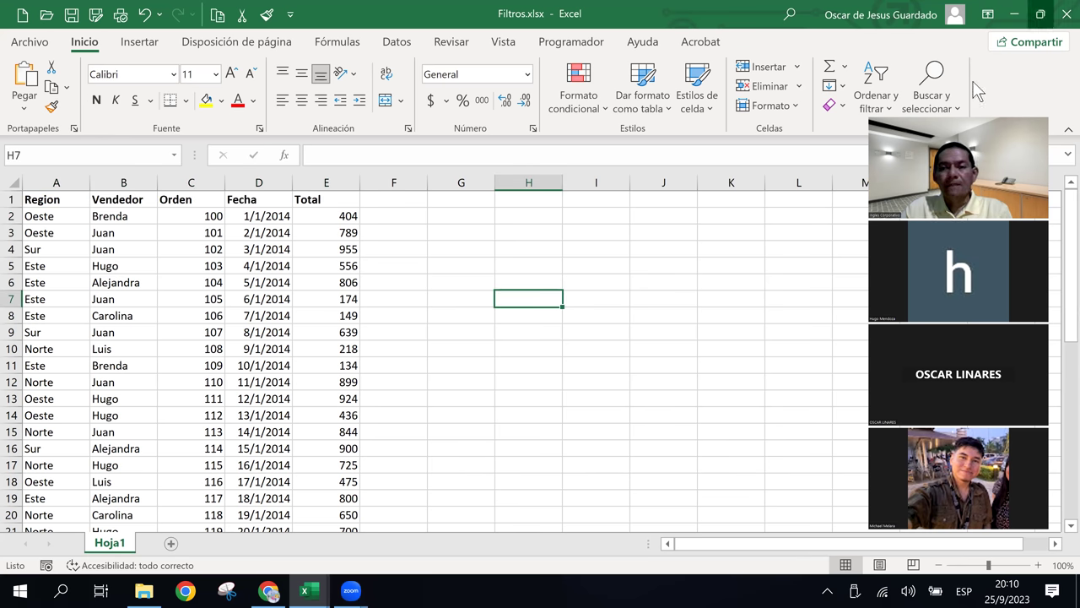
# Restore Excel to a smaller window and widen it left and right.
pyautogui.click(1042, 23)
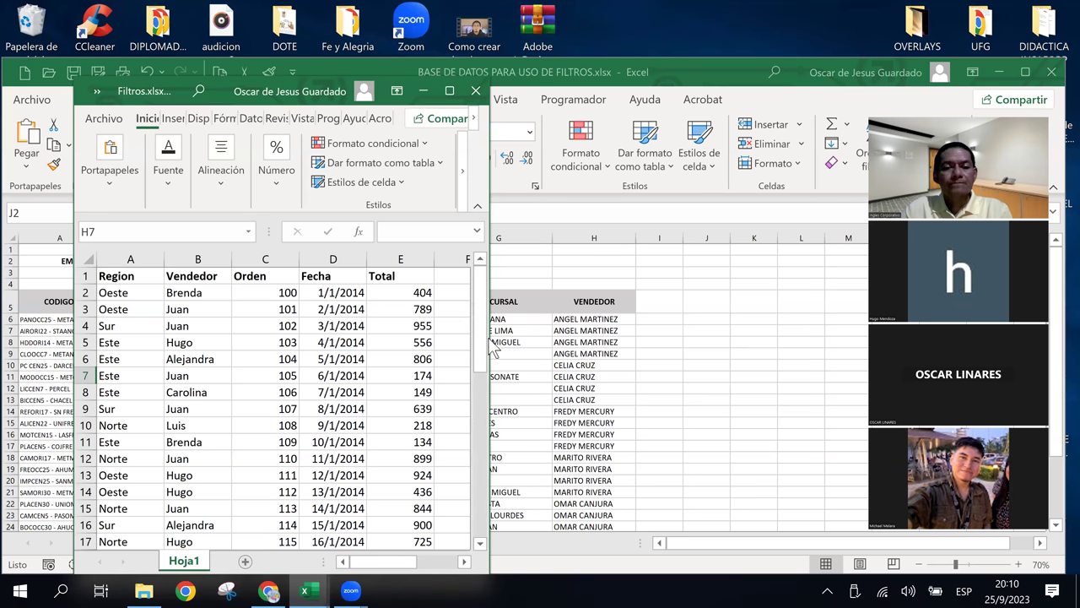
pyautogui.moveTo(490, 336); pyautogui.dragTo(788, 337)
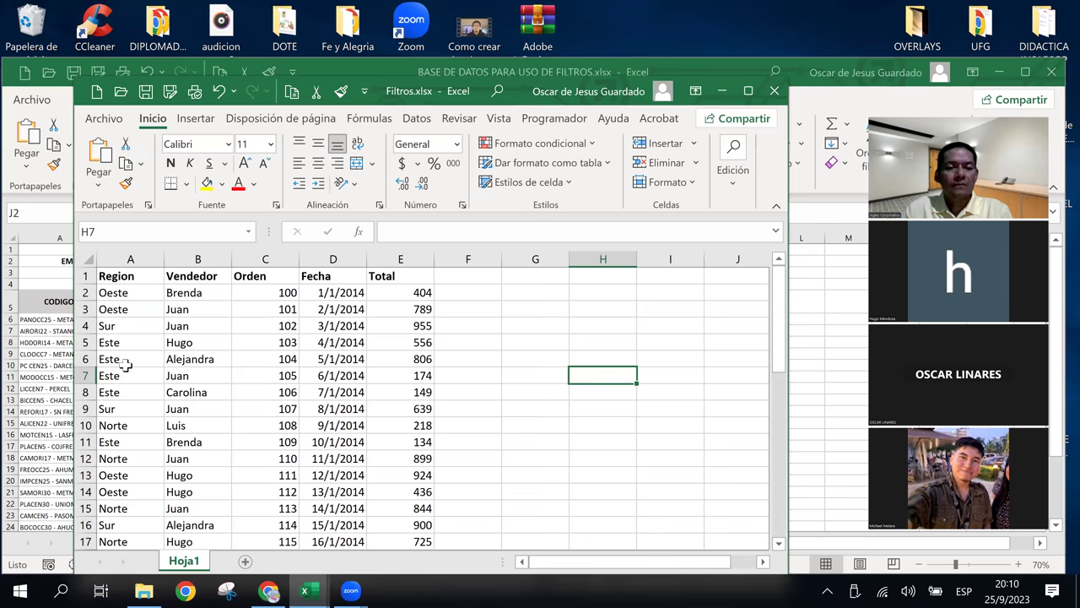
pyautogui.moveTo(74, 371); pyautogui.dragTo(12, 371)
# Apply Contabilidad dollar format to the Total values E2:E43.
pyautogui.click(339, 292)
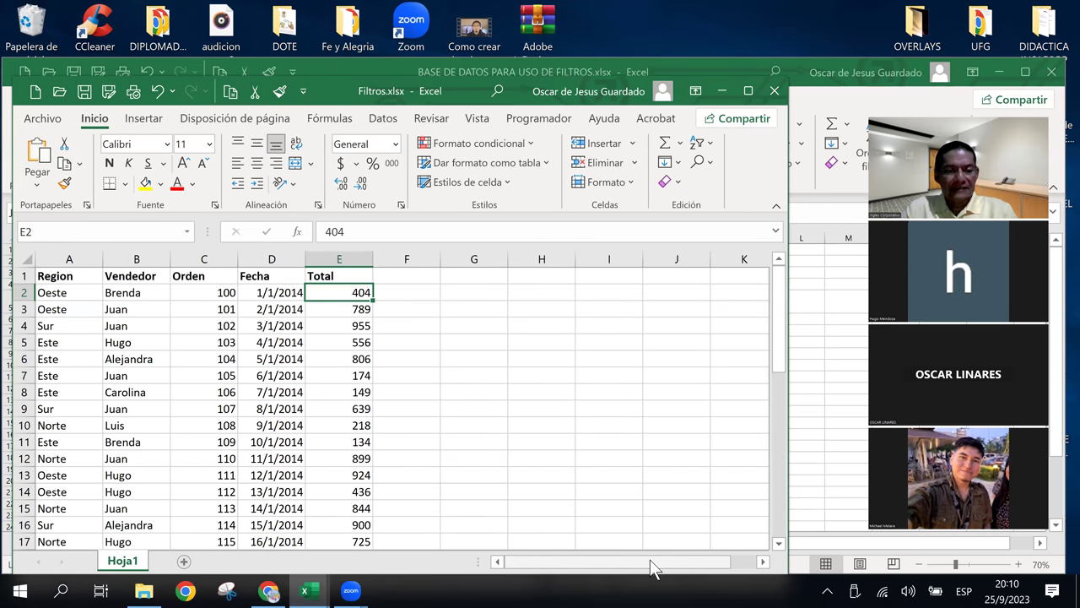
pyautogui.hotkey('ctrl', 'shift', 'Down')
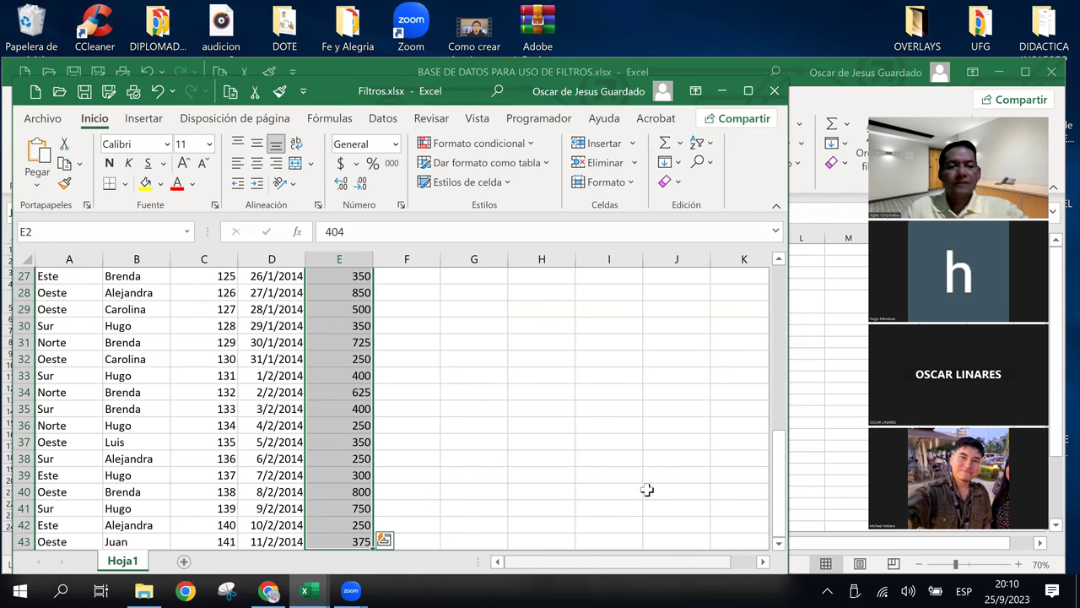
pyautogui.click(340, 162)
pyautogui.click(520, 376)
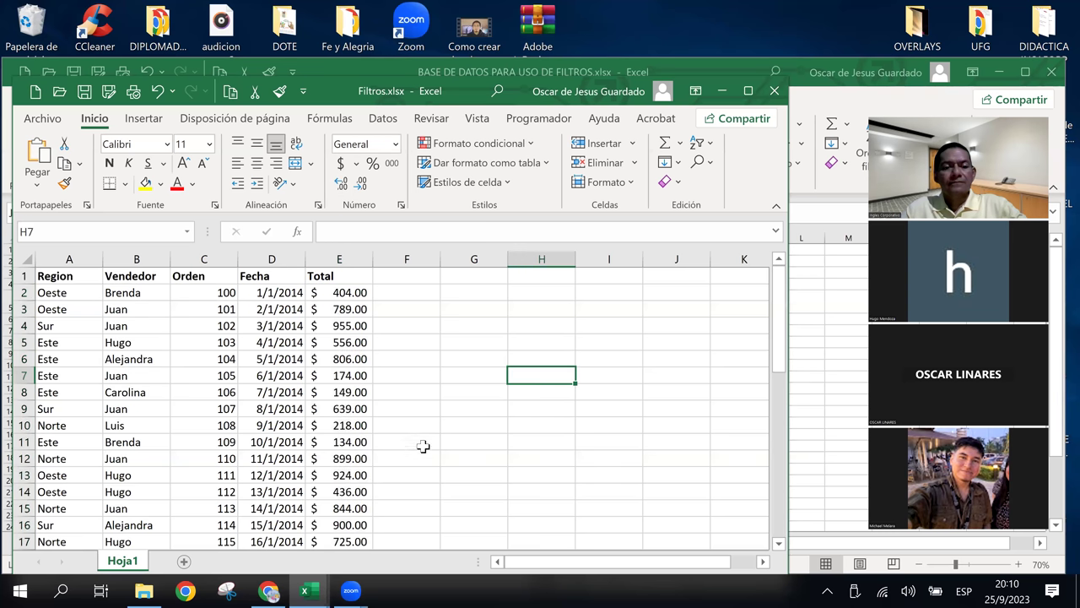
# Check Fecha, Orden and Total cells, then select the Oeste and Sur region cells.
pyautogui.click(293, 375)
pyautogui.click(180, 325)
pyautogui.click(355, 330)
pyautogui.press('Left')
pyautogui.press('Left')
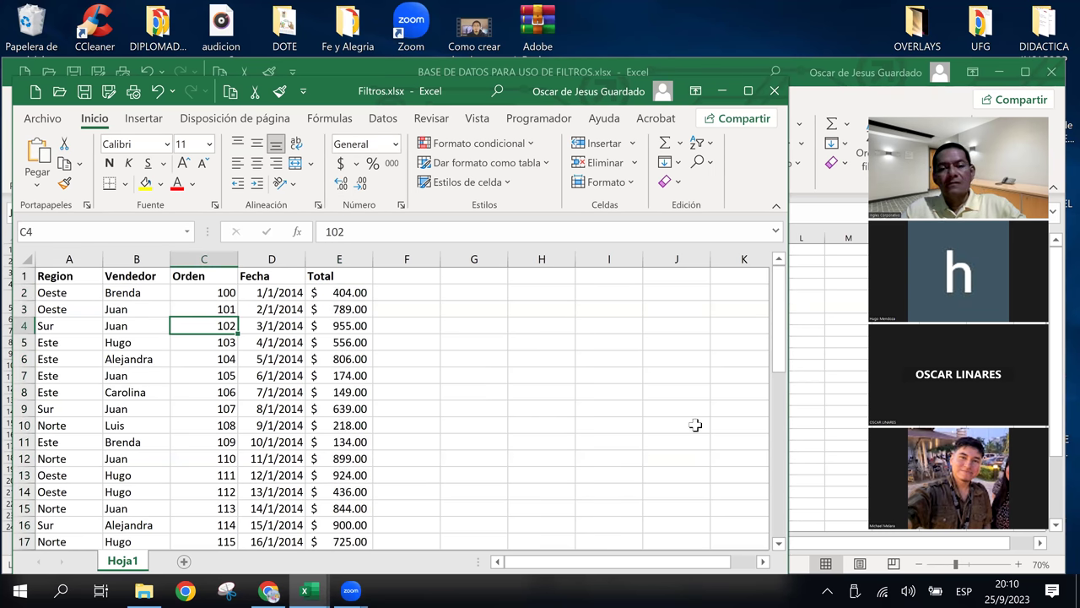
pyautogui.click(695, 425)
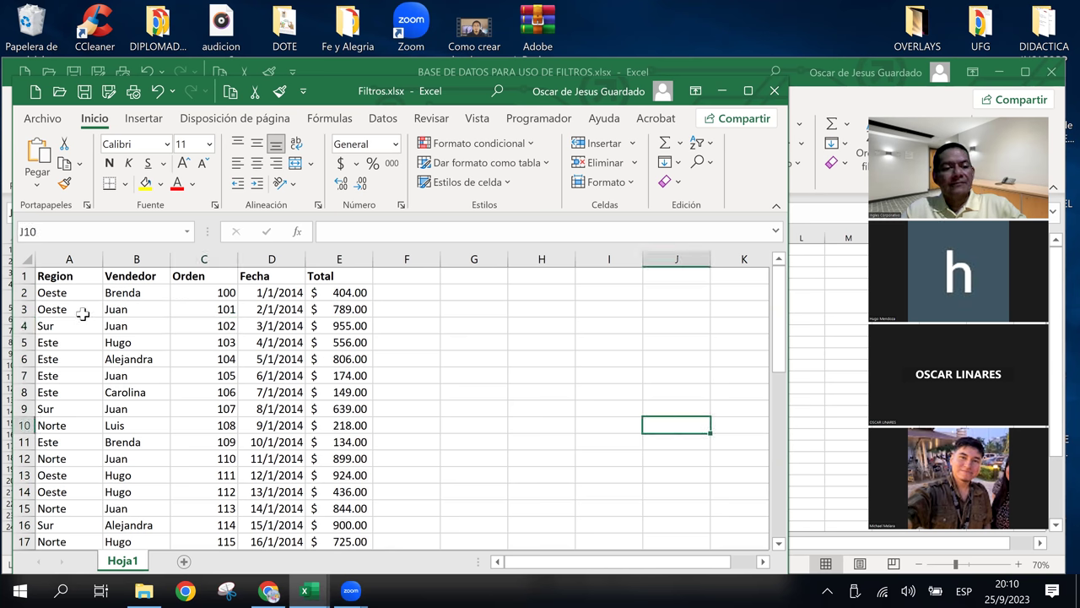
pyautogui.moveTo(84, 311); pyautogui.dragTo(89, 327)
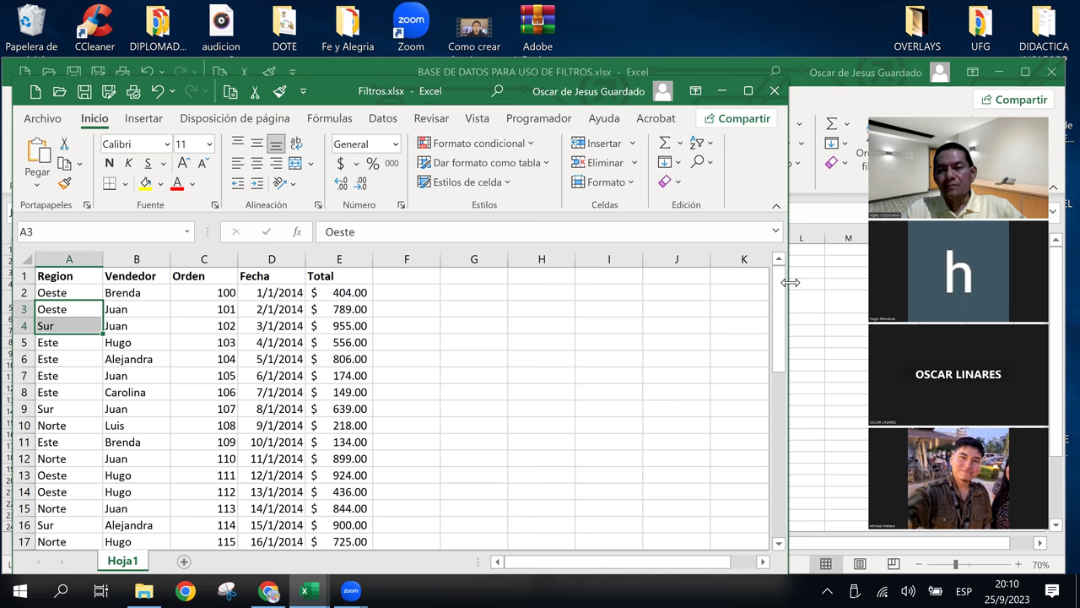
# Widen and raise the Excel window, then check Fecha dates and Orden value 101.
pyautogui.moveTo(789, 282); pyautogui.dragTo(1053, 283)
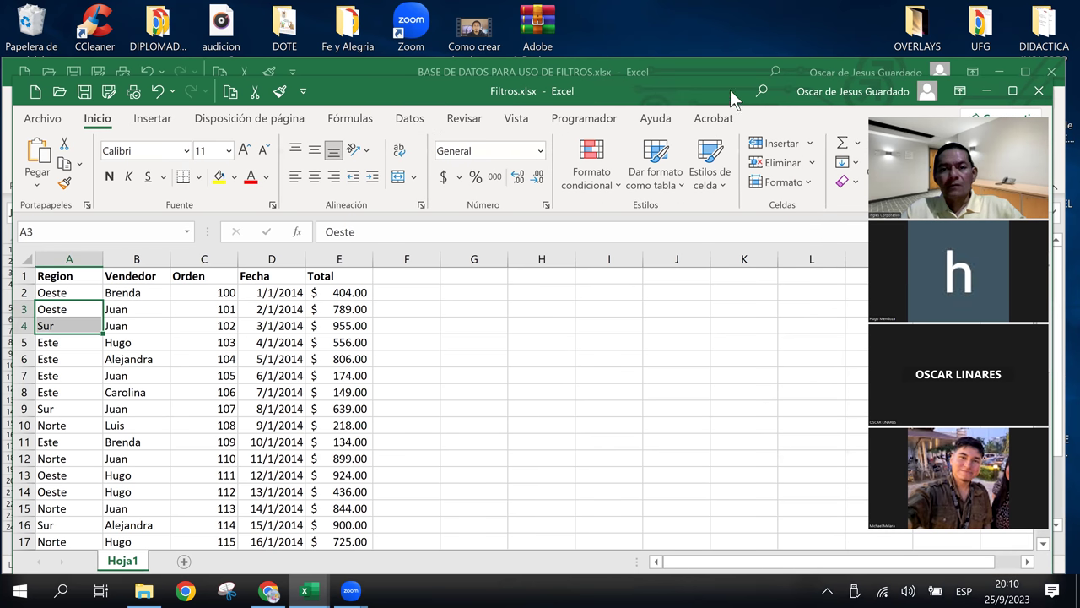
pyautogui.moveTo(730, 89); pyautogui.dragTo(733, 71)
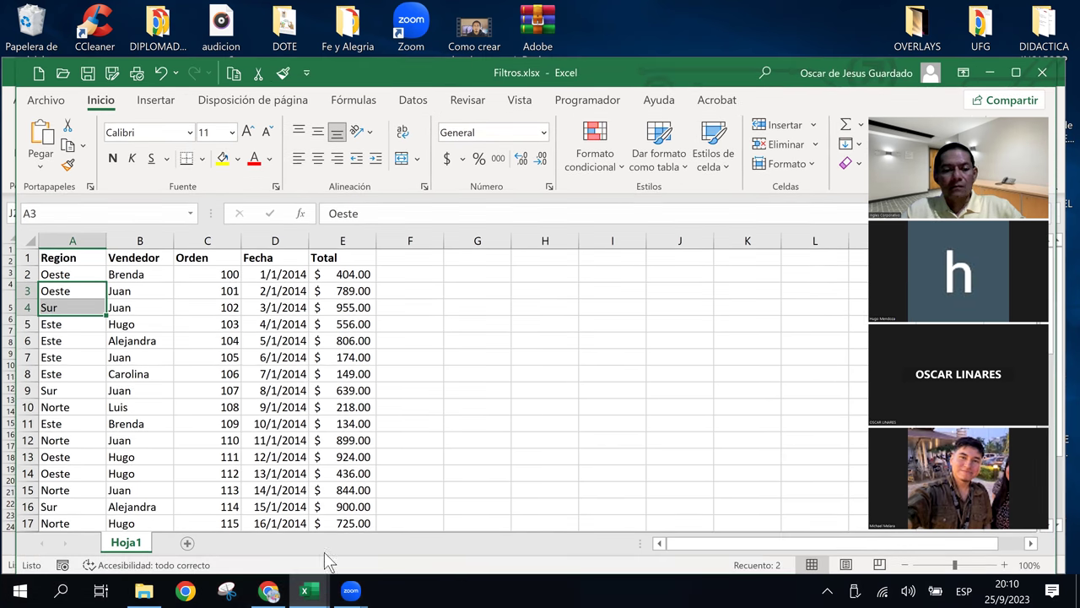
pyautogui.click(261, 355)
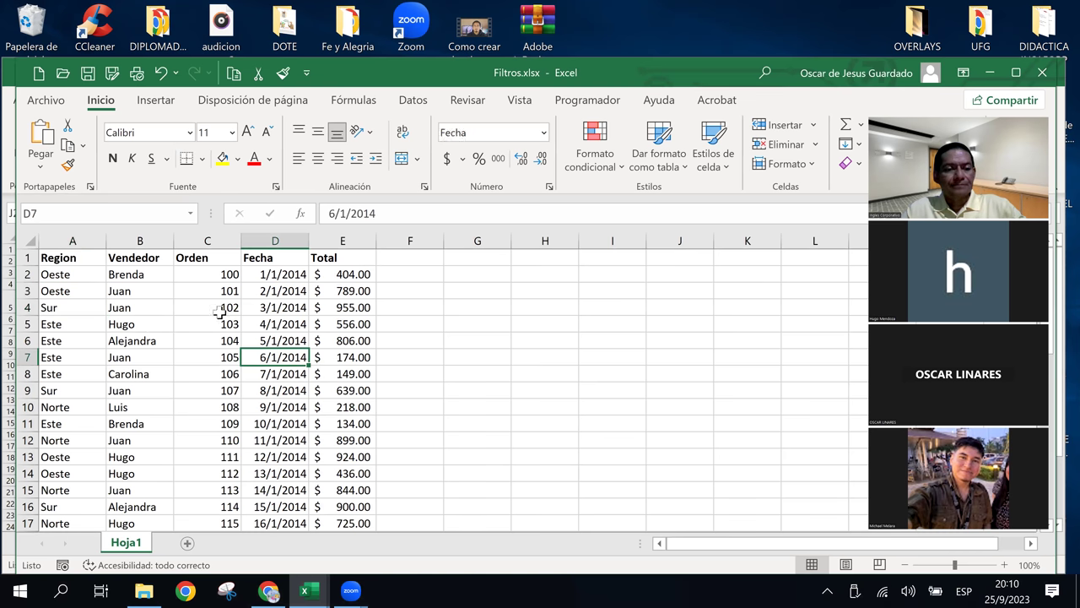
pyautogui.click(410, 307)
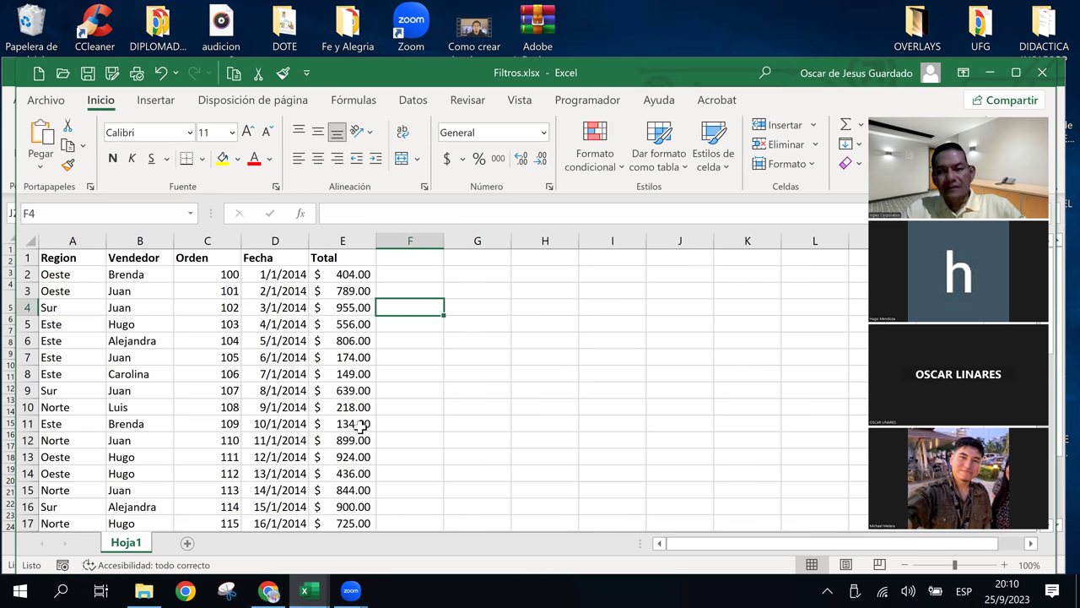
pyautogui.click(247, 355)
pyautogui.click(211, 291)
# Allow a participant to record the meeting, then bring Gmail to the front.
pyautogui.scroll(-6, 219, 376)
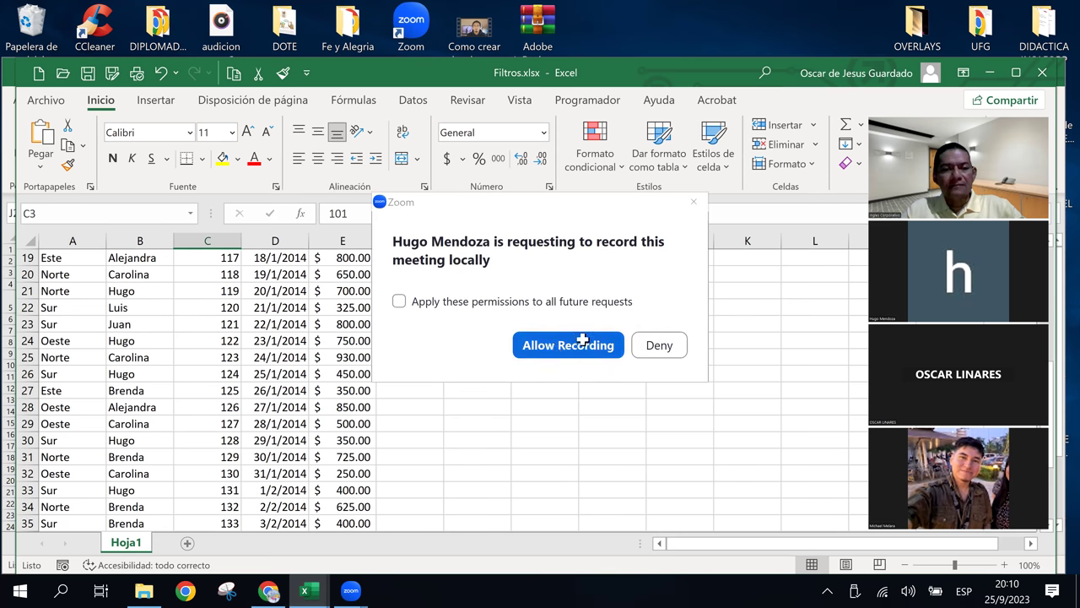
pyautogui.click(580, 343)
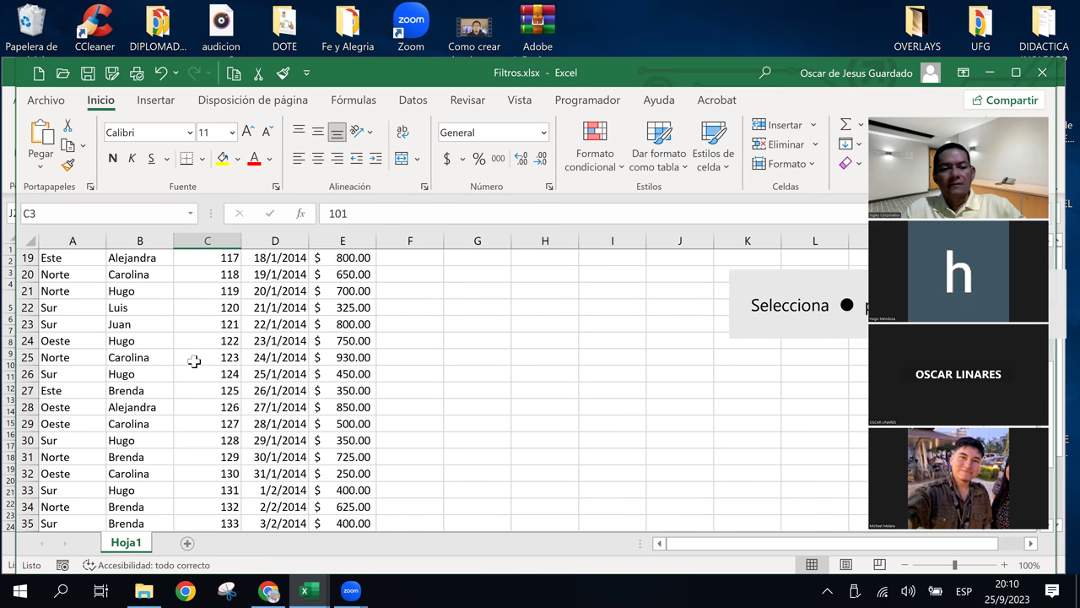
pyautogui.scroll(-4, 194, 361)
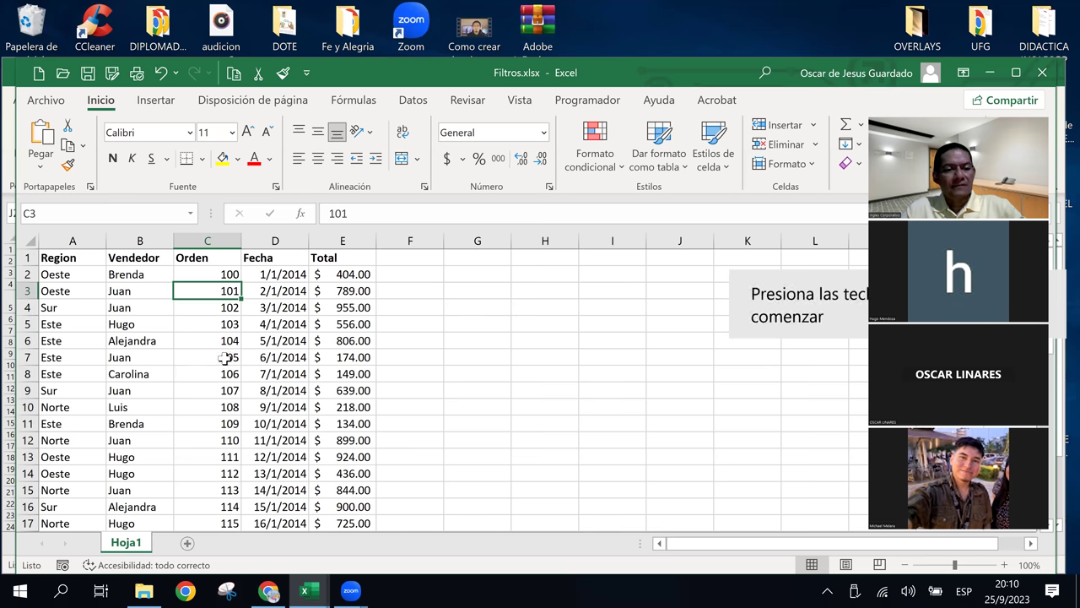
pyautogui.click(272, 277)
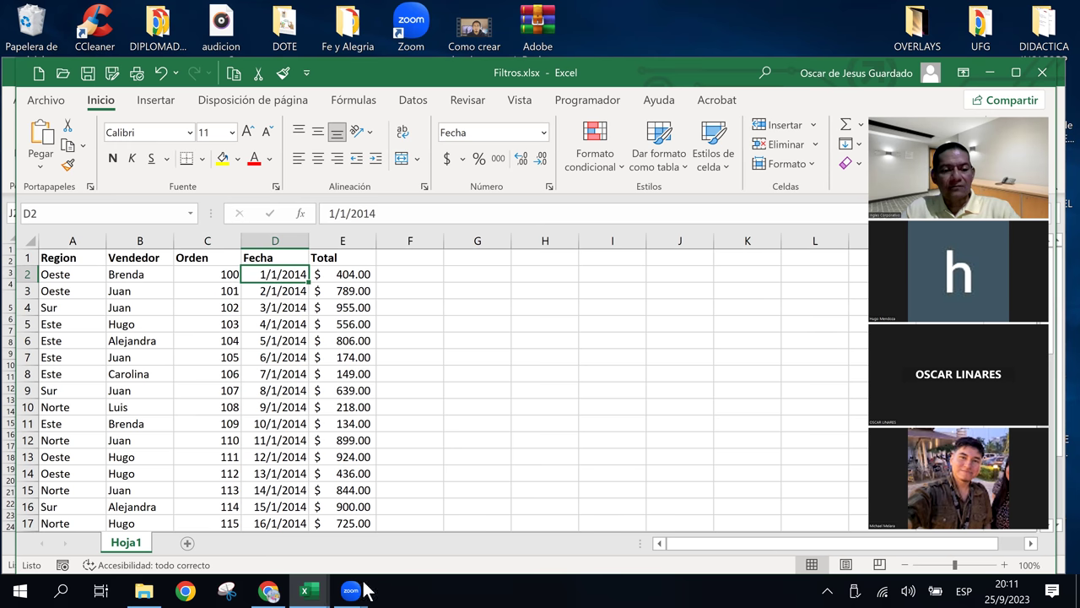
pyautogui.click(273, 590)
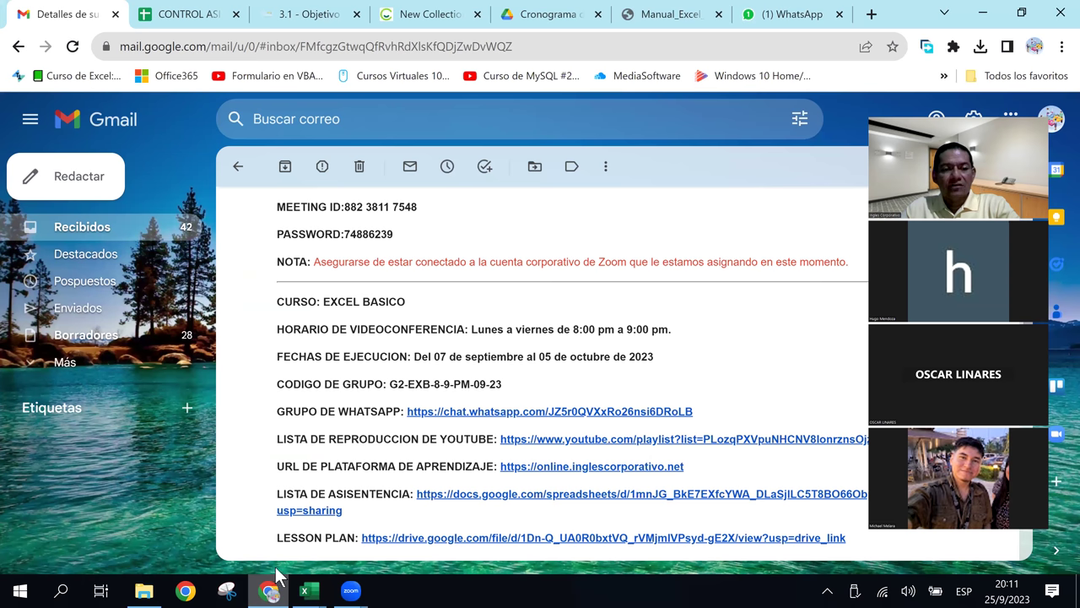
# Restore and resize the browser, then show the '3.1 Uso de filtros' lesson page.
pyautogui.click(1021, 12)
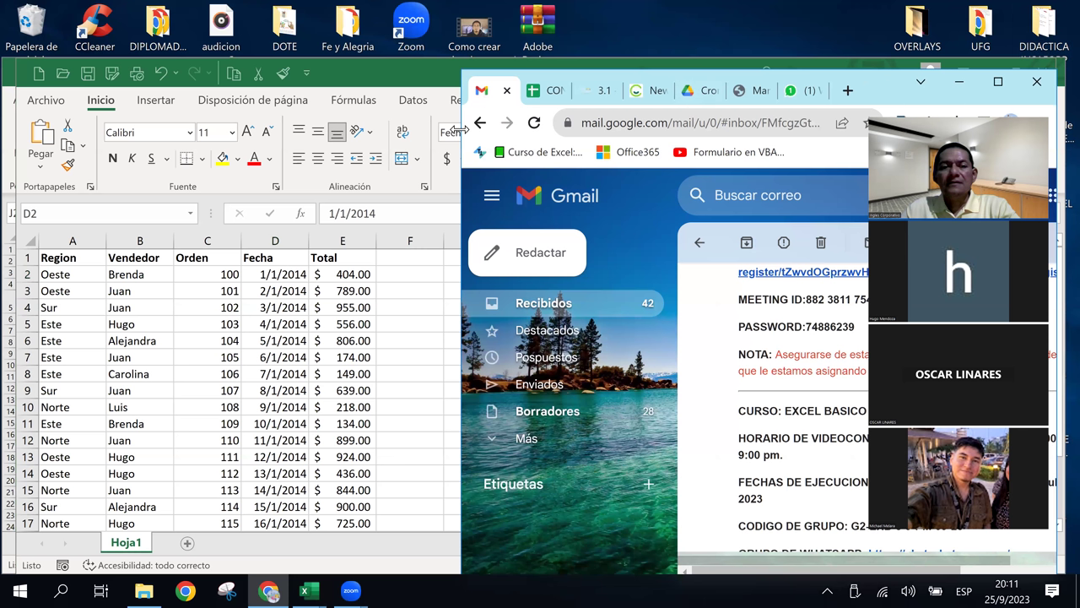
pyautogui.moveTo(459, 128); pyautogui.dragTo(9, 120)
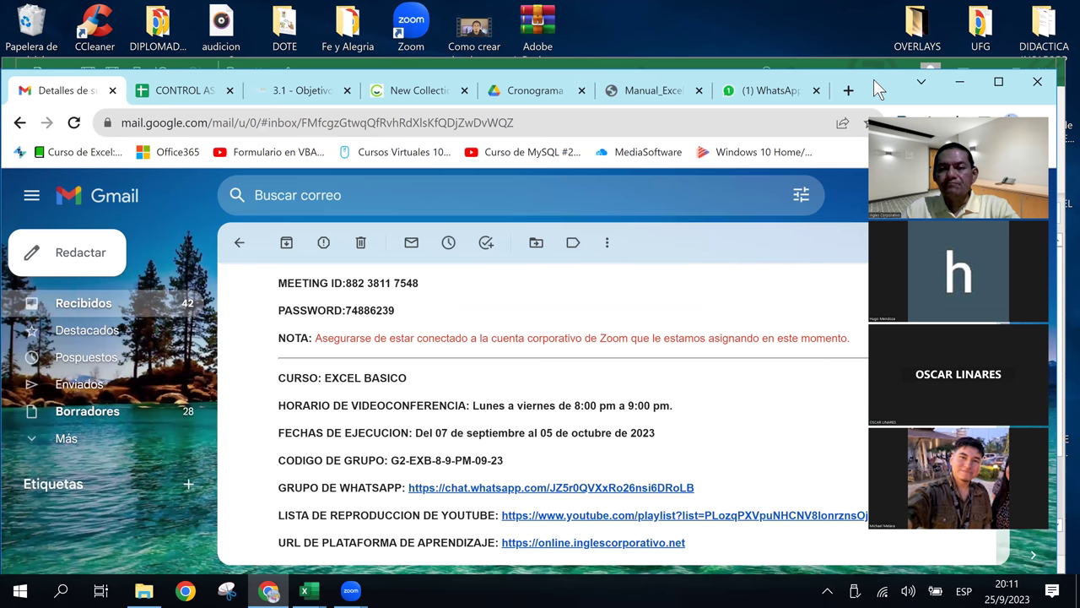
pyautogui.moveTo(873, 79); pyautogui.dragTo(876, 65)
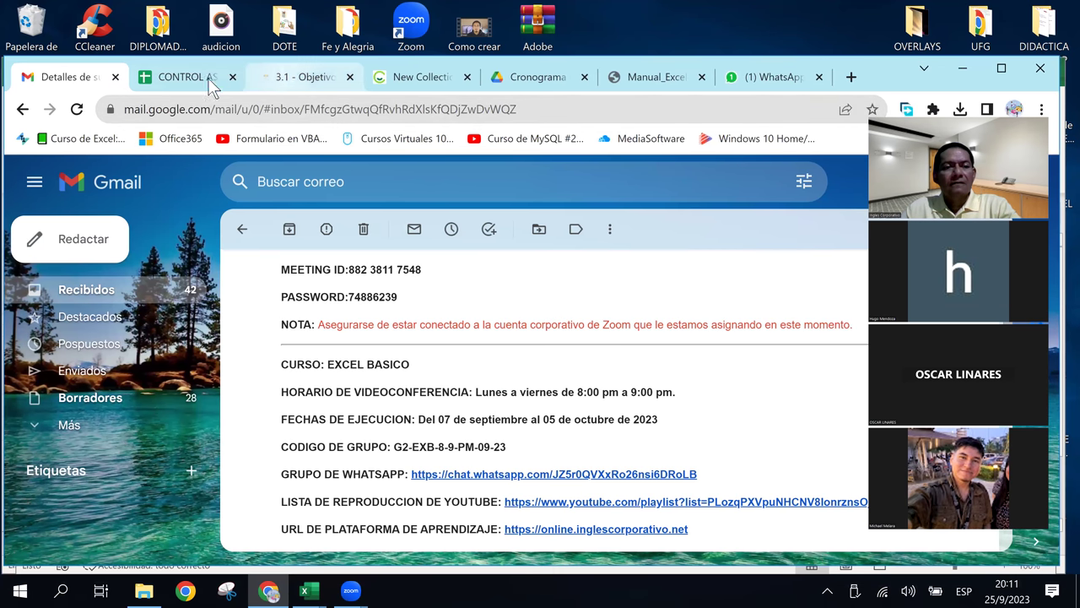
pyautogui.click(283, 81)
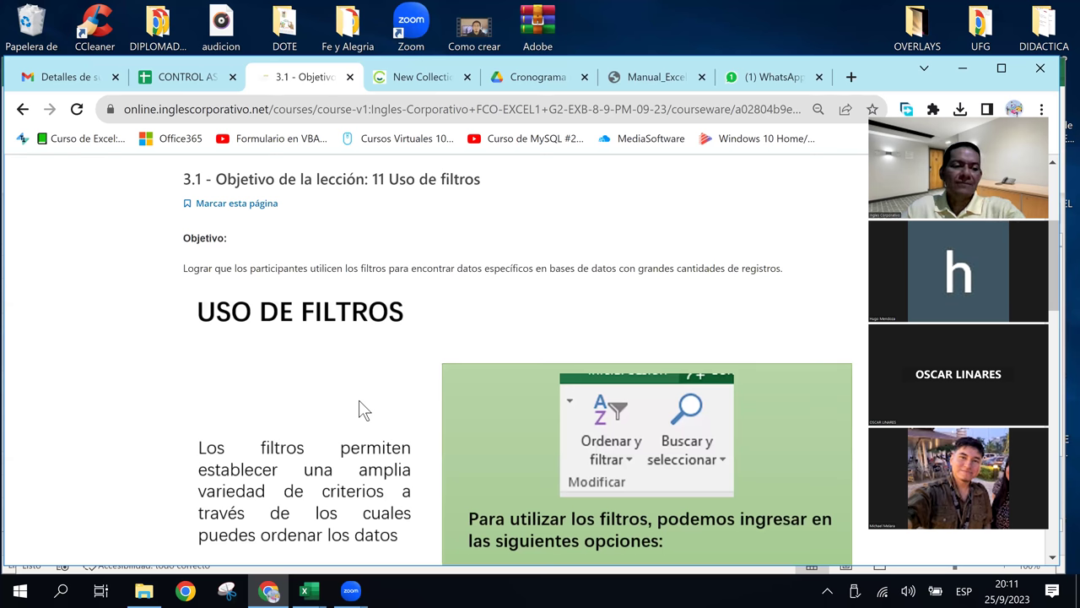
pyautogui.scroll(-1, 266, 483)
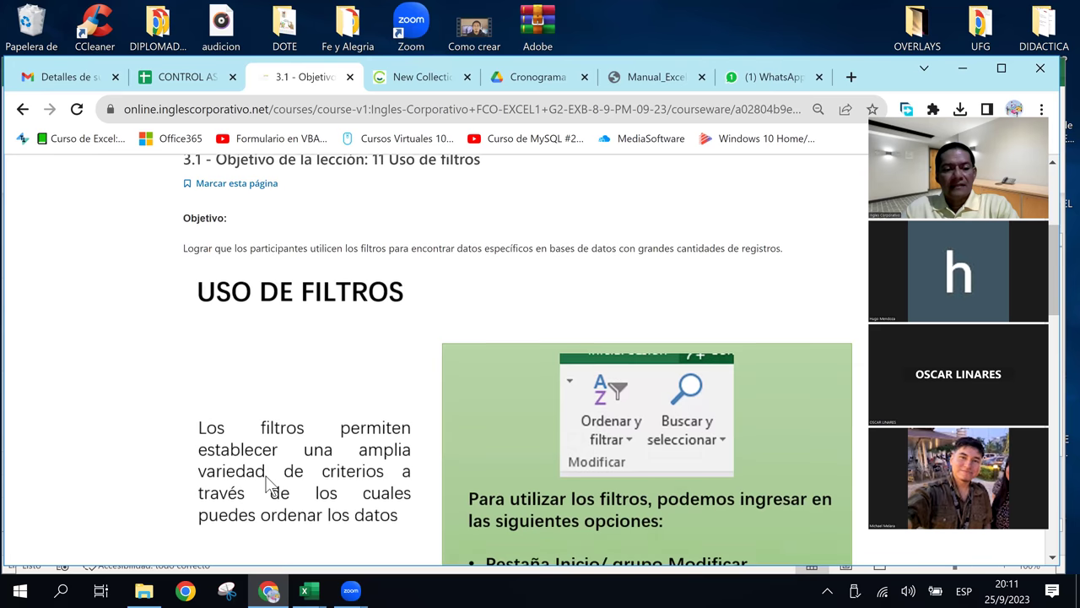
pyautogui.scroll(-1, 267, 483)
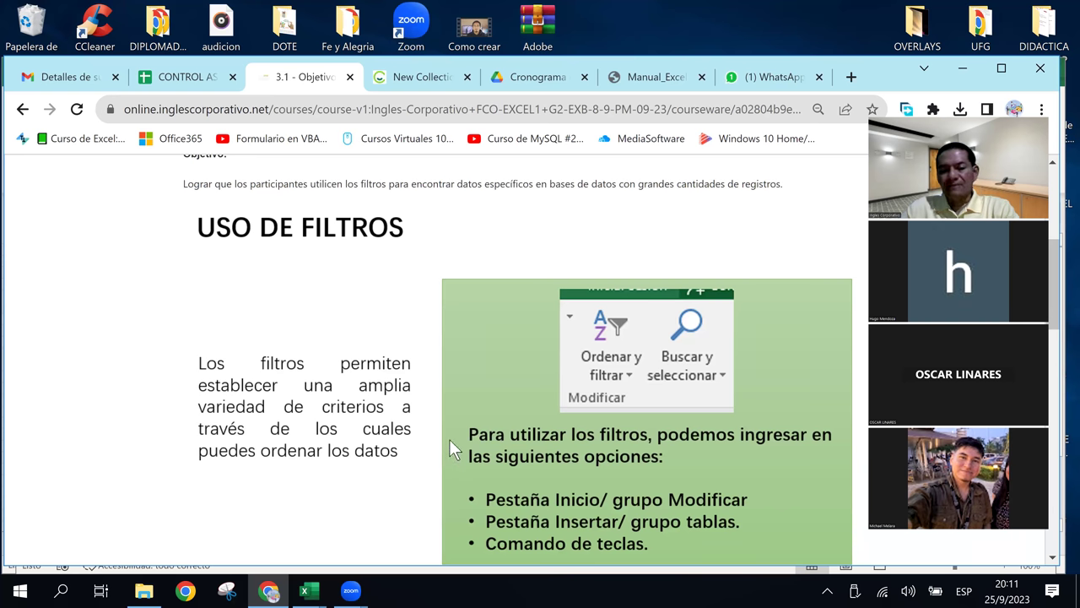
pyautogui.scroll(-1, 450, 447)
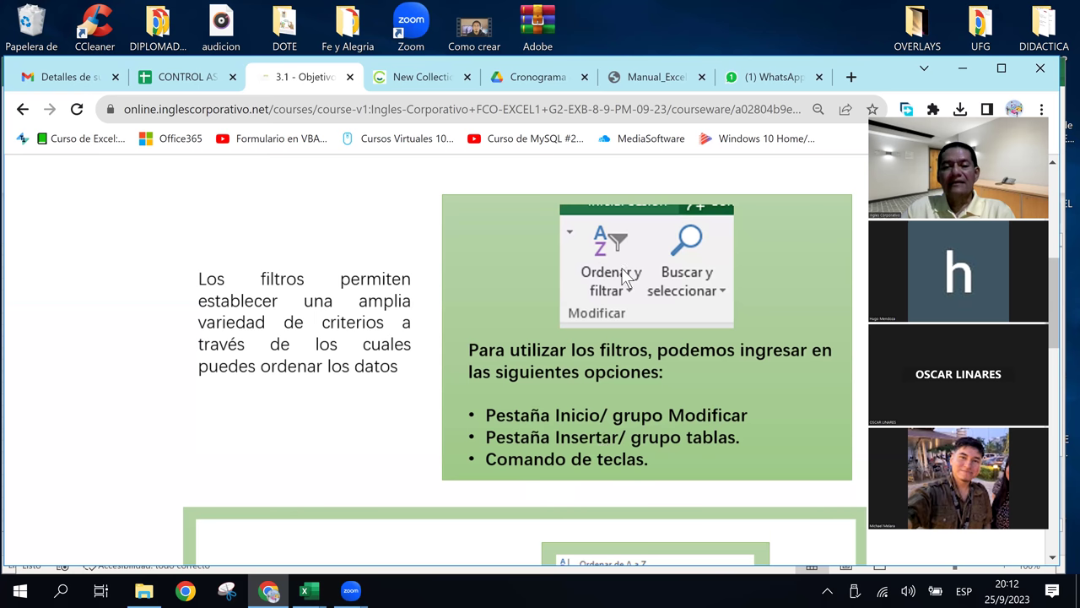
pyautogui.scroll(-4, 540, 416)
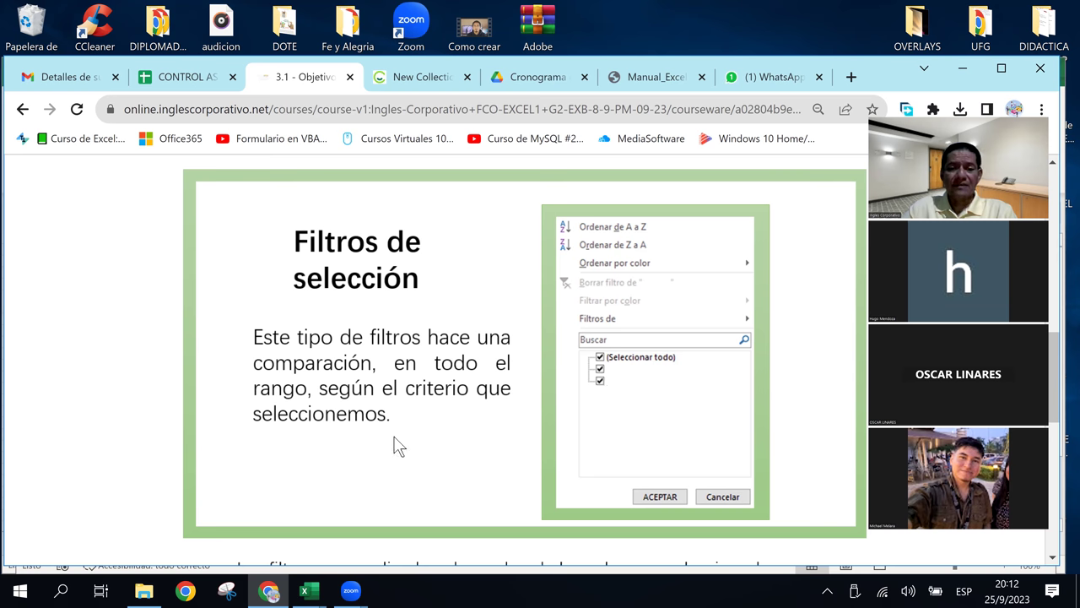
pyautogui.scroll(-2, 396, 445)
pyautogui.scroll(-1, 393, 433)
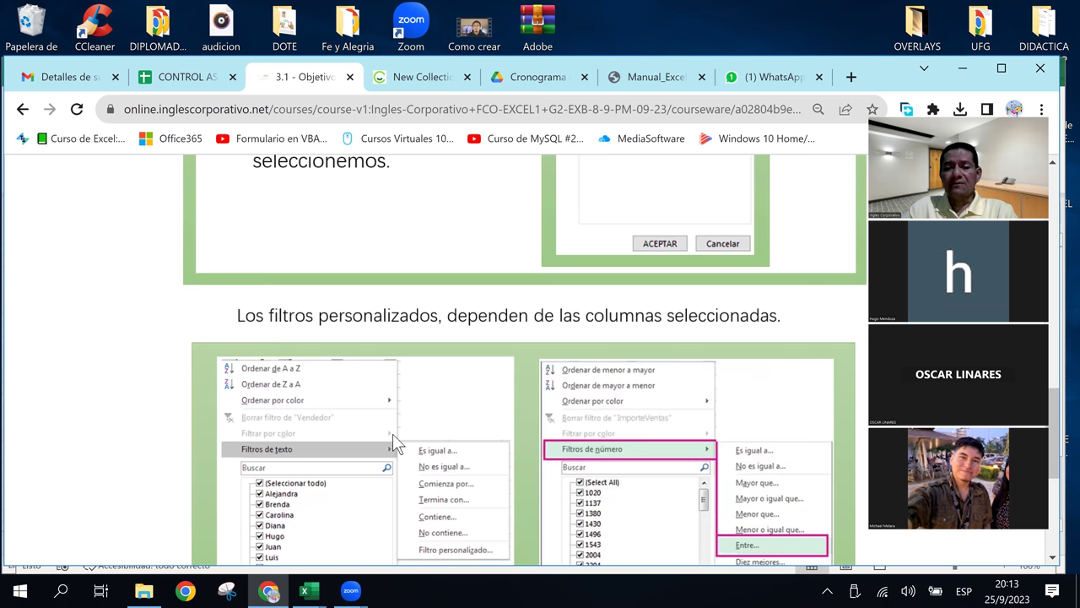
pyautogui.scroll(-2, 481, 420)
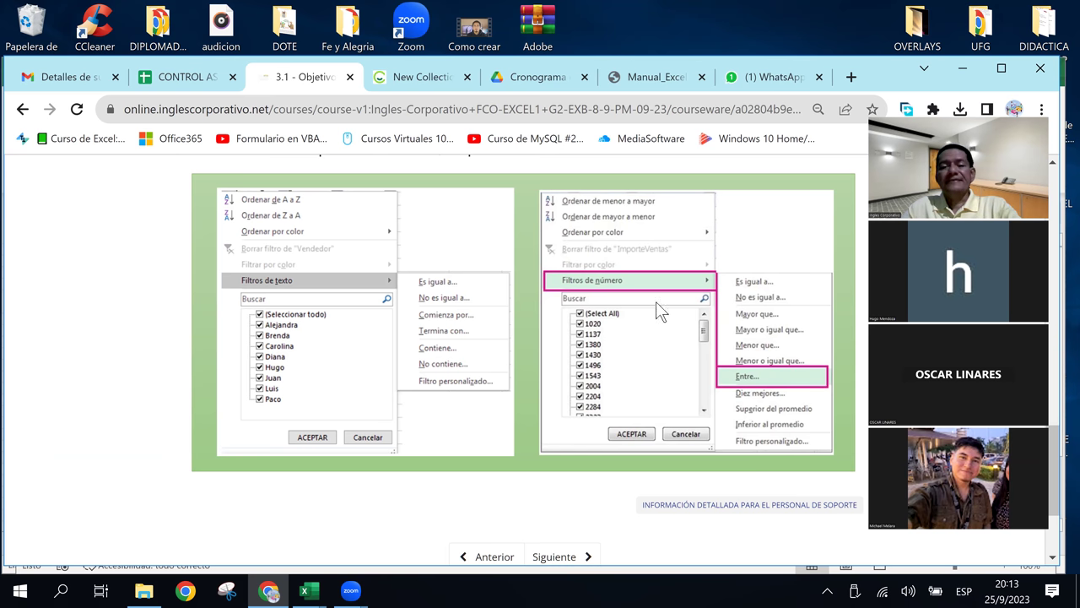
pyautogui.scroll(-2, 555, 375)
pyautogui.scroll(5, 555, 379)
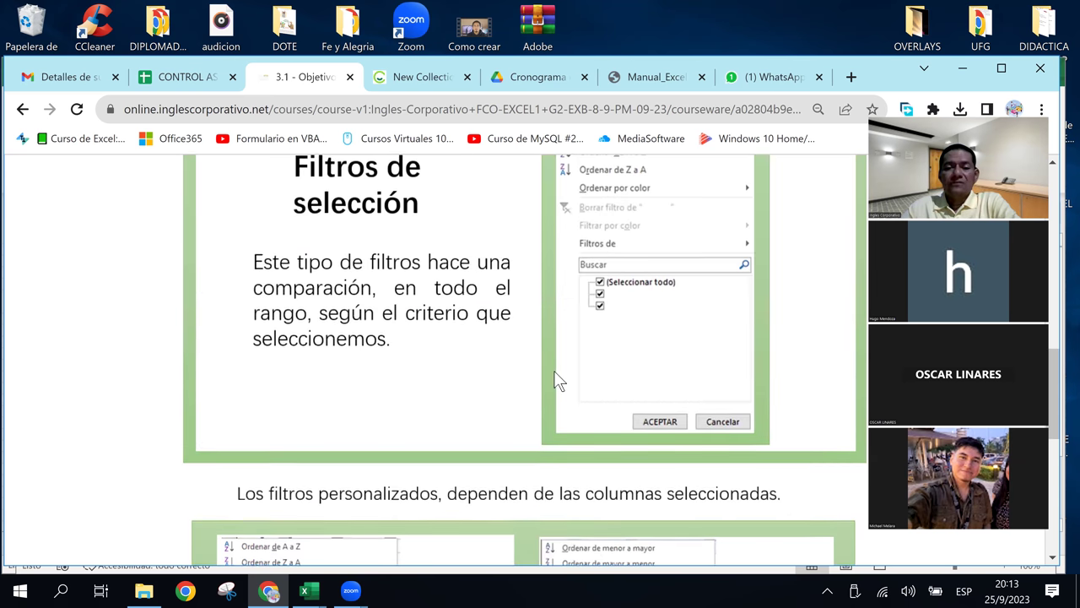
pyautogui.scroll(3, 556, 380)
pyautogui.scroll(3, 557, 380)
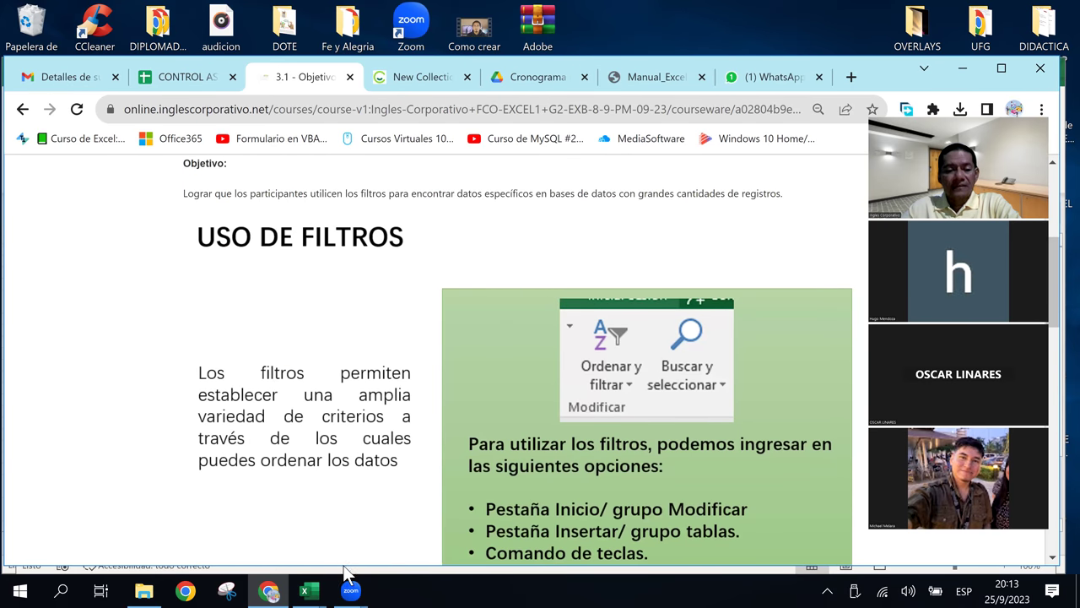
# Bring Filtros.xlsx to the front and select cells around the table, ending on the Orden header.
pyautogui.click(308, 590)
pyautogui.click(372, 536)
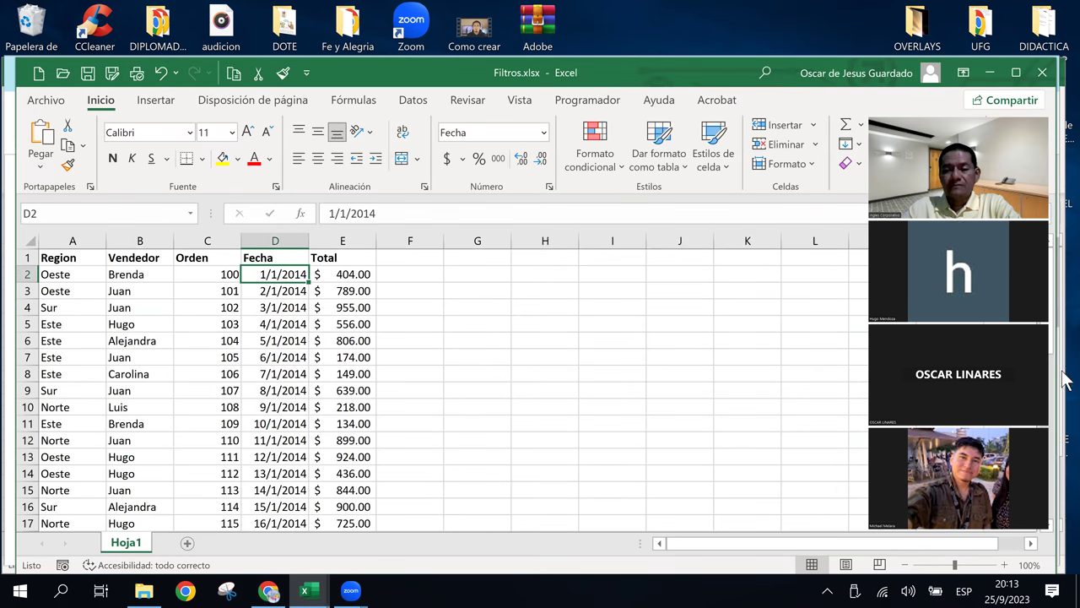
pyautogui.click(448, 342)
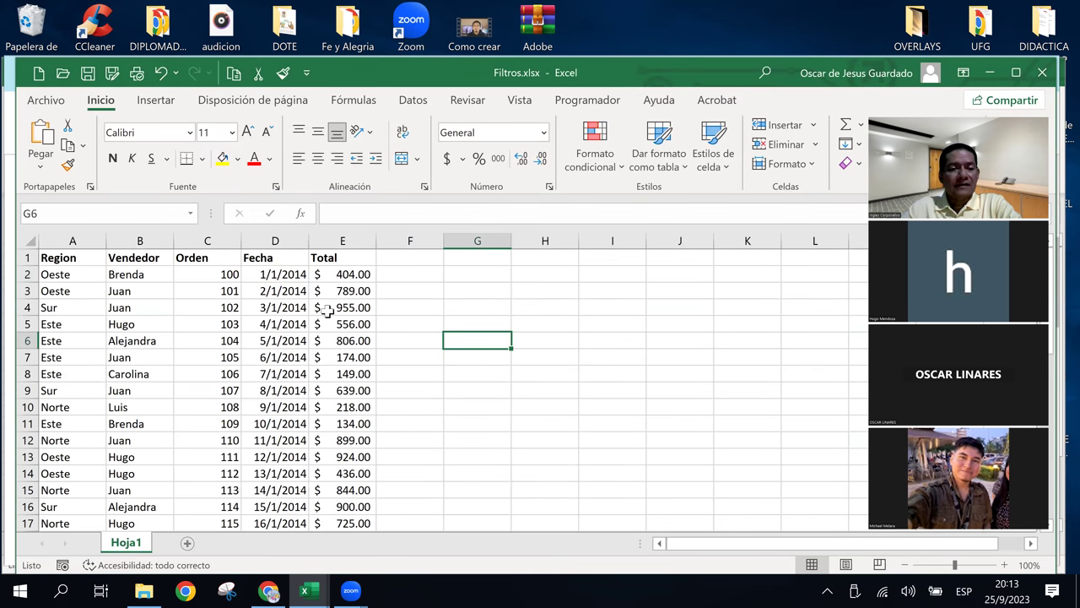
pyautogui.click(188, 290)
pyautogui.click(179, 257)
pyautogui.click(135, 258)
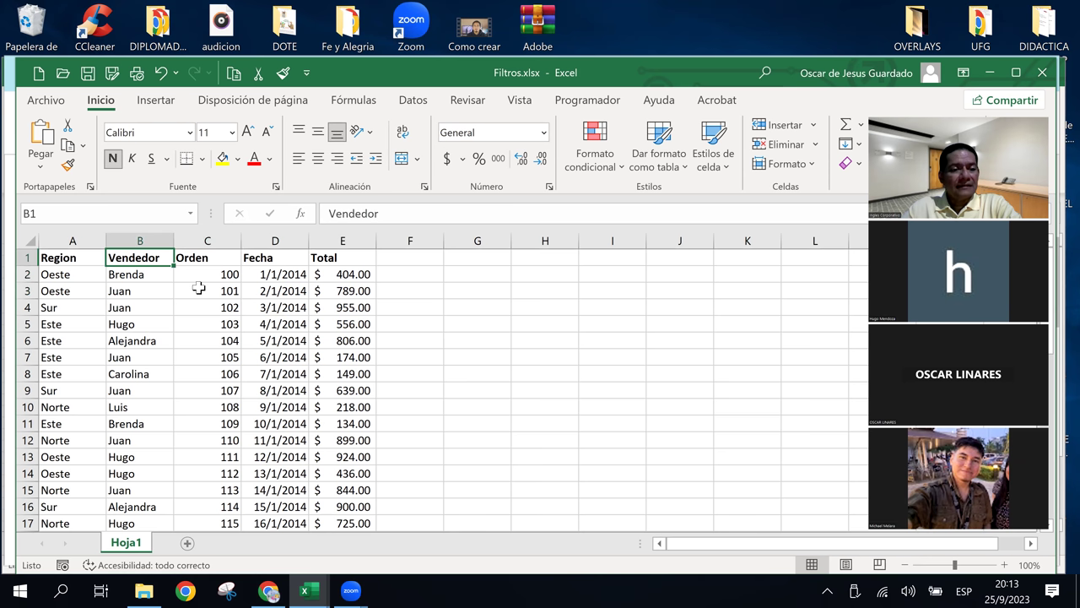
pyautogui.click(127, 290)
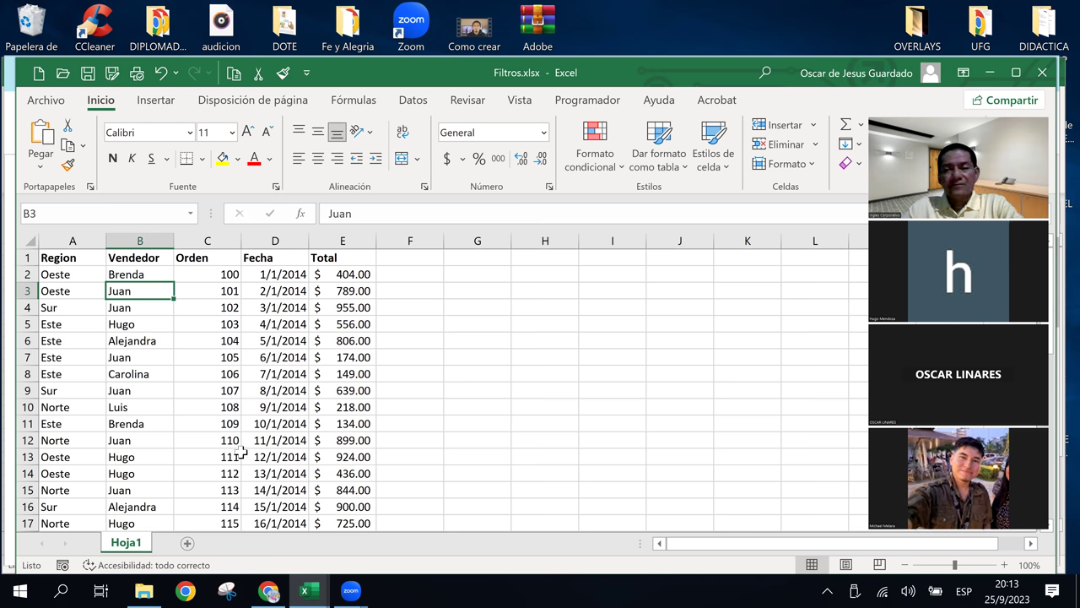
pyautogui.click(191, 278)
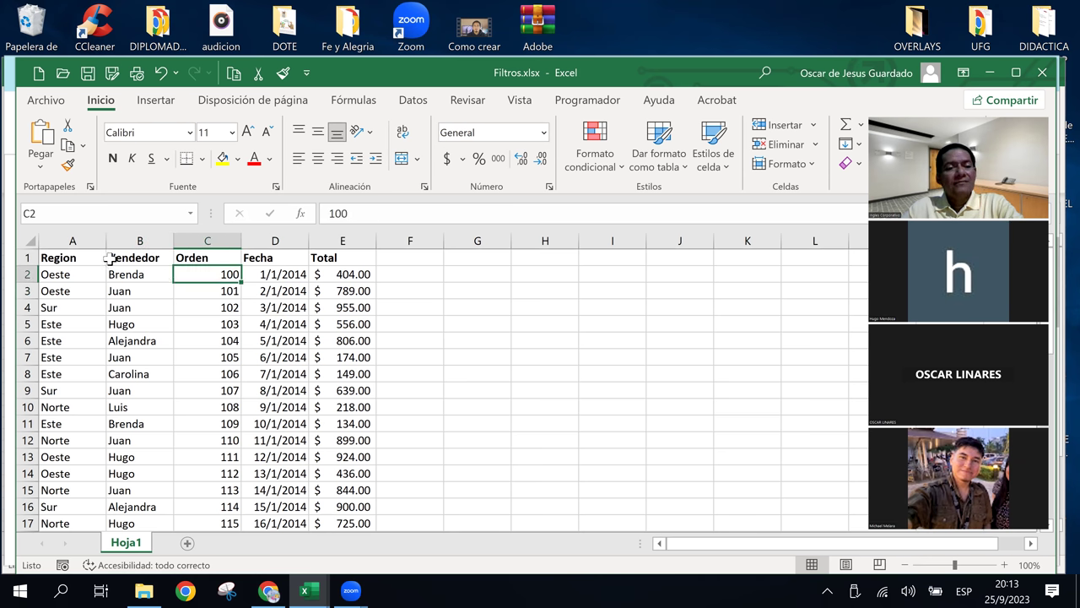
pyautogui.click(110, 260)
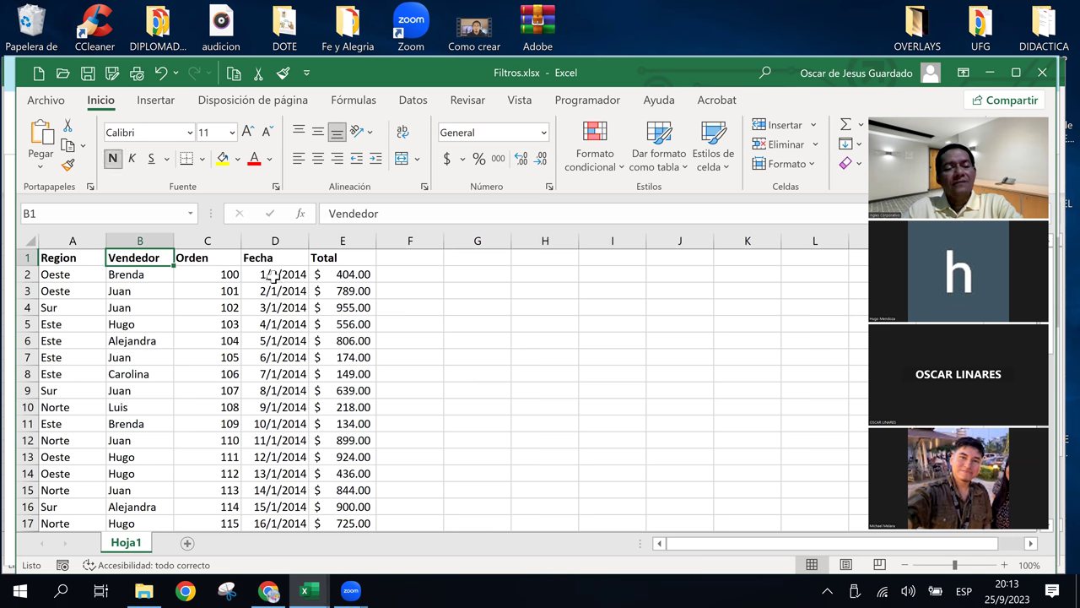
pyautogui.click(202, 261)
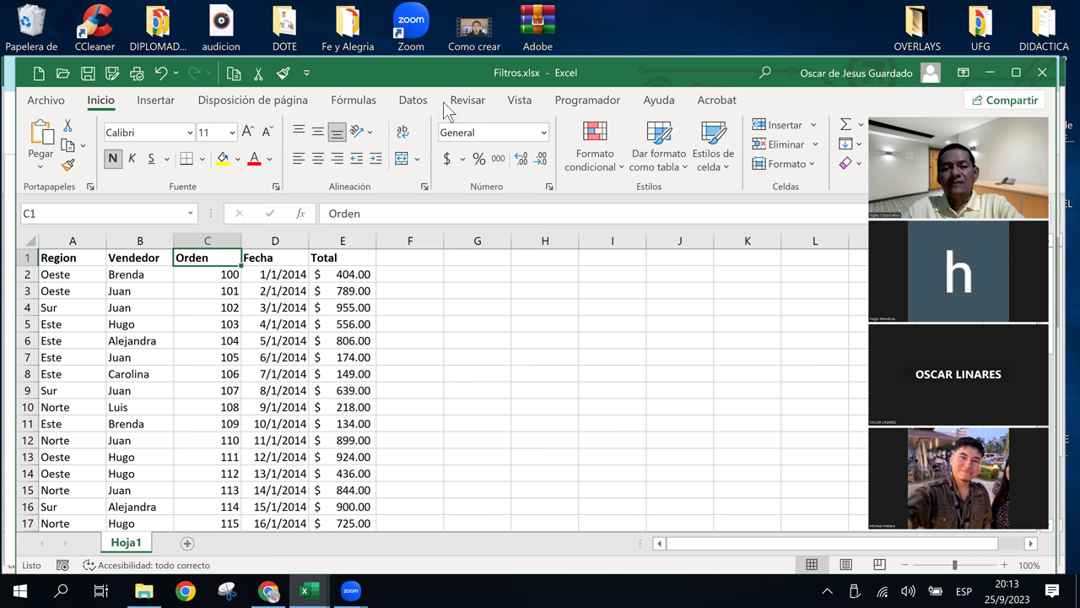
# Enable AutoFilter dropdowns on the Region–Total headers with Datos > Filtro.
pyautogui.click(409, 103)
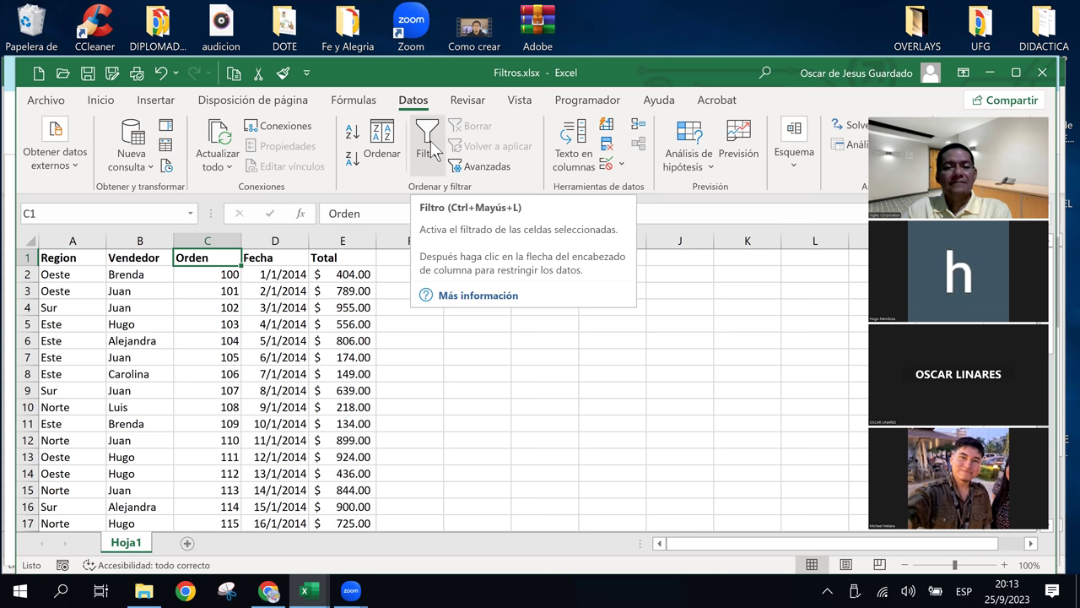
pyautogui.click(430, 140)
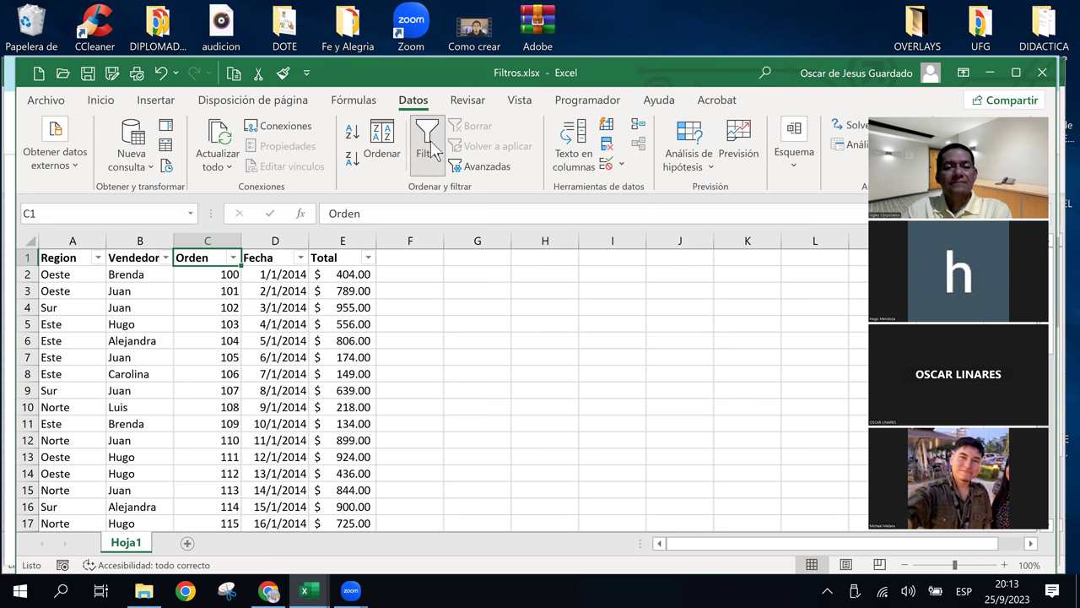
# Filter Orden to only orders 104, 107, 110 and 113, then reopen its dropdown.
pyautogui.click(233, 256)
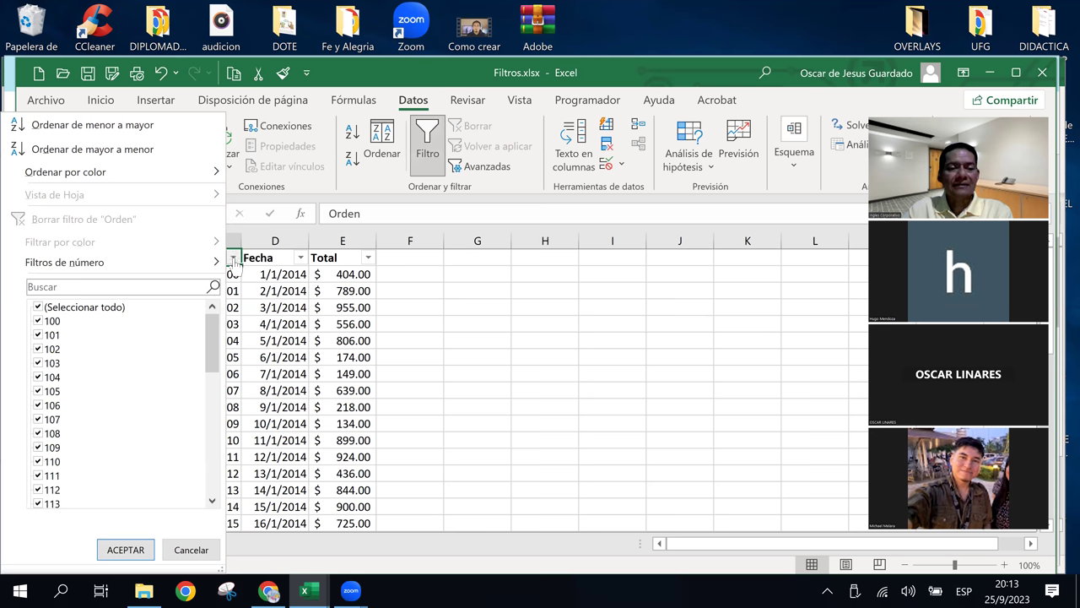
pyautogui.click(235, 260)
pyautogui.click(234, 258)
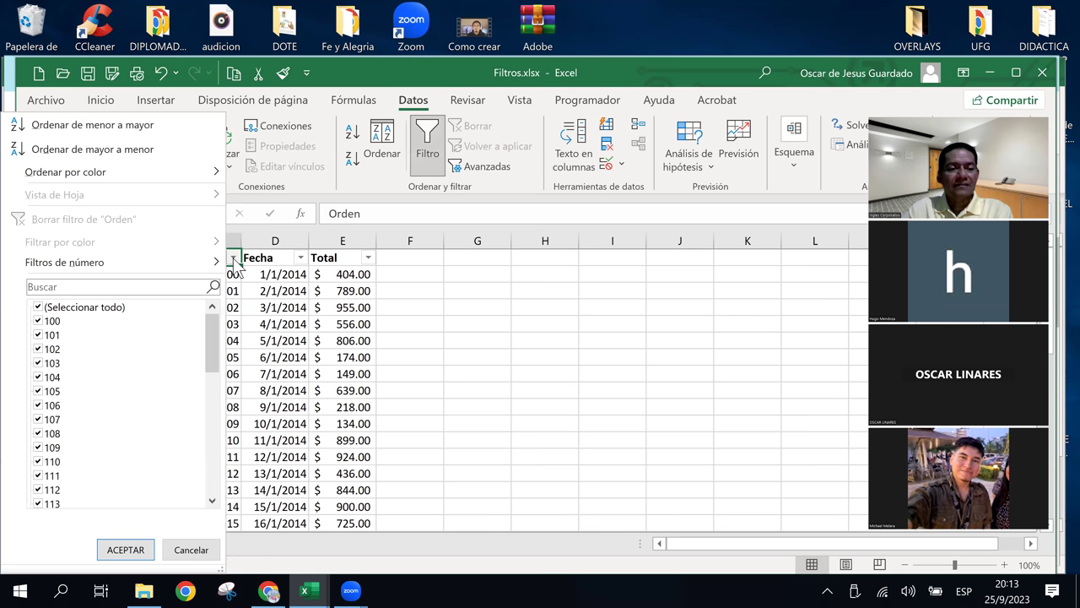
pyautogui.click(234, 260)
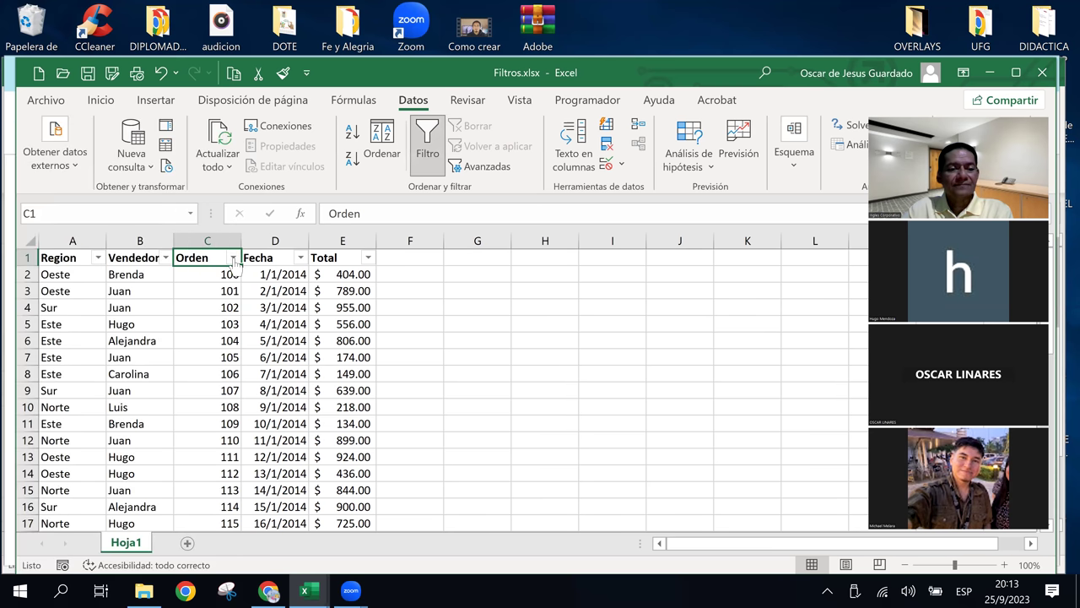
pyautogui.click(234, 258)
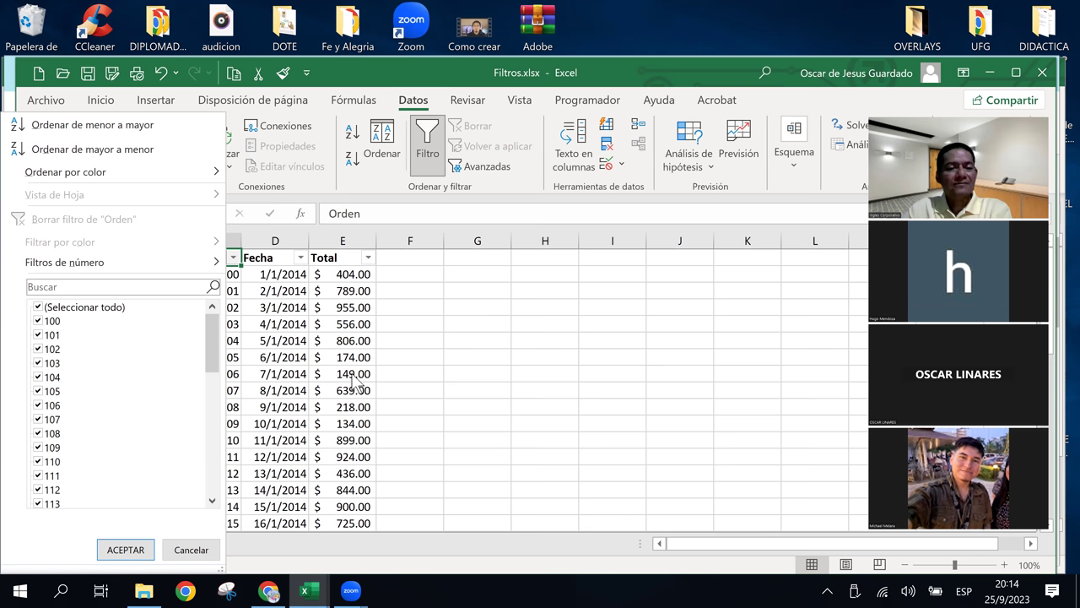
pyautogui.click(37, 307)
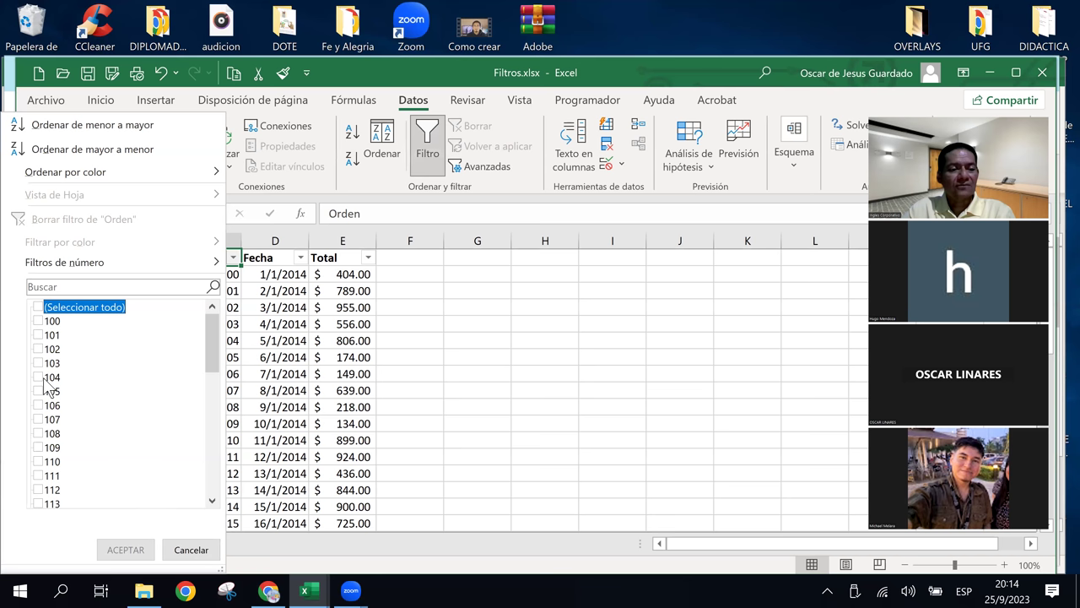
pyautogui.click(38, 377)
pyautogui.click(38, 419)
pyautogui.click(38, 461)
pyautogui.click(38, 503)
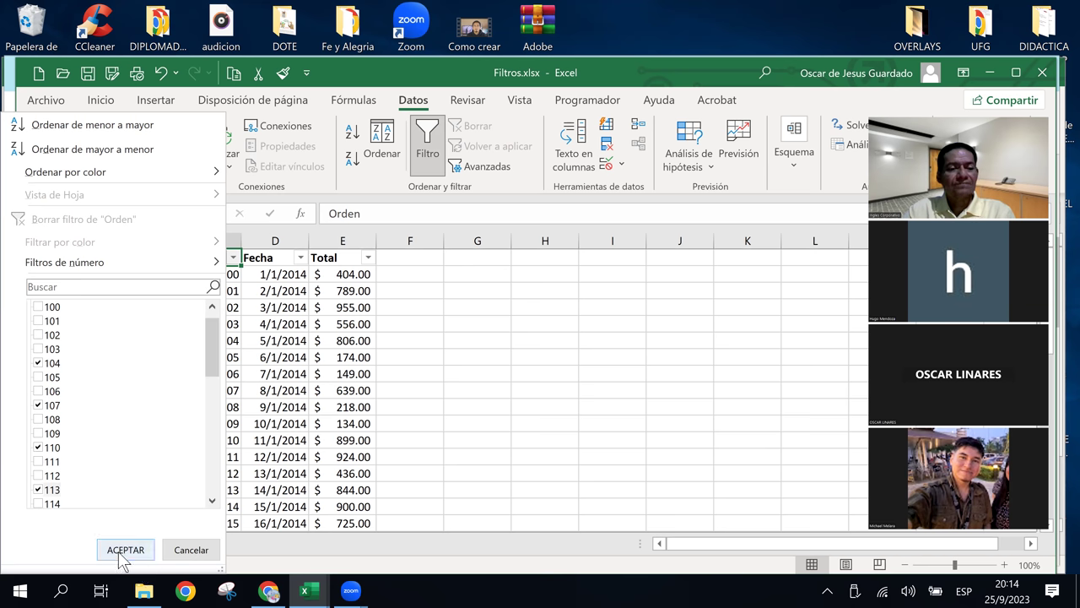
pyautogui.click(123, 553)
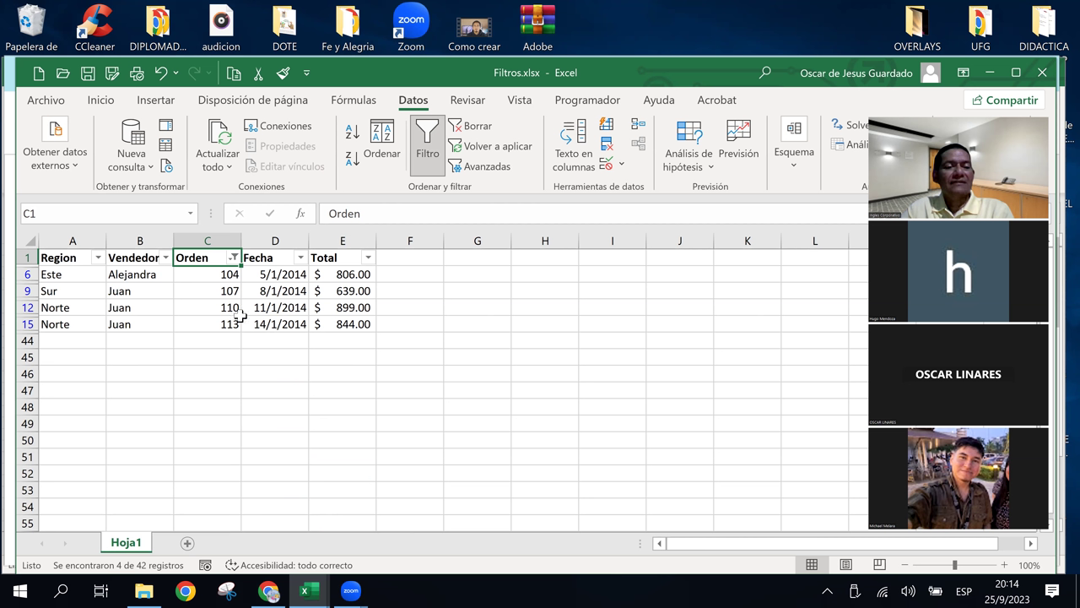
pyautogui.click(234, 258)
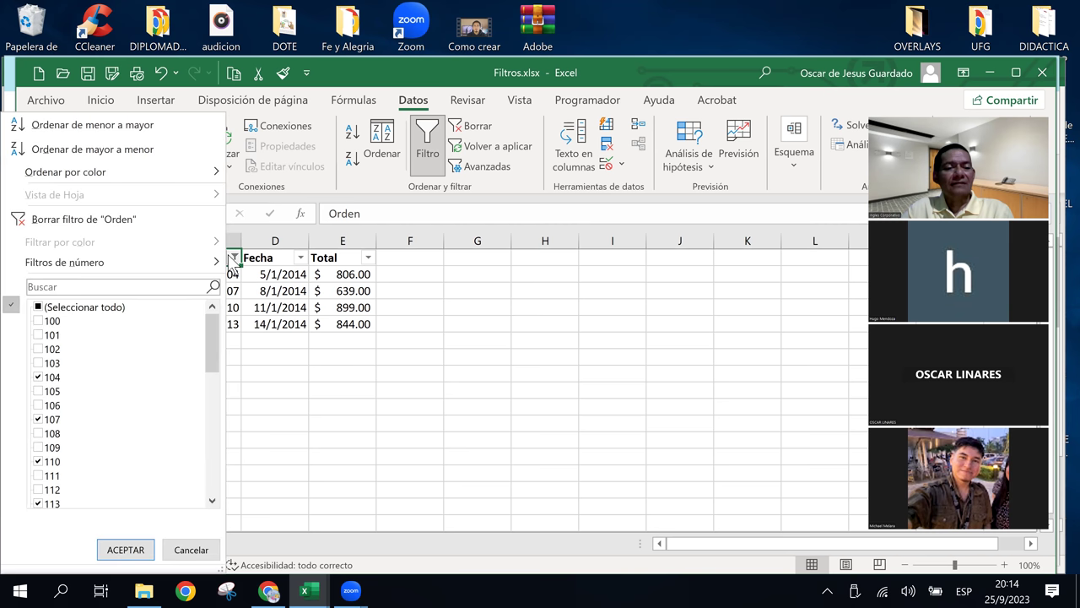
# Clear the Orden filter and filter Vendedor to show only Brenda.
pyautogui.click(103, 221)
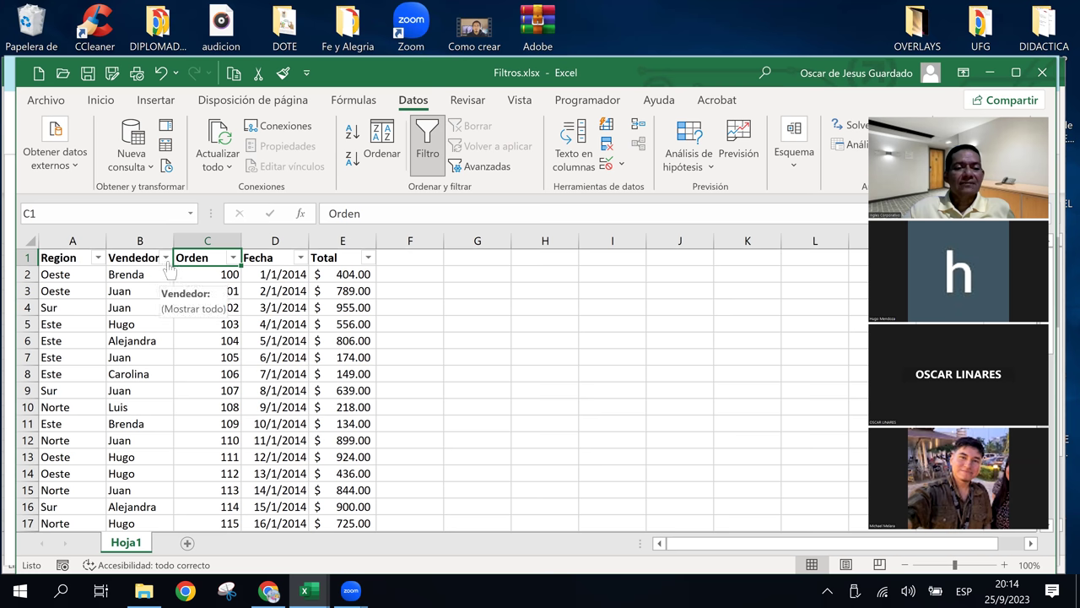
pyautogui.click(166, 258)
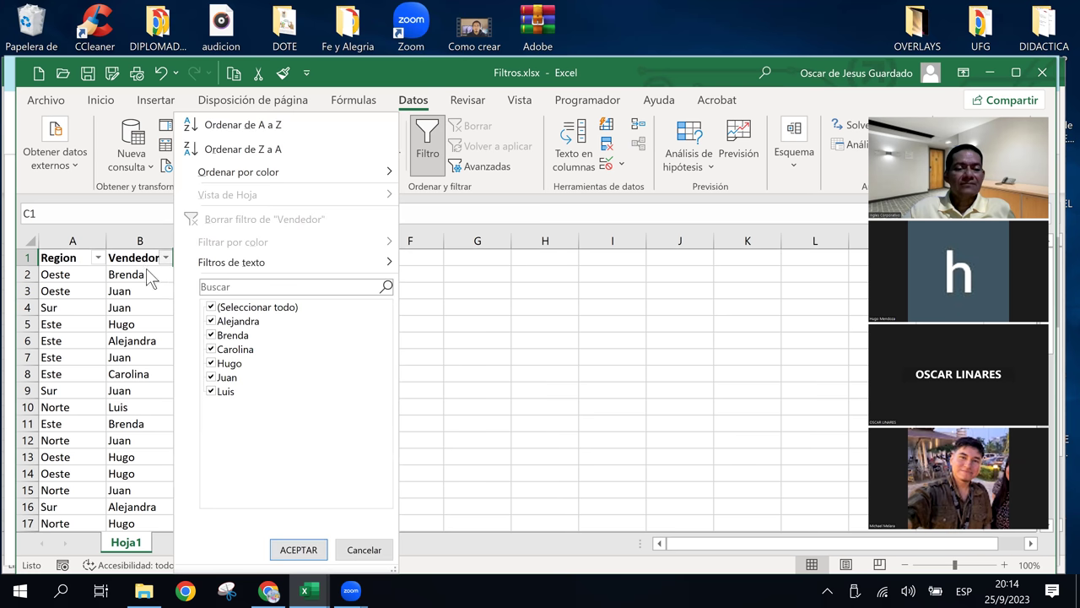
pyautogui.click(143, 271)
pyautogui.click(166, 257)
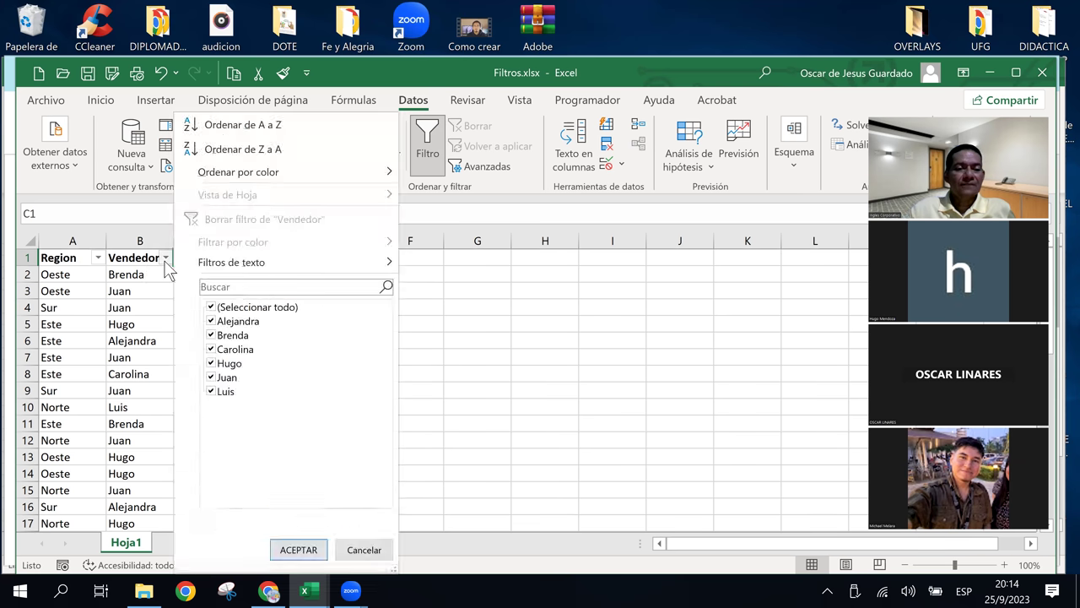
pyautogui.click(212, 309)
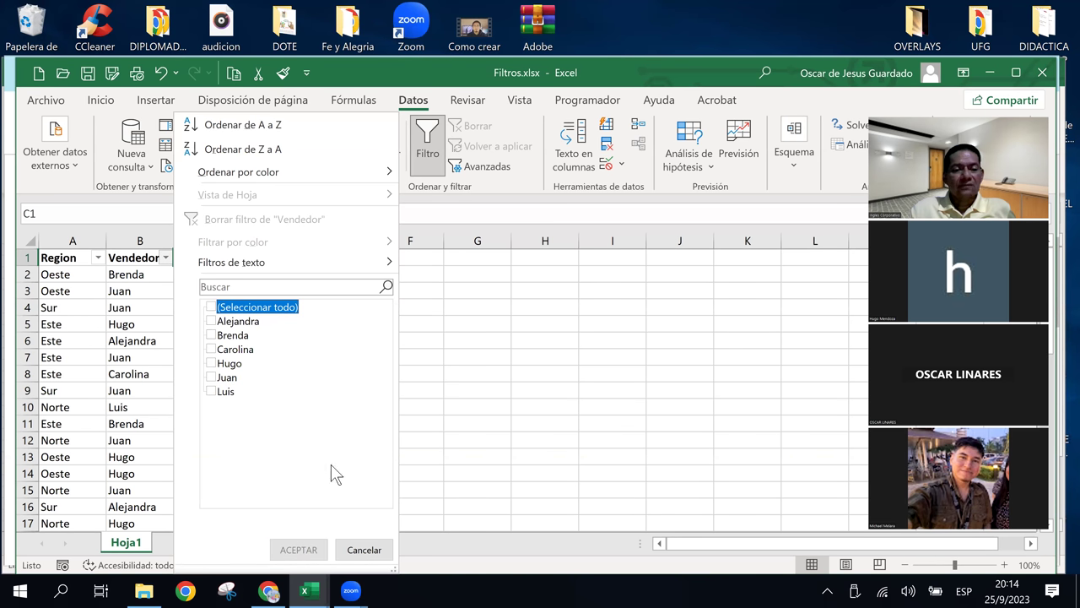
pyautogui.click(211, 335)
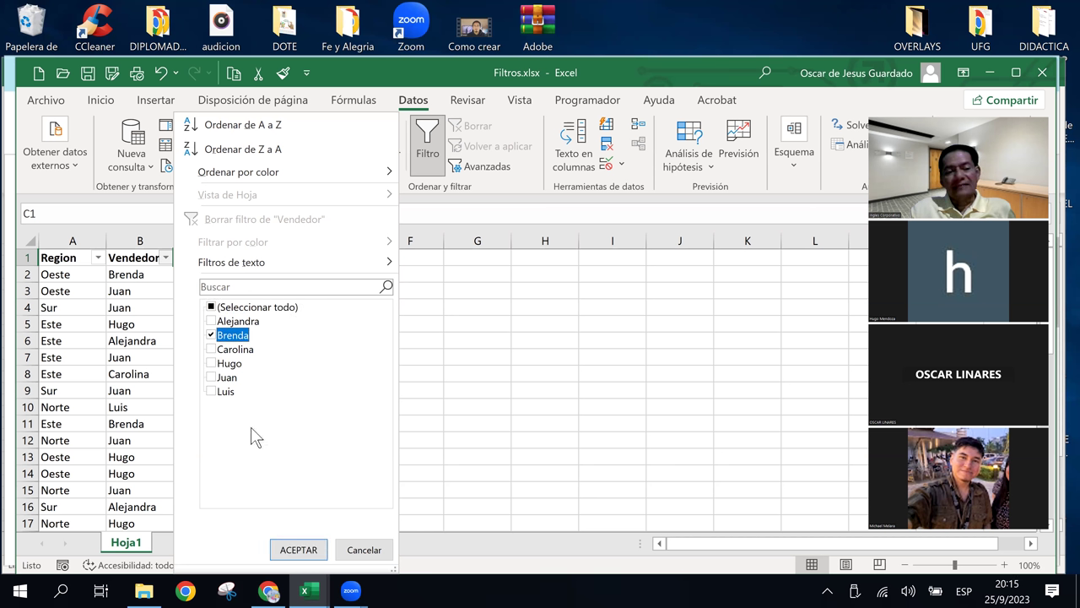
pyautogui.click(297, 550)
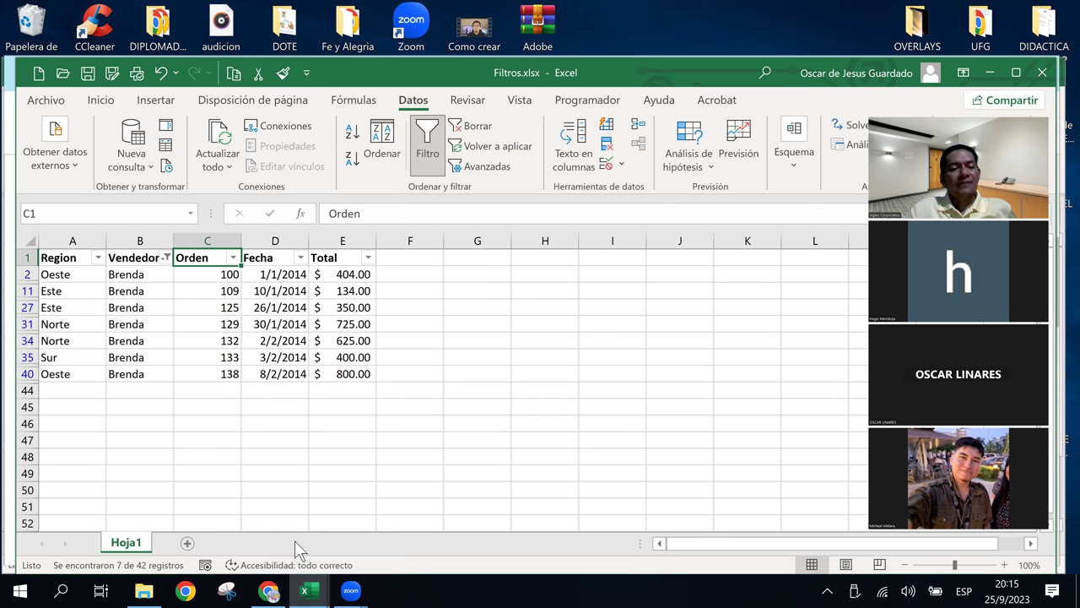
# Inspect Brenda's filtered orders, totals and dates, reopening the Vendedor dropdown without changes.
pyautogui.click(342, 304)
pyautogui.click(213, 306)
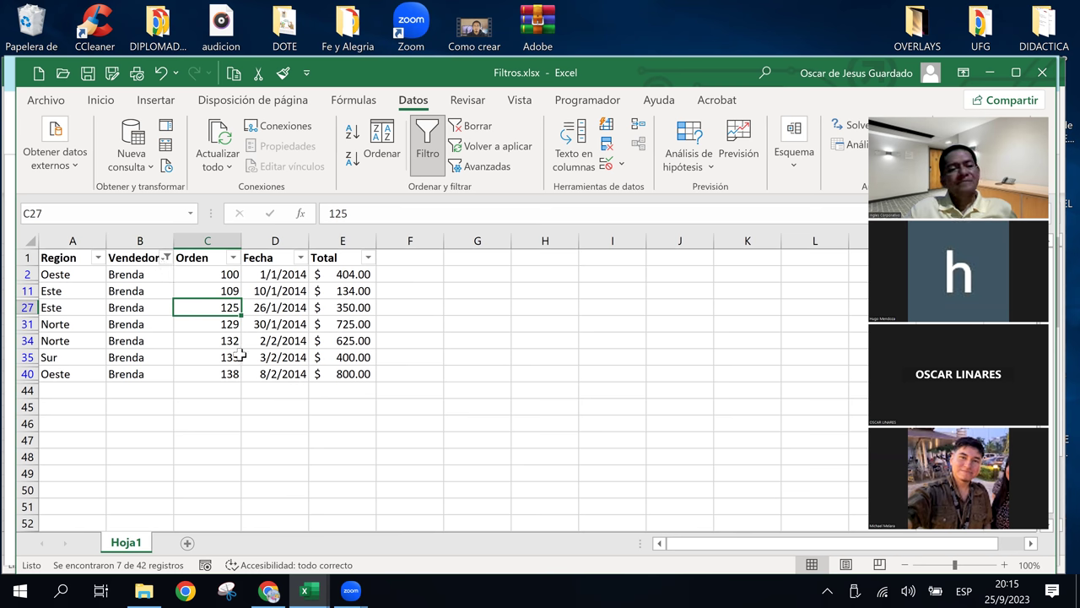
pyautogui.click(245, 326)
pyautogui.click(216, 365)
pyautogui.click(203, 324)
pyautogui.click(200, 360)
pyautogui.click(202, 323)
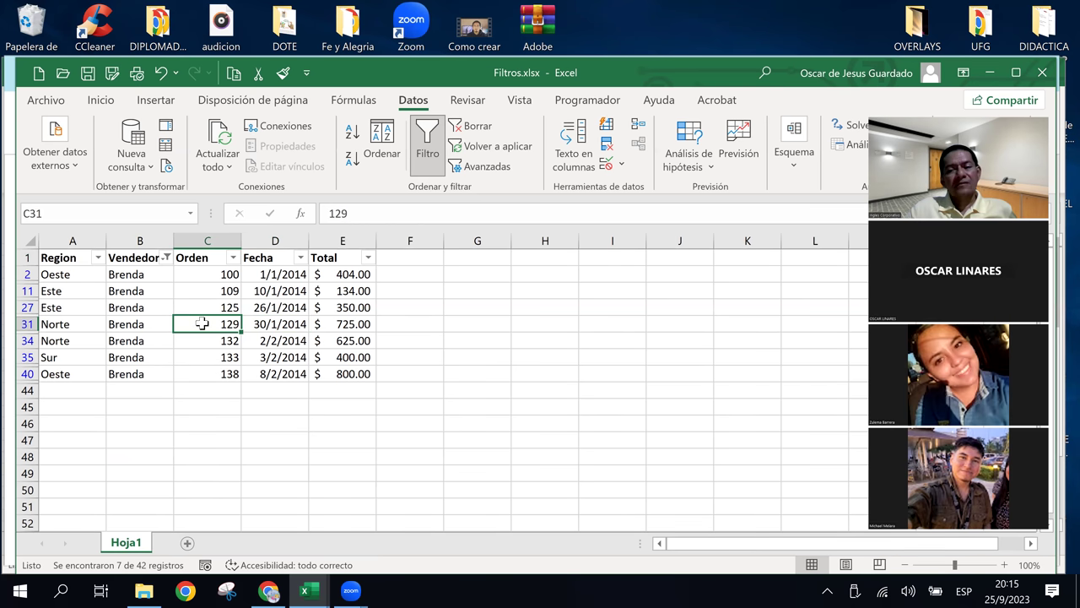
pyautogui.click(167, 258)
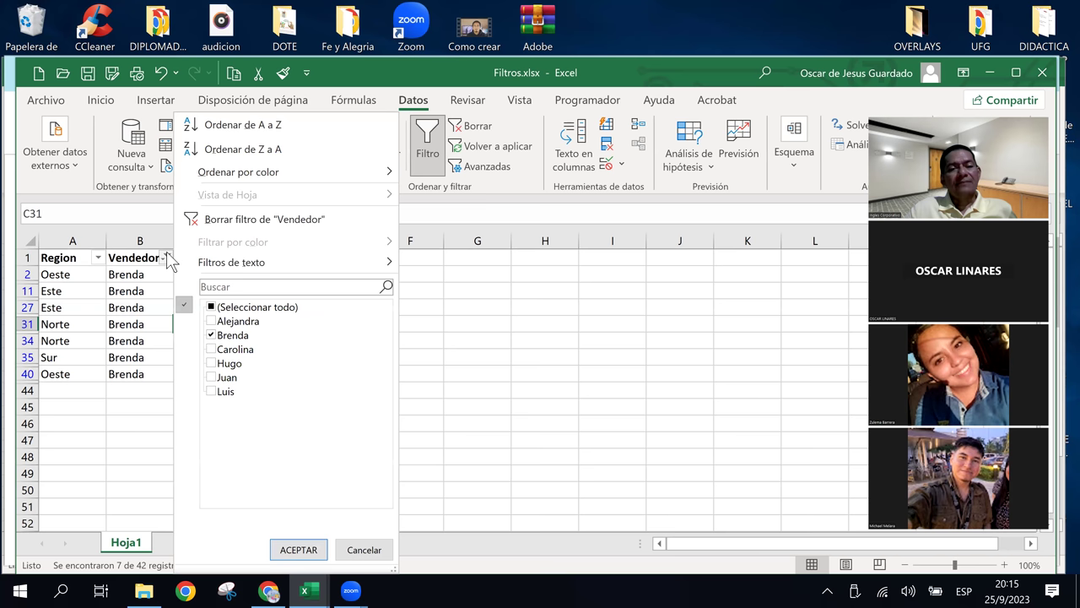
pyautogui.click(134, 323)
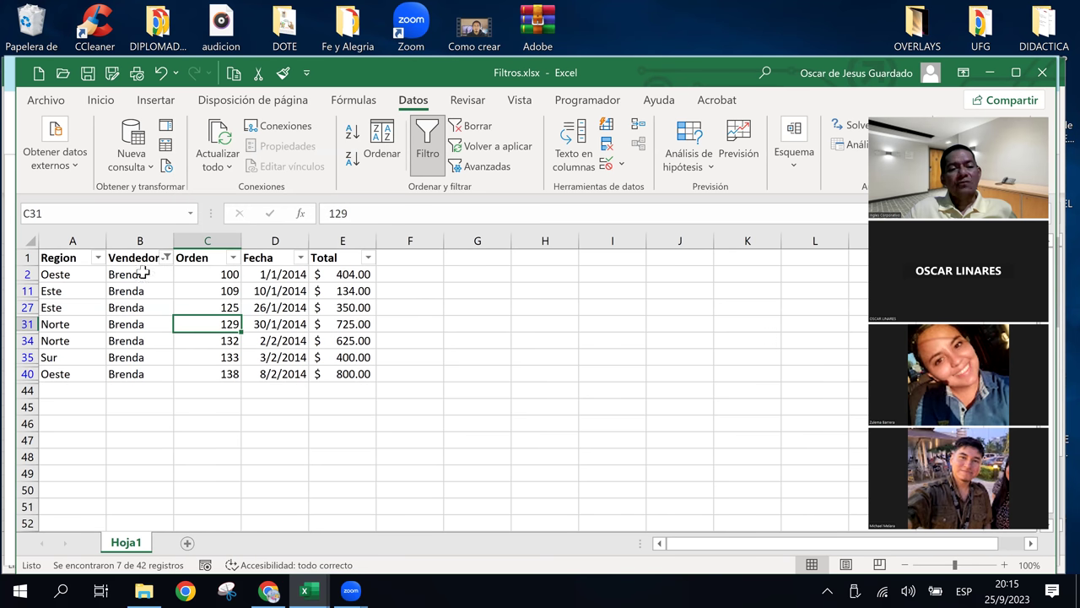
pyautogui.click(145, 272)
pyautogui.click(142, 259)
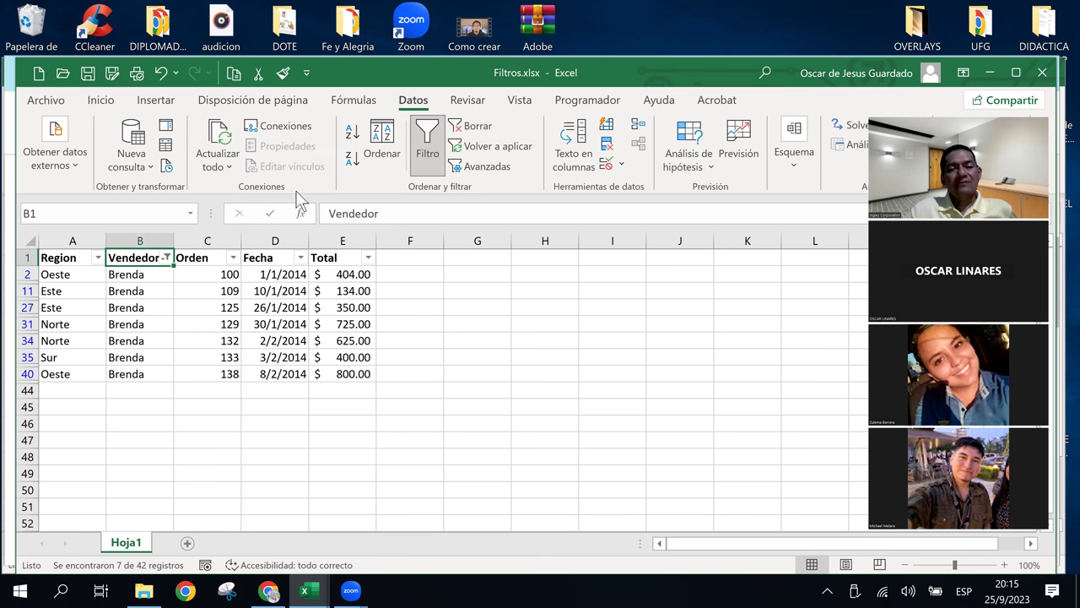
# Turn off Filtro to show all 42 rows, then select the Region header.
pyautogui.click(431, 137)
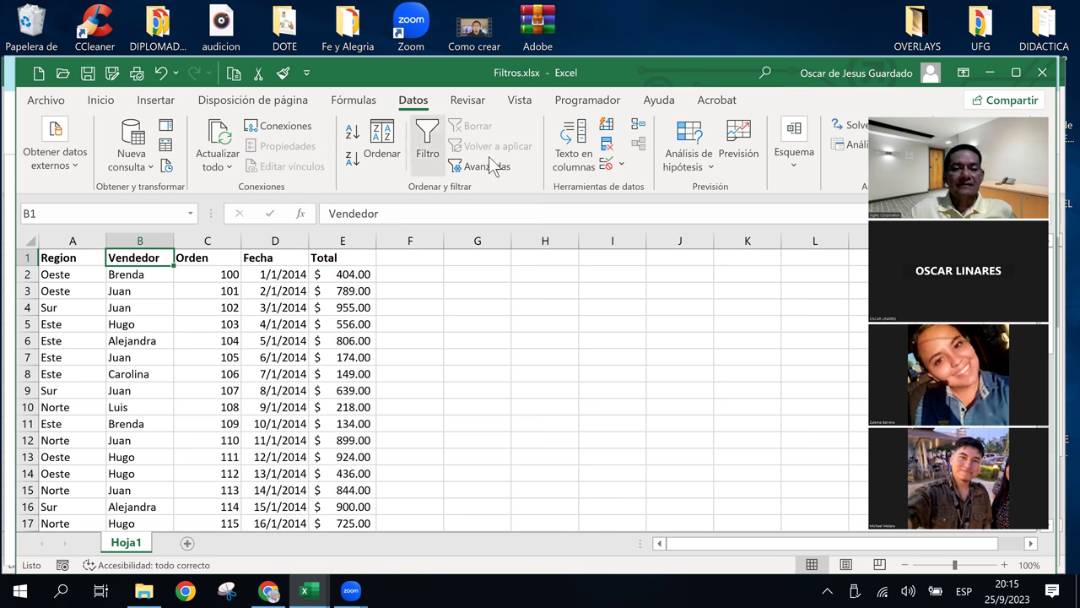
pyautogui.click(215, 334)
pyautogui.click(142, 309)
pyautogui.click(123, 275)
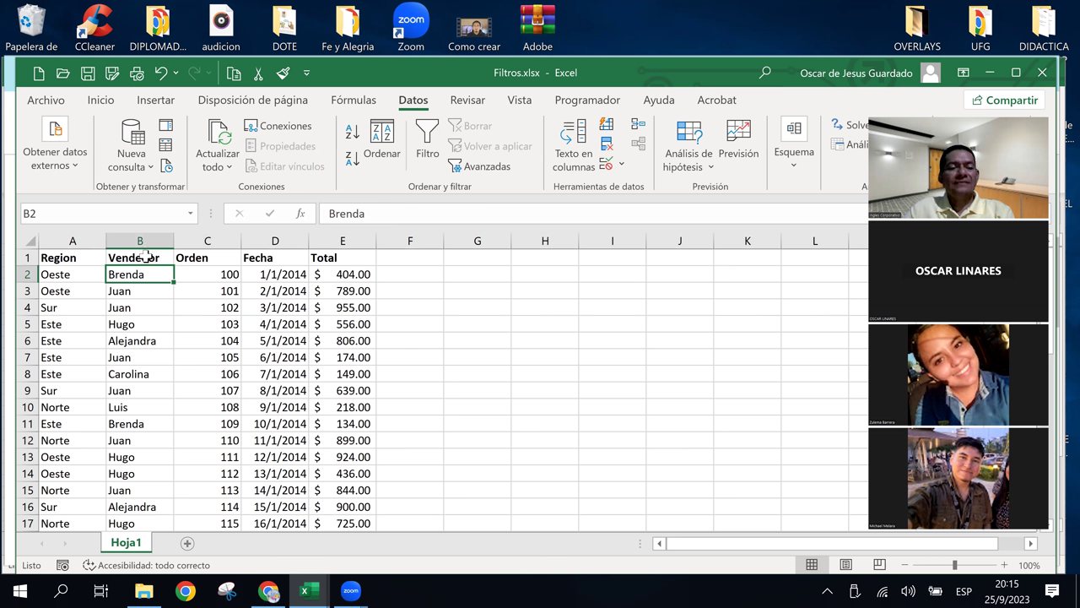
pyautogui.click(58, 263)
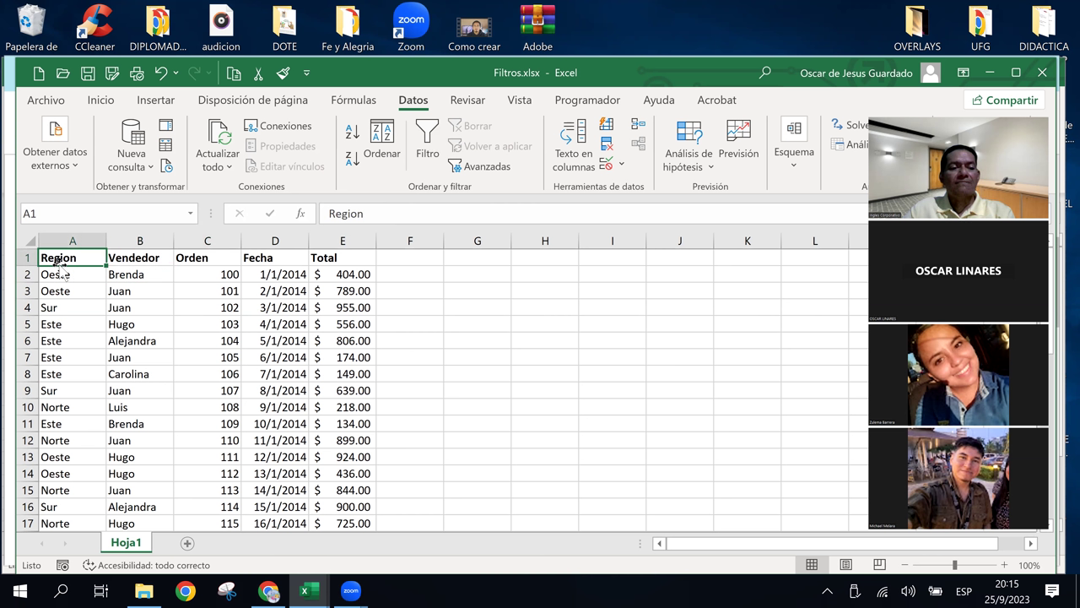
# Turn Filtro back on, view the Region dropdown without changes, and select Oeste in A2.
pyautogui.click(426, 140)
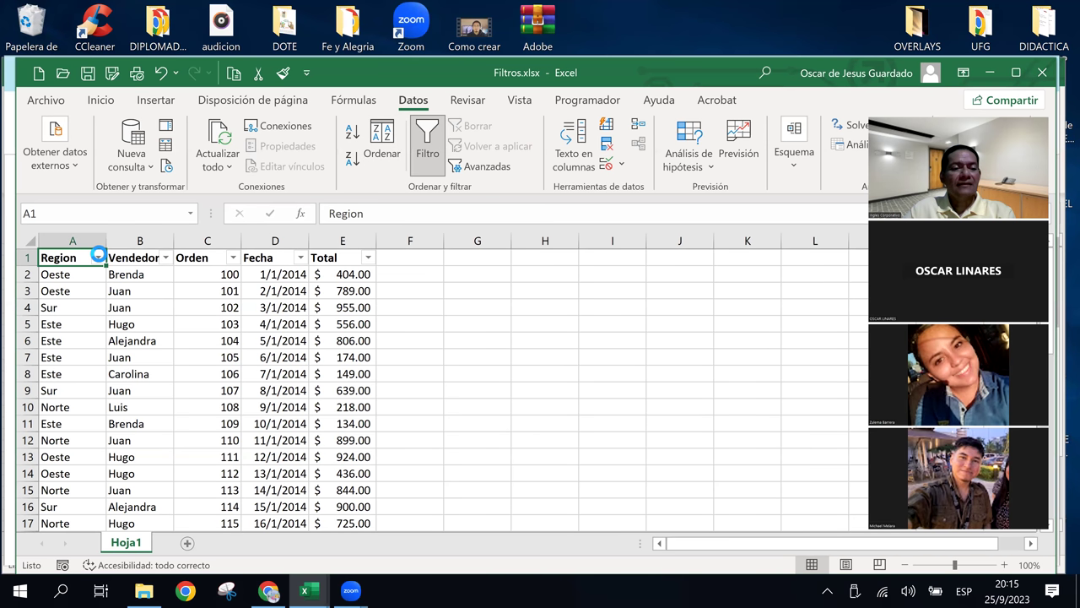
pyautogui.click(98, 258)
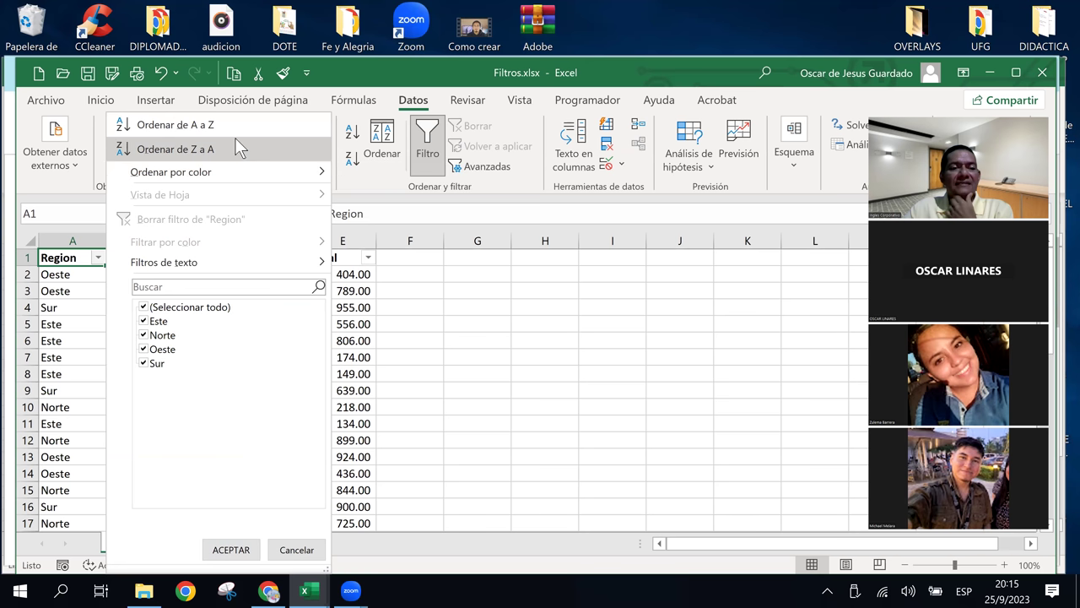
pyautogui.moveTo(229, 173)
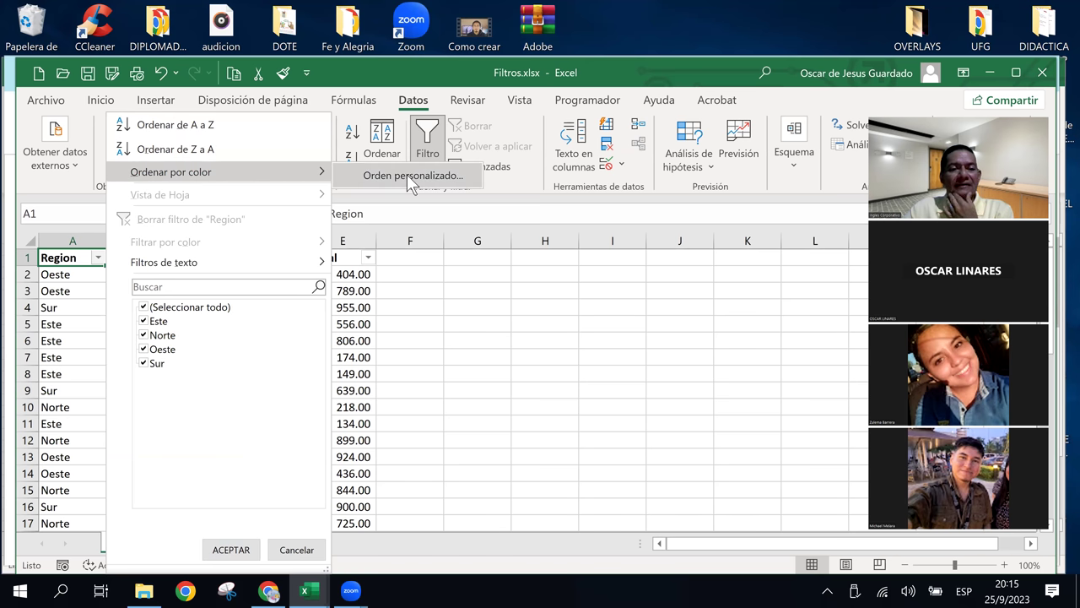
pyautogui.click(421, 361)
pyautogui.click(65, 275)
pyautogui.click(70, 325)
pyautogui.click(57, 275)
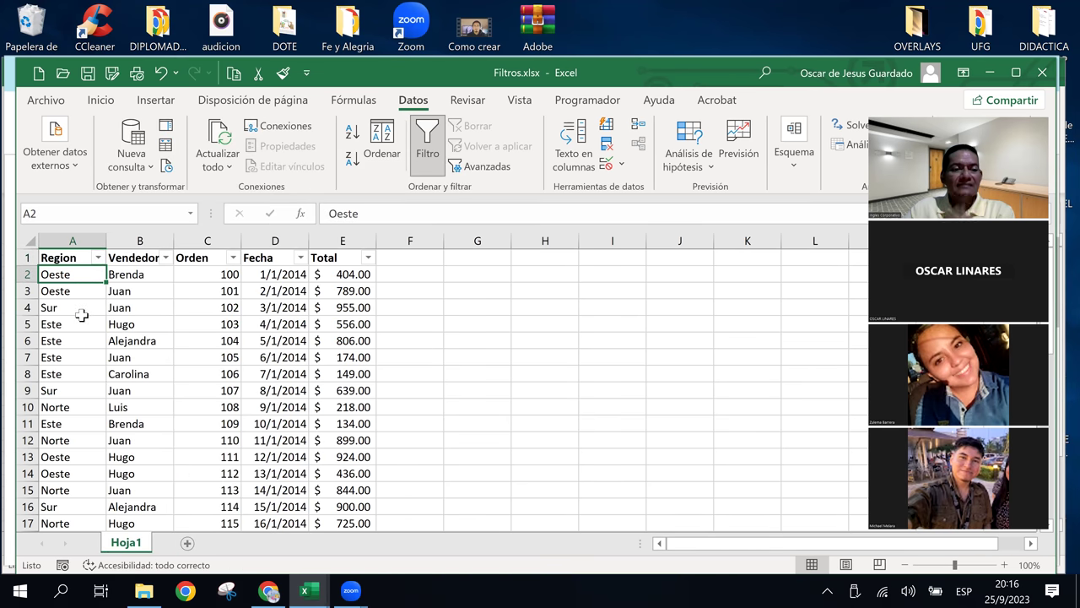
# Sort the sales table A to Z by Region so the Este rows come first.
pyautogui.click(83, 291)
pyautogui.click(79, 276)
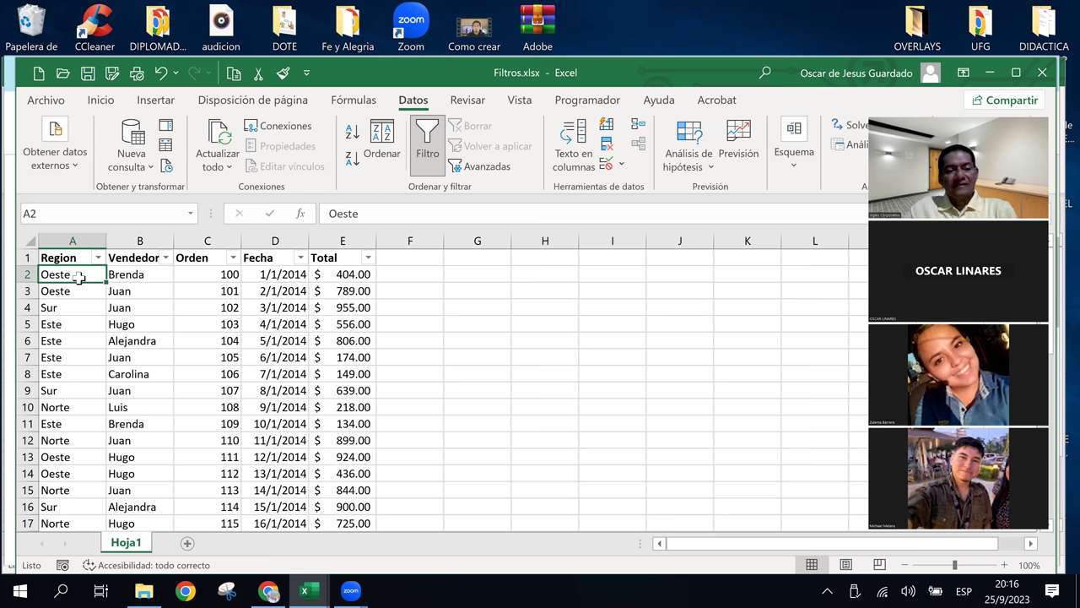
pyautogui.click(352, 134)
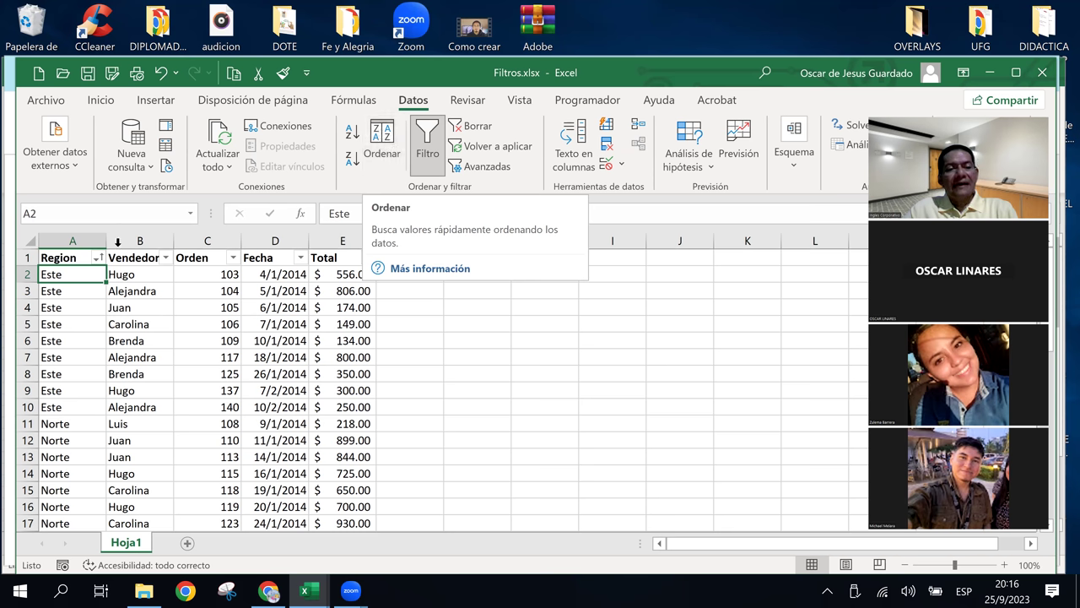
pyautogui.scroll(-2, 182, 424)
pyautogui.scroll(-2, 181, 424)
pyautogui.scroll(-2, 182, 425)
pyautogui.scroll(-3, 182, 425)
pyautogui.scroll(4, 182, 424)
pyautogui.scroll(3, 181, 425)
pyautogui.scroll(3, 179, 423)
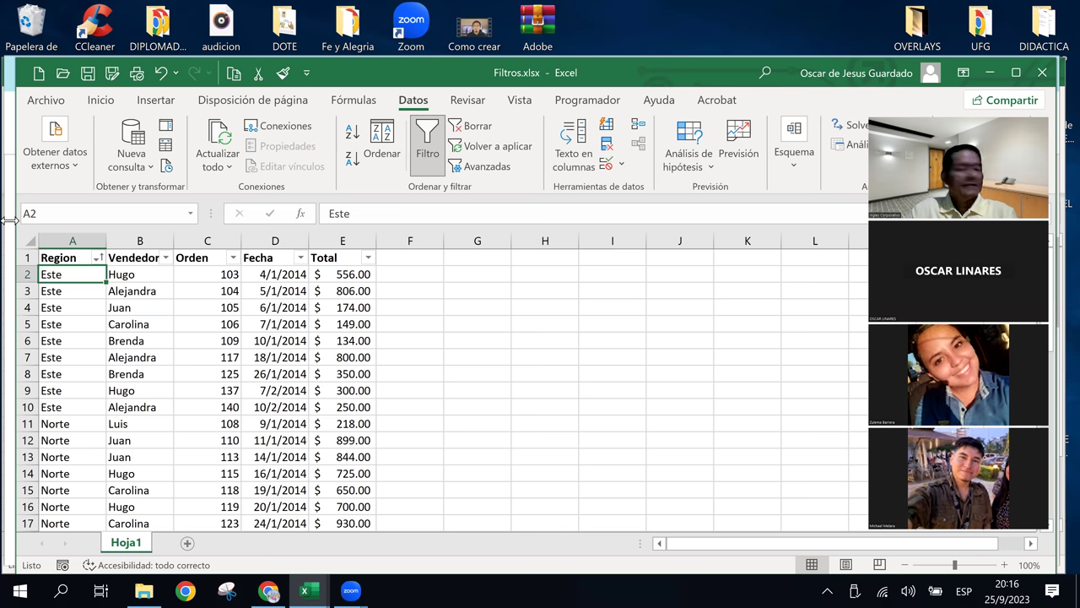
# Switch off the AutoFilter, removing the header filter arrows from the Region-sorted table.
pyautogui.click(148, 353)
pyautogui.click(129, 304)
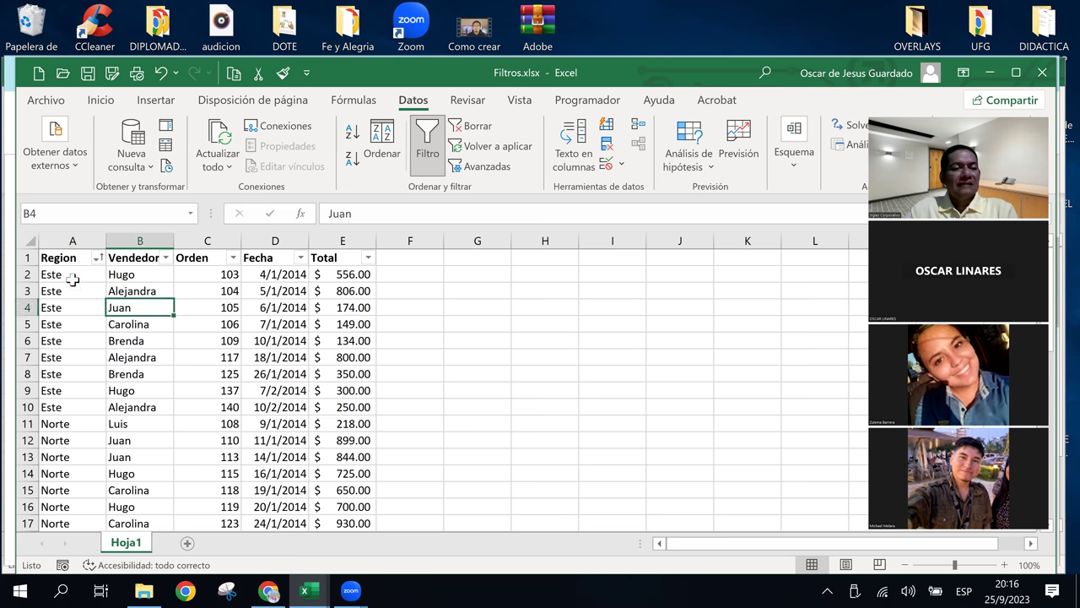
pyautogui.click(78, 277)
pyautogui.click(85, 357)
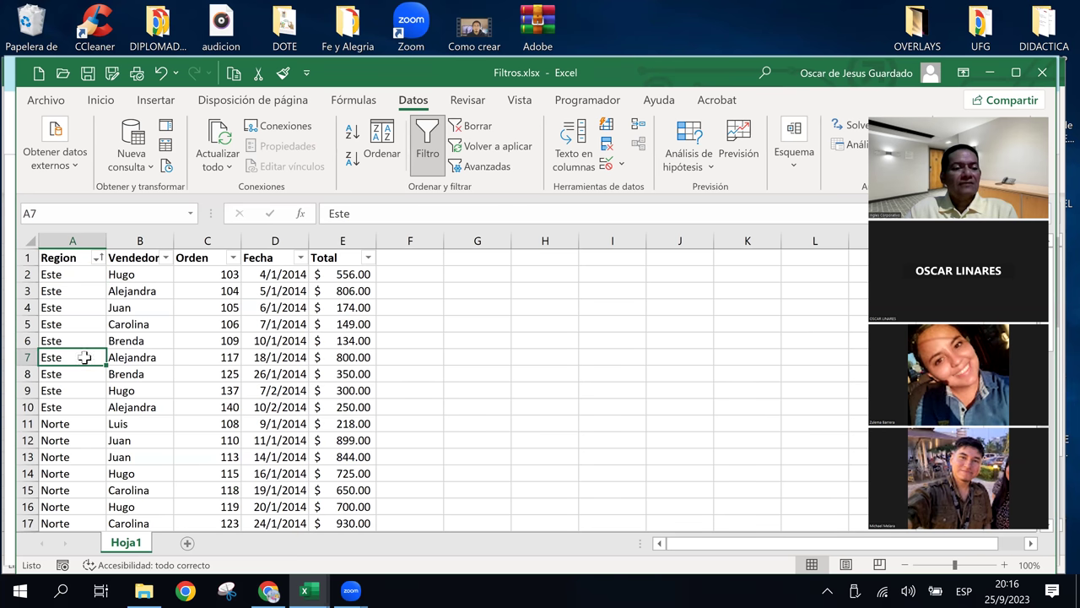
pyautogui.click(92, 293)
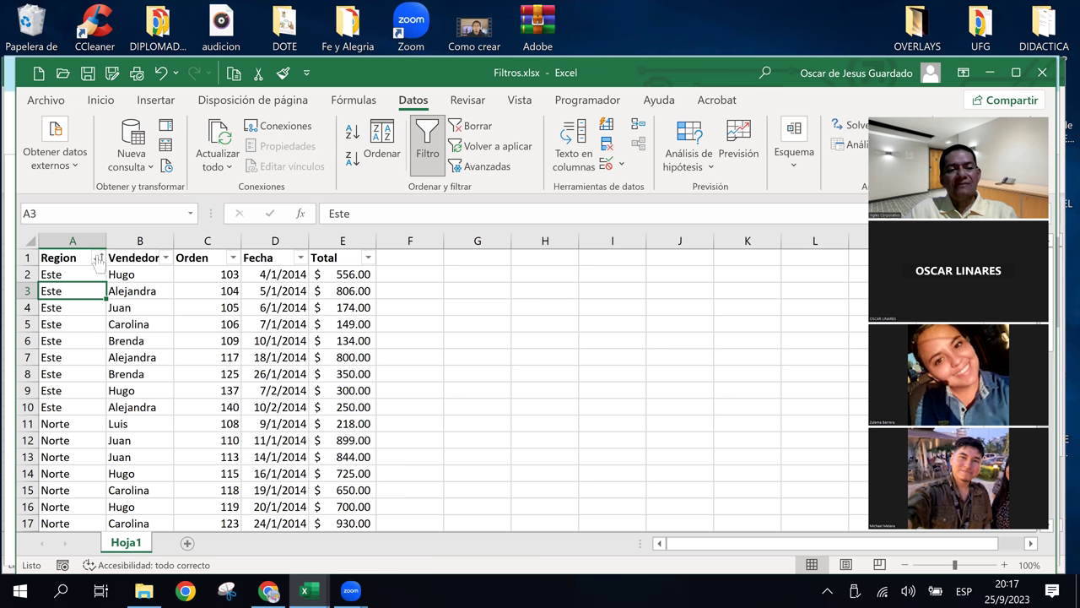
pyautogui.click(73, 278)
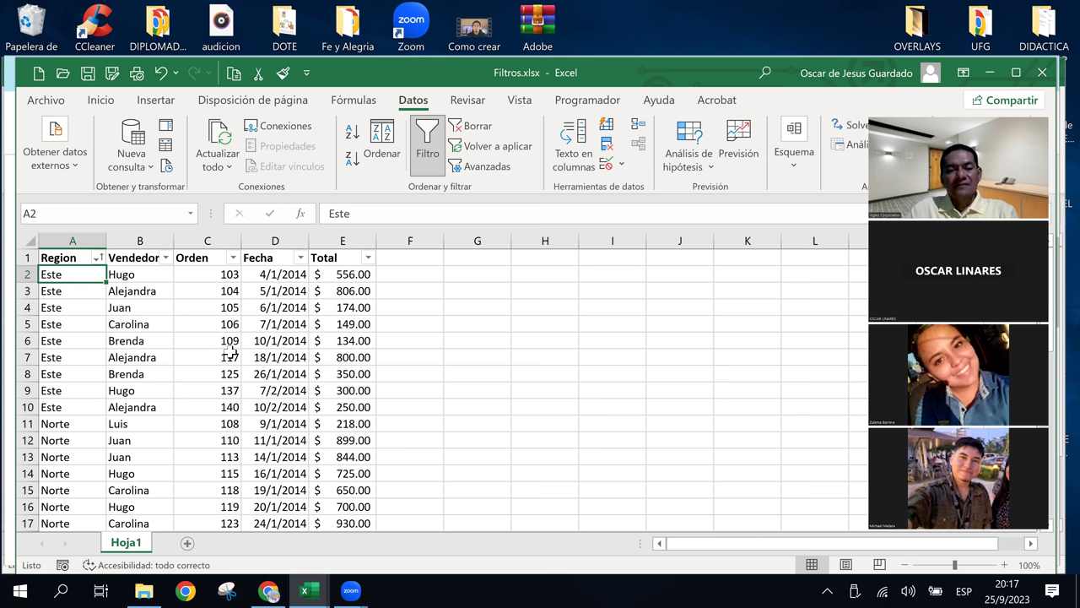
pyautogui.click(427, 151)
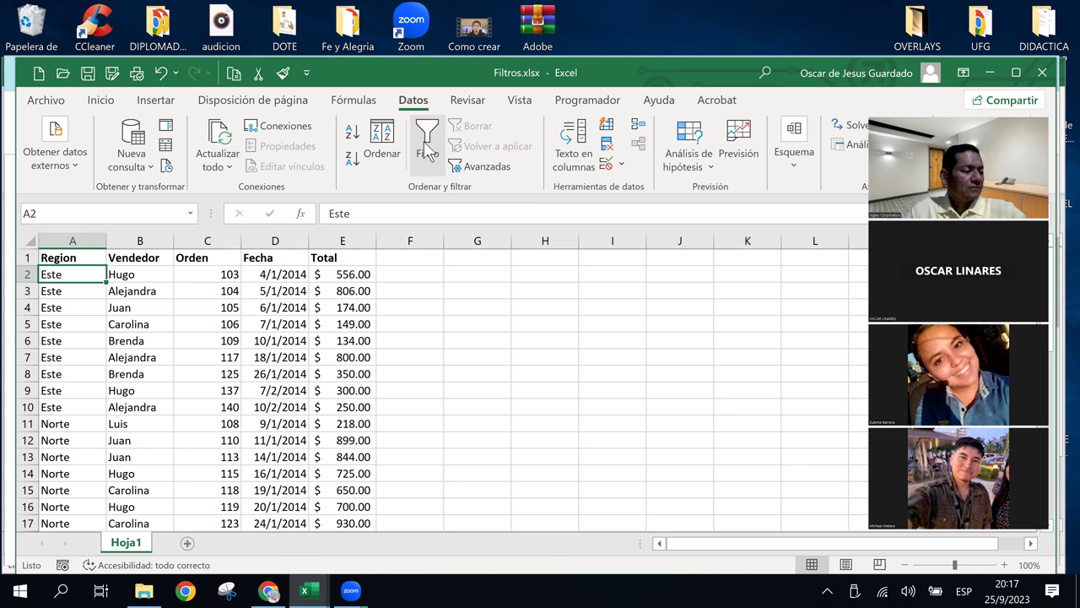
pyautogui.click(417, 390)
pyautogui.click(417, 340)
pyautogui.click(419, 291)
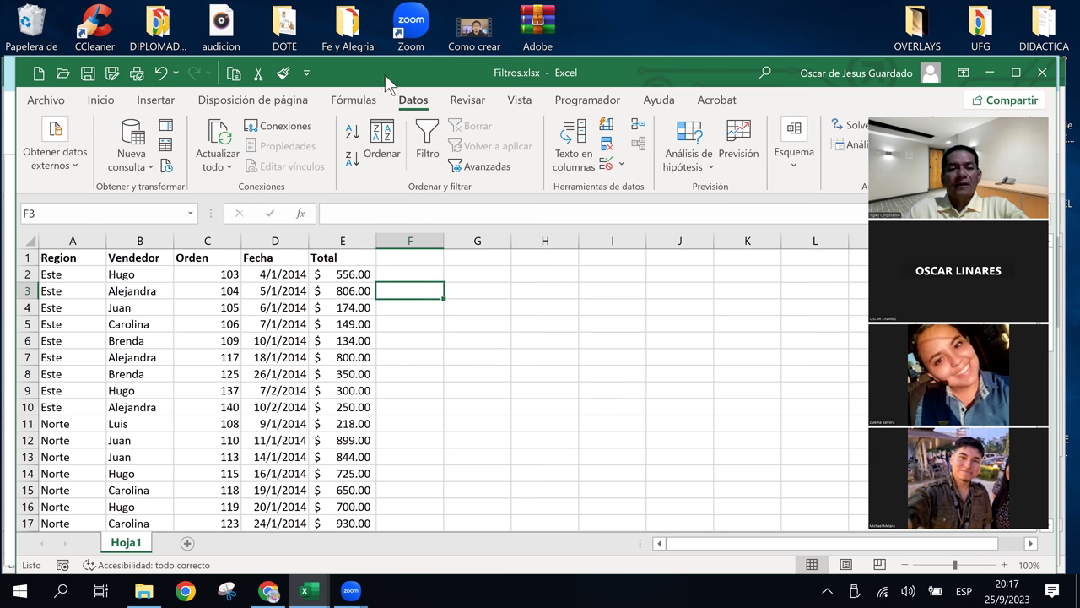
pyautogui.click(475, 374)
pyautogui.click(337, 289)
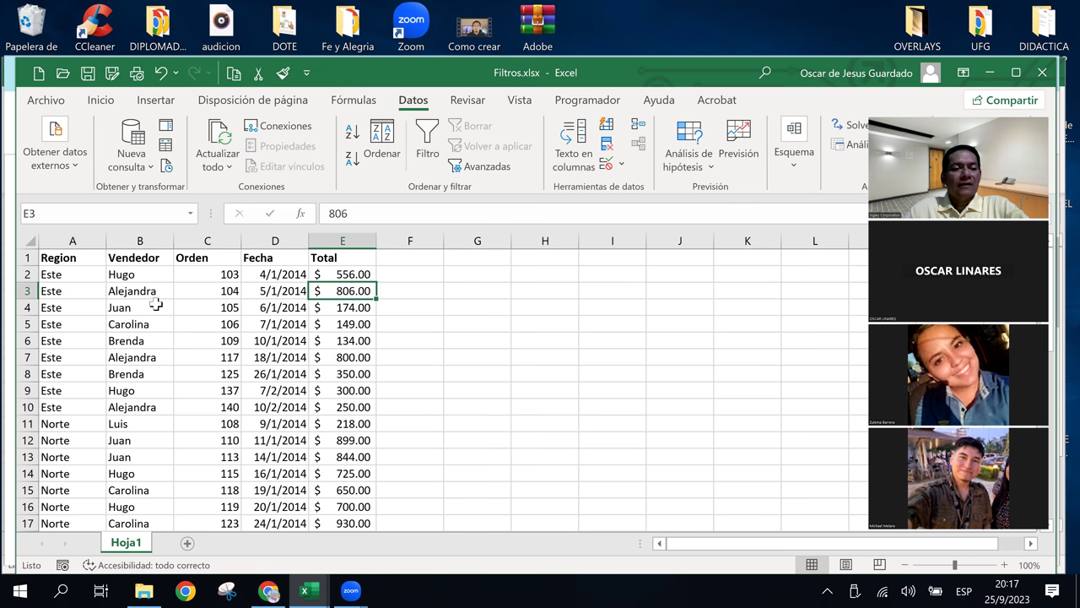
pyautogui.click(154, 304)
pyautogui.click(113, 274)
pyautogui.click(165, 291)
pyautogui.click(280, 305)
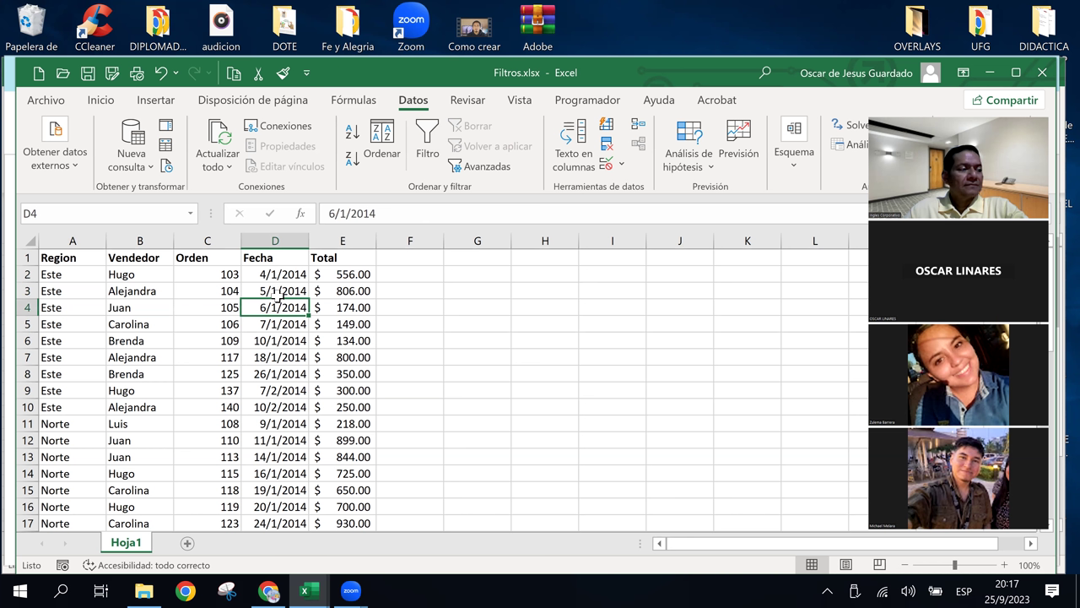
pyautogui.click(359, 306)
pyautogui.click(353, 391)
pyautogui.click(353, 440)
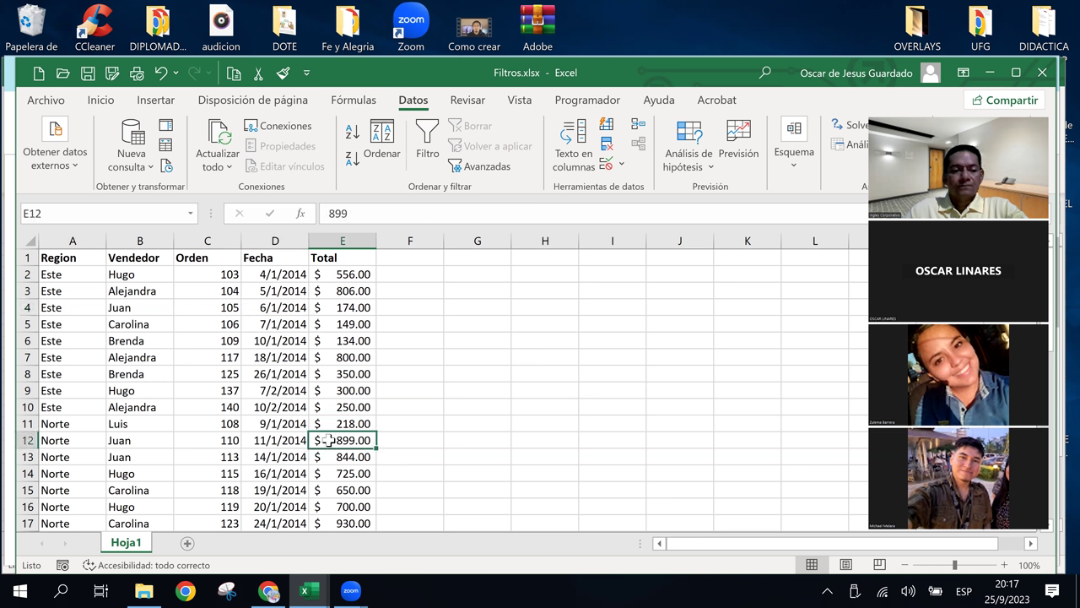
pyautogui.click(278, 409)
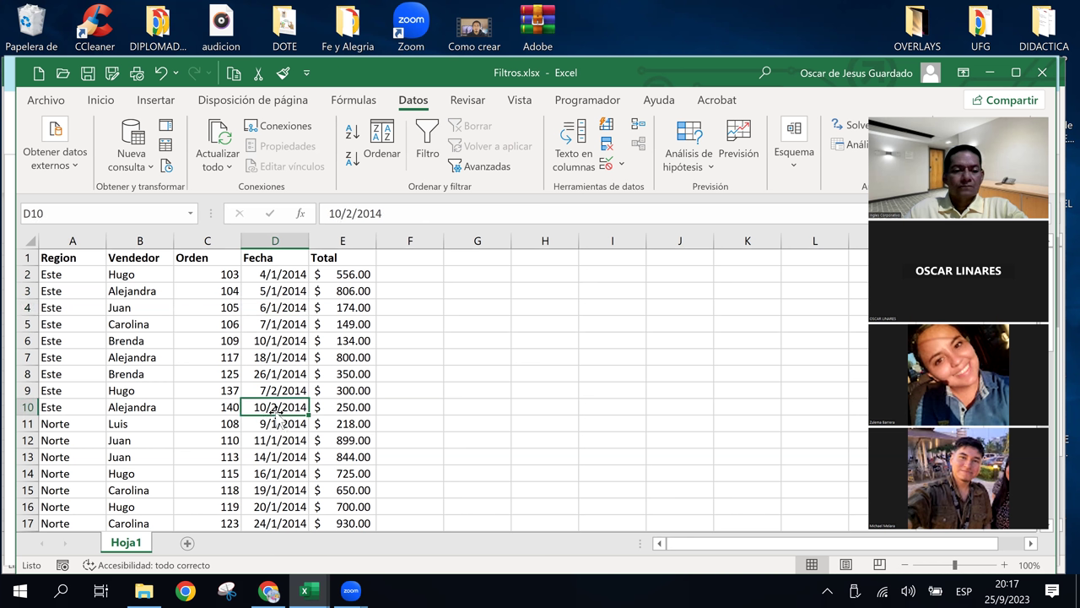
pyautogui.click(146, 290)
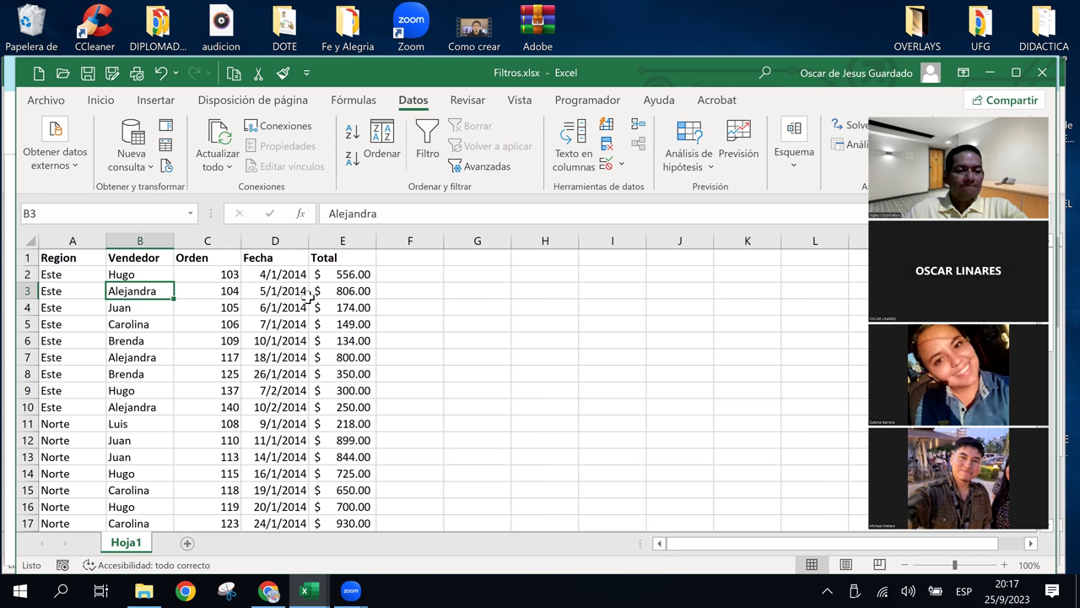
pyautogui.click(337, 321)
pyautogui.click(273, 288)
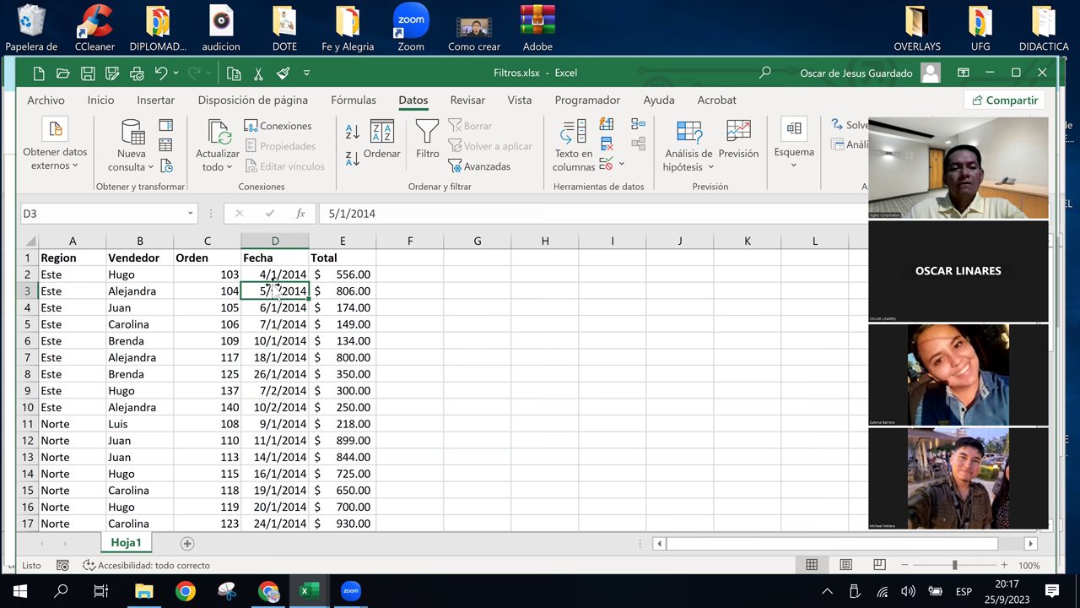
pyautogui.click(317, 294)
pyautogui.click(288, 290)
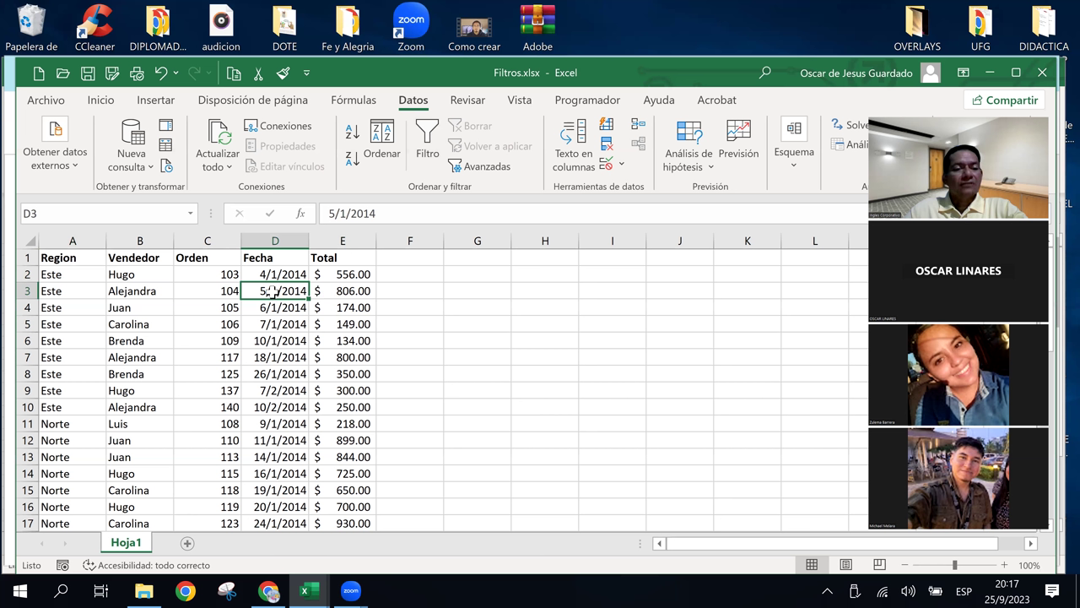
pyautogui.click(150, 290)
pyautogui.click(150, 274)
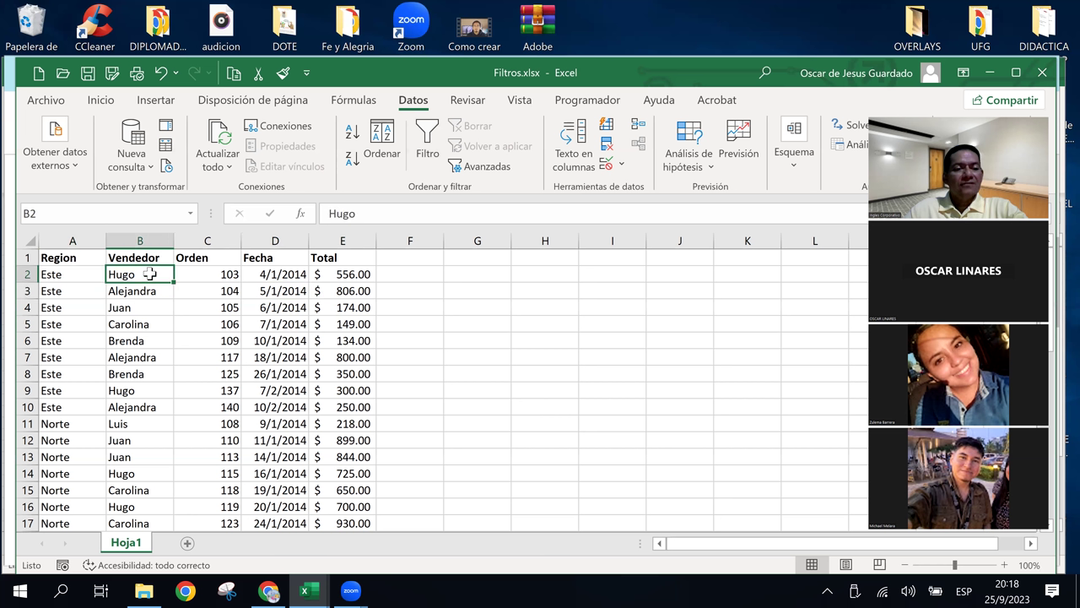
pyautogui.click(286, 340)
pyautogui.click(280, 261)
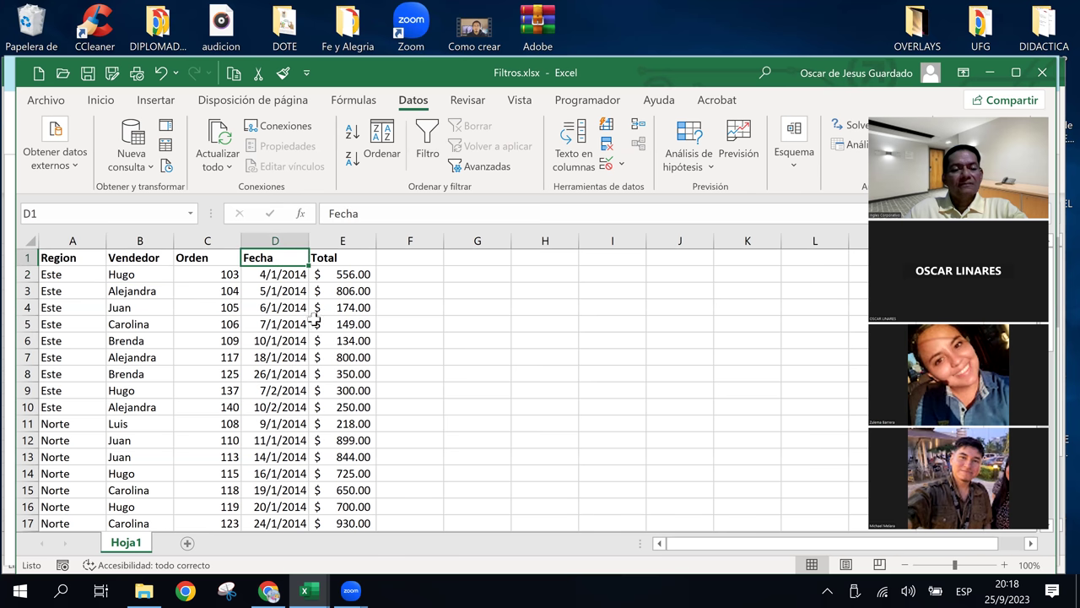
# Turn filtering back on and bring up the Total column's number-filter choices.
pyautogui.click(350, 263)
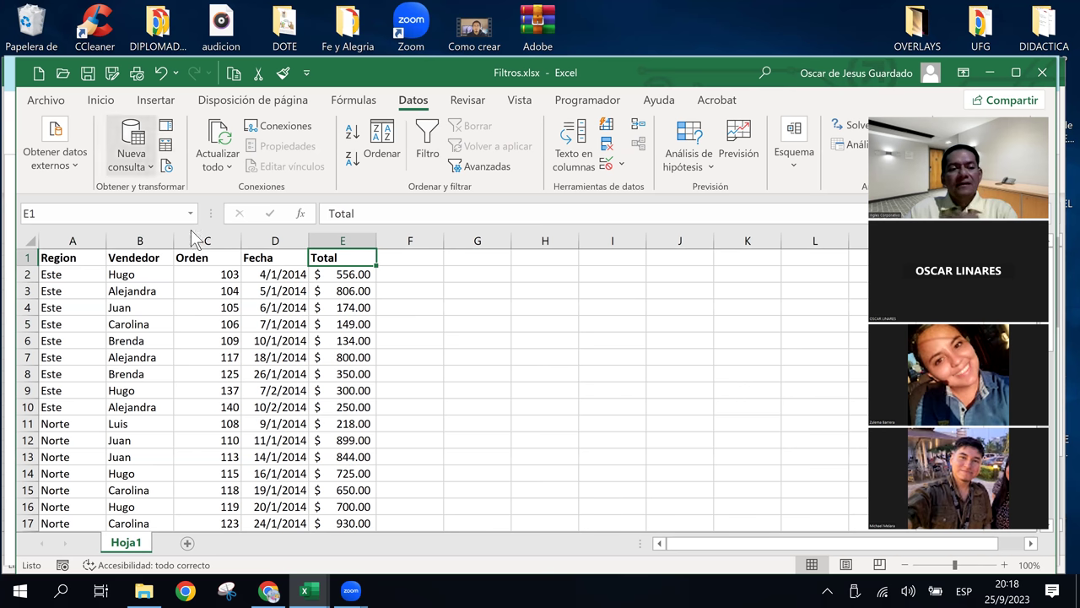
pyautogui.click(427, 145)
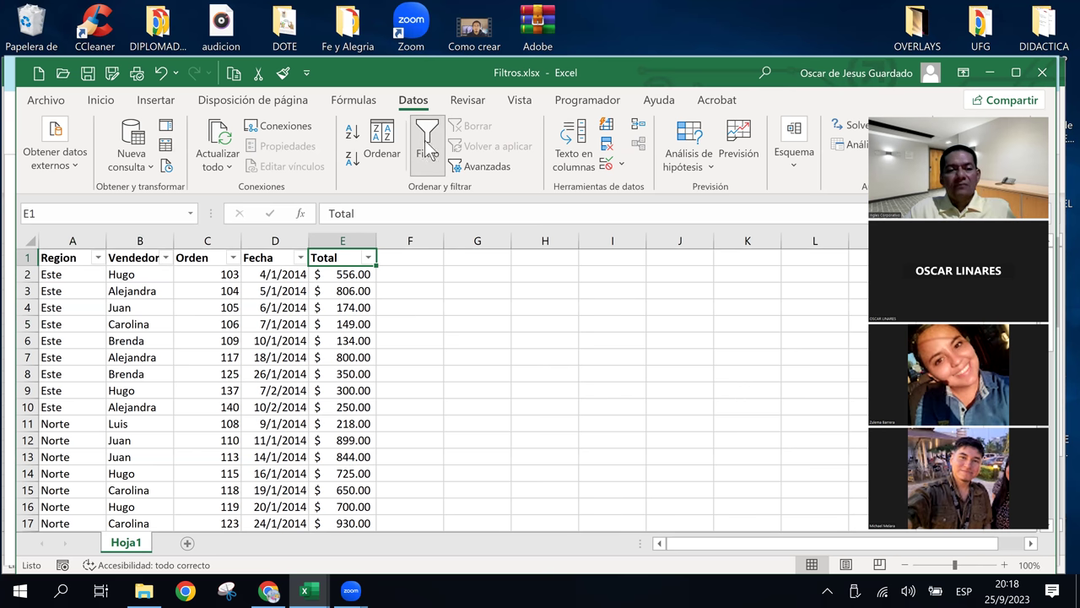
pyautogui.click(368, 258)
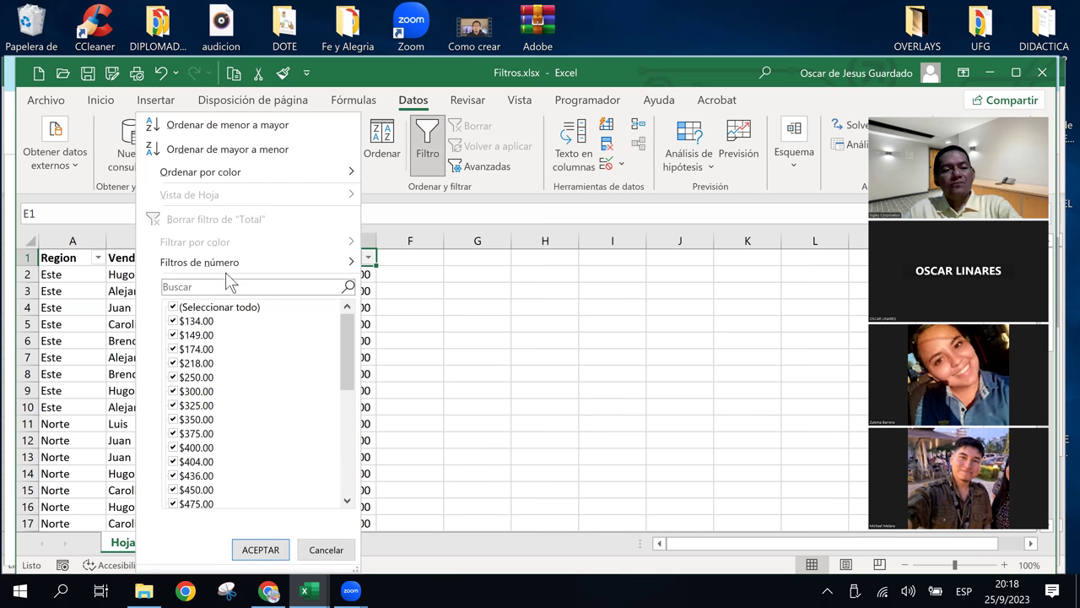
pyautogui.moveTo(348, 267)
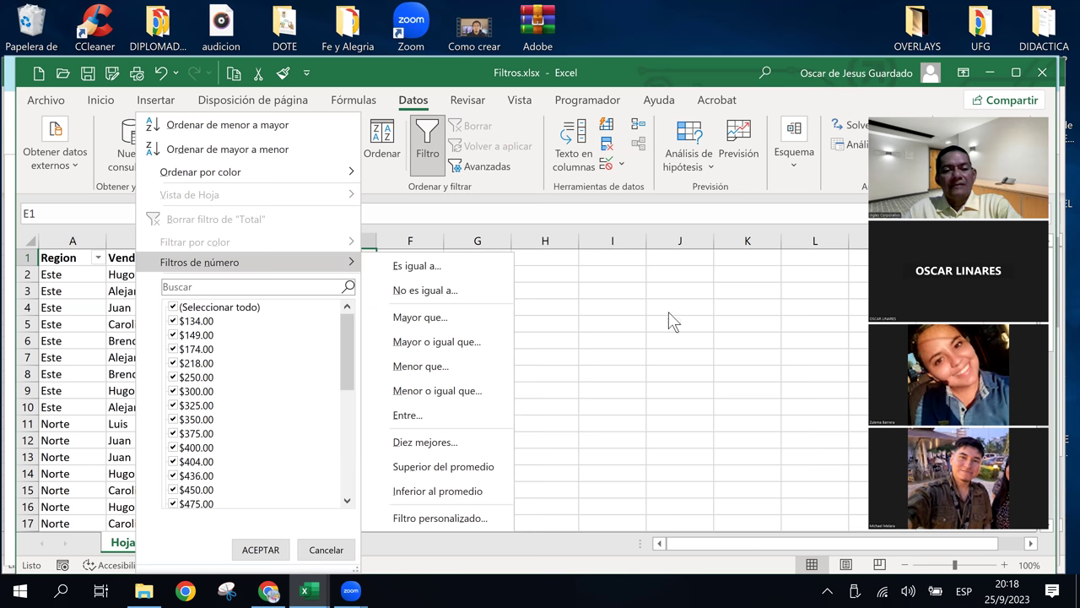
pyautogui.press('Escape')
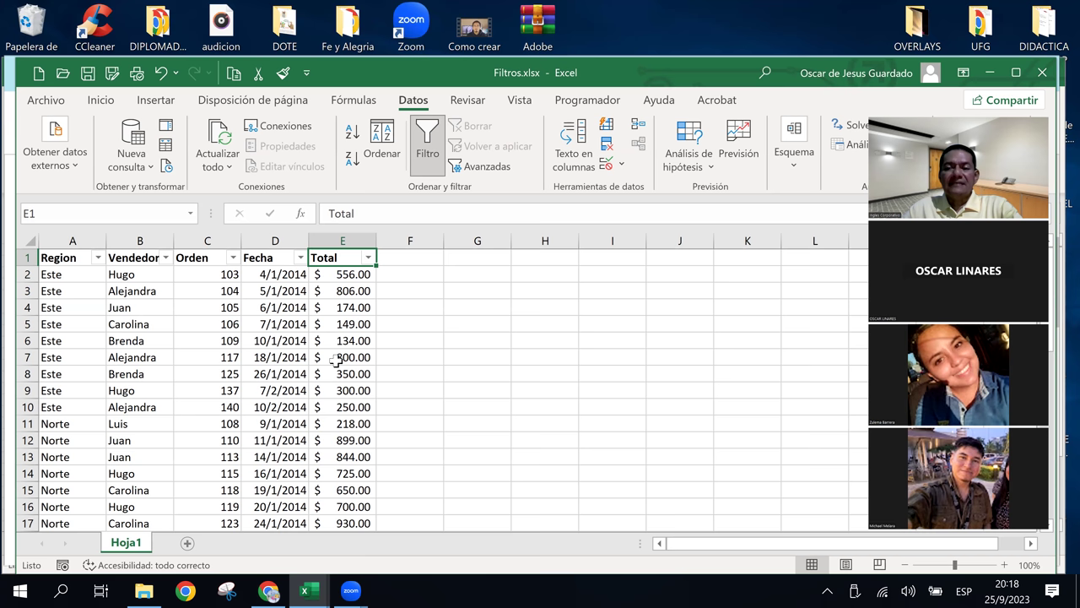
pyautogui.click(369, 257)
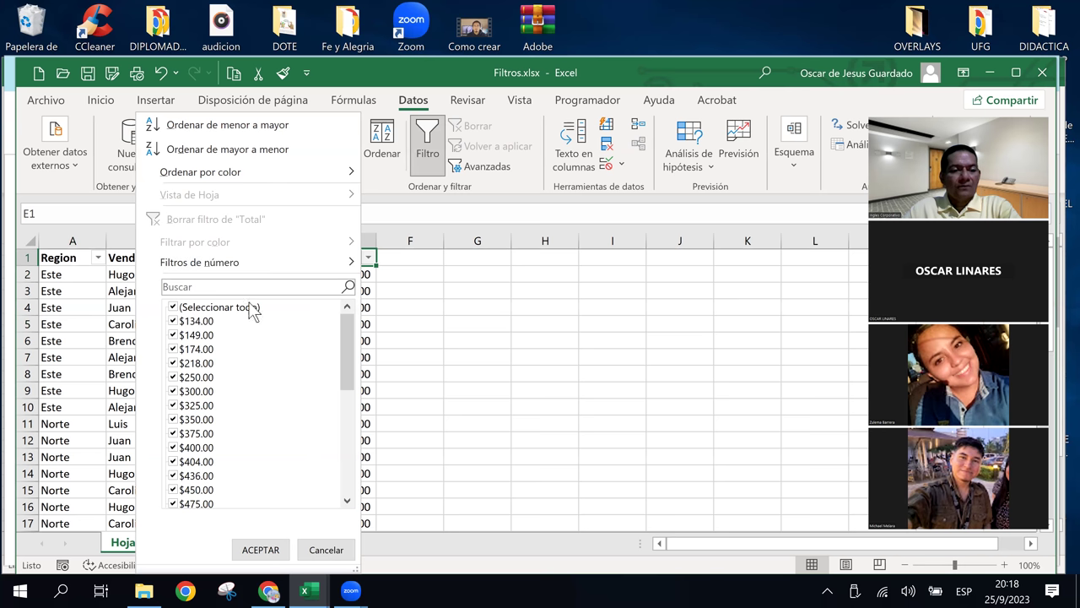
pyautogui.moveTo(262, 275)
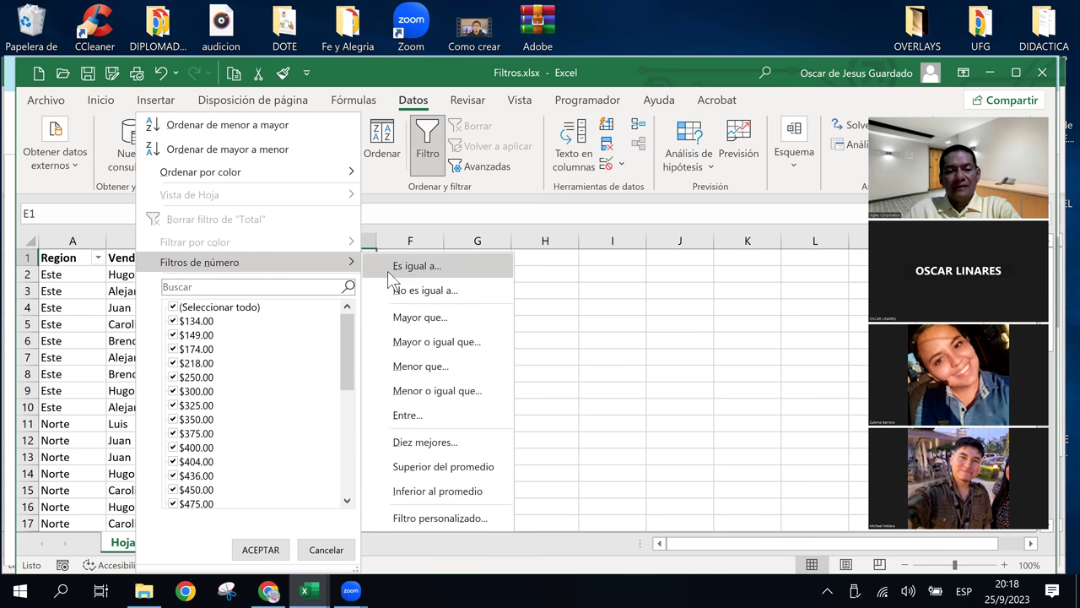
# Filter Total to greater than 250 and less than 500, leaving 12 of 42 rows.
pyautogui.click(454, 319)
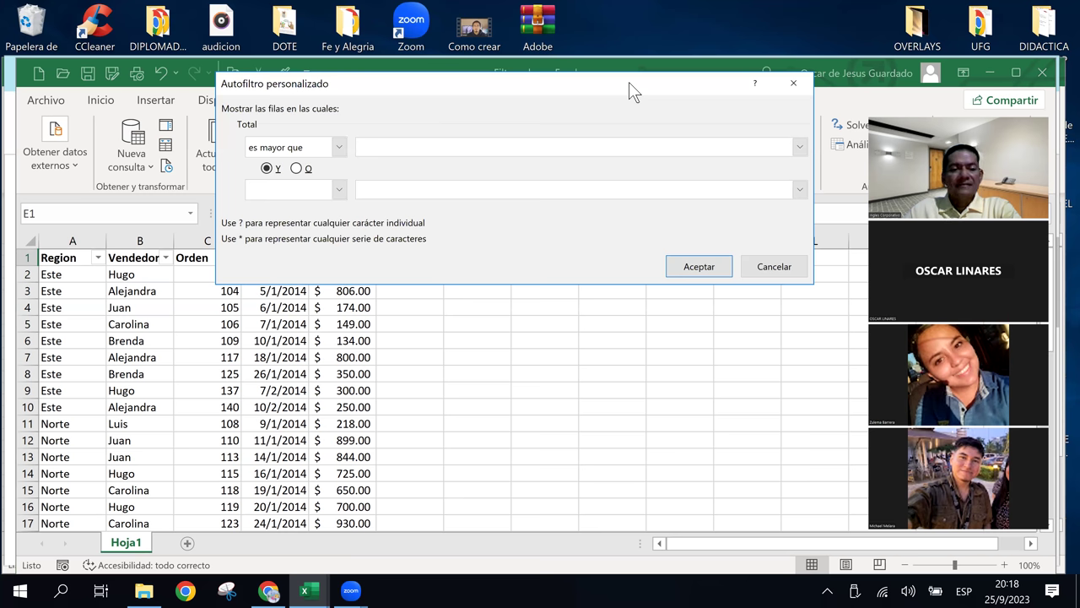
pyautogui.moveTo(629, 81); pyautogui.dragTo(585, 266)
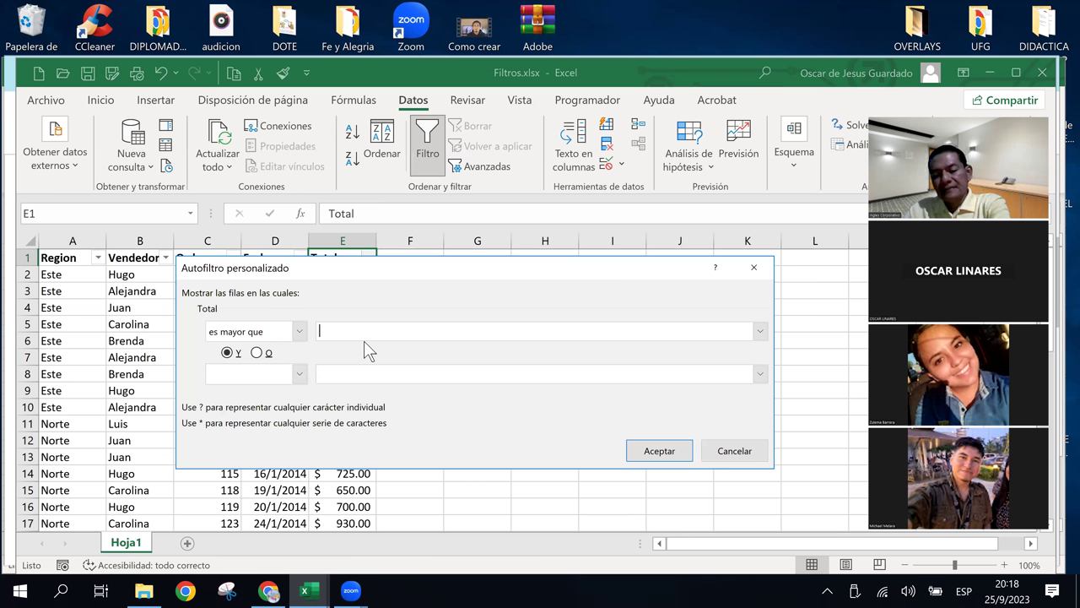
pyautogui.write('250')
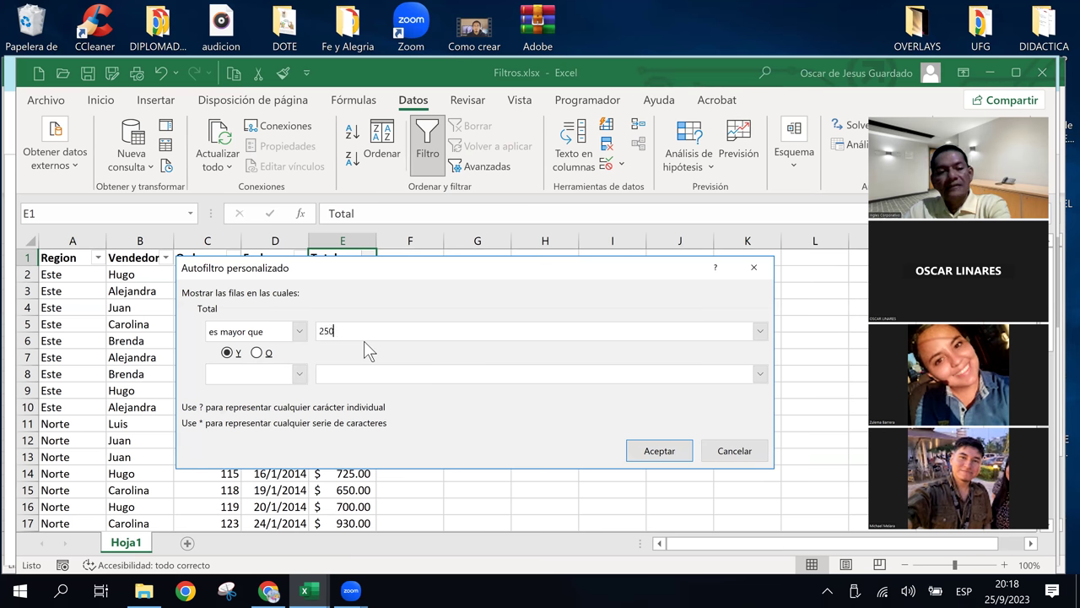
pyautogui.click(256, 353)
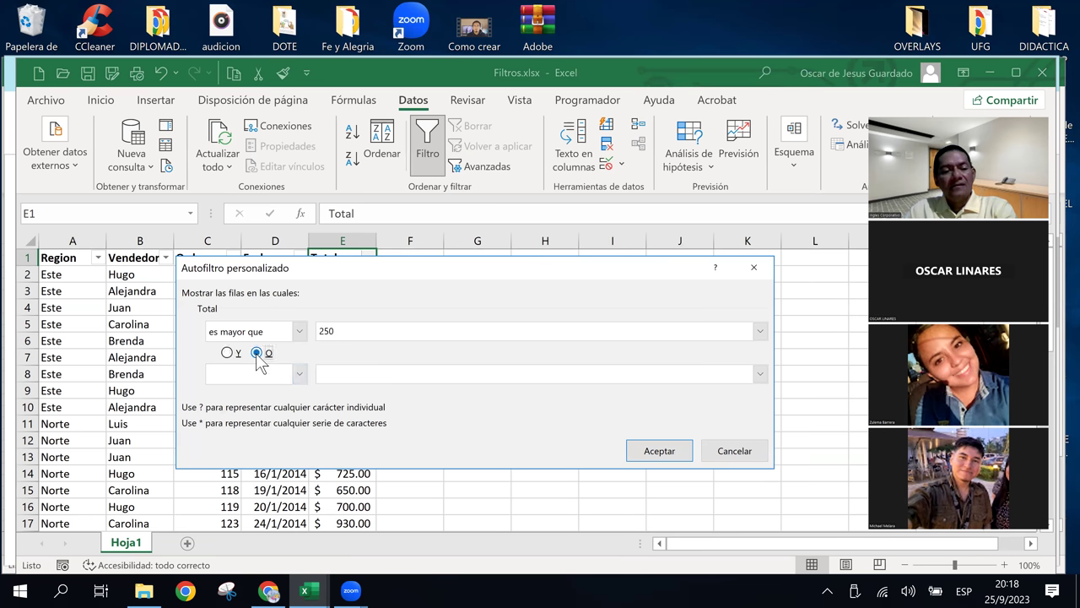
pyautogui.click(301, 374)
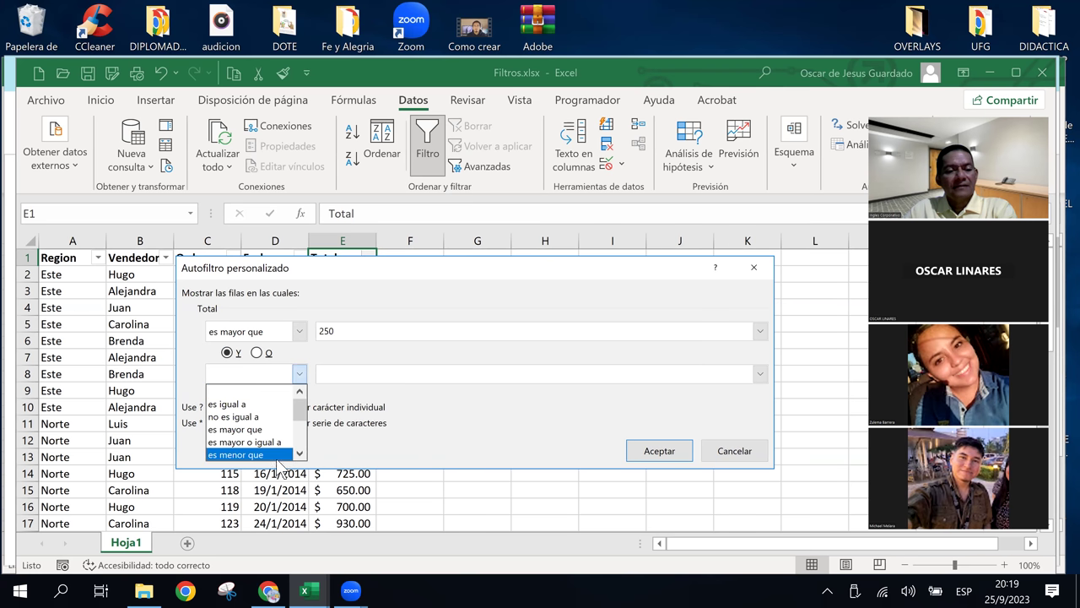
pyautogui.click(278, 455)
pyautogui.click(341, 371)
pyautogui.write('500')
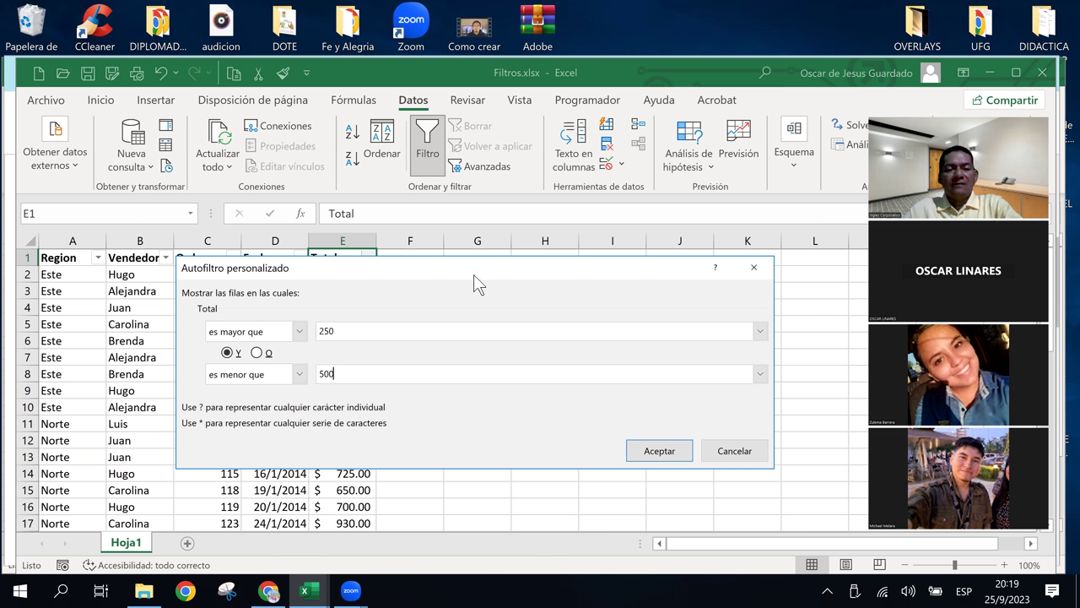
pyautogui.moveTo(474, 274); pyautogui.dragTo(653, 381)
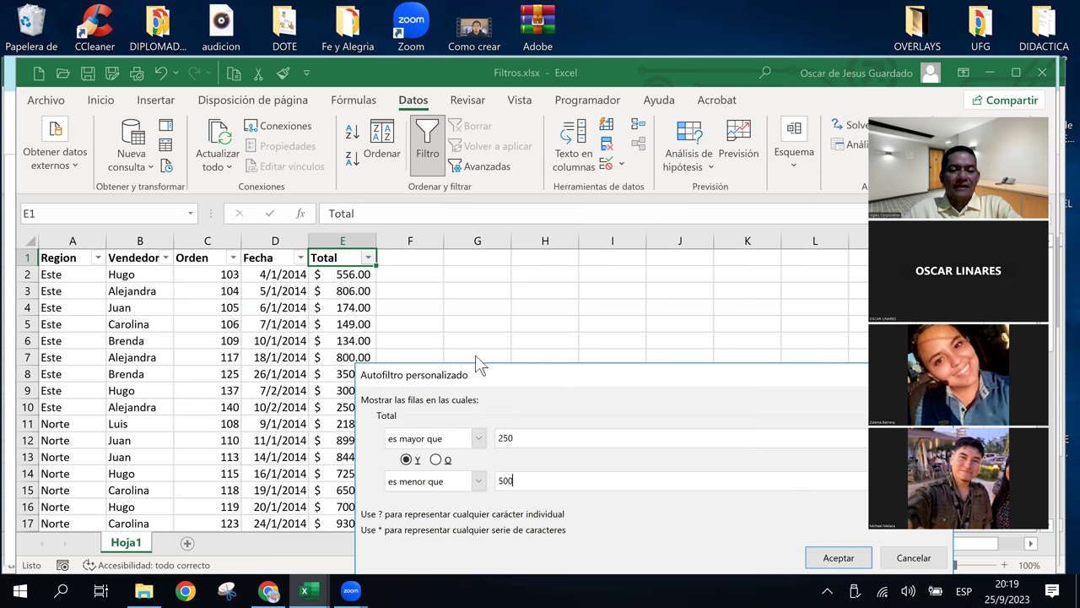
pyautogui.moveTo(426, 374); pyautogui.dragTo(333, 283)
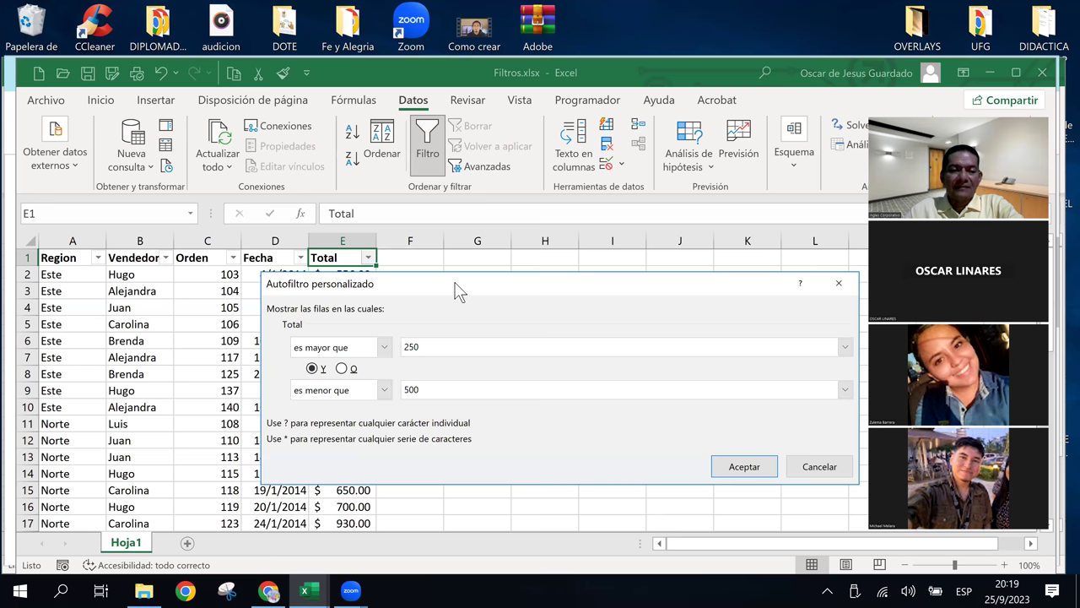
pyautogui.moveTo(456, 291); pyautogui.dragTo(347, 294)
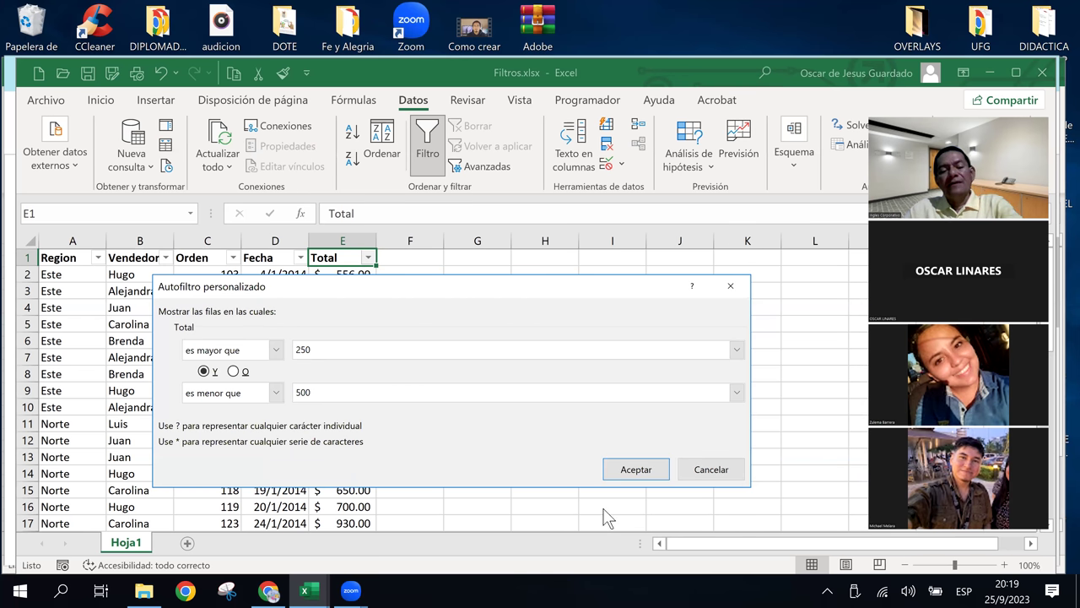
pyautogui.click(628, 470)
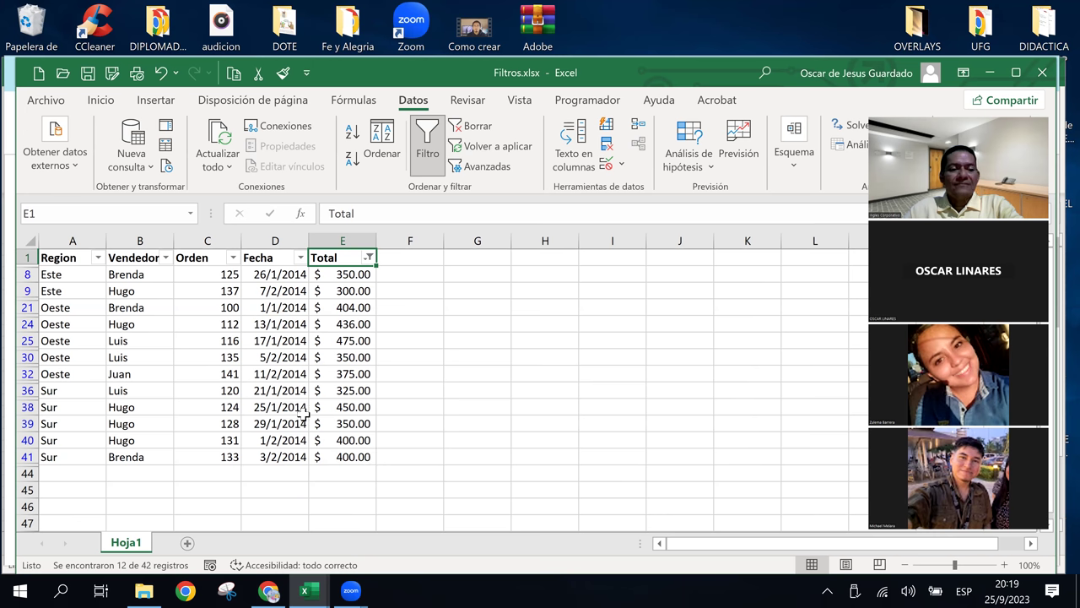
pyautogui.click(331, 324)
pyautogui.click(338, 424)
pyautogui.click(349, 307)
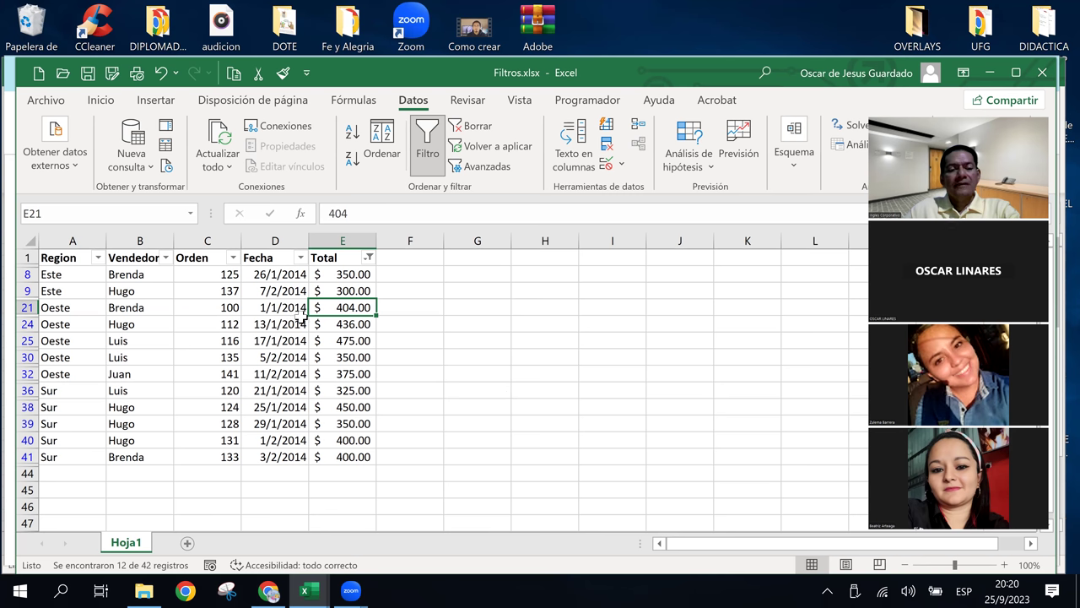
pyautogui.click(276, 289)
pyautogui.click(279, 273)
pyautogui.click(283, 309)
pyautogui.click(284, 360)
pyautogui.click(353, 307)
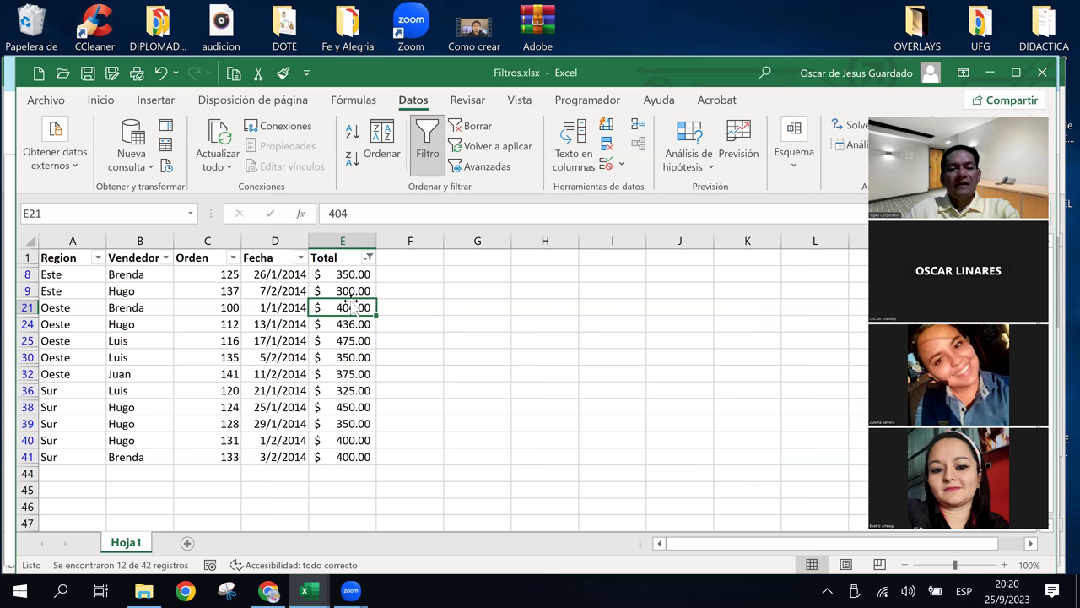
# Untick febrero in the Fecha filter, leaving 7 January rows.
pyautogui.click(301, 258)
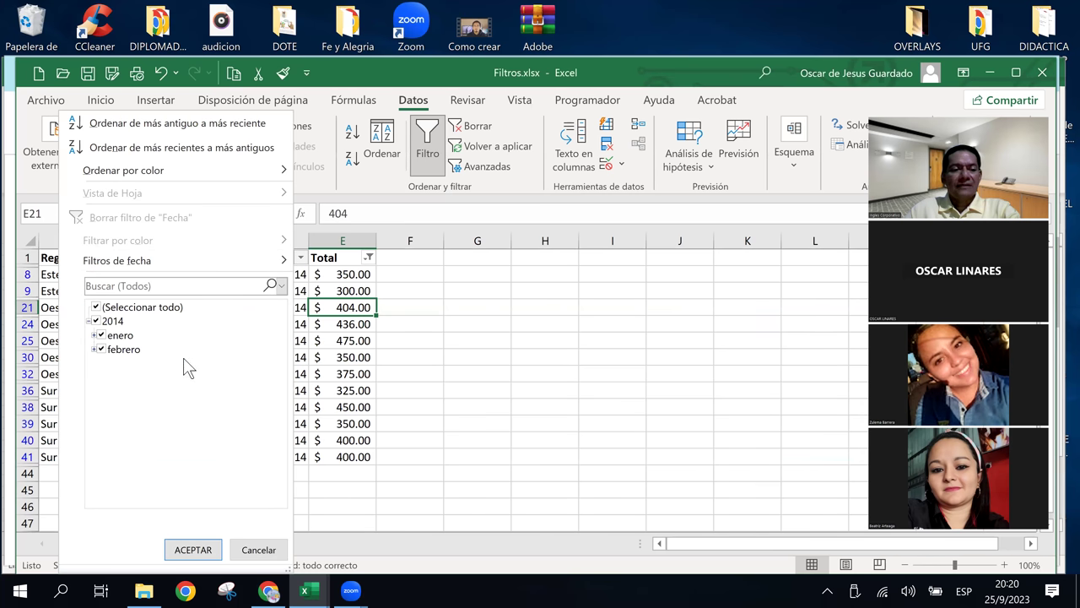
pyautogui.click(101, 349)
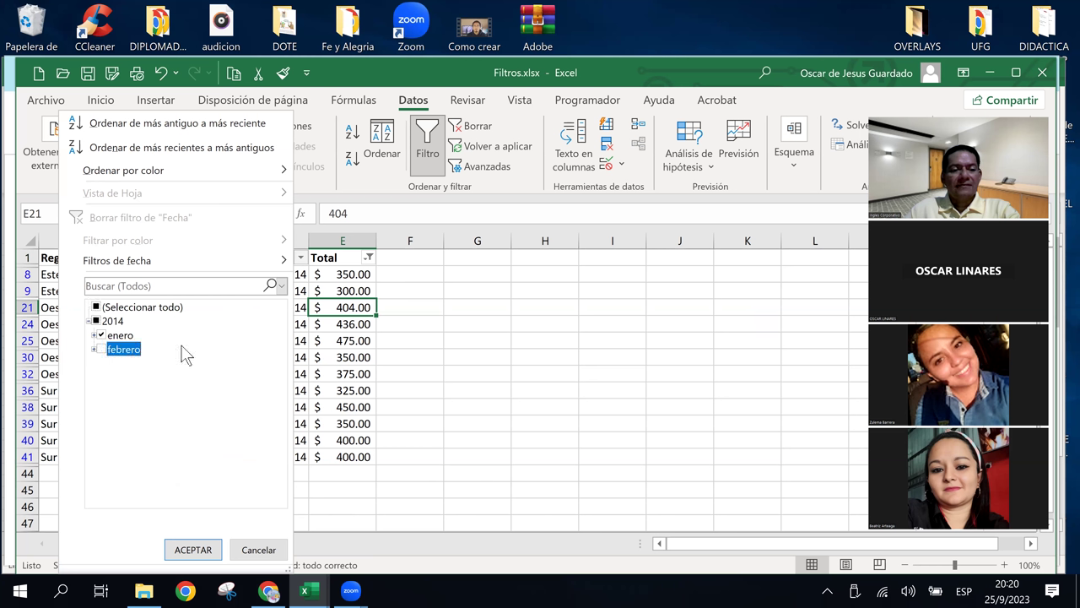
pyautogui.click(194, 550)
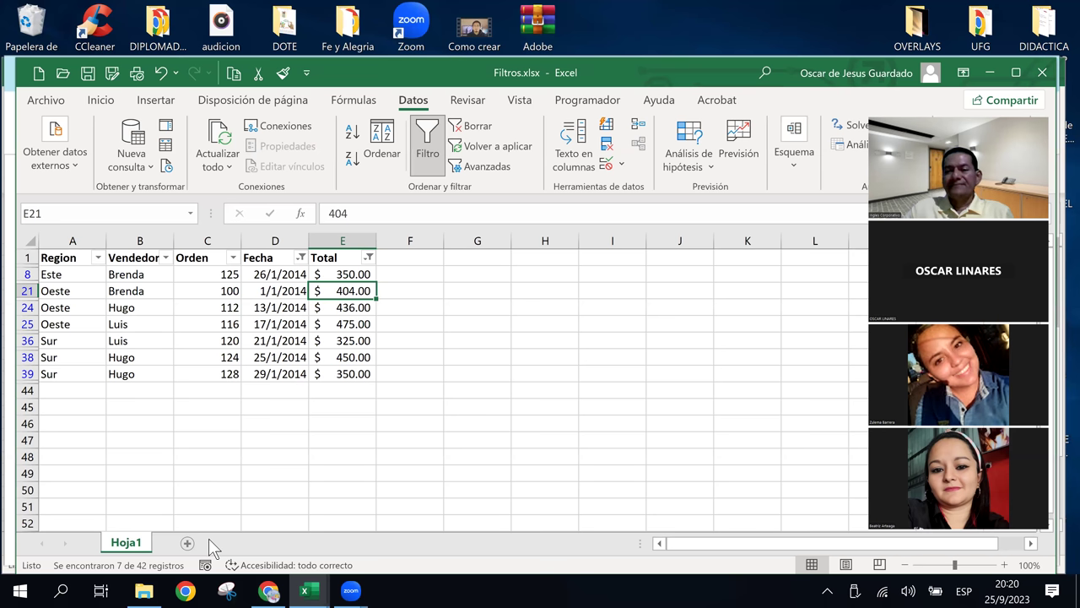
pyautogui.moveTo(350, 591)
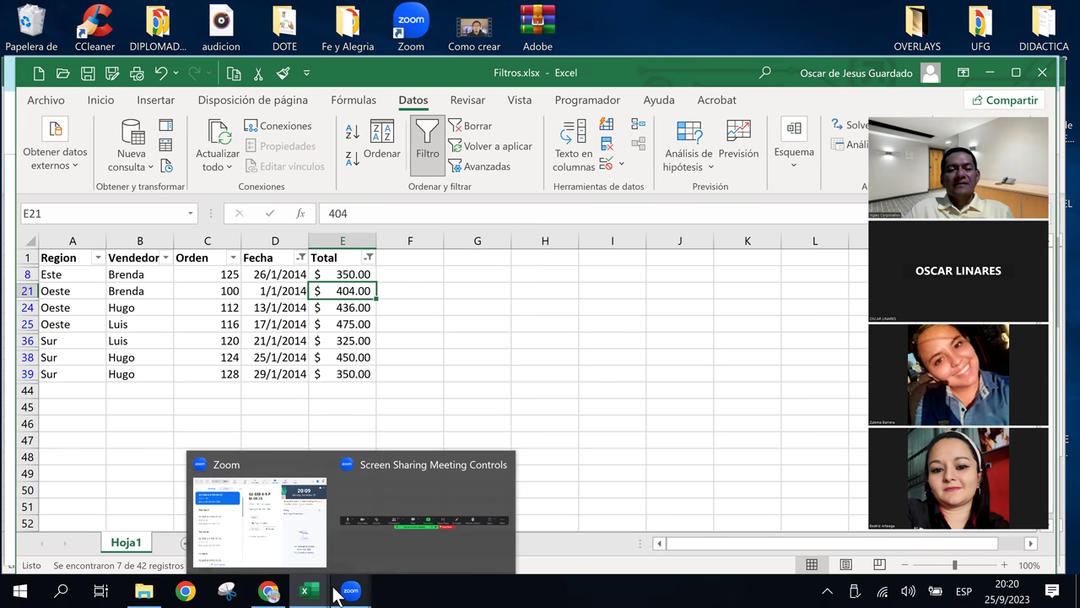
pyautogui.click(295, 324)
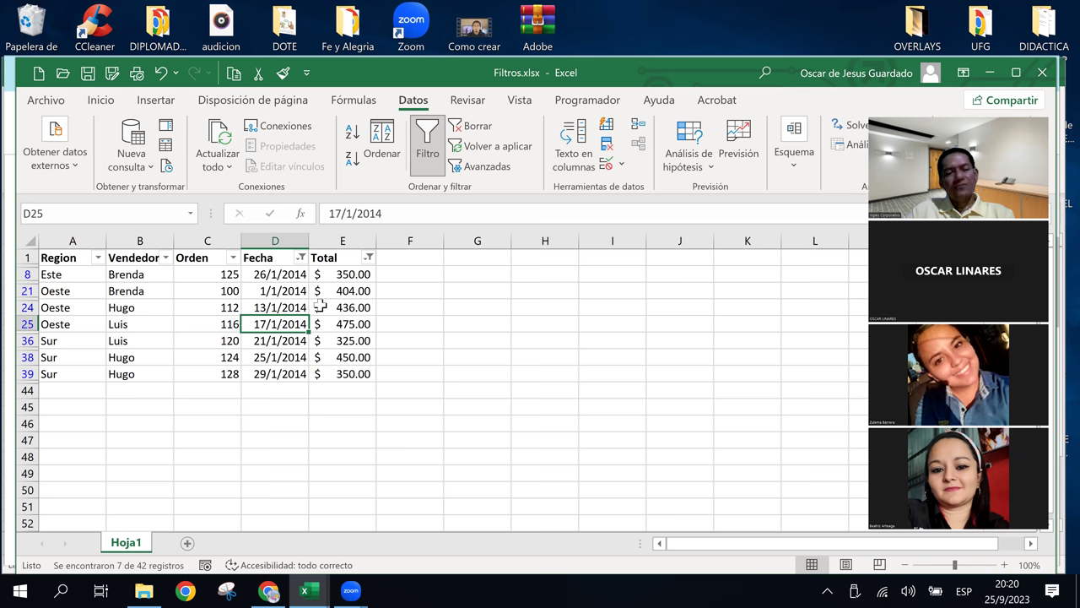
pyautogui.click(302, 258)
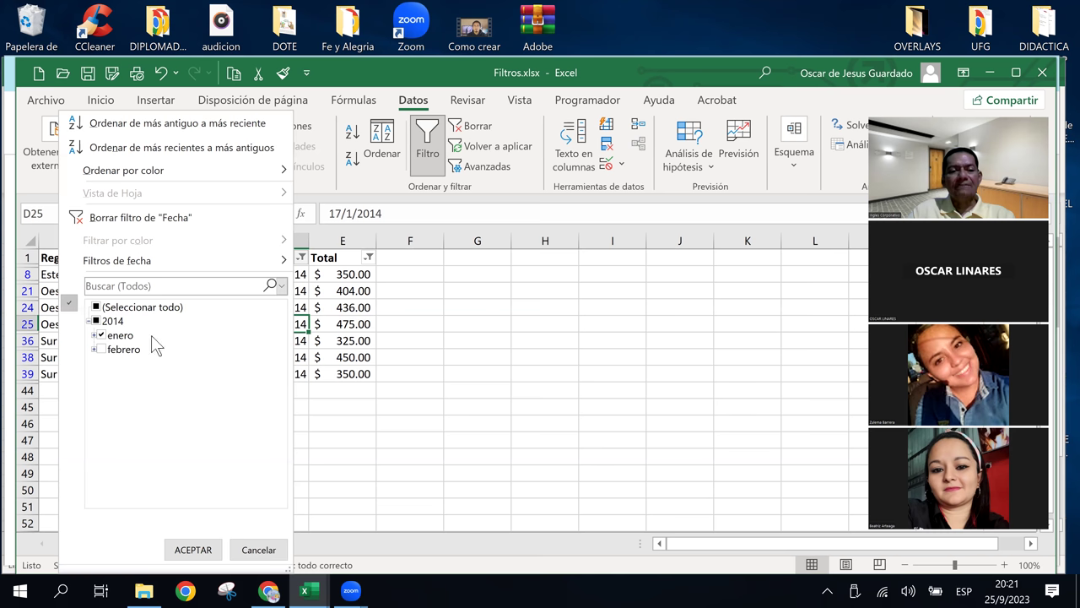
pyautogui.click(244, 551)
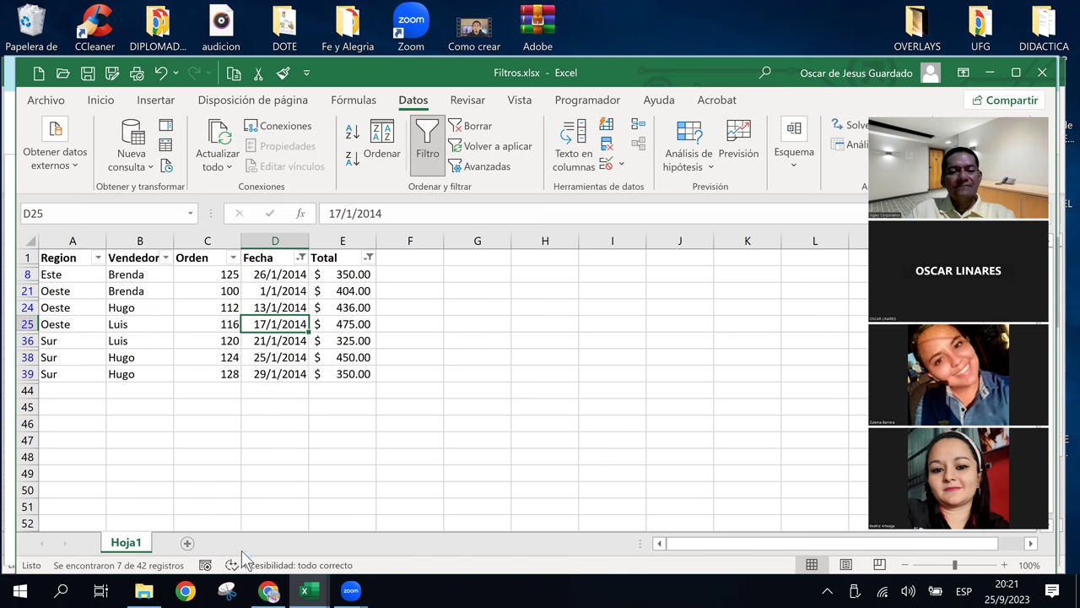
# Filter the Region column to hide the Este rows.
pyautogui.click(96, 258)
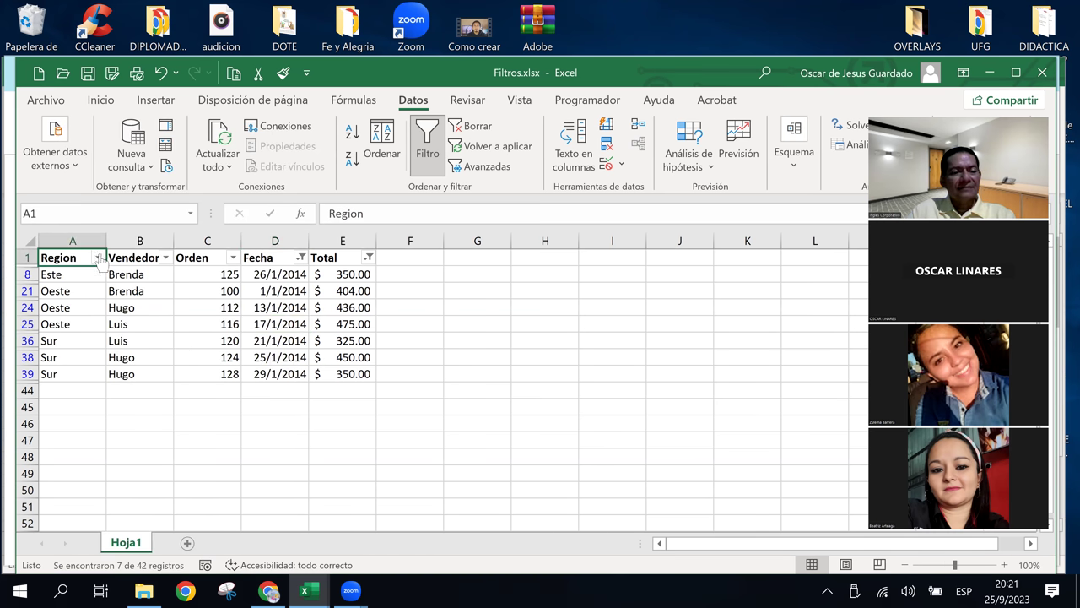
pyautogui.click(99, 257)
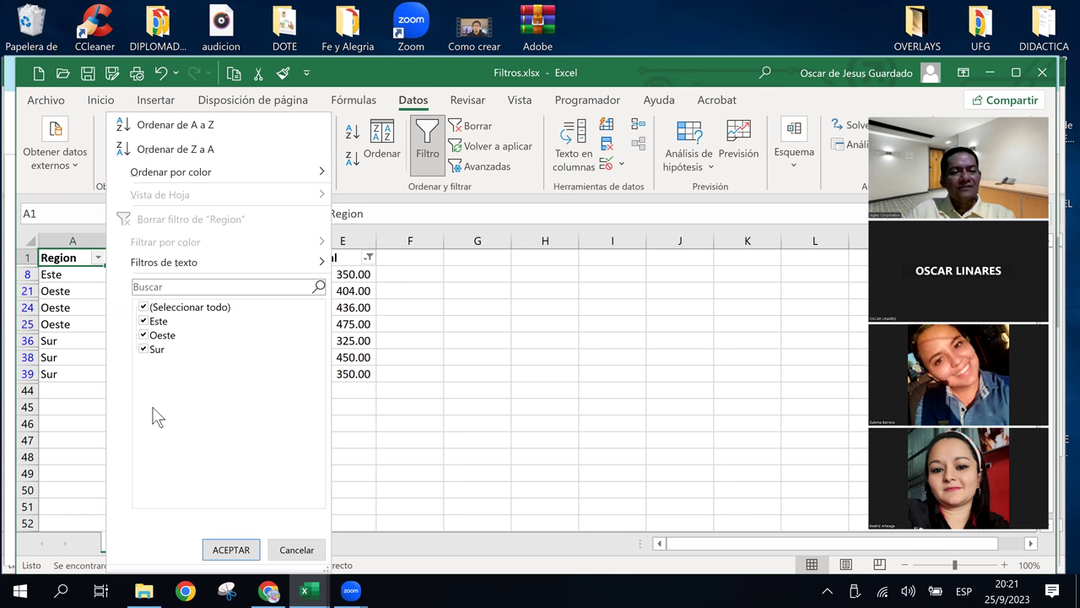
pyautogui.click(142, 322)
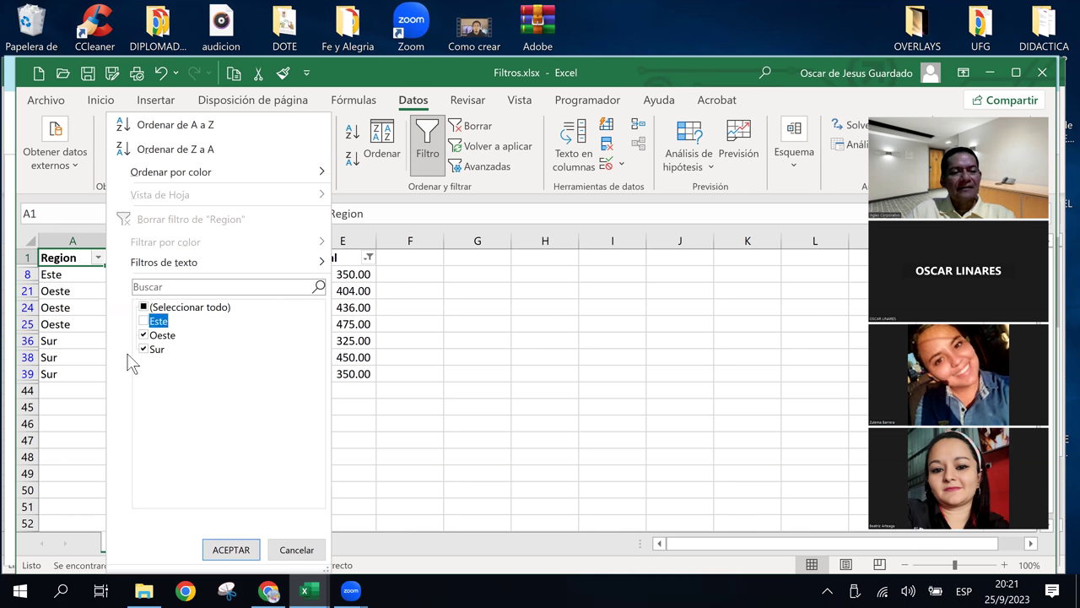
pyautogui.click(226, 549)
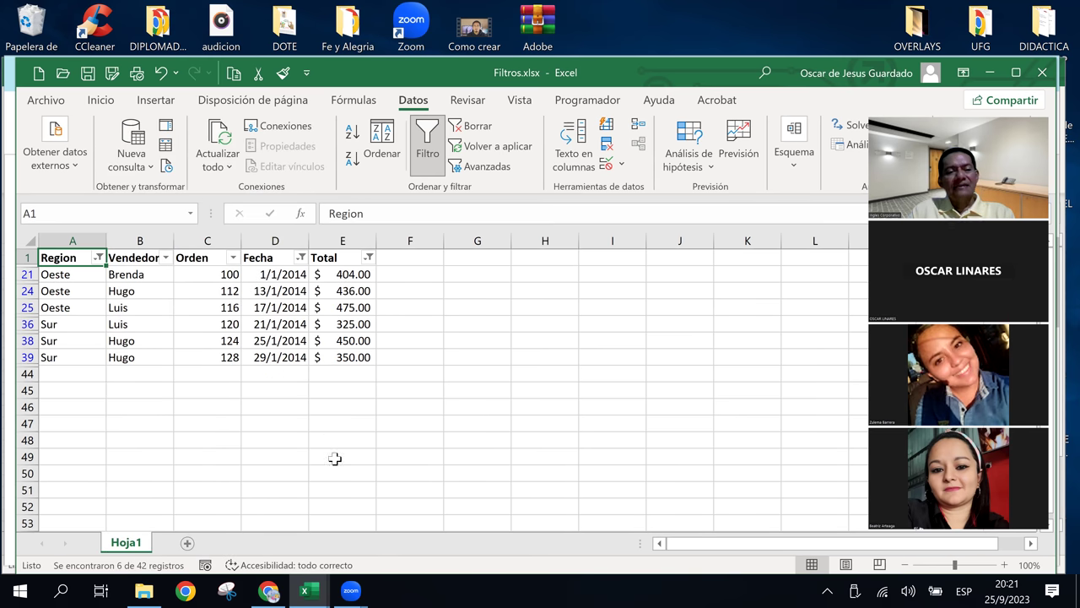
# Exclude Luis in the Vendedor filter, leaving 4 rows for Brenda and Hugo.
pyautogui.click(165, 259)
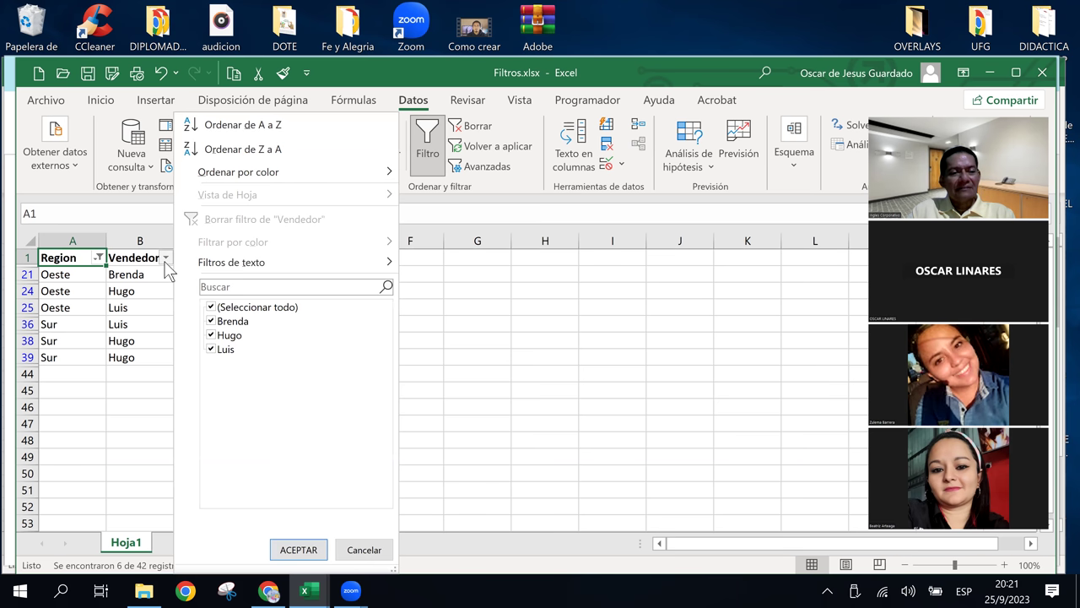
pyautogui.click(218, 351)
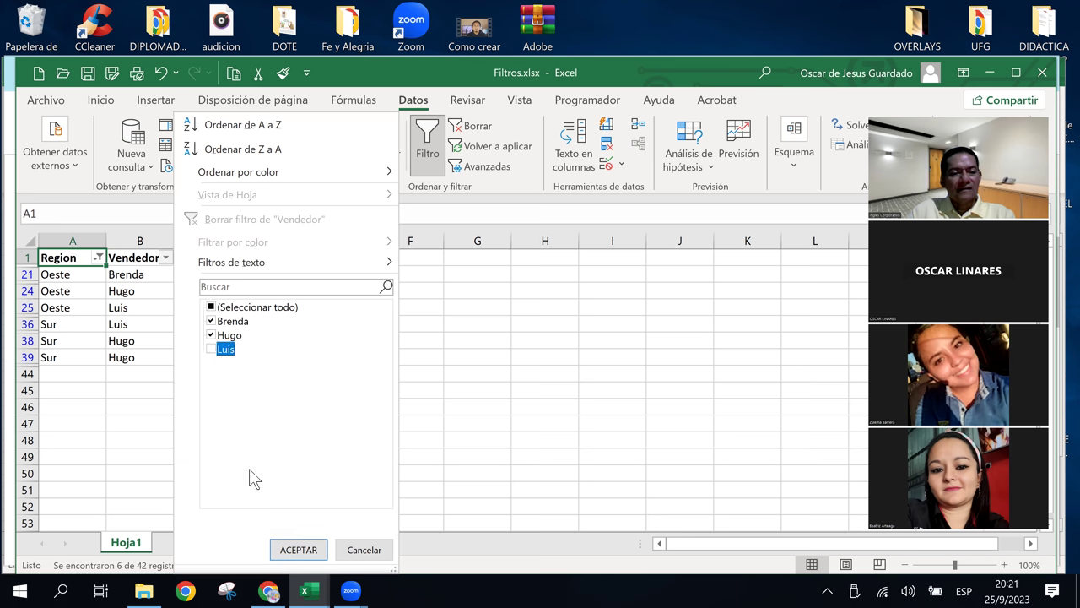
pyautogui.click(297, 549)
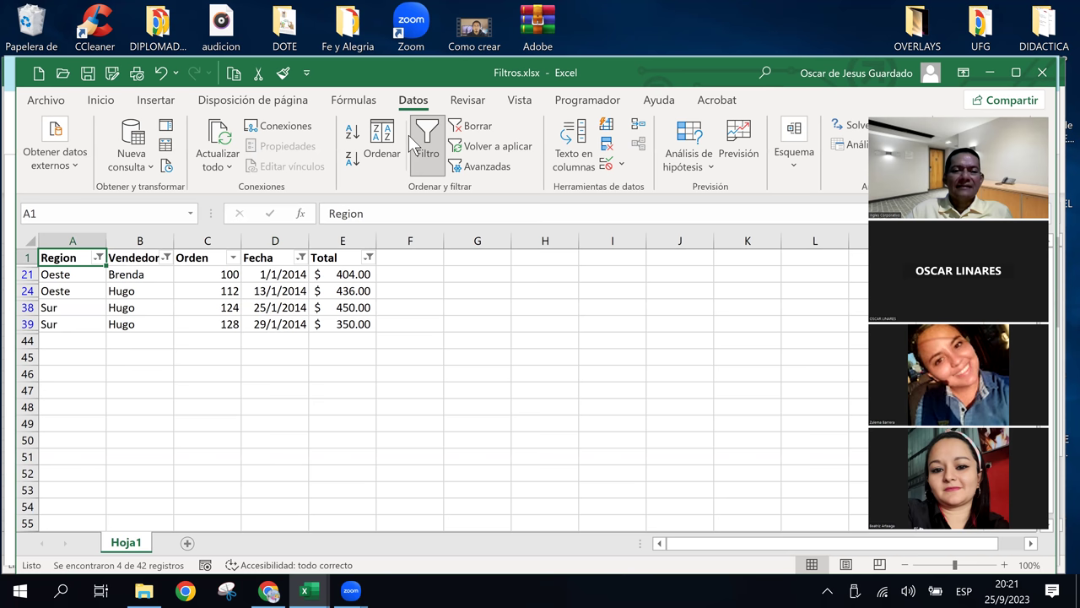
# Clear all filters so every sales row shows again.
pyautogui.click(469, 125)
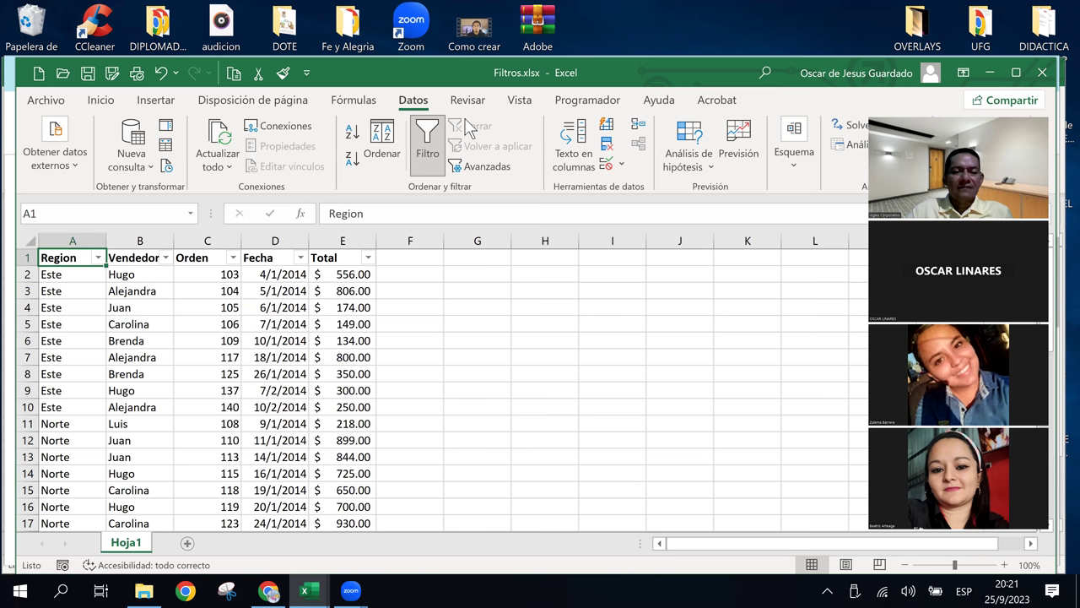
pyautogui.click(333, 322)
pyautogui.click(354, 287)
pyautogui.click(334, 338)
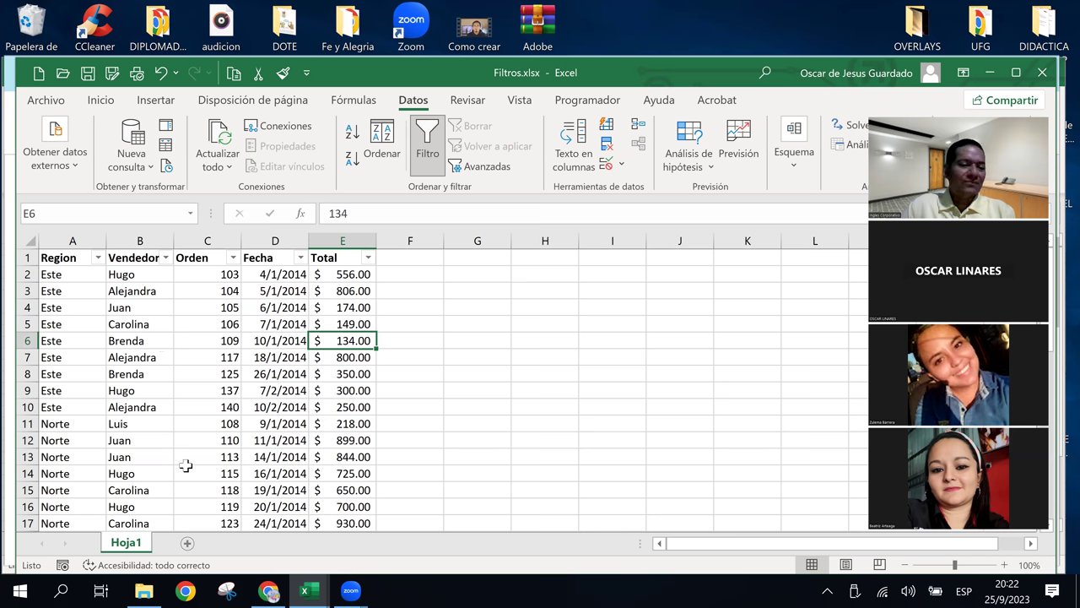
# Filter Region to Norte only, leaving 10 of 42 rows.
pyautogui.click(97, 257)
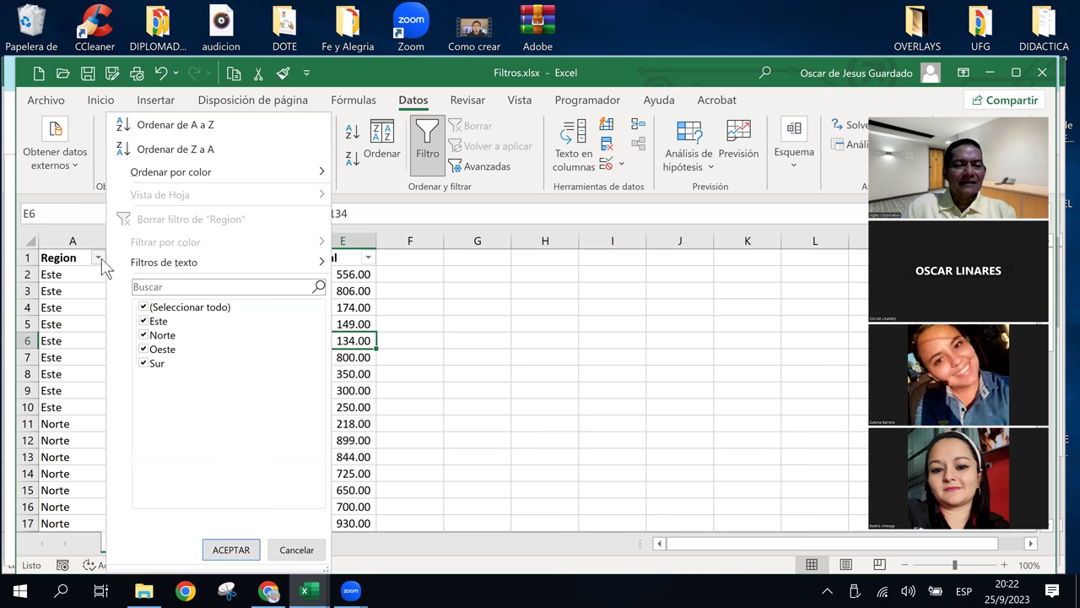
pyautogui.click(468, 372)
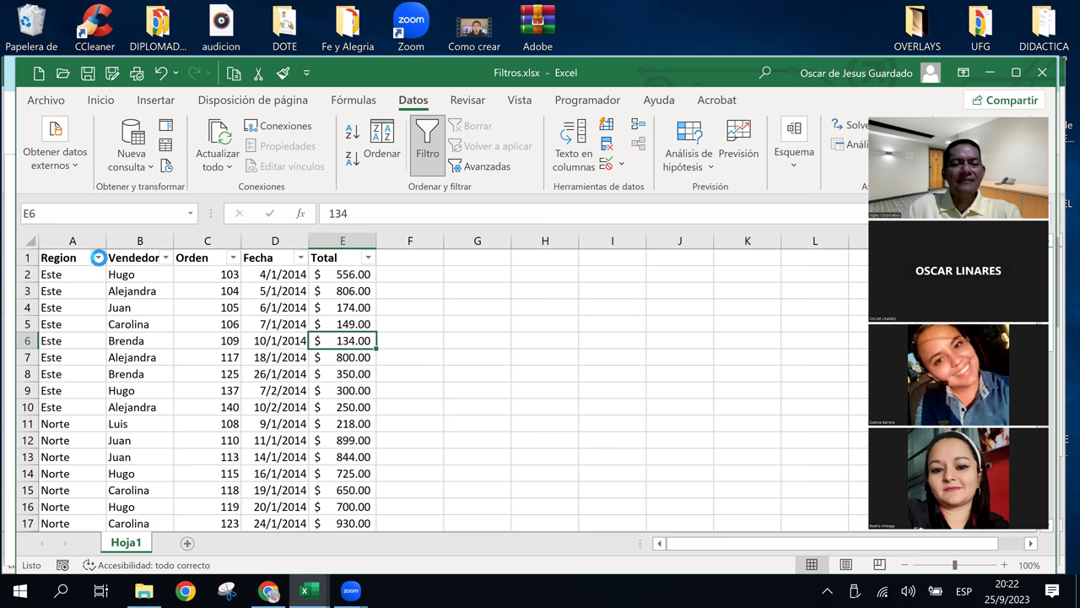
pyautogui.click(99, 258)
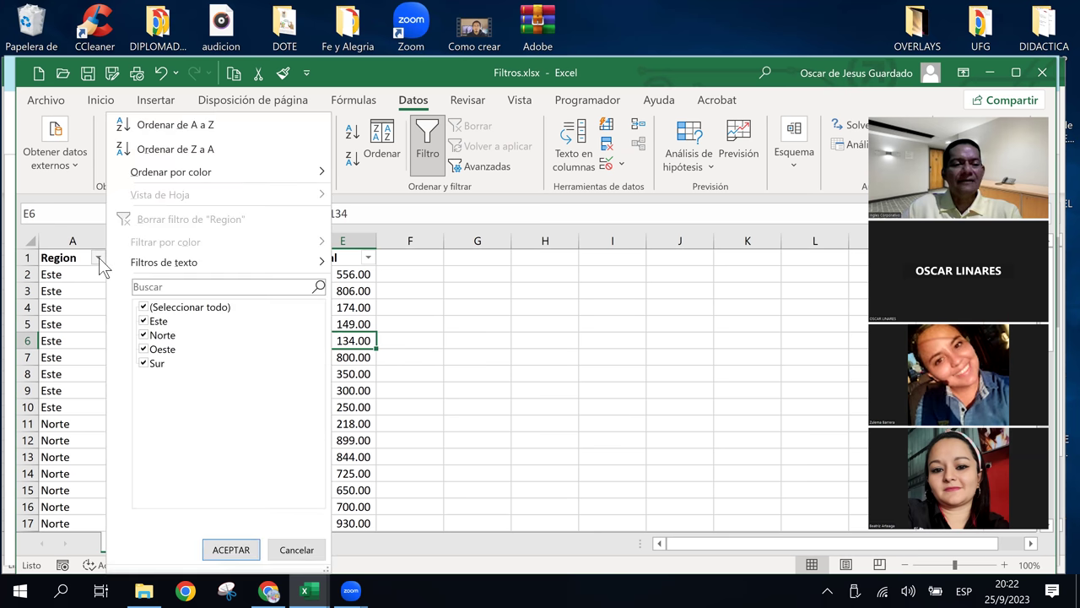
pyautogui.click(143, 308)
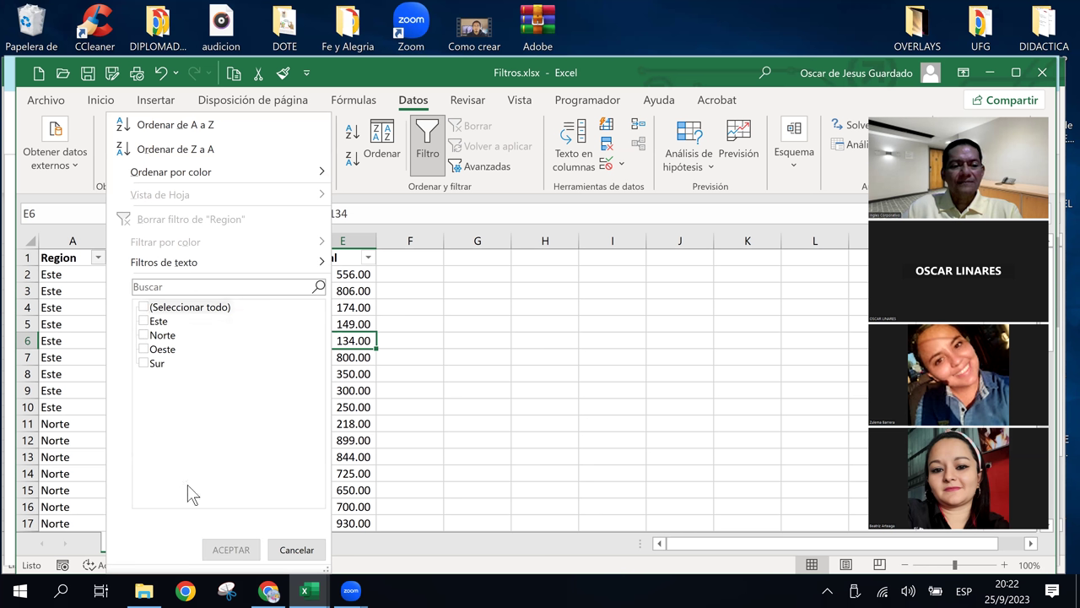
pyautogui.click(145, 336)
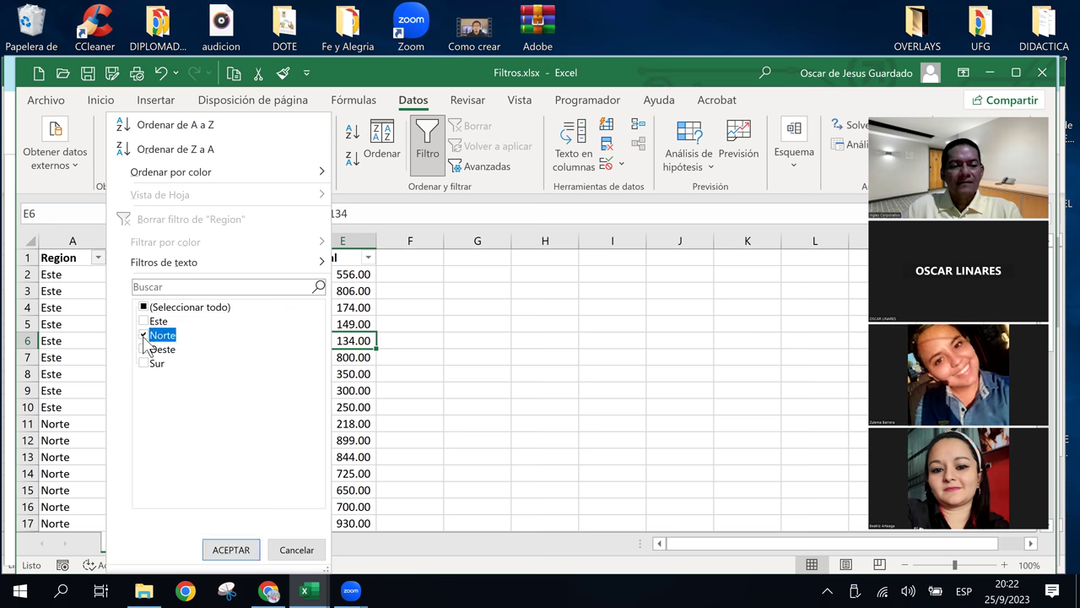
pyautogui.click(242, 550)
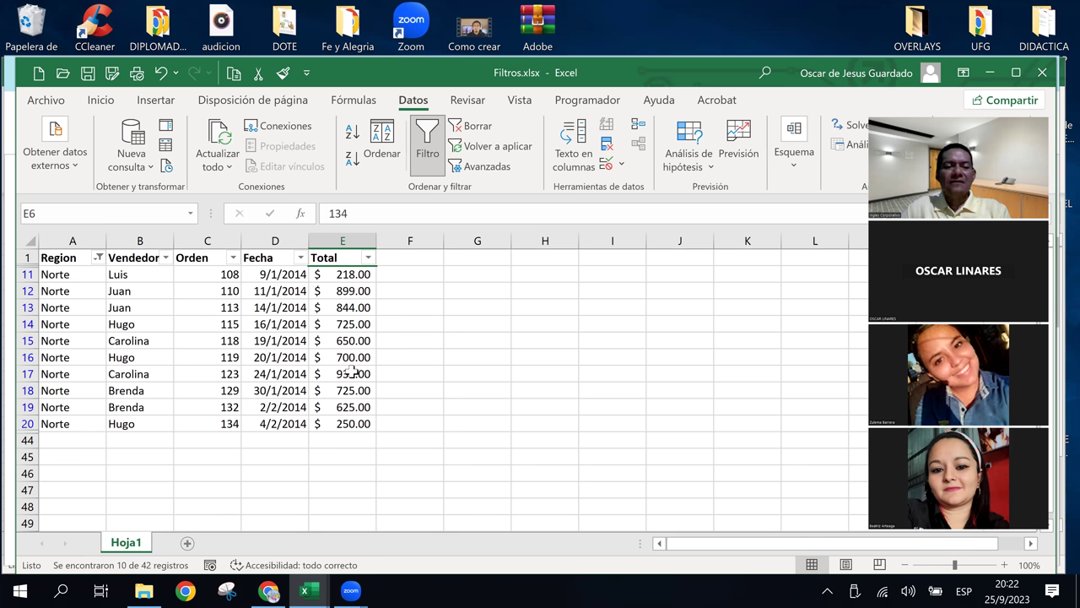
# Remove the Region filter and restrict Vendedor to Juan and Luis, showing 12 rows.
pyautogui.click(99, 259)
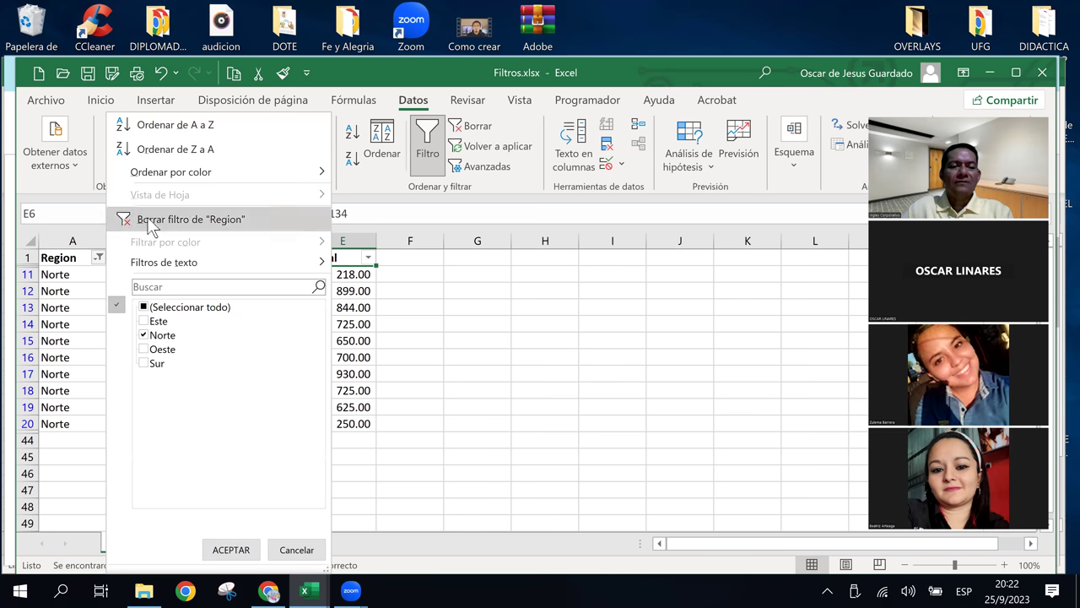
pyautogui.click(149, 218)
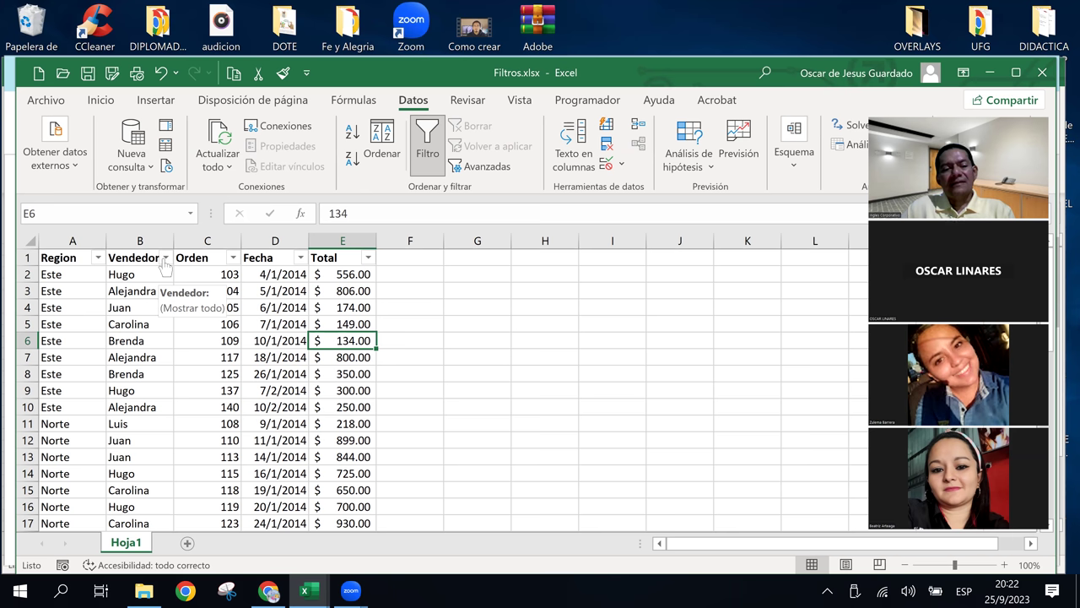
pyautogui.click(165, 257)
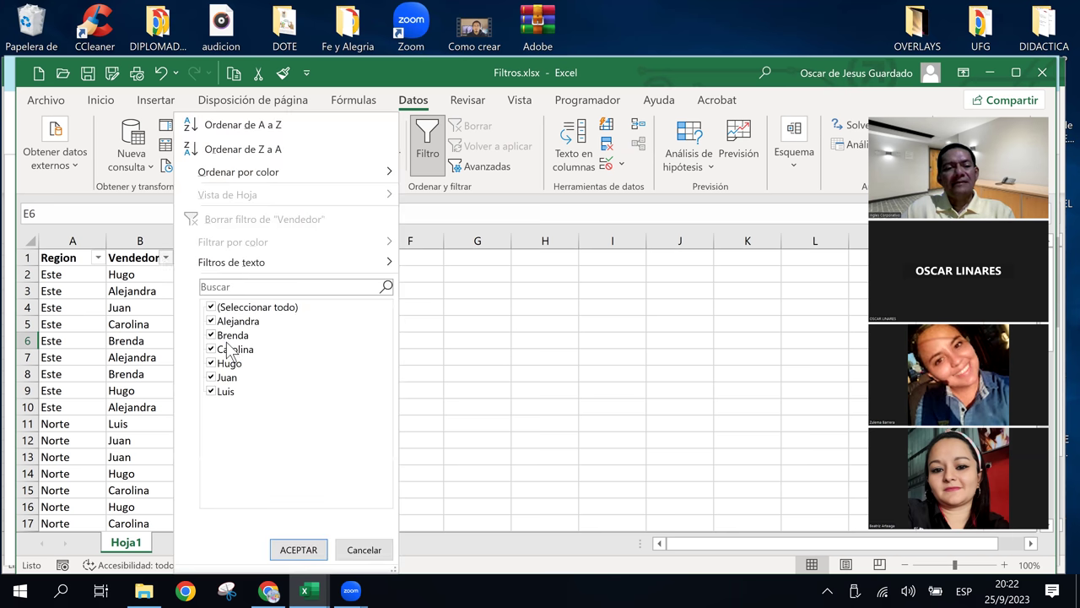
pyautogui.click(211, 308)
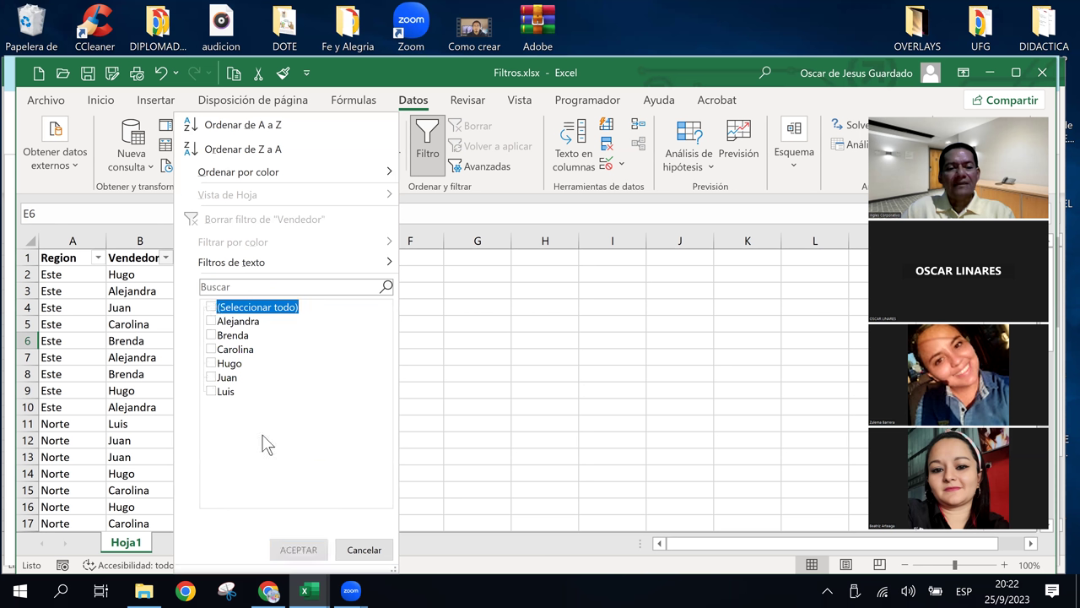
pyautogui.click(211, 378)
pyautogui.click(211, 391)
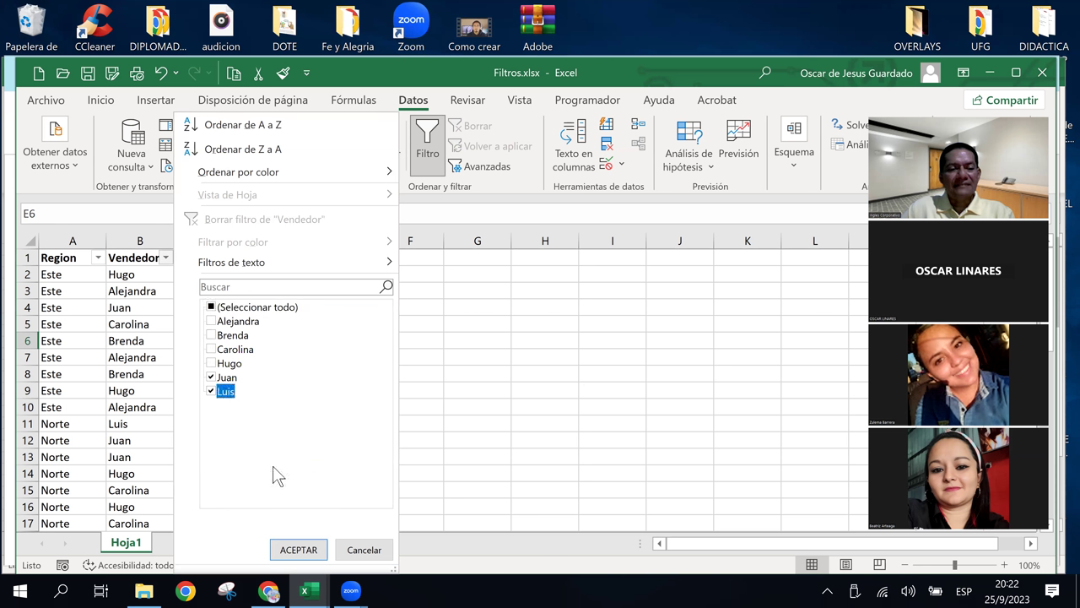
pyautogui.click(316, 542)
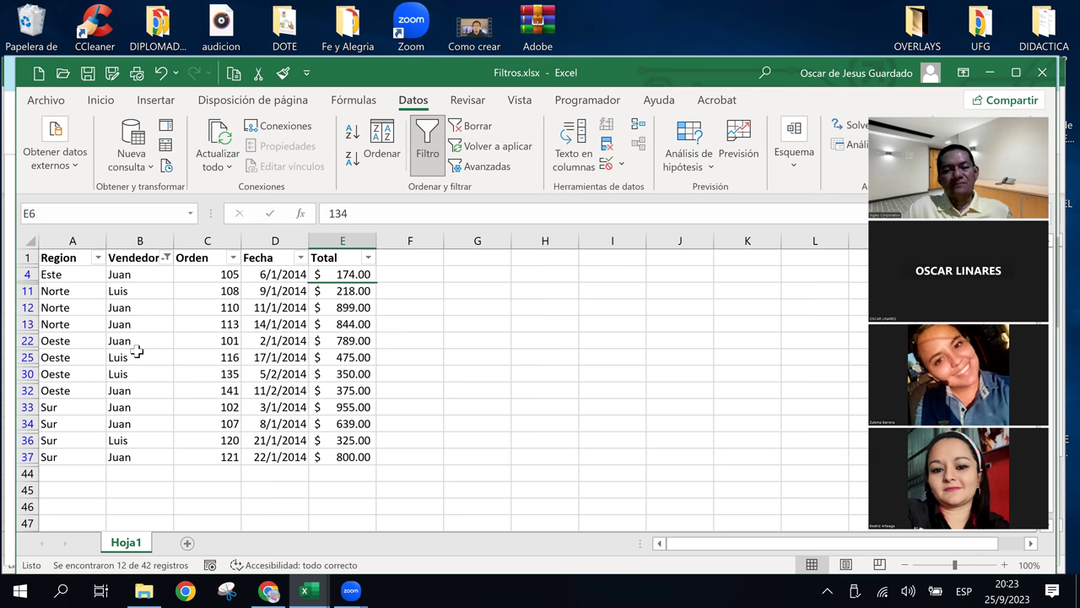
# Sort the filtered rows by Vendedor from A to Z.
pyautogui.click(380, 152)
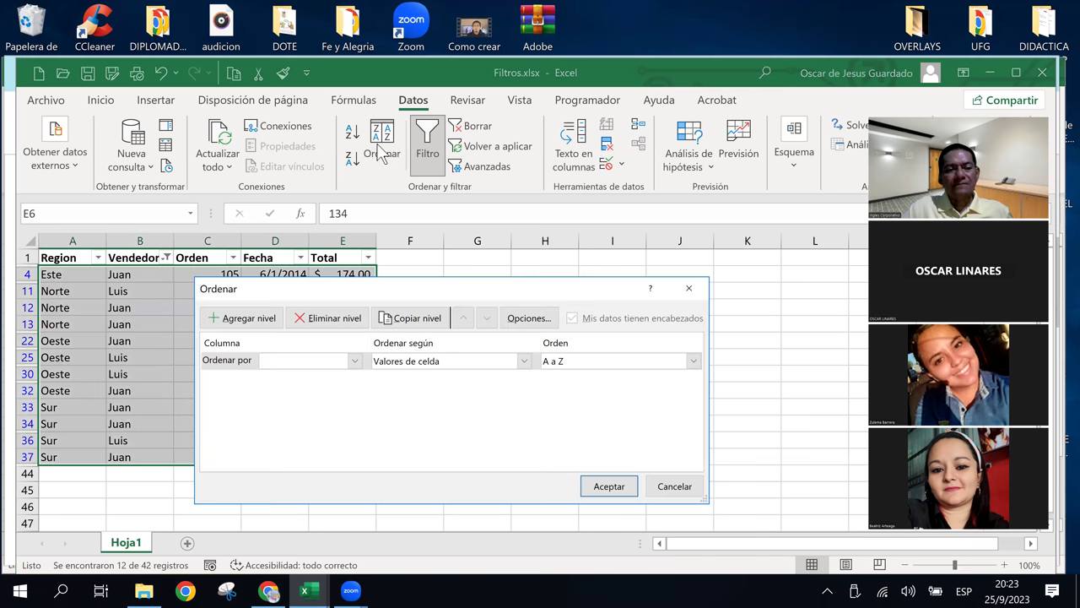
pyautogui.click(355, 362)
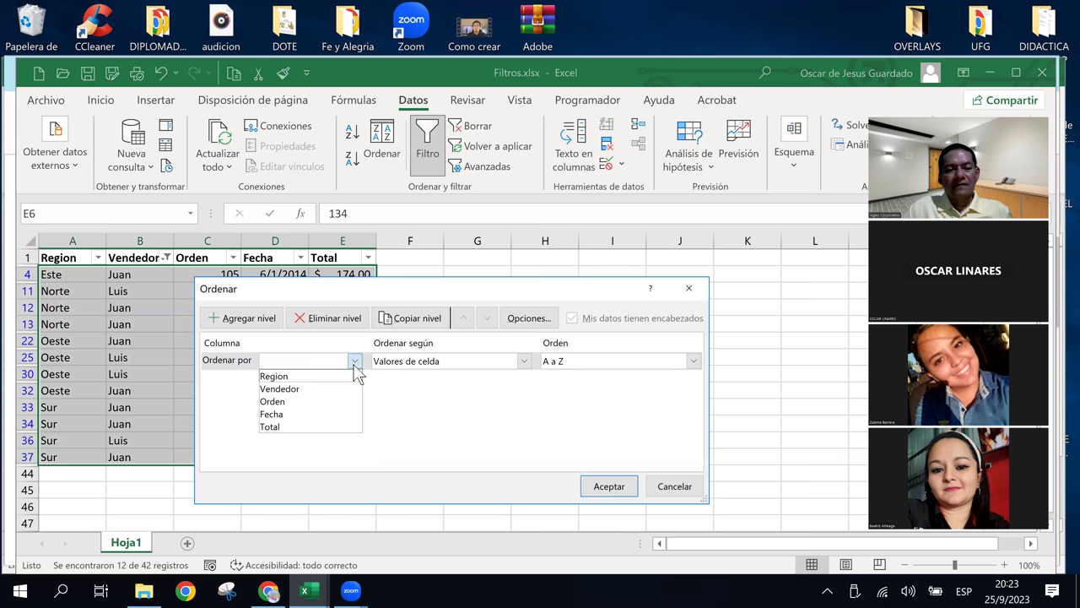
pyautogui.click(313, 388)
pyautogui.click(609, 487)
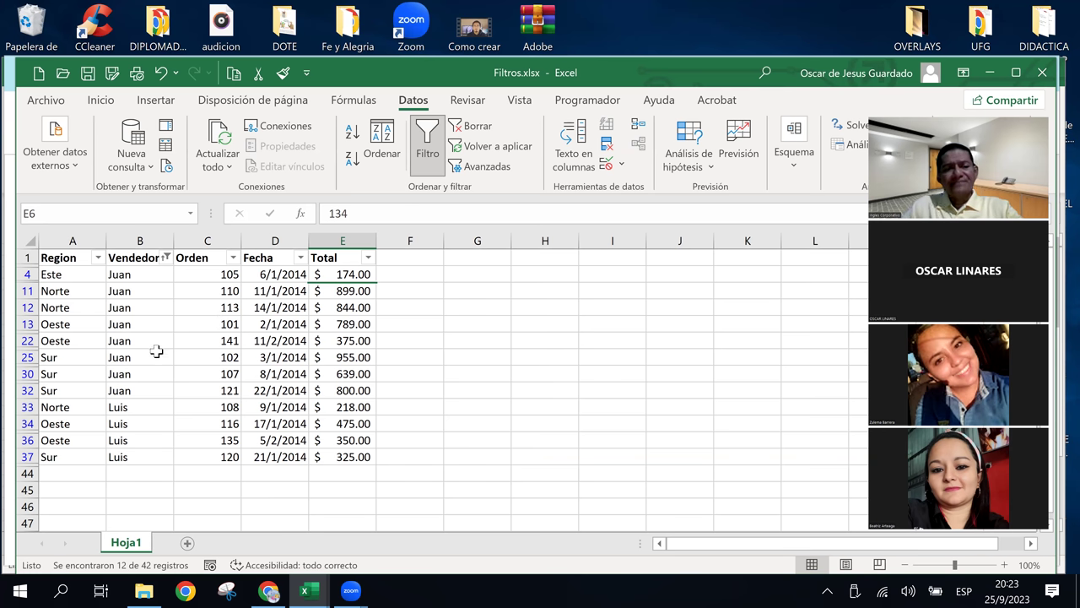
pyautogui.click(387, 145)
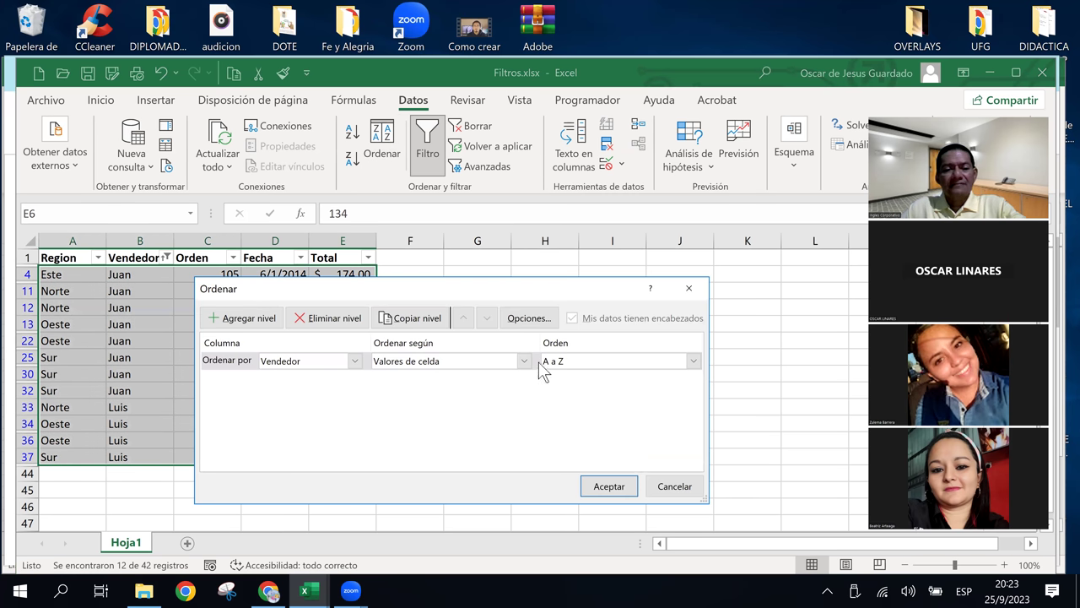
pyautogui.click(674, 486)
# Check totals such as 174, 955 and 375, then switch filtering off to show all rows.
pyautogui.click(477, 407)
pyautogui.click(305, 341)
pyautogui.click(226, 324)
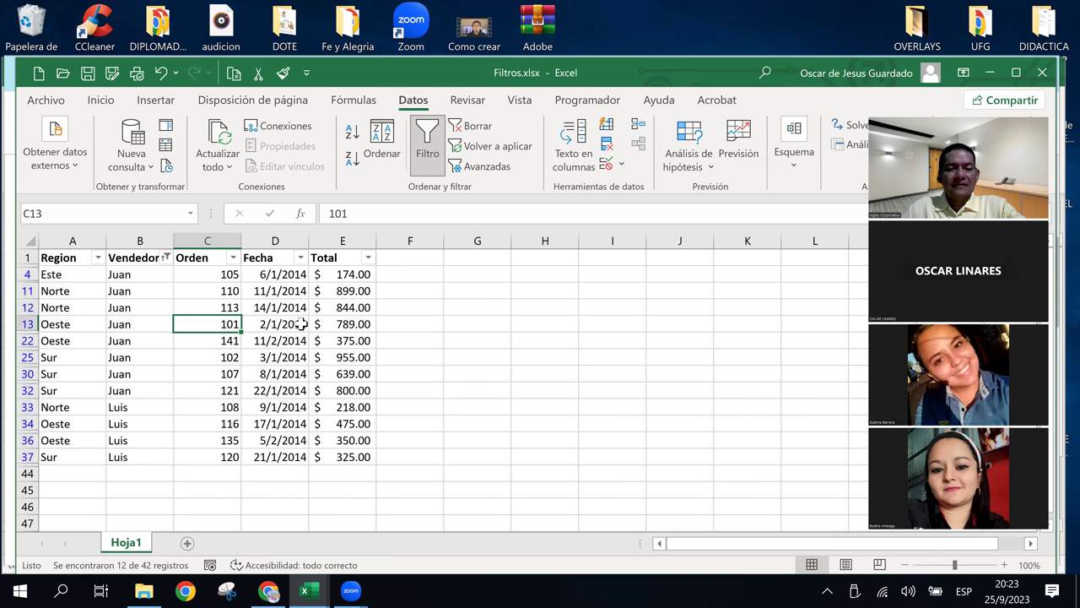
pyautogui.click(346, 340)
pyautogui.click(349, 275)
pyautogui.click(349, 389)
pyautogui.click(238, 357)
pyautogui.click(316, 354)
pyautogui.click(324, 307)
pyautogui.click(275, 341)
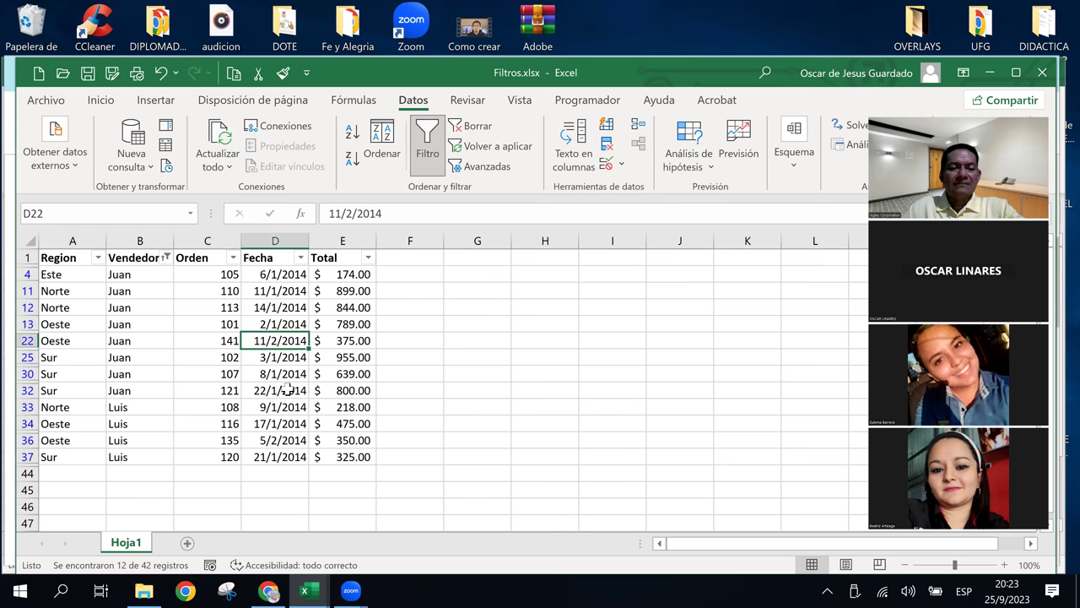
pyautogui.click(325, 341)
pyautogui.click(291, 342)
pyautogui.click(348, 371)
pyautogui.click(283, 344)
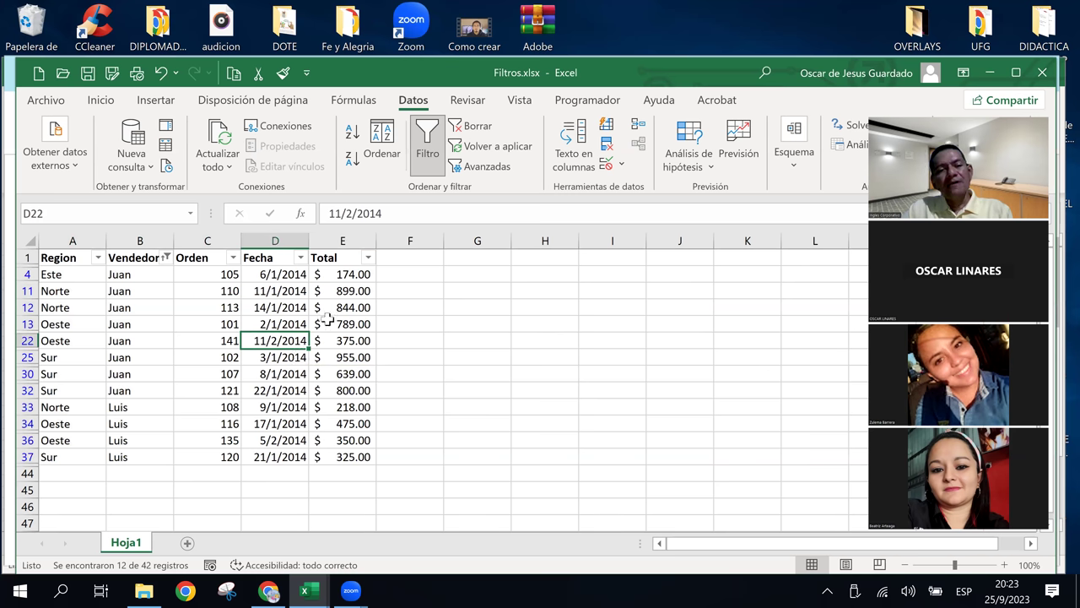
pyautogui.click(428, 144)
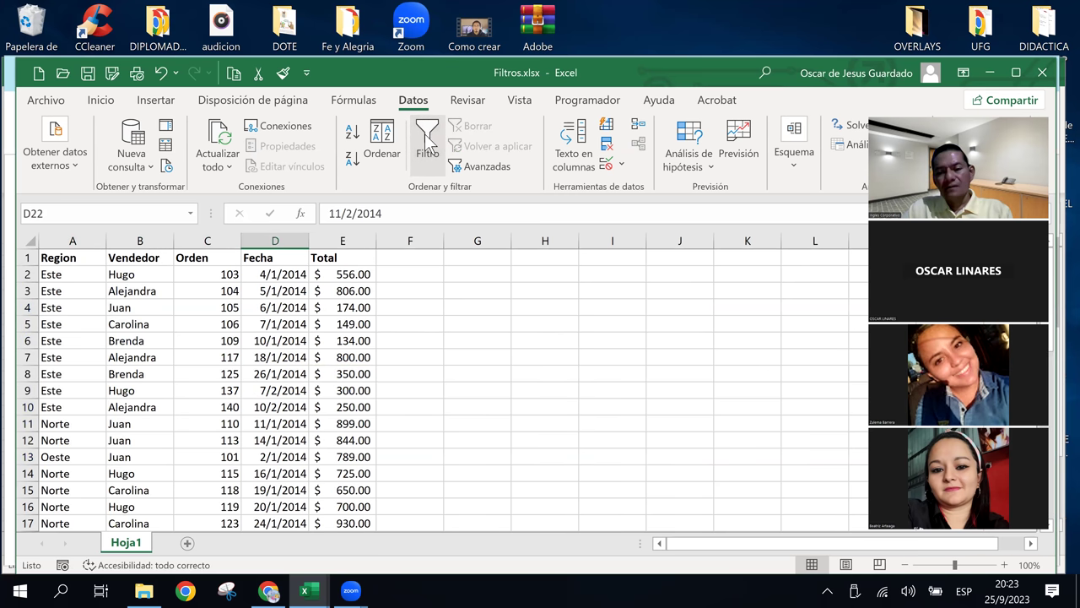
# Turn filtering back on and open the custom AutoFilter dialog for the Fecha column.
pyautogui.click(267, 320)
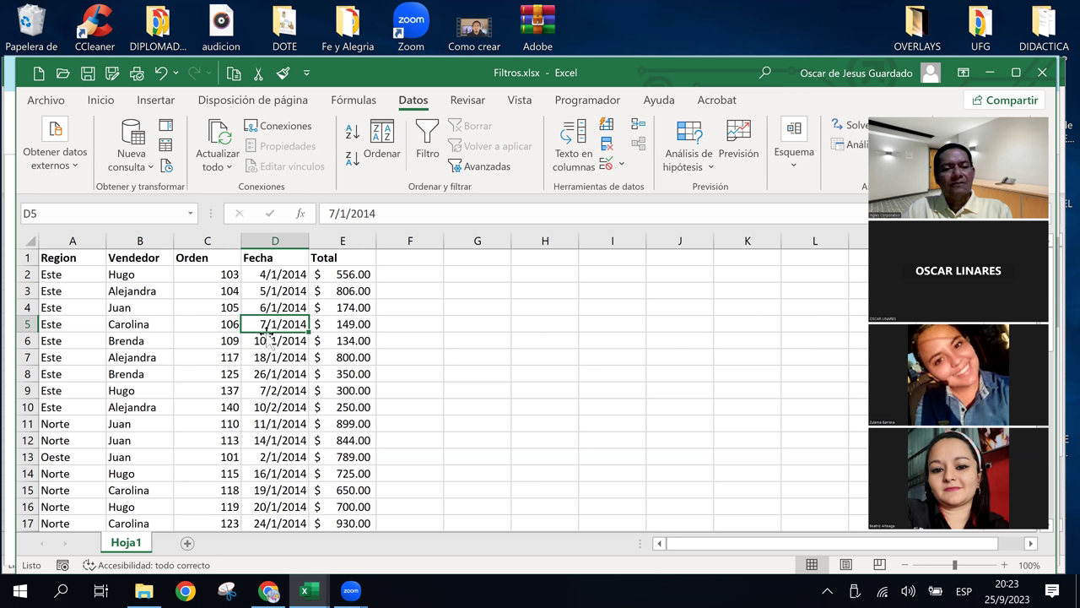
pyautogui.click(271, 257)
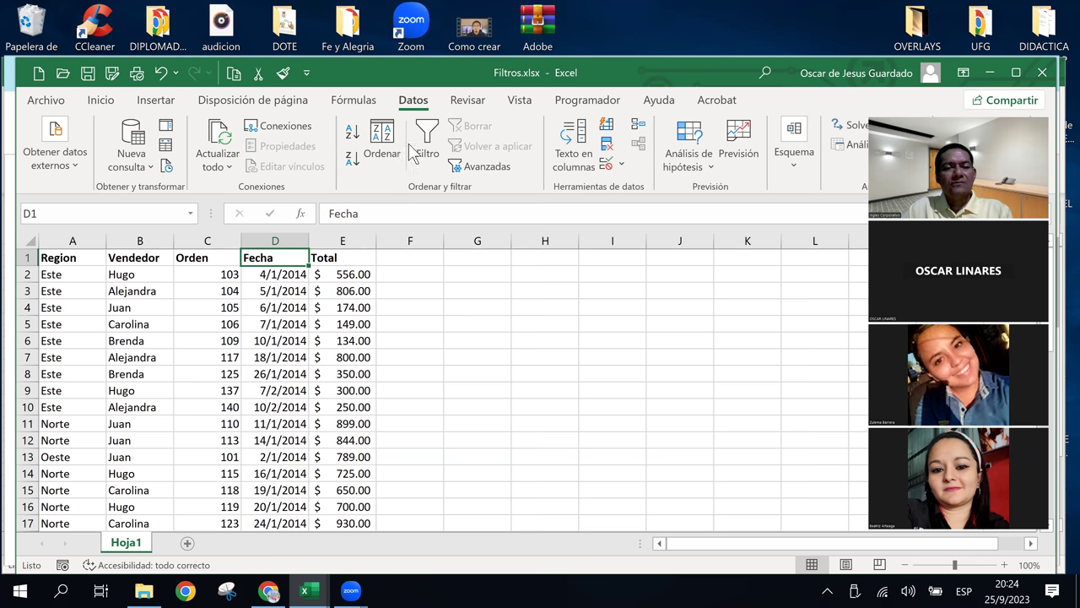
pyautogui.click(414, 150)
pyautogui.click(300, 258)
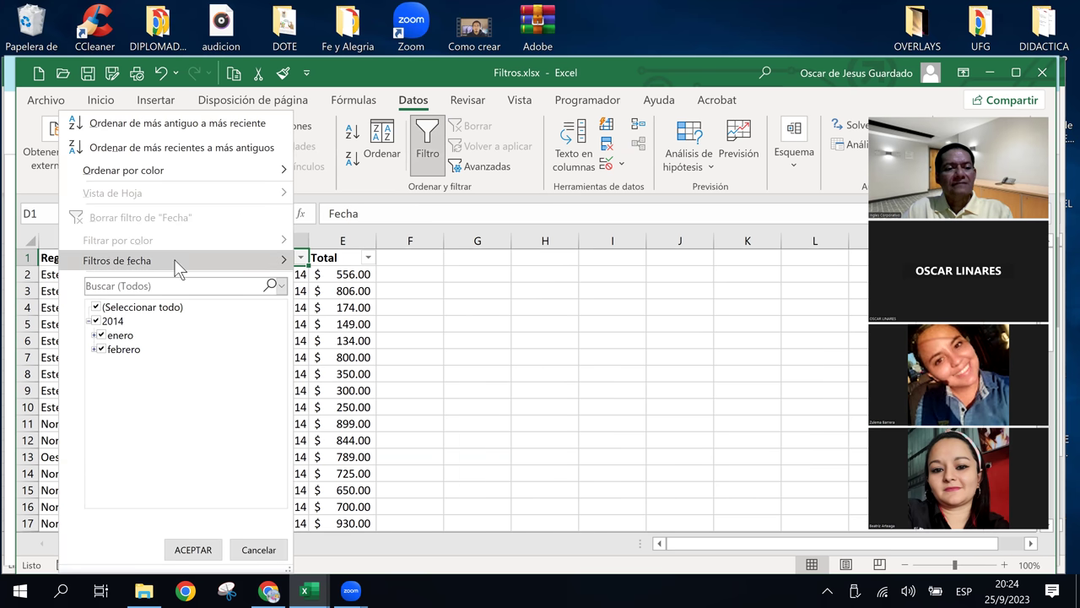
pyautogui.moveTo(279, 253)
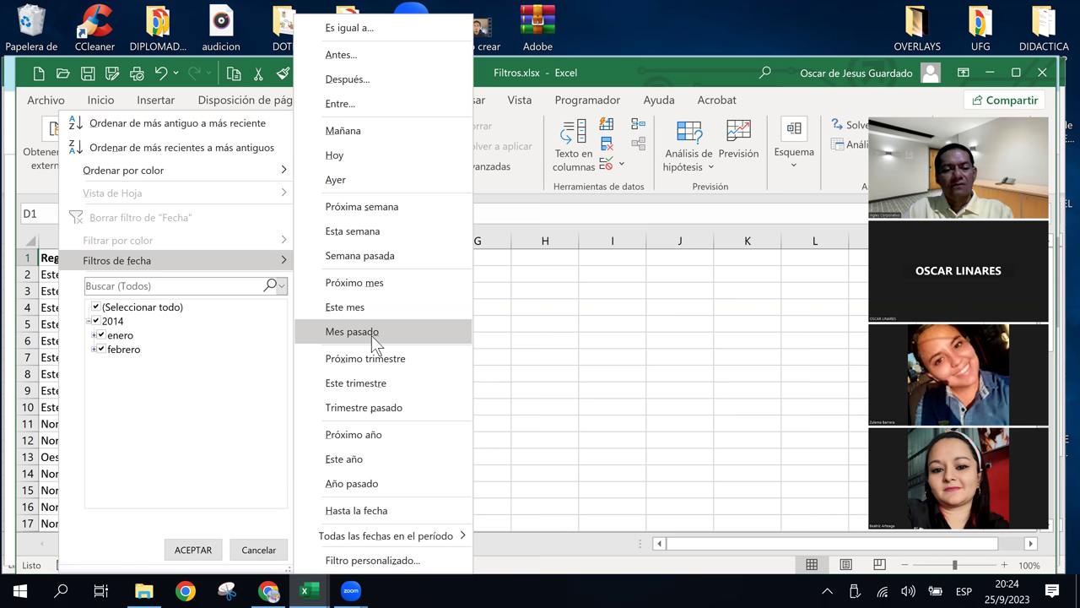
pyautogui.moveTo(384, 535)
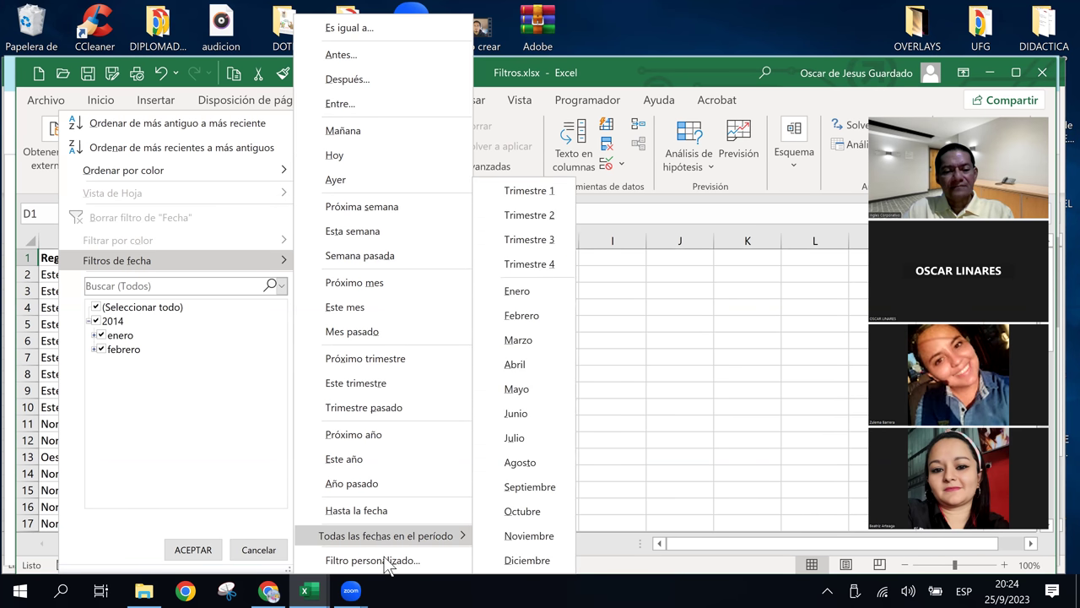
pyautogui.click(376, 558)
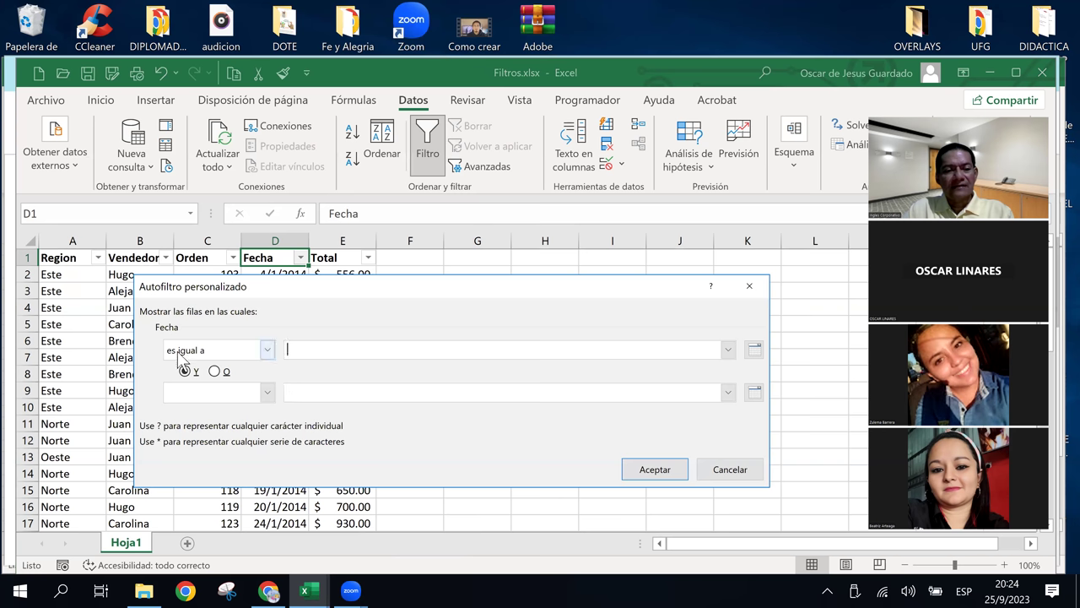
# Set the first custom Fecha filter condition to 'es posterior a' 10/1/2014.
pyautogui.click(266, 349)
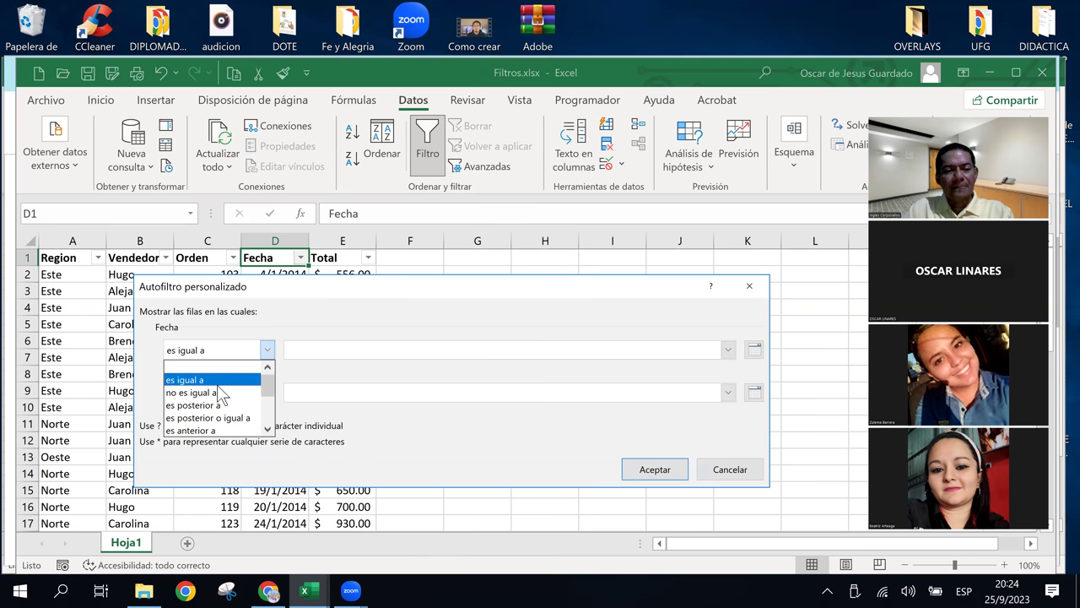
pyautogui.scroll(-1, 241, 407)
pyautogui.scroll(-2, 236, 400)
pyautogui.scroll(3, 234, 403)
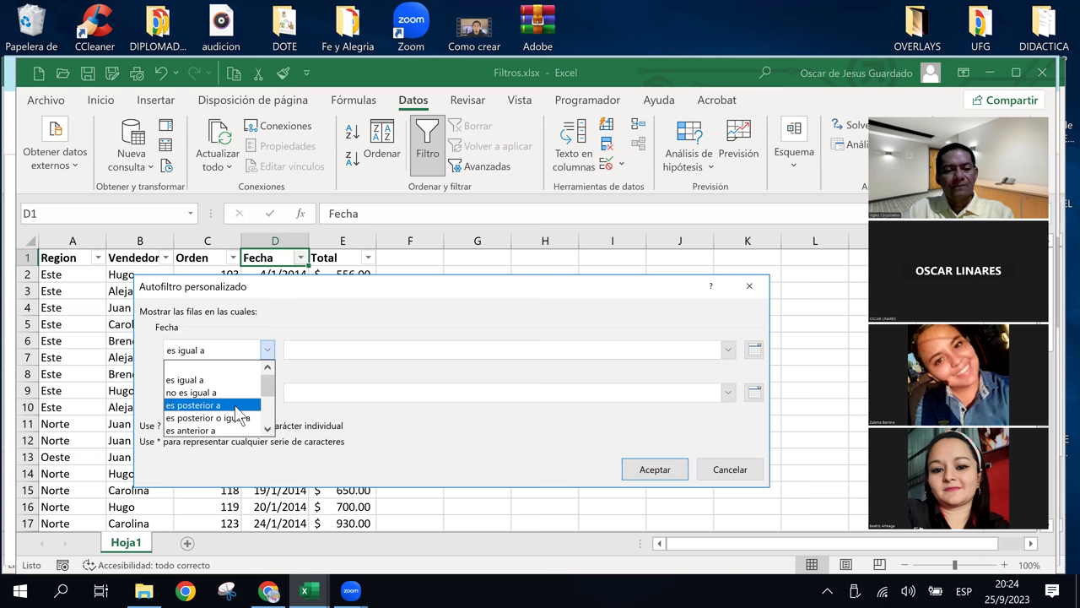
pyautogui.click(233, 405)
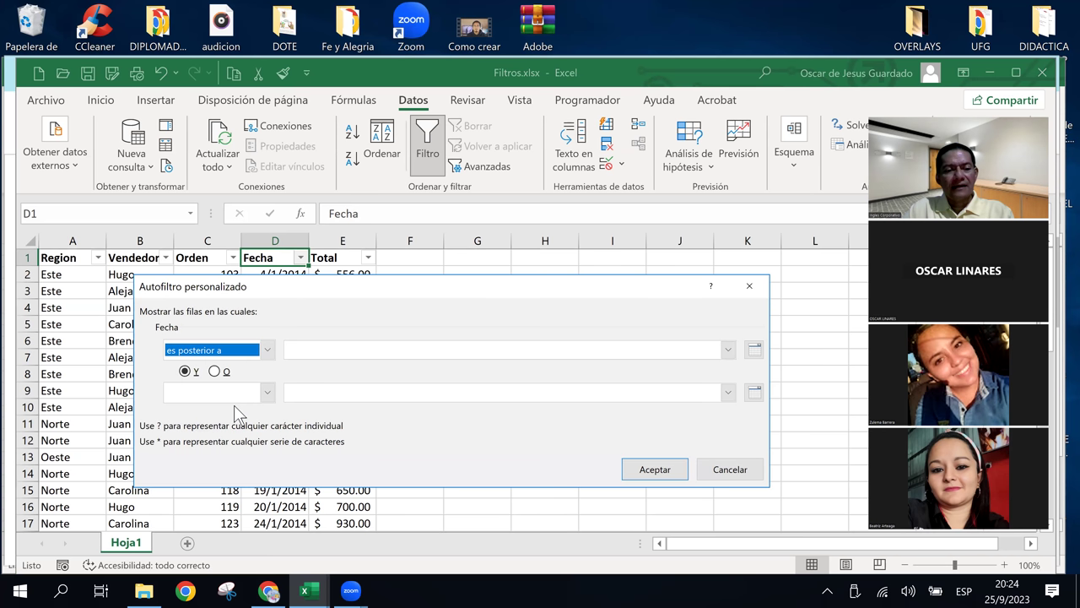
pyautogui.click(298, 350)
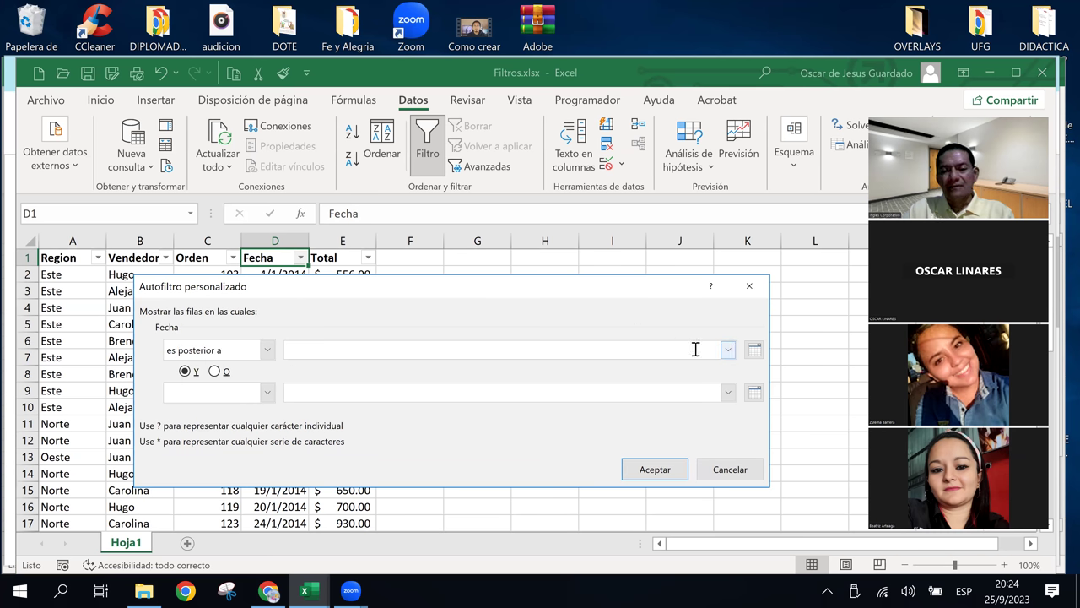
pyautogui.click(754, 350)
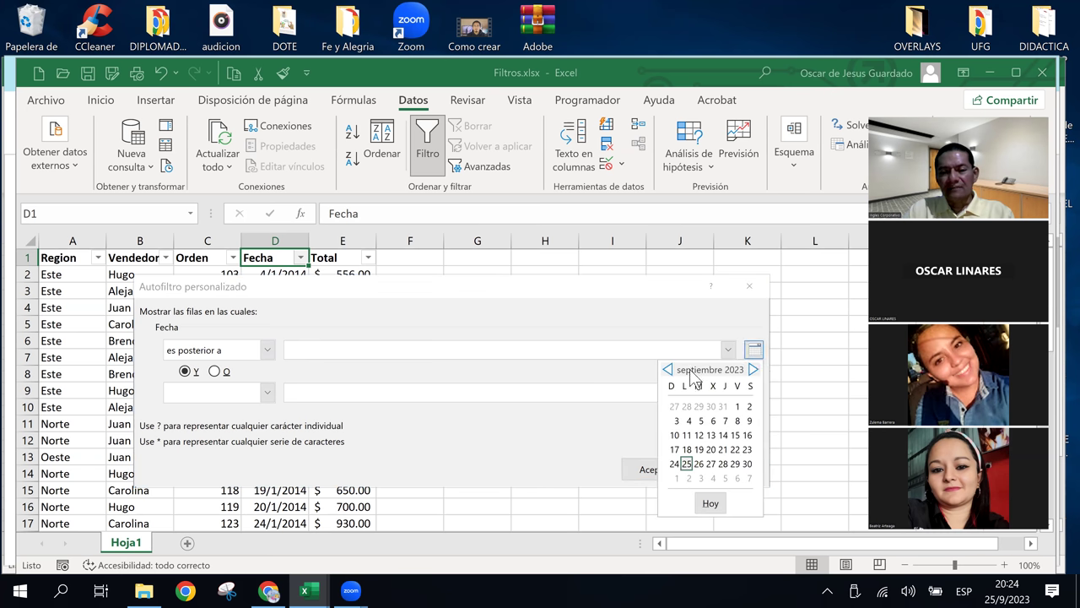
pyautogui.click(596, 279)
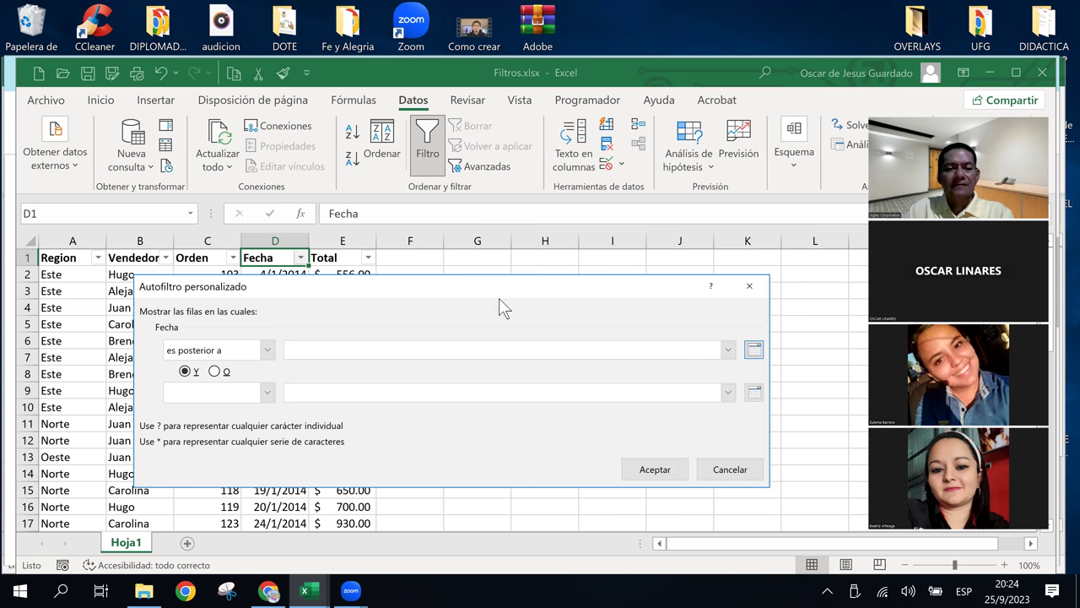
pyautogui.moveTo(498, 298); pyautogui.dragTo(406, 258)
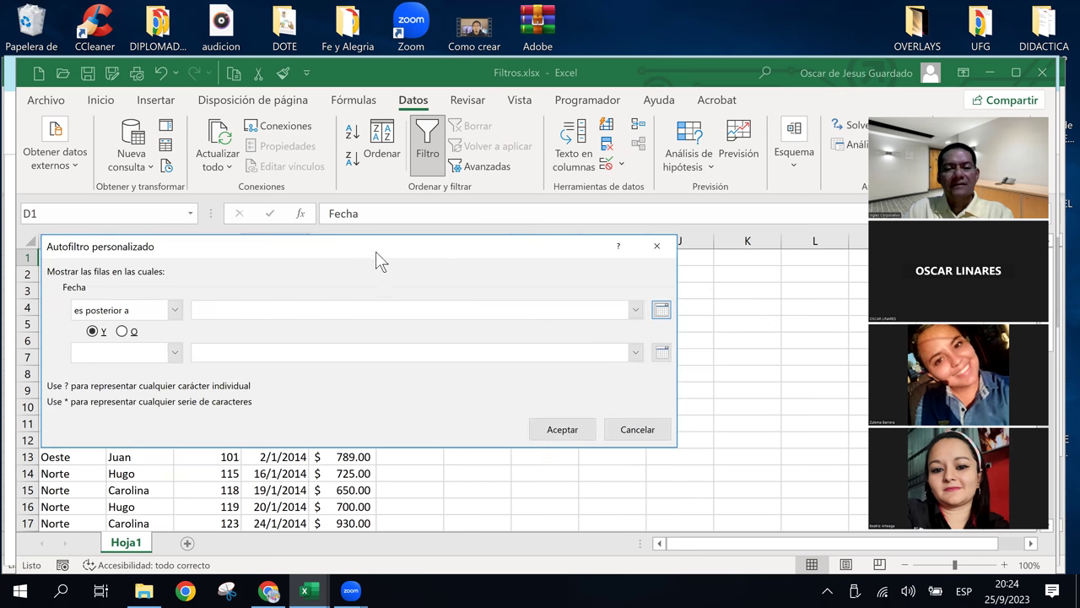
pyautogui.click(635, 312)
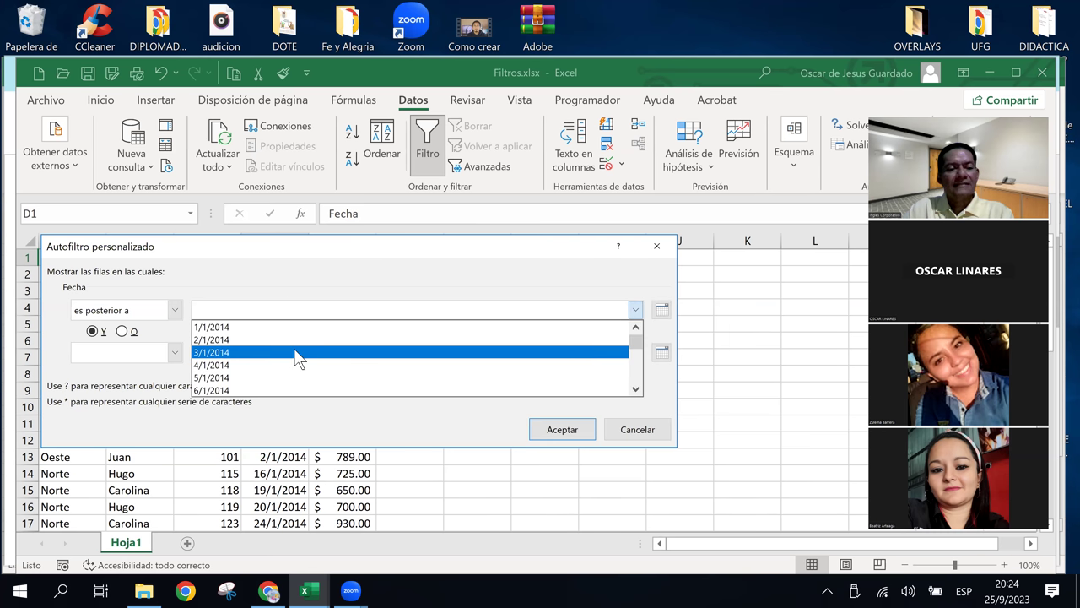
pyautogui.scroll(-2, 297, 359)
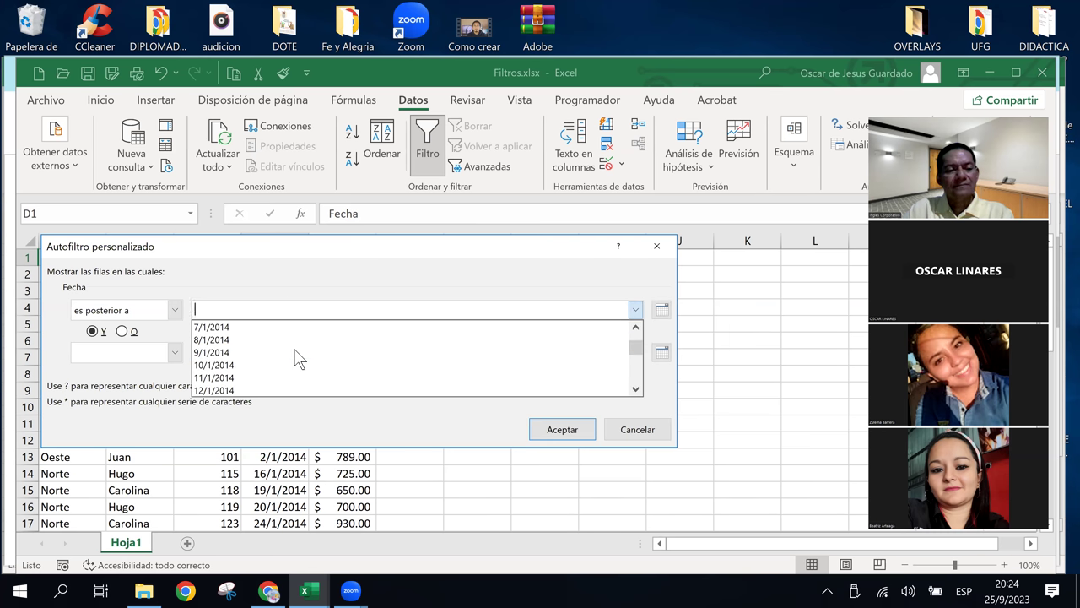
pyautogui.click(223, 368)
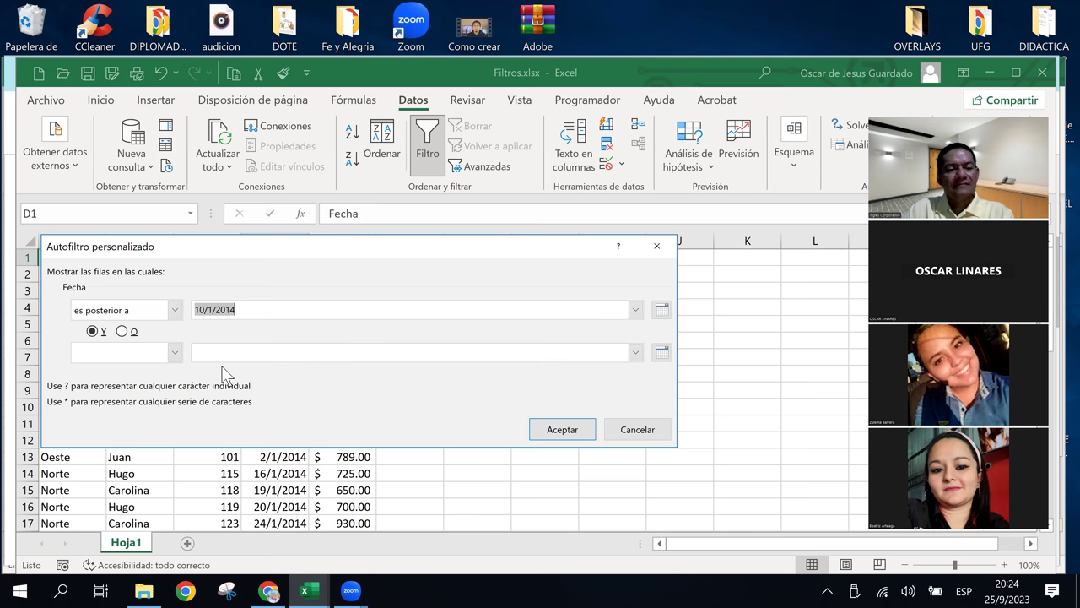
# Add the second condition 'es anterior a' 10/2/2014 and apply the filter, leaving 30 of 42 records.
pyautogui.click(175, 352)
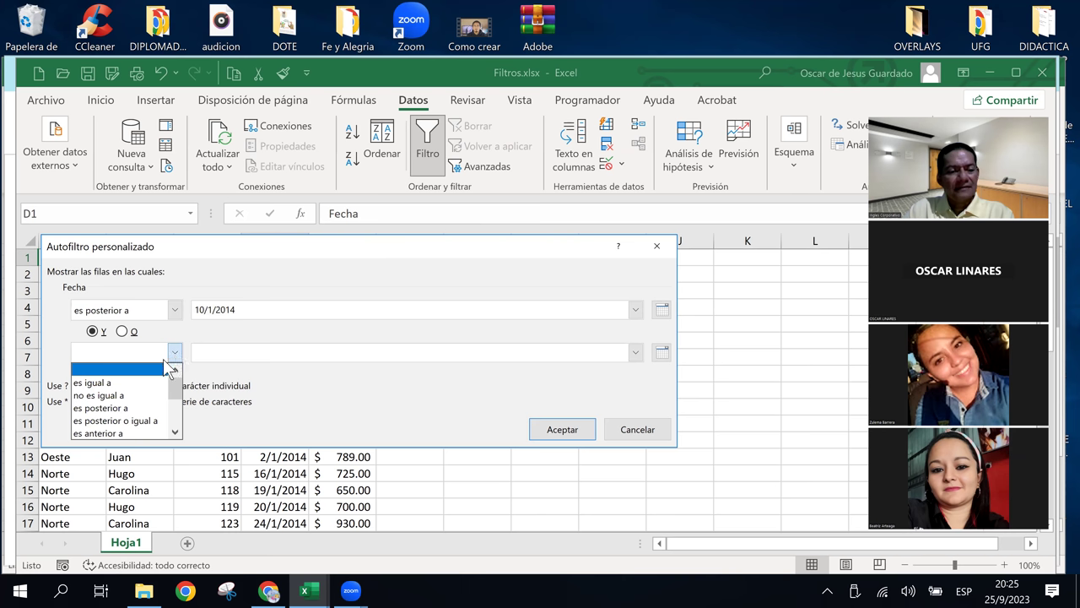
pyautogui.click(122, 433)
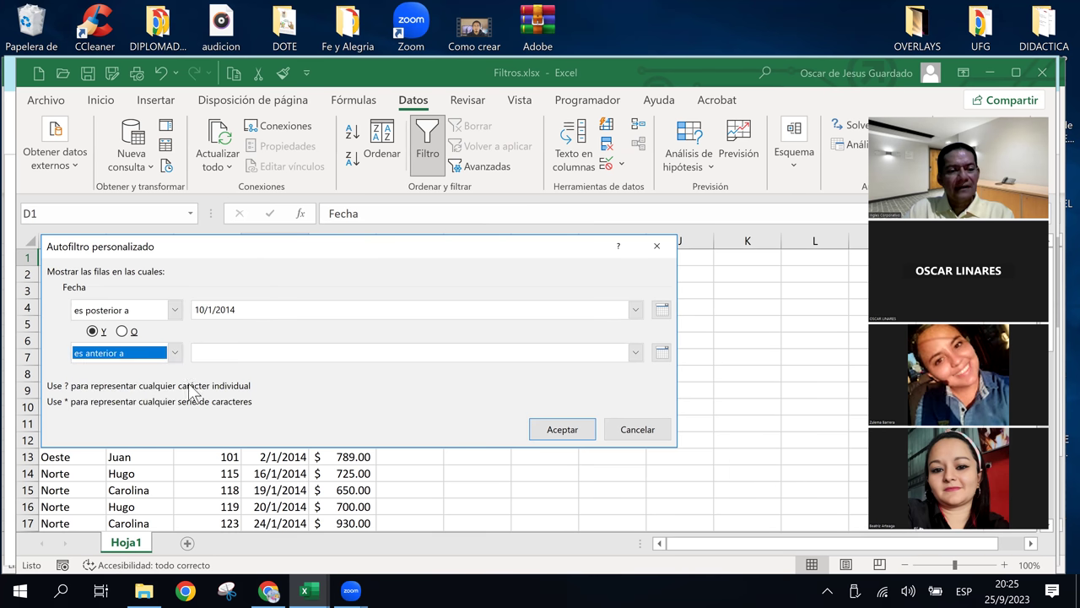
pyautogui.click(235, 353)
pyautogui.click(635, 352)
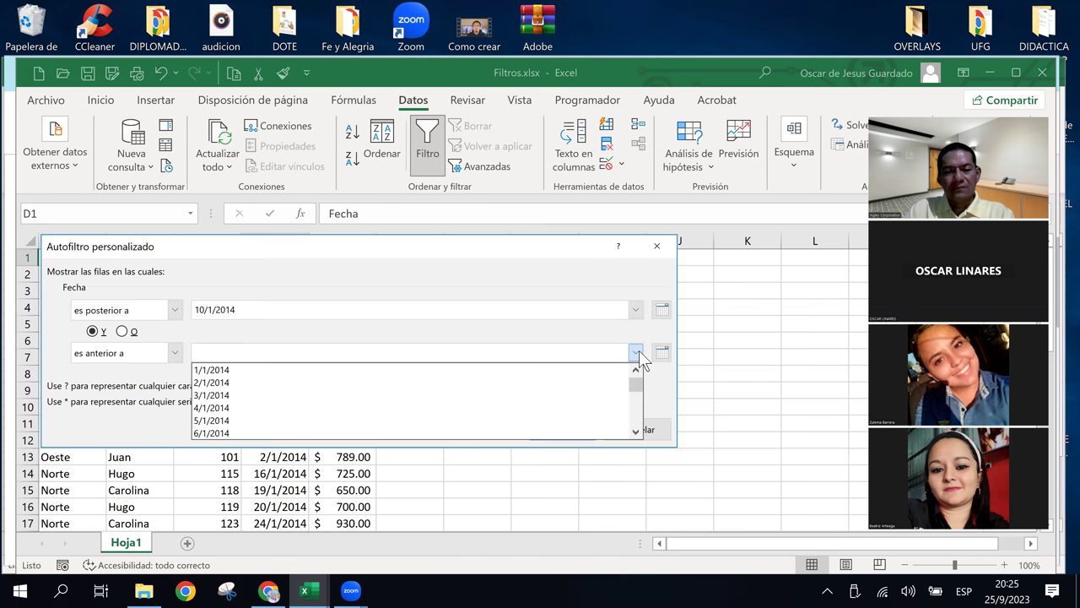
pyautogui.scroll(-3, 335, 404)
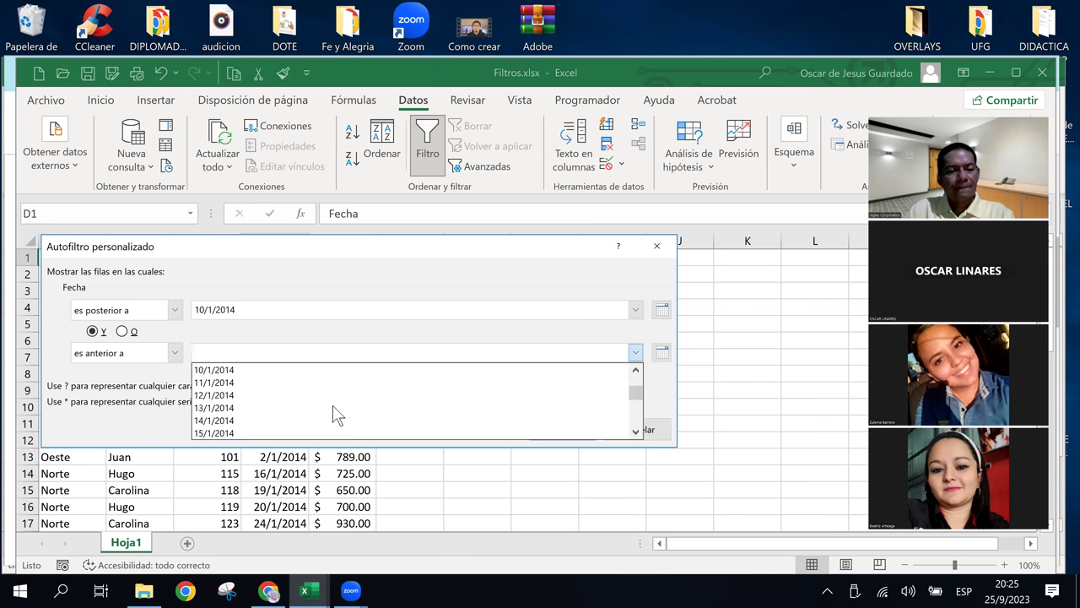
pyautogui.scroll(-2, 335, 413)
pyautogui.scroll(-2, 335, 413)
pyautogui.scroll(-3, 335, 414)
pyautogui.scroll(-2, 335, 413)
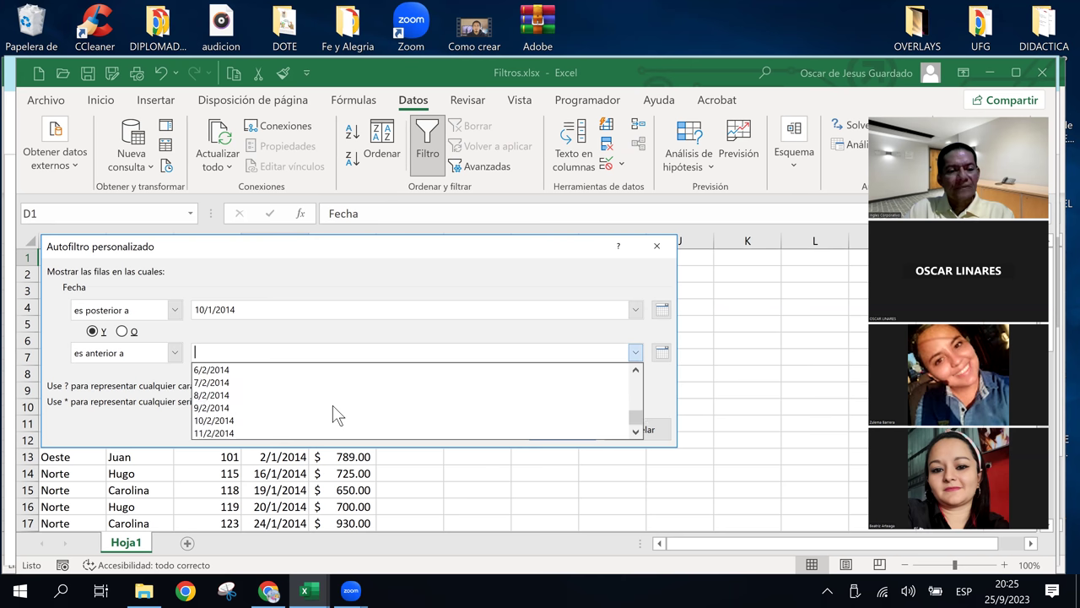
pyautogui.click(246, 420)
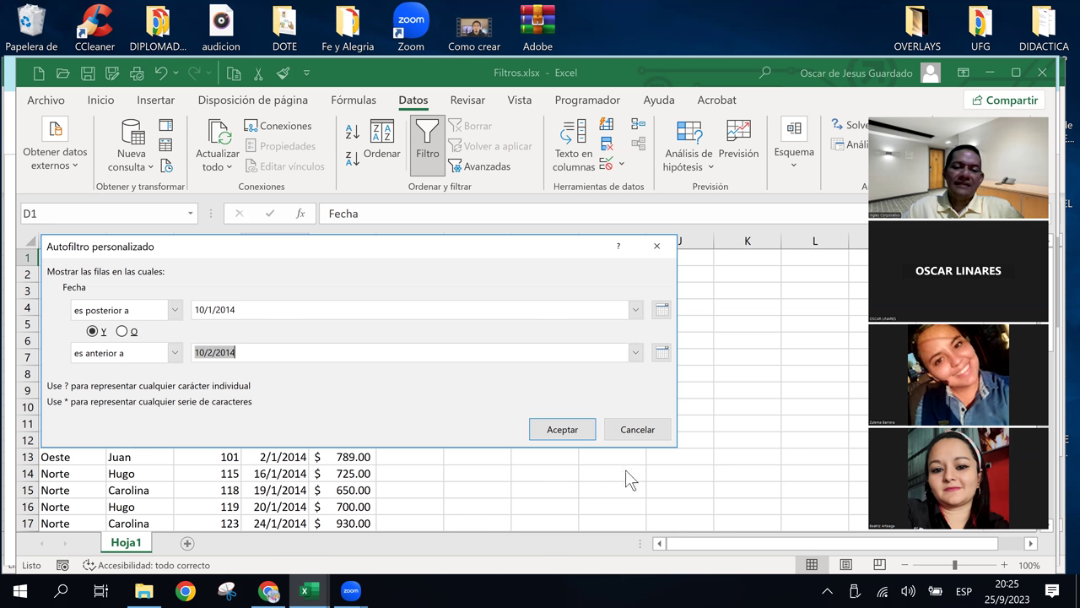
pyautogui.click(560, 429)
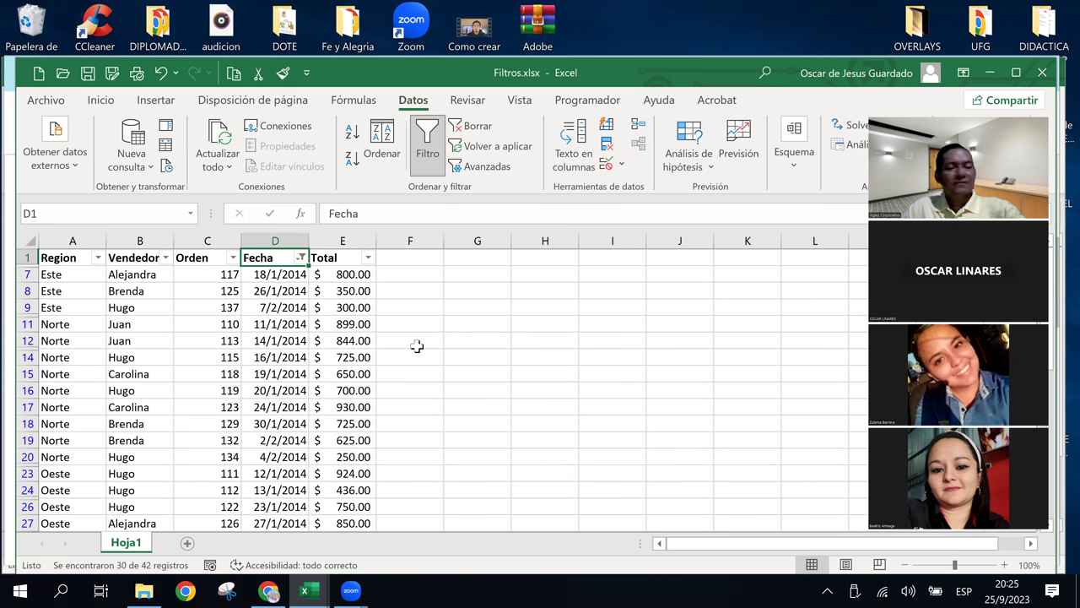
pyautogui.scroll(-2, 308, 324)
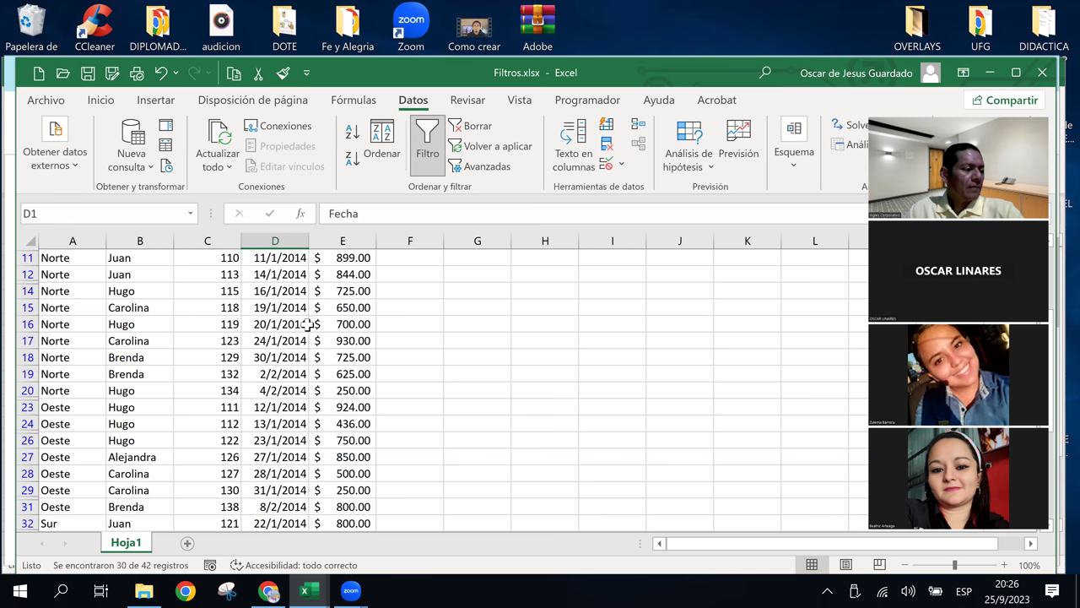
pyautogui.click(407, 340)
pyautogui.click(380, 287)
pyautogui.scroll(2, 313, 340)
pyautogui.scroll(-2, 313, 341)
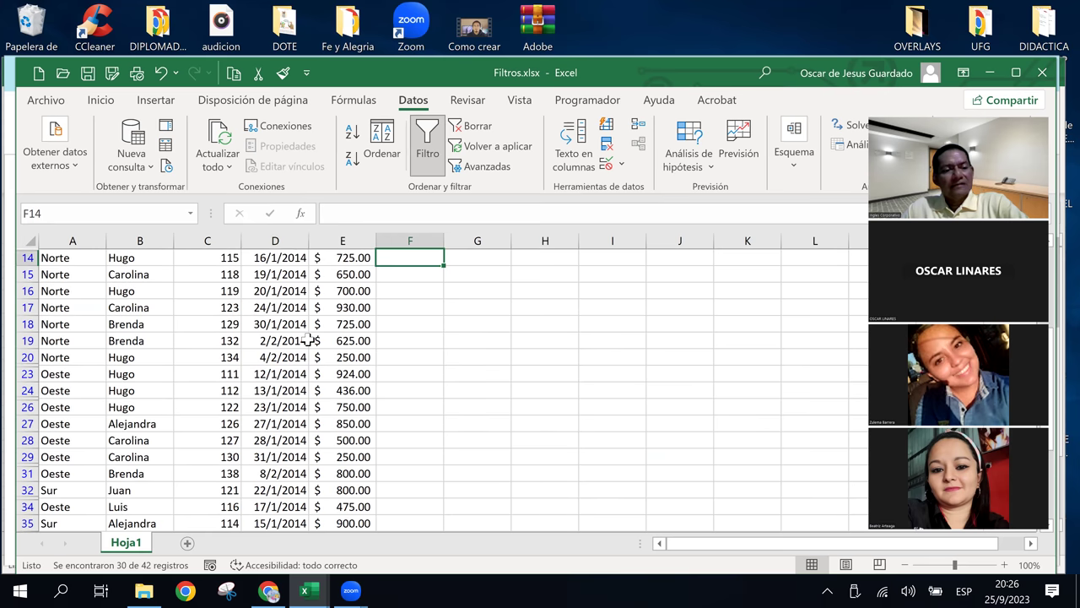
pyautogui.scroll(-2, 313, 340)
pyautogui.scroll(-2, 309, 340)
pyautogui.scroll(-1, 310, 340)
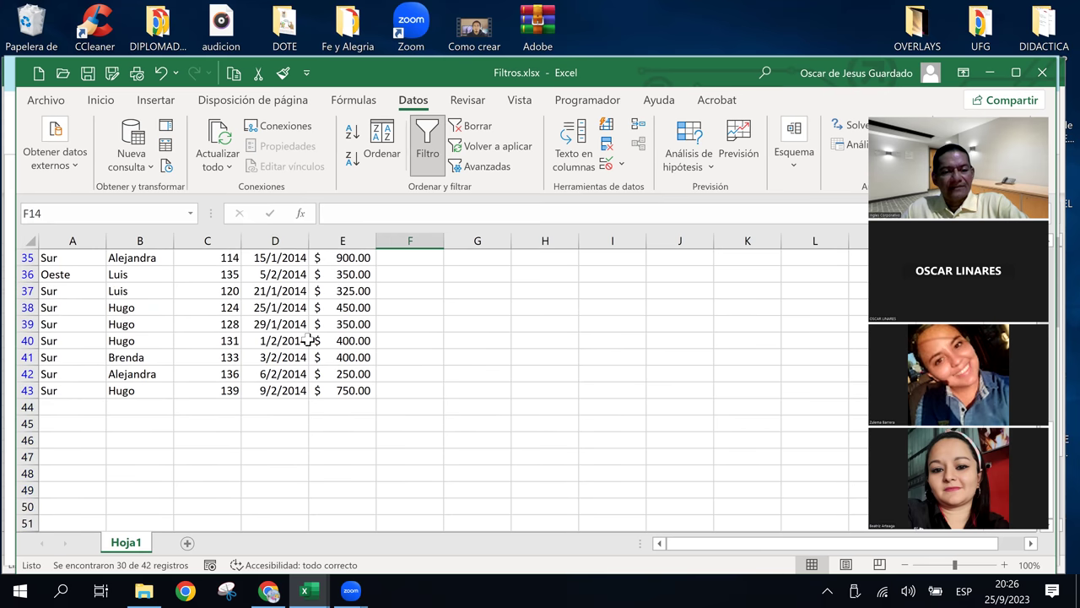
pyautogui.scroll(3, 310, 340)
pyautogui.scroll(3, 310, 340)
pyautogui.scroll(2, 309, 340)
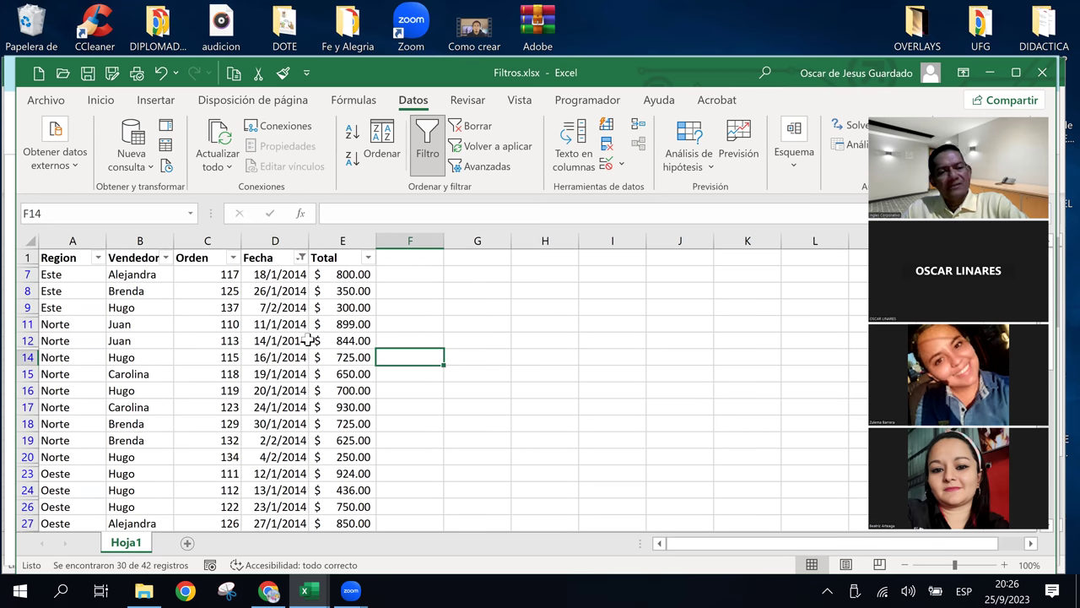
pyautogui.click(188, 290)
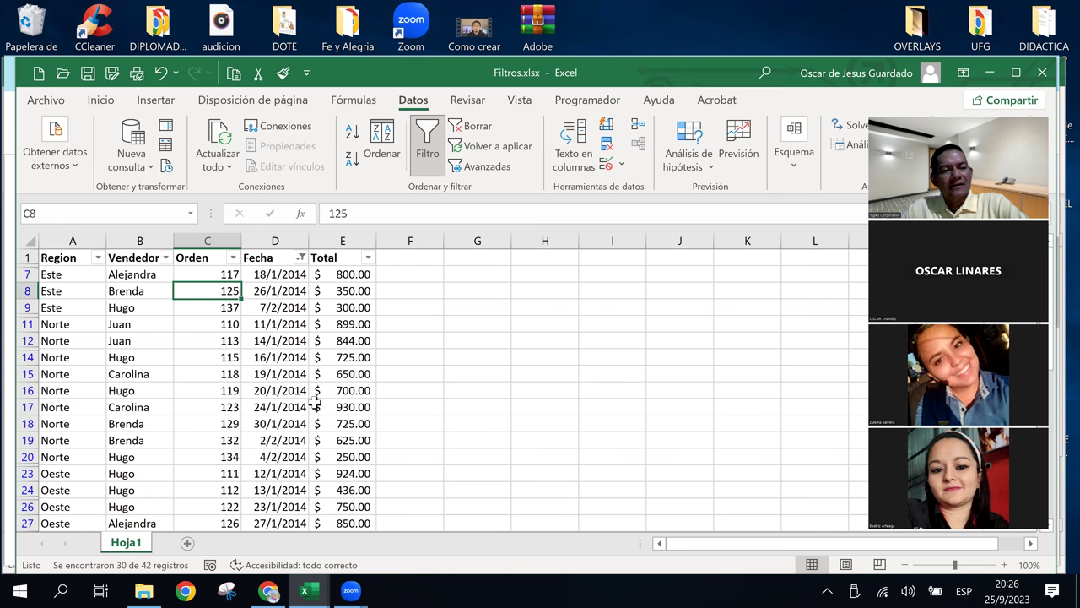
# Turn off filtering so all 42 sales records show again.
pyautogui.click(427, 143)
pyautogui.click(294, 310)
pyautogui.click(356, 292)
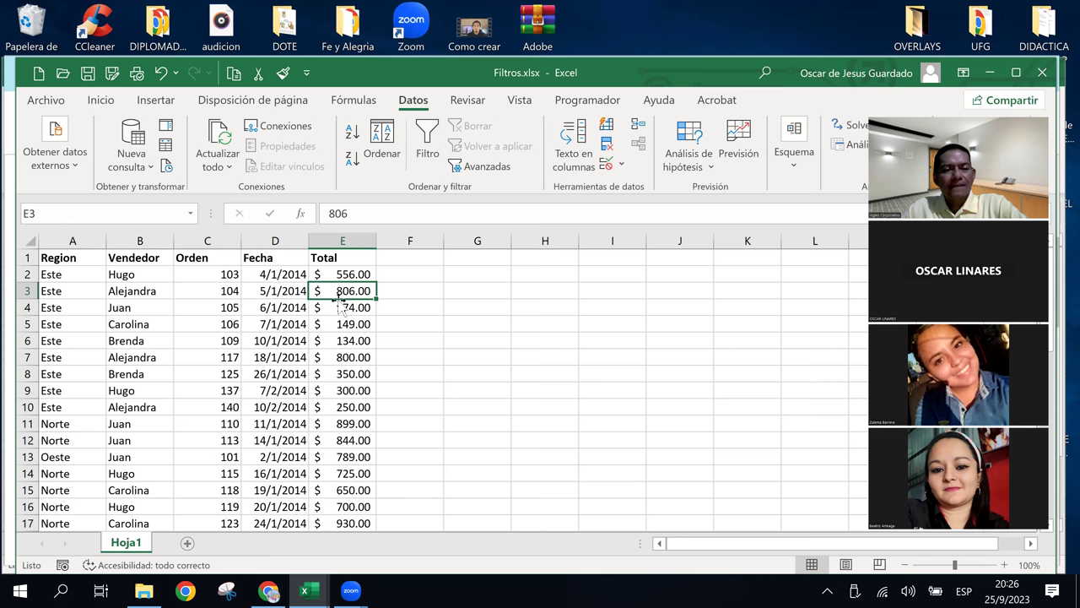
# Centre the header labels in A1:E1, then select the seller names in B2:B43.
pyautogui.click(51, 259)
pyautogui.moveTo(67, 257); pyautogui.dragTo(355, 257)
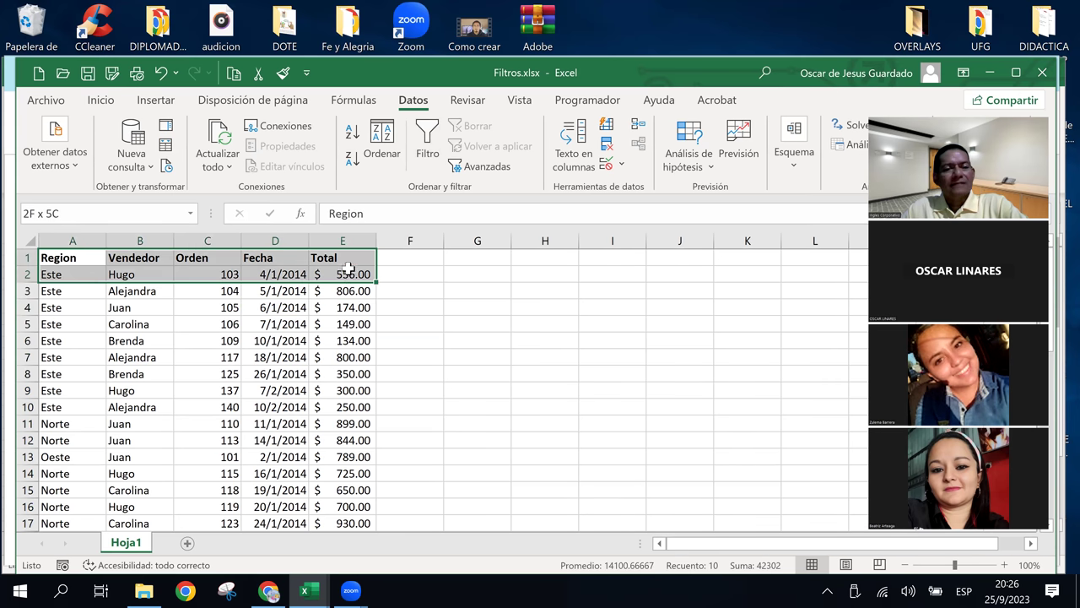
pyautogui.click(100, 99)
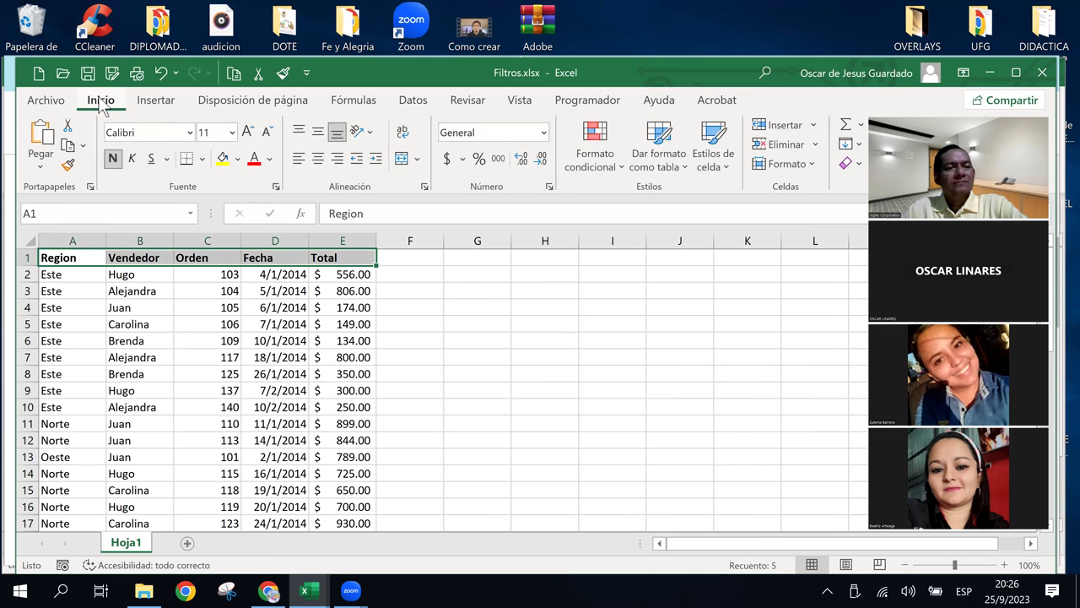
pyautogui.click(318, 160)
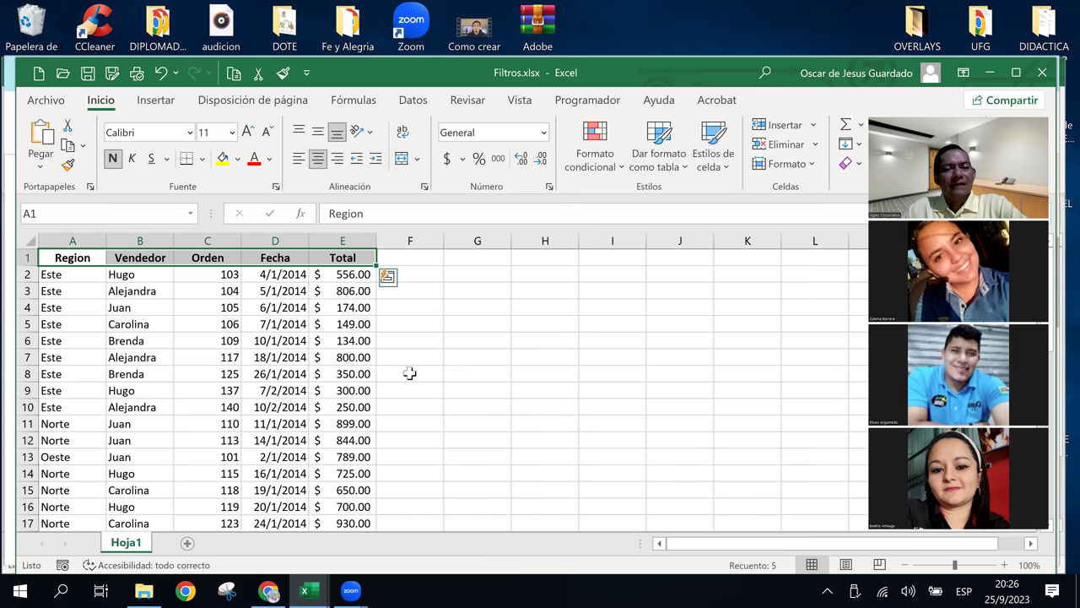
pyautogui.click(410, 374)
pyautogui.click(278, 324)
pyautogui.click(355, 356)
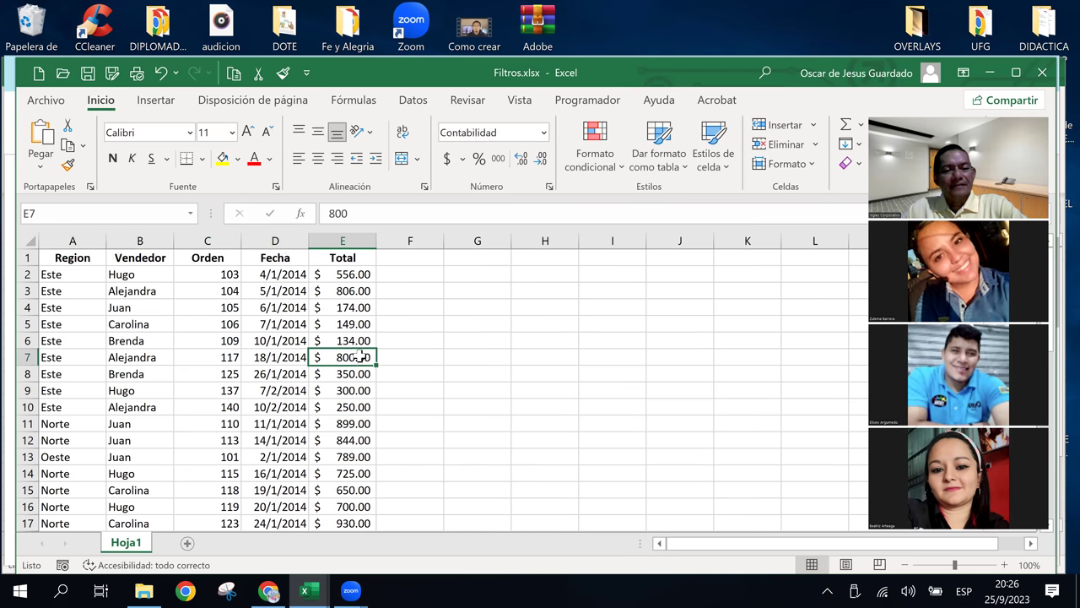
pyautogui.click(353, 272)
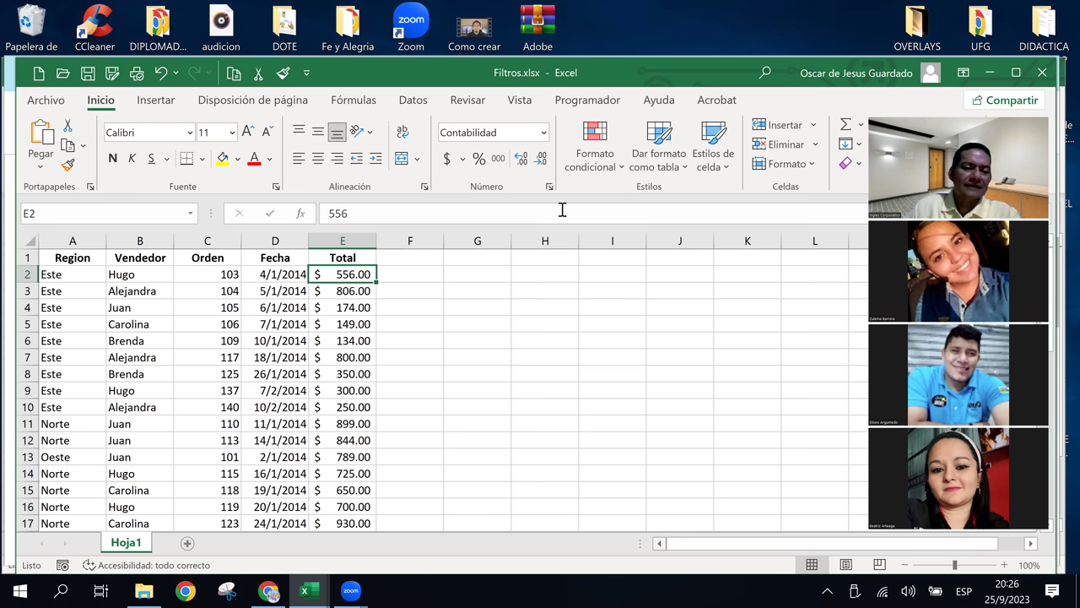
pyautogui.click(126, 295)
pyautogui.click(119, 276)
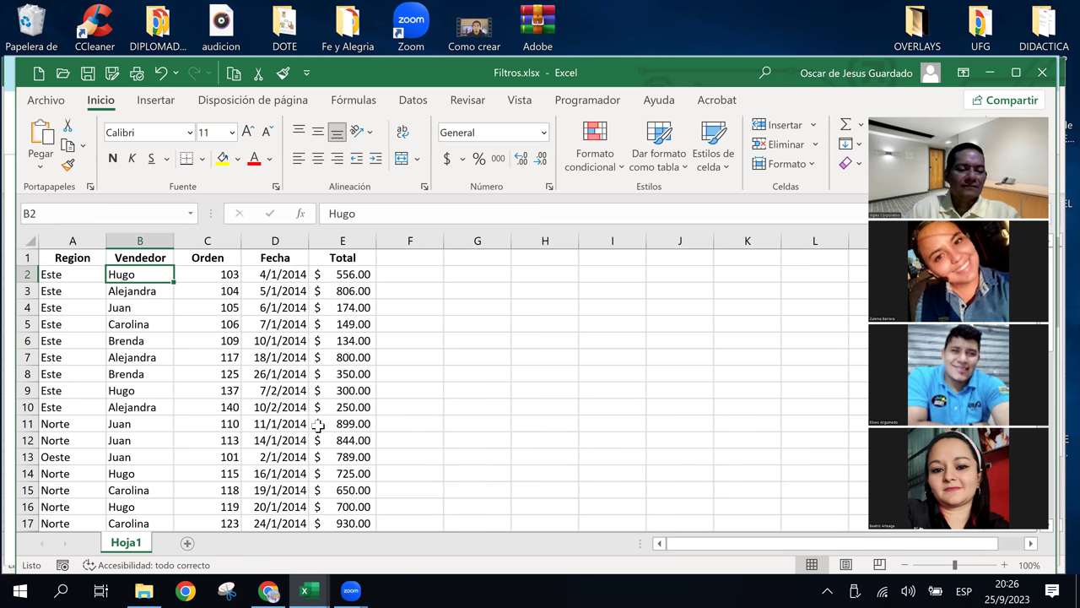
pyautogui.hotkey('ctrl', 'shift', 'Down')
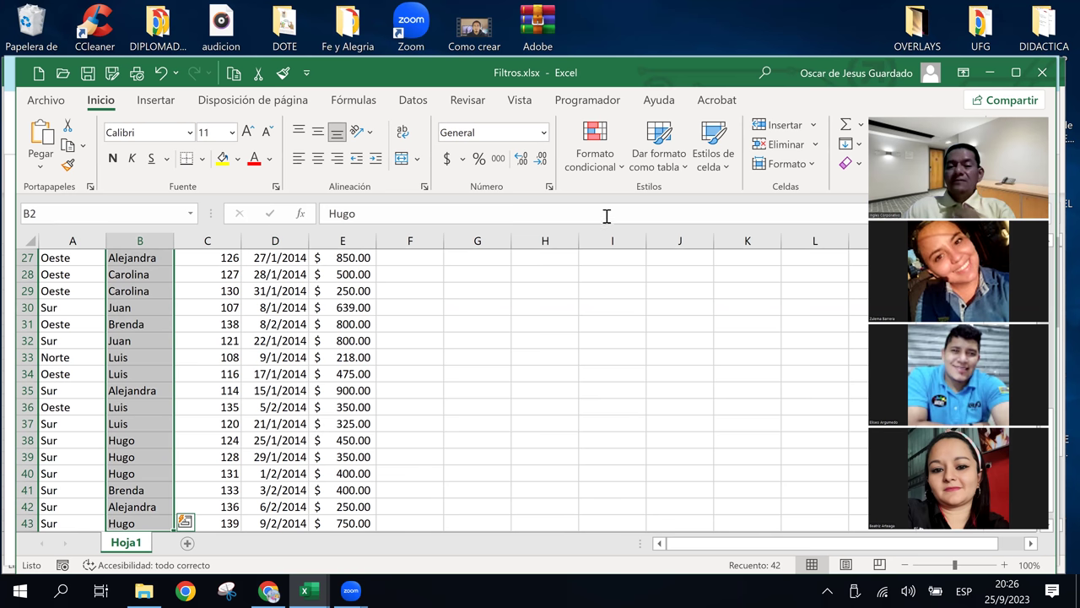
# Start an 'Es igual a' highlight rule with value HUGO and show its format choices.
pyautogui.click(606, 164)
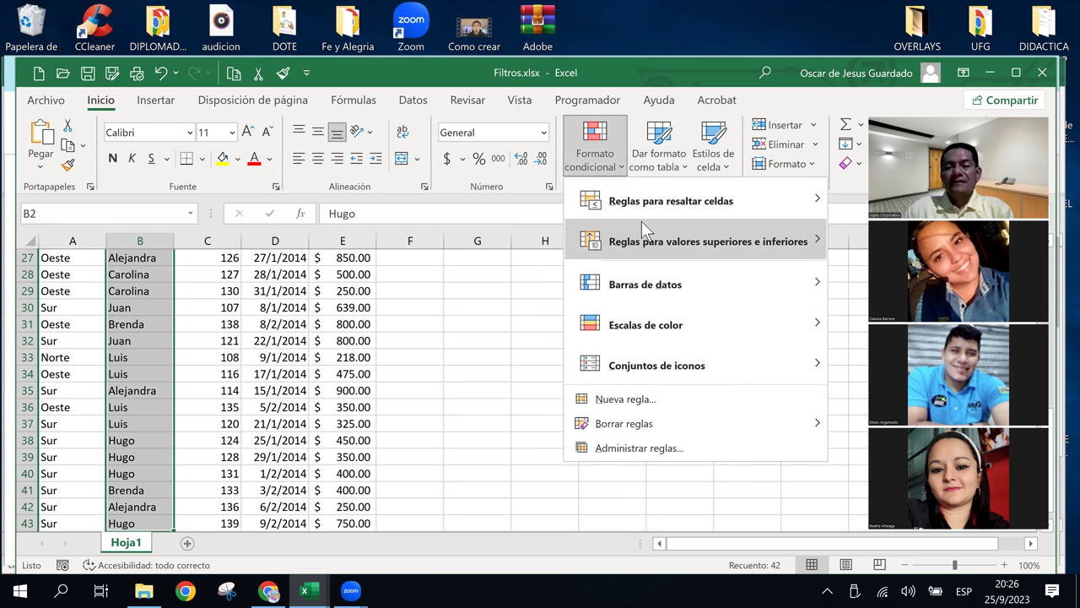
pyautogui.moveTo(641, 210)
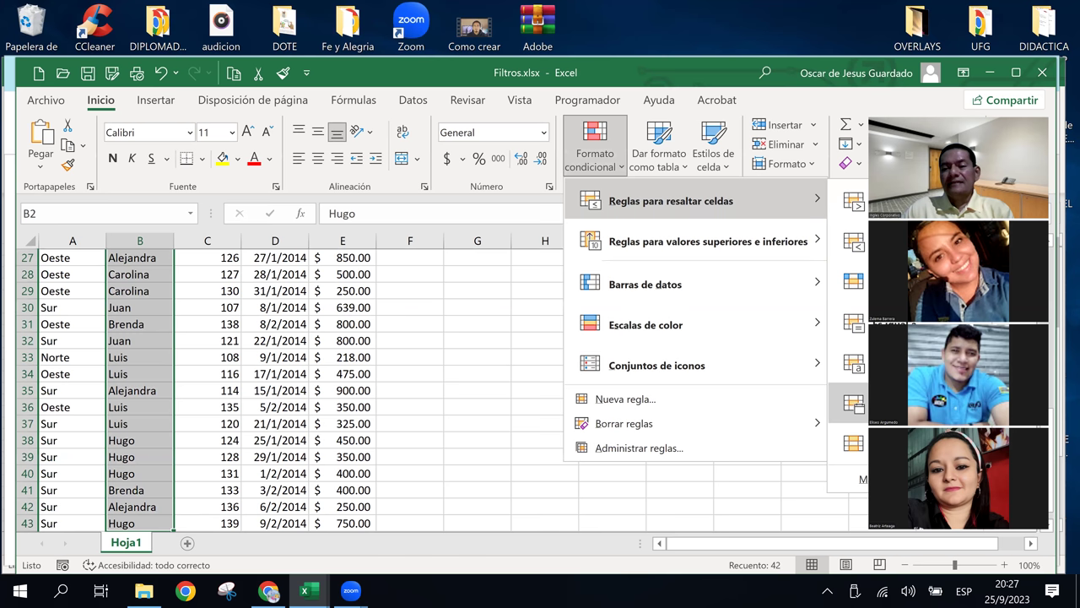
pyautogui.click(848, 321)
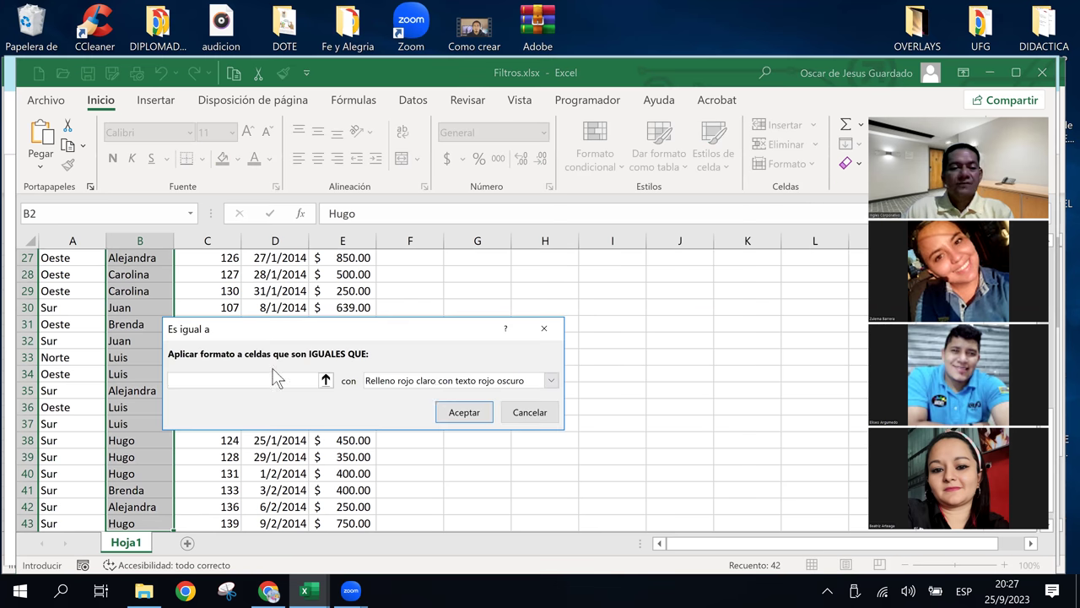
pyautogui.write('g')
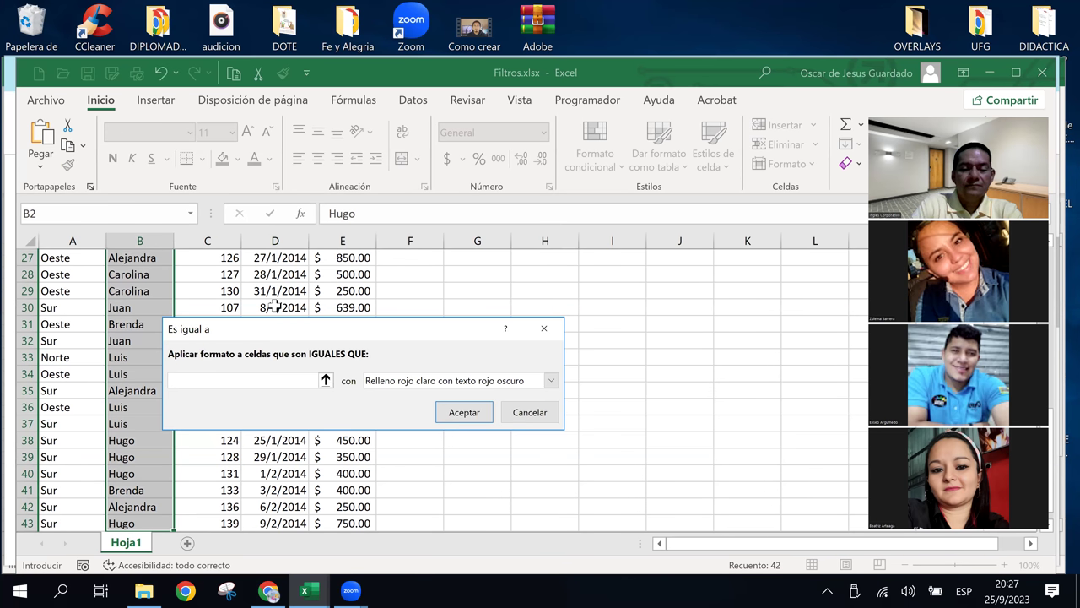
pyautogui.write('UGO')
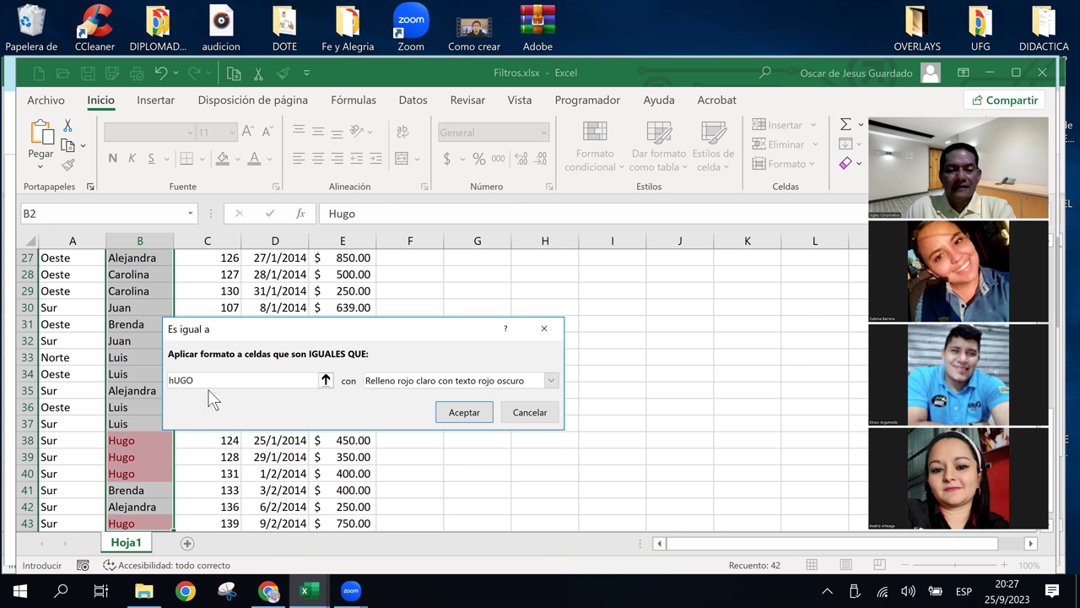
pyautogui.click(173, 381)
pyautogui.press('BackSpace')
pyautogui.write('H')
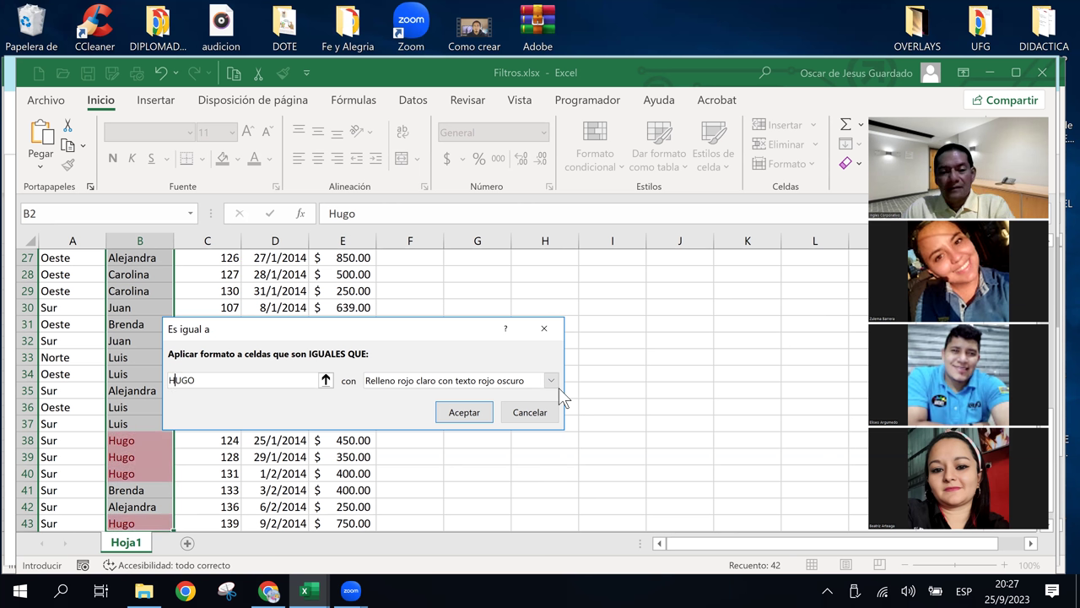
pyautogui.click(551, 380)
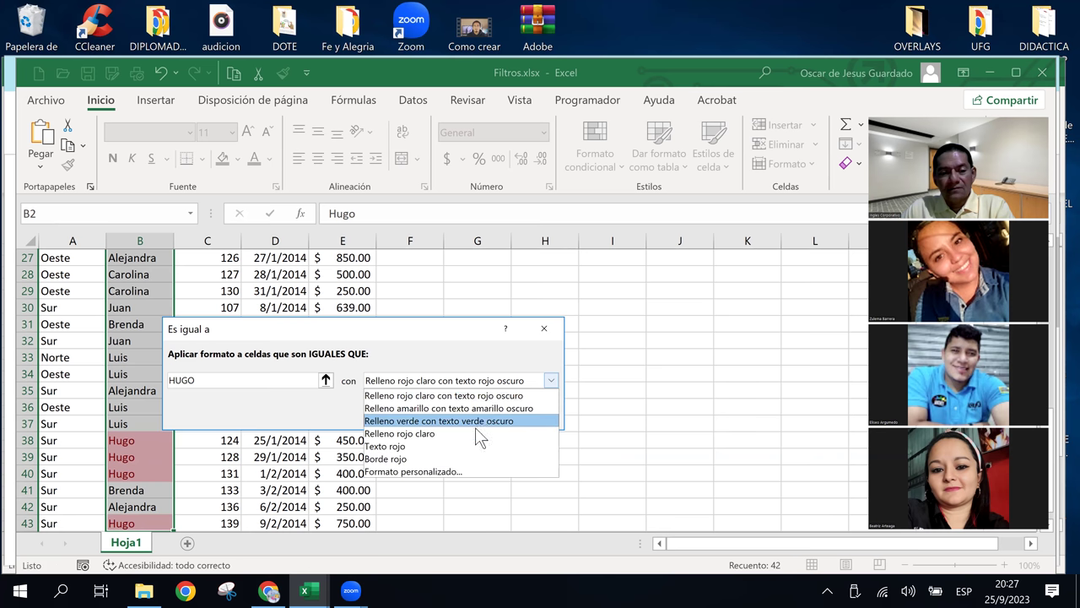
# Give the HUGO rule a custom red font with light yellow fill and apply it.
pyautogui.click(455, 472)
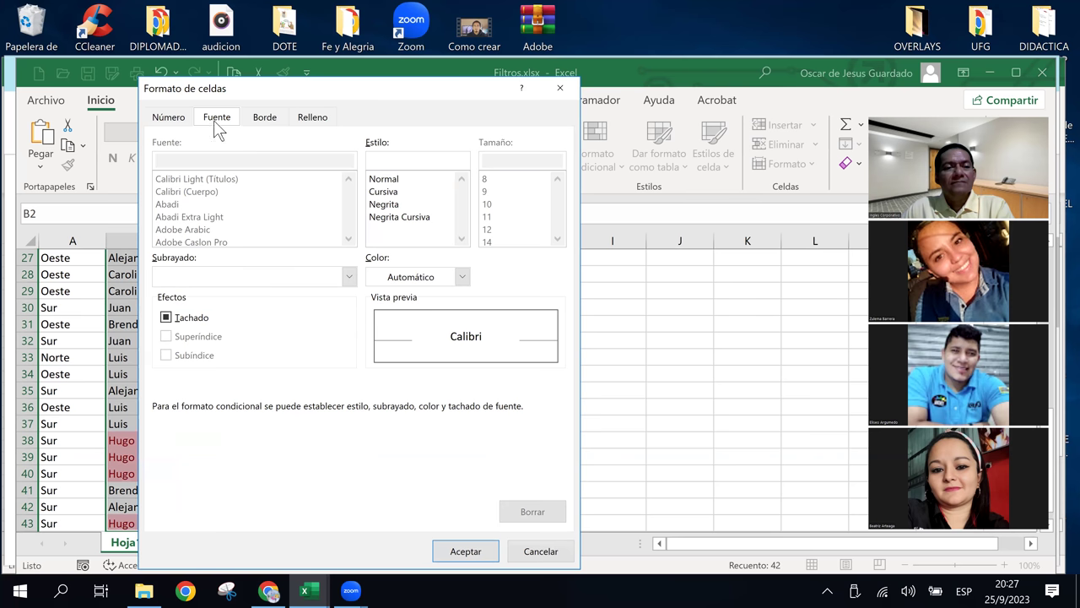
pyautogui.click(463, 279)
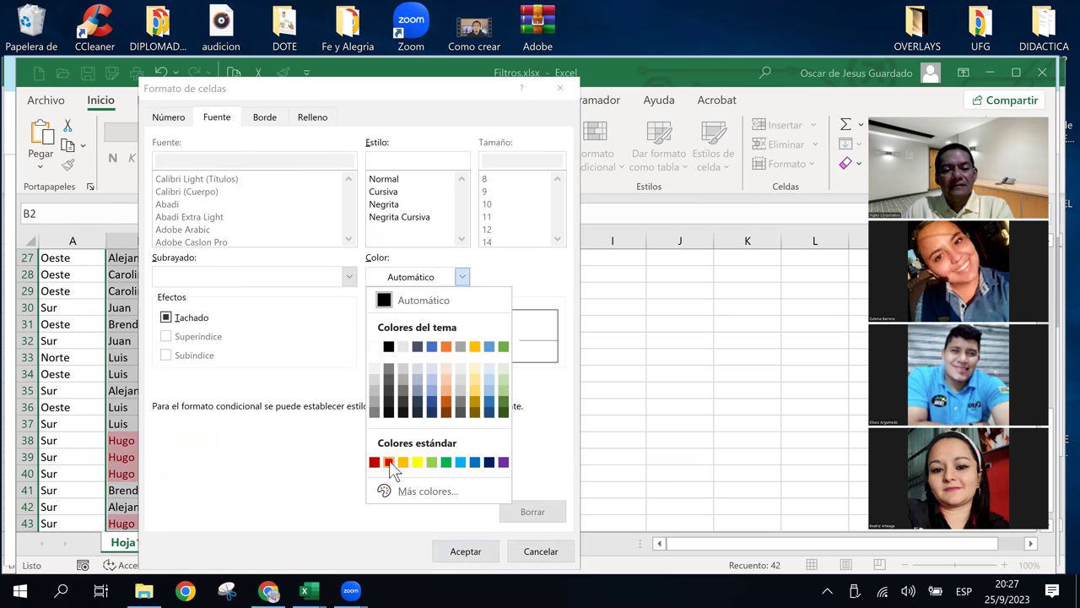
pyautogui.click(385, 462)
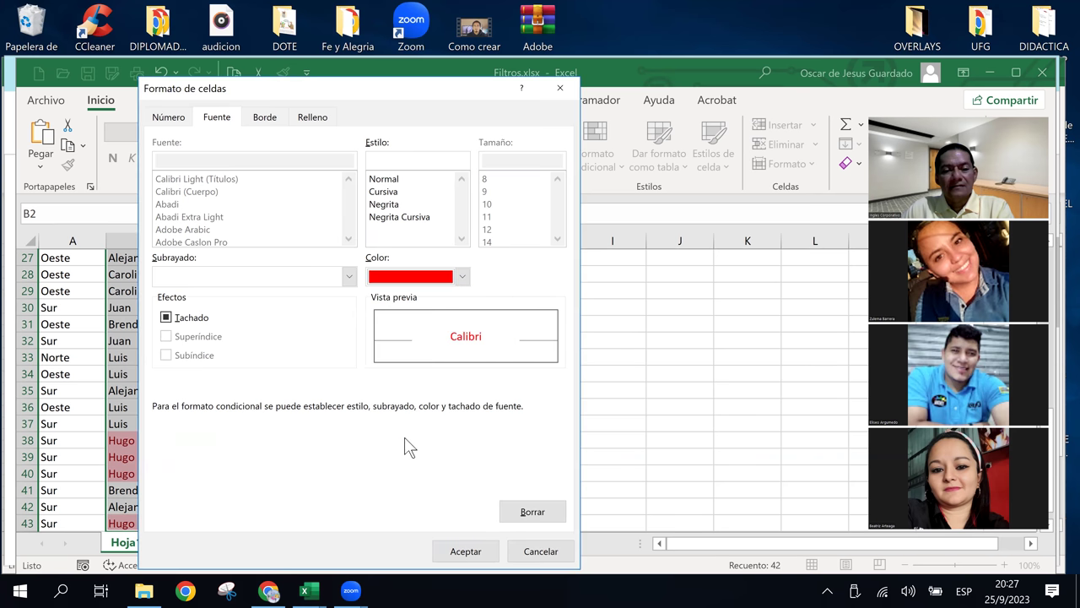
pyautogui.click(264, 122)
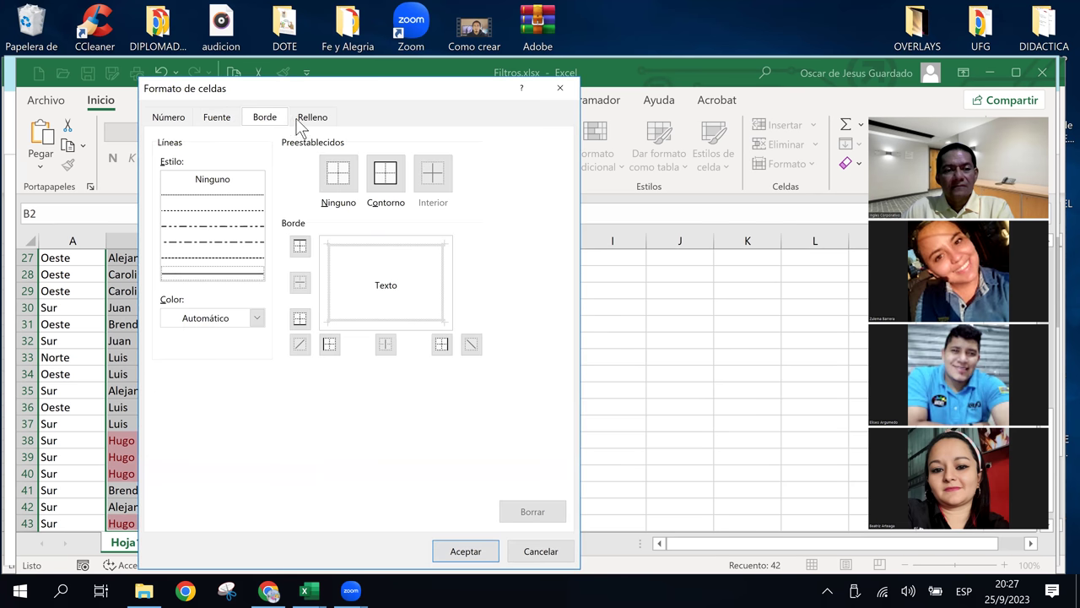
pyautogui.click(306, 118)
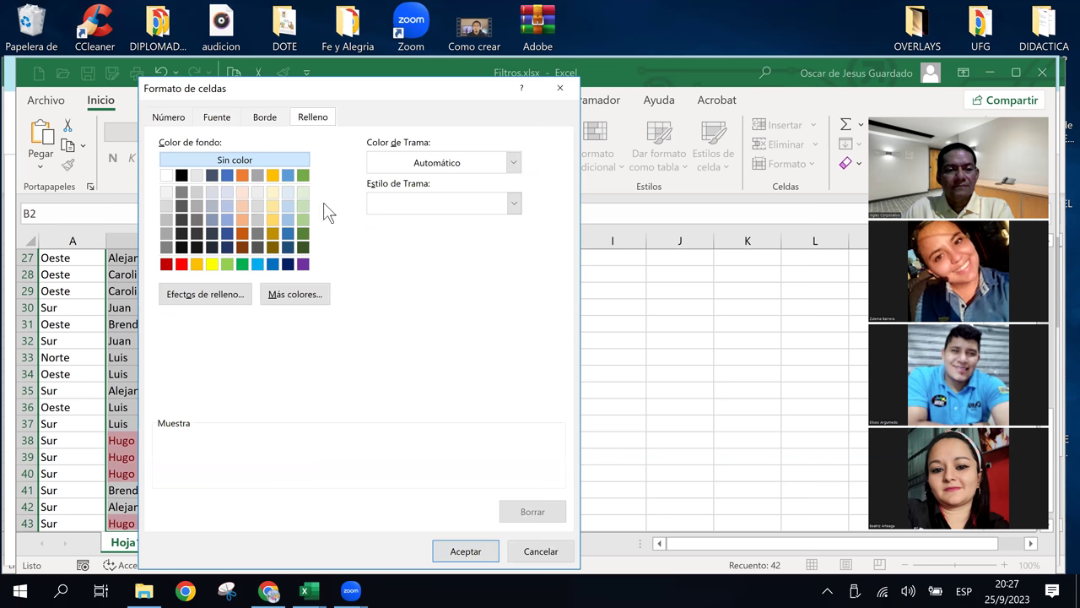
pyautogui.click(276, 193)
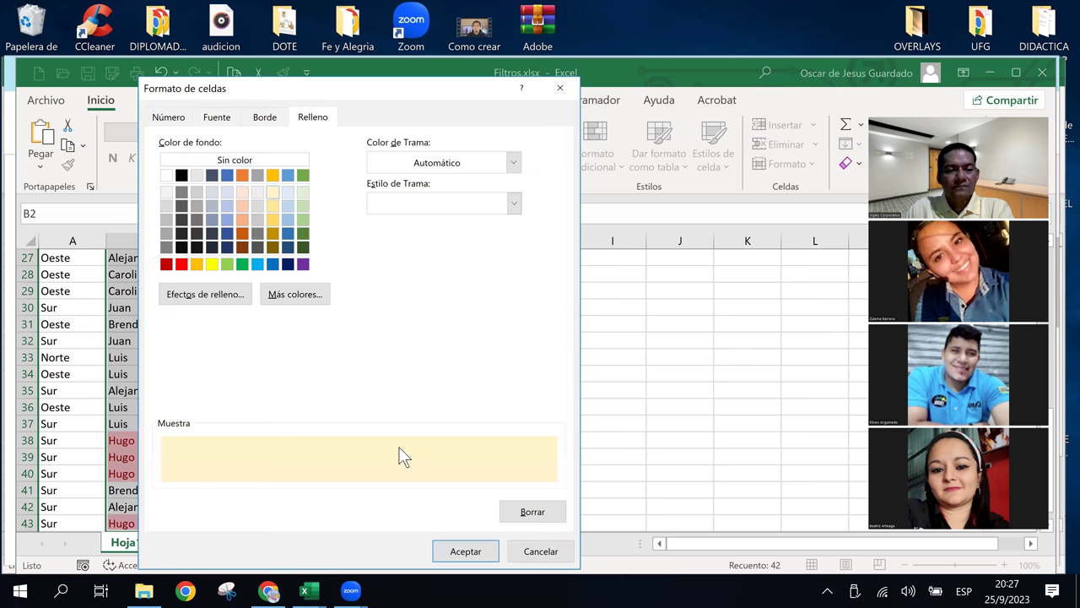
pyautogui.click(214, 121)
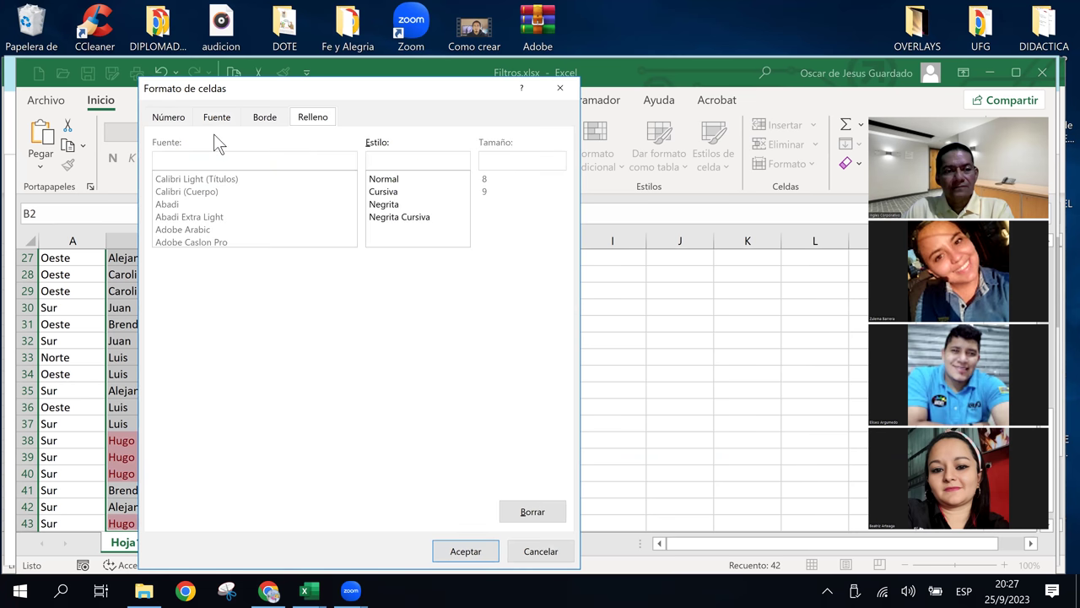
pyautogui.click(471, 551)
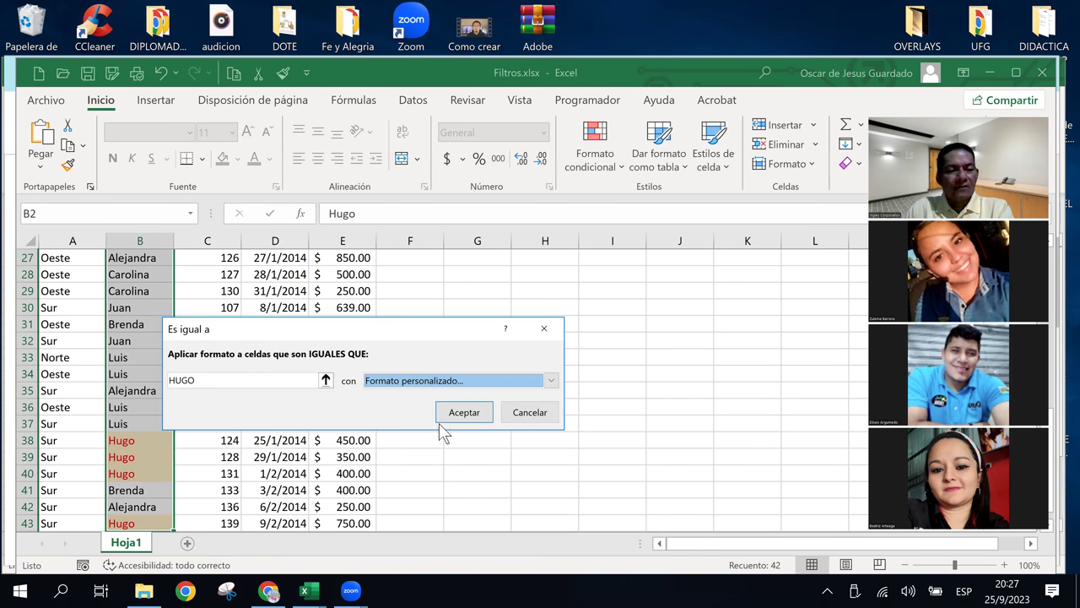
pyautogui.click(485, 416)
# Check Hugo's highlighted cells further down, then reselect the seller names B2:B43.
pyautogui.scroll(1, 270, 456)
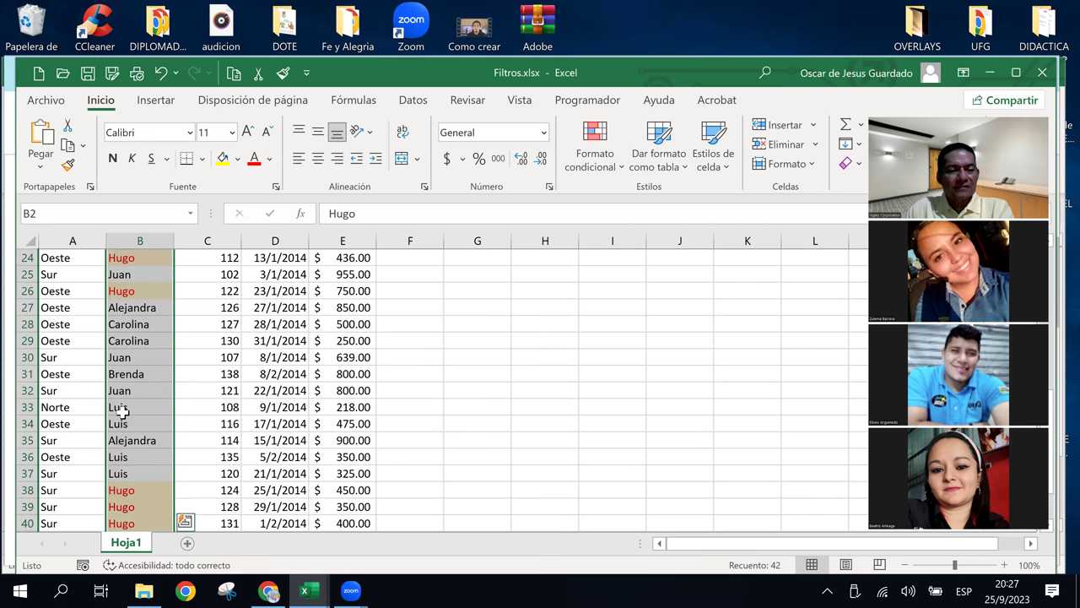
pyautogui.click(118, 389)
pyautogui.click(148, 287)
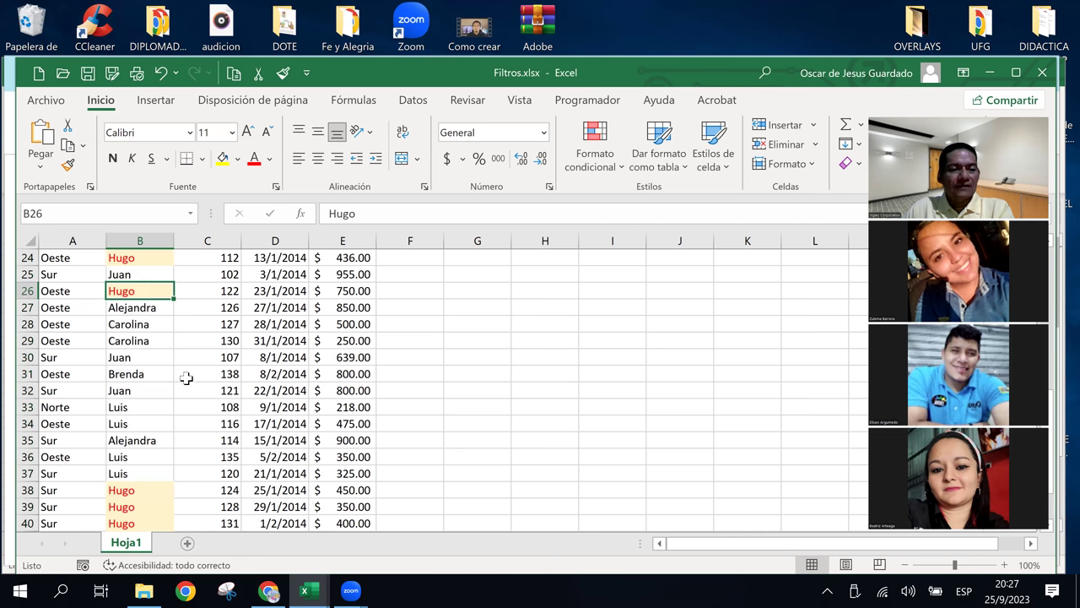
pyautogui.scroll(3, 185, 378)
pyautogui.scroll(4, 186, 378)
pyautogui.scroll(1, 186, 378)
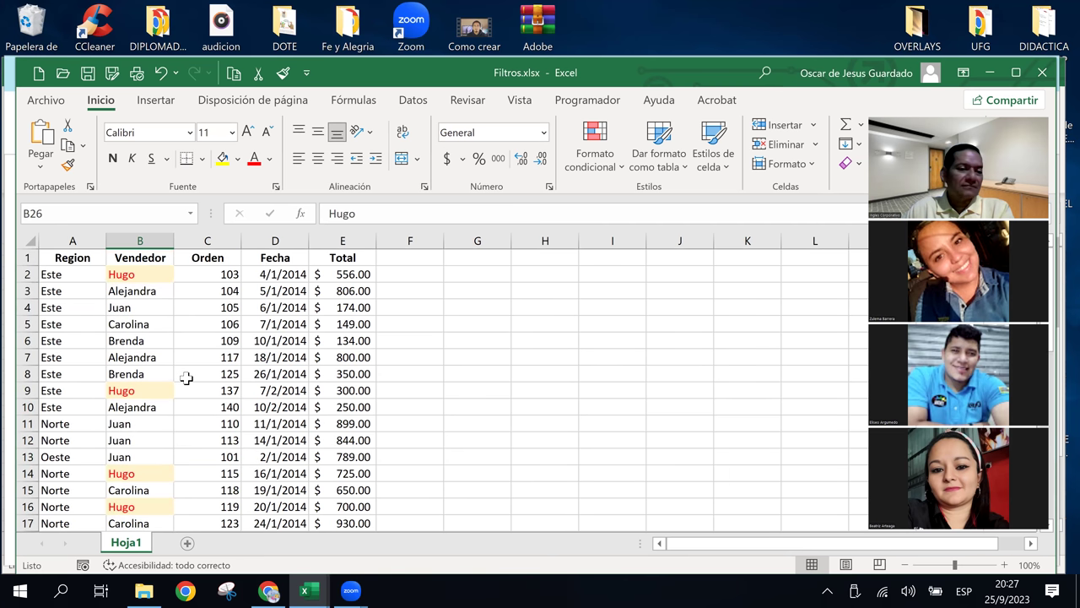
pyautogui.click(150, 277)
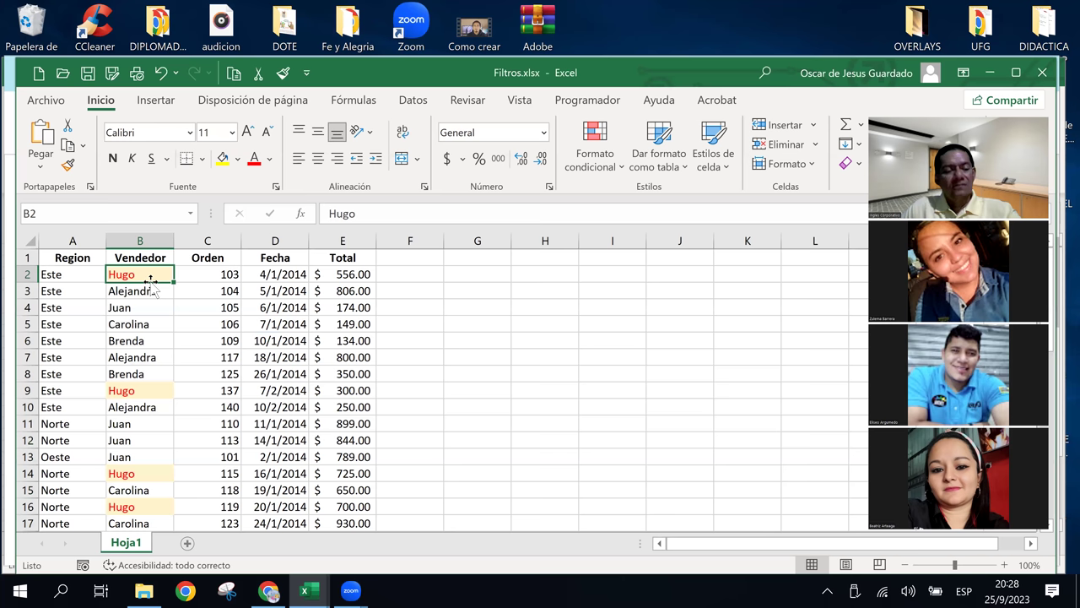
pyautogui.hotkey('ctrl', 'shift', 'Down')
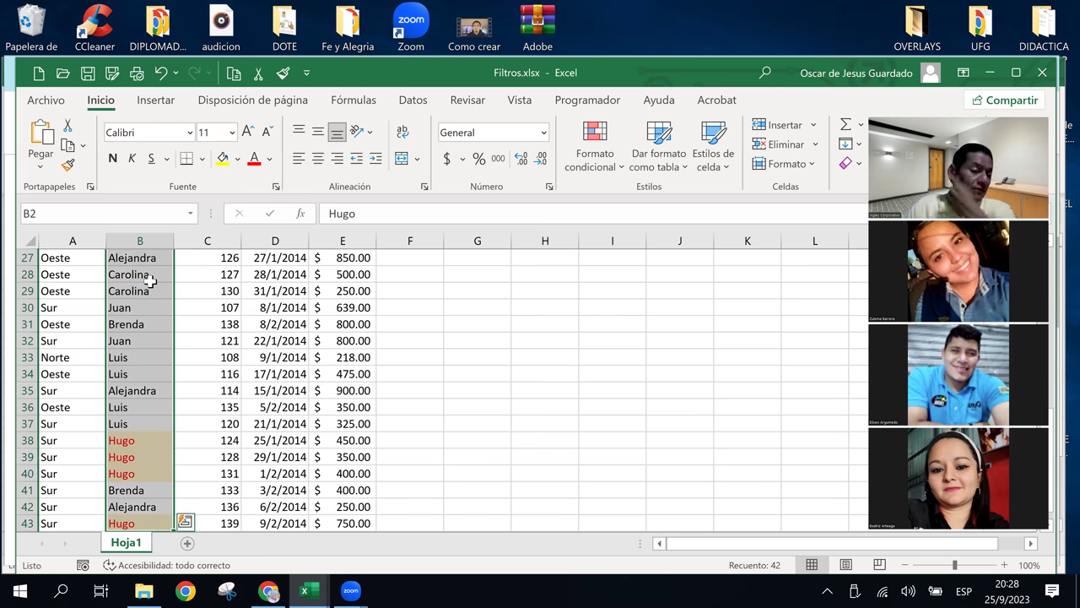
# Add an equal-to BRENDA rule with green fill and dark green text.
pyautogui.click(620, 168)
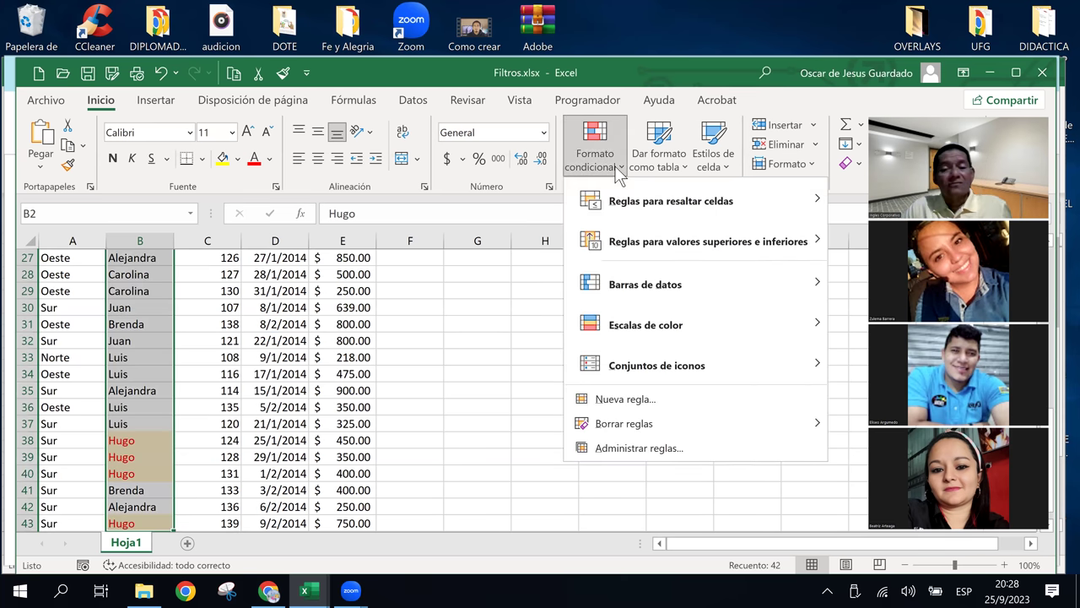
pyautogui.moveTo(632, 209)
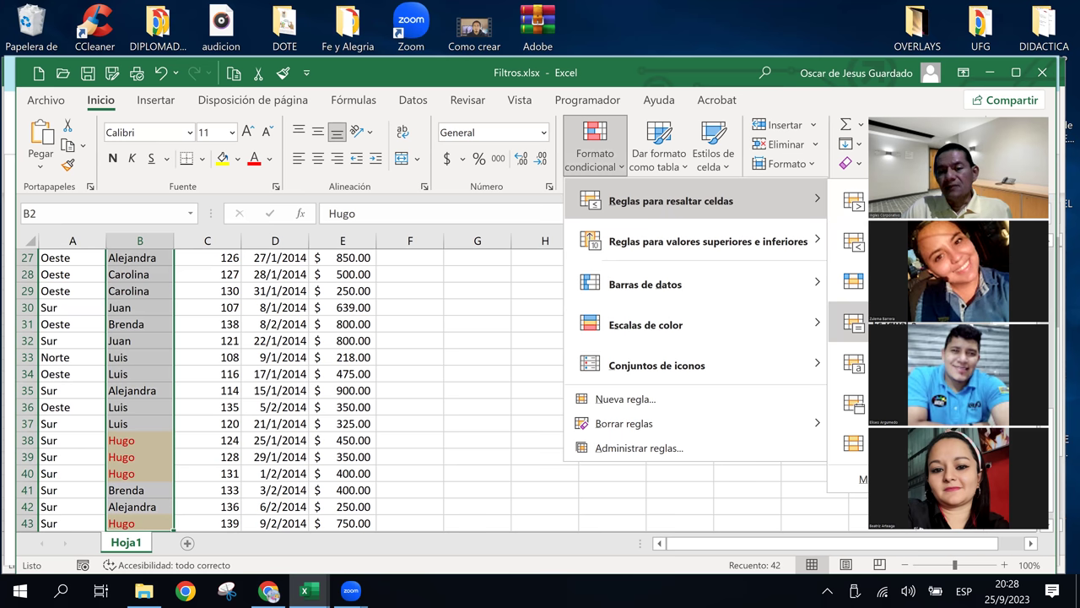
pyautogui.click(852, 322)
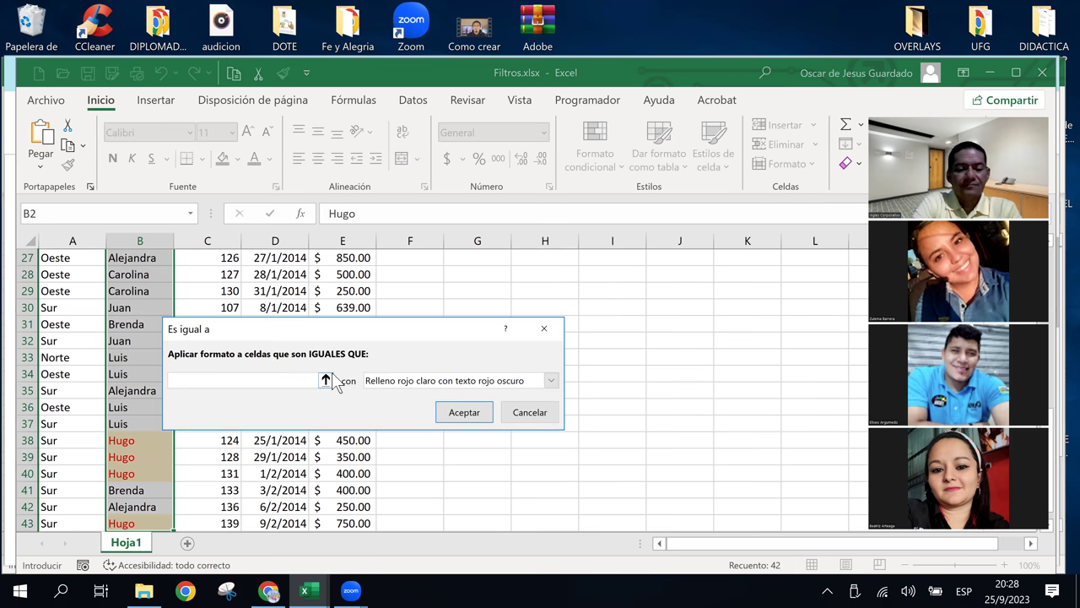
pyautogui.write('BRENDA')
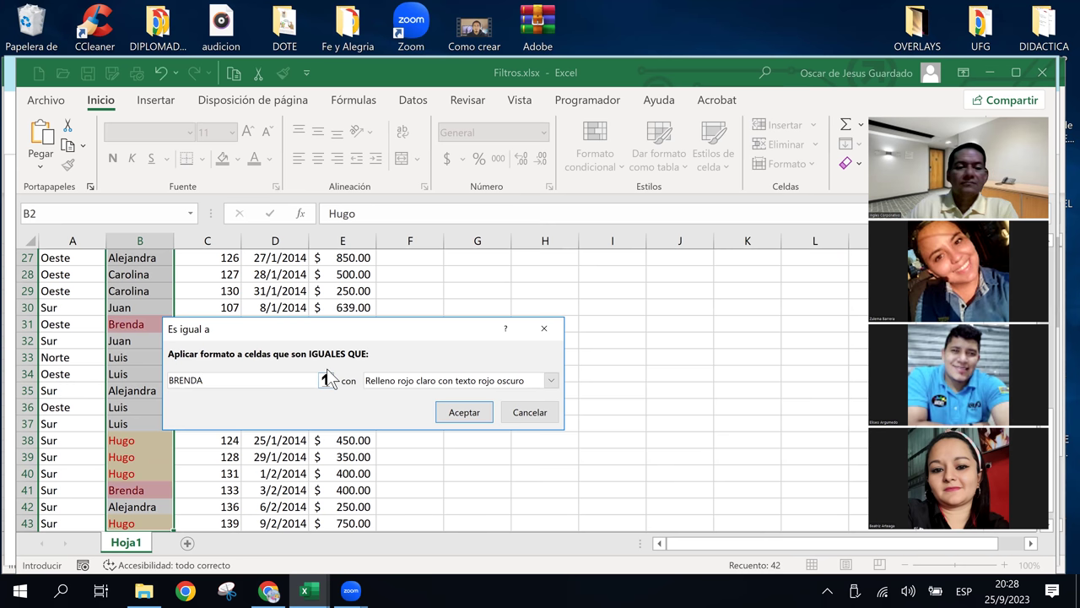
pyautogui.click(550, 381)
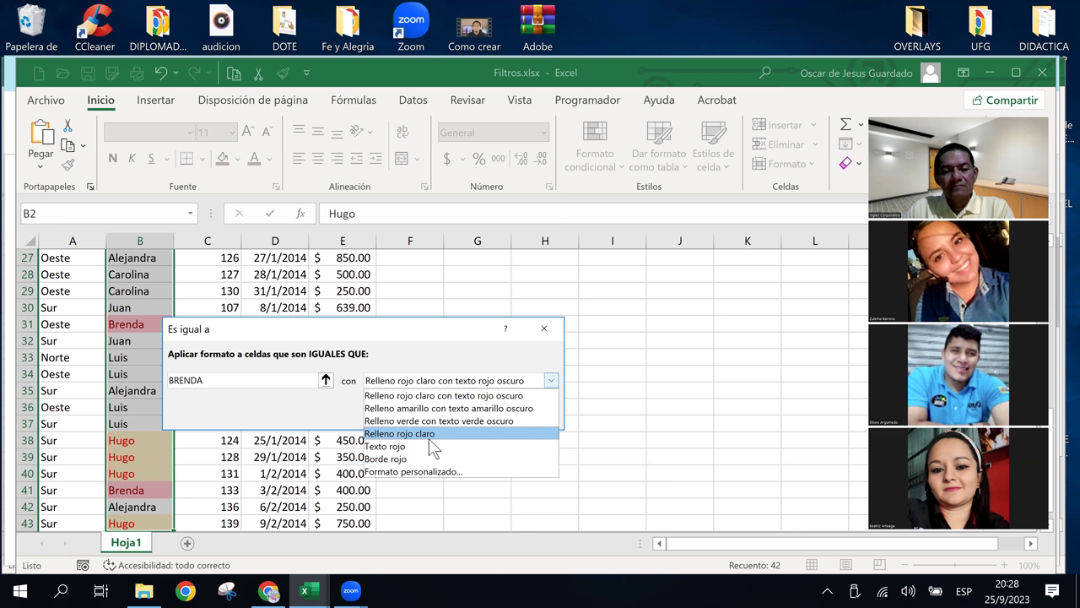
pyautogui.click(430, 422)
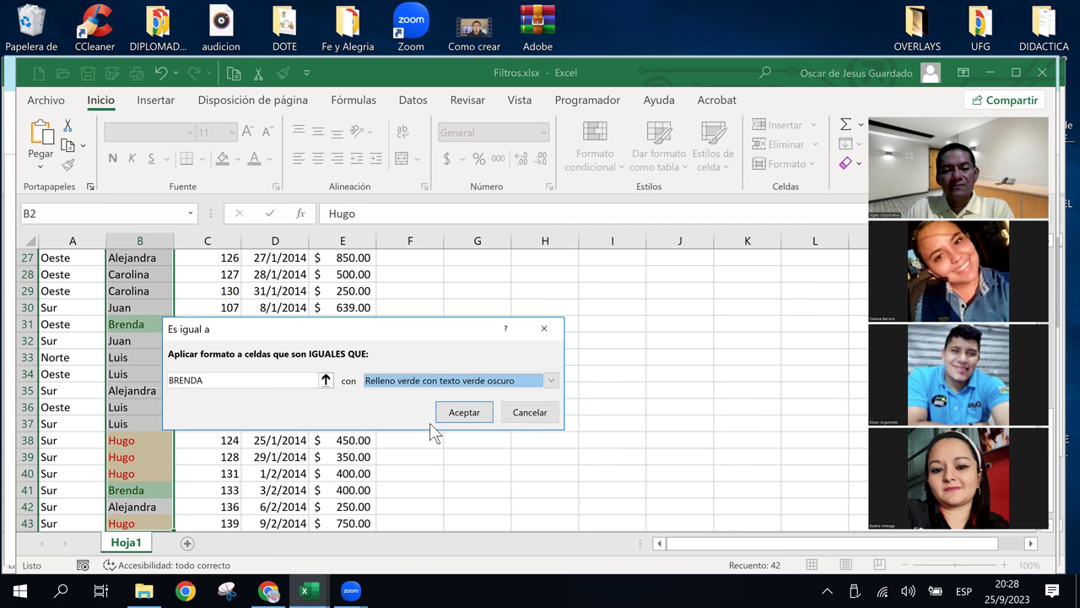
pyautogui.click(461, 412)
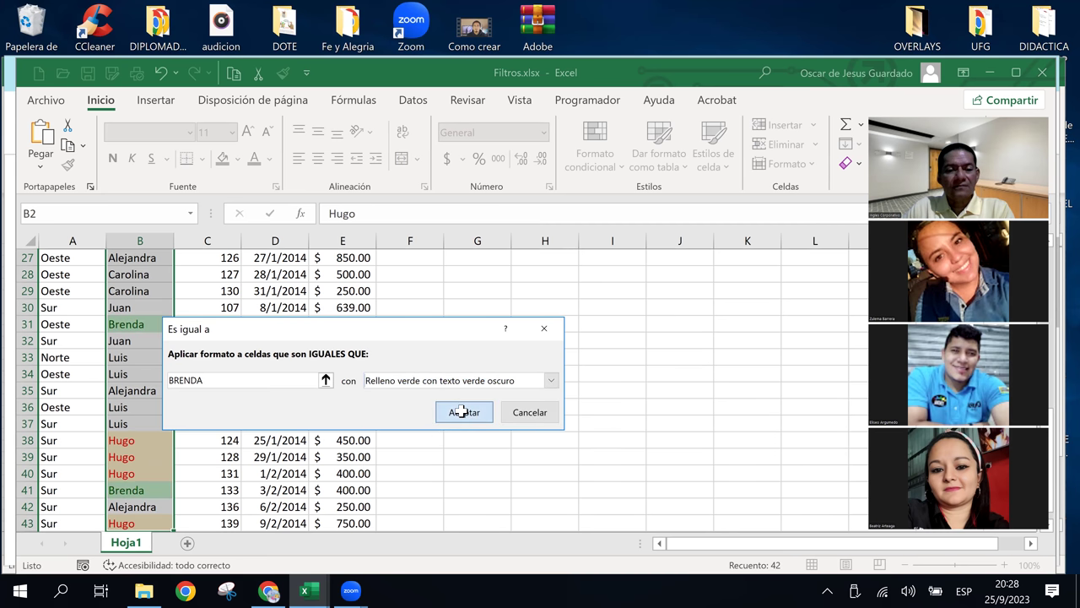
# Review the highlights, then reselect the seller names B2:B43.
pyautogui.click(290, 357)
pyautogui.scroll(1, 602, 485)
pyautogui.scroll(8, 606, 485)
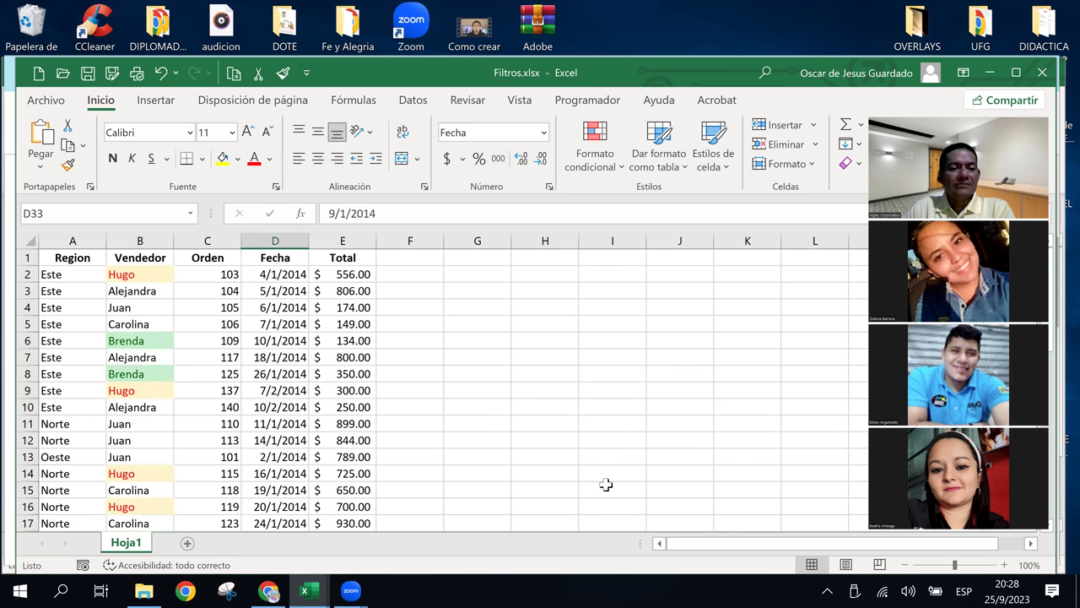
pyautogui.click(128, 294)
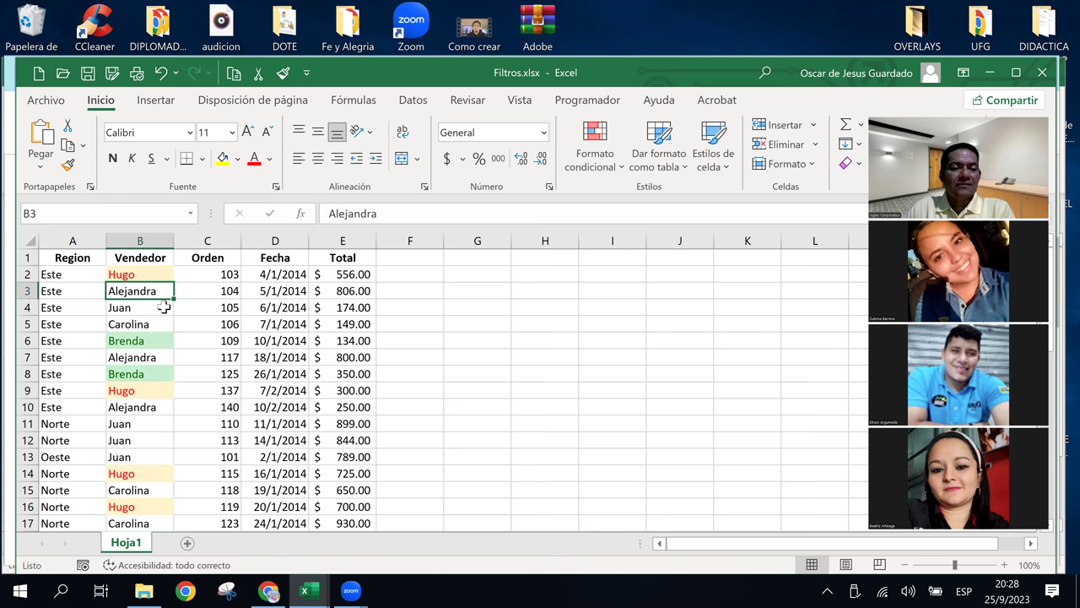
pyautogui.click(144, 274)
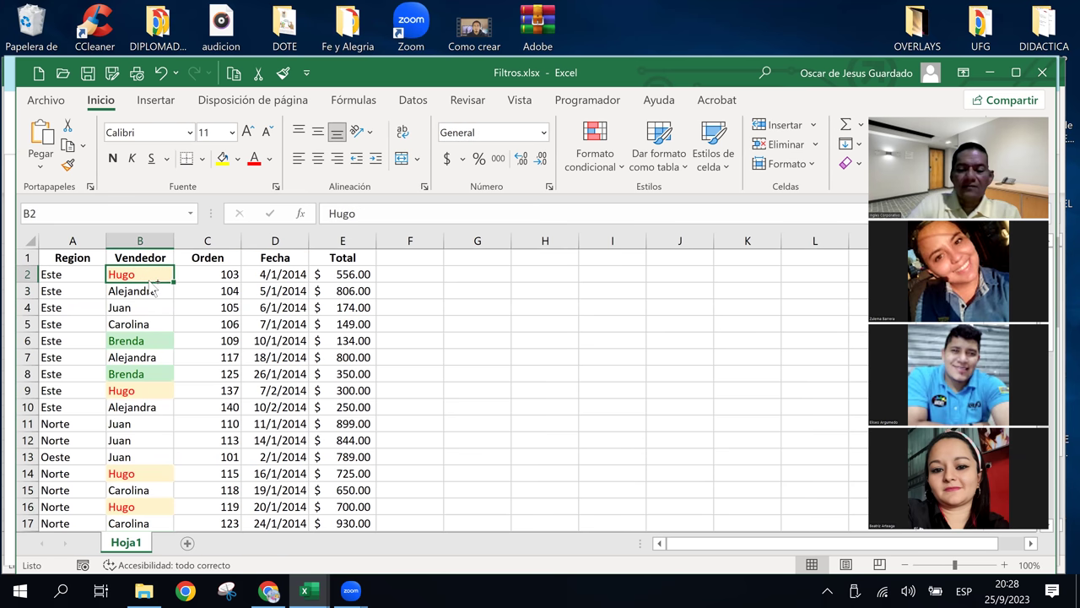
pyautogui.hotkey('ctrl', 'shift', 'Down')
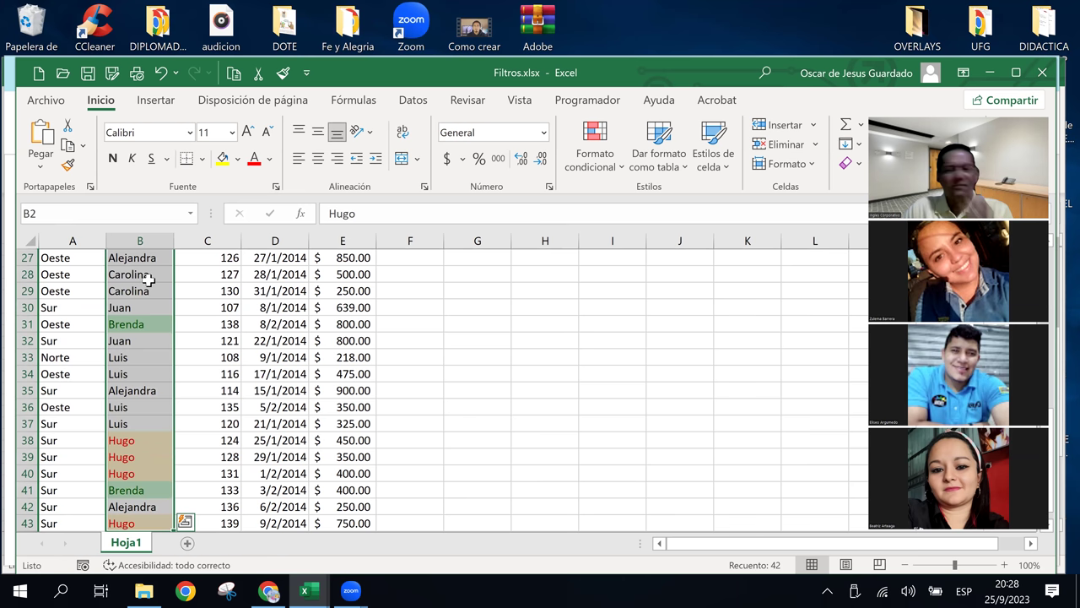
# Start an 'Es igual a' highlight rule with the value LUIS.
pyautogui.click(597, 152)
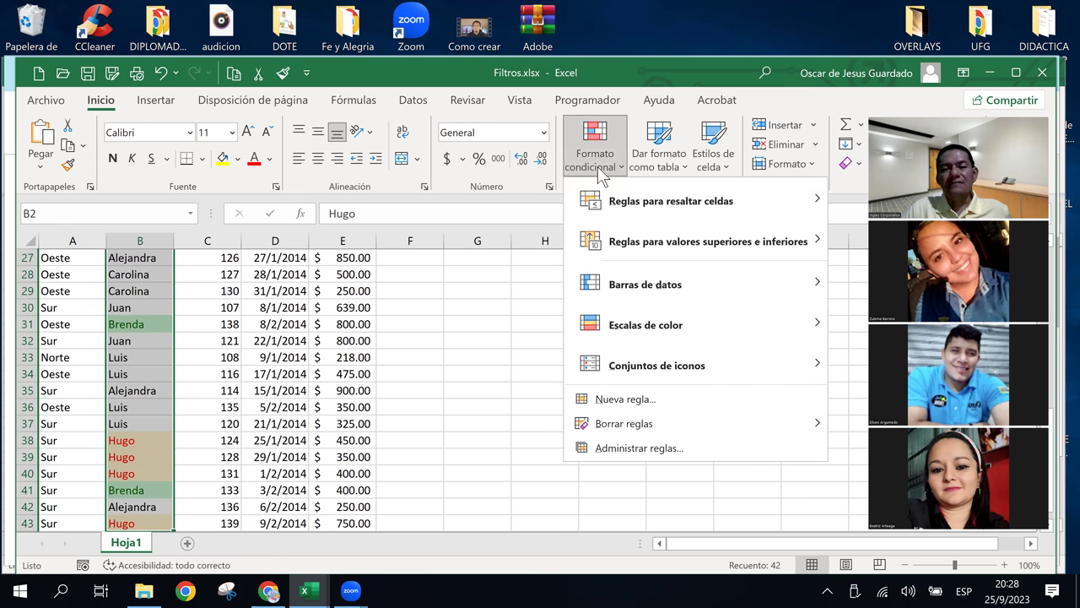
pyautogui.moveTo(705, 209)
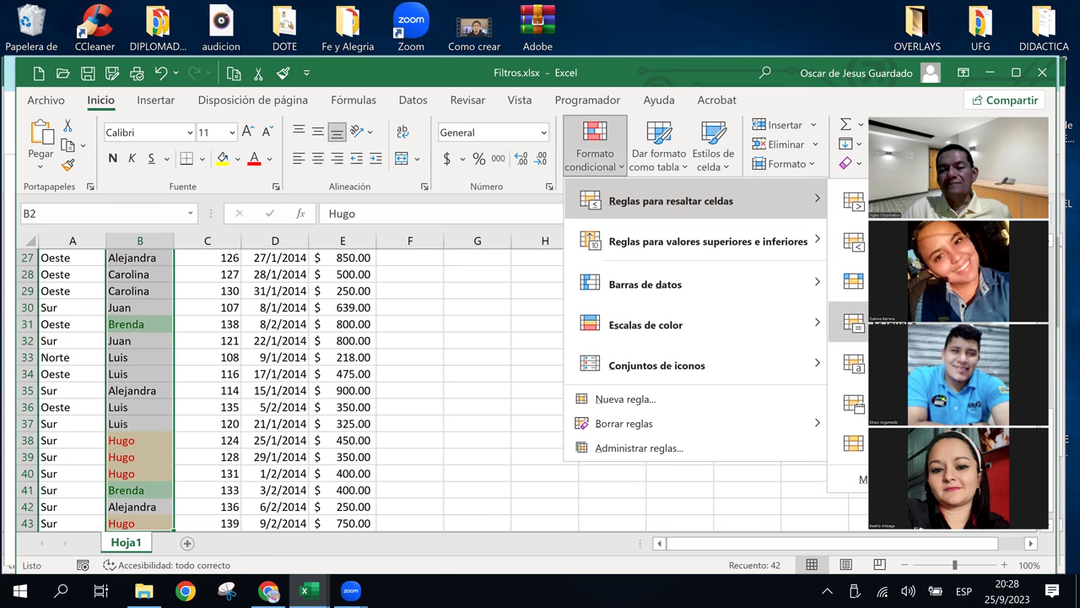
pyautogui.click(854, 321)
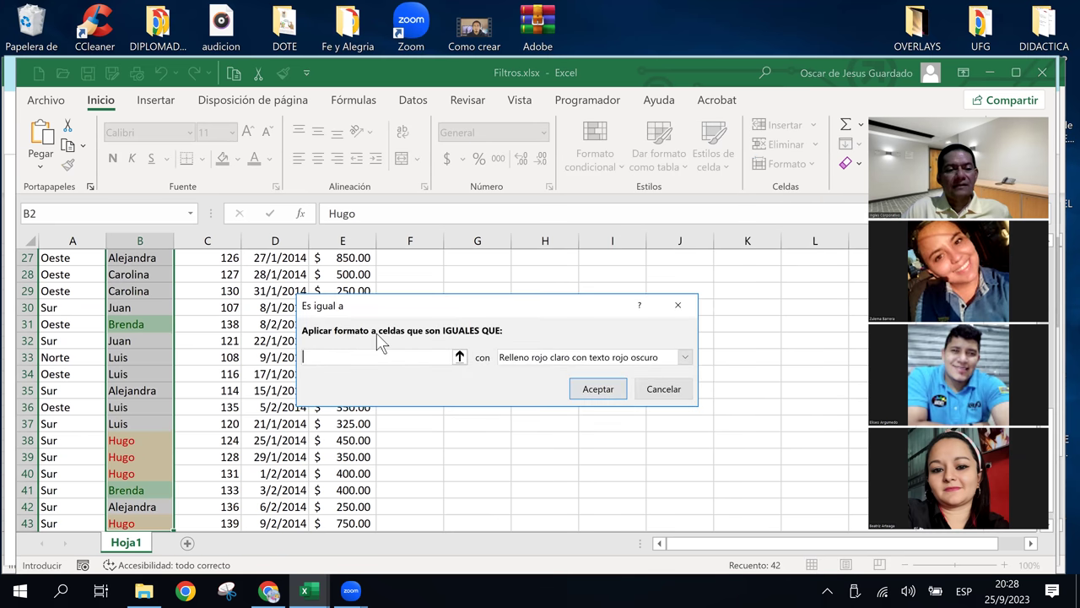
pyautogui.write('LUIS')
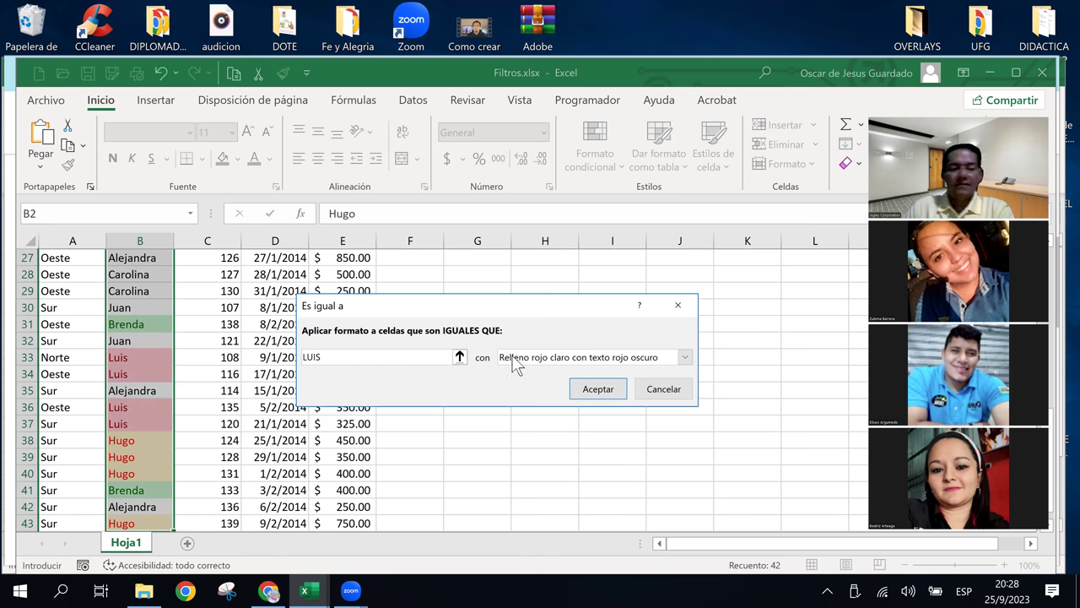
pyautogui.click(685, 358)
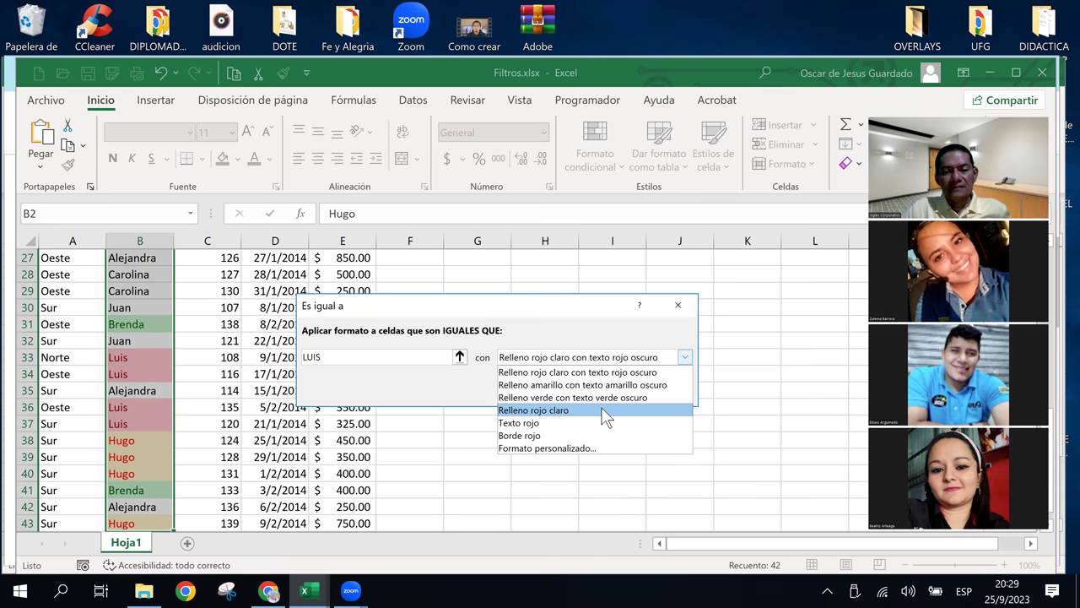
# Give the LUIS rule a custom blue font and light blue fill, then apply it.
pyautogui.click(547, 448)
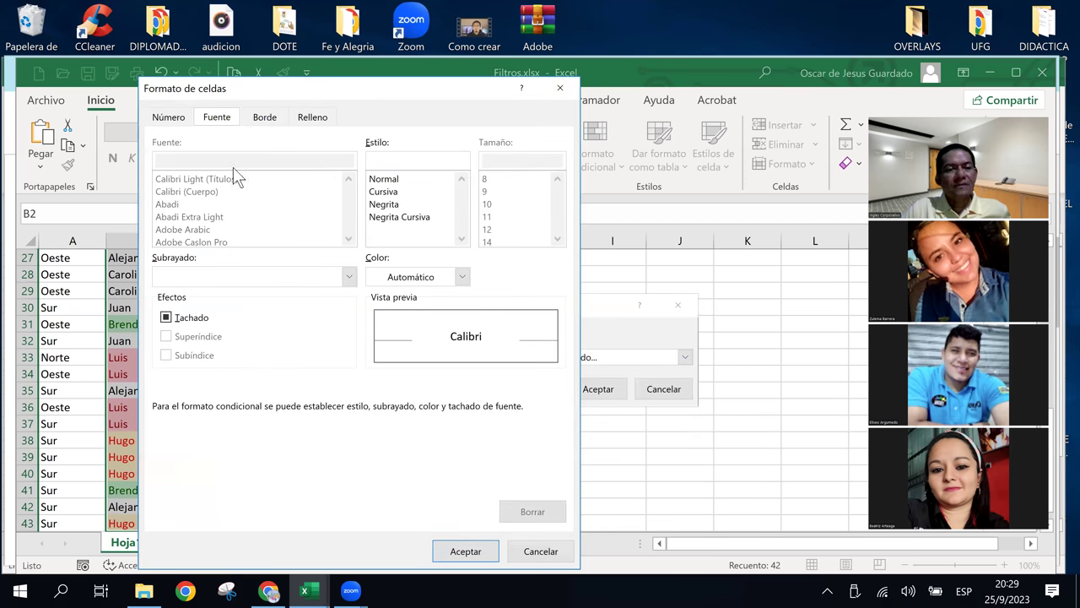
pyautogui.click(462, 278)
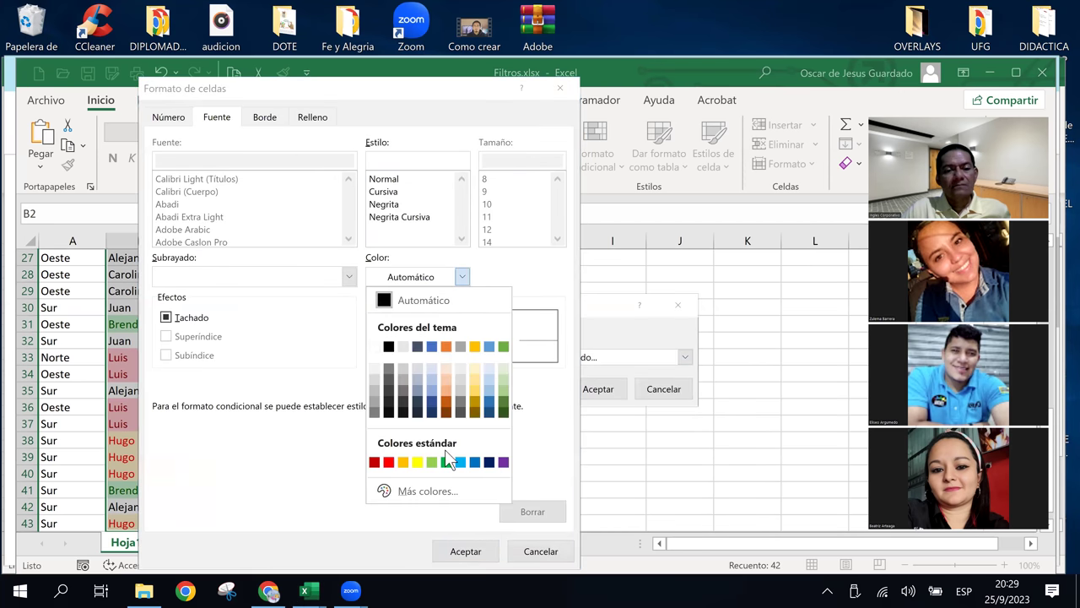
pyautogui.click(473, 462)
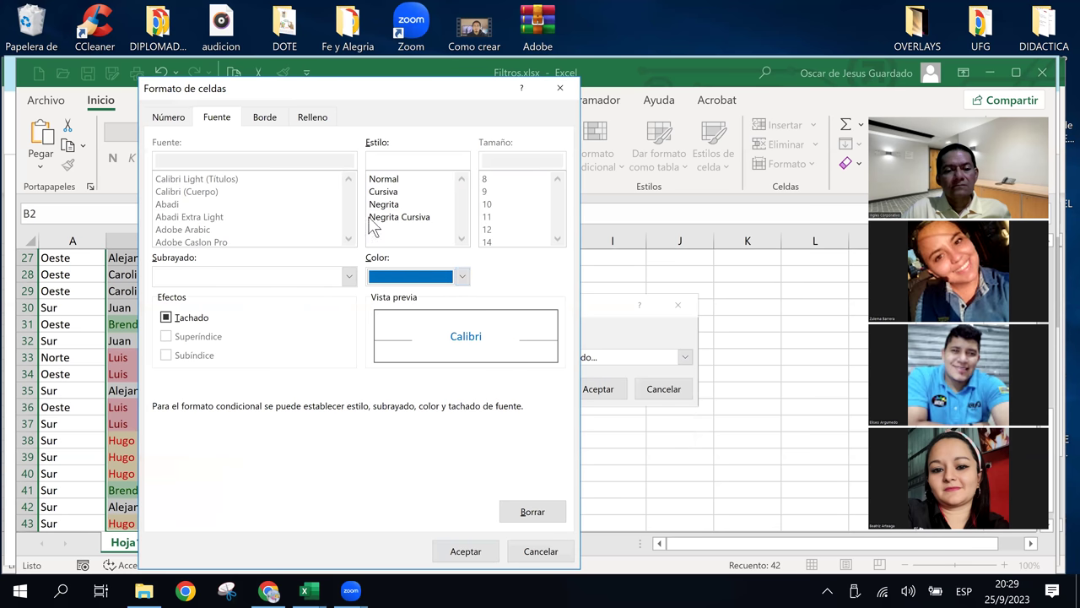
pyautogui.click(314, 119)
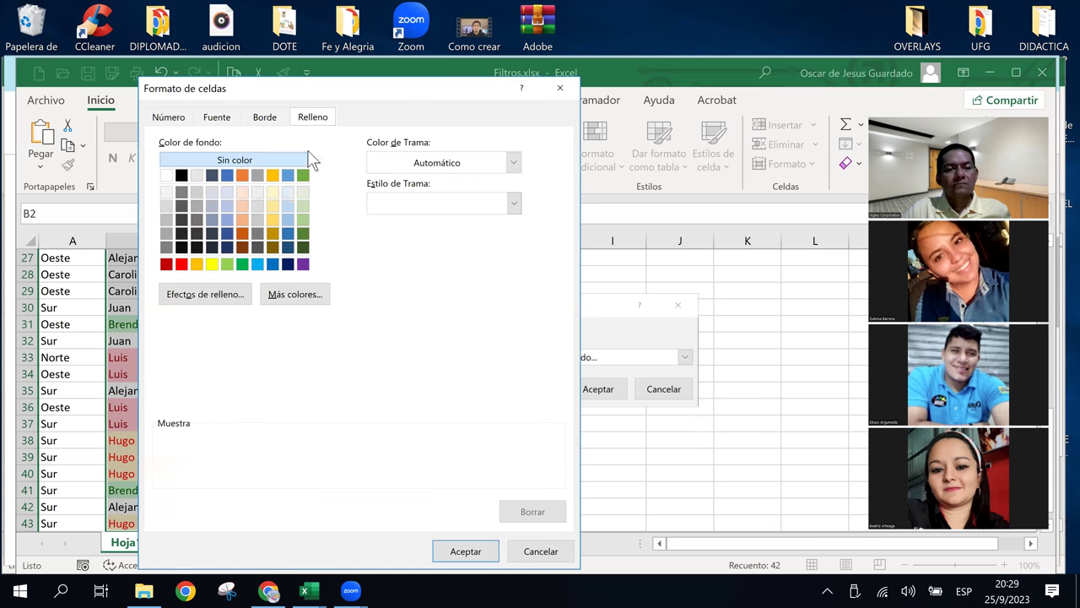
pyautogui.click(287, 191)
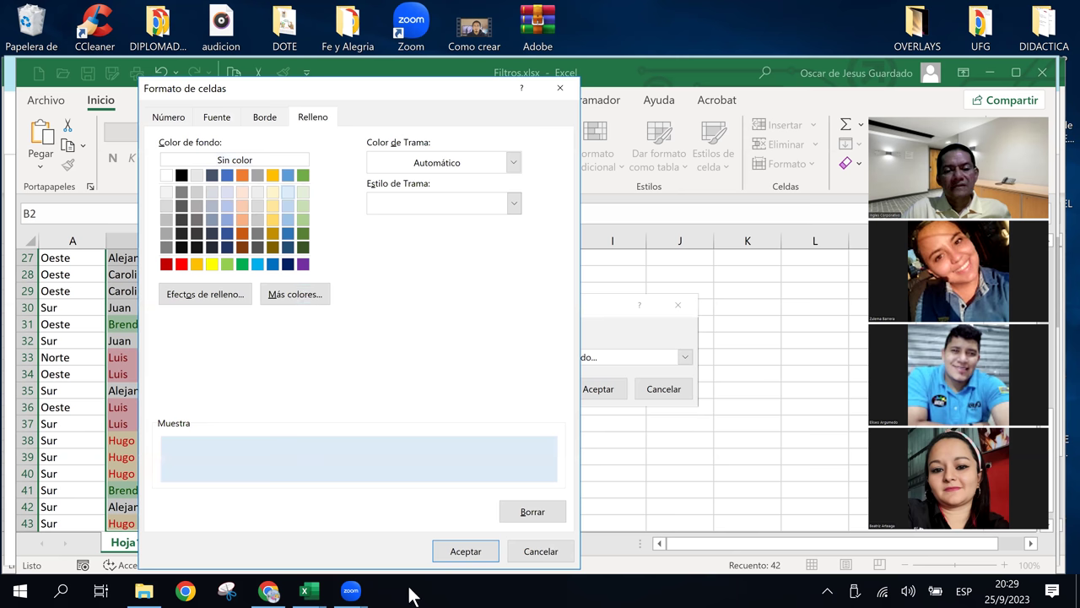
pyautogui.click(450, 550)
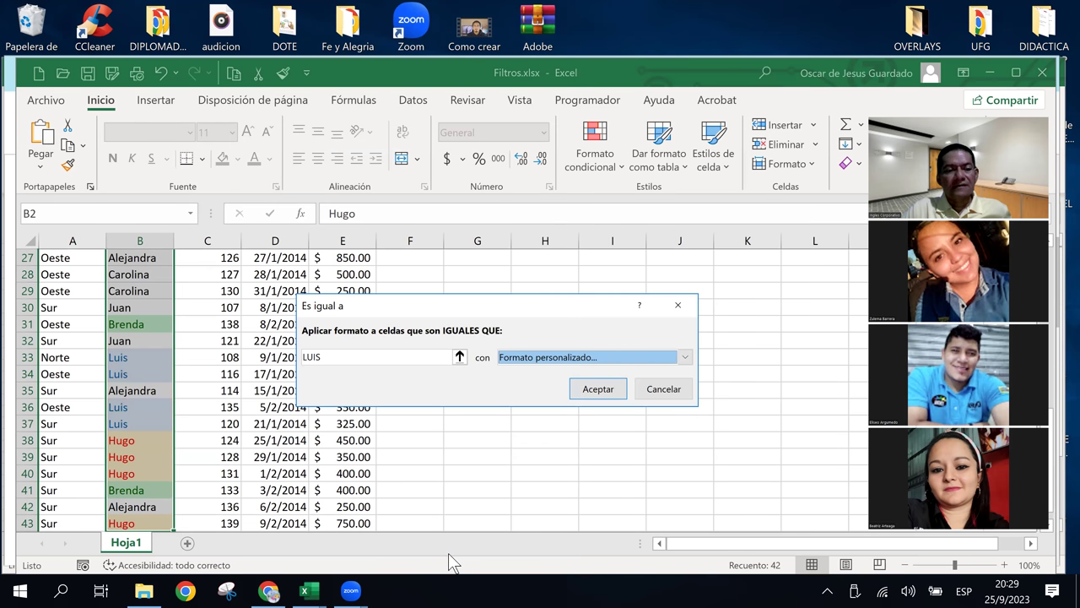
pyautogui.click(592, 389)
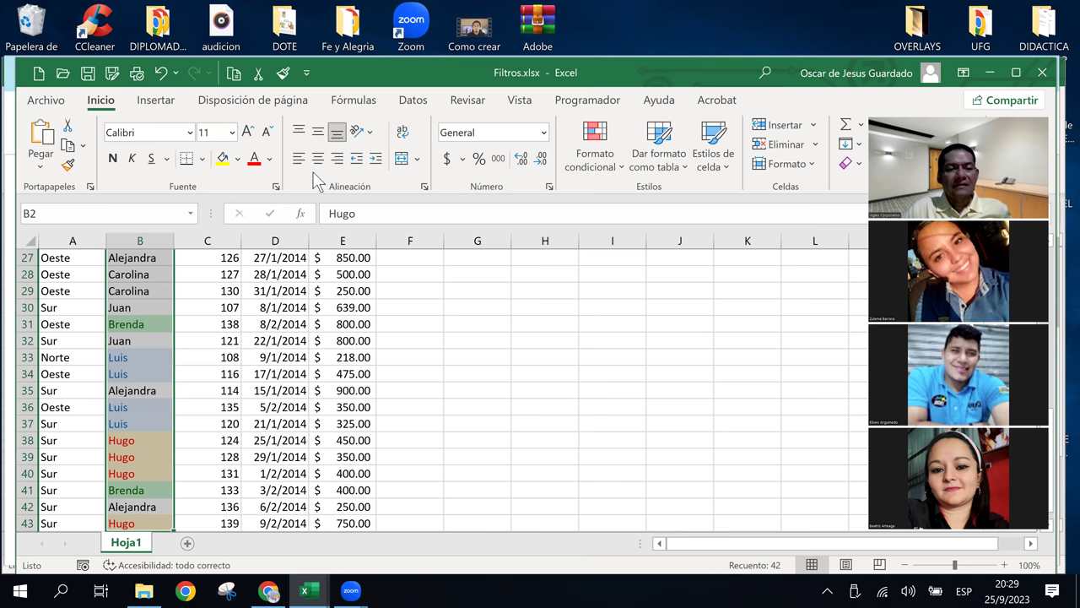
# Add an equal-to Carolina rule using the light red fill with dark red text.
pyautogui.click(601, 159)
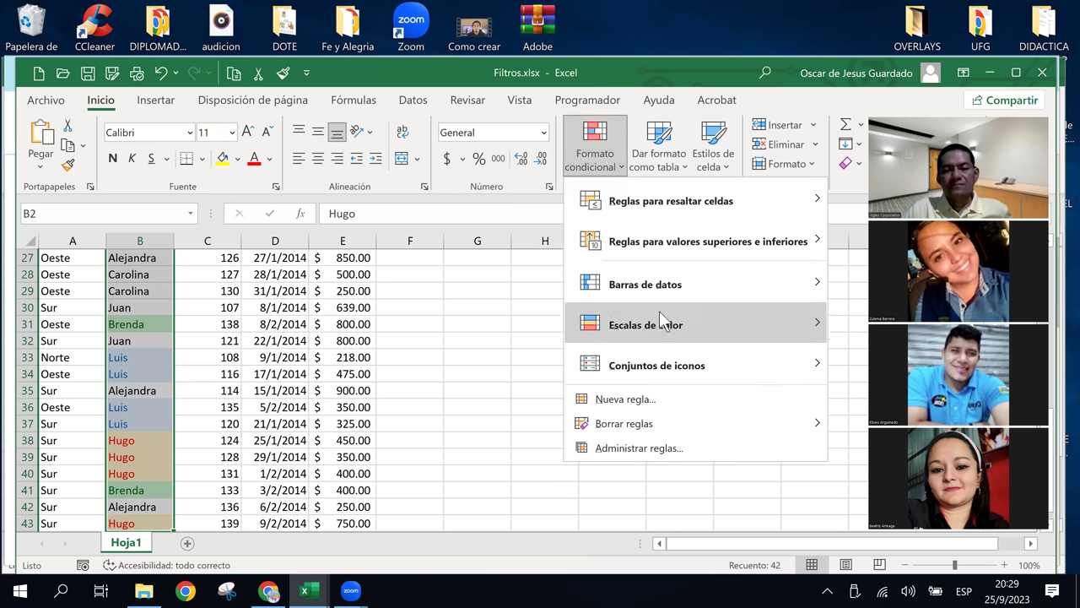
pyautogui.moveTo(732, 210)
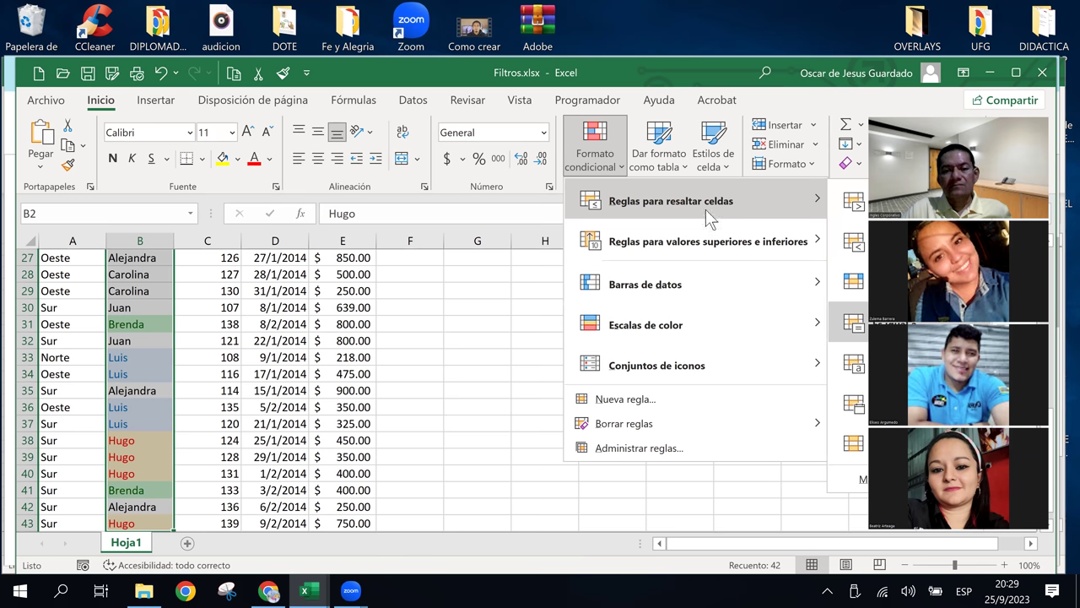
pyautogui.press('Return')
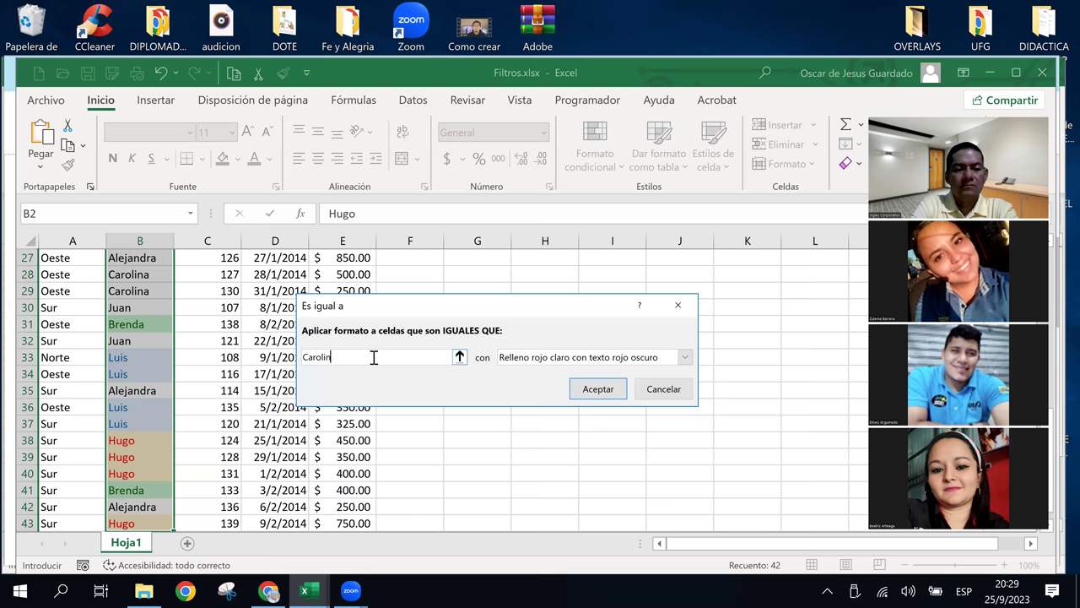
pyautogui.write('a')
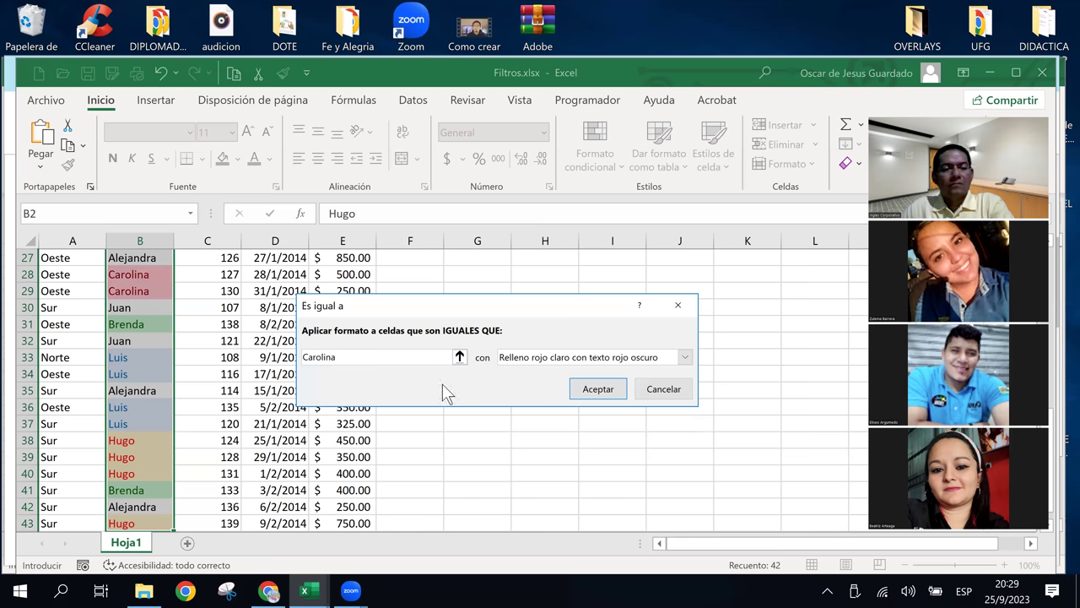
pyautogui.click(590, 390)
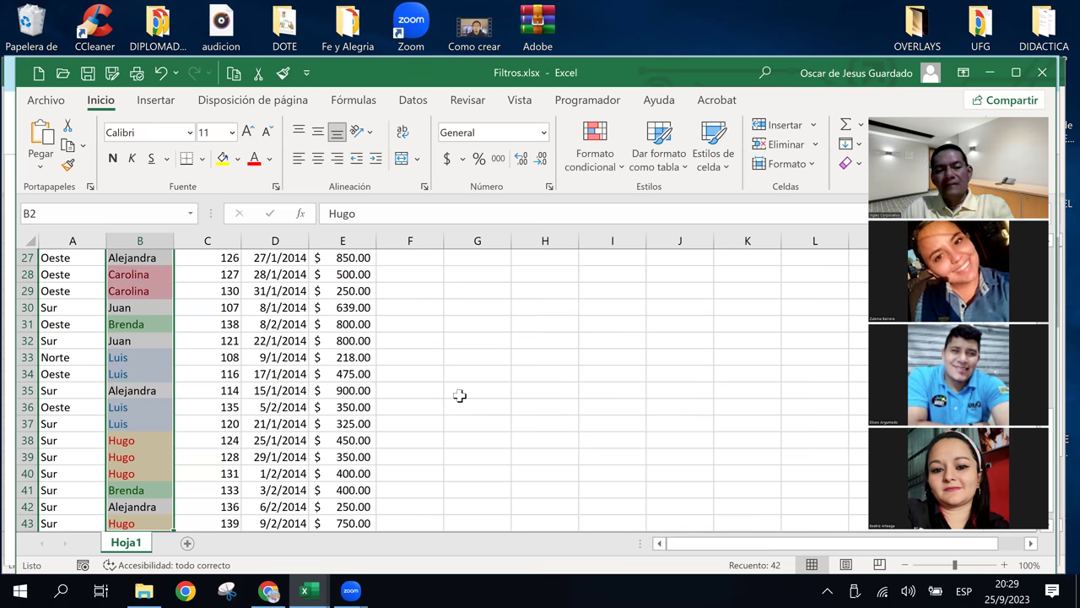
# Check the remaining unformatted cells and reselect the seller names B2:B43.
pyautogui.scroll(3, 459, 395)
pyautogui.scroll(-1, 459, 395)
pyautogui.scroll(-1, 459, 394)
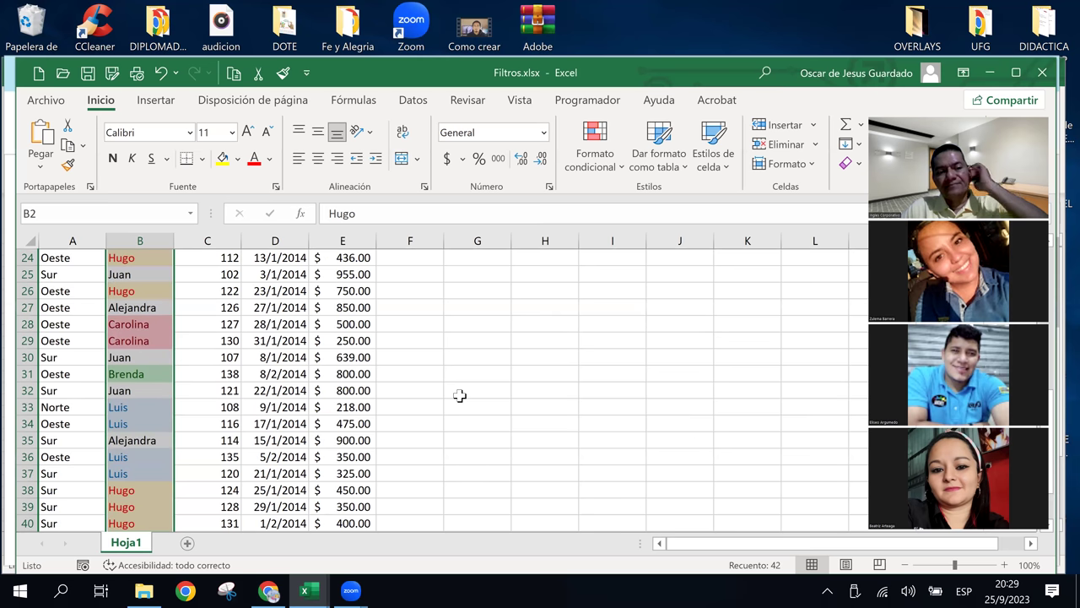
pyautogui.click(124, 312)
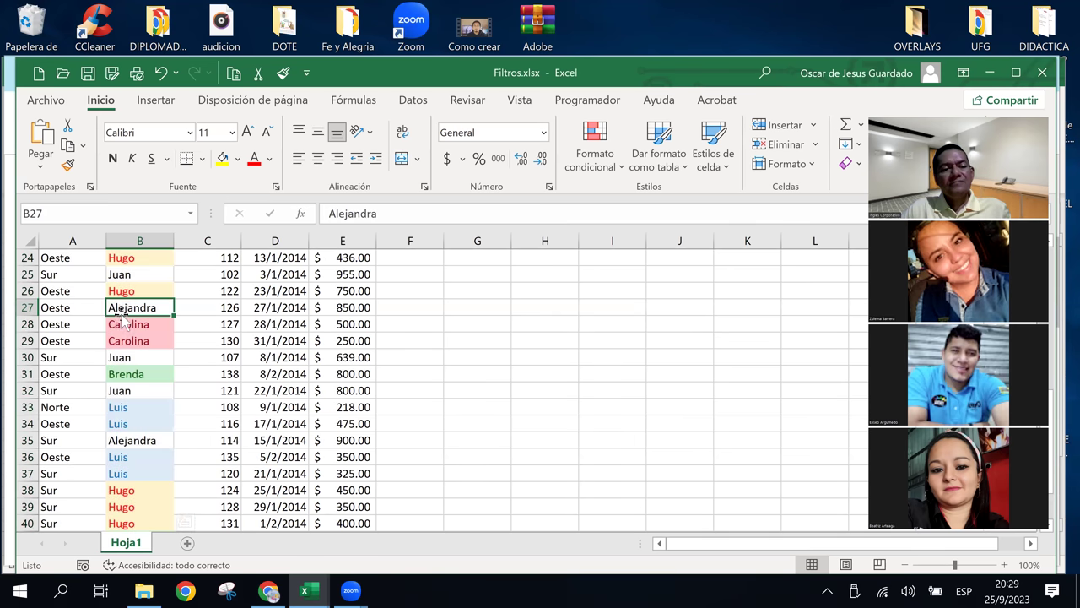
pyautogui.click(131, 257)
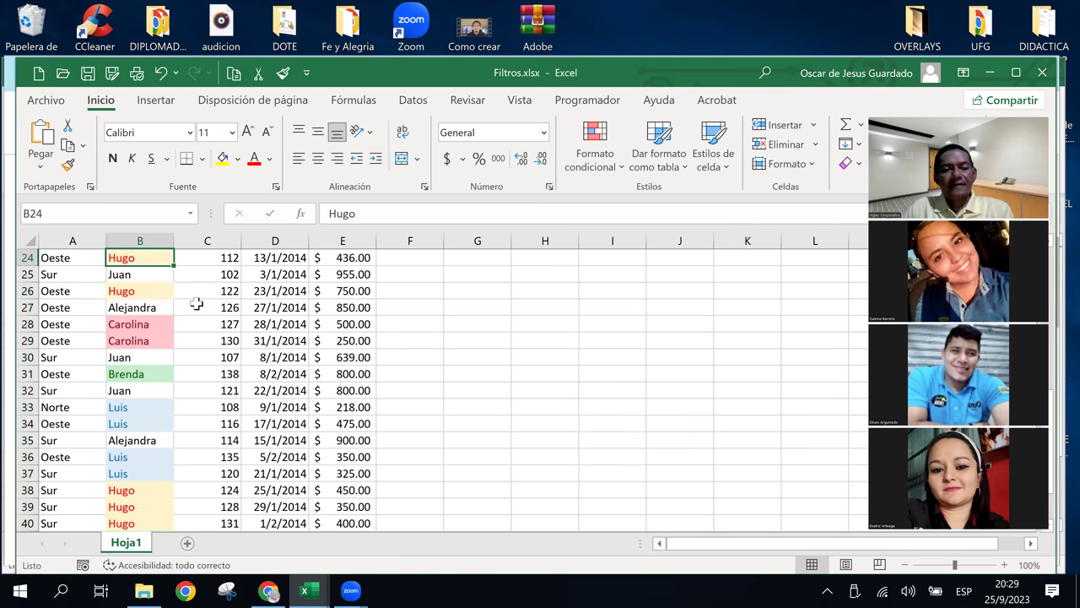
pyautogui.hotkey('ctrl', 'Up')
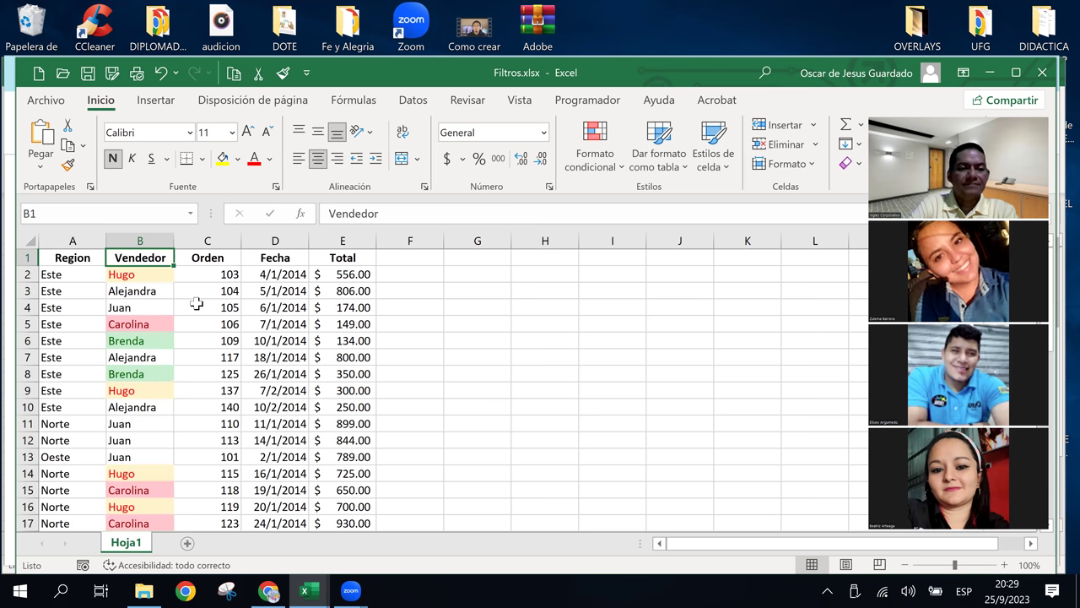
pyautogui.press('Down')
pyautogui.hotkey('ctrl', 'shift', 'Down')
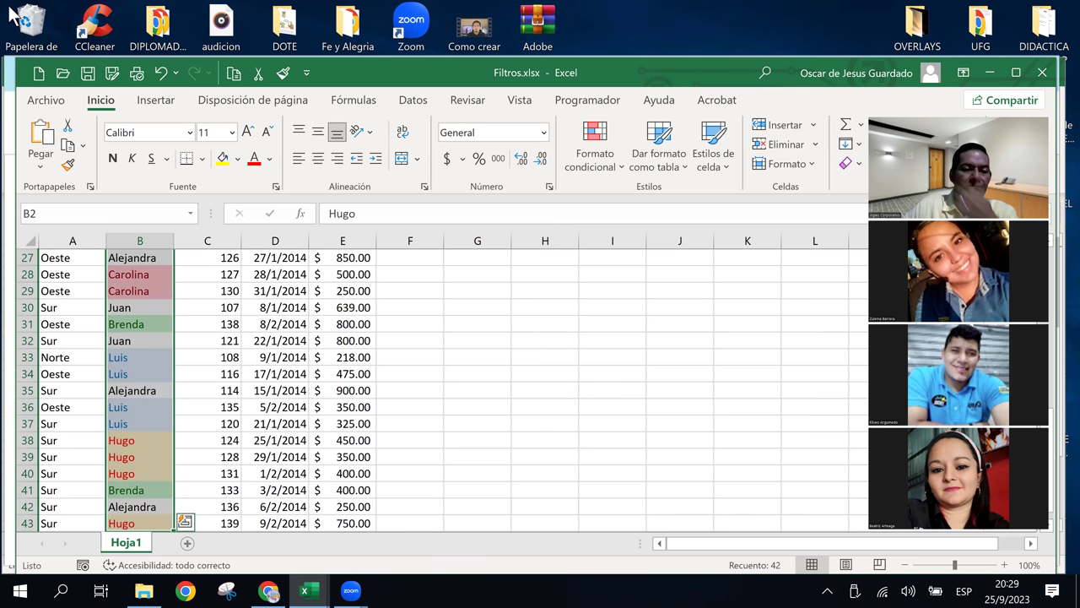
# Start an 'Es igual a' highlight rule for Alejandra.
pyautogui.click(599, 173)
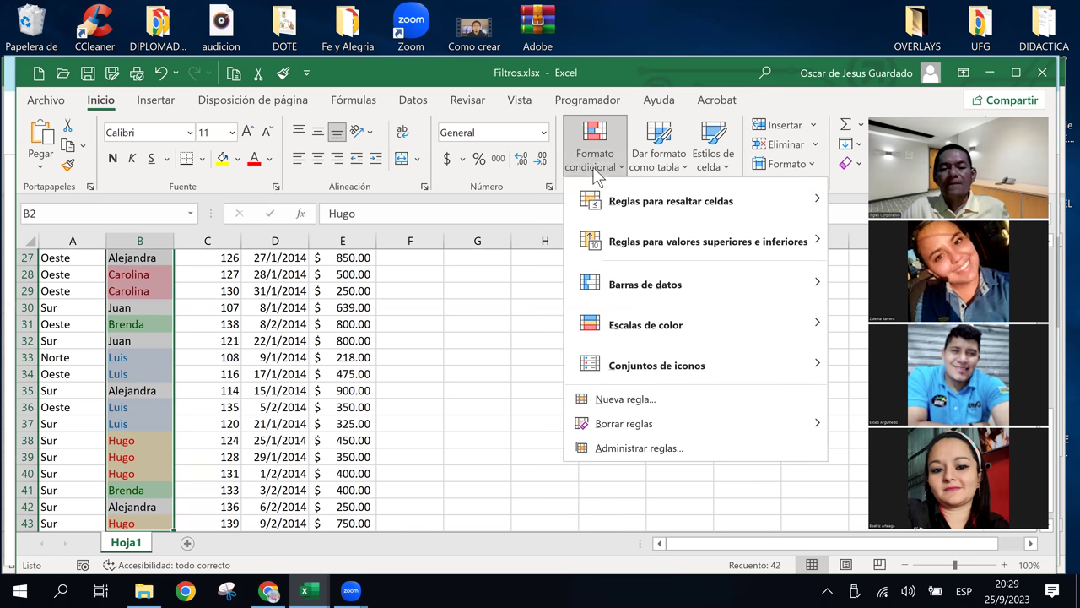
pyautogui.moveTo(682, 204)
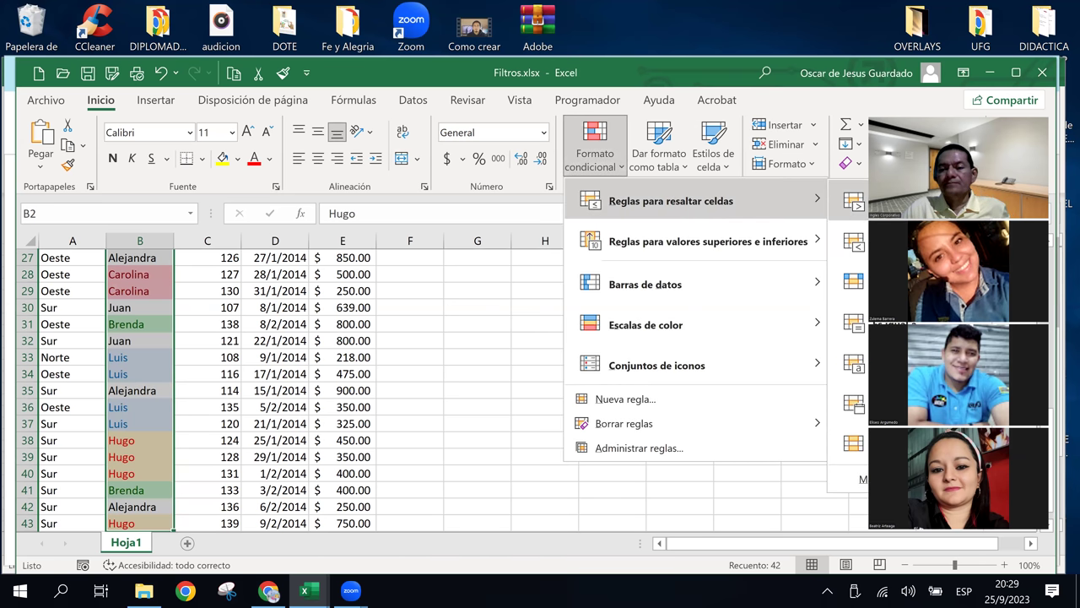
pyautogui.click(877, 322)
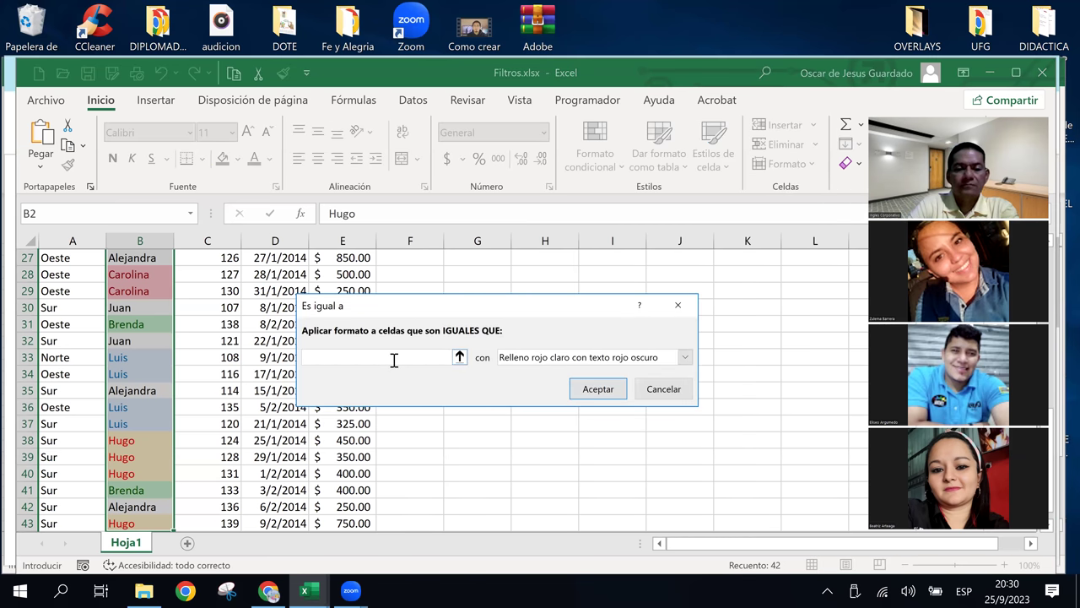
pyautogui.write('Alejand')
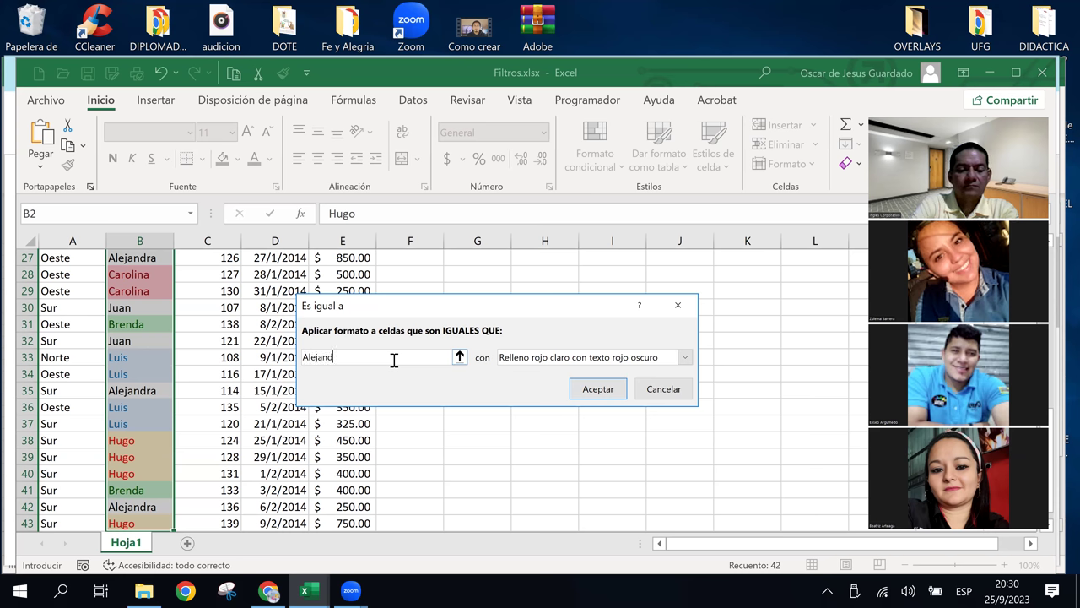
pyautogui.write('ra')
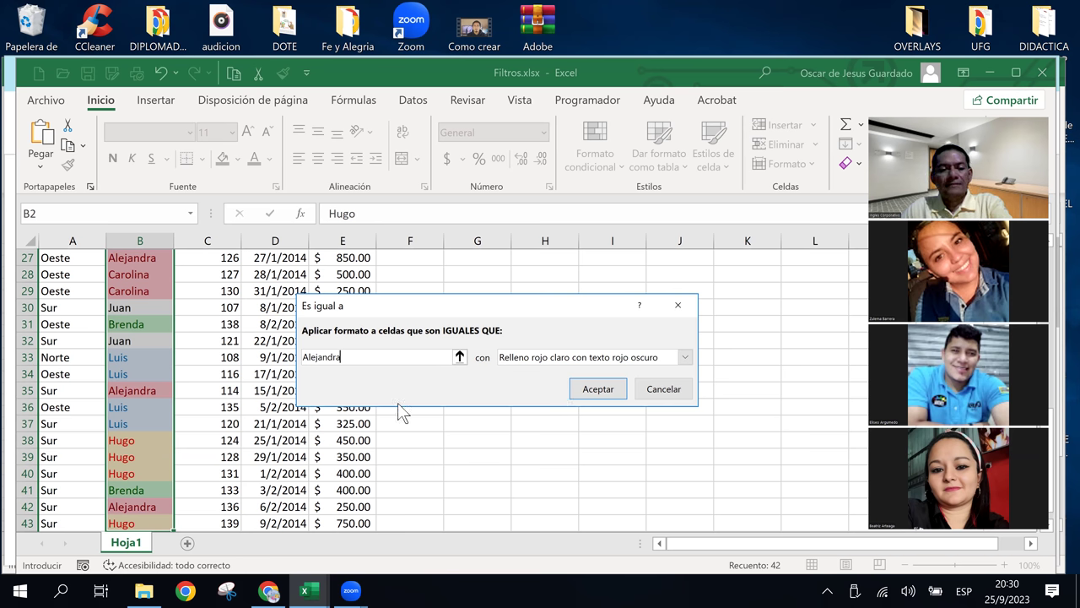
pyautogui.click(682, 361)
# Give the Alejandra rule a custom pale yellow fill and apply it.
pyautogui.click(541, 448)
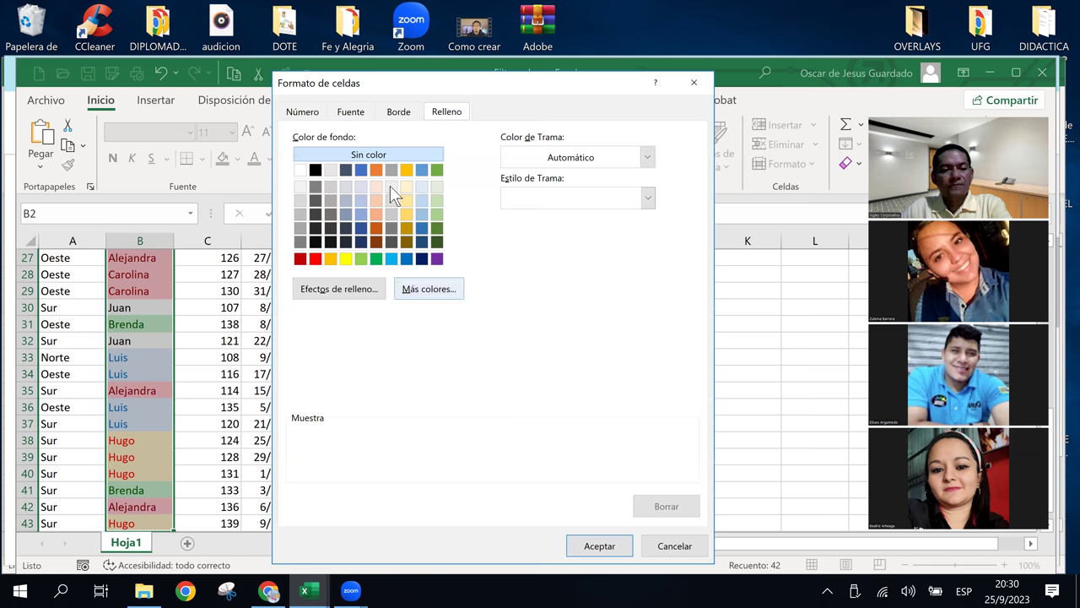
pyautogui.click(381, 260)
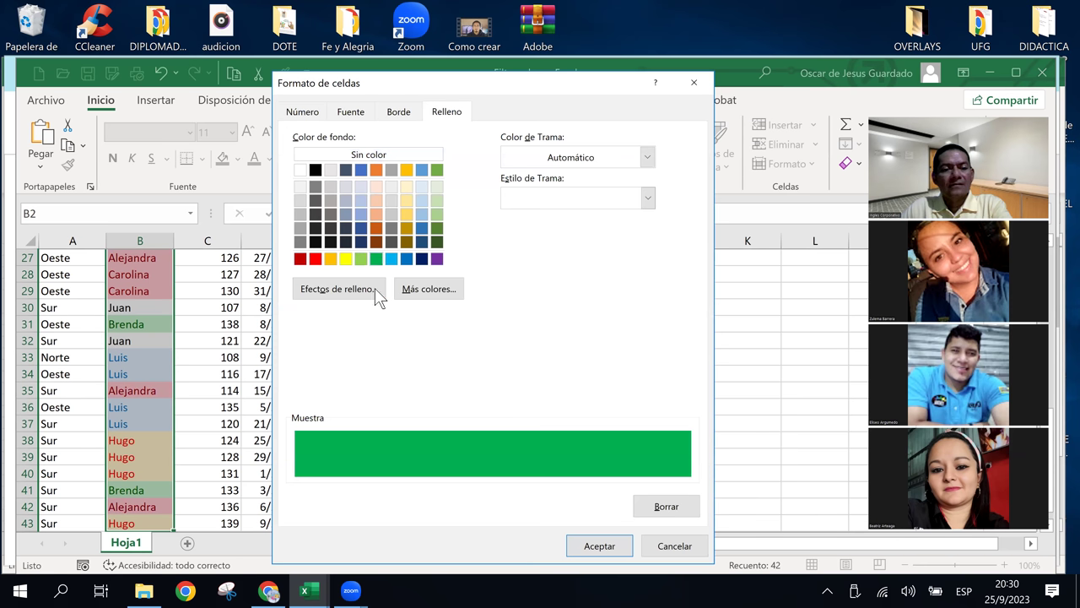
pyautogui.click(420, 289)
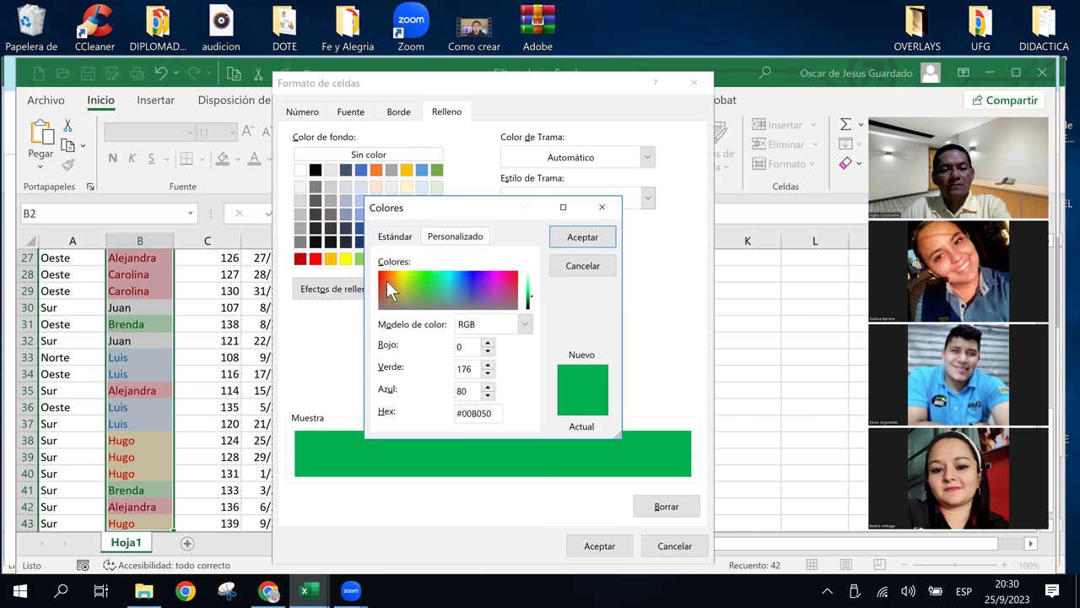
pyautogui.click(403, 282)
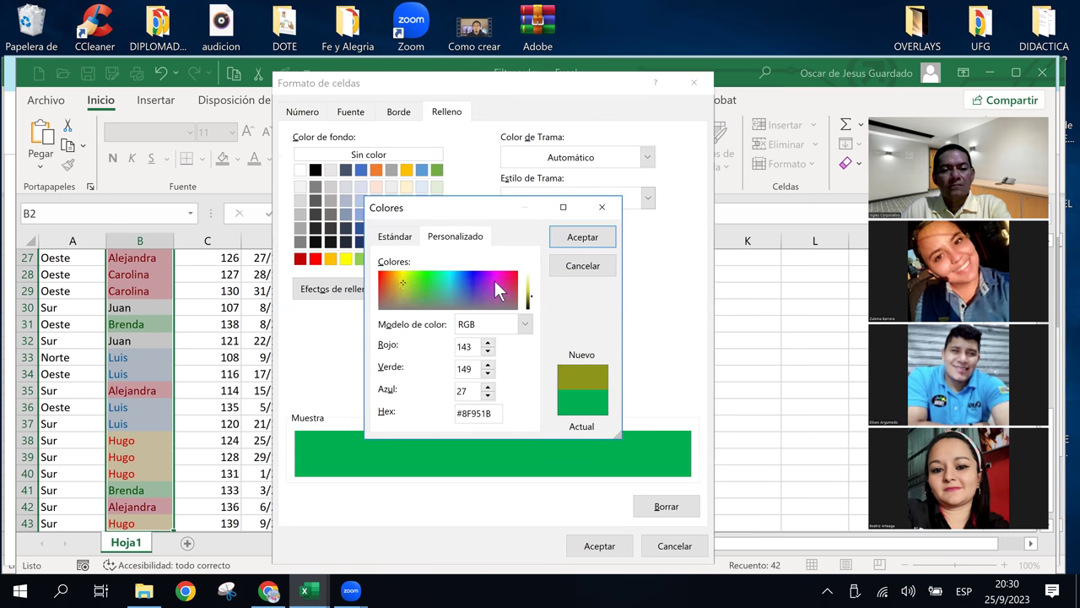
pyautogui.moveTo(533, 291); pyautogui.dragTo(528, 280)
pyautogui.click(572, 239)
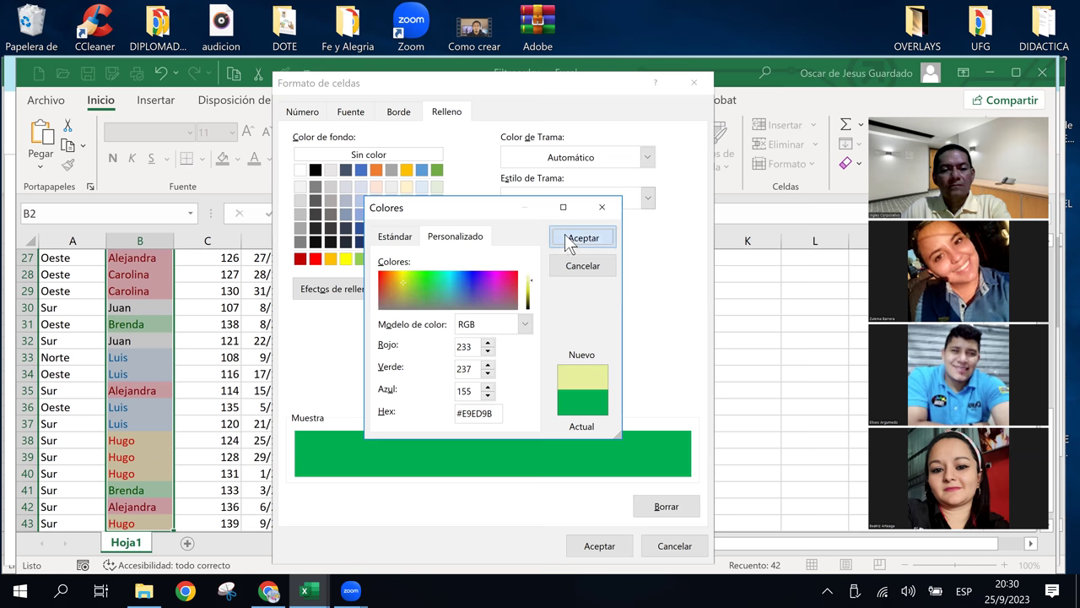
pyautogui.click(623, 543)
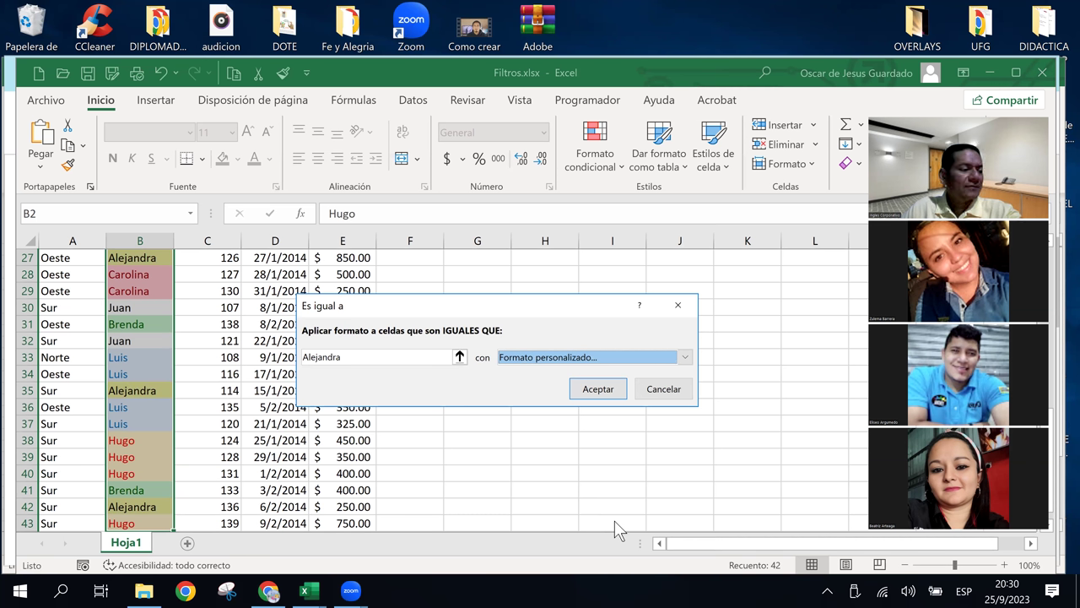
pyautogui.click(589, 393)
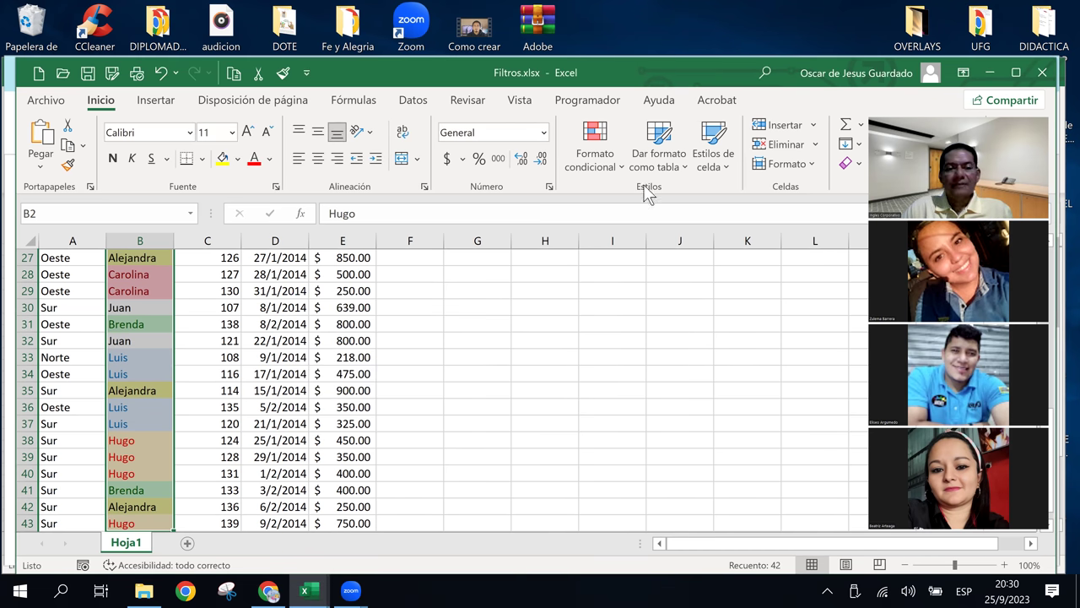
# Start an 'Es igual a' highlight rule with the value Juan.
pyautogui.click(597, 154)
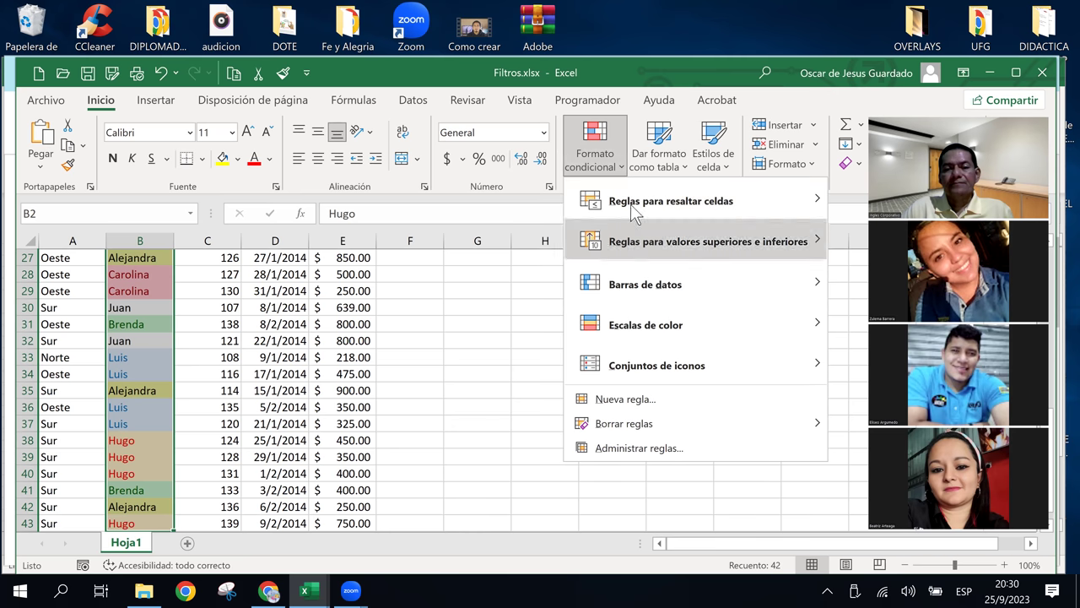
pyautogui.moveTo(635, 211)
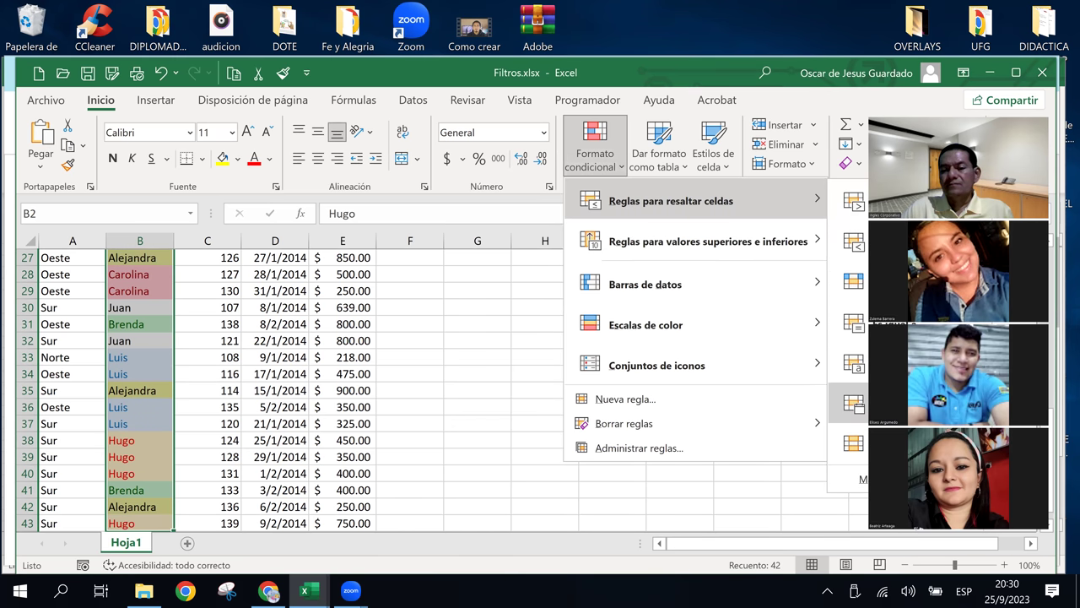
pyautogui.click(853, 323)
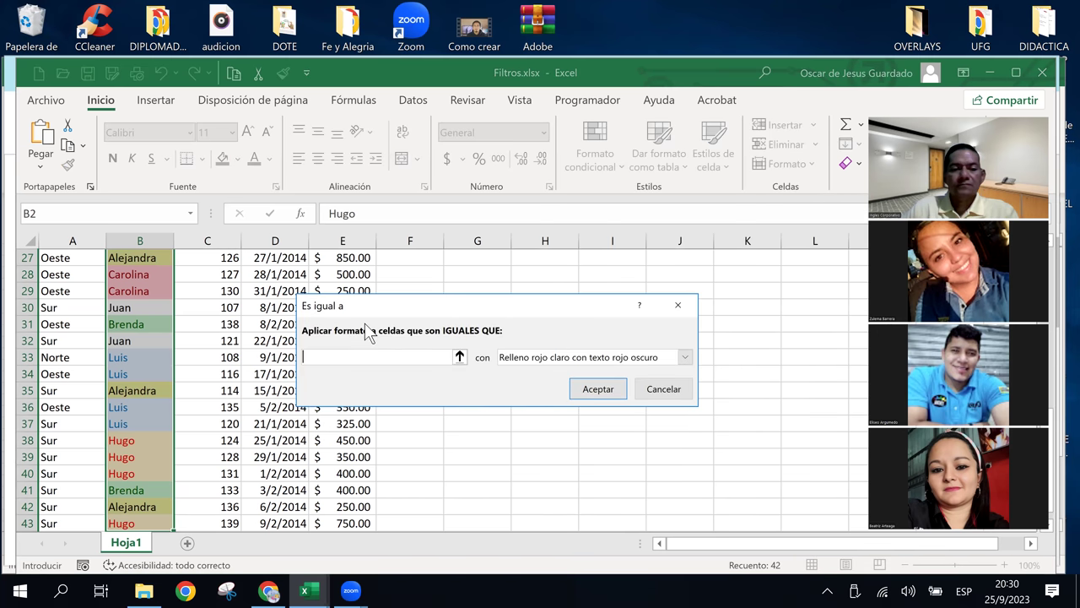
pyautogui.write('Jua')
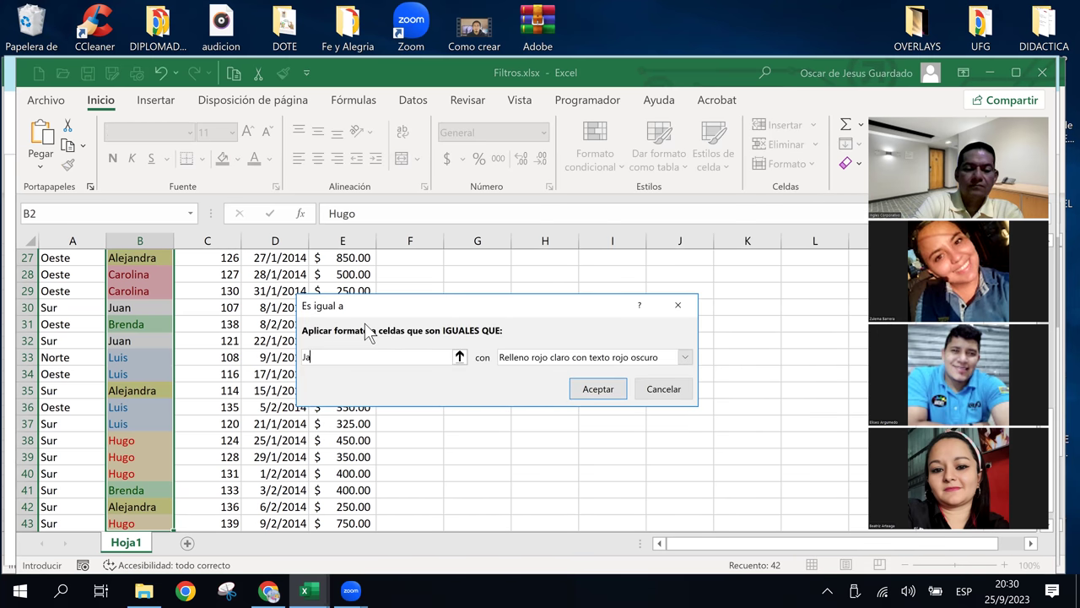
pyautogui.write('n')
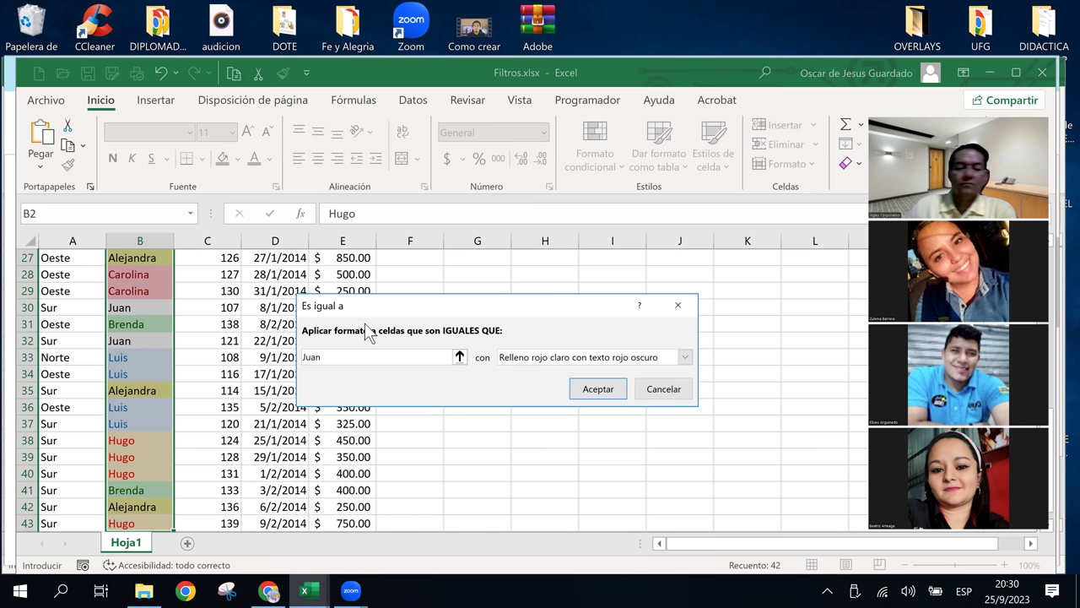
pyautogui.press('BackSpace')
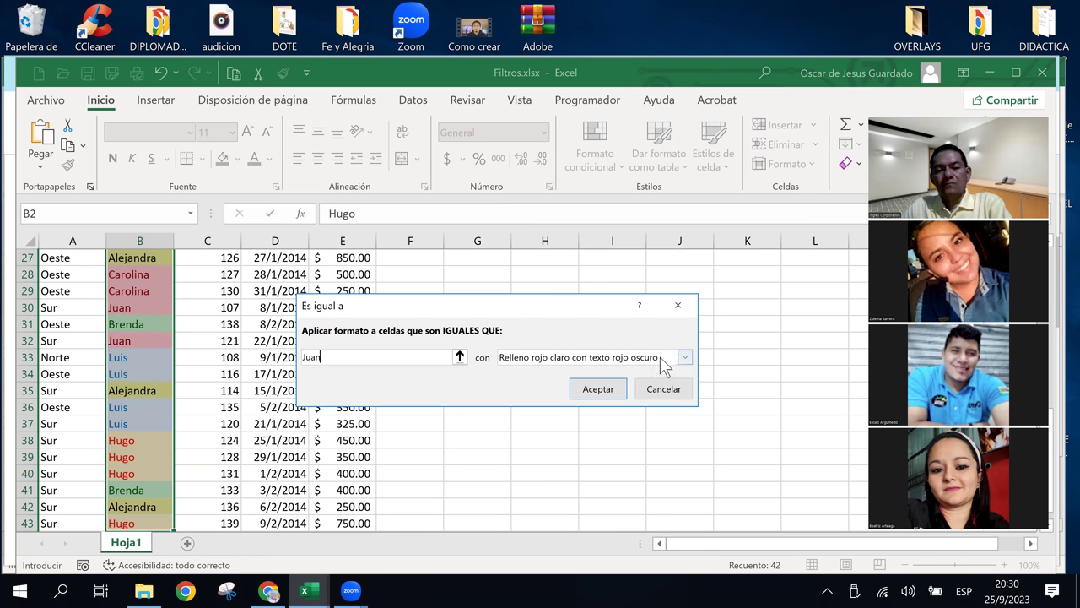
pyautogui.click(684, 357)
# Give the Juan rule a custom dark blue fill with white font and apply it.
pyautogui.click(585, 447)
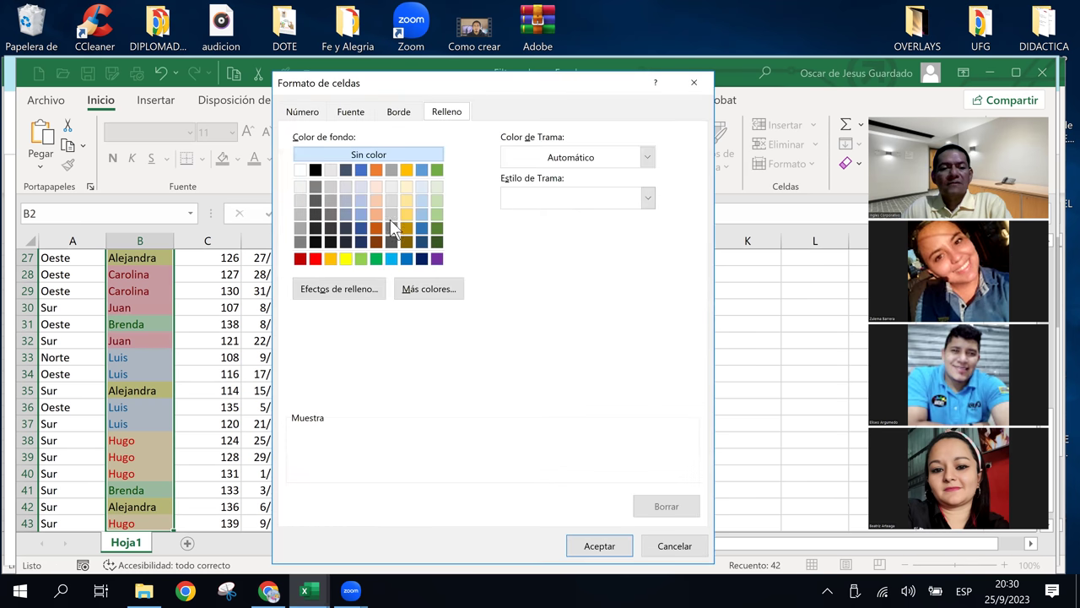
pyautogui.click(299, 171)
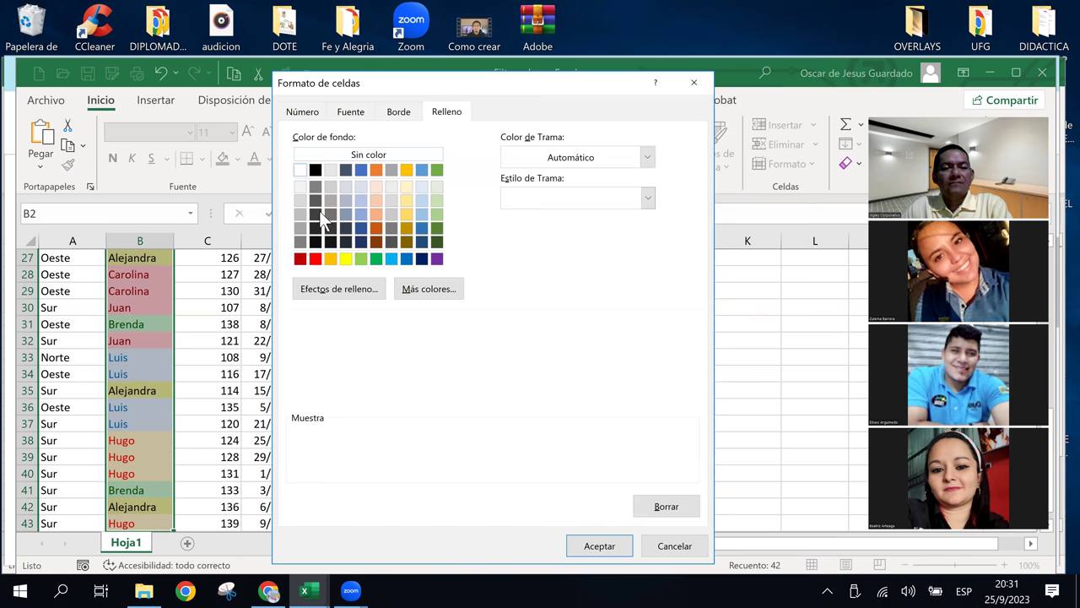
pyautogui.click(420, 259)
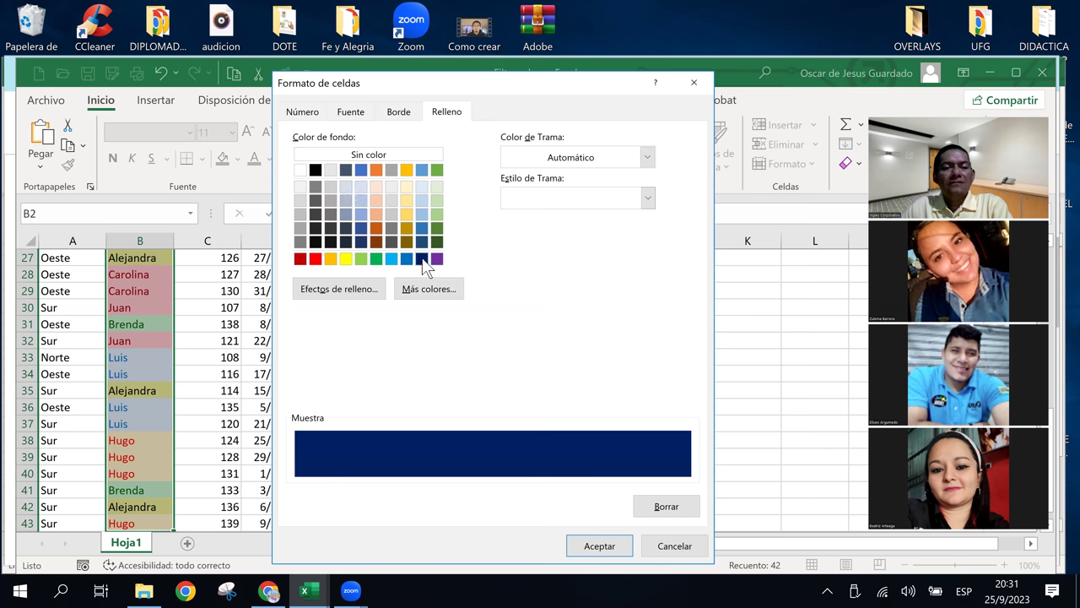
pyautogui.click(351, 113)
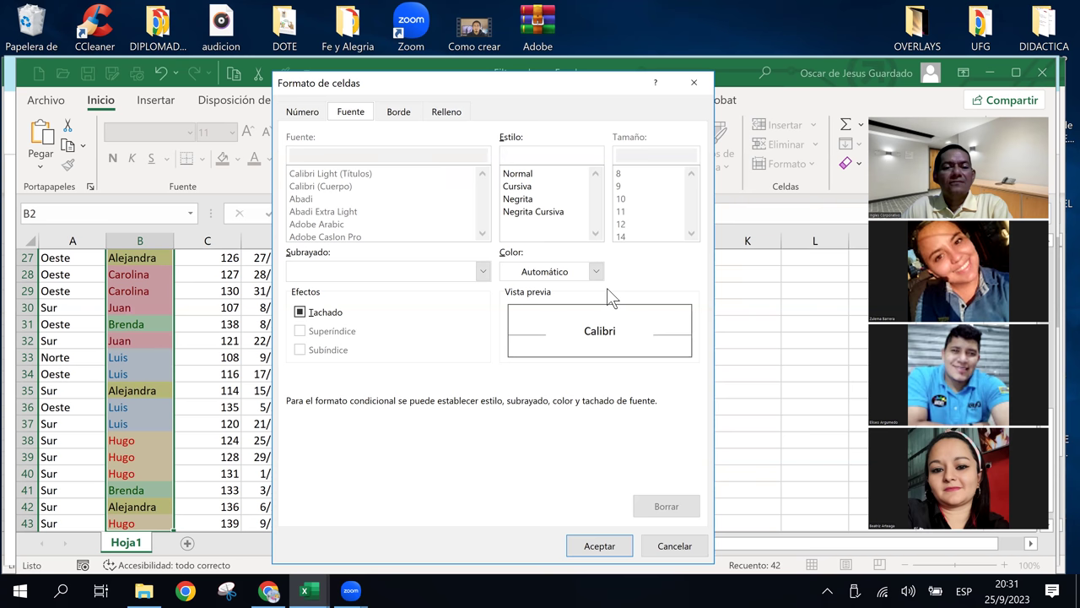
pyautogui.click(594, 270)
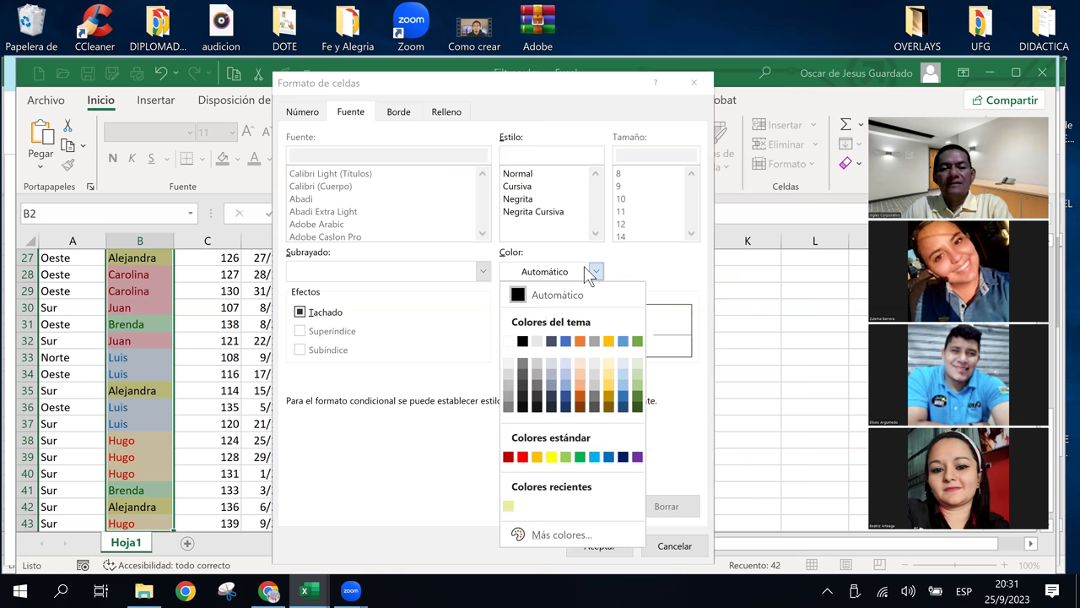
pyautogui.click(510, 341)
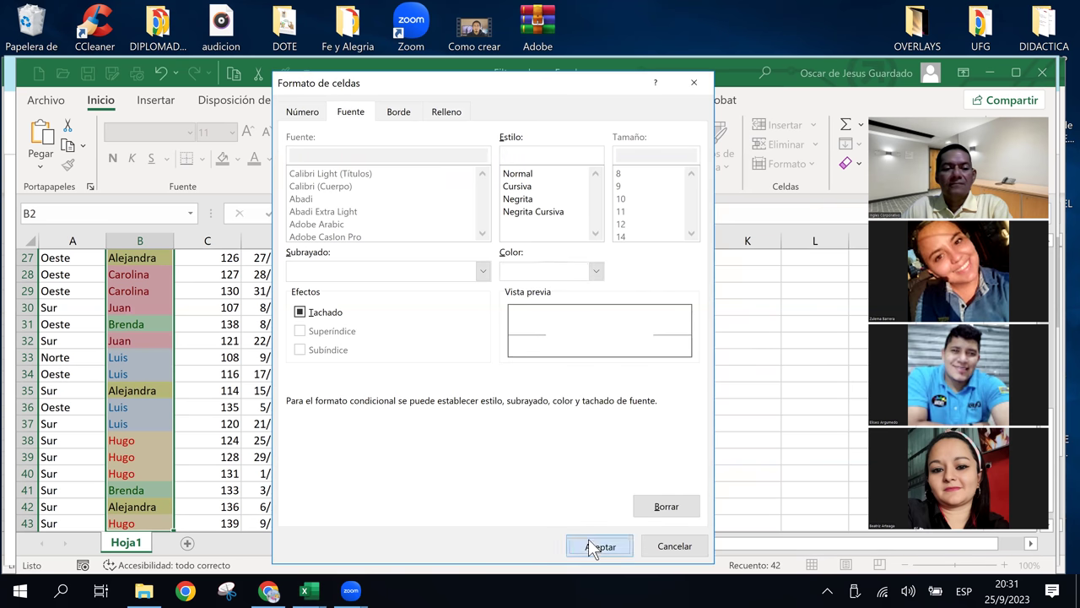
pyautogui.click(588, 545)
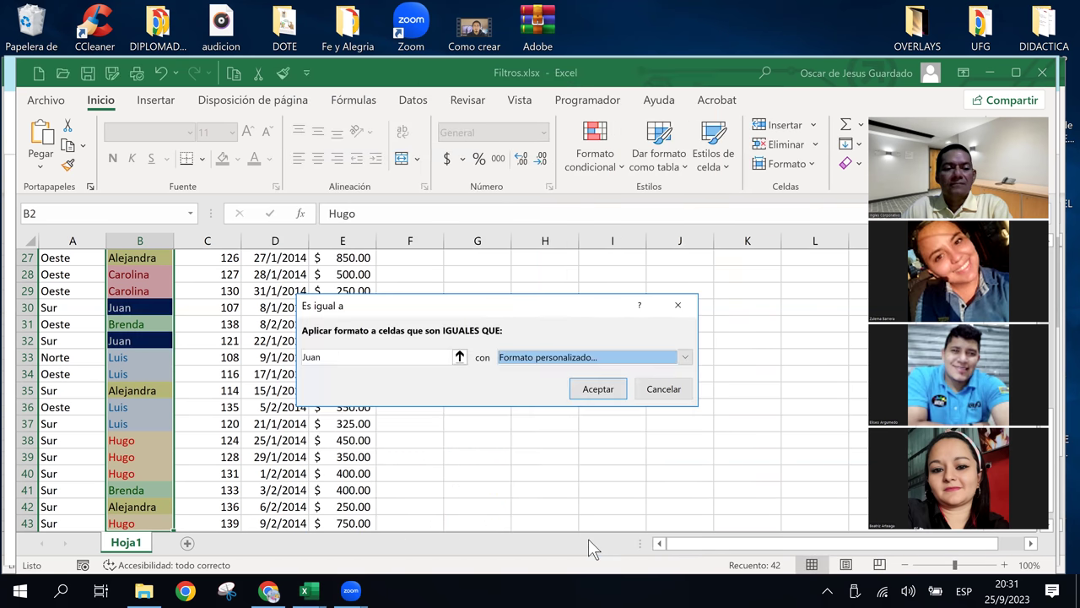
pyautogui.click(597, 389)
pyautogui.click(537, 390)
# Select the Vendedor header cell B1 and turn on Filtro for the Region-to-Total headers.
pyautogui.scroll(5, 363, 420)
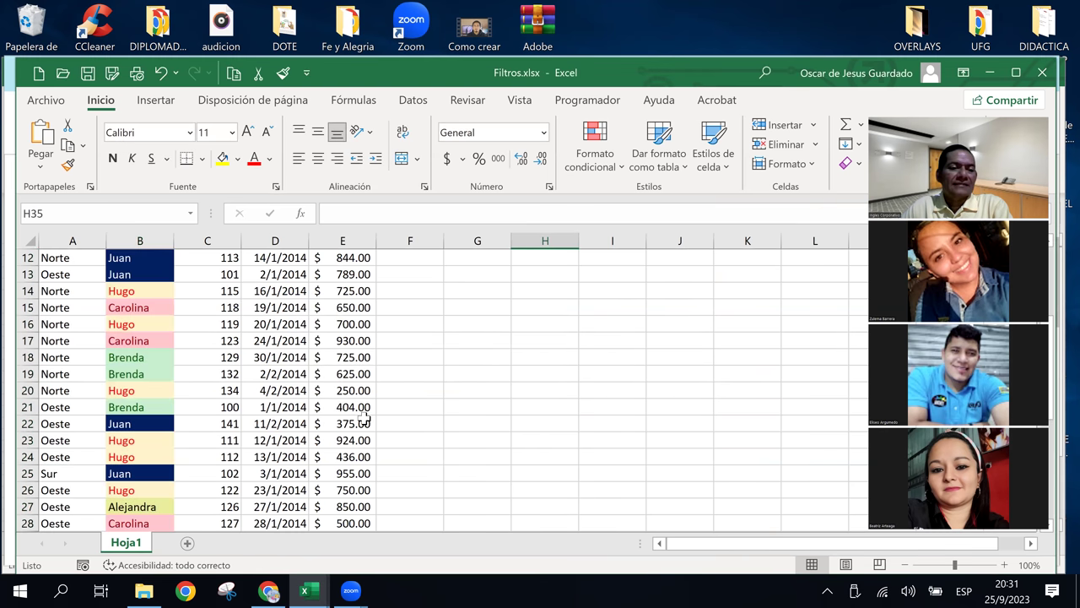
pyautogui.scroll(4, 363, 420)
pyautogui.scroll(-5, 363, 419)
pyautogui.scroll(-1, 363, 420)
pyautogui.scroll(6, 362, 420)
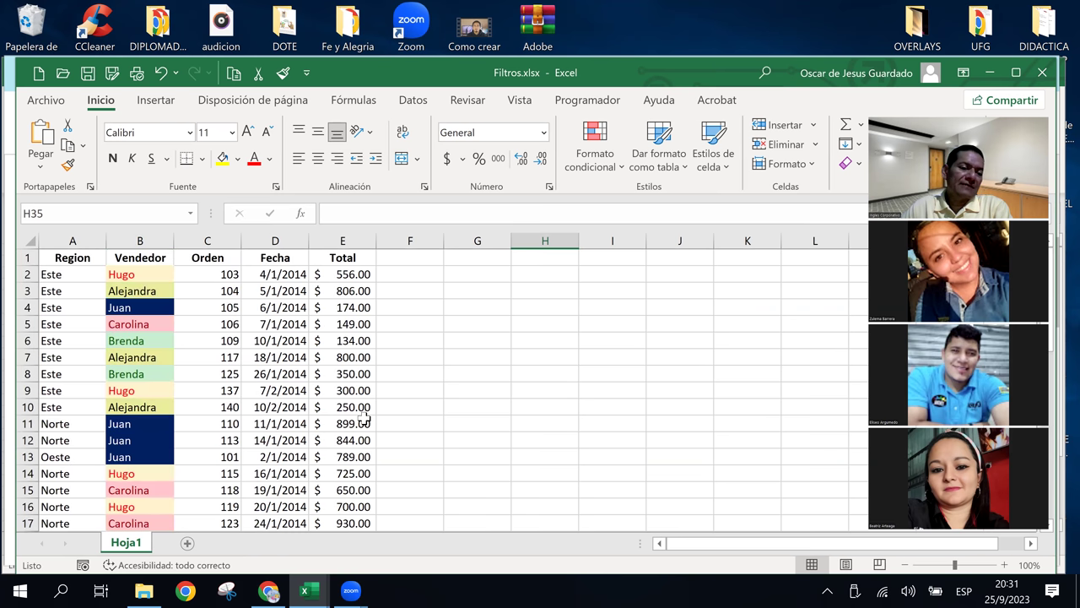
pyautogui.click(126, 274)
pyautogui.click(133, 260)
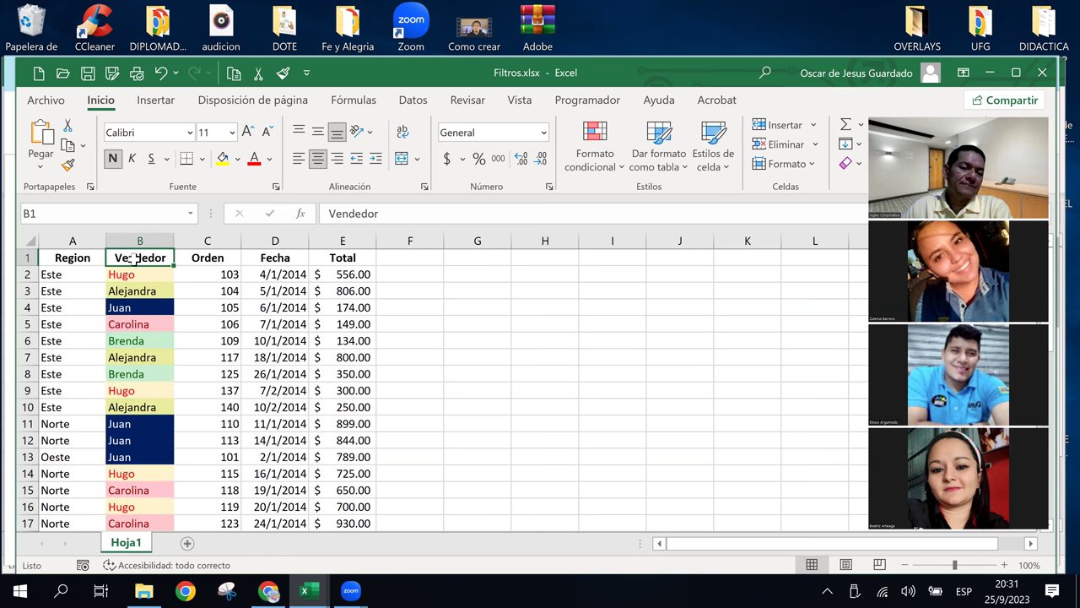
pyautogui.click(413, 99)
pyautogui.click(427, 144)
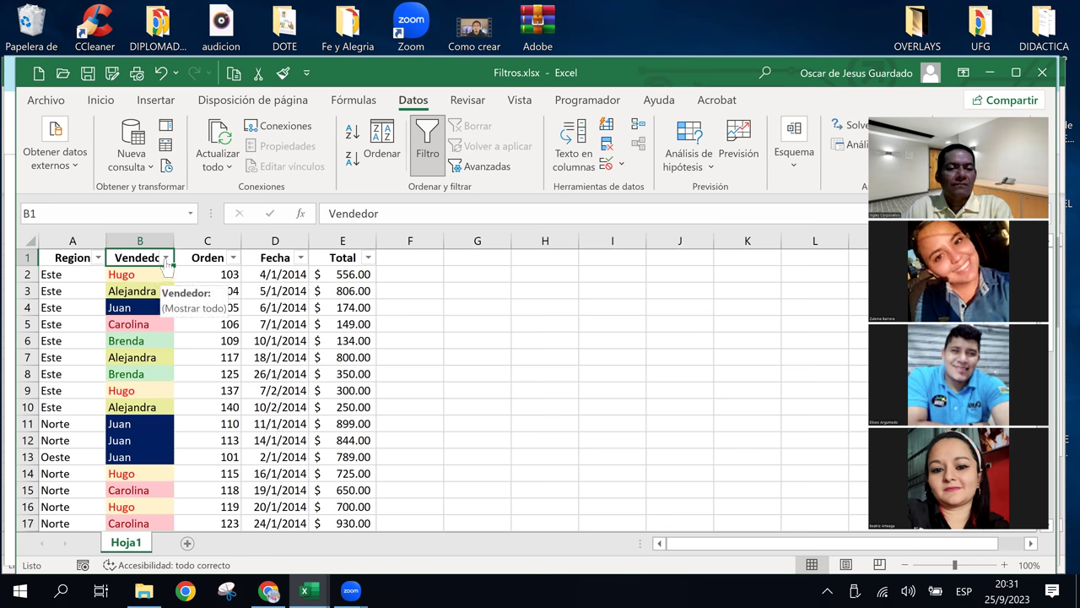
# Filter the Vendedor column by dark blue cell colour to show Juan's 8 of 42 rows.
pyautogui.click(165, 259)
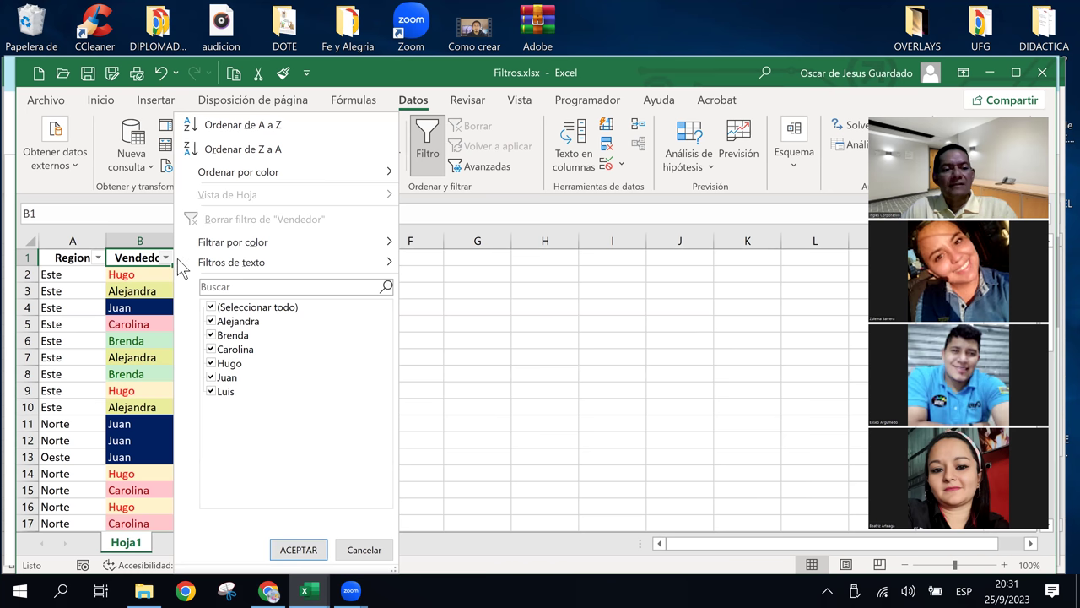
pyautogui.moveTo(229, 266)
pyautogui.moveTo(288, 245)
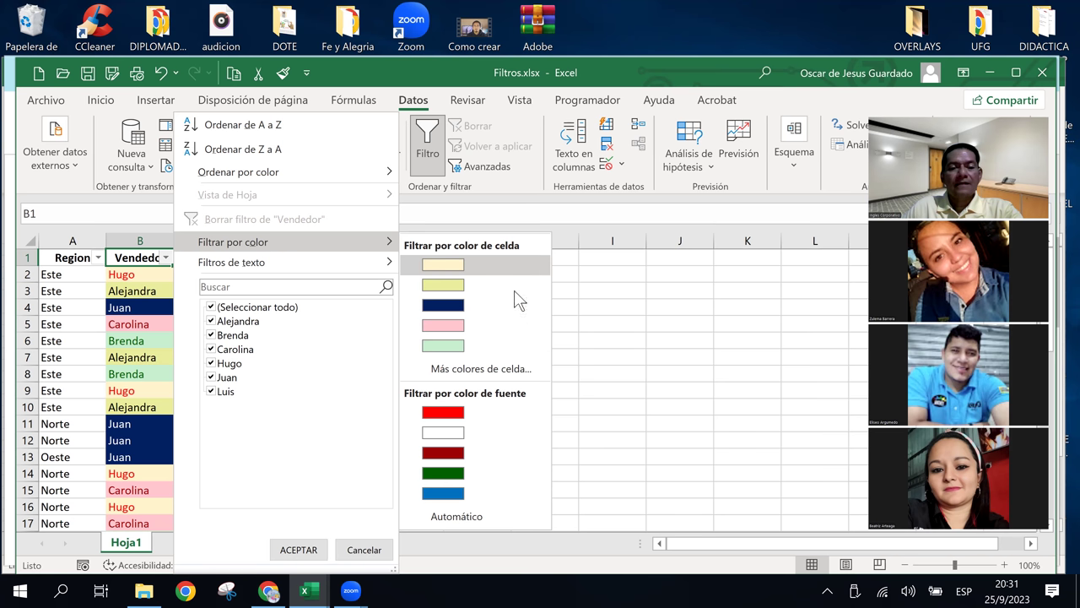
pyautogui.click(462, 303)
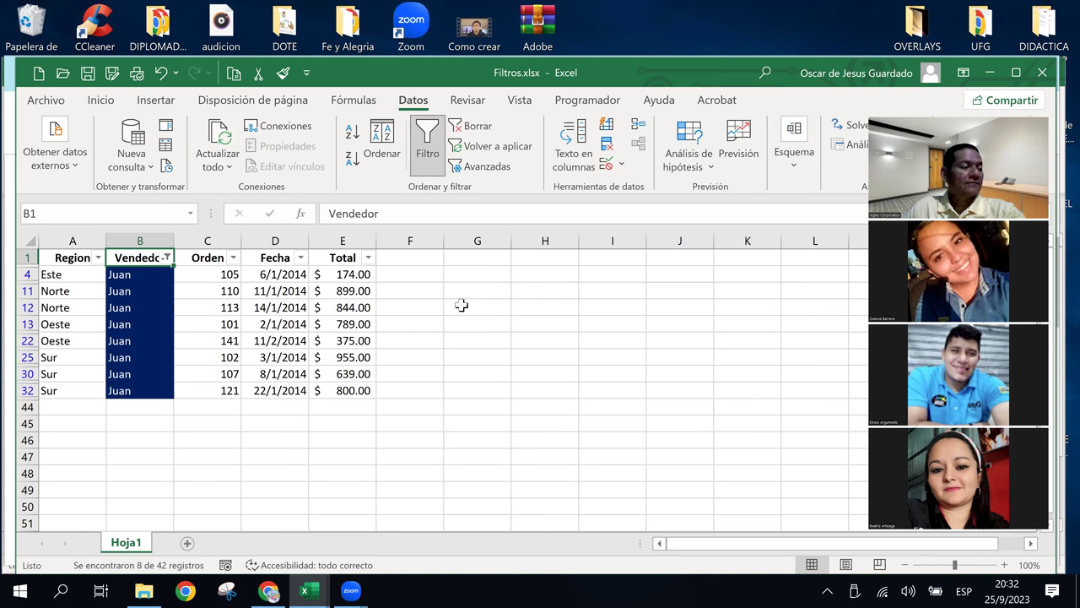
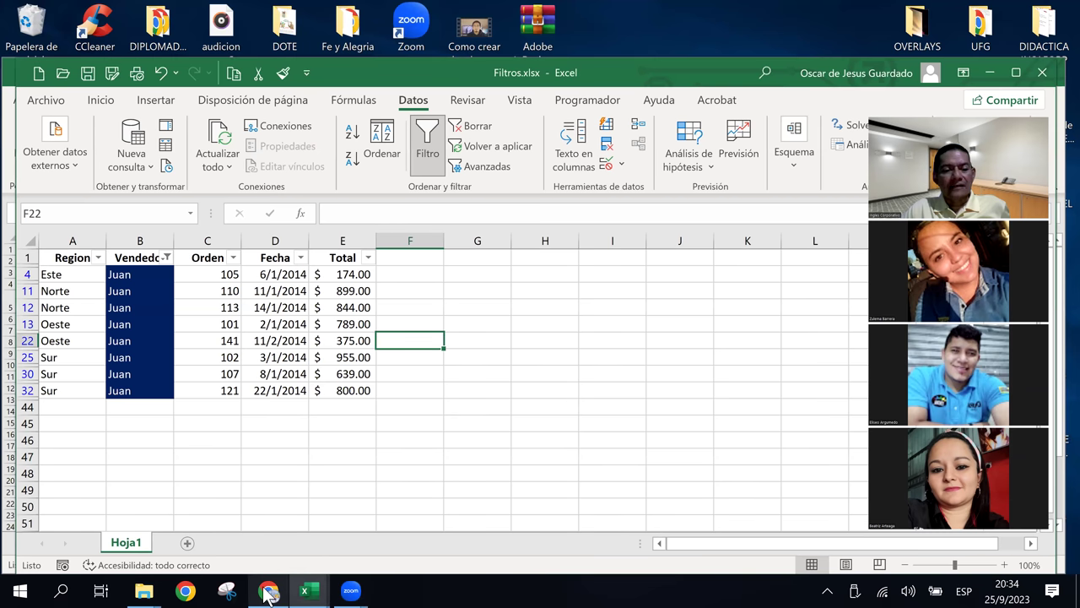
# Review the sample filter table in the Excel manual PDF.
pyautogui.click(269, 595)
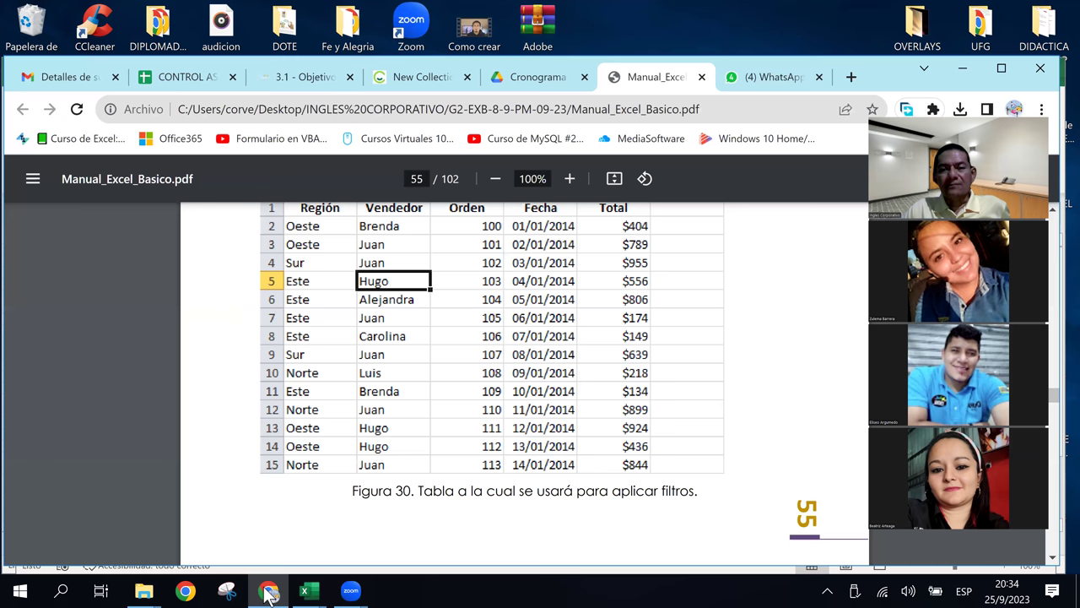
pyautogui.click(763, 77)
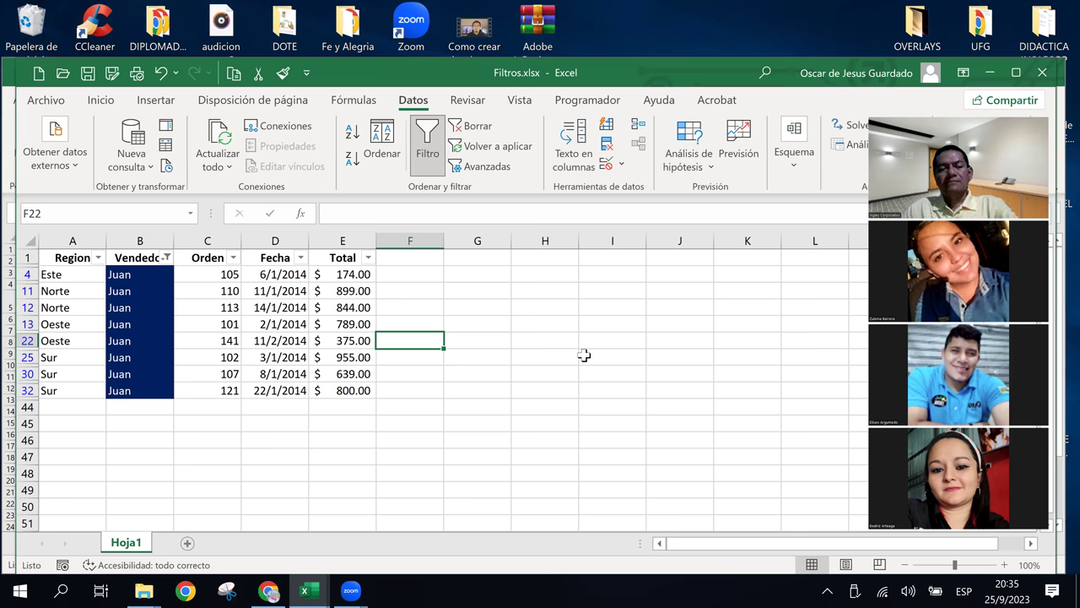
pyautogui.click(529, 345)
pyautogui.click(351, 321)
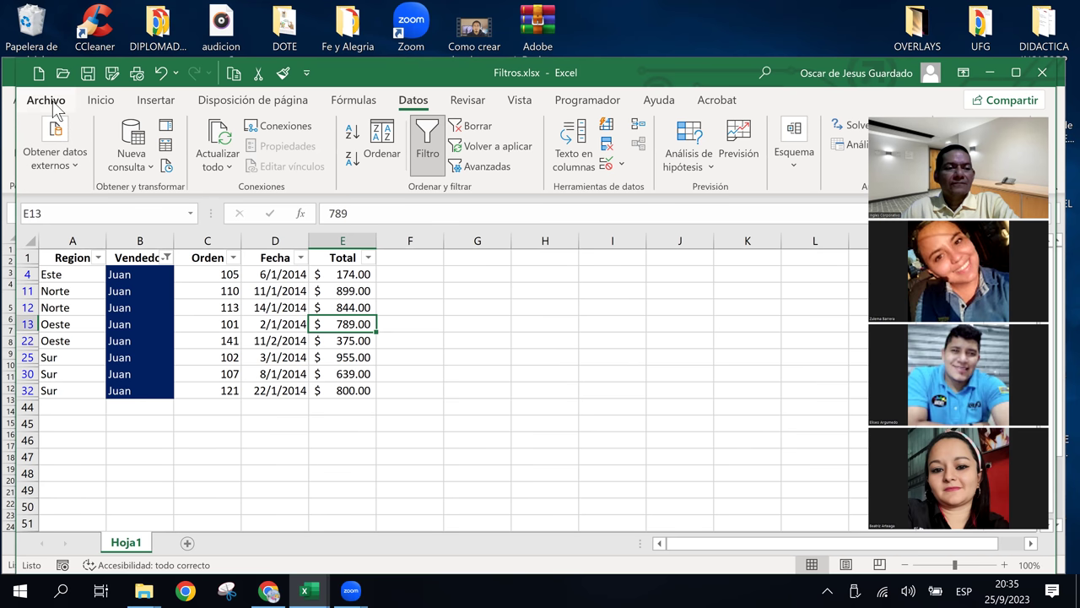
# Open MOVIMIENTOS BANCARIOS.xlsx from recent workbooks and maximize its window.
pyautogui.click(49, 100)
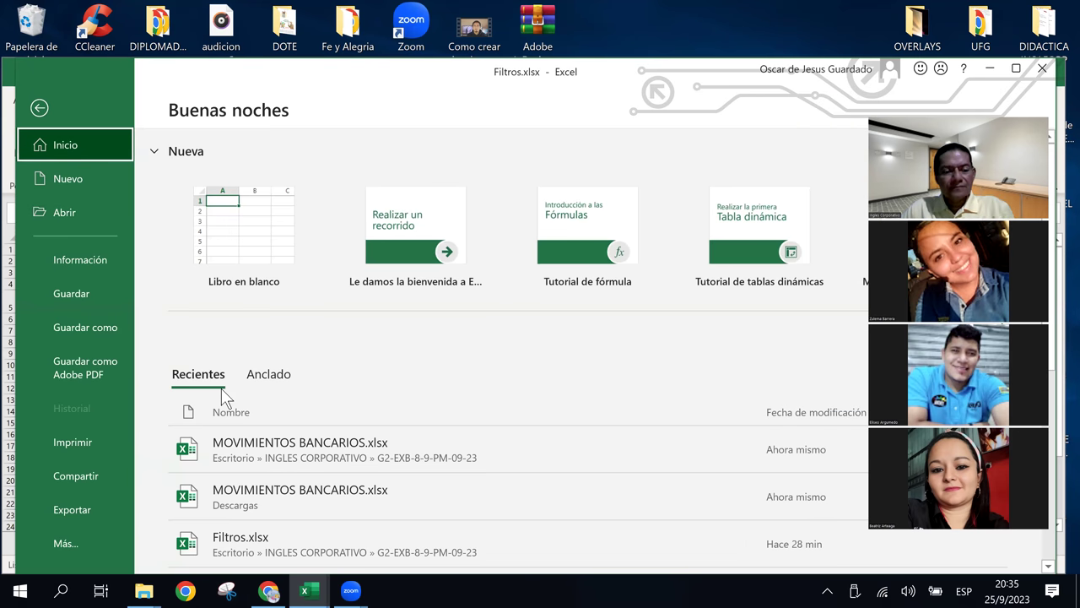
pyautogui.click(323, 440)
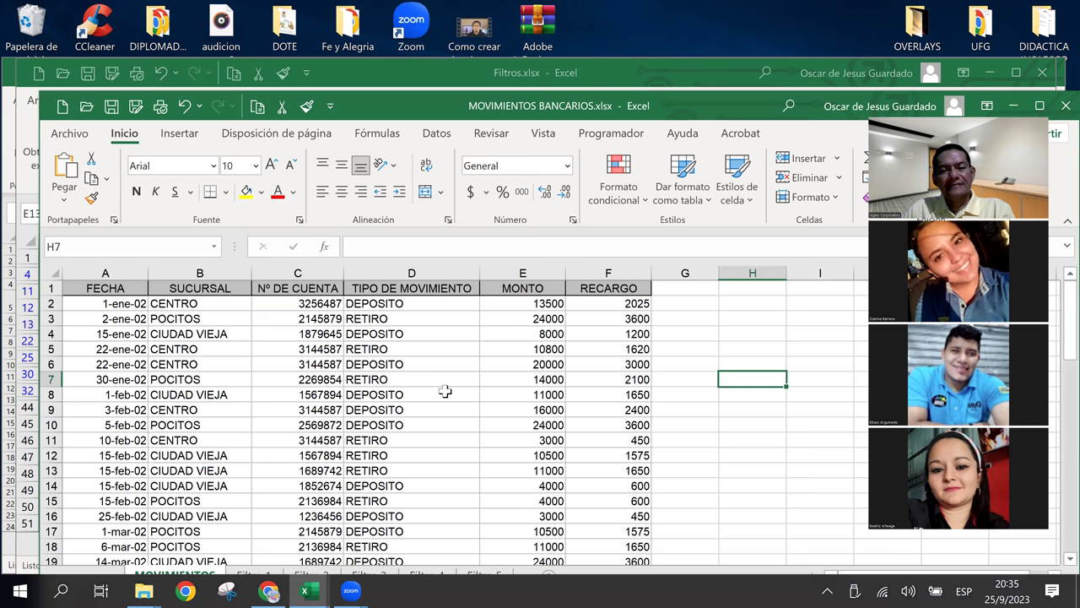
pyautogui.click(445, 390)
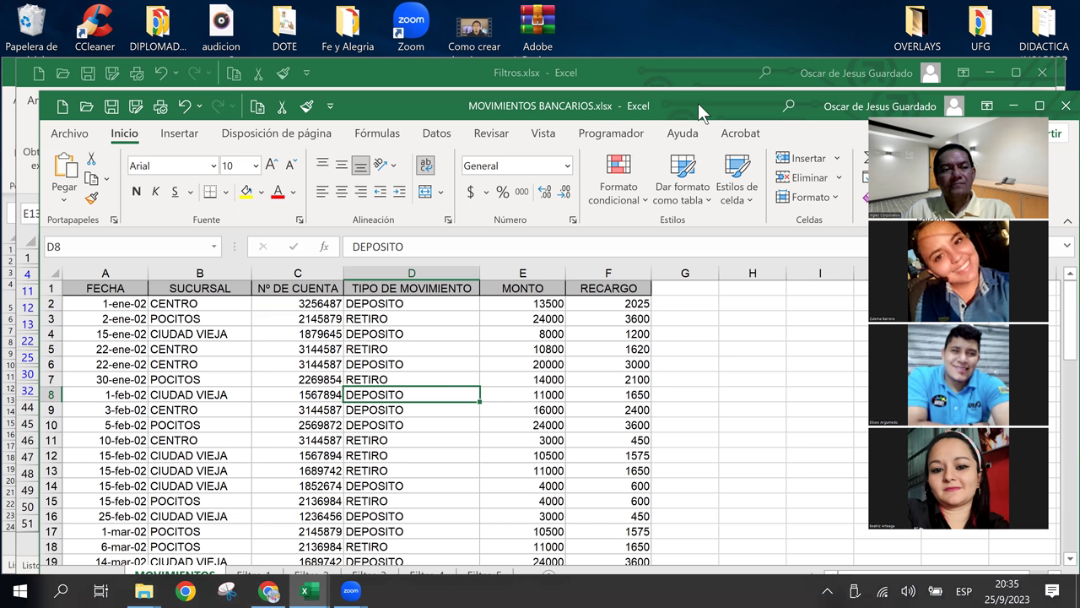
pyautogui.doubleClick(697, 103)
# Select the MONTO and RECARGO amounts from E2 down to the last data row.
pyautogui.click(561, 400)
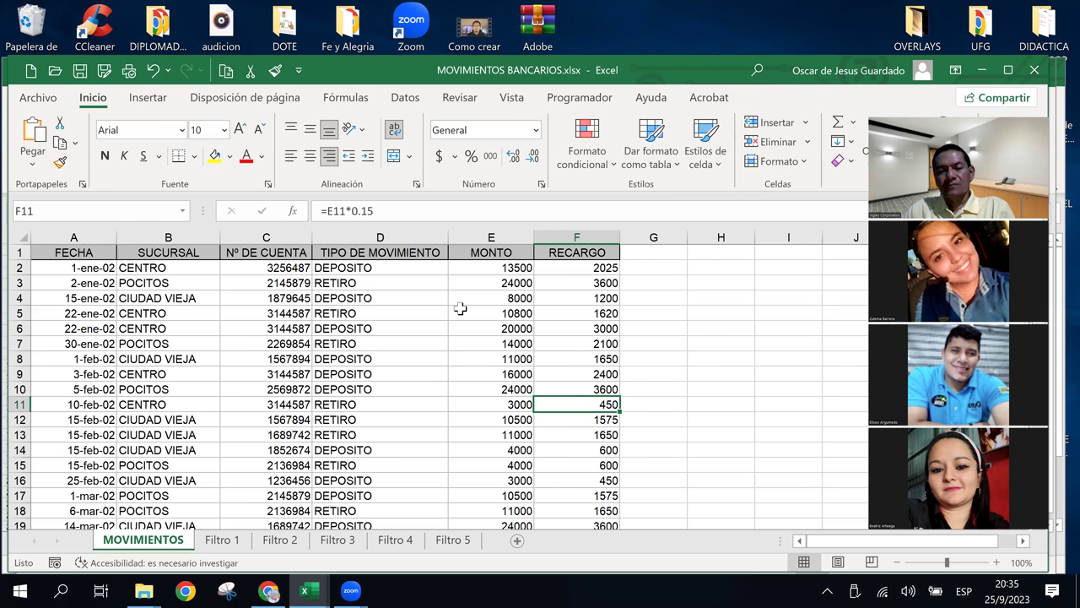
pyautogui.click(460, 310)
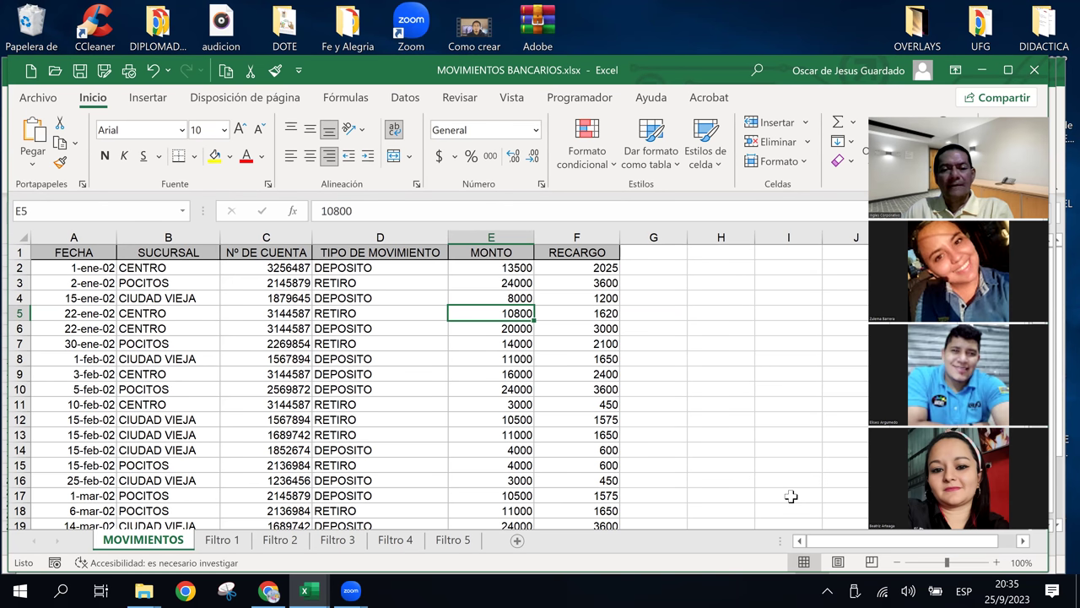
pyautogui.click(271, 317)
pyautogui.click(505, 331)
pyautogui.click(491, 297)
pyautogui.click(492, 269)
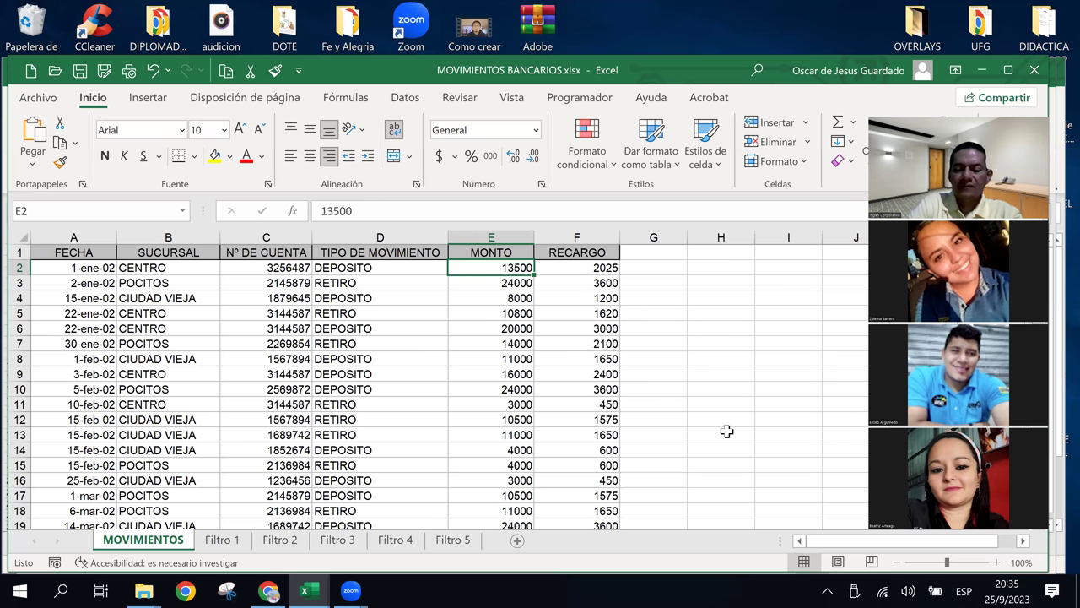
pyautogui.hotkey('shift', 'Right')
pyautogui.hotkey('ctrl', 'shift', 'Down')
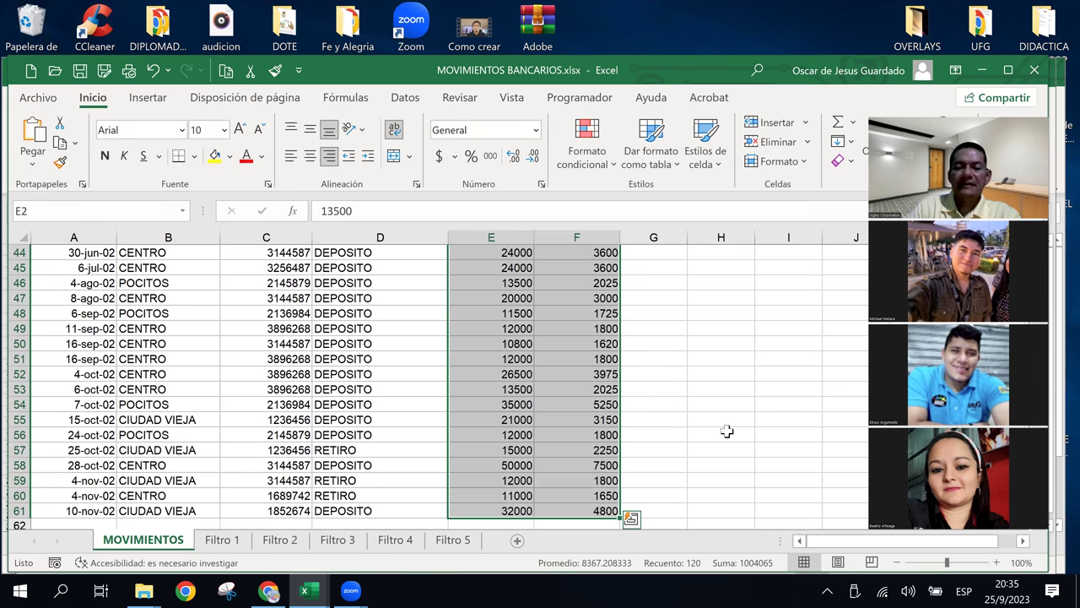
# Apply the Contabilidad accounting format to the selected MONTO and RECARGO amounts.
pyautogui.click(439, 156)
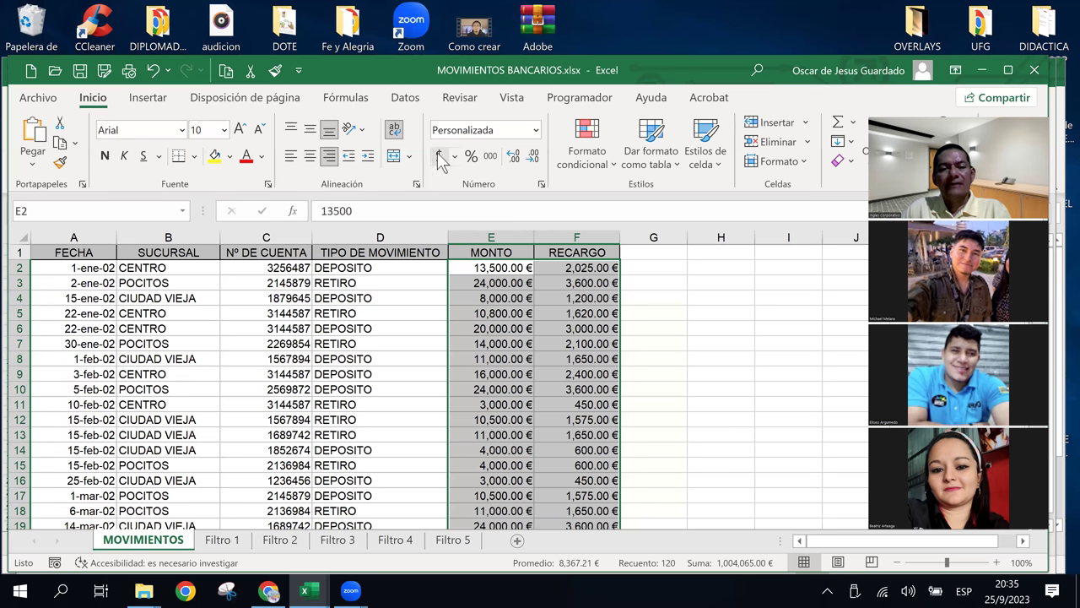
pyautogui.click(521, 130)
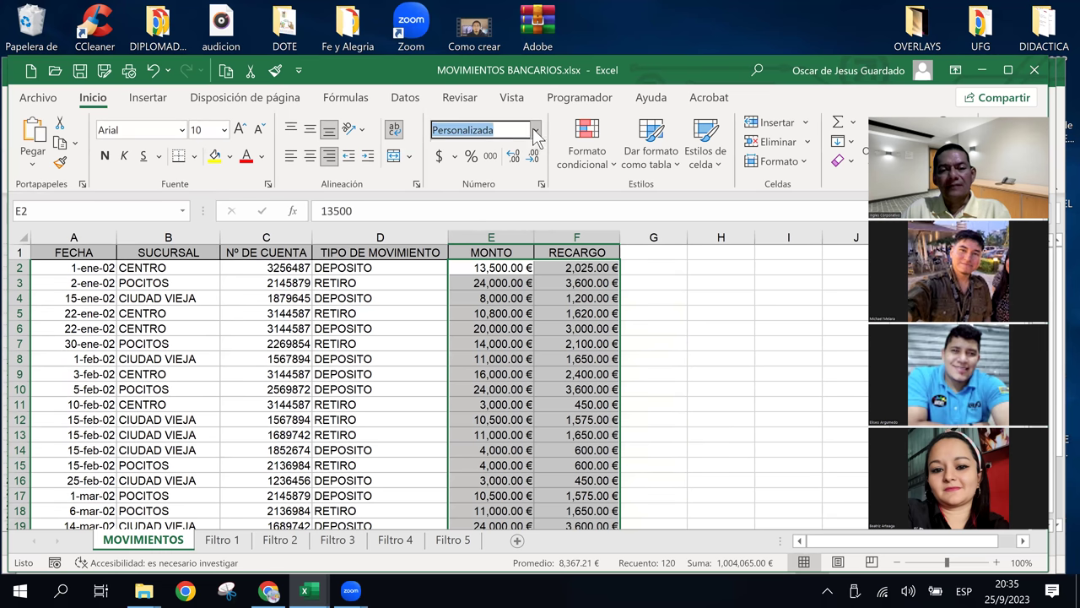
pyautogui.click(535, 129)
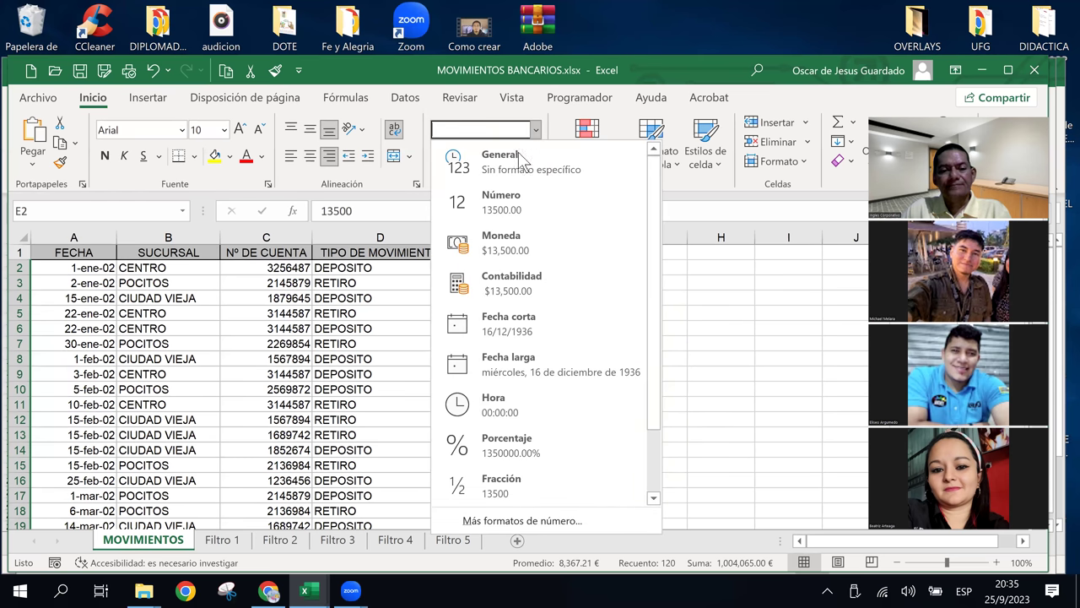
pyautogui.click(497, 279)
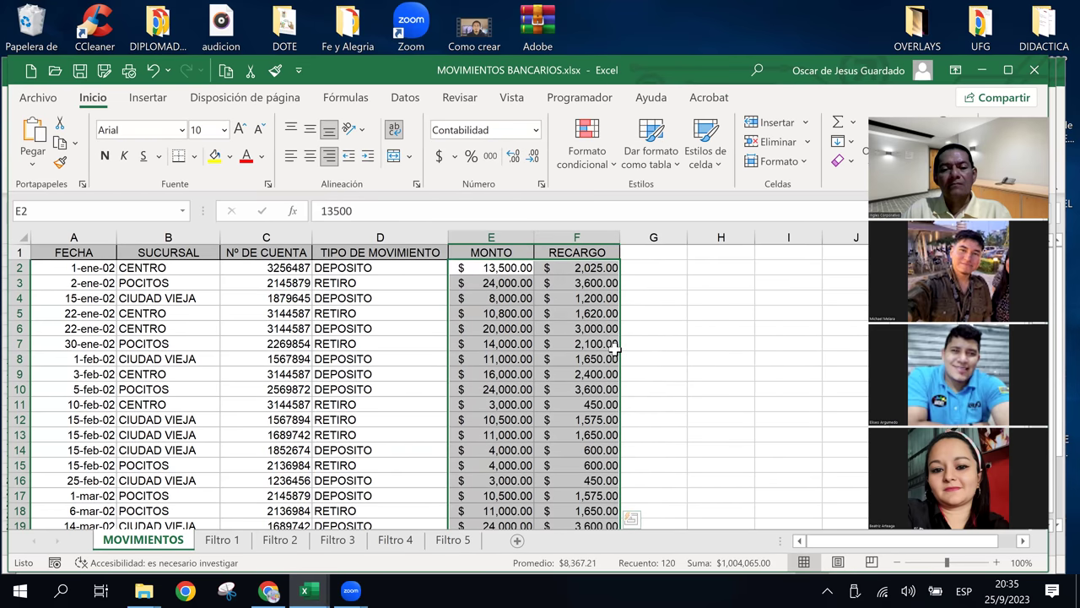
# Review the transaction dates and branches (CENTRO, POCITOS, CIUDAD VIEJA) in the list.
pyautogui.click(609, 346)
pyautogui.click(430, 373)
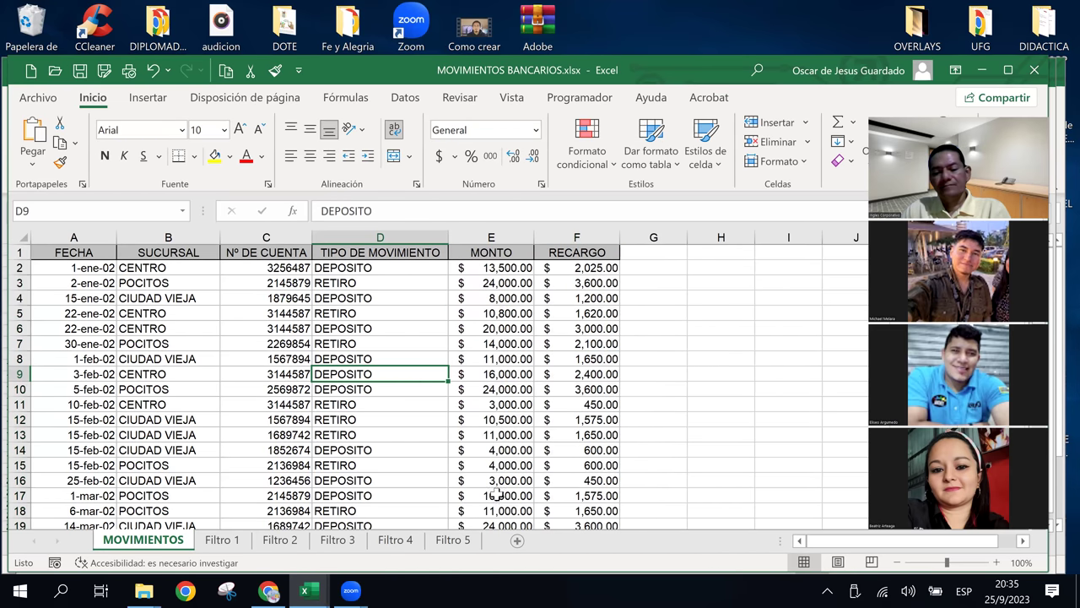
pyautogui.press('Left')
pyautogui.press('Left')
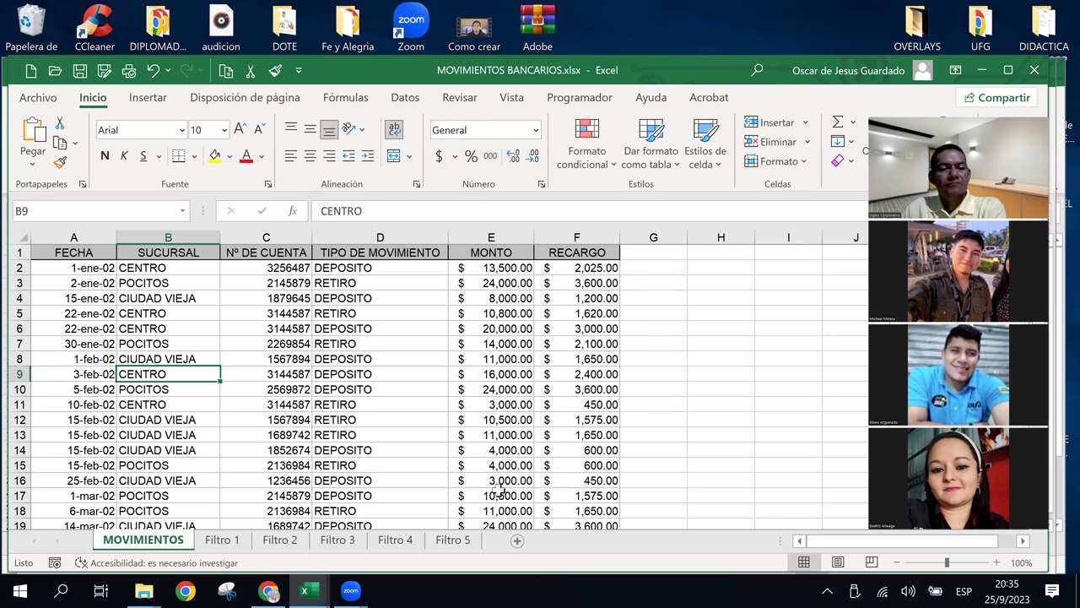
pyautogui.press('Left')
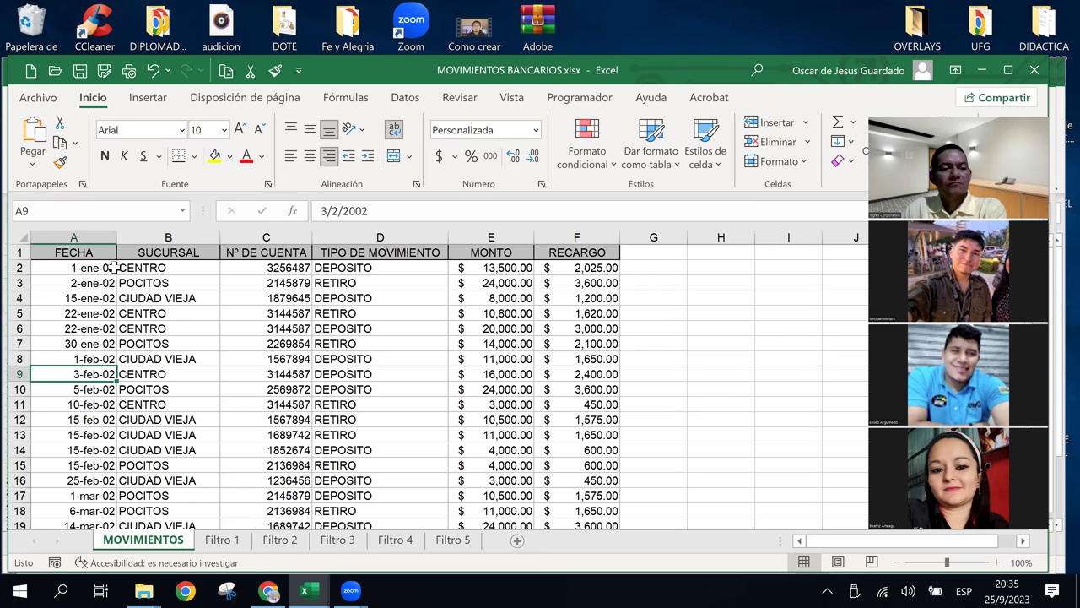
pyautogui.click(111, 267)
pyautogui.click(108, 298)
pyautogui.click(94, 356)
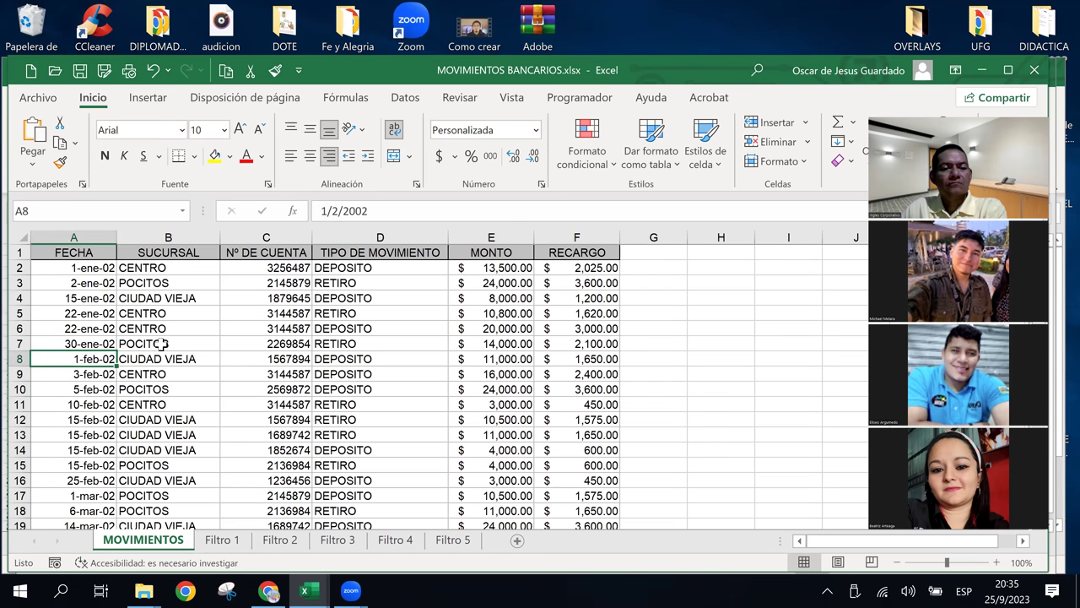
pyautogui.click(203, 341)
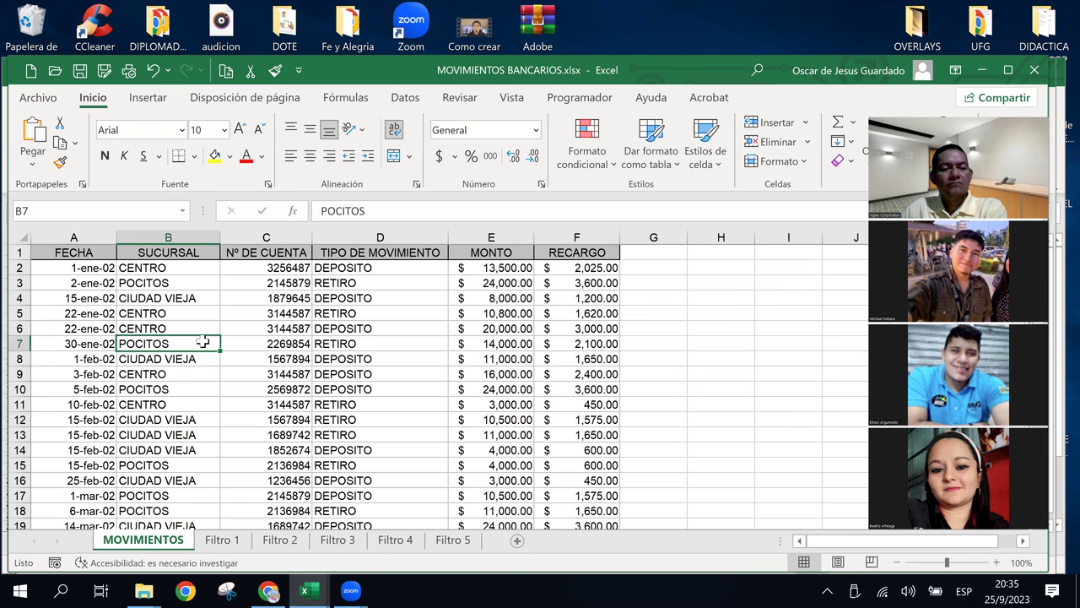
pyautogui.click(173, 328)
pyautogui.click(145, 298)
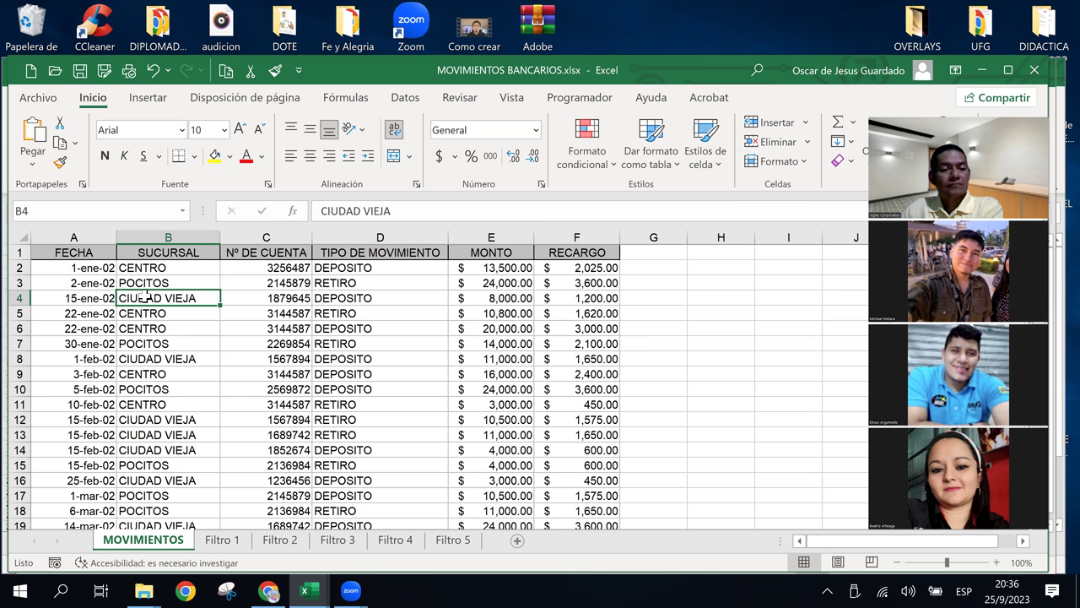
pyautogui.click(187, 374)
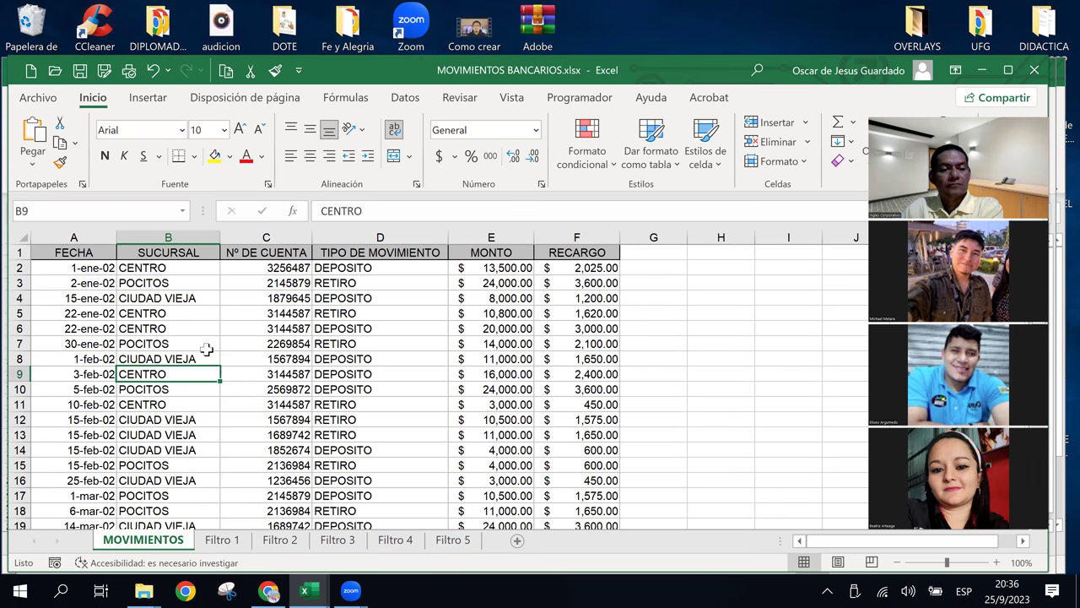
pyautogui.click(199, 418)
pyautogui.click(136, 478)
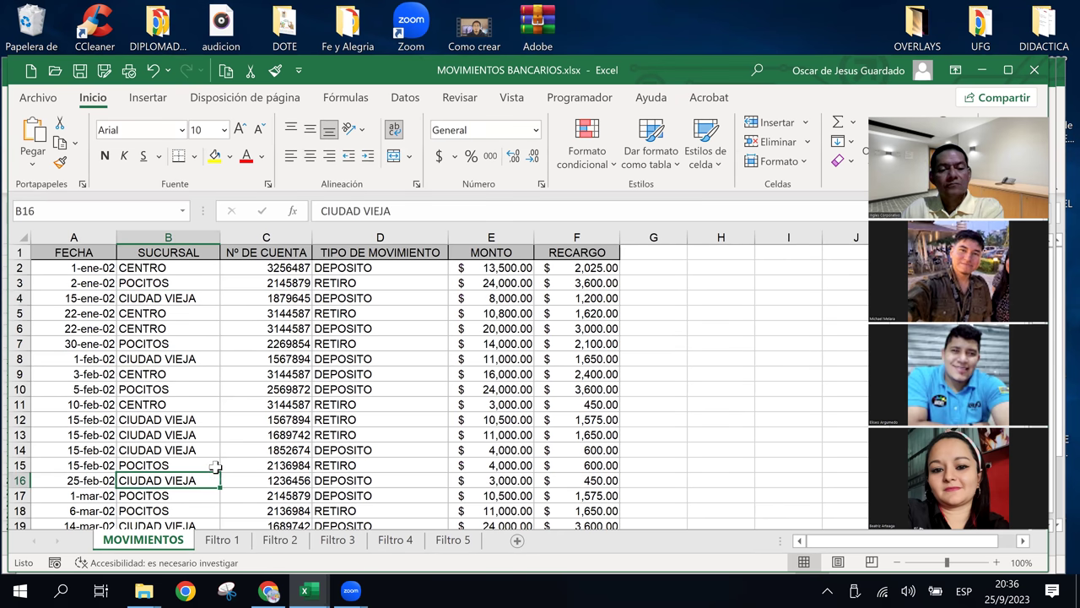
# Scroll through the transactions to check account numbers and movement types.
pyautogui.scroll(-5, 216, 466)
pyautogui.scroll(-2, 212, 465)
pyautogui.scroll(-5, 211, 465)
pyautogui.scroll(6, 212, 465)
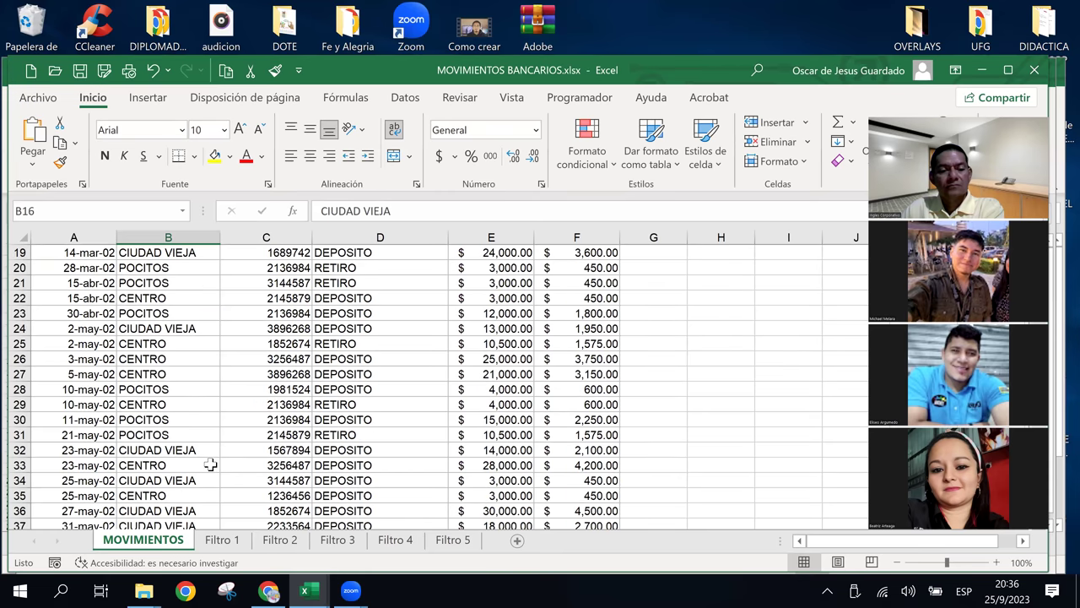
pyautogui.scroll(6, 210, 464)
pyautogui.click(224, 374)
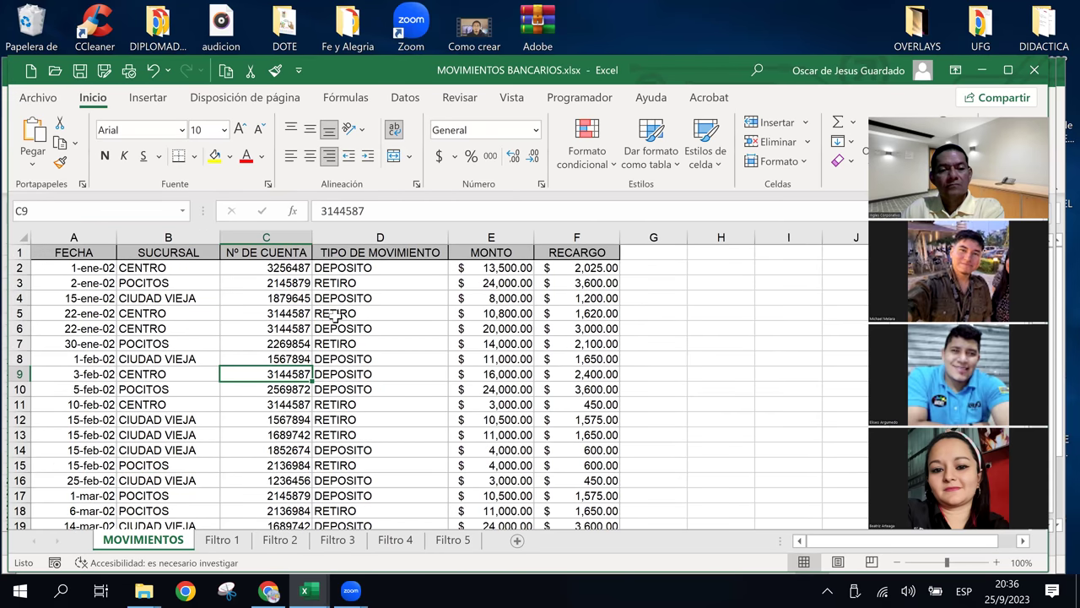
pyautogui.click(336, 315)
# Clear the filter on the Filtro 1 sheet so all rows show.
pyautogui.click(218, 542)
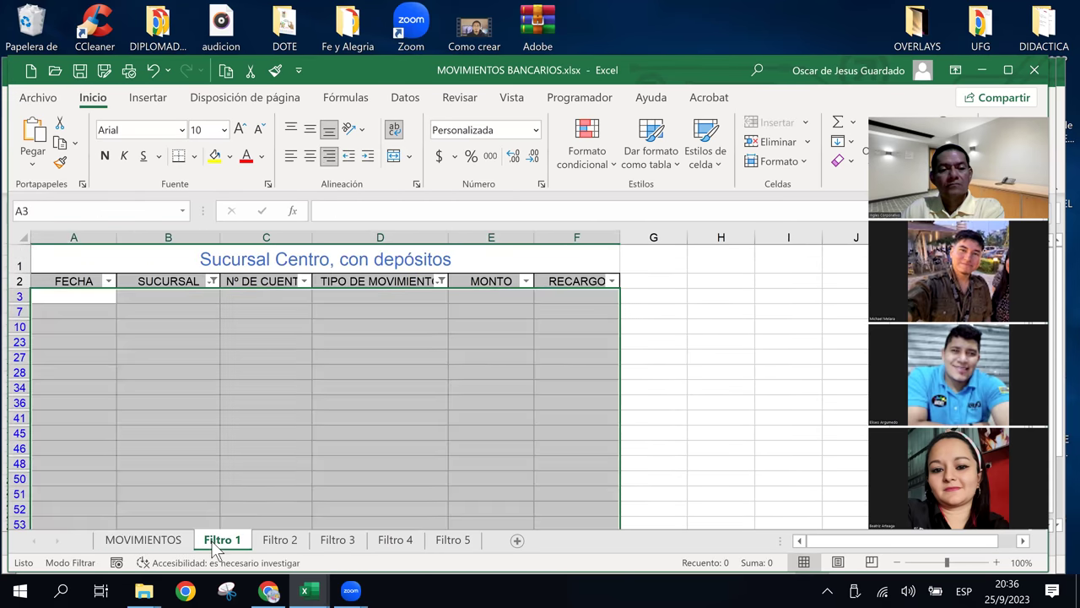
pyautogui.click(265, 313)
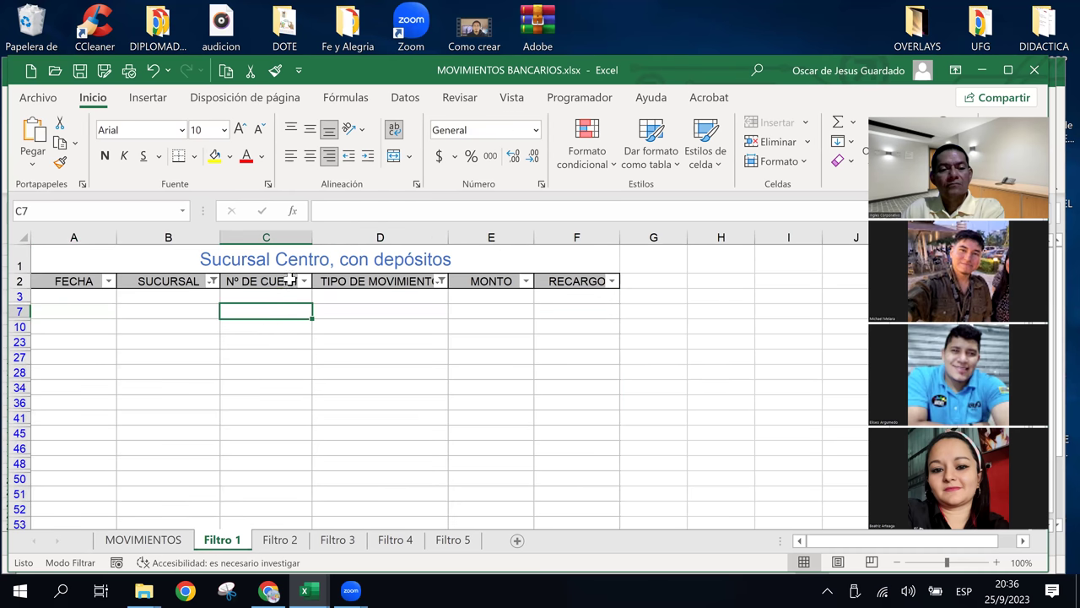
pyautogui.click(290, 339)
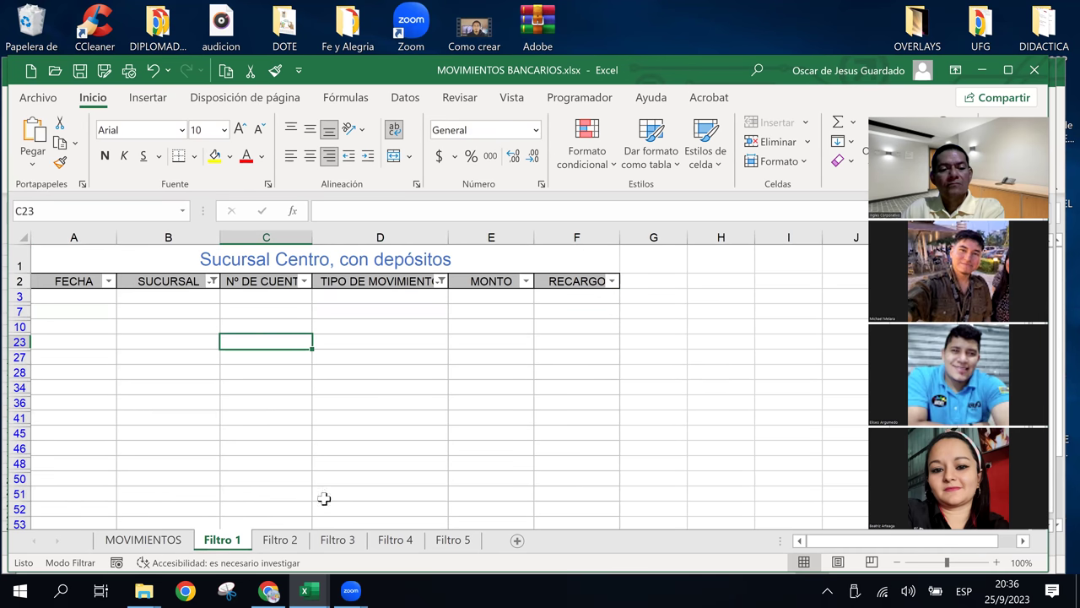
pyautogui.click(217, 406)
pyautogui.click(150, 342)
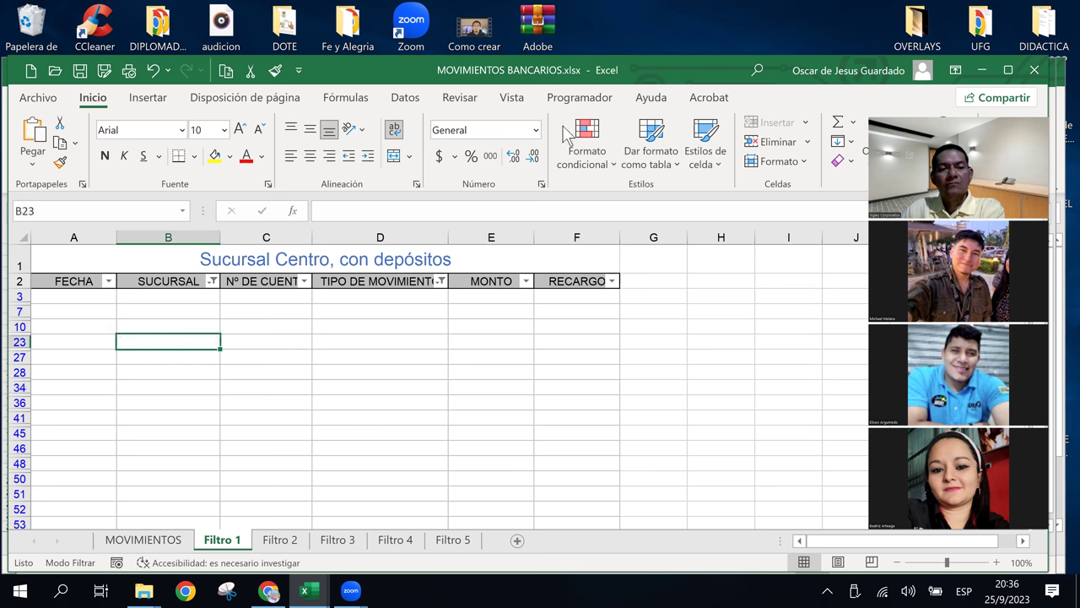
pyautogui.click(411, 101)
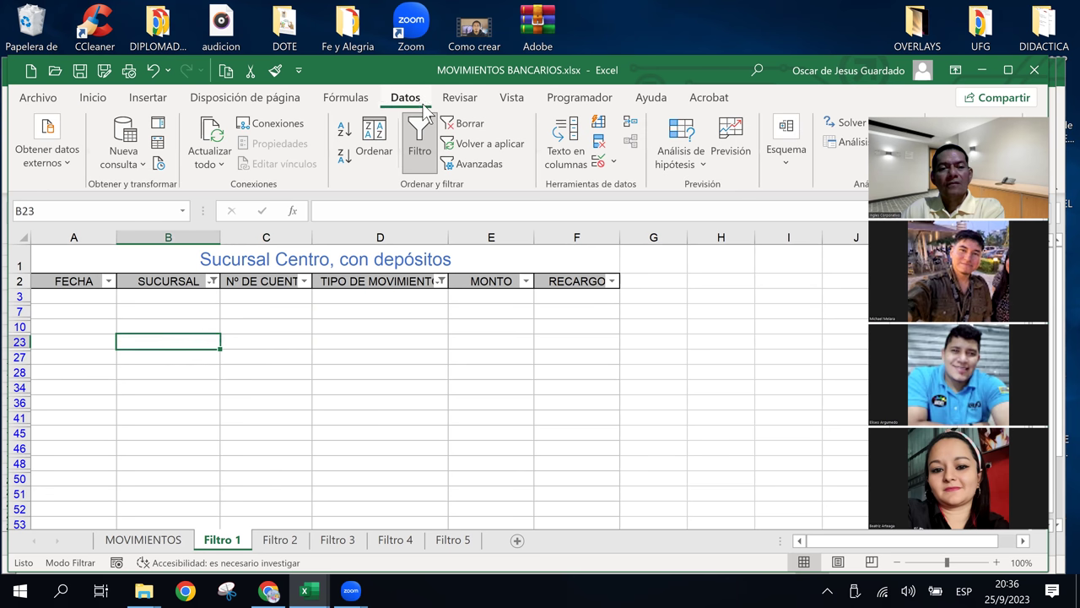
pyautogui.click(463, 123)
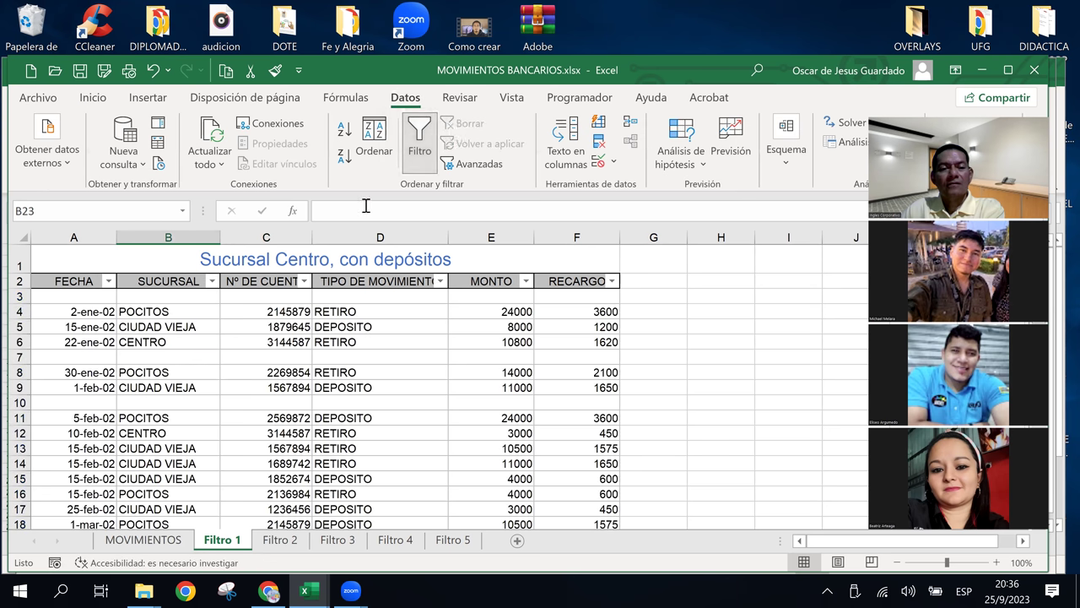
# Delete the empty rows 3, 6 and 7 on Filtro 1.
pyautogui.click(17, 296)
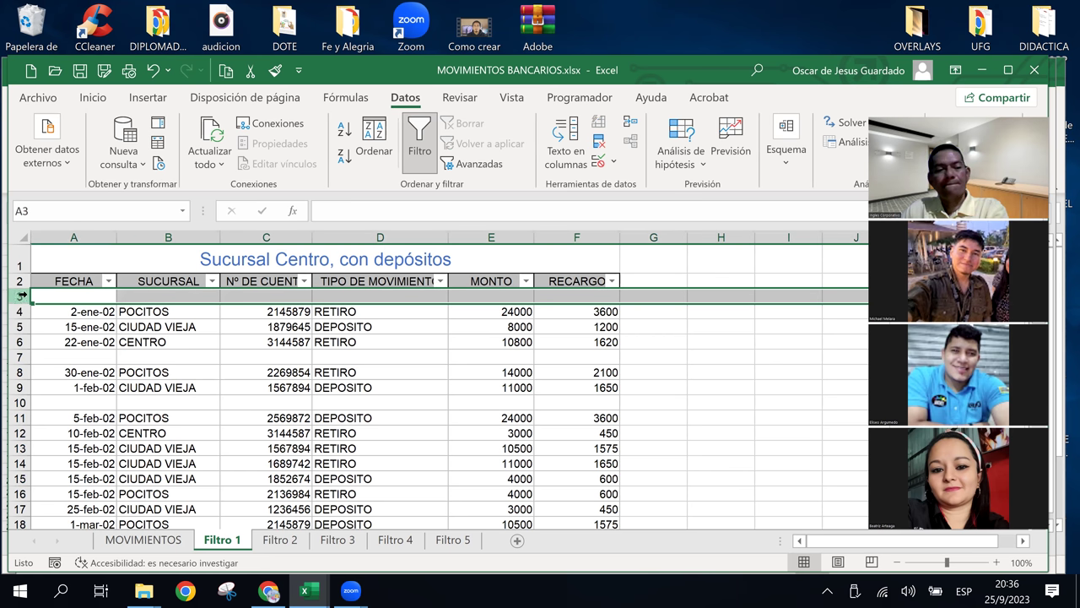
pyautogui.rightClick(20, 296)
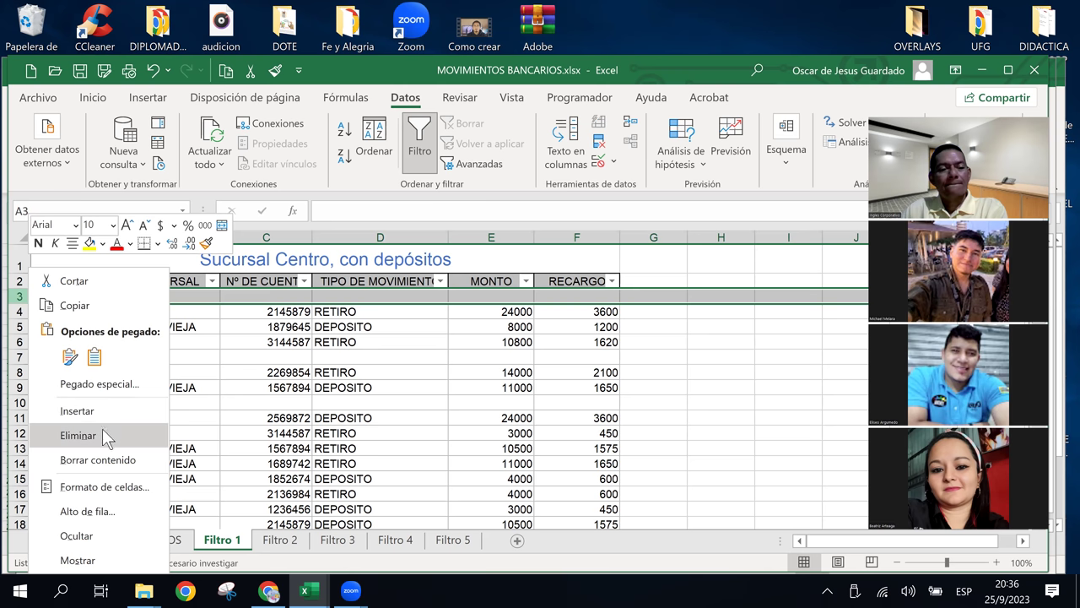
pyautogui.click(77, 435)
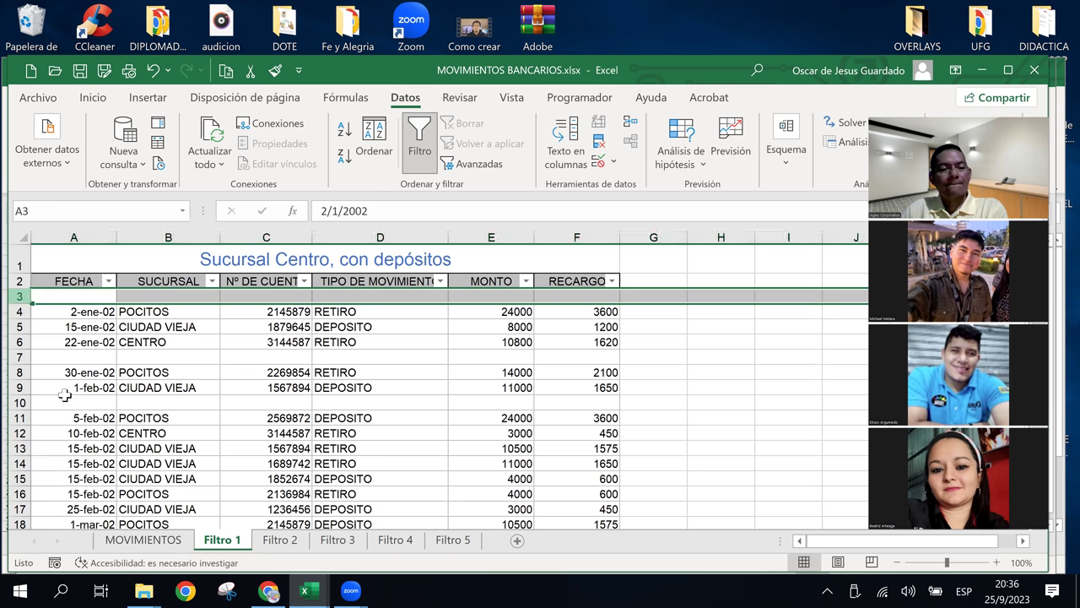
pyautogui.click(15, 341)
pyautogui.rightClick(17, 342)
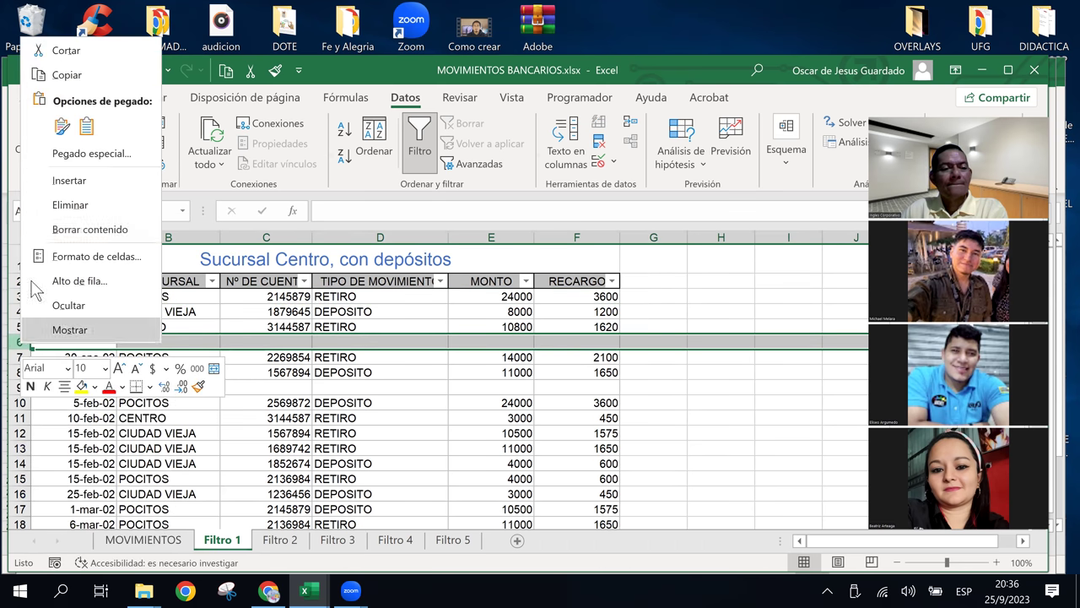
pyautogui.click(42, 203)
pyautogui.click(25, 361)
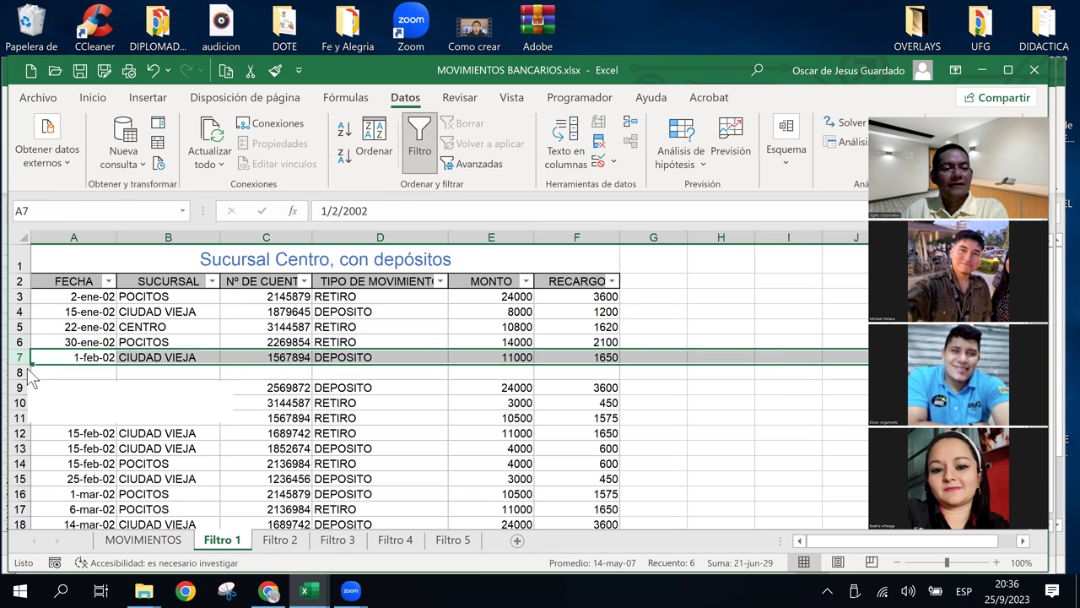
pyautogui.rightClick(28, 363)
pyautogui.click(59, 230)
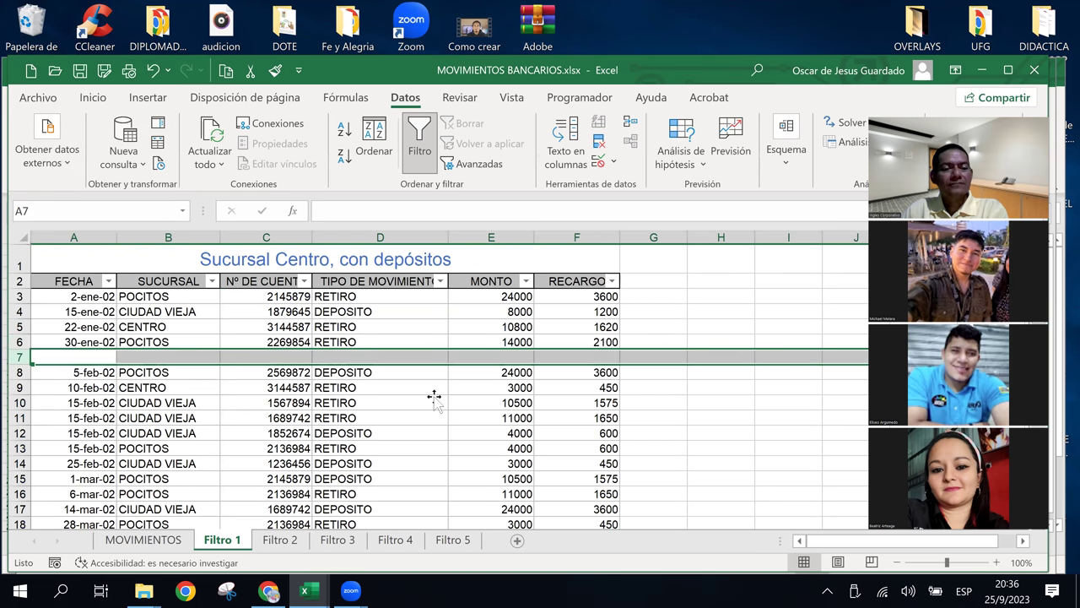
# Delete the remaining empty row 7 so the Filtro 1 data runs continuously.
pyautogui.click(354, 324)
pyautogui.click(268, 285)
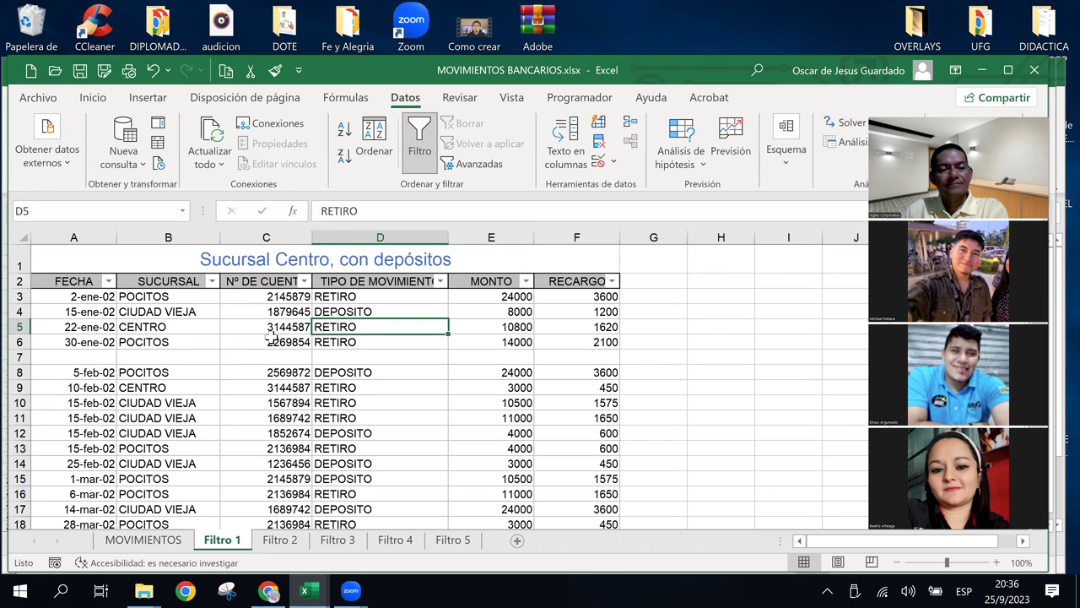
pyautogui.click(18, 357)
pyautogui.rightClick(19, 357)
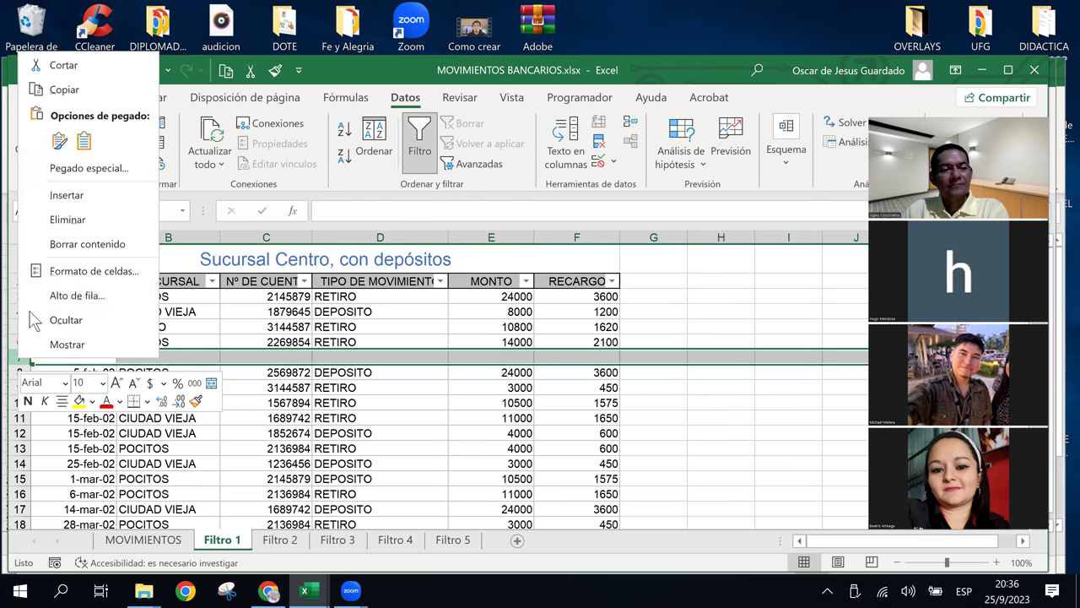
pyautogui.click(60, 219)
pyautogui.click(460, 372)
pyautogui.click(374, 325)
pyautogui.click(344, 435)
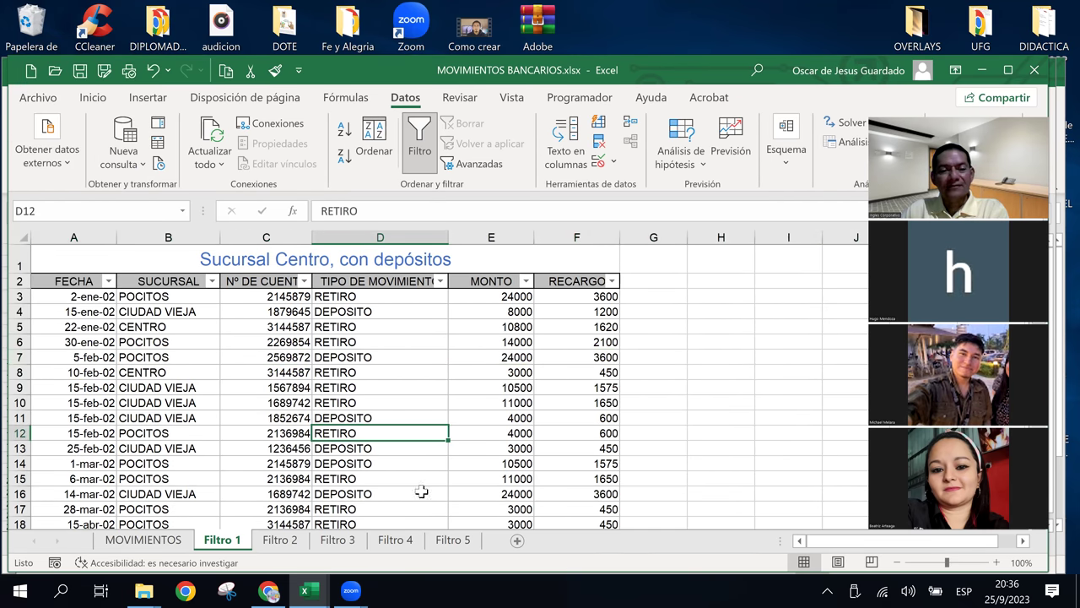
# Clear the filter on the Filtro 2 sheet so all rows show.
pyautogui.click(286, 540)
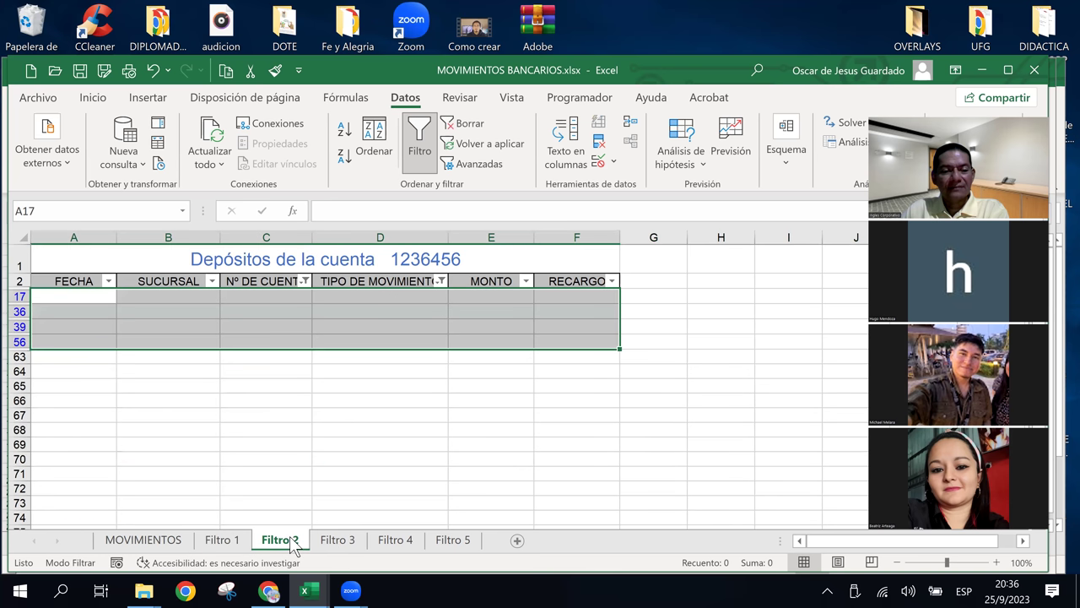
pyautogui.click(356, 394)
pyautogui.click(113, 312)
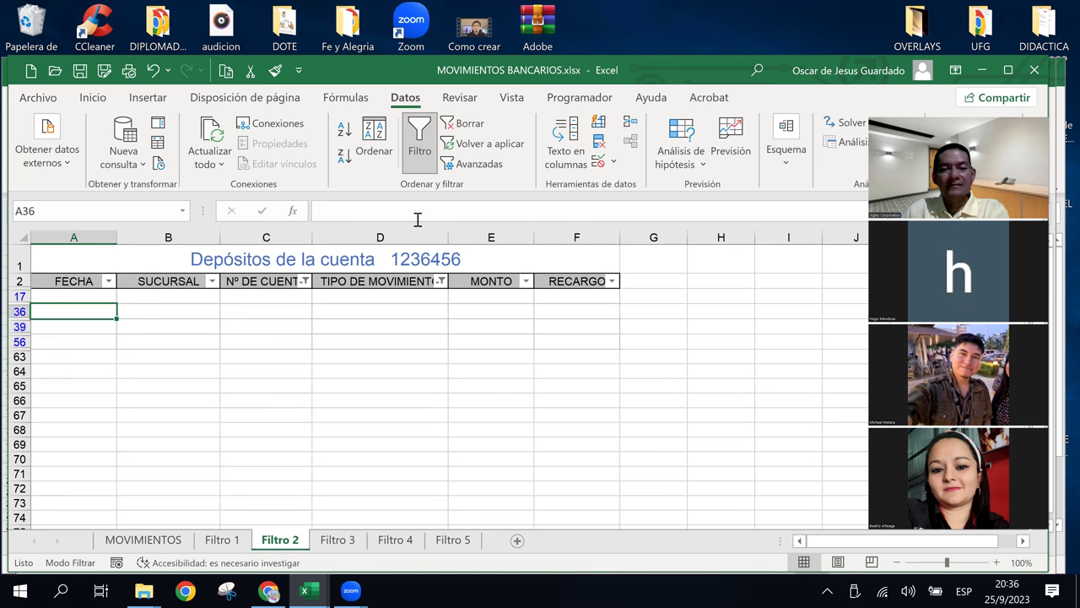
pyautogui.click(462, 123)
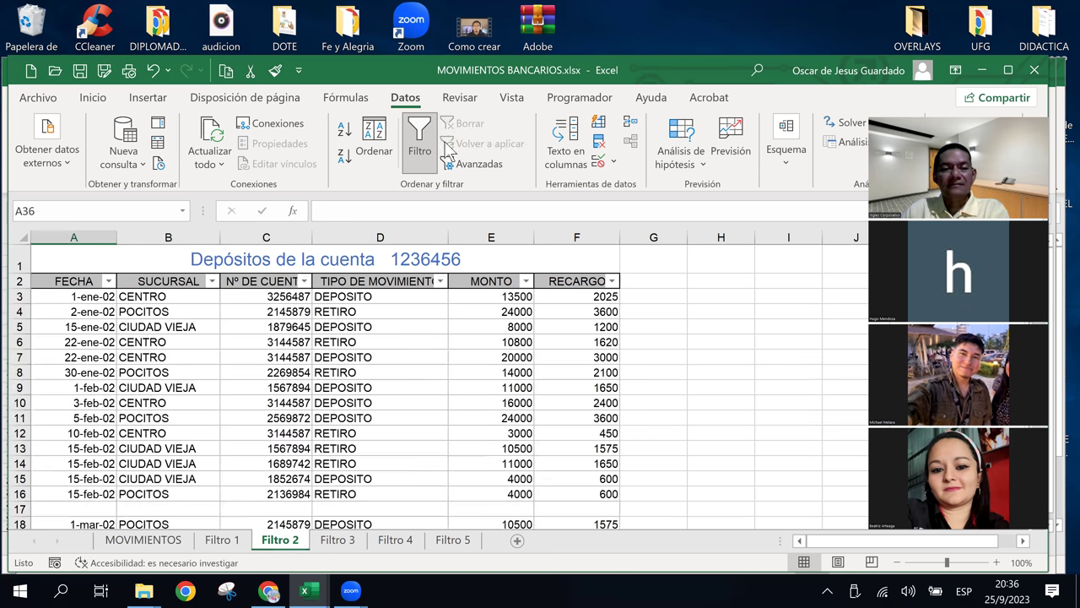
pyautogui.click(299, 403)
pyautogui.click(240, 352)
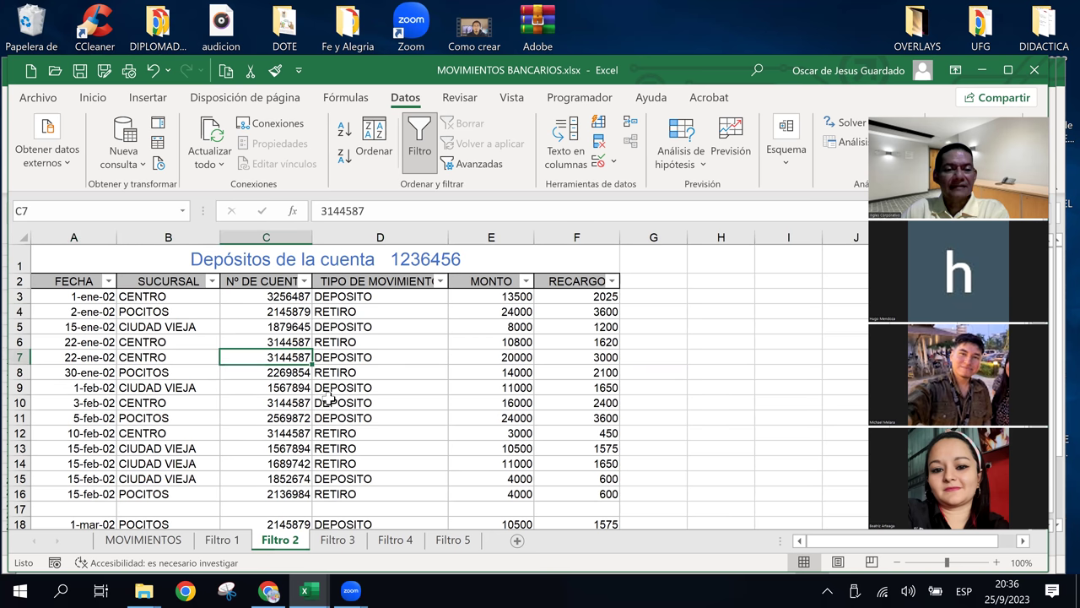
# Delete the empty rows 36 and 38 on Filtro 2, then return to Filtro 1.
pyautogui.scroll(-7, 328, 397)
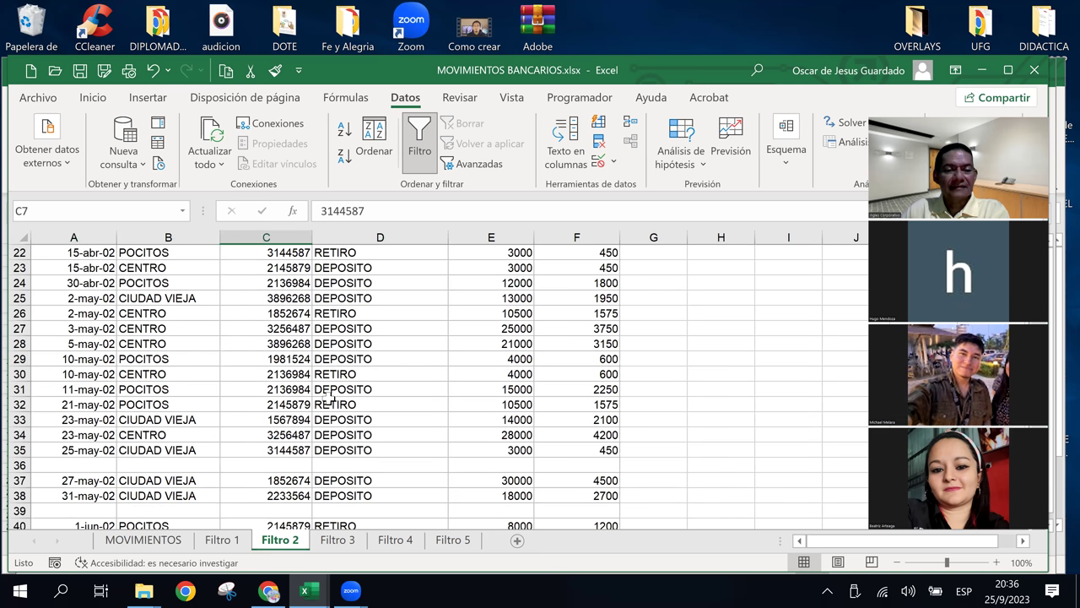
pyautogui.click(19, 465)
pyautogui.rightClick(19, 464)
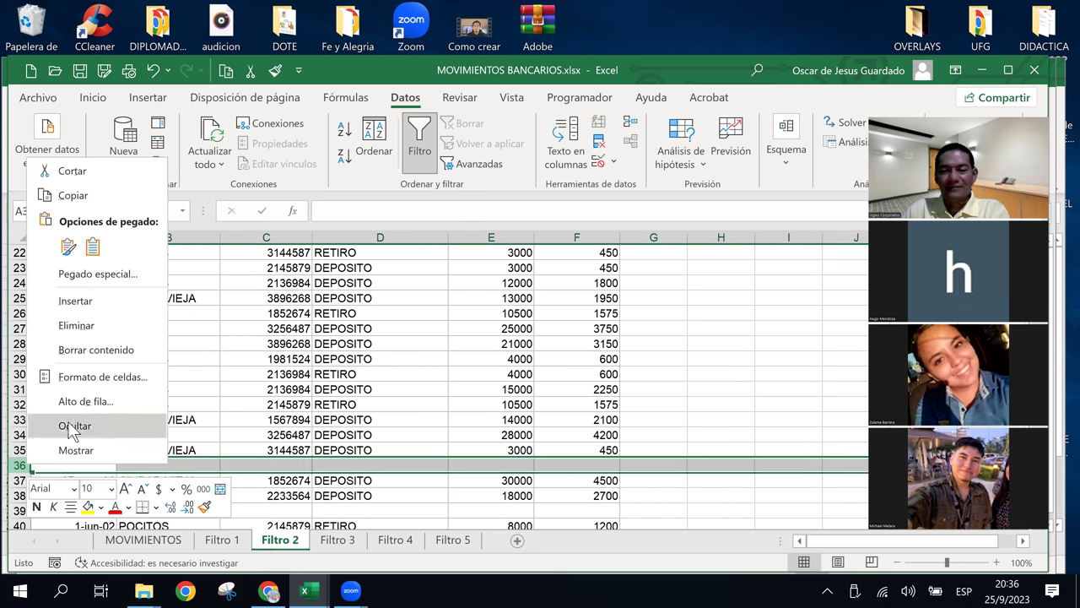
pyautogui.click(85, 327)
pyautogui.click(156, 511)
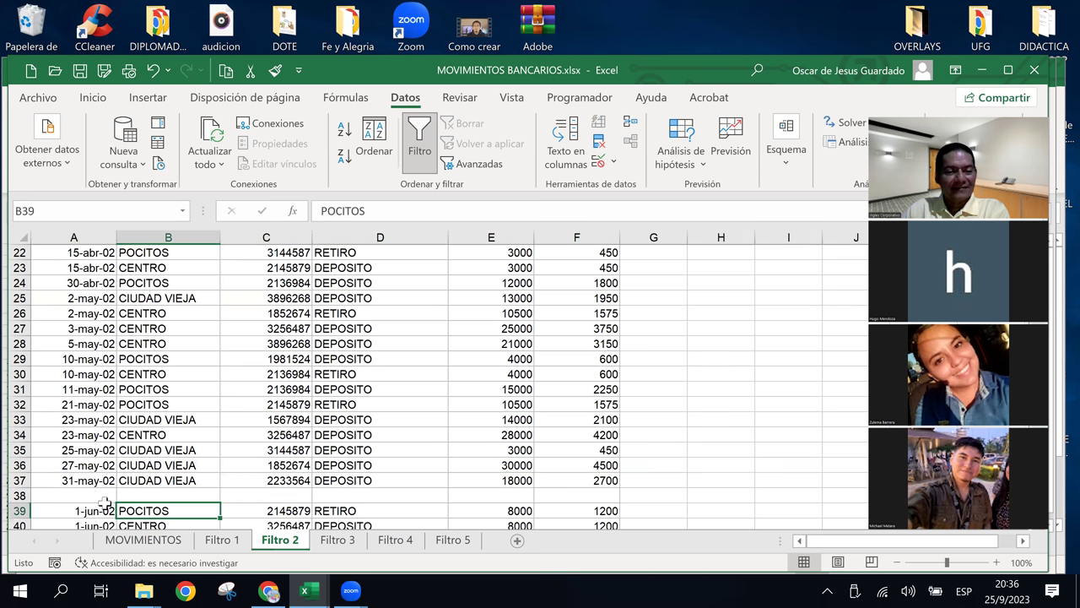
pyautogui.rightClick(19, 495)
pyautogui.click(53, 363)
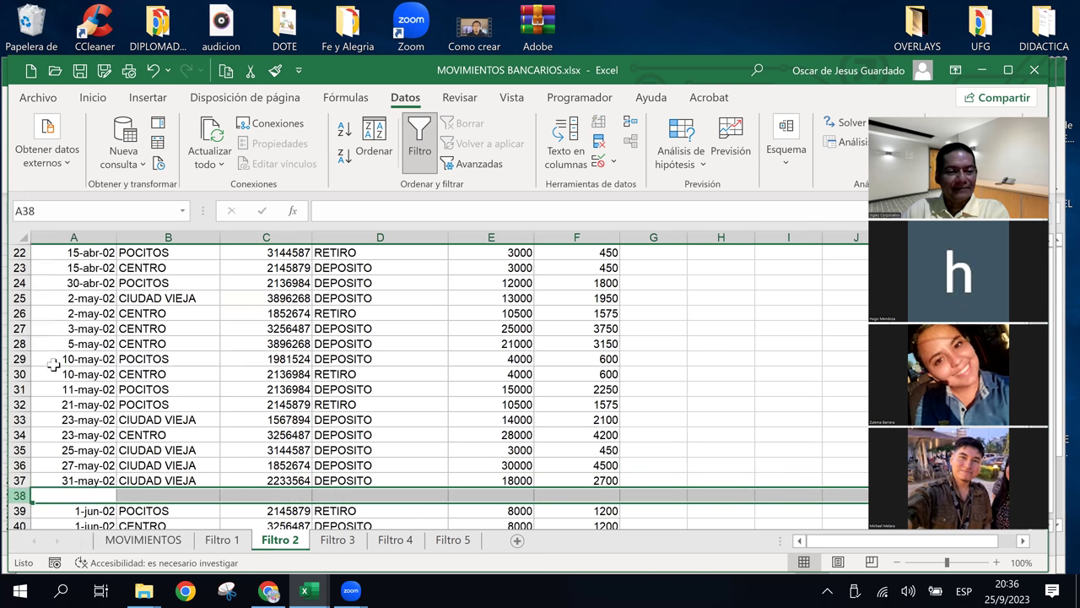
pyautogui.click(342, 464)
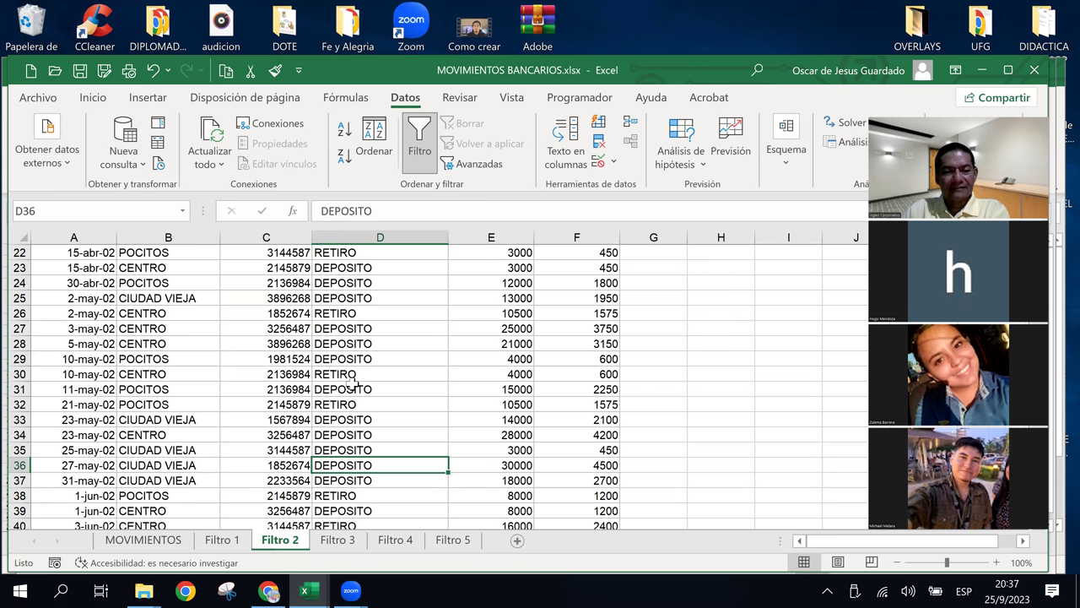
pyautogui.scroll(7, 359, 384)
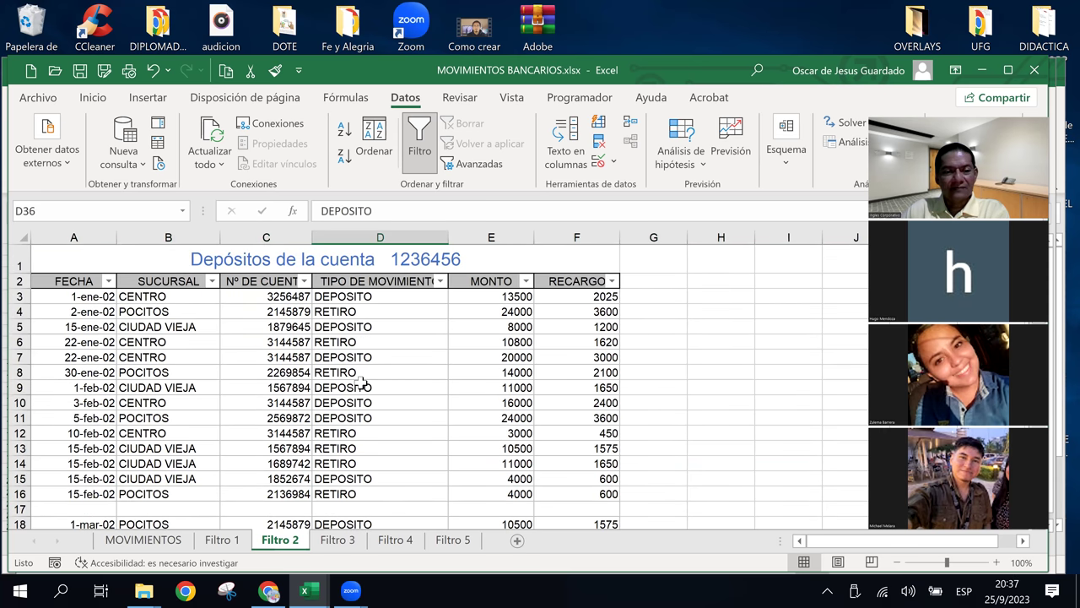
pyautogui.click(221, 540)
pyautogui.click(315, 387)
# Pick MOVIMIENTOS BANCARIOS.xlsx in Zoom's upload dialog and confirm sending it.
pyautogui.click(487, 388)
pyautogui.click(316, 357)
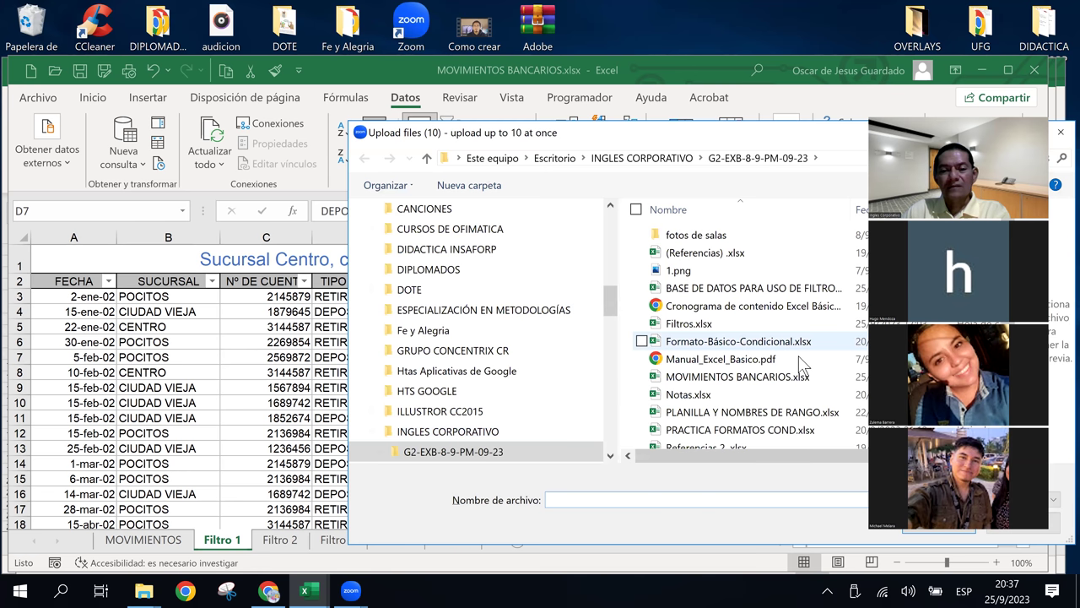
pyautogui.click(937, 530)
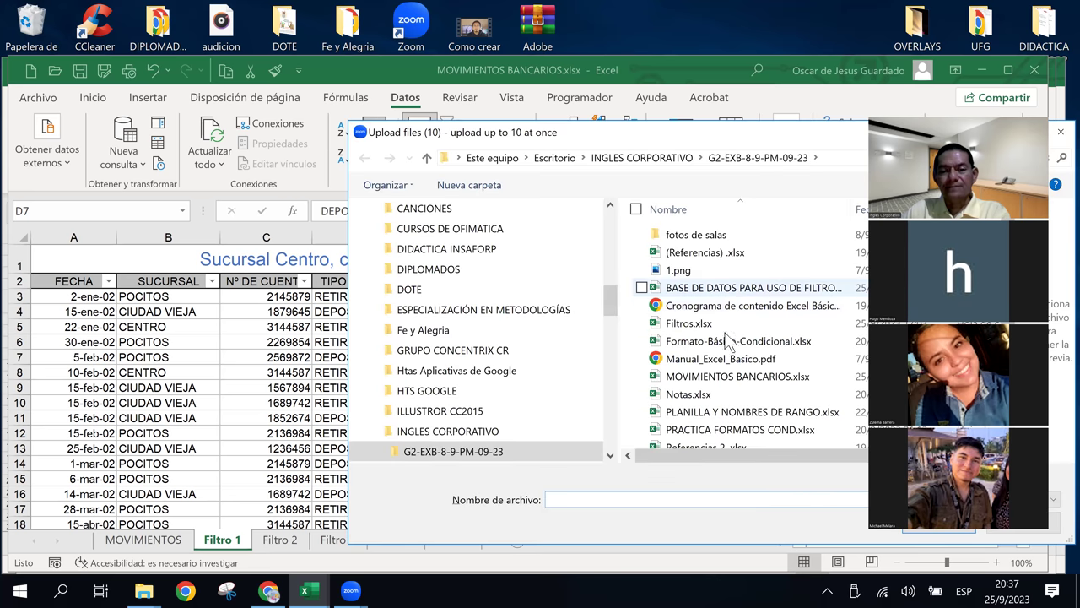
pyautogui.click(737, 362)
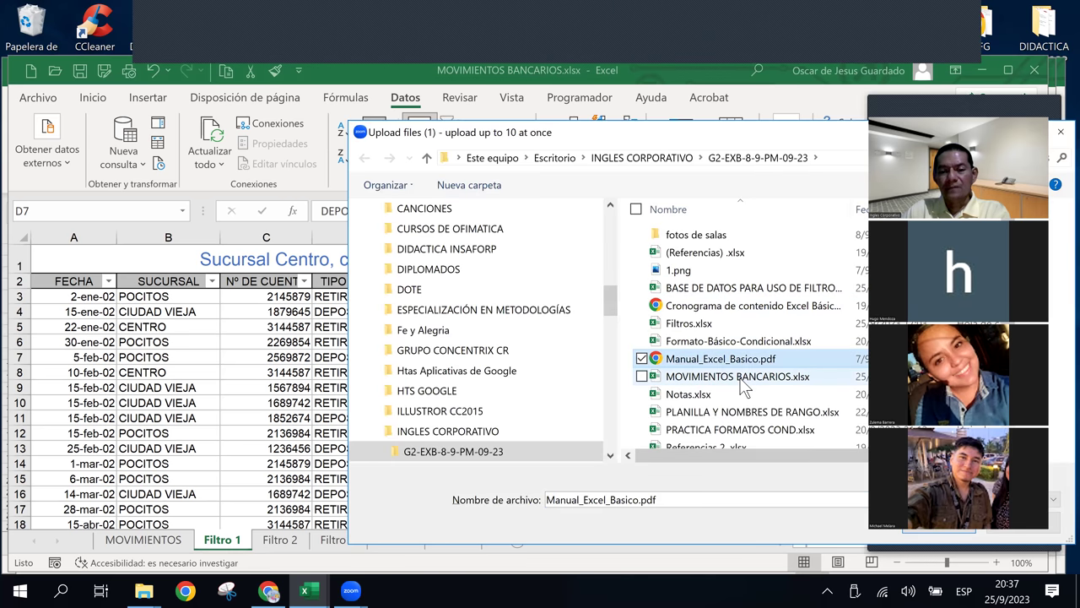
pyautogui.click(641, 377)
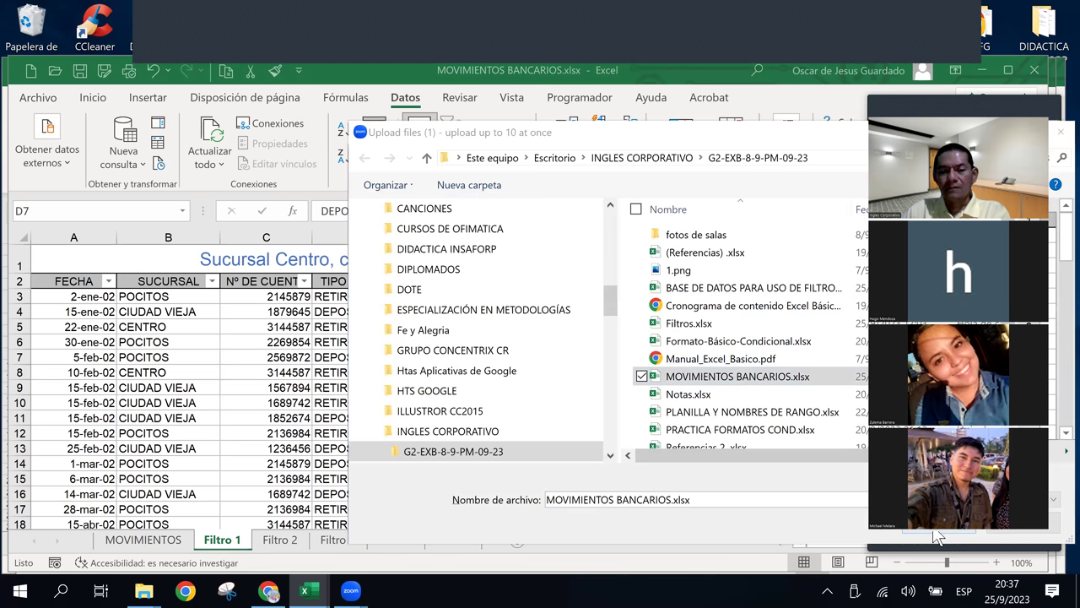
pyautogui.click(935, 532)
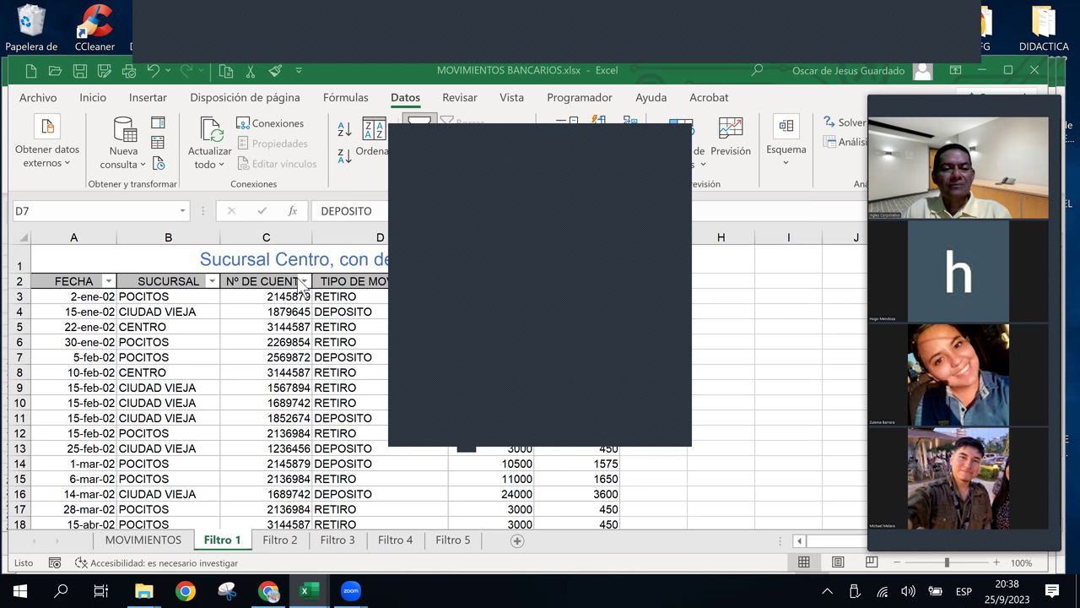
# Delete the empty row 17 on Filtro 2 with Ctrl+minus.
pyautogui.click(268, 310)
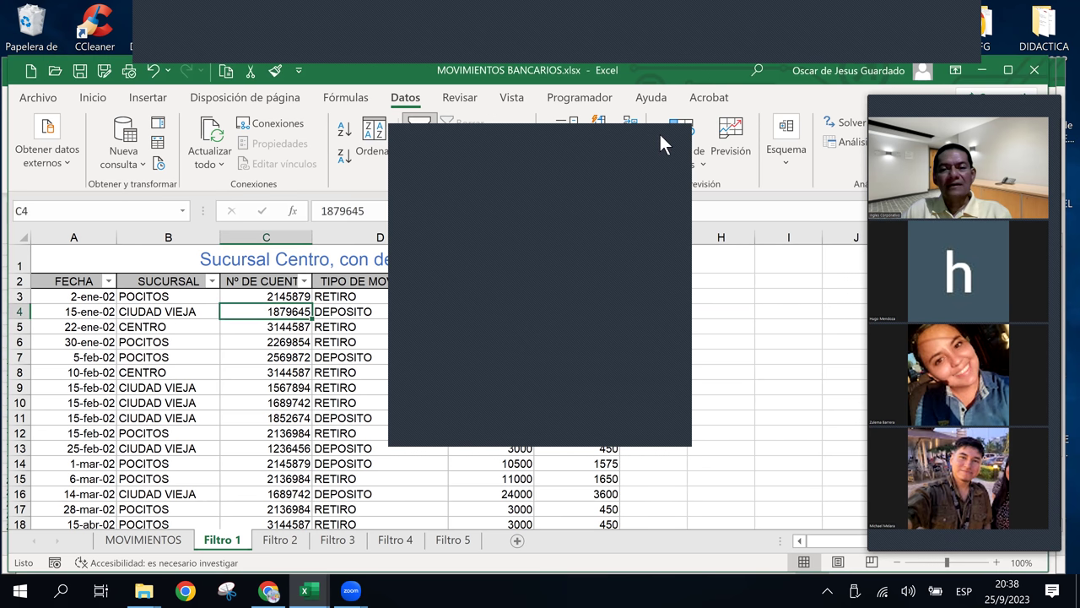
pyautogui.click(277, 541)
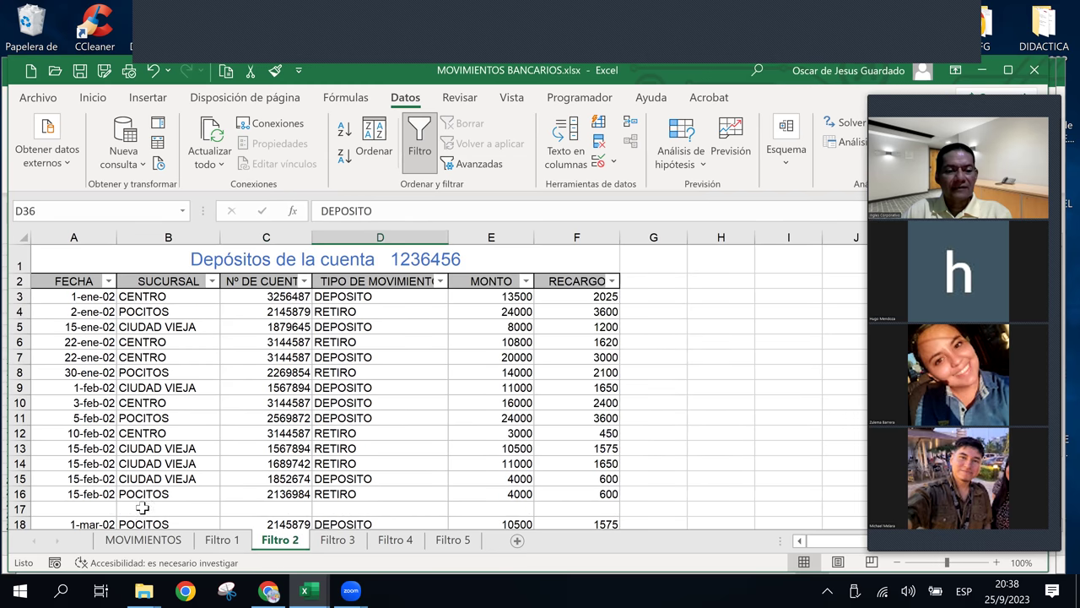
pyautogui.click(27, 507)
pyautogui.rightClick(27, 508)
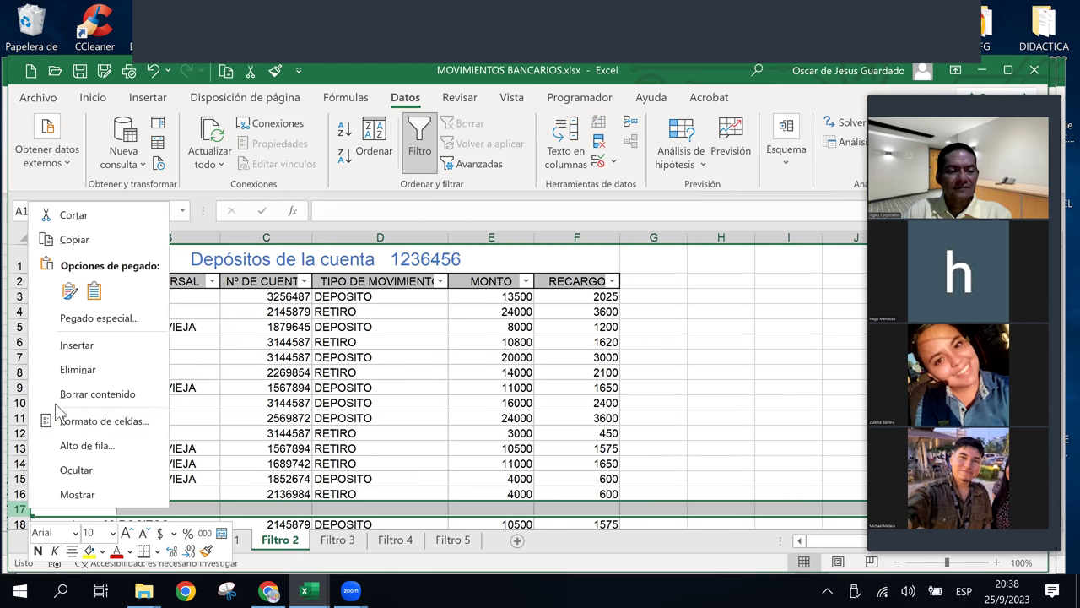
pyautogui.press('Escape')
pyautogui.hotkey('ctrl', '-')
pyautogui.scroll(-5, 380, 450)
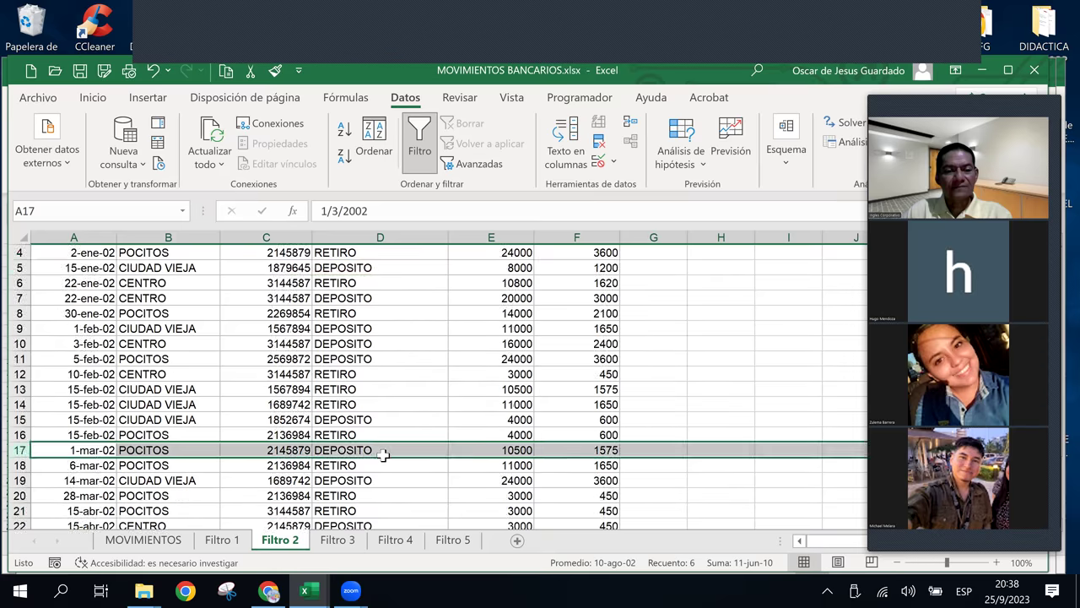
pyautogui.scroll(5, 381, 450)
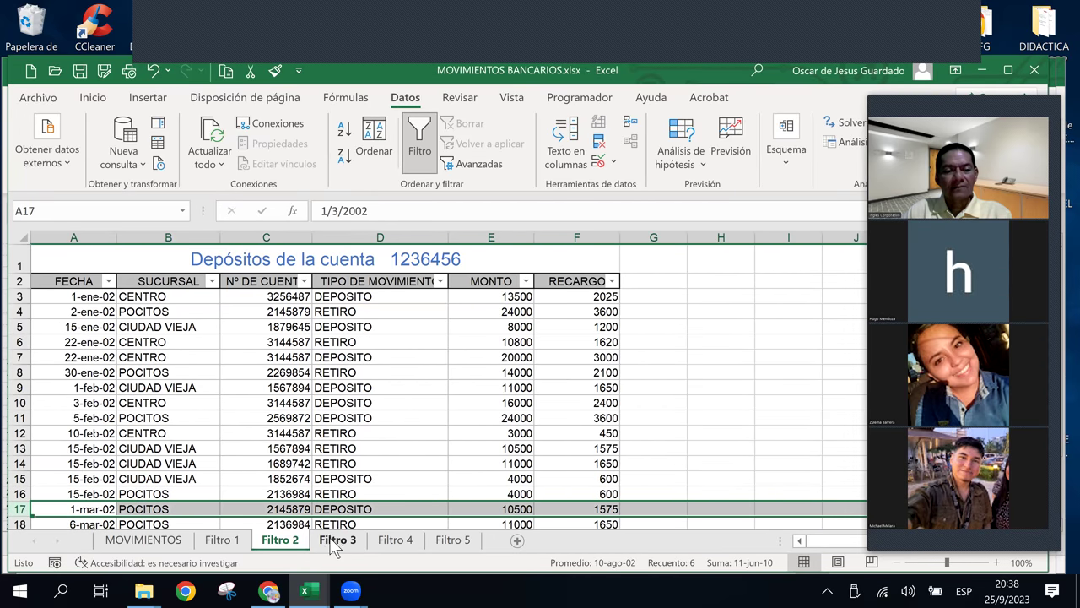
# Switch to Filtro 3 and clear its filter so every row shows.
pyautogui.click(336, 542)
pyautogui.click(224, 364)
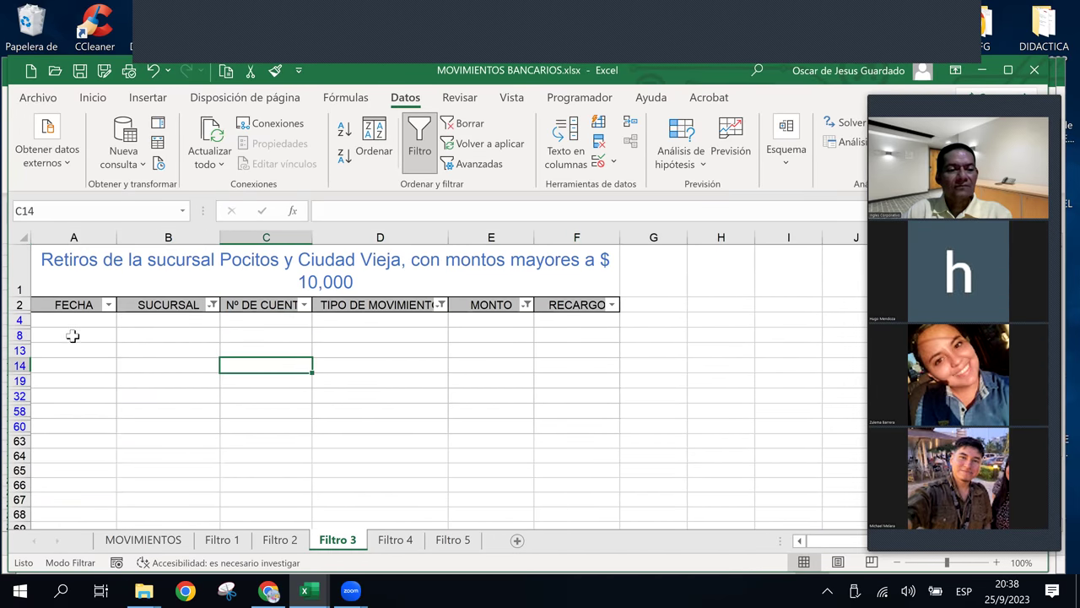
pyautogui.press('Left')
pyautogui.press('Down')
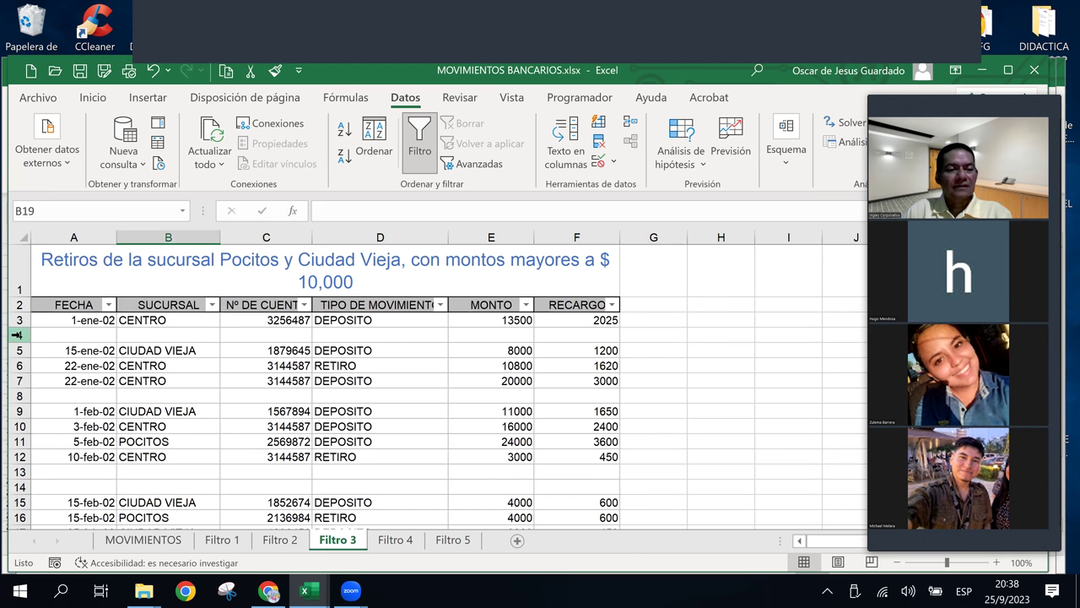
# Delete the empty rows 4, 7, 11–12 and 15 on Filtro 3.
pyautogui.click(16, 334)
pyautogui.rightClick(17, 334)
pyautogui.click(66, 196)
pyautogui.click(18, 380)
pyautogui.rightClick(19, 379)
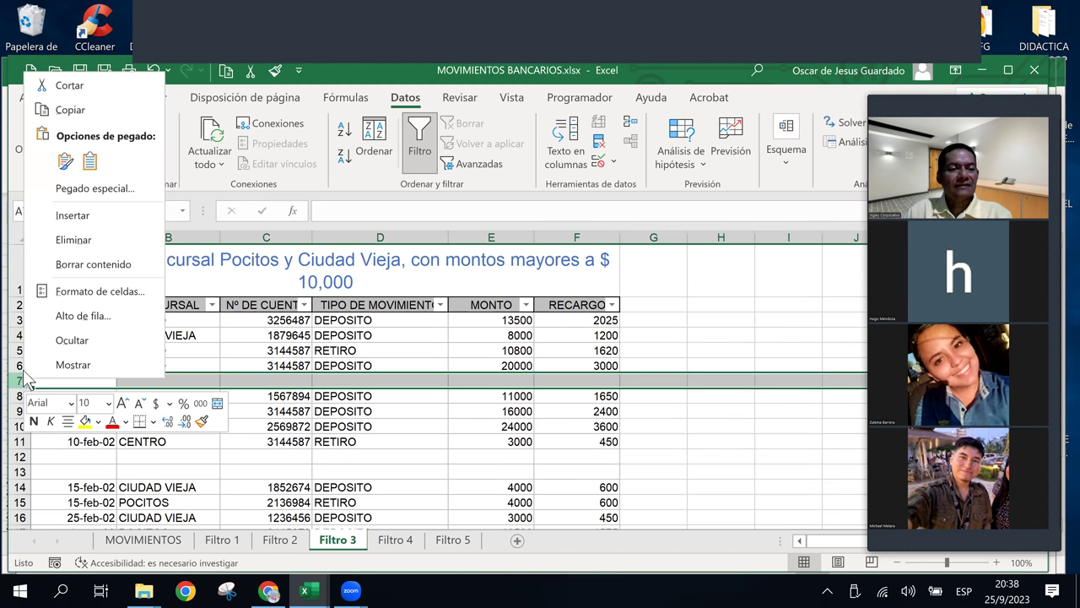
pyautogui.click(59, 239)
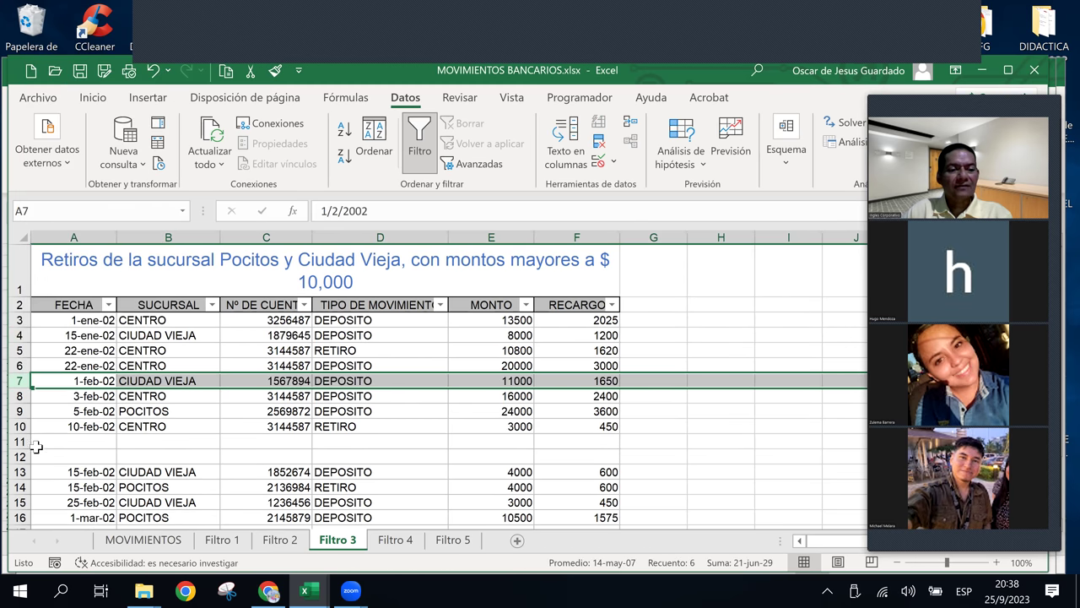
pyautogui.moveTo(18, 440); pyautogui.dragTo(19, 456)
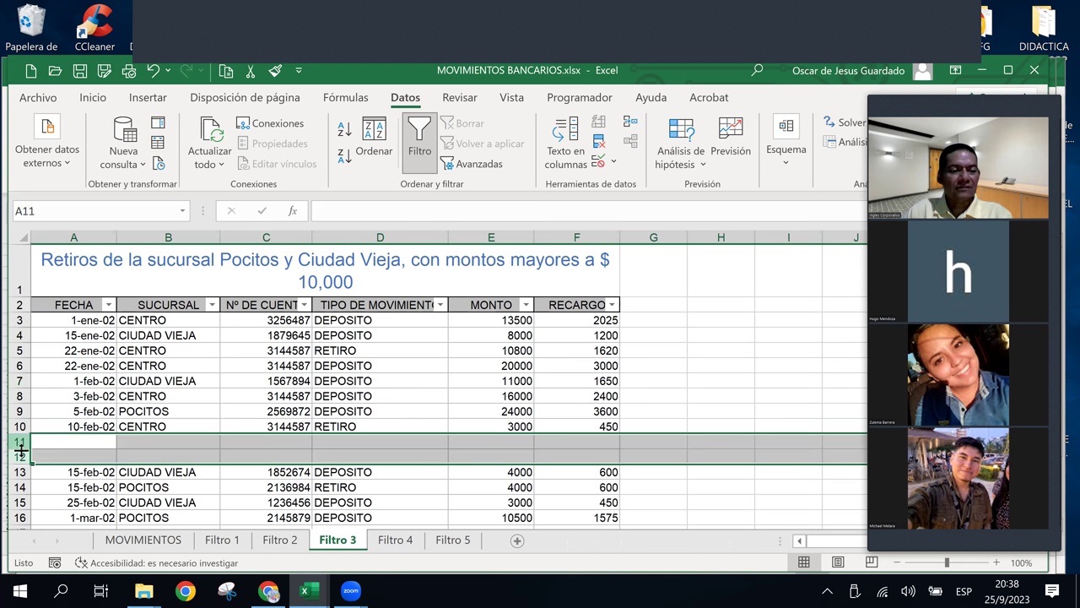
pyautogui.rightClick(19, 456)
pyautogui.click(61, 311)
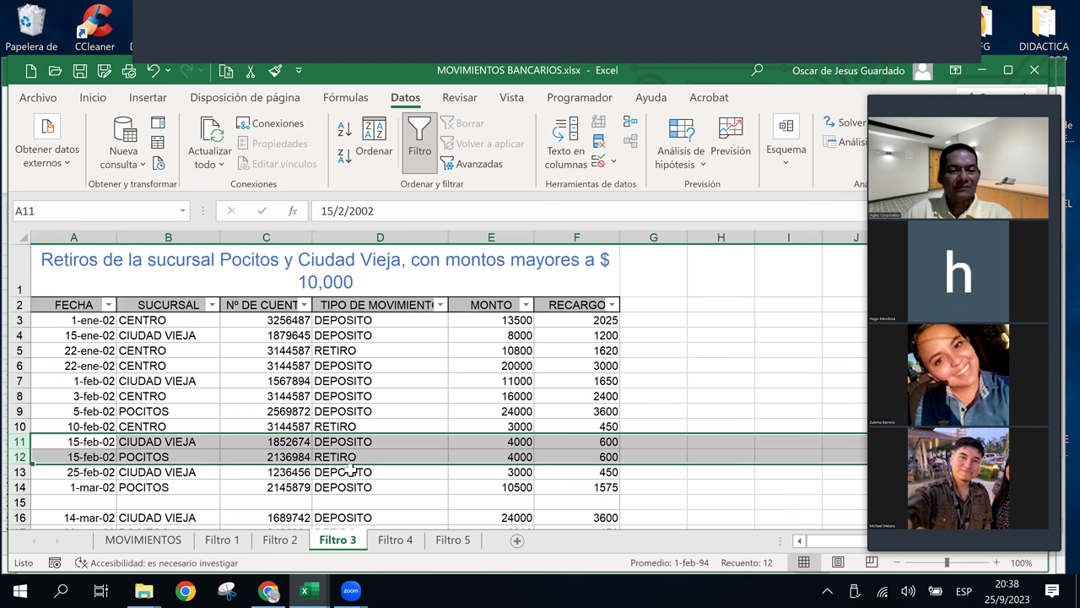
pyautogui.click(375, 475)
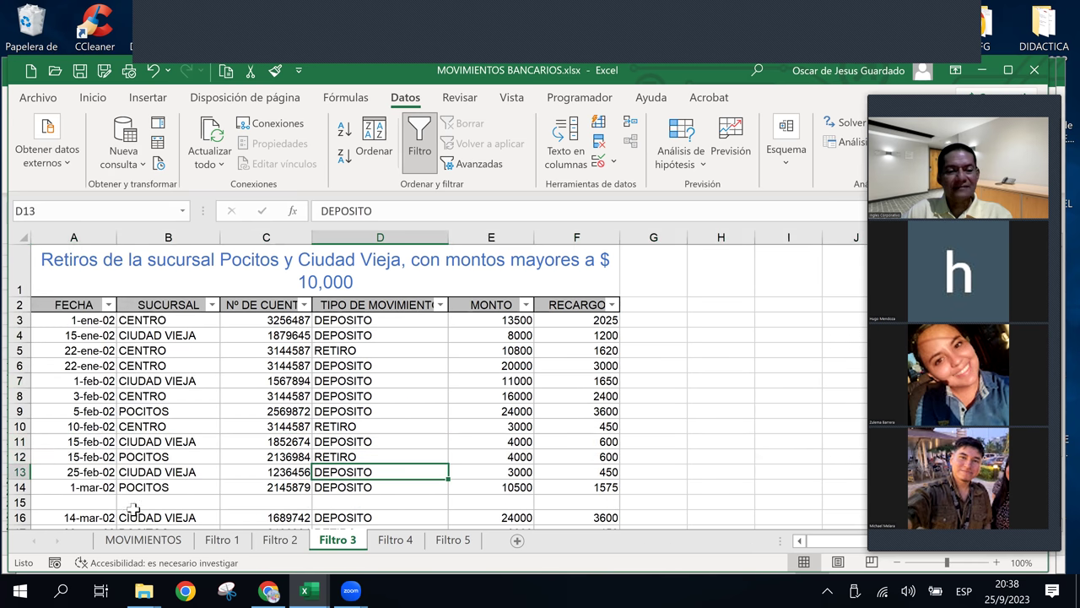
pyautogui.rightClick(18, 502)
pyautogui.click(55, 362)
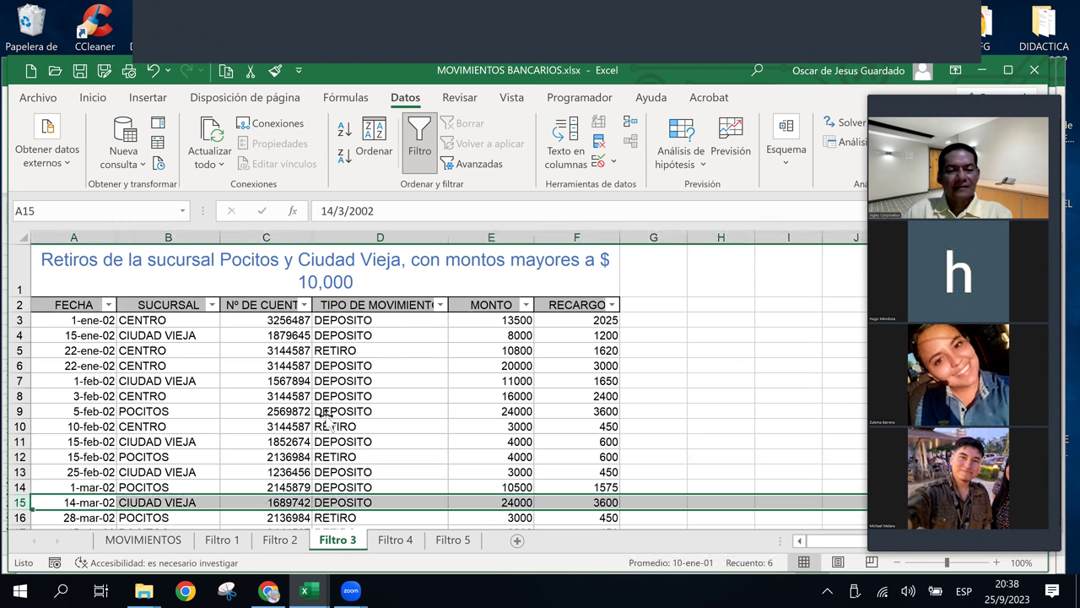
pyautogui.click(337, 410)
# Delete the empty rows 27, 52 and 53 further down Filtro 3.
pyautogui.scroll(-6, 329, 418)
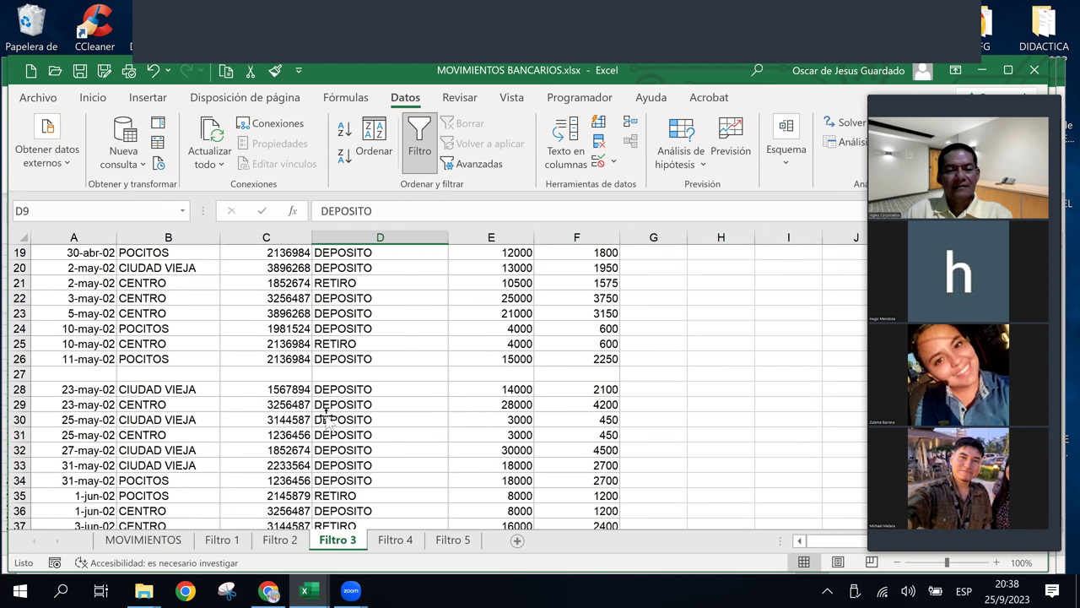
pyautogui.rightClick(23, 373)
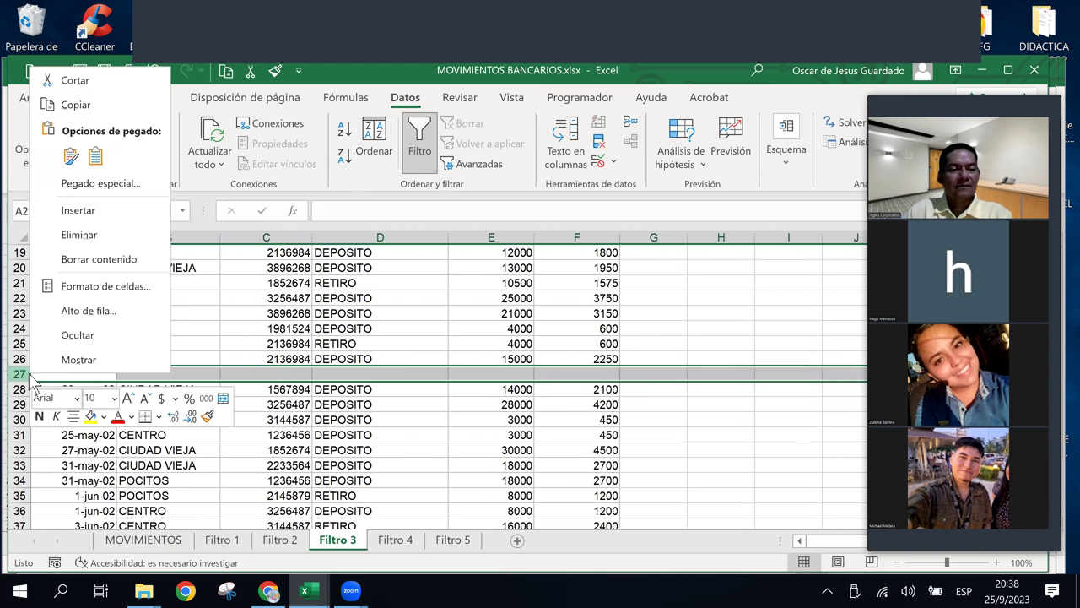
pyautogui.click(74, 236)
pyautogui.scroll(-1, 322, 439)
pyautogui.scroll(-6, 322, 440)
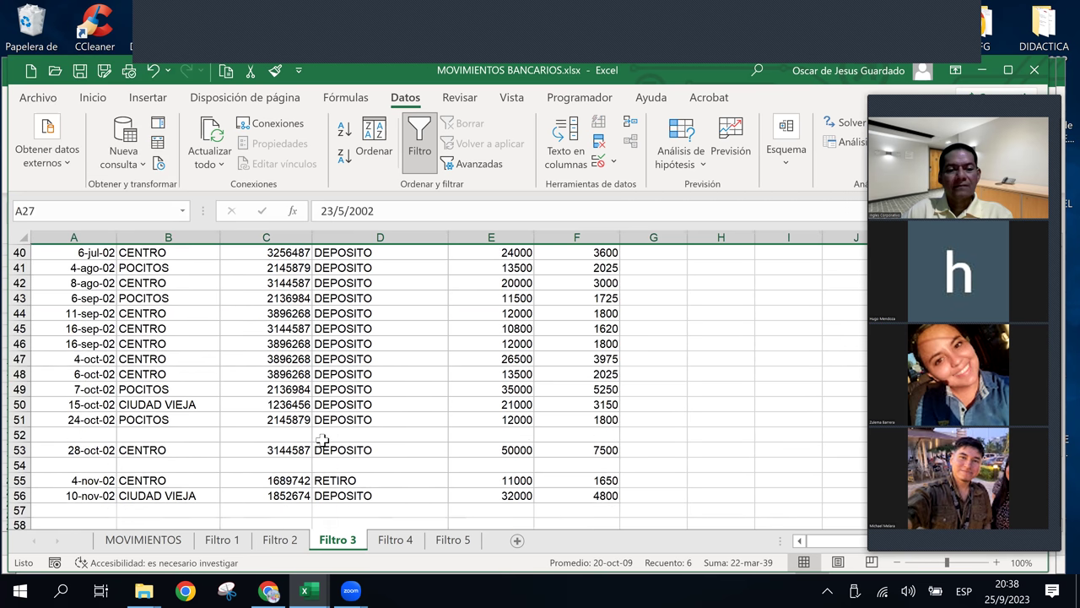
pyautogui.rightClick(18, 434)
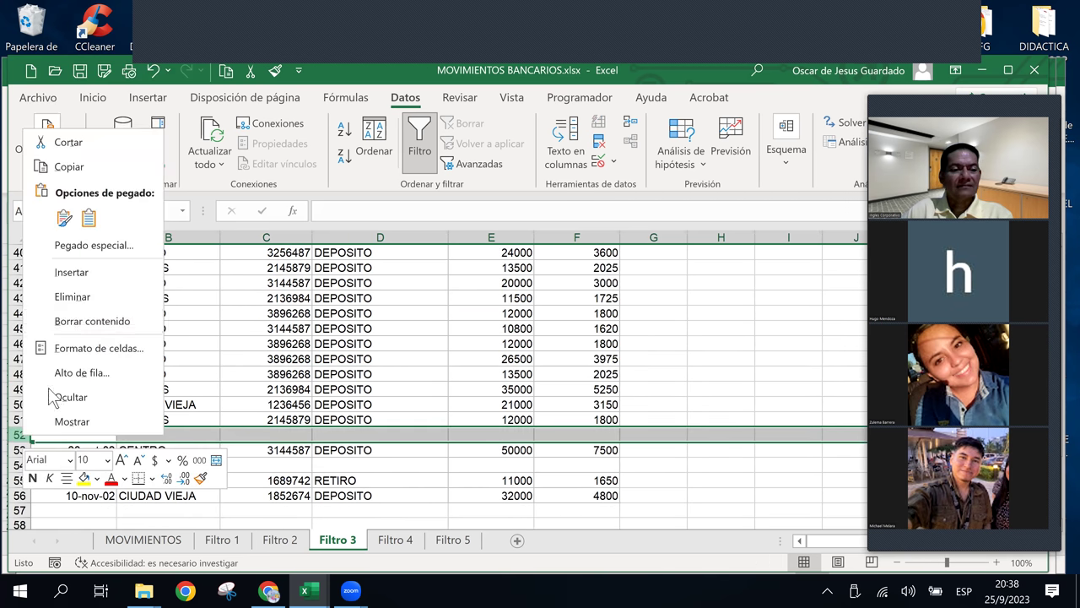
pyautogui.click(71, 298)
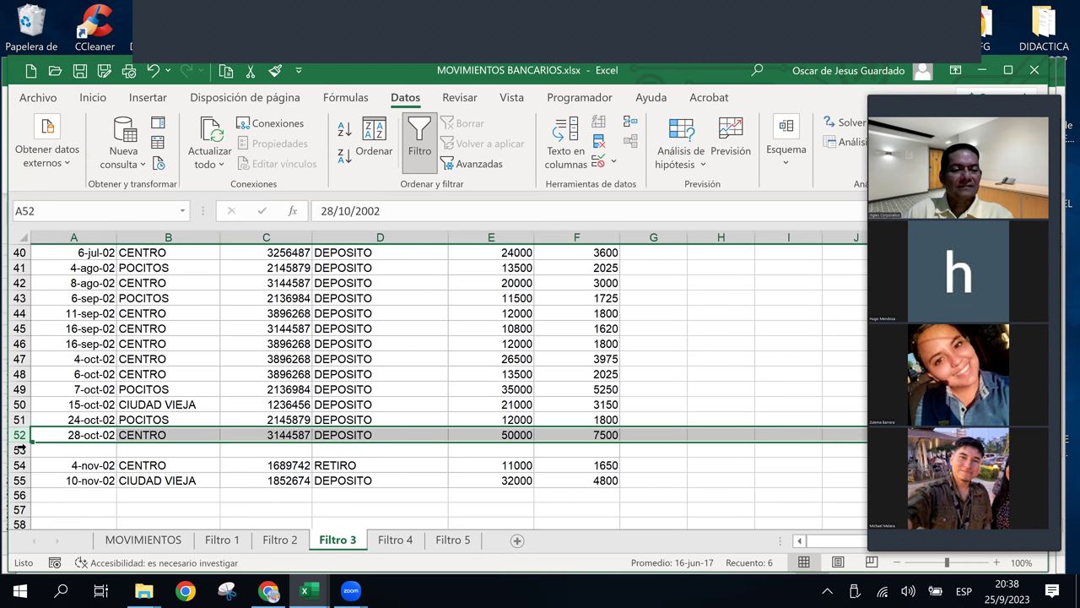
pyautogui.rightClick(19, 449)
pyautogui.click(71, 298)
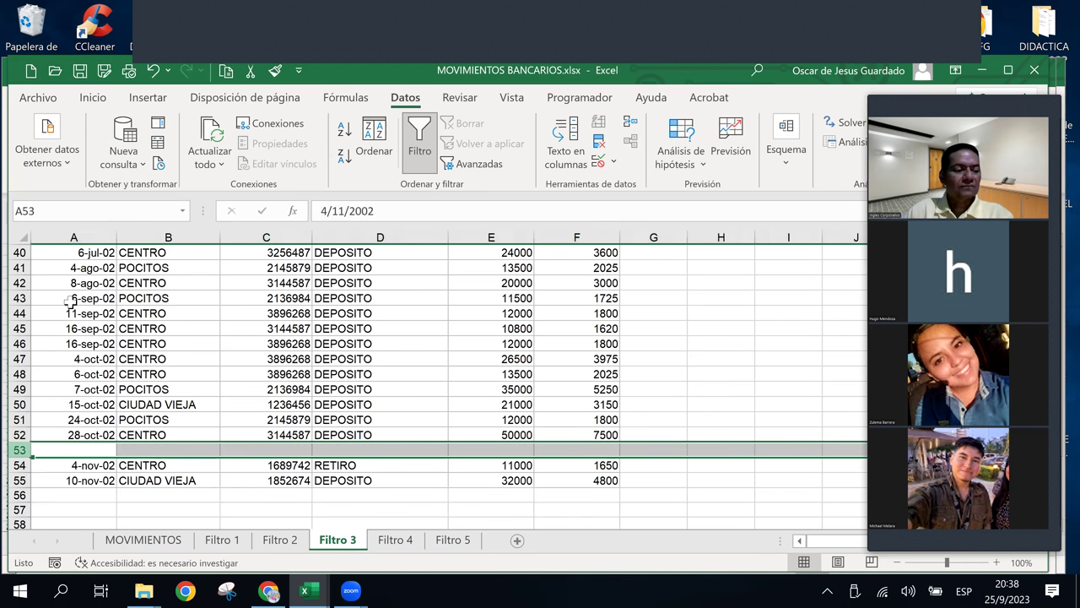
pyautogui.click(324, 420)
pyautogui.scroll(1, 356, 405)
pyautogui.scroll(12, 356, 405)
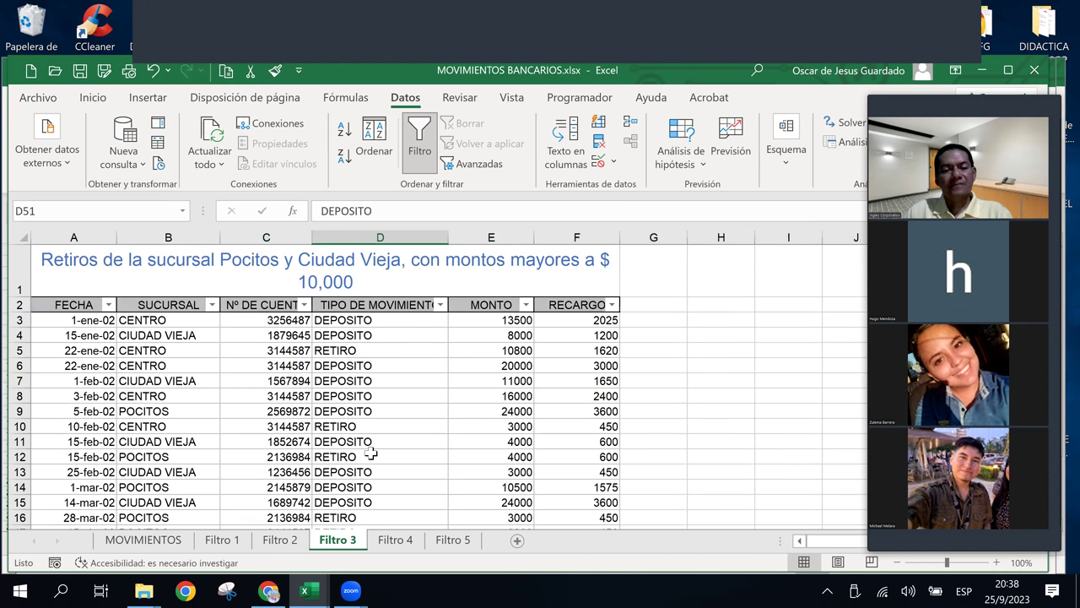
# Clear the filters on the Filtro 4 sheet so all rows show.
pyautogui.click(396, 540)
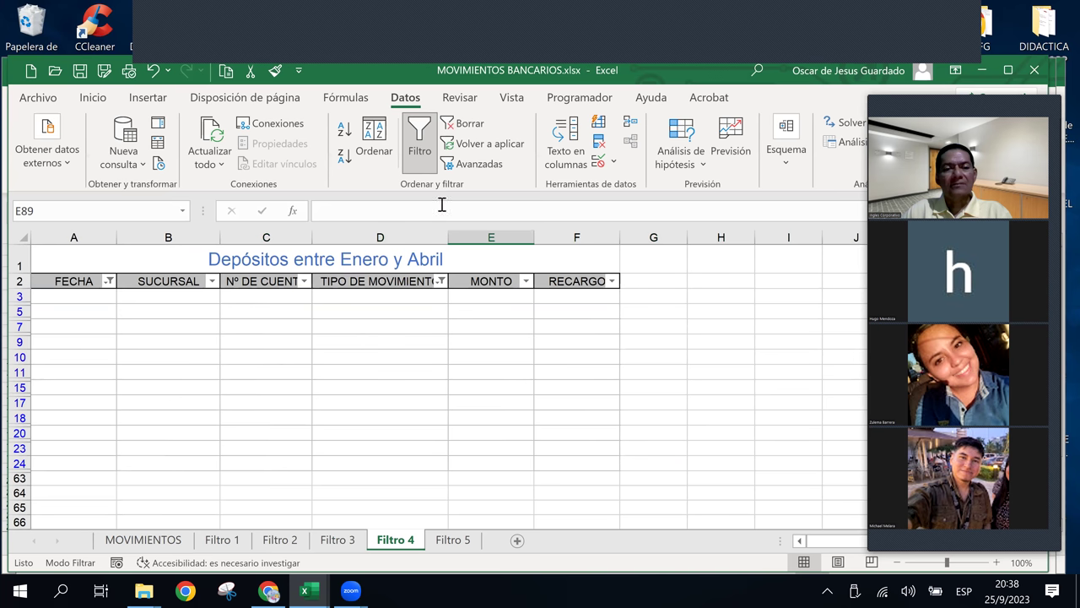
pyautogui.click(463, 123)
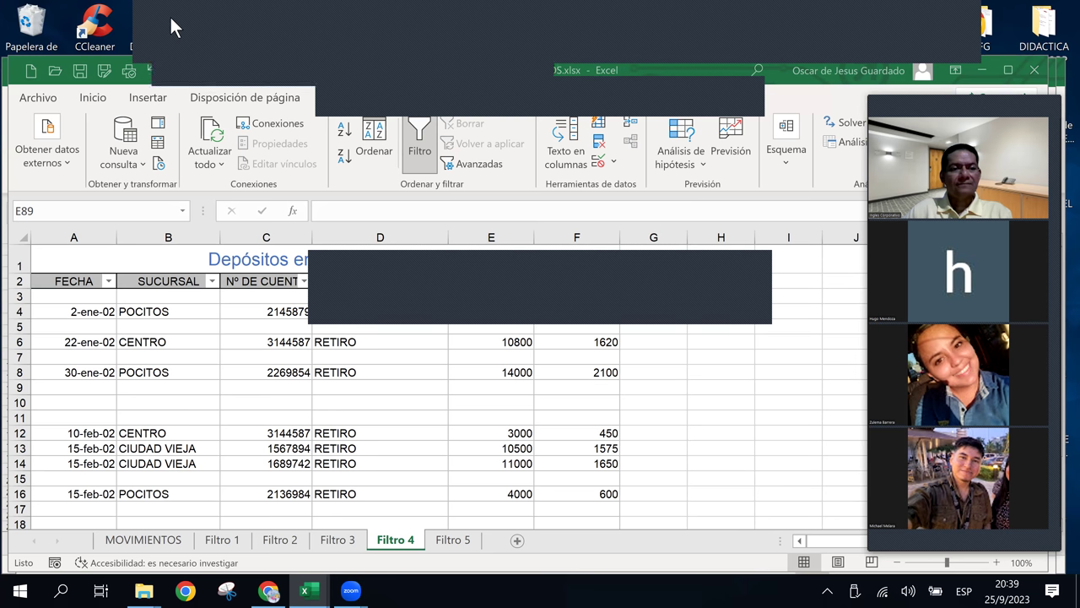
pyautogui.click(577, 418)
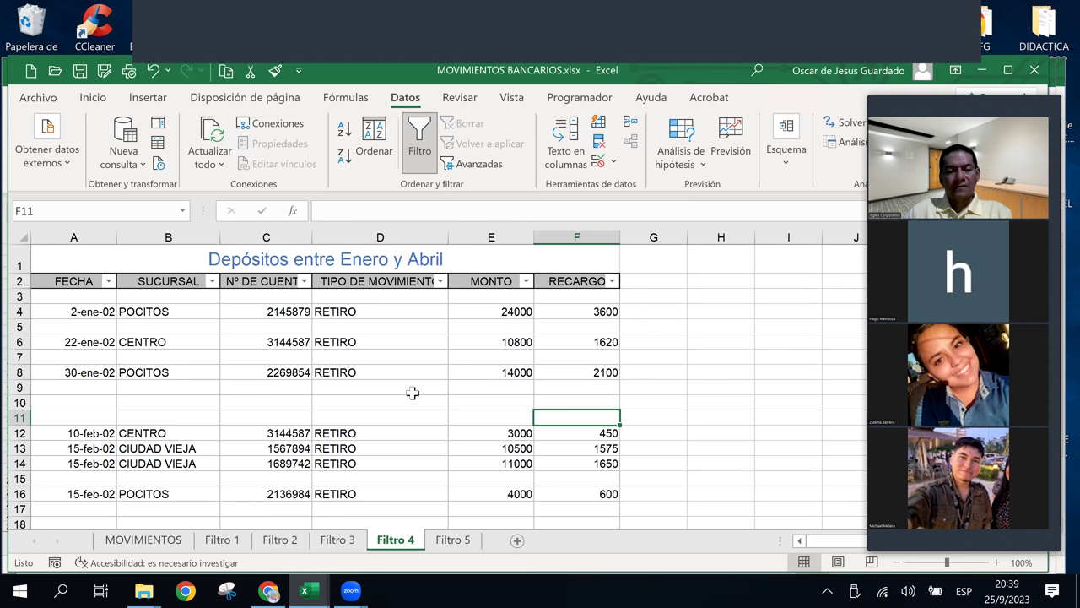
pyautogui.click(411, 388)
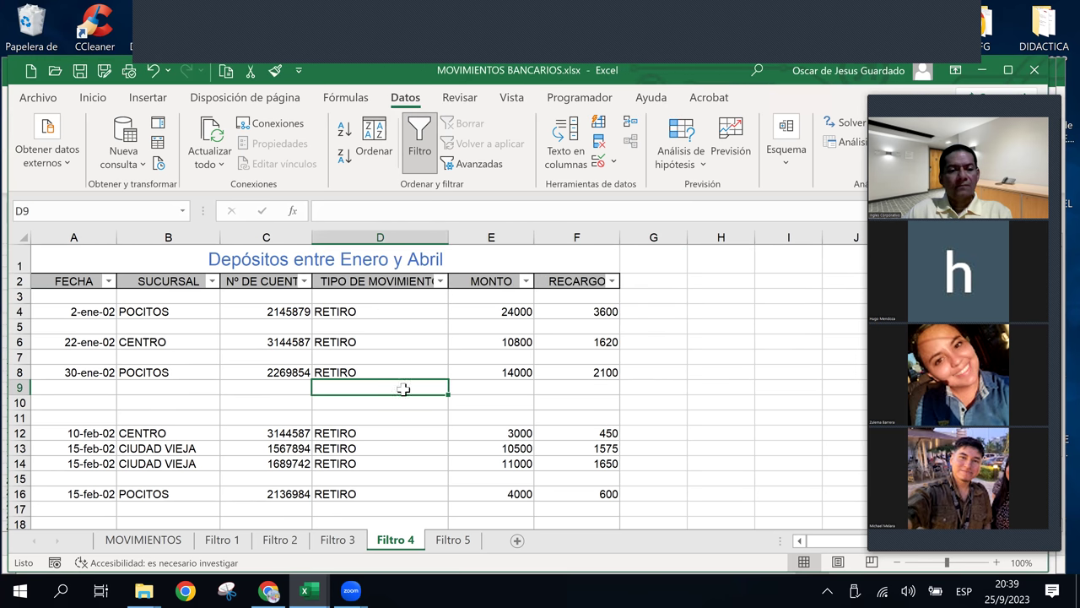
# Try deleting the top empty rows, undoing a mistaken row deletion.
pyautogui.click(16, 326)
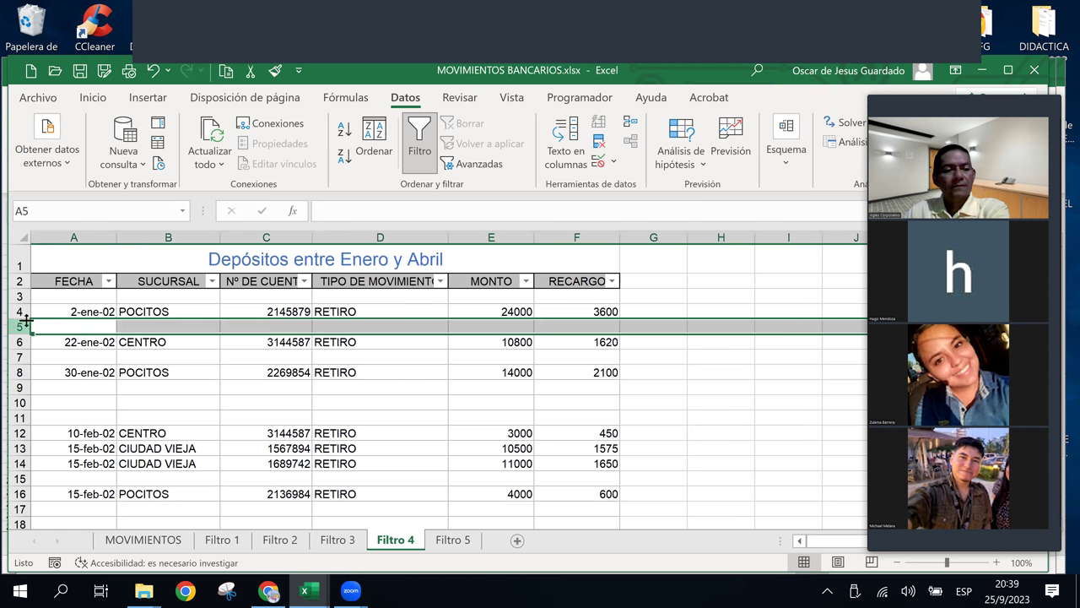
pyautogui.rightClick(19, 314)
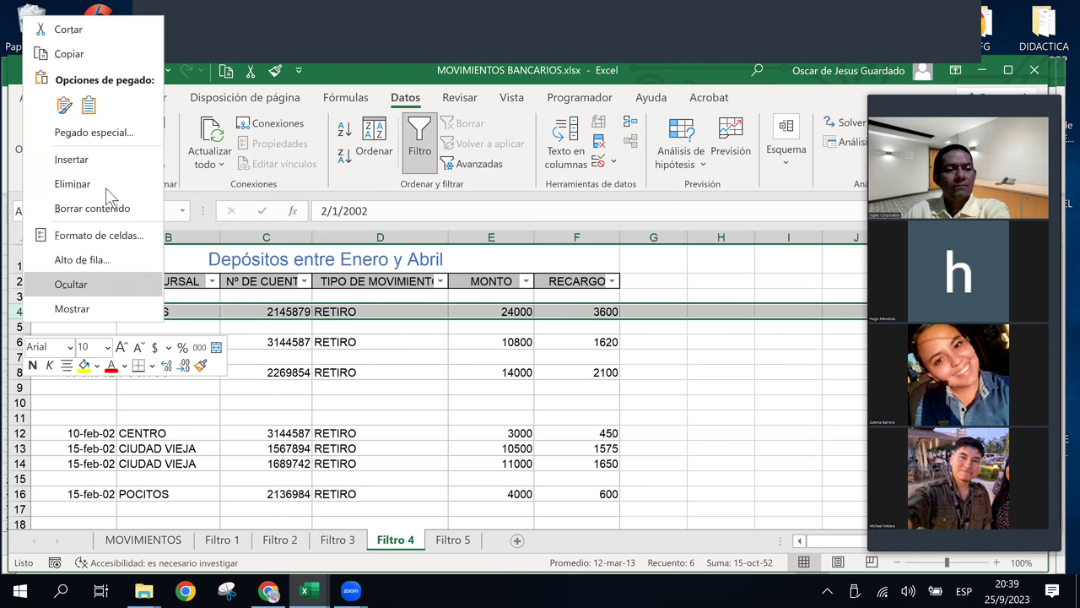
pyautogui.press('Return')
pyautogui.rightClick(18, 296)
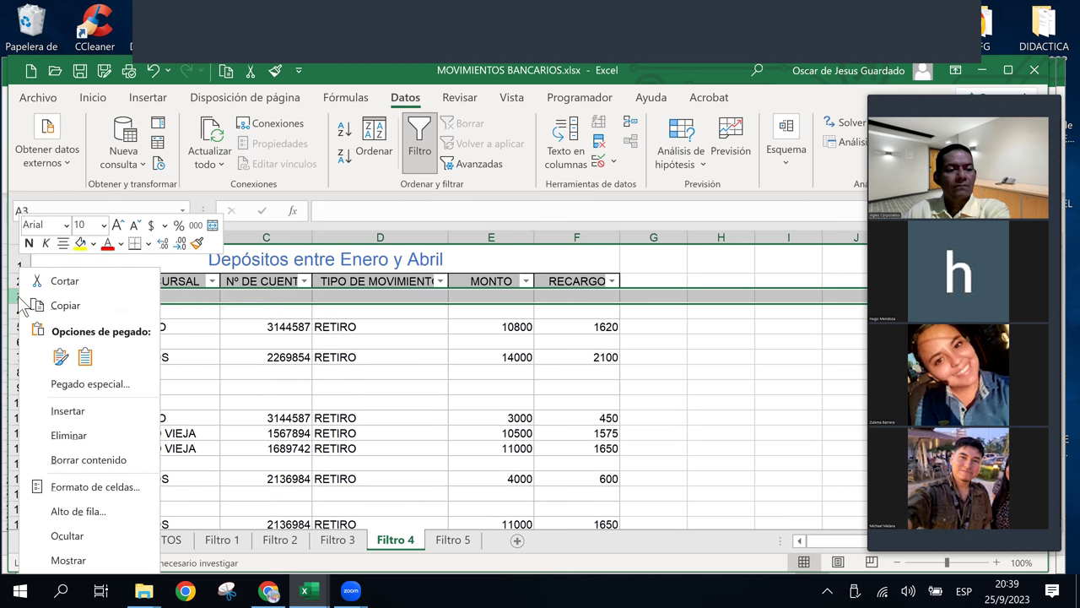
pyautogui.click(75, 437)
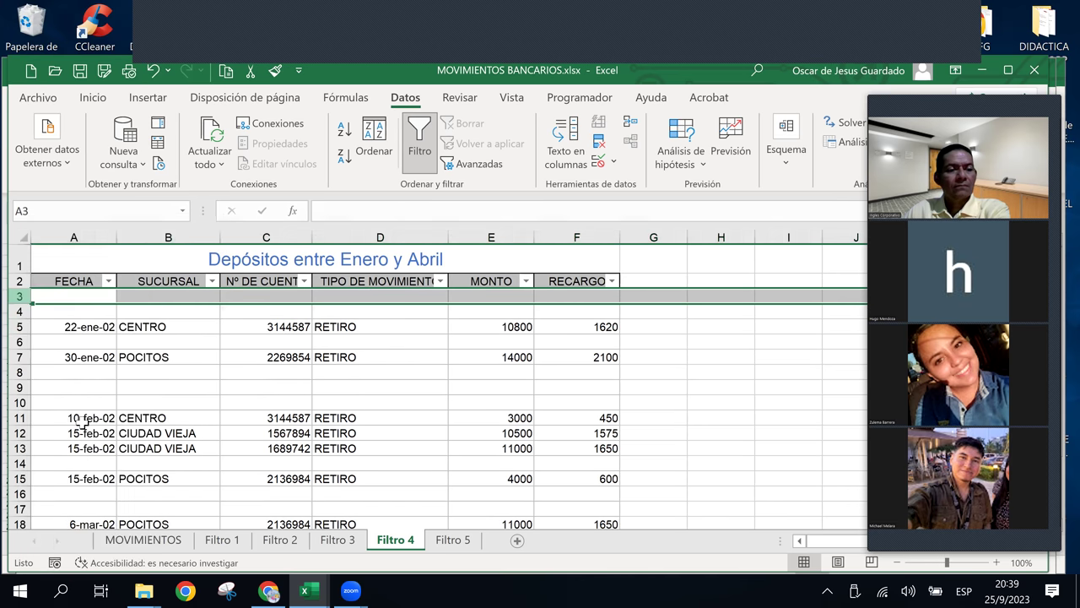
pyautogui.hotkey('ctrl', 'z')
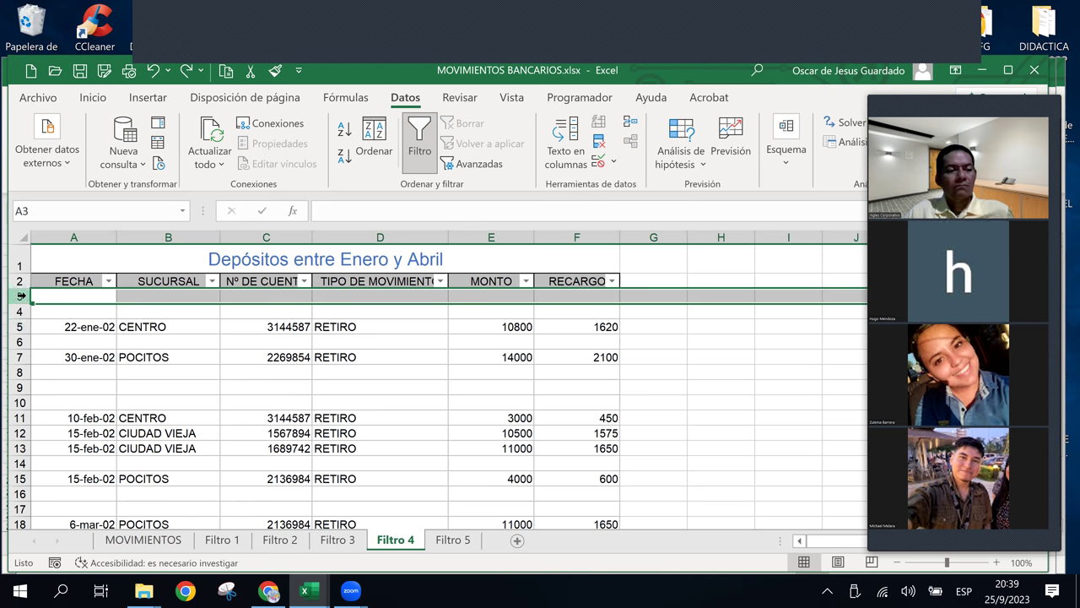
# Delete empty rows 3 and 4 and the blank row above the 30-ene-02 record.
pyautogui.moveTo(22, 295); pyautogui.dragTo(21, 311)
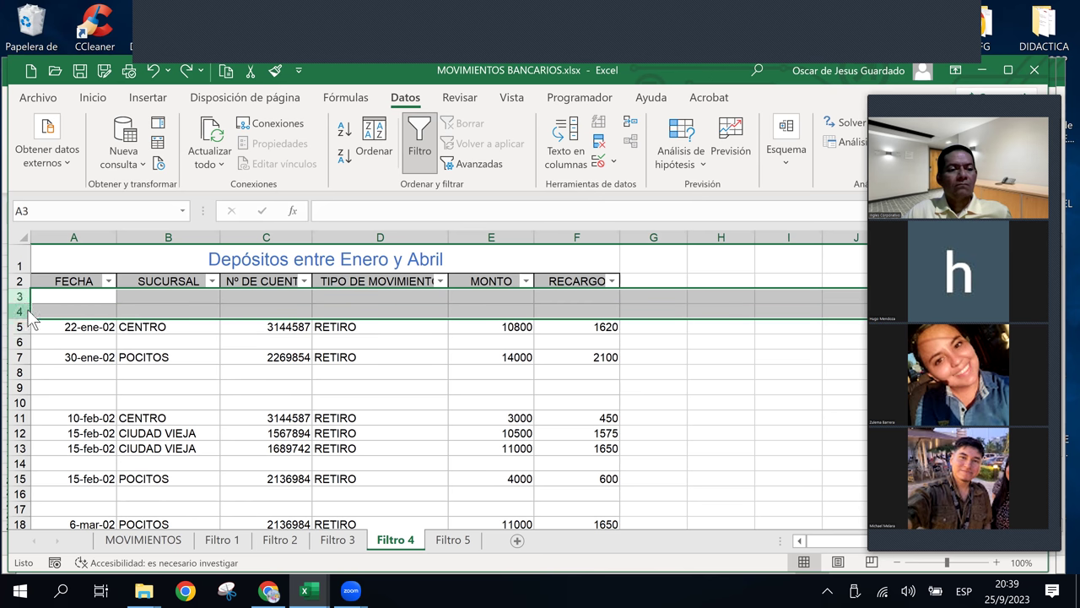
pyautogui.rightClick(31, 319)
pyautogui.click(81, 172)
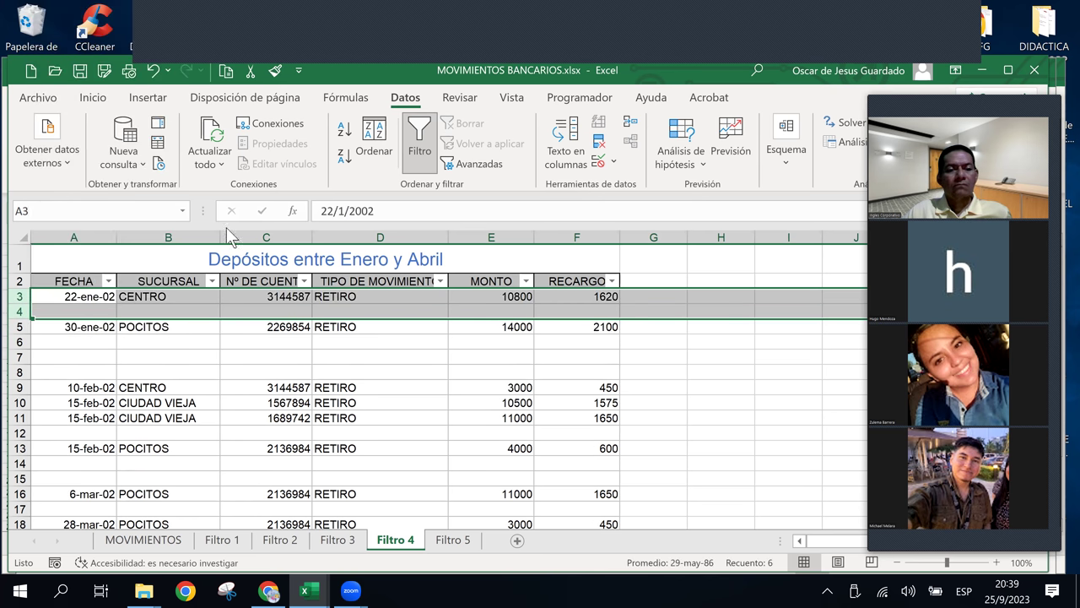
pyautogui.click(285, 354)
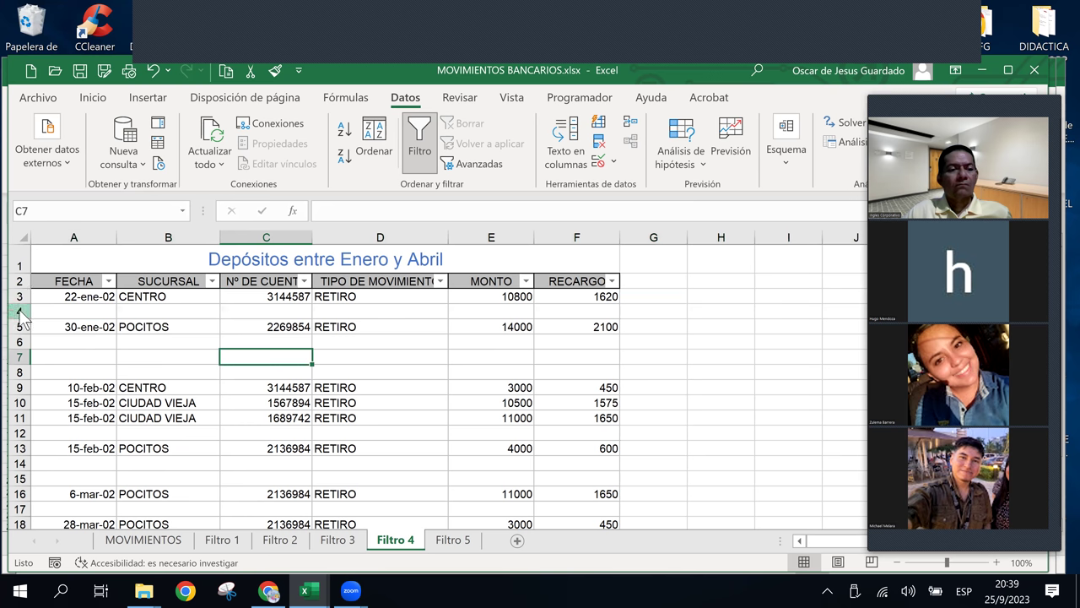
pyautogui.rightClick(22, 312)
pyautogui.click(68, 172)
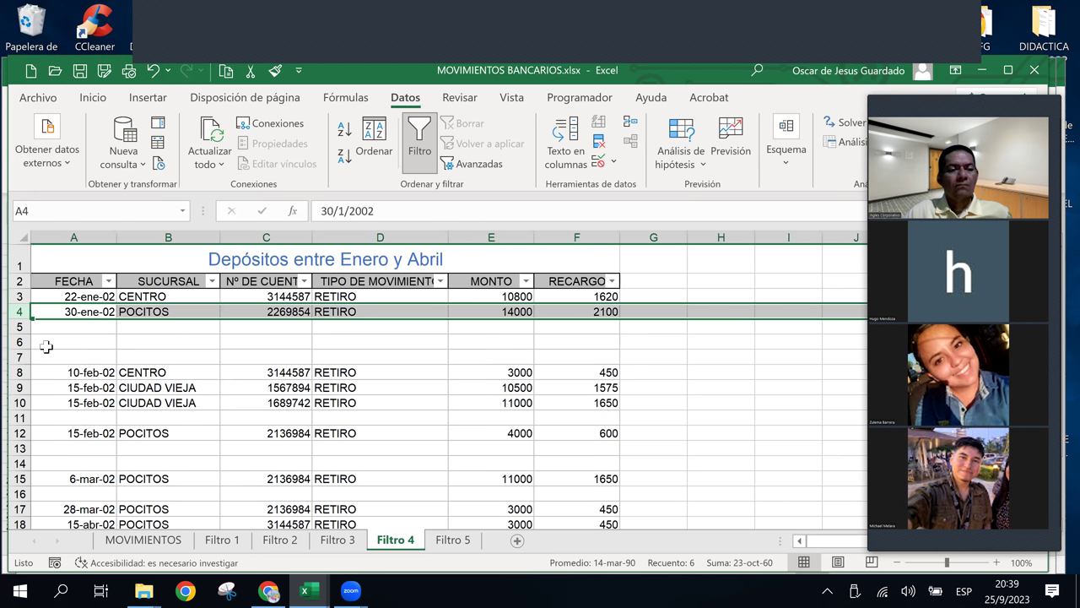
# Delete the empty rows 5–7, row 8, and rows 9–10.
pyautogui.moveTo(22, 326); pyautogui.dragTo(27, 351)
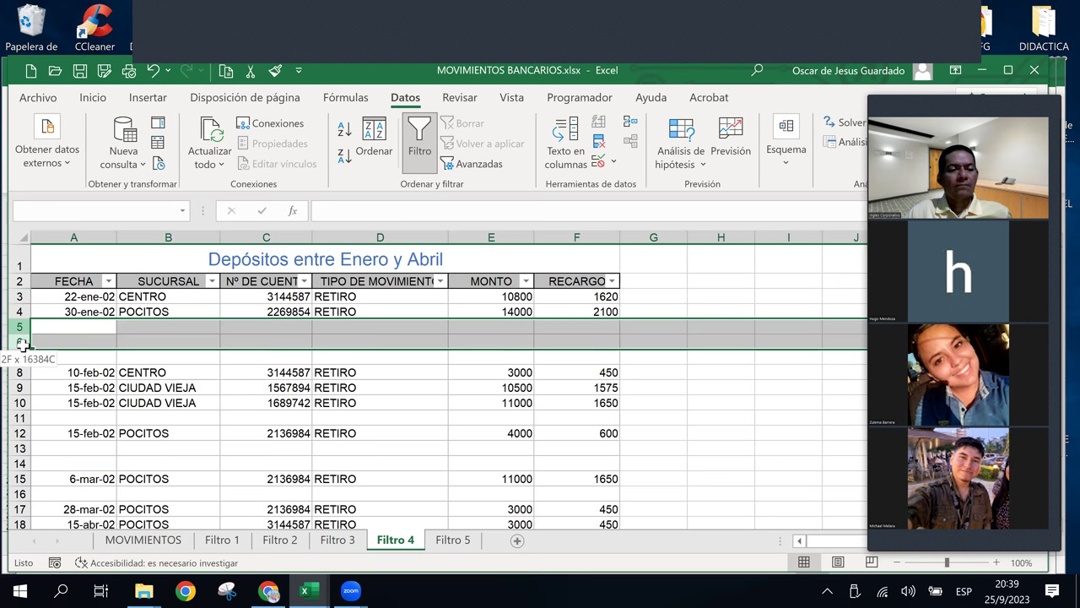
pyautogui.rightClick(27, 351)
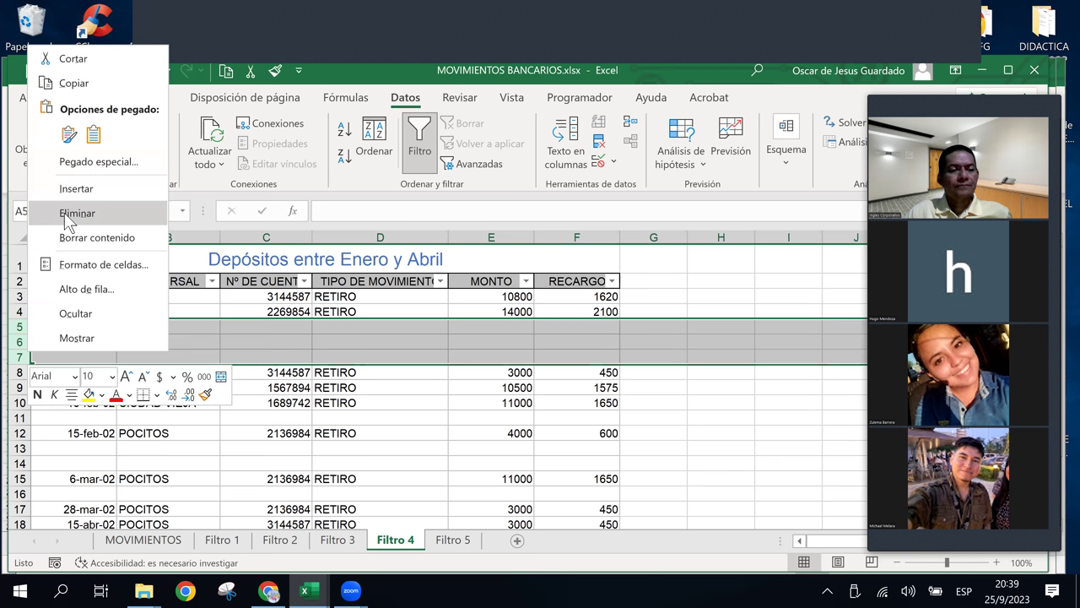
pyautogui.click(69, 212)
pyautogui.click(21, 372)
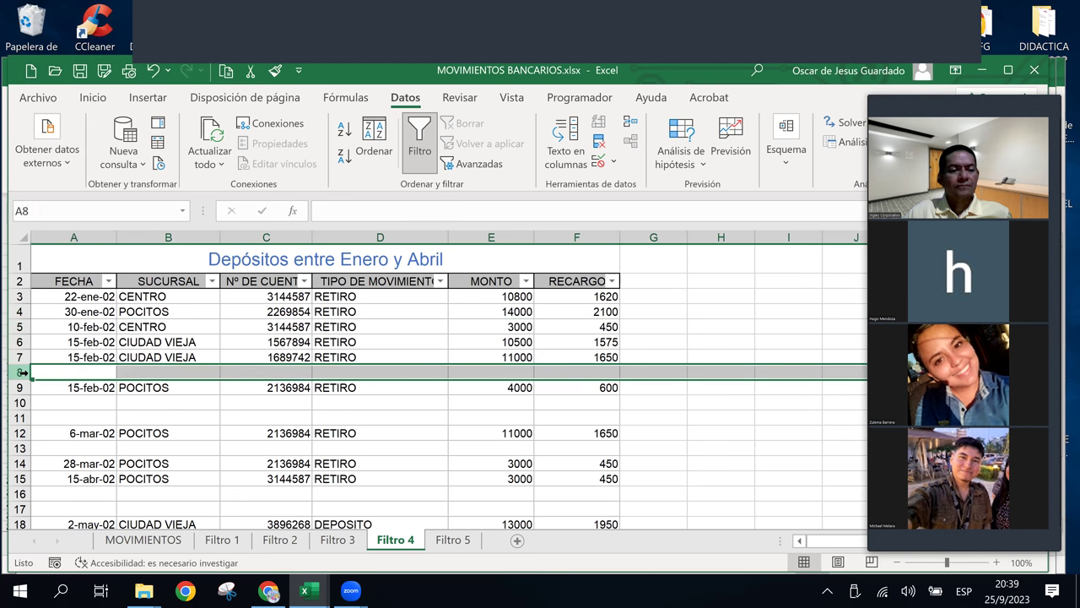
pyautogui.rightClick(22, 372)
pyautogui.click(49, 242)
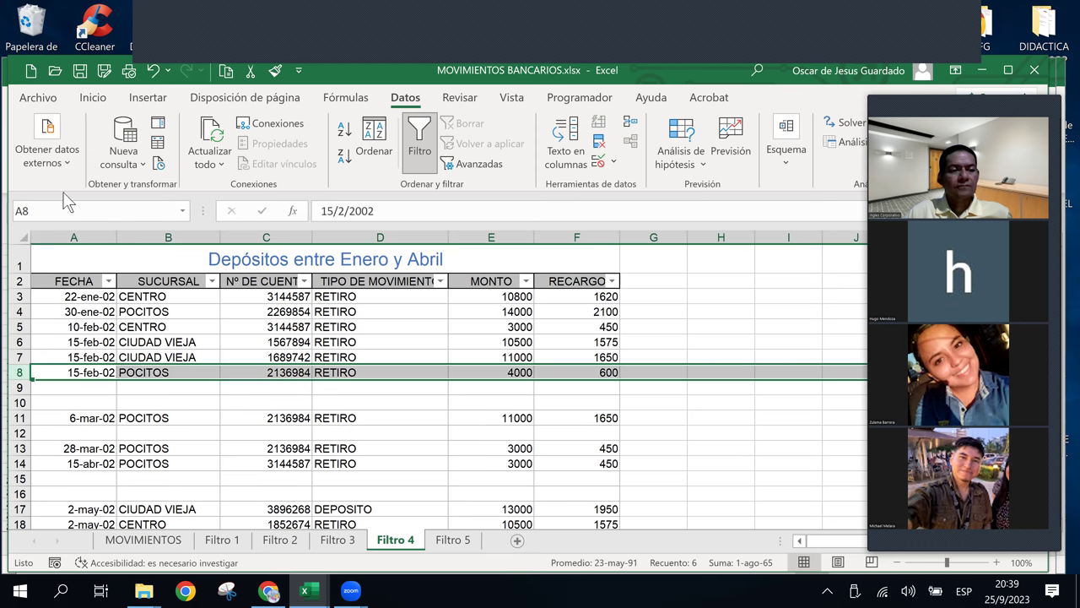
pyautogui.moveTo(18, 387); pyautogui.dragTo(18, 402)
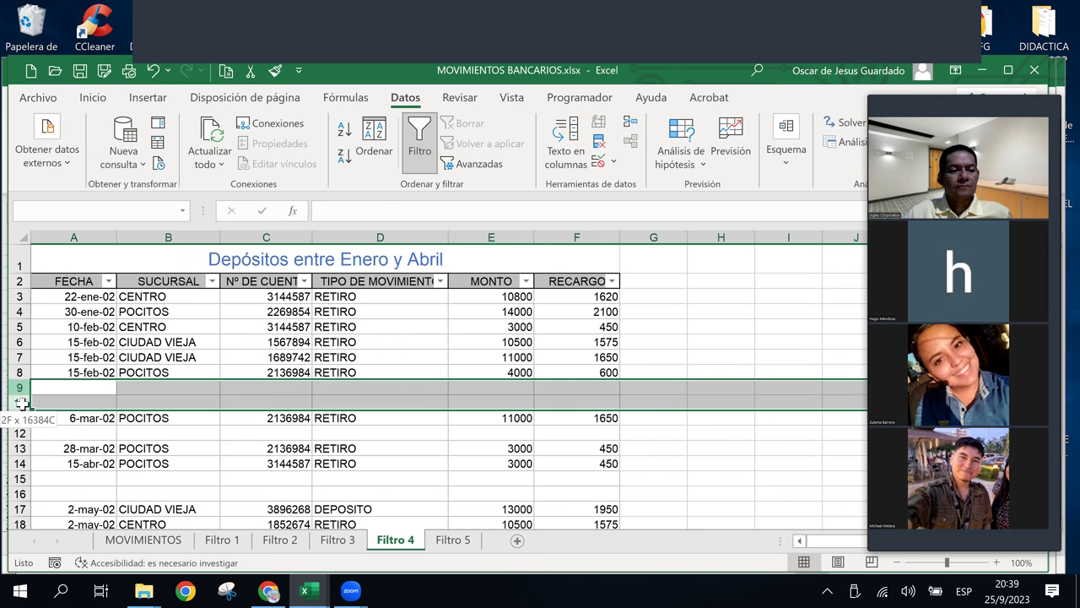
pyautogui.rightClick(21, 403)
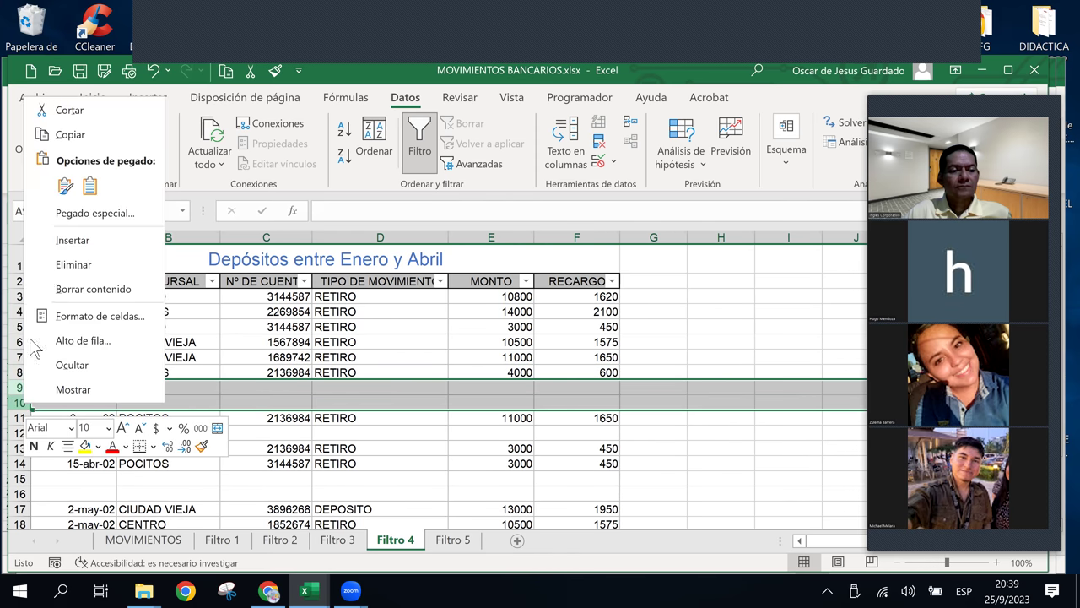
pyautogui.click(36, 266)
# Delete the remaining empty row 10 and rows 12–13, then check the table.
pyautogui.click(18, 403)
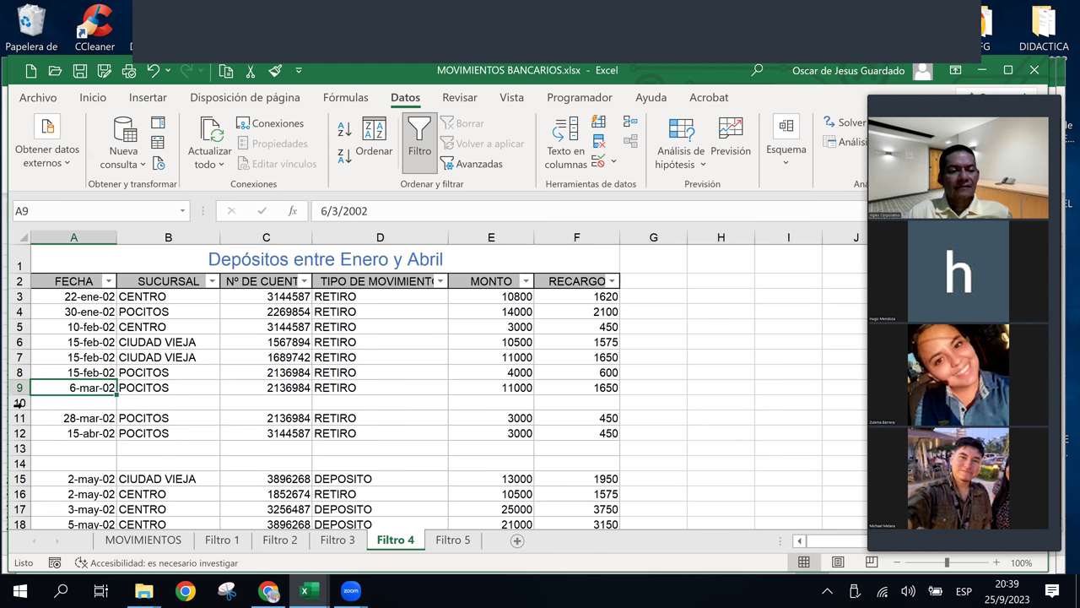
pyautogui.rightClick(19, 404)
pyautogui.click(48, 268)
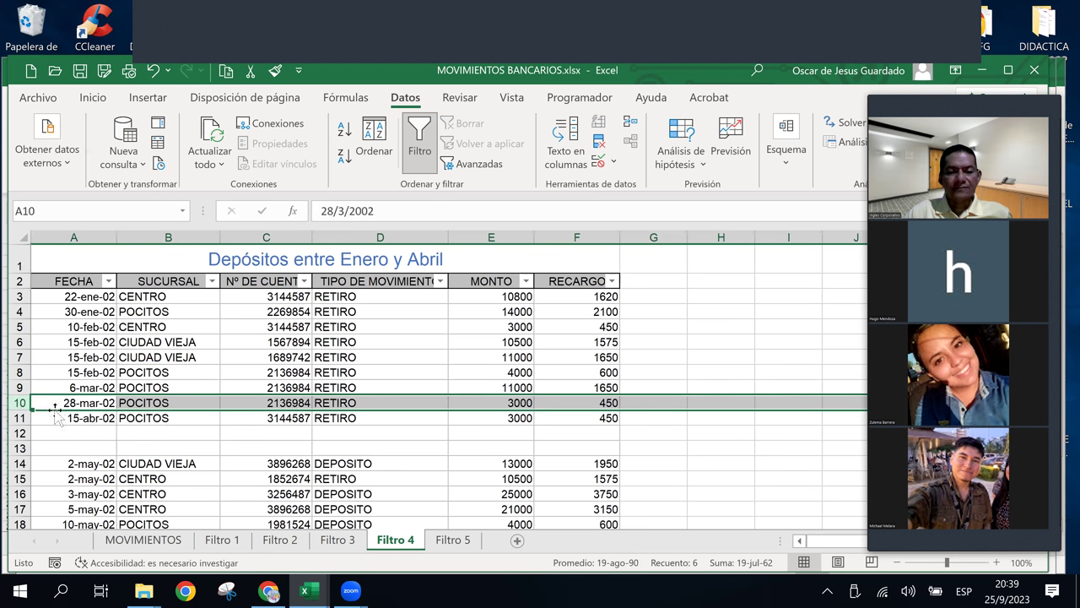
pyautogui.moveTo(20, 433); pyautogui.dragTo(26, 453)
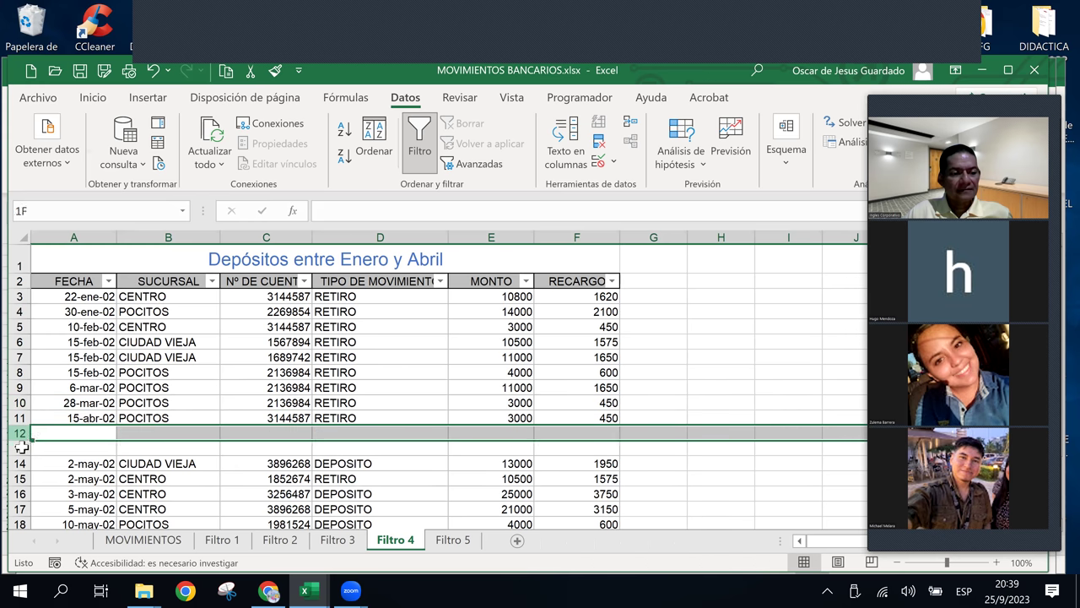
pyautogui.rightClick(24, 449)
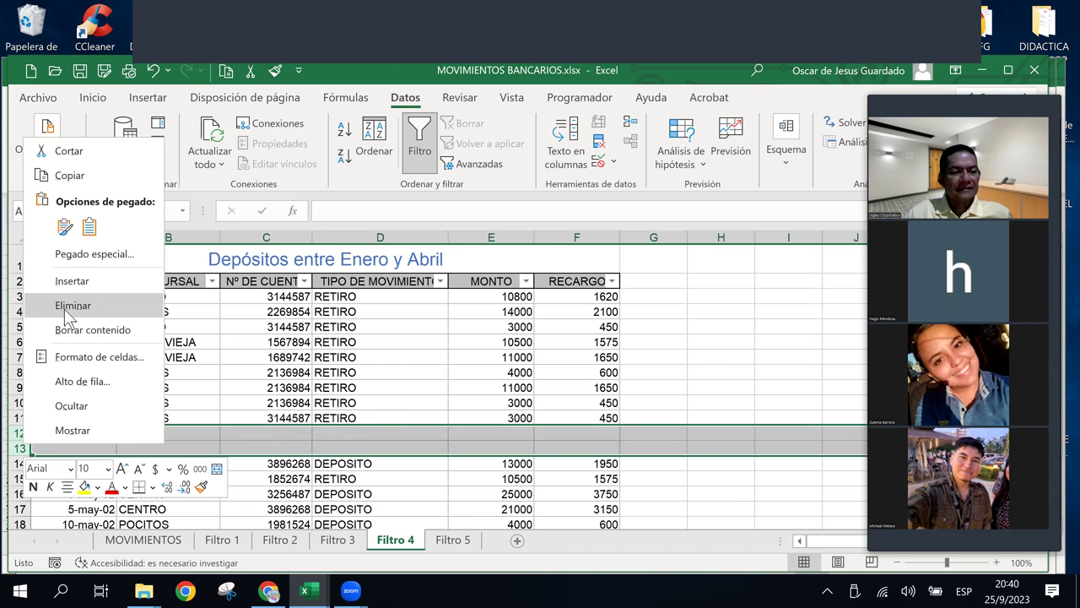
pyautogui.click(63, 306)
pyautogui.scroll(-5, 363, 438)
pyautogui.scroll(-2, 363, 438)
pyautogui.scroll(-9, 363, 438)
pyautogui.scroll(7, 417, 393)
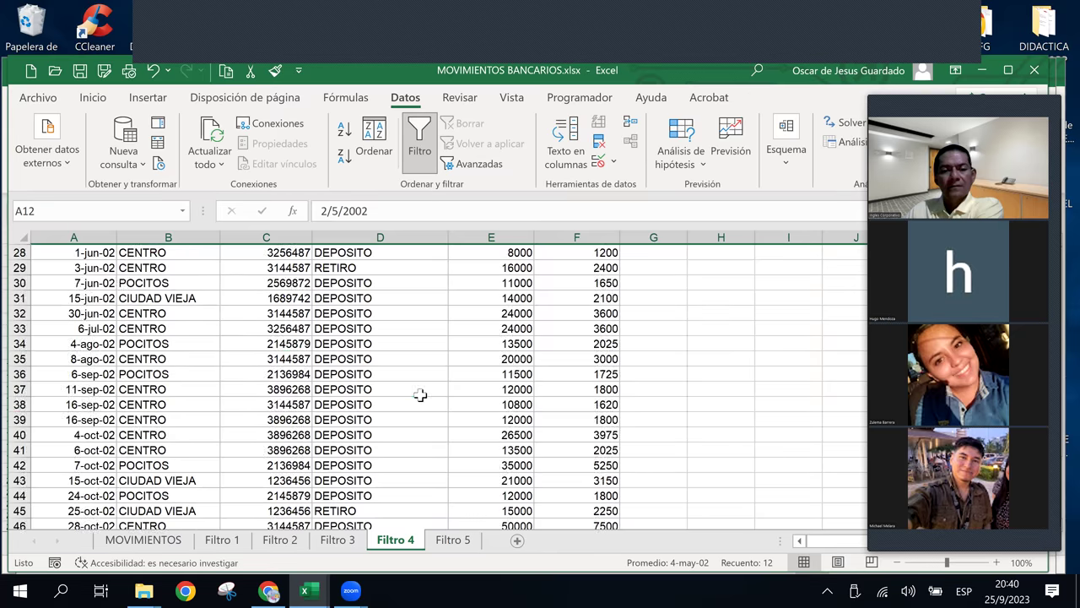
pyautogui.scroll(9, 420, 391)
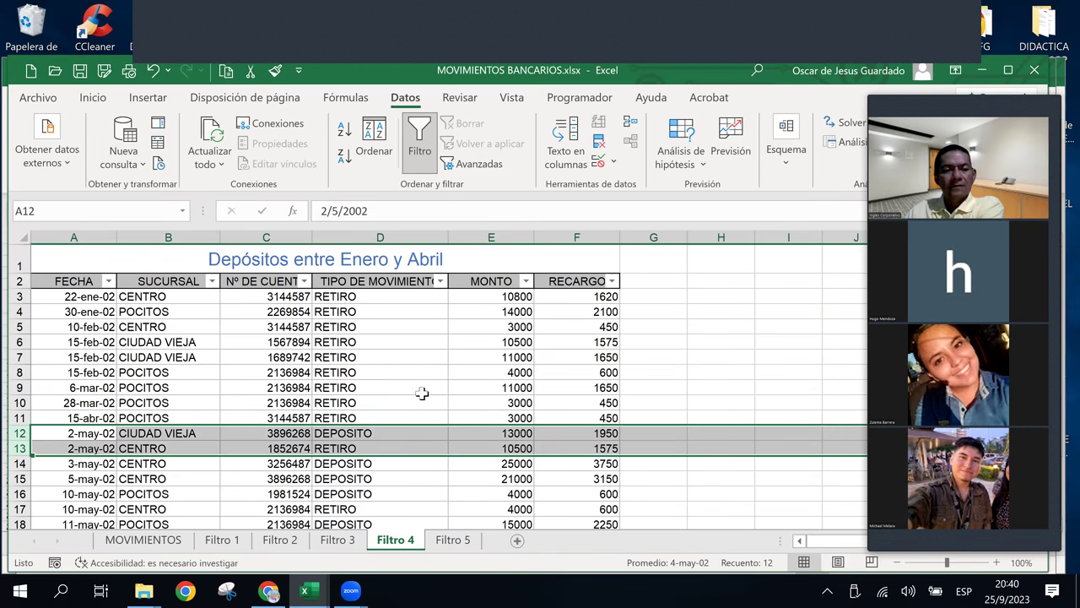
# Clear the filter on Filtro 5 and delete its empty row 12.
pyautogui.click(444, 540)
pyautogui.click(467, 125)
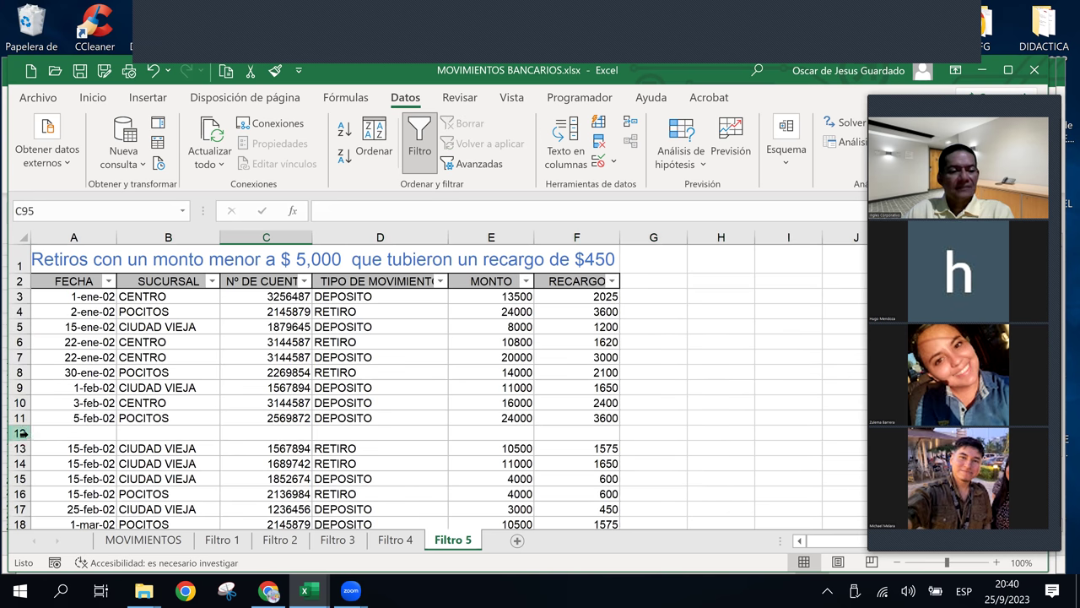
pyautogui.rightClick(28, 434)
pyautogui.click(73, 296)
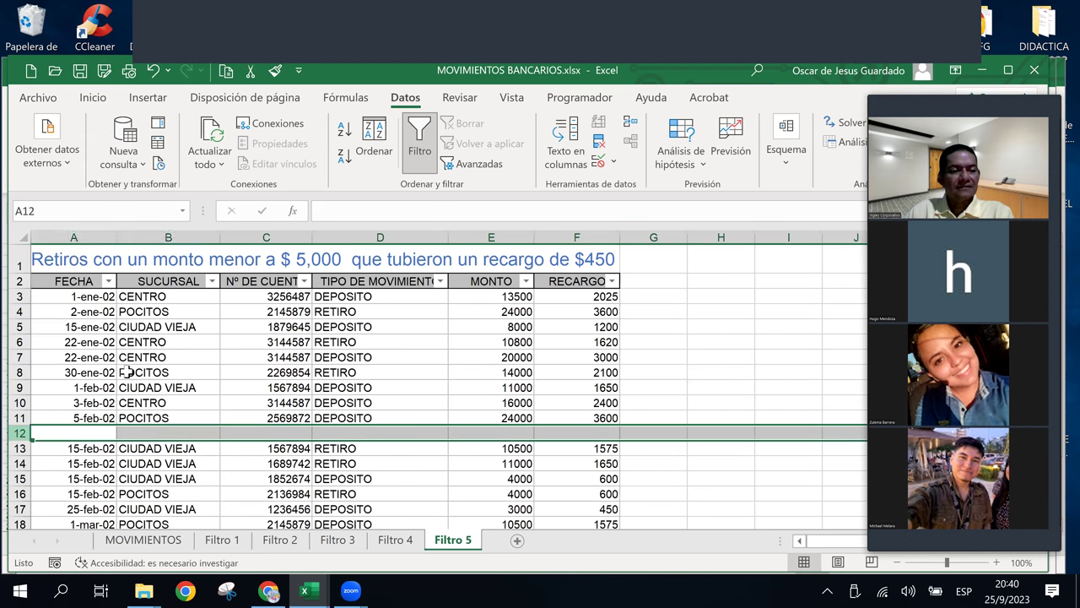
# Delete the empty rows 20 and 21, then scroll through to check the table.
pyautogui.scroll(-1, 378, 469)
pyautogui.scroll(-4, 378, 469)
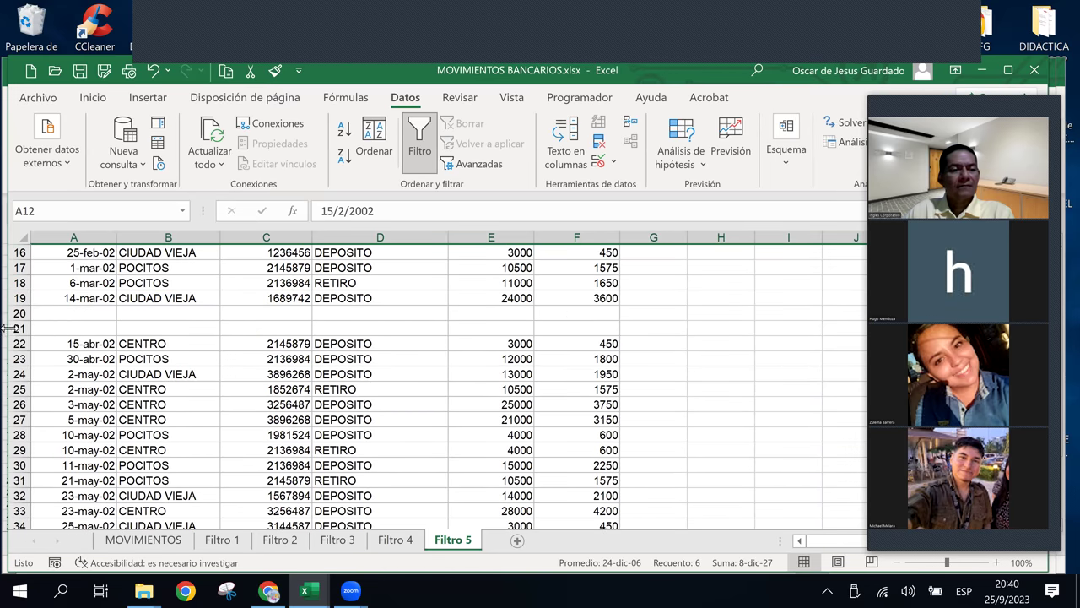
pyautogui.moveTo(24, 313); pyautogui.dragTo(23, 329)
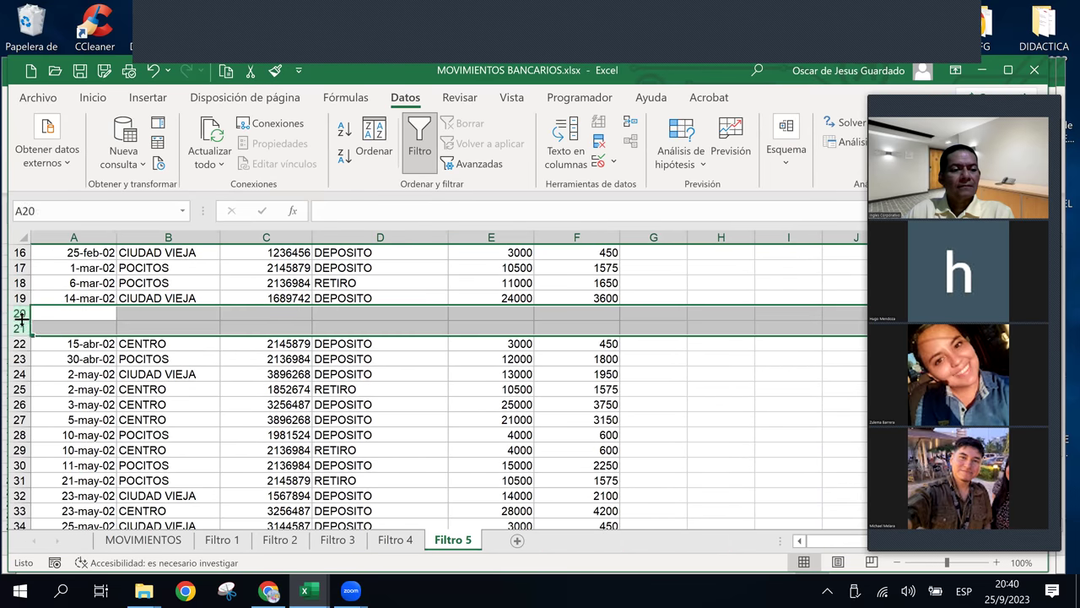
pyautogui.rightClick(24, 328)
pyautogui.click(76, 180)
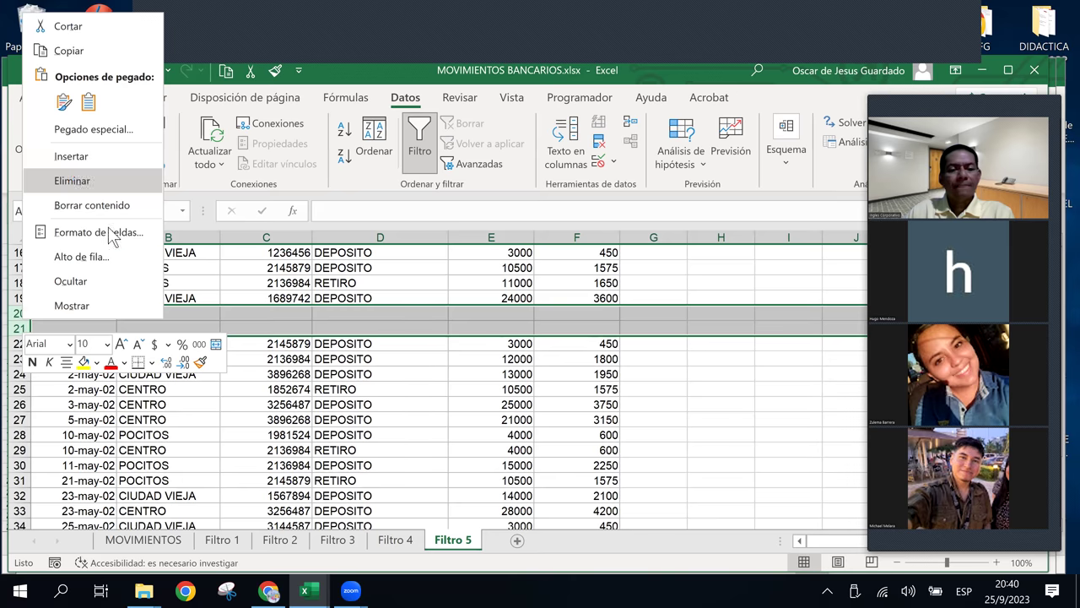
pyautogui.click(364, 463)
pyautogui.scroll(-2, 365, 463)
pyautogui.scroll(-4, 365, 463)
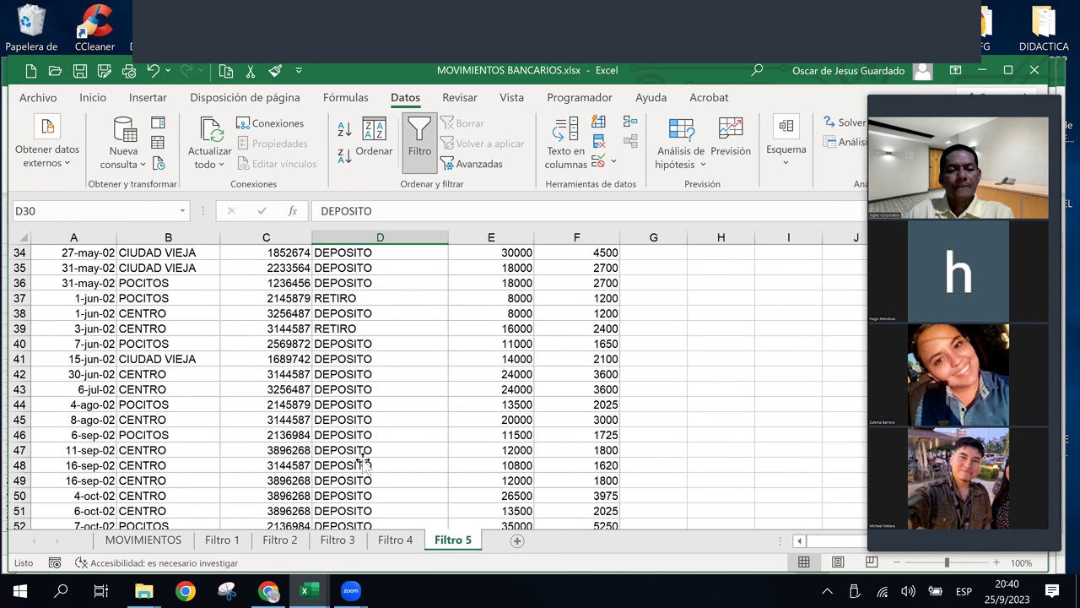
pyautogui.scroll(-5, 363, 460)
pyautogui.scroll(-2, 361, 463)
pyautogui.scroll(5, 362, 462)
pyautogui.scroll(5, 363, 461)
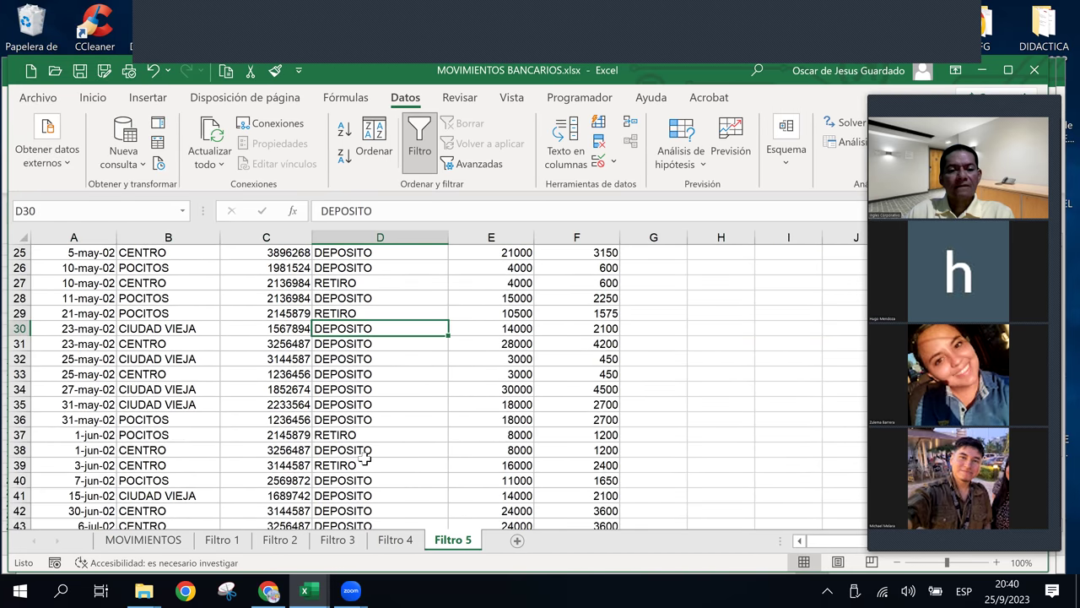
pyautogui.scroll(8, 364, 459)
pyautogui.click(422, 359)
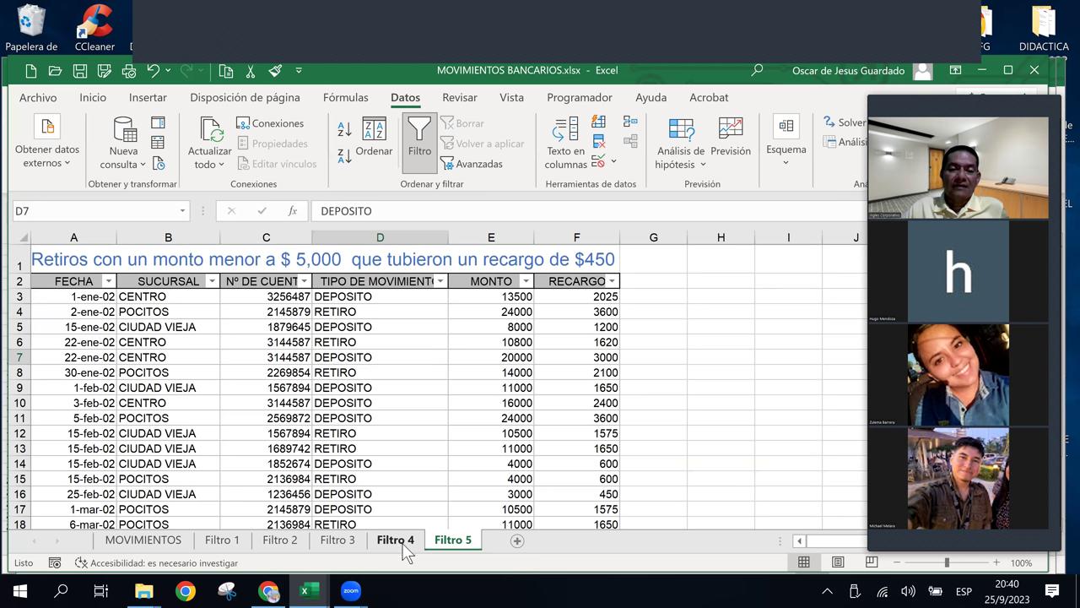
# Review the Filtro 4, Filtro 3 and Filtro 2 sheets, ending on Filtro 1.
pyautogui.click(403, 545)
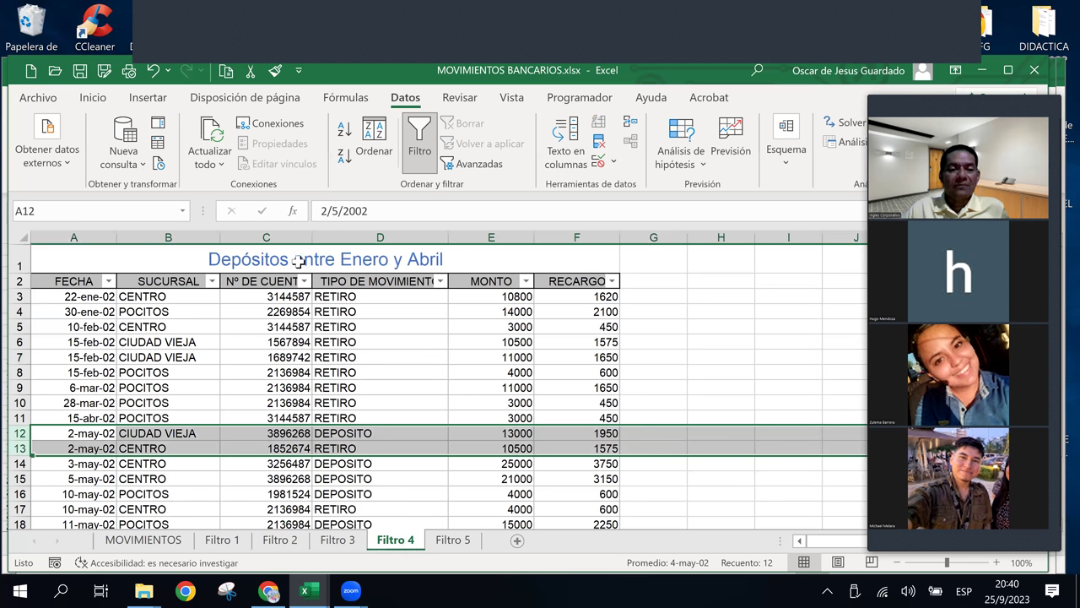
pyautogui.click(393, 401)
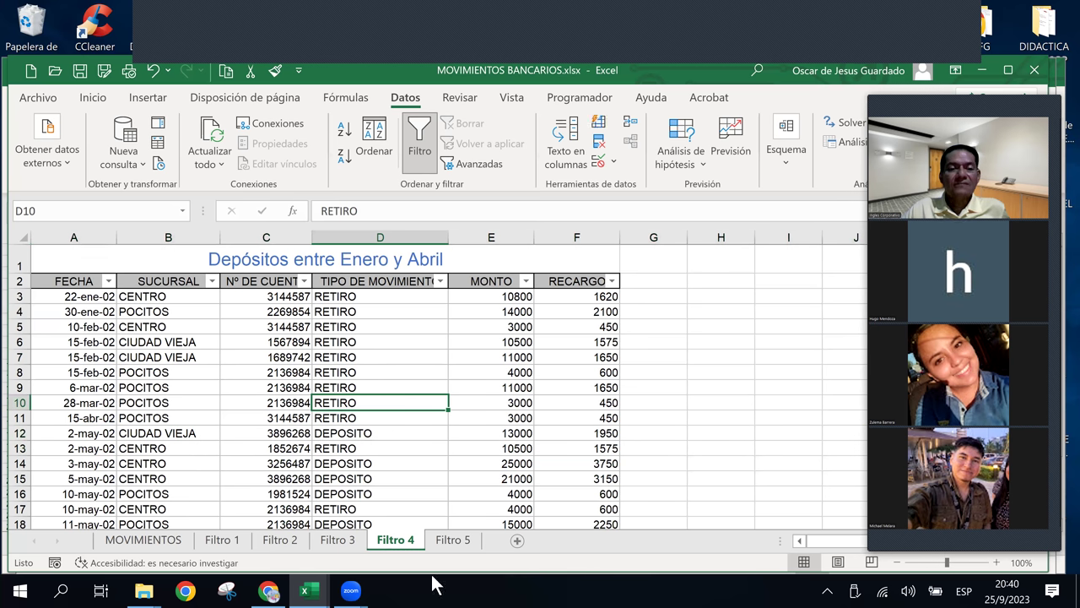
pyautogui.click(344, 541)
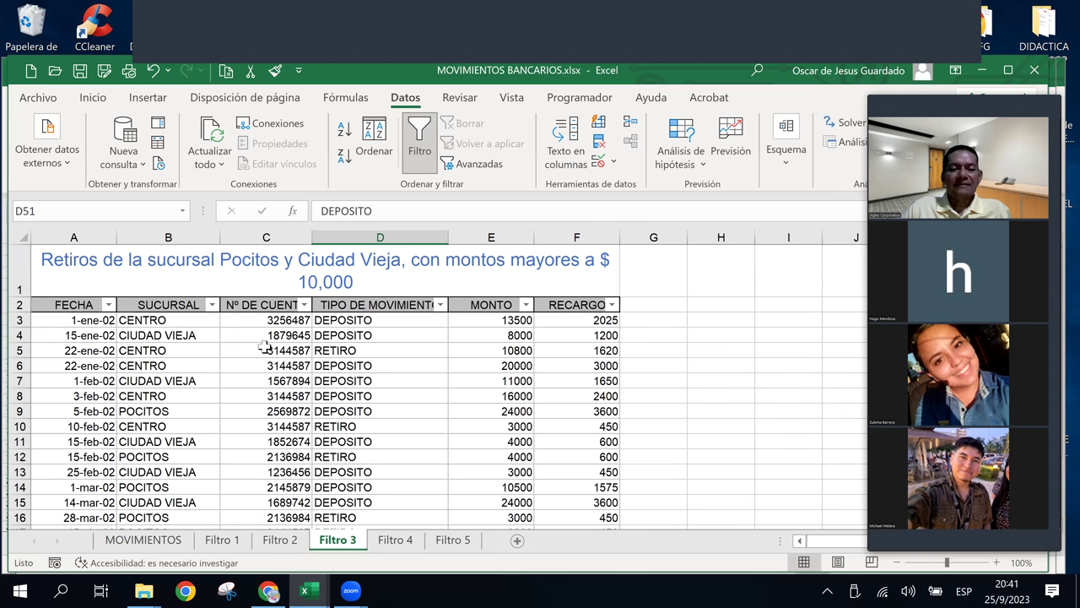
pyautogui.click(284, 540)
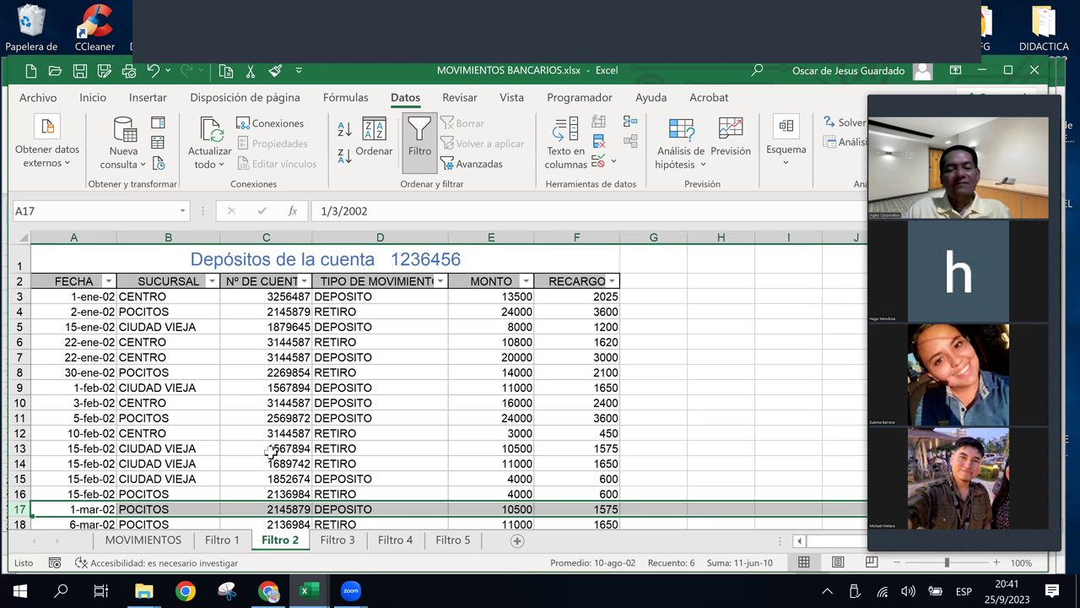
pyautogui.click(222, 540)
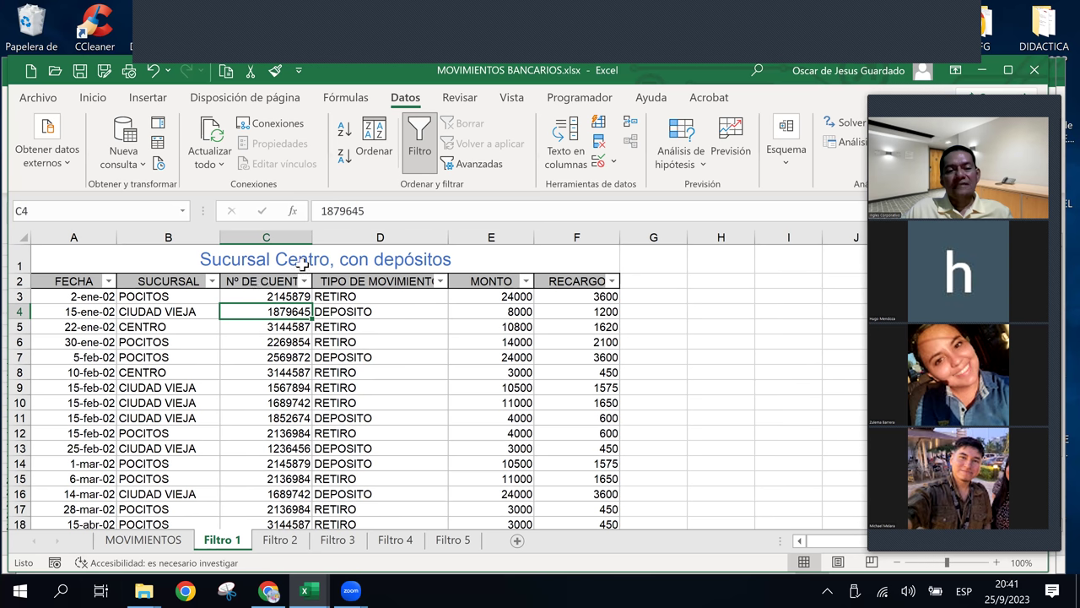
# Open the 'Sucursal Centro, con depósitos' title in A1 for editing and confirm it.
pyautogui.click(400, 260)
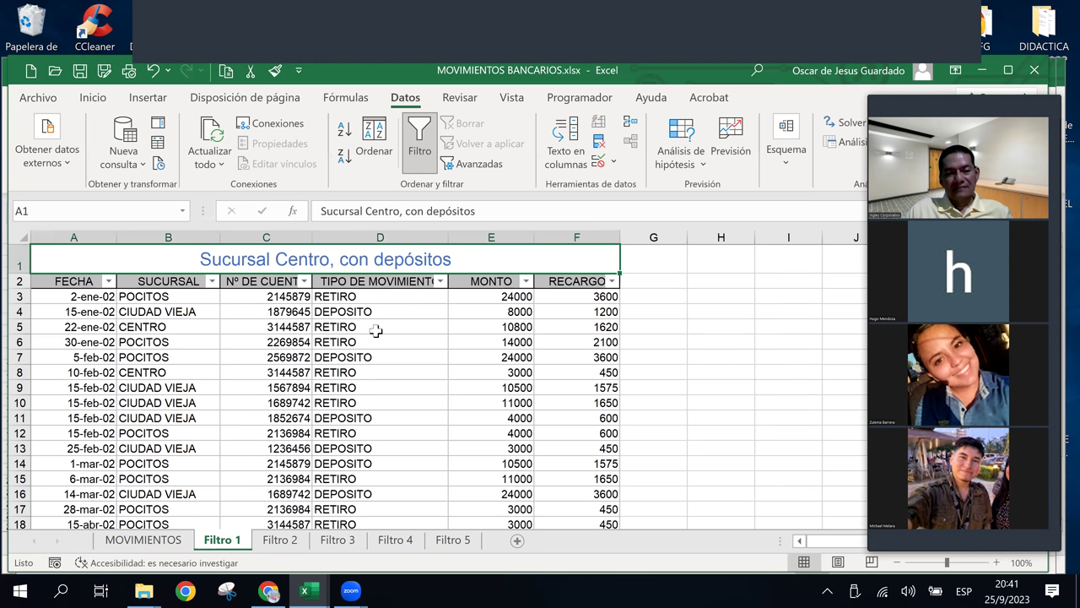
pyautogui.click(376, 372)
pyautogui.click(218, 261)
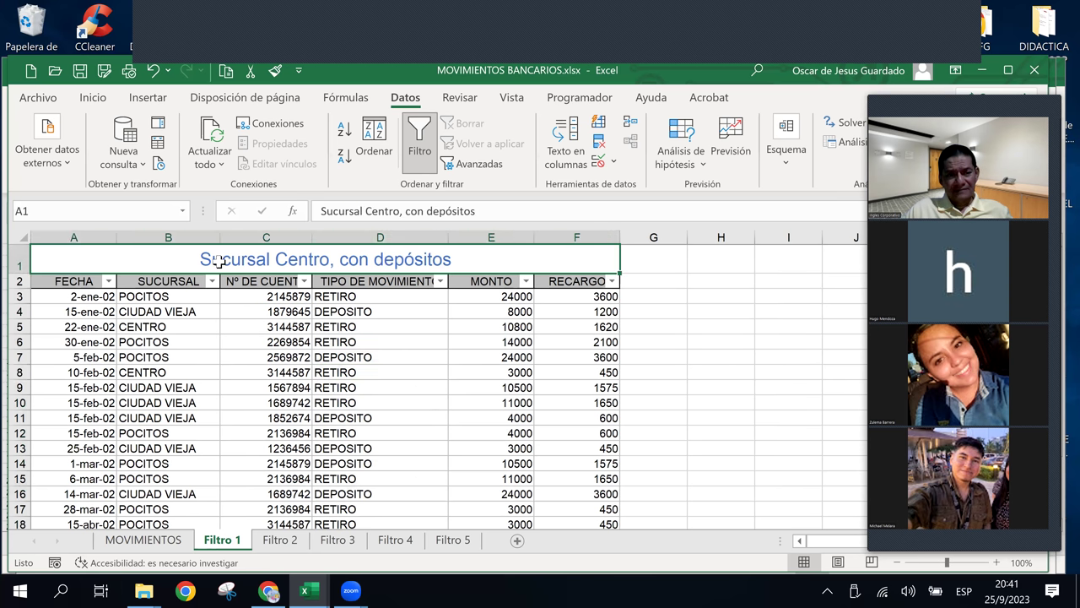
pyautogui.doubleClick(217, 258)
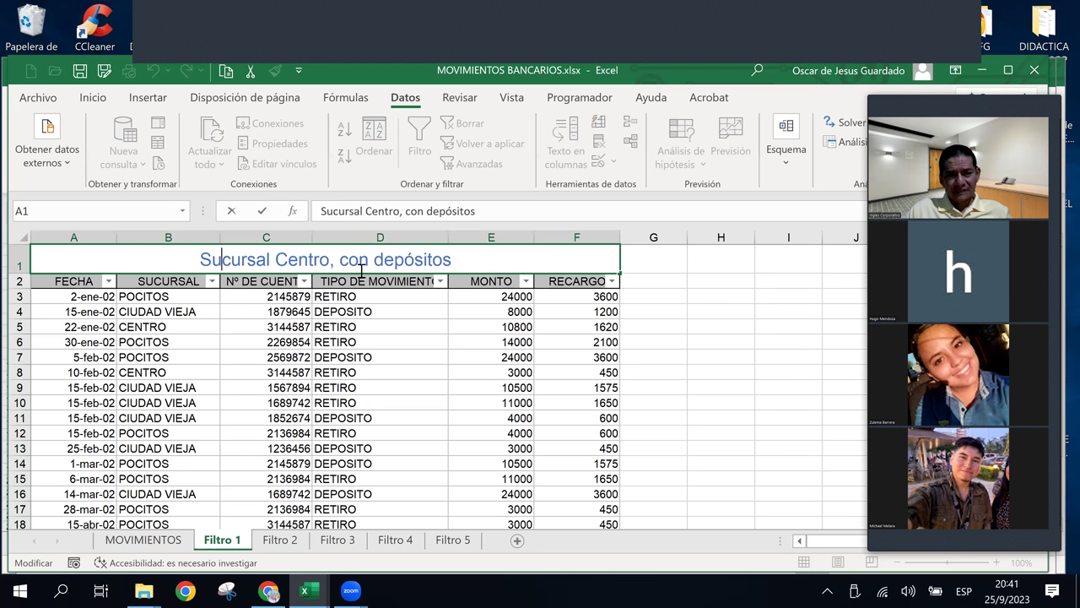
pyautogui.press('End')
pyautogui.scroll(-1, 253, 270)
pyautogui.scroll(1, 211, 316)
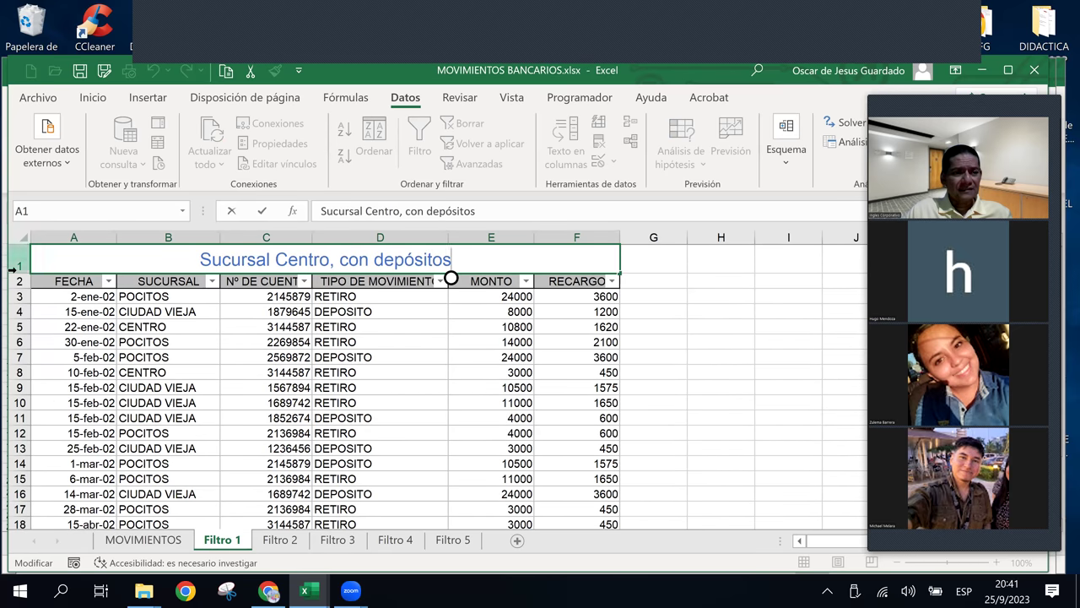
pyautogui.click(123, 342)
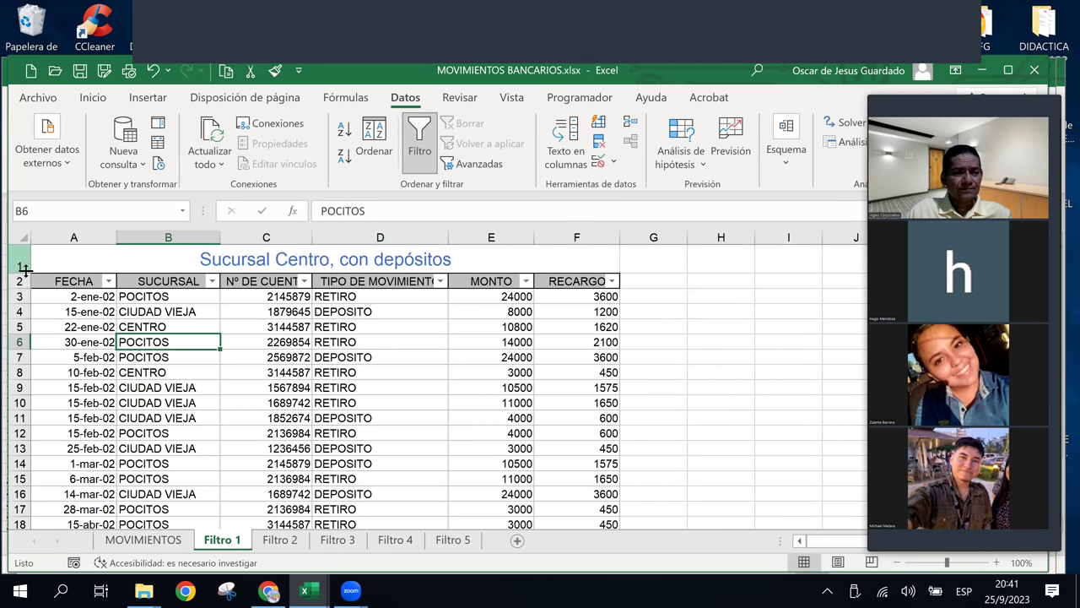
# Make the title row 1 taller and re-edit and confirm the title.
pyautogui.moveTo(23, 272); pyautogui.dragTo(25, 288)
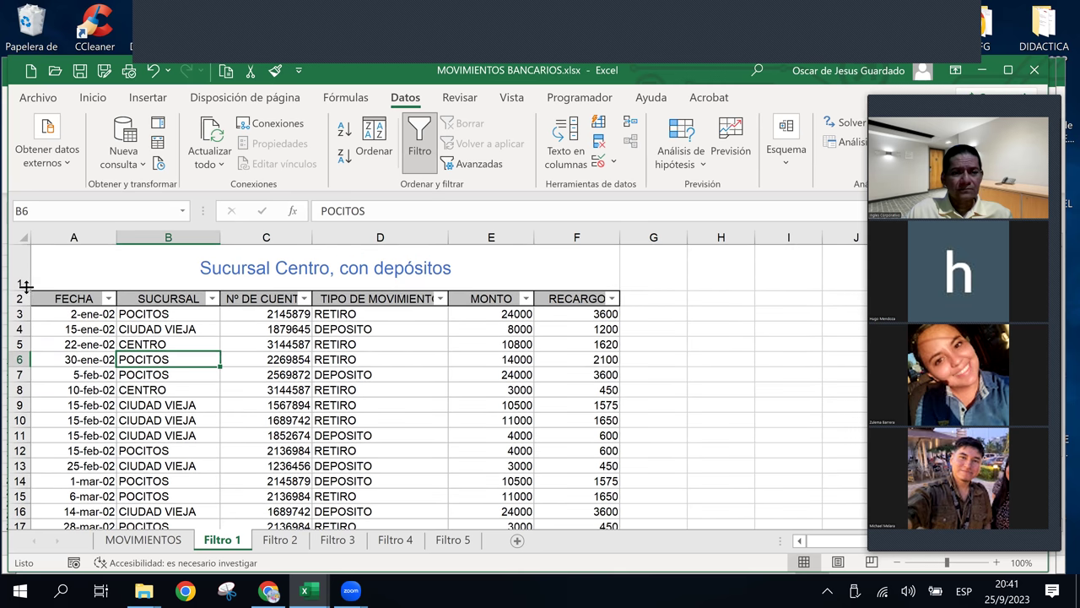
pyautogui.click(158, 233)
pyautogui.click(244, 266)
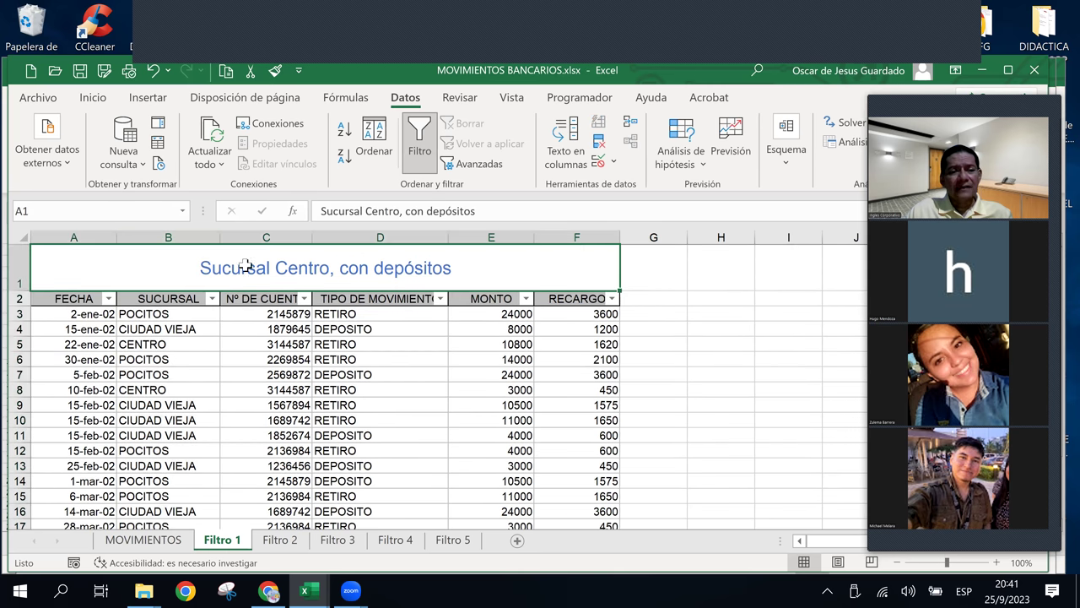
pyautogui.doubleClick(470, 268)
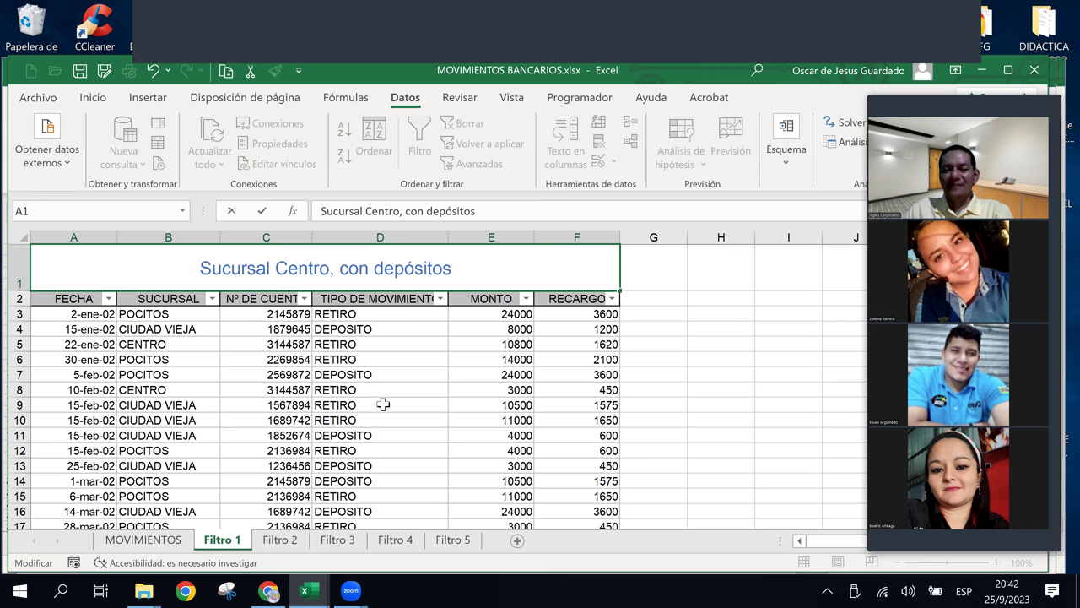
pyautogui.click(390, 387)
# Compare DEPOSITO entries on Filtro 1 with those in the MOVIMIENTOS table.
pyautogui.click(388, 359)
pyautogui.click(355, 433)
pyautogui.click(143, 540)
pyautogui.click(367, 389)
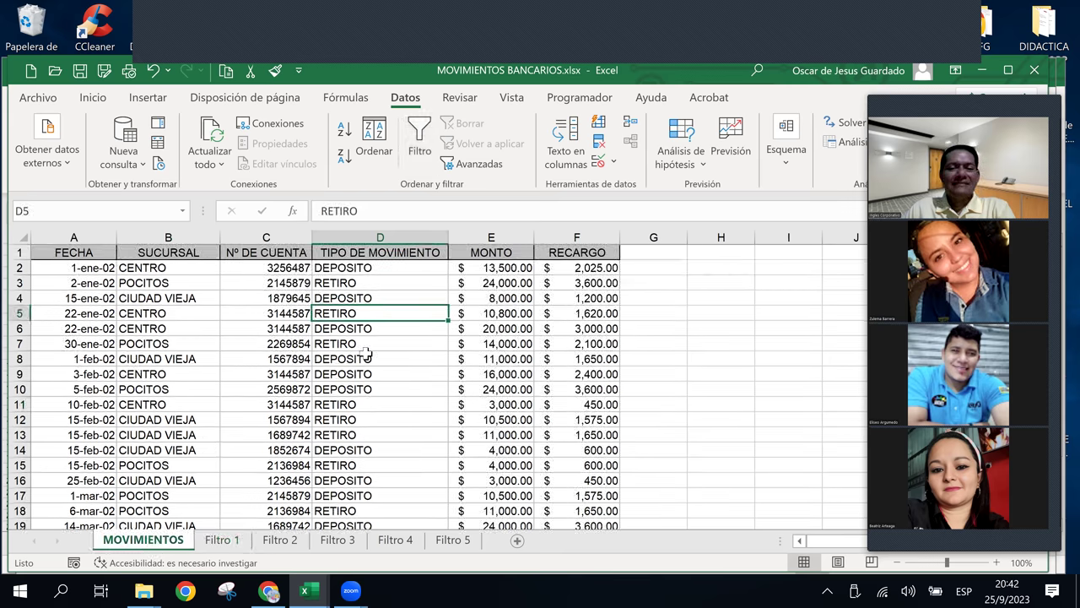
pyautogui.click(221, 540)
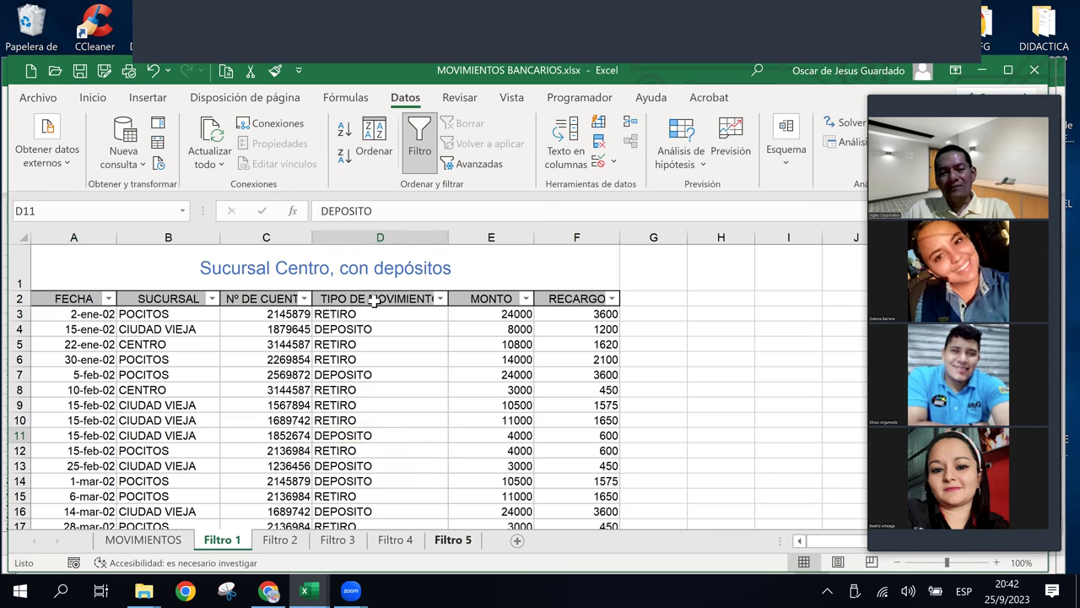
pyautogui.click(474, 543)
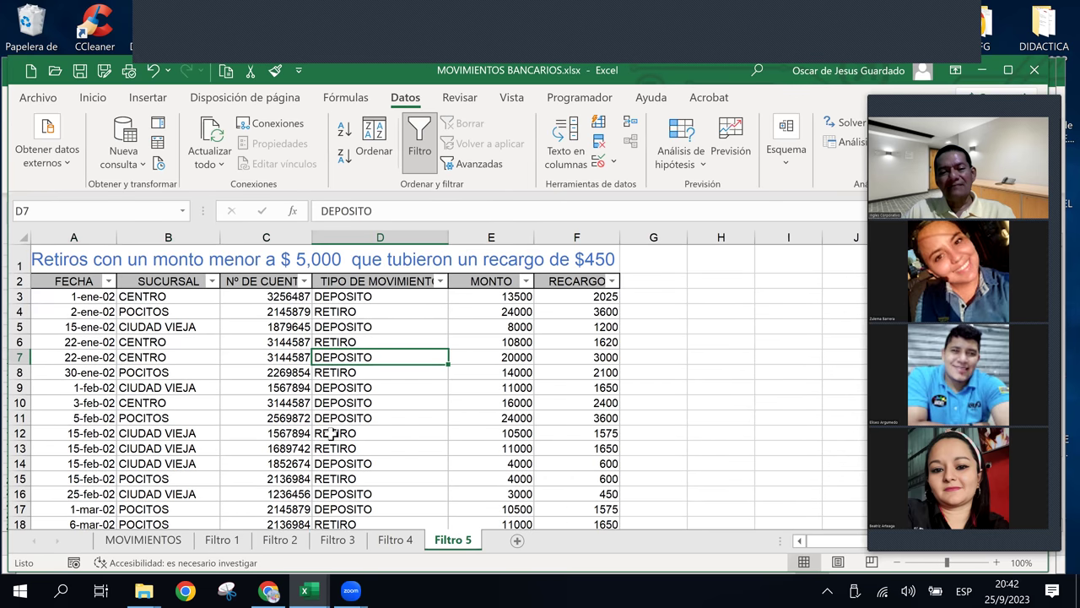
# Cycle through Filtro 4, 3, 2 and 1, ending on MOVIMIENTOS.
pyautogui.click(399, 542)
pyautogui.click(340, 542)
pyautogui.click(282, 541)
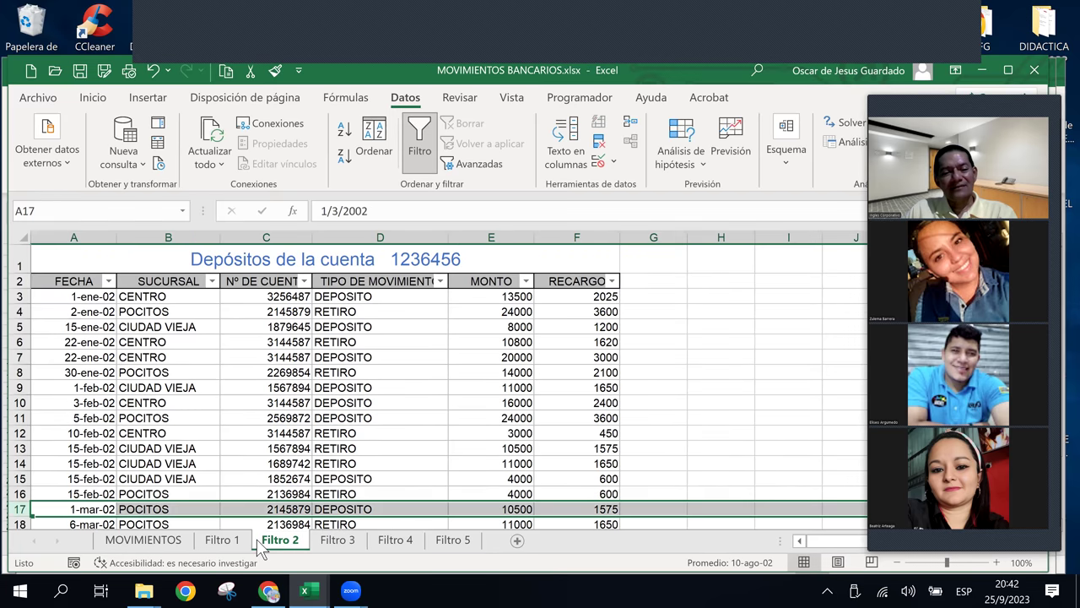
pyautogui.click(212, 541)
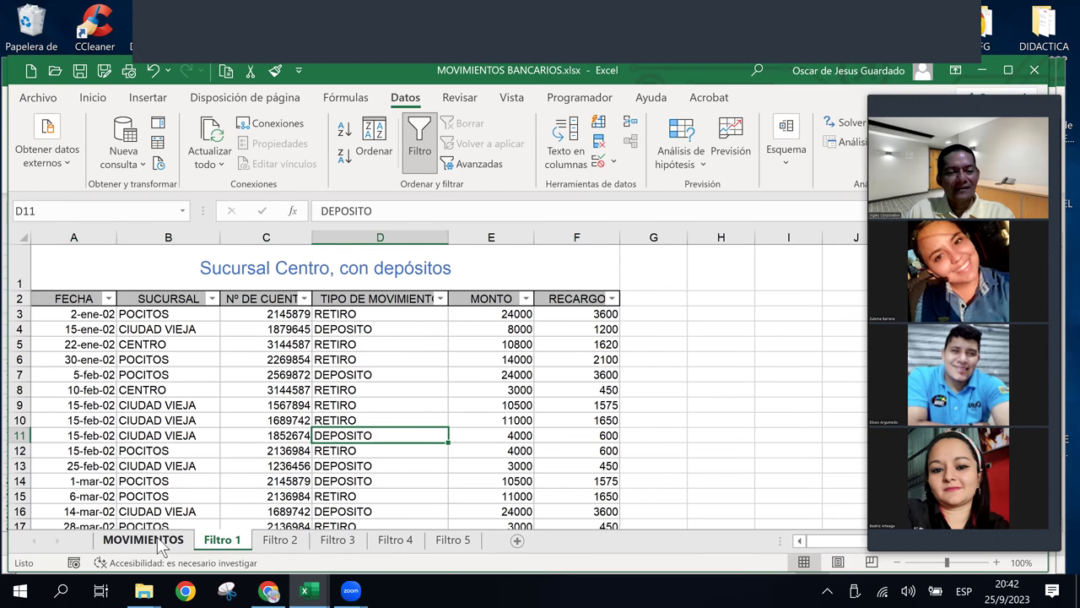
pyautogui.click(157, 540)
pyautogui.scroll(-6, 266, 423)
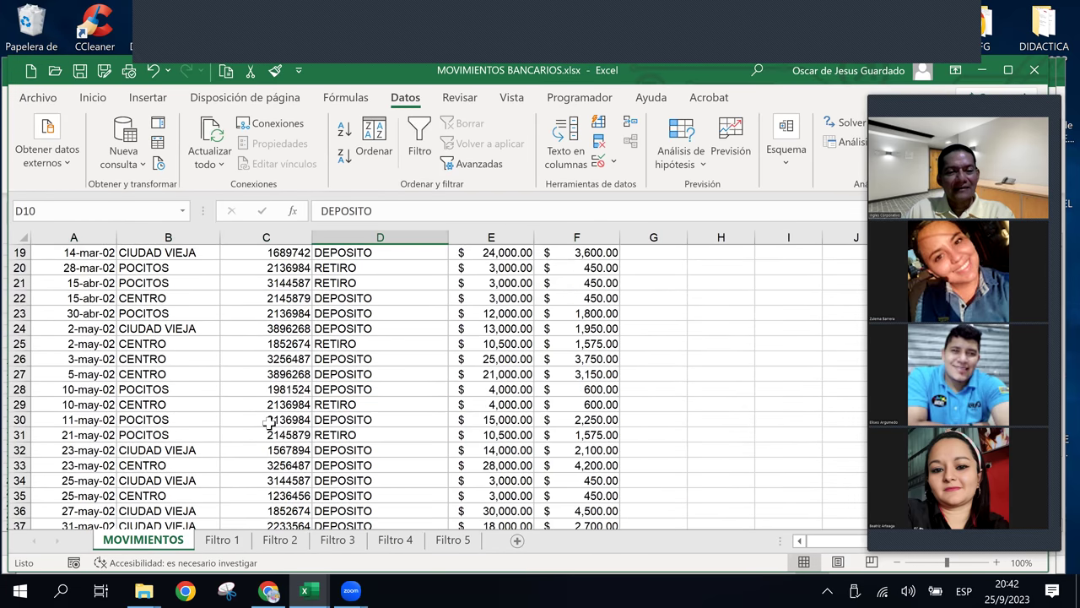
pyautogui.scroll(-5, 266, 422)
pyautogui.scroll(1, 266, 423)
pyautogui.scroll(10, 267, 423)
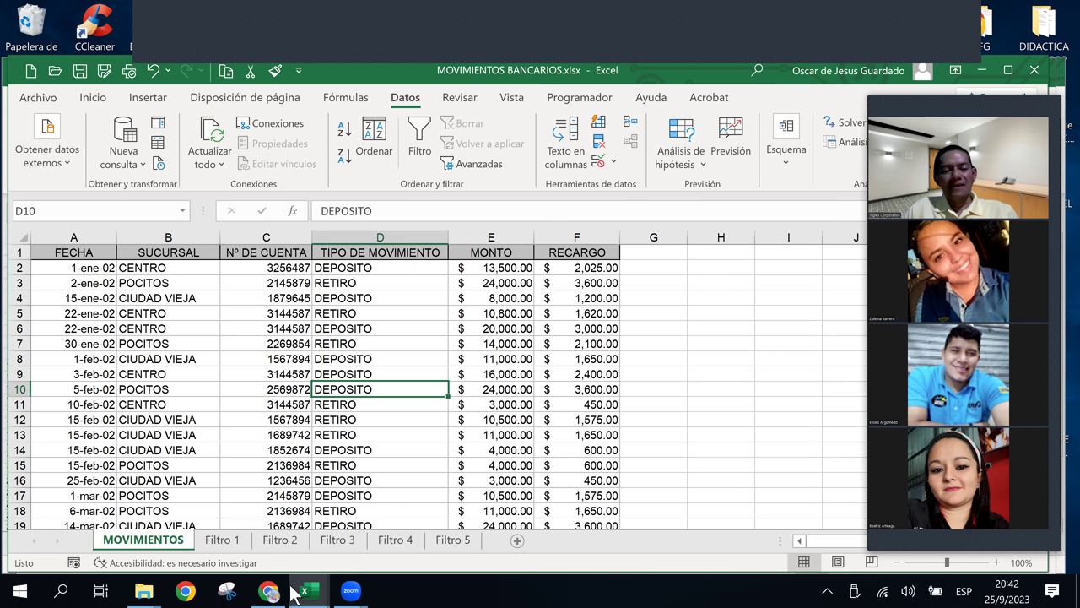
# Inspect MOVIMIENTOS cells, including the 3000 amount and RETIRO entries in column D.
pyautogui.click(494, 405)
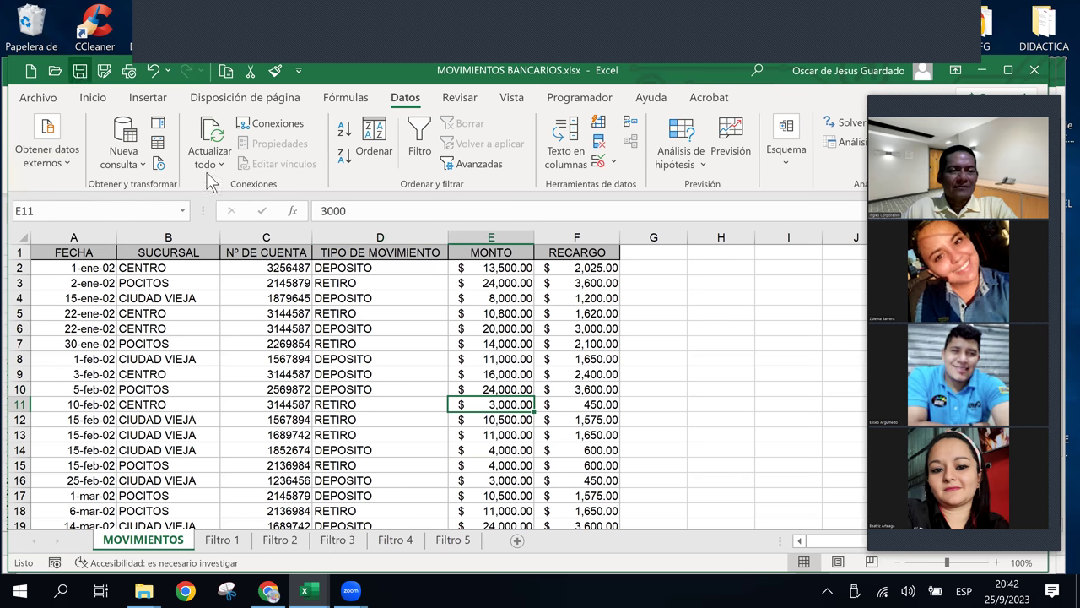
pyautogui.click(653, 344)
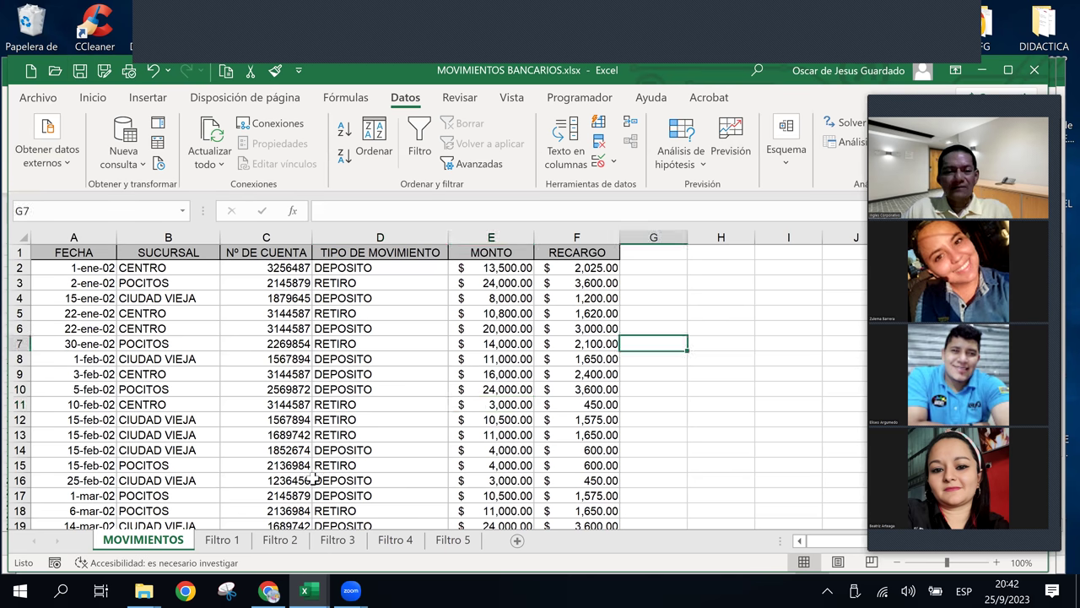
pyautogui.click(381, 342)
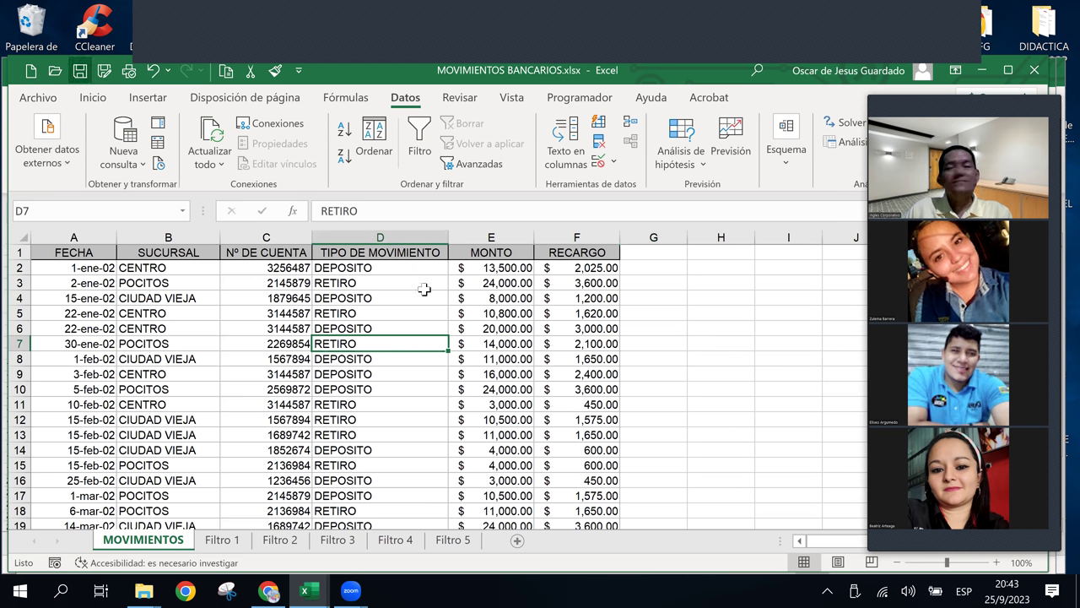
pyautogui.click(538, 361)
pyautogui.click(363, 327)
pyautogui.click(291, 283)
pyautogui.click(384, 314)
pyautogui.click(337, 299)
pyautogui.click(353, 281)
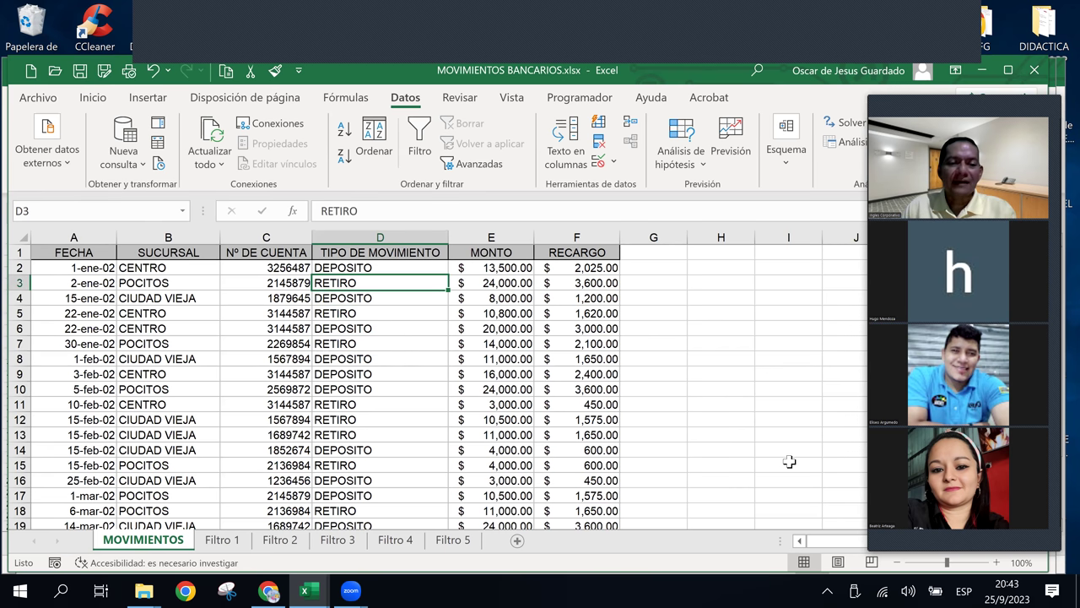
# Close MOVIMIENTOS BANCARIOS.xlsx and select a cell in Filtros.xlsx's Hoja1.
pyautogui.click(1034, 71)
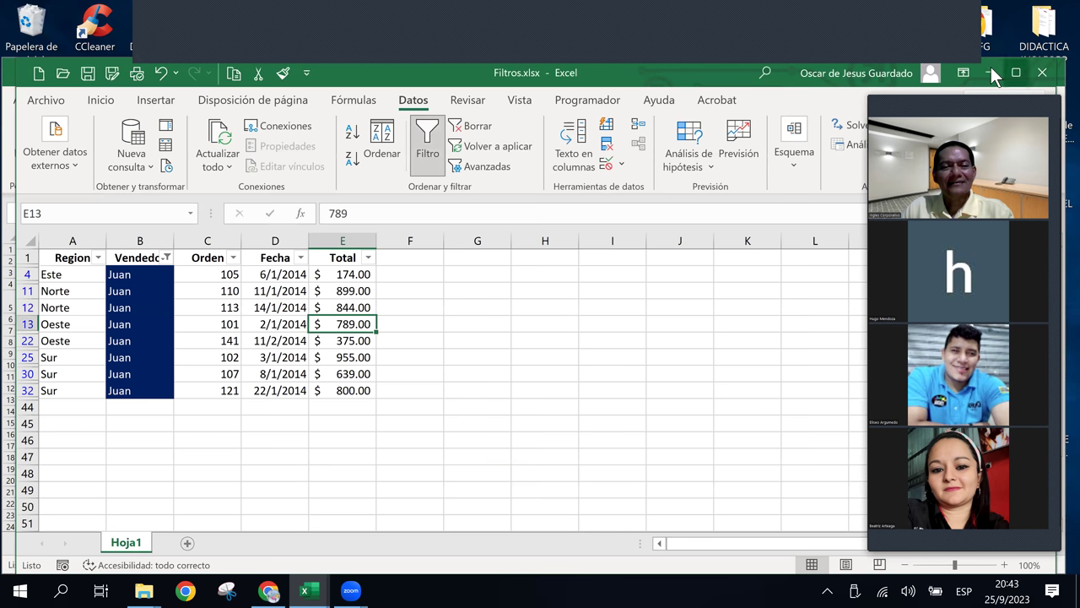
pyautogui.click(639, 289)
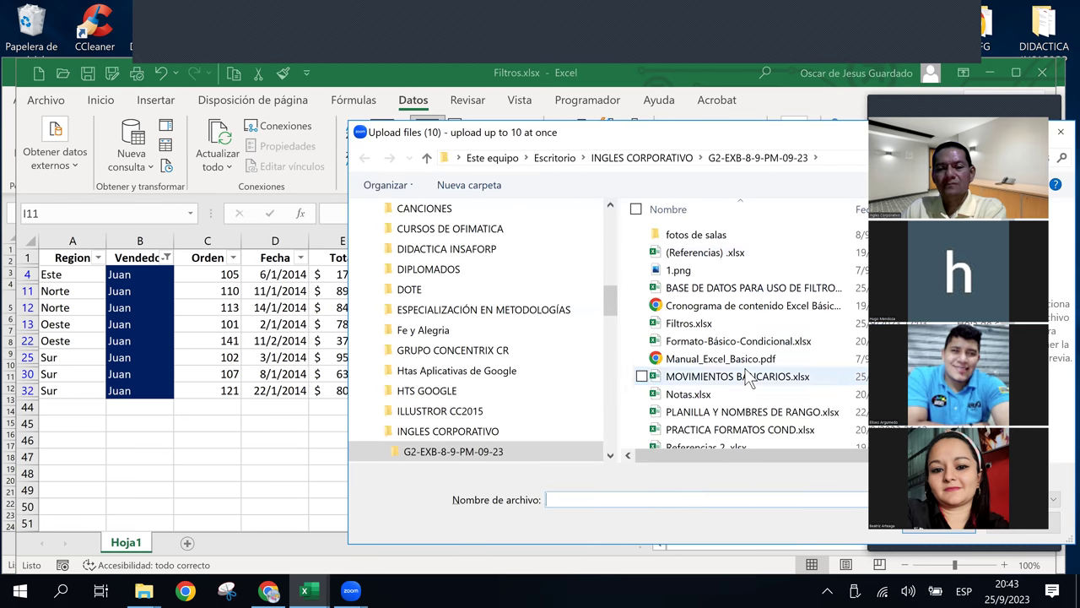
# Choose MOVIMIENTOS BANCARIOS.xlsx in Zoom's upload dialog and confirm the upload.
pyautogui.click(748, 377)
pyautogui.click(944, 536)
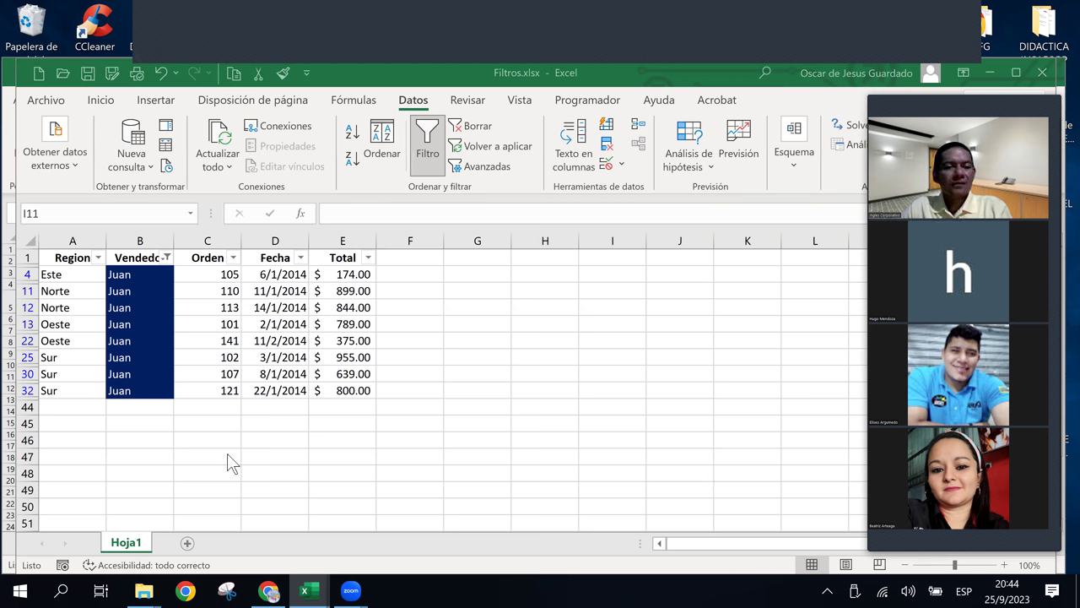
# Clear the Vendedor filter on Hoja1 of Filtros.xlsx.
pyautogui.click(214, 389)
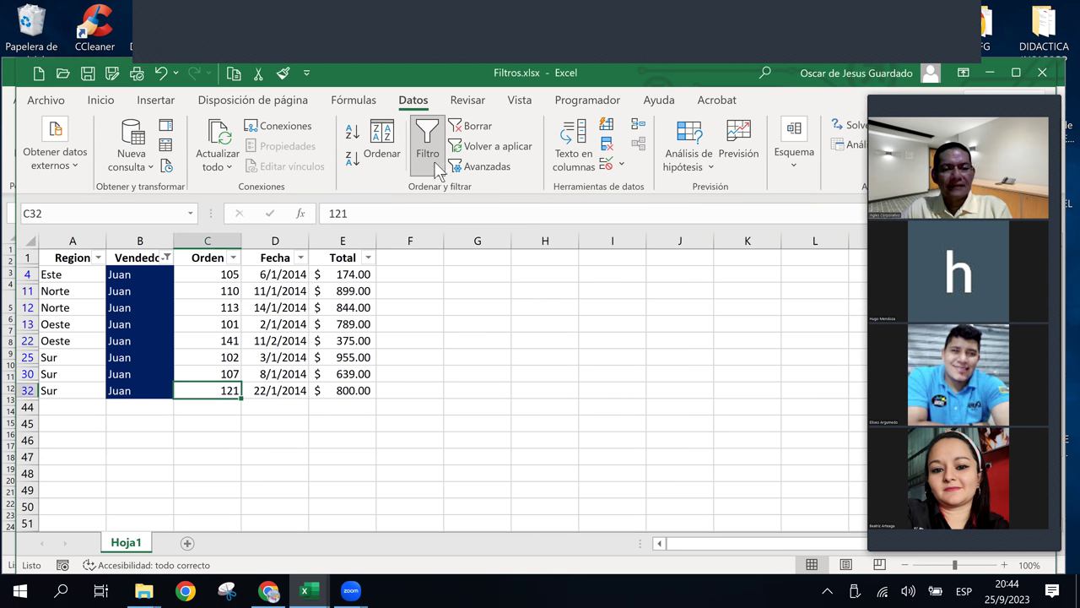
pyautogui.click(462, 126)
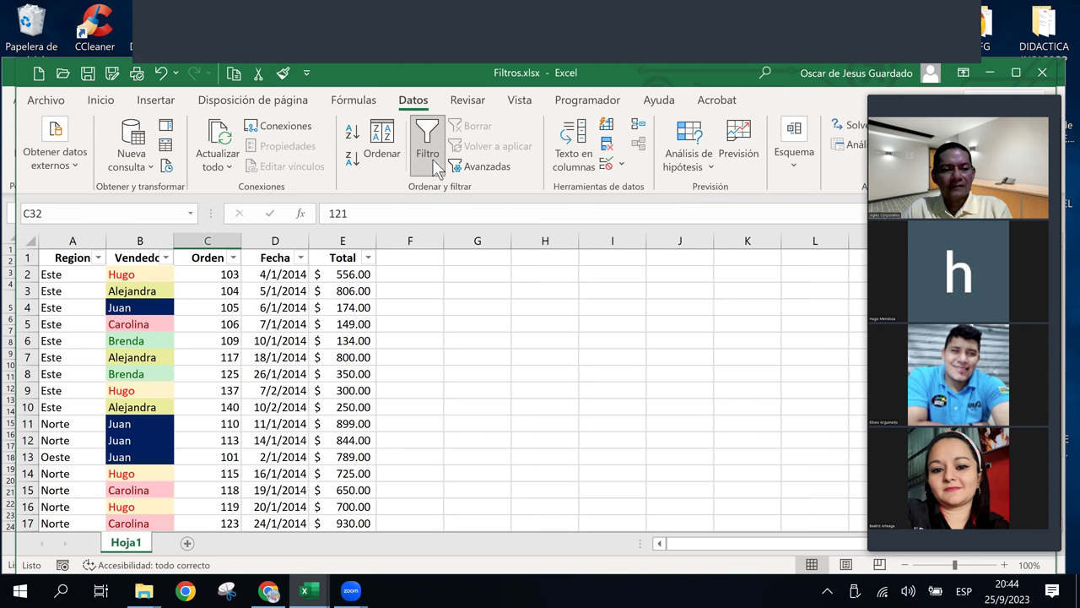
pyautogui.click(71, 324)
pyautogui.click(144, 374)
# Browse the full sales table, checking totals such as 789.00 and 625.
pyautogui.scroll(-1, 145, 374)
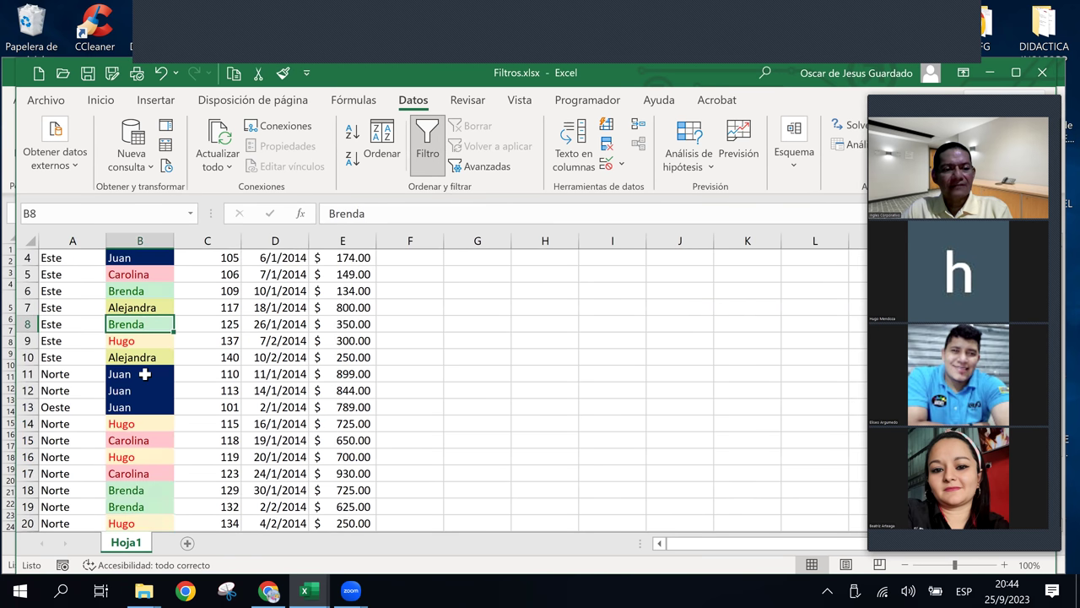
pyautogui.scroll(-5, 146, 373)
pyautogui.scroll(3, 145, 374)
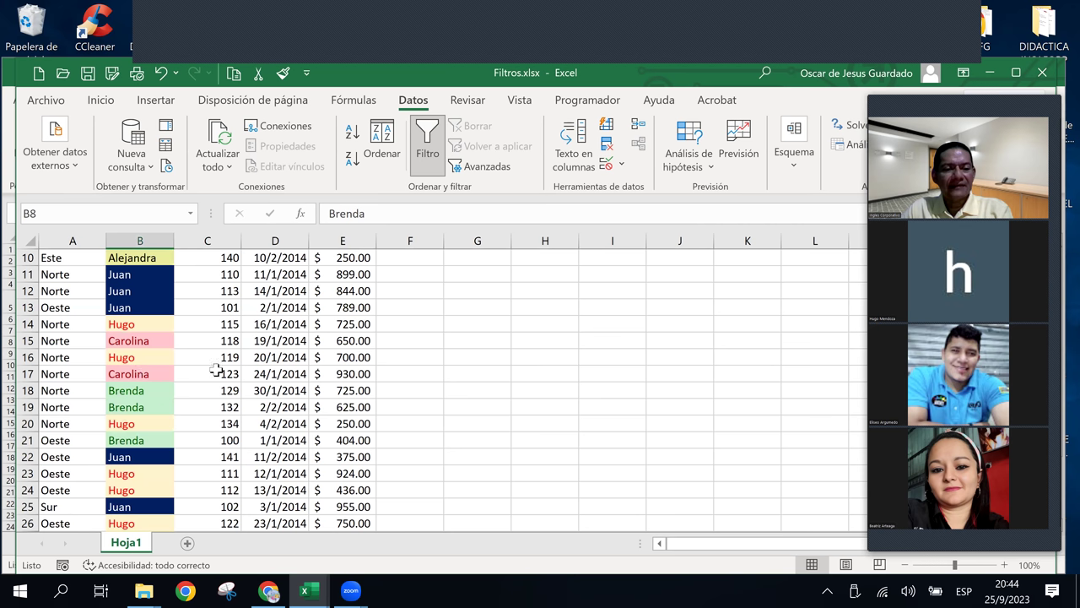
pyautogui.click(363, 308)
pyautogui.click(346, 403)
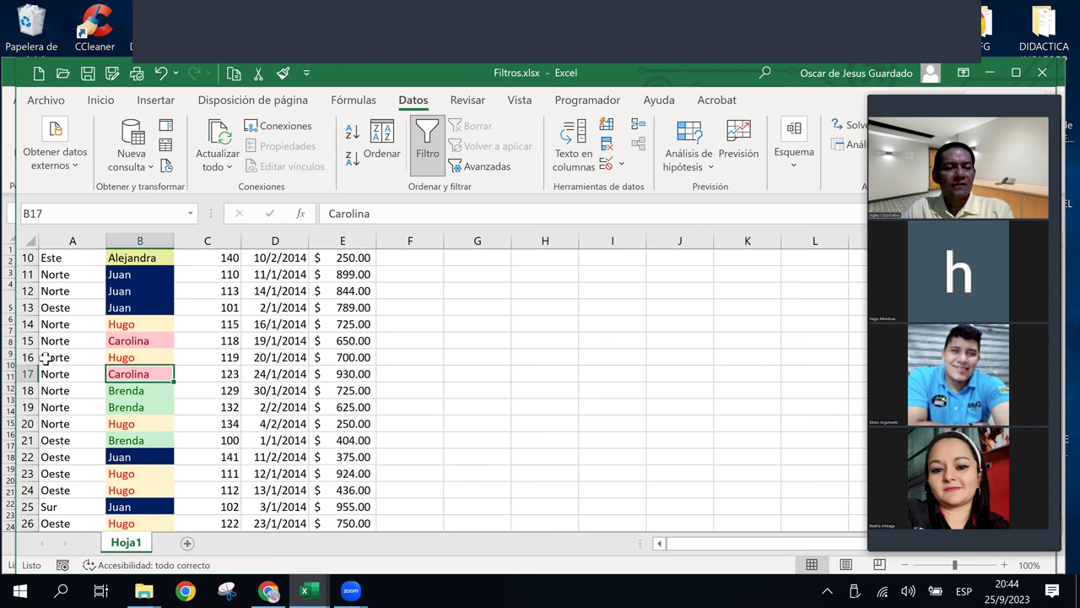
pyautogui.click(49, 358)
pyautogui.scroll(3, 55, 357)
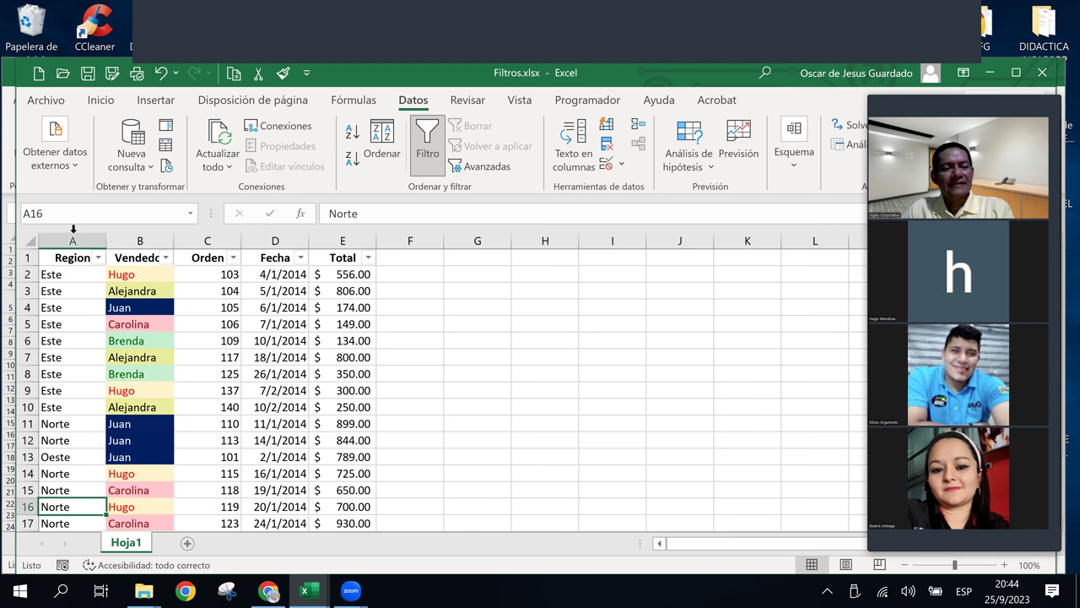
pyautogui.click(279, 340)
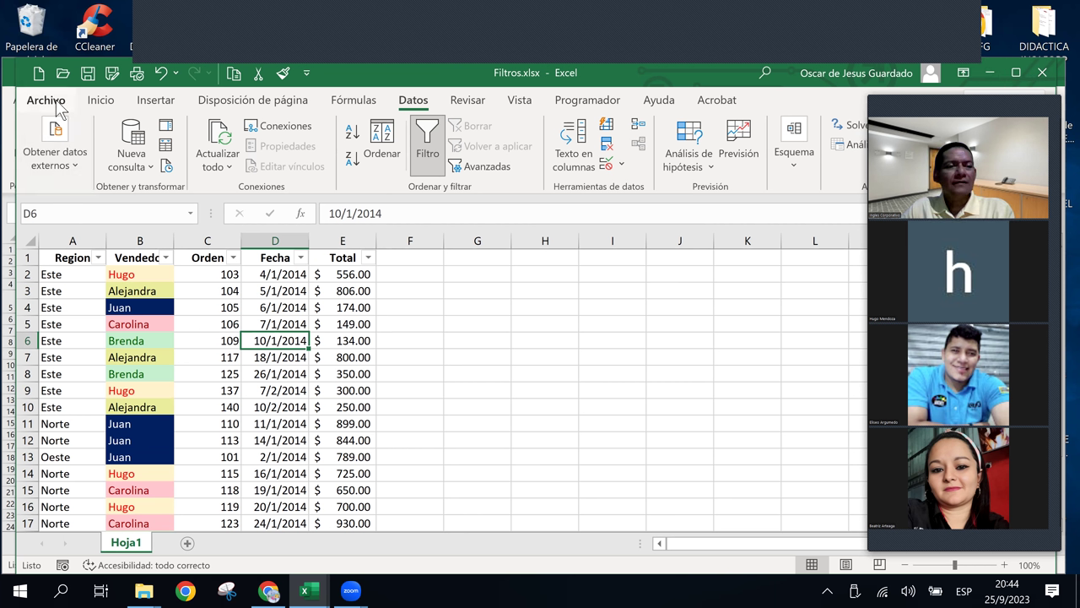
pyautogui.click(45, 100)
pyautogui.click(61, 218)
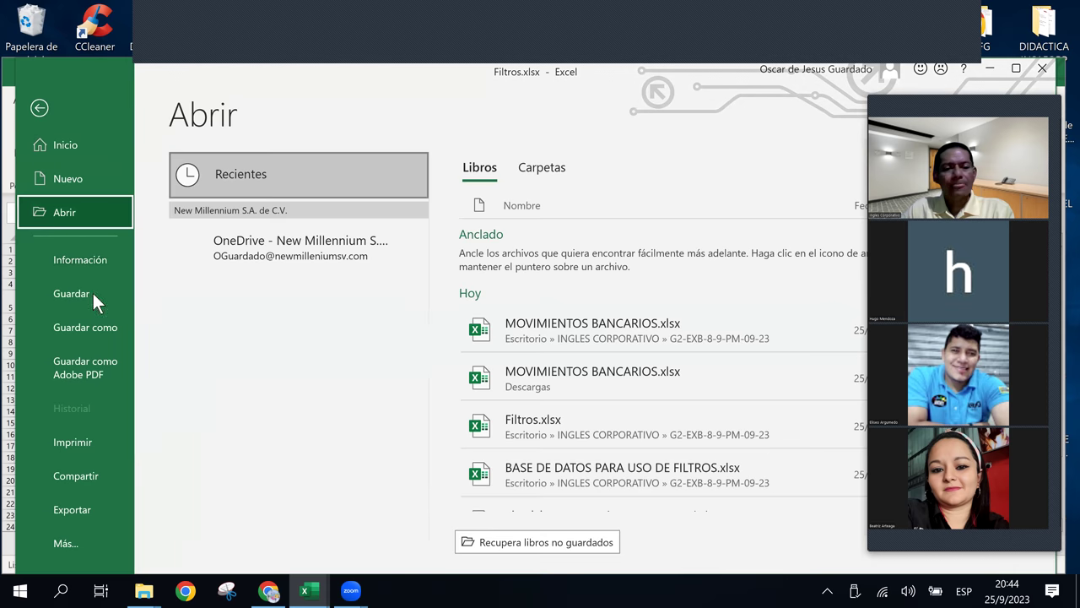
pyautogui.click(548, 329)
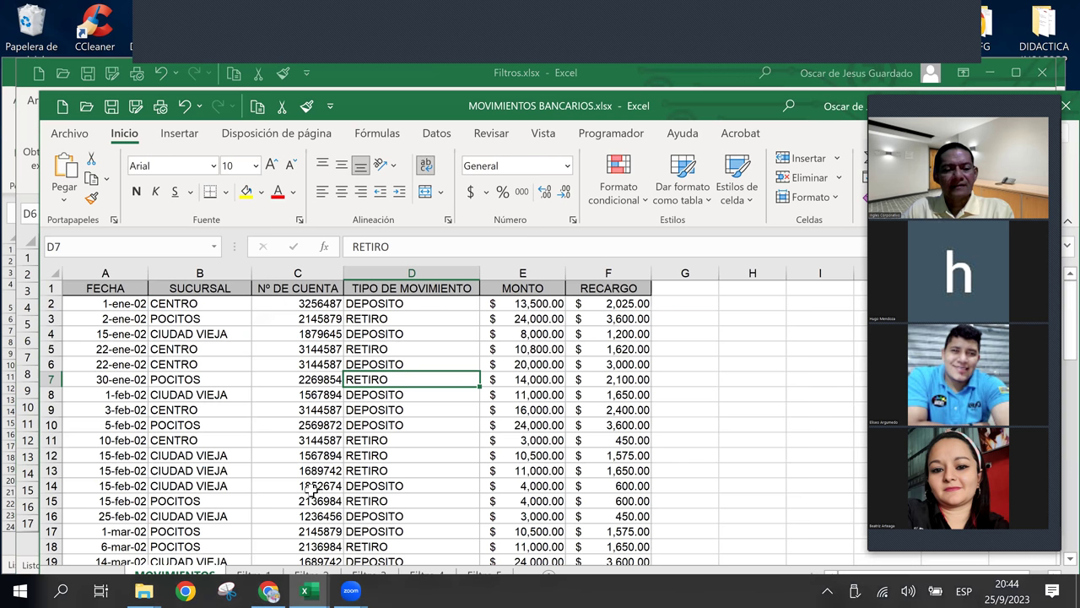
pyautogui.scroll(-1, 438, 310)
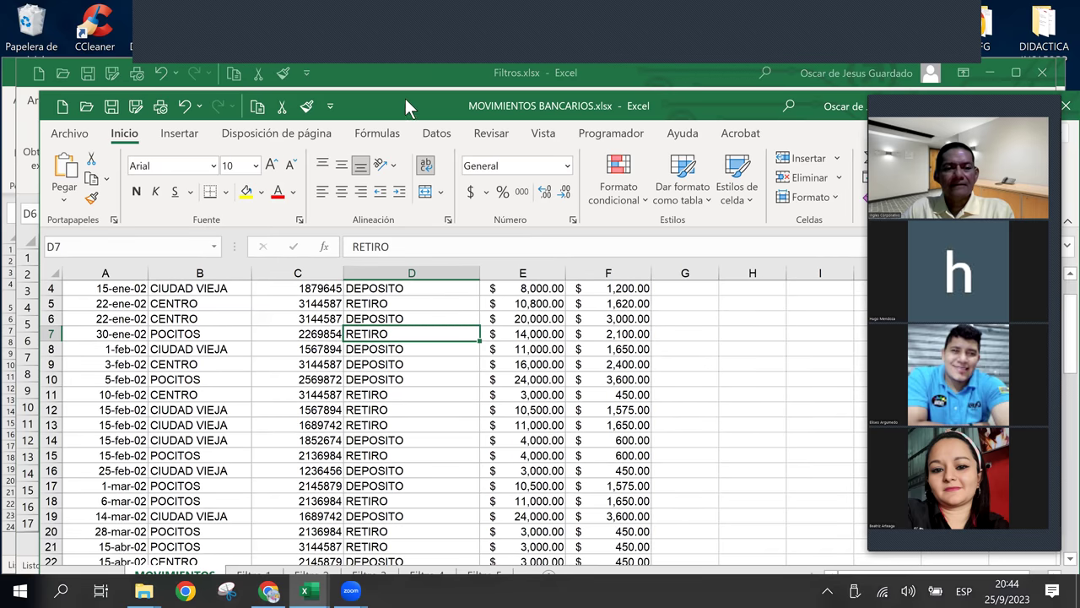
pyautogui.moveTo(375, 85); pyautogui.dragTo(316, 55)
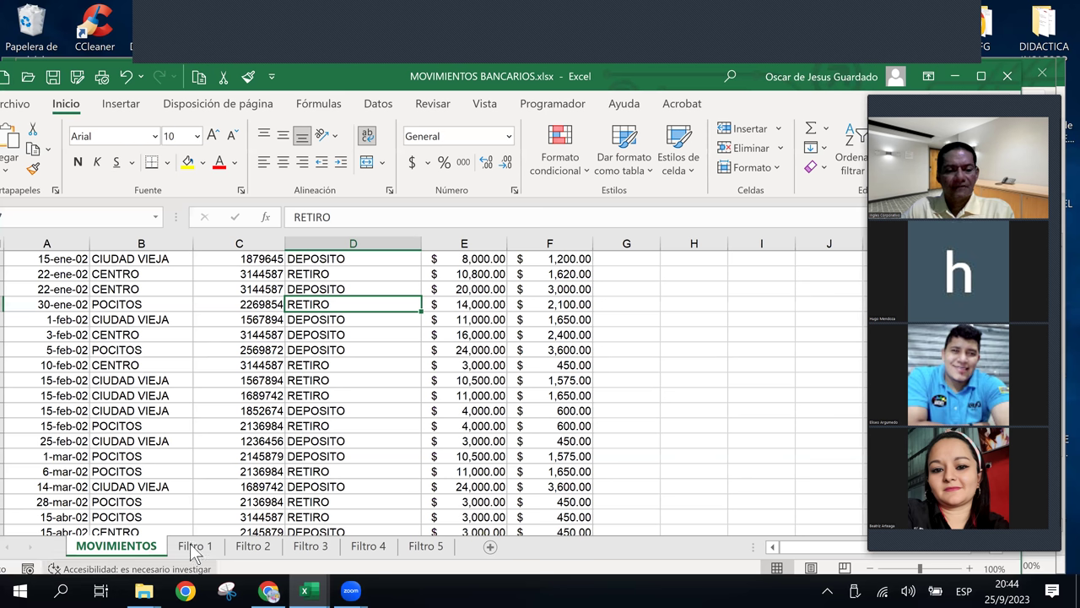
pyautogui.click(195, 546)
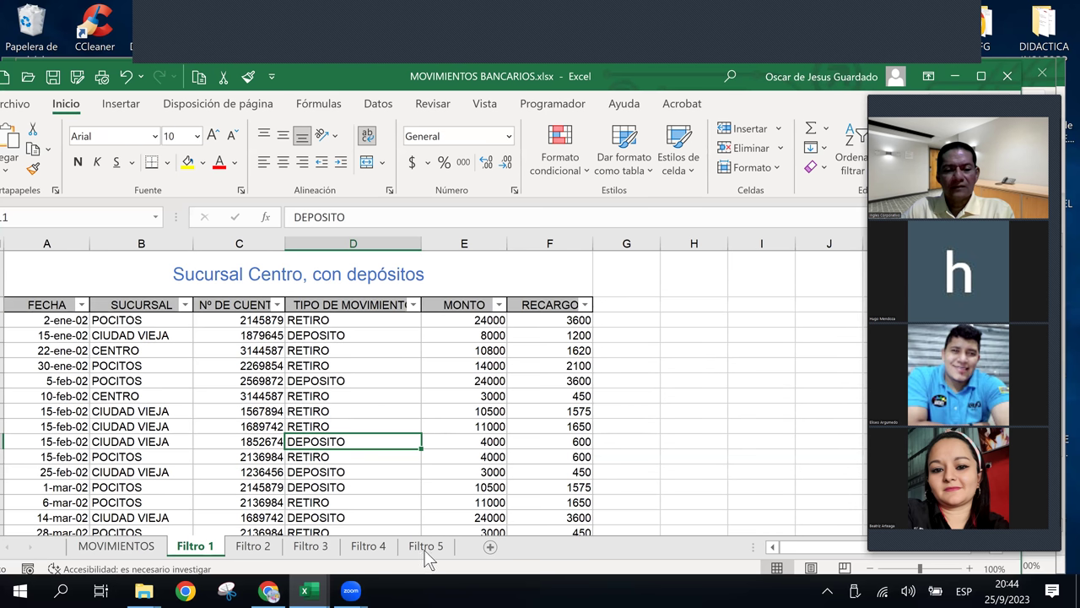
pyautogui.click(322, 411)
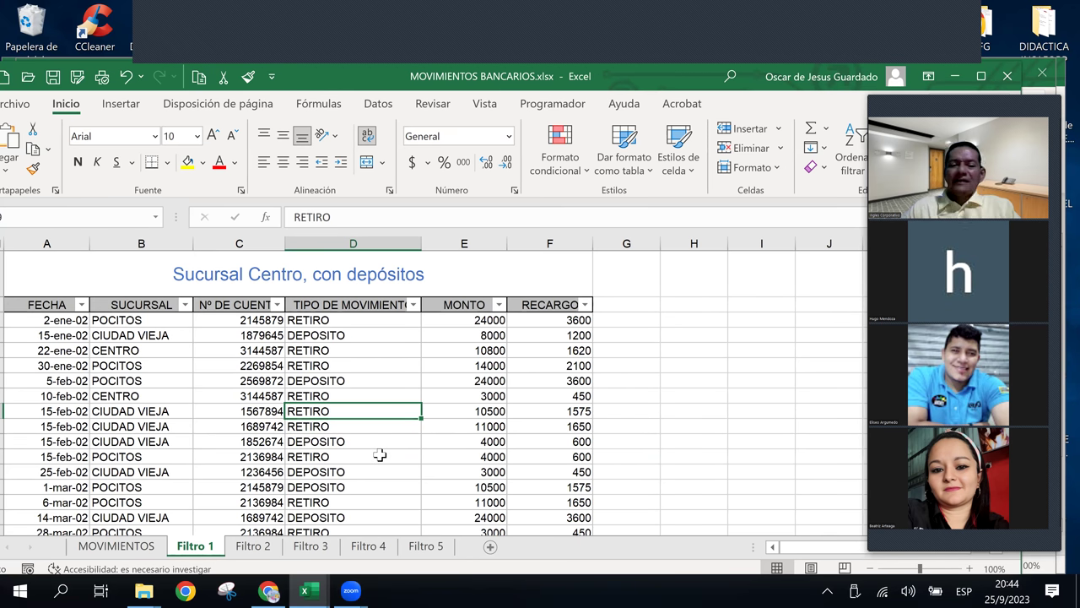
pyautogui.click(369, 363)
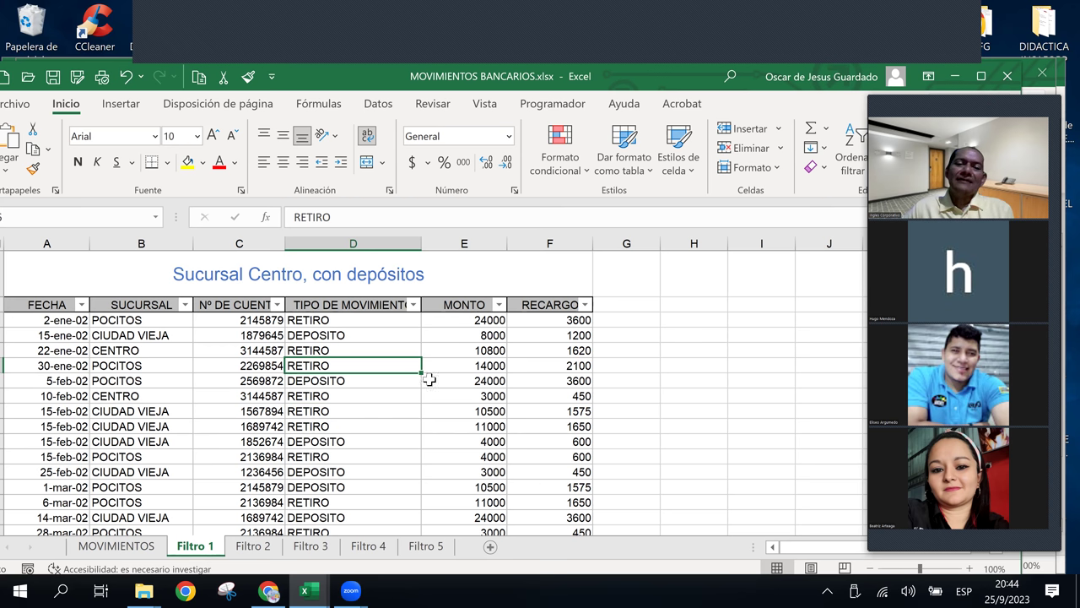
pyautogui.click(459, 380)
pyautogui.click(459, 349)
pyautogui.click(455, 438)
pyautogui.click(452, 379)
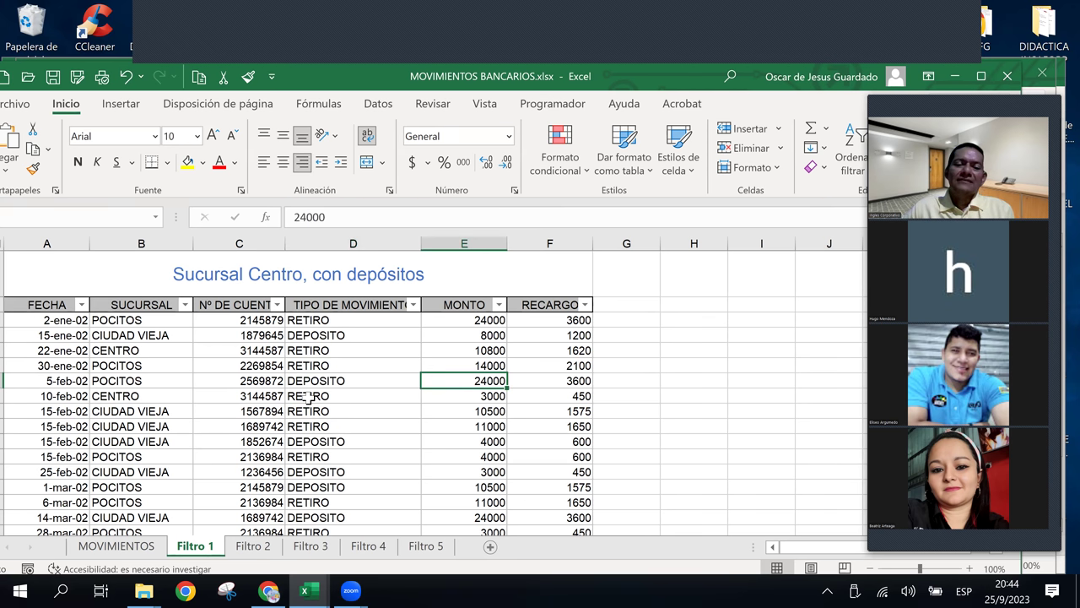
pyautogui.click(358, 398)
pyautogui.click(255, 548)
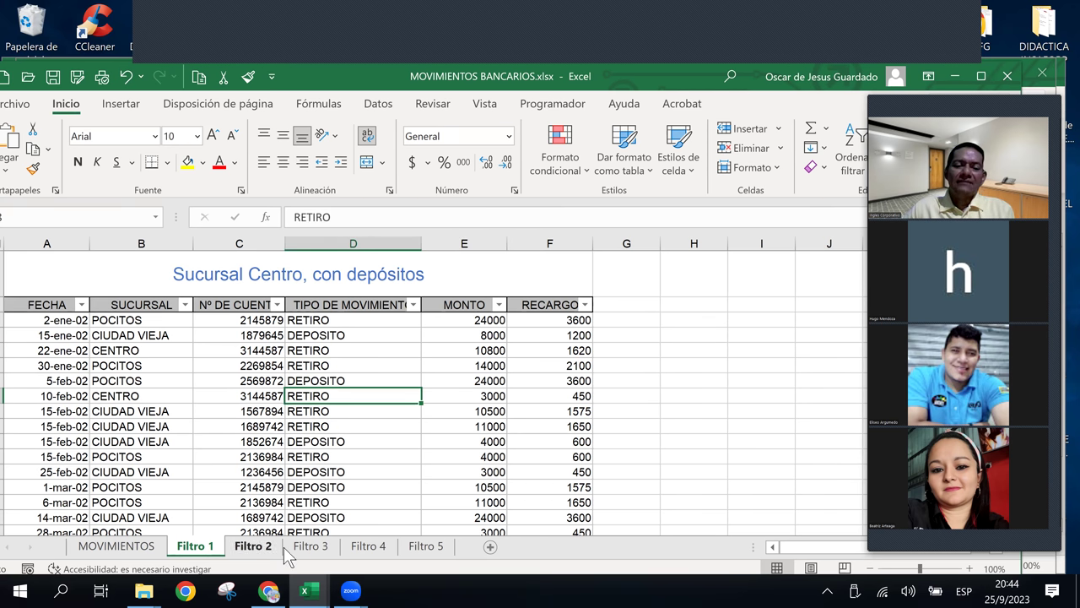
pyautogui.click(329, 549)
pyautogui.click(368, 546)
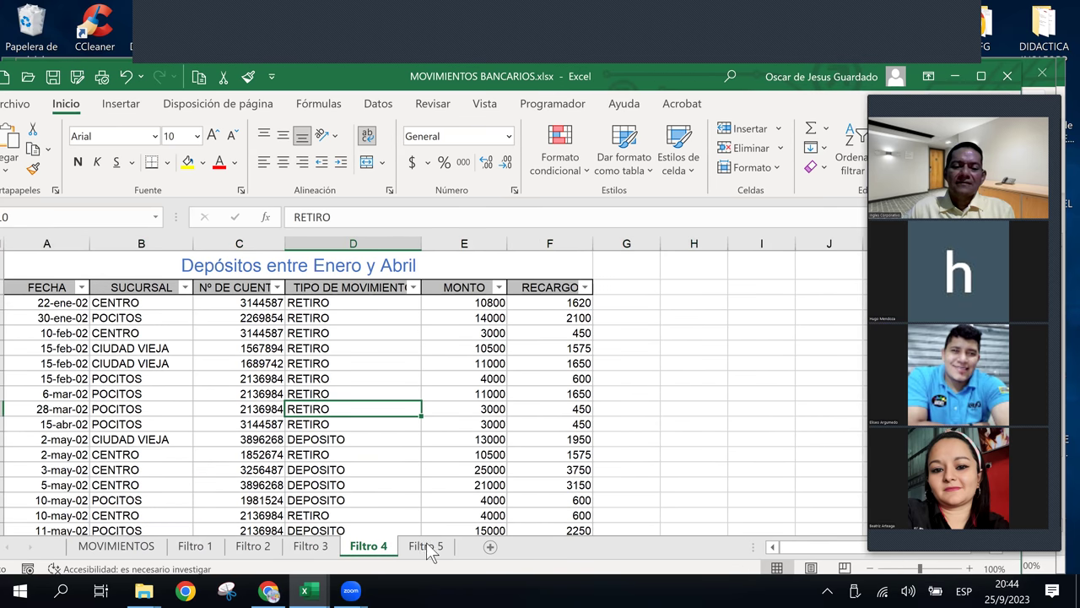
pyautogui.click(426, 546)
pyautogui.click(338, 379)
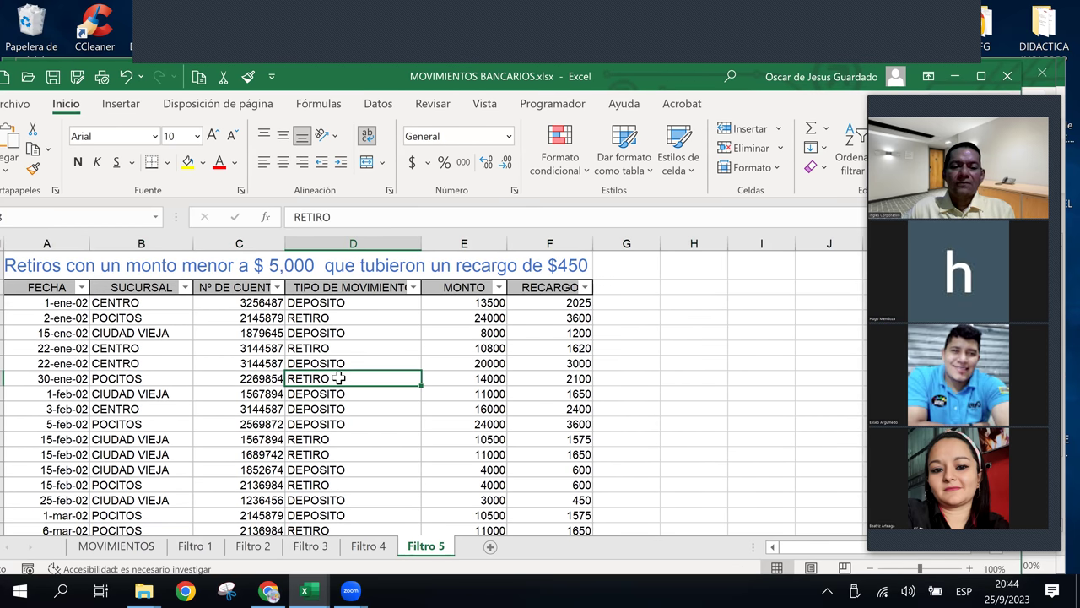
pyautogui.click(337, 363)
pyautogui.click(337, 317)
pyautogui.click(202, 454)
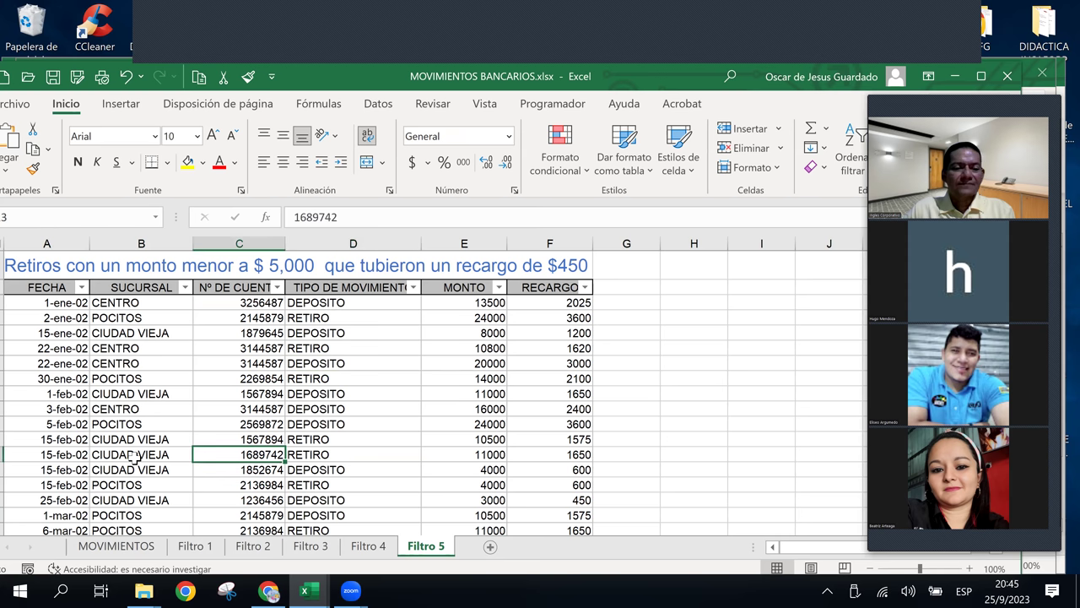
pyautogui.click(134, 456)
pyautogui.click(125, 548)
pyautogui.click(259, 386)
pyautogui.click(294, 308)
# Inspect the RECARGO formulas and the 16,000.00 MONTO value in the movements table.
pyautogui.click(601, 379)
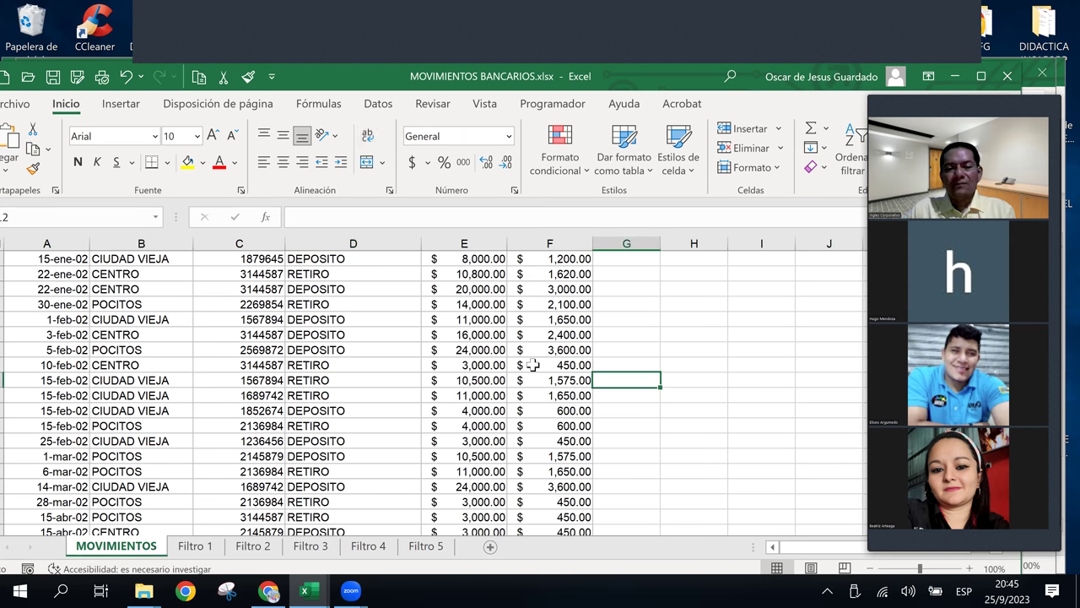
pyautogui.click(533, 364)
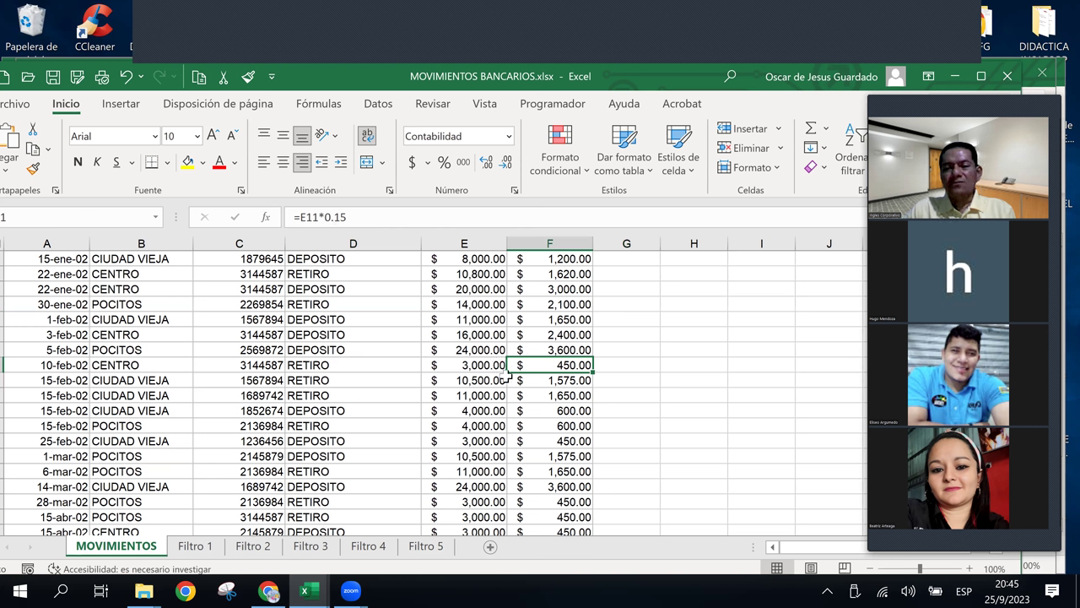
pyautogui.click(476, 335)
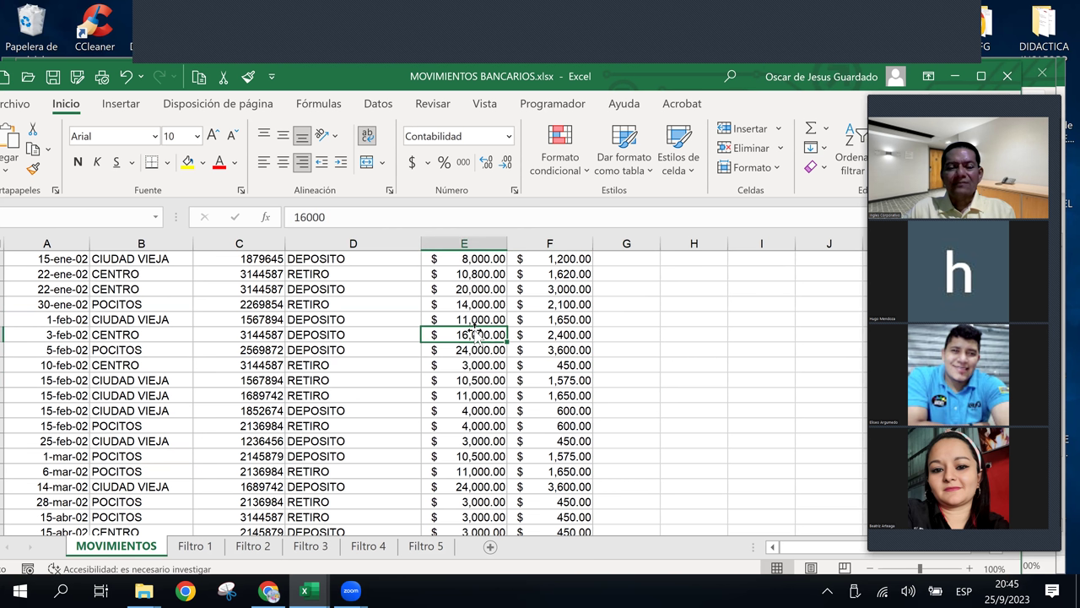
pyautogui.click(569, 305)
pyautogui.press('Down')
pyautogui.press('Down')
pyautogui.press('Down')
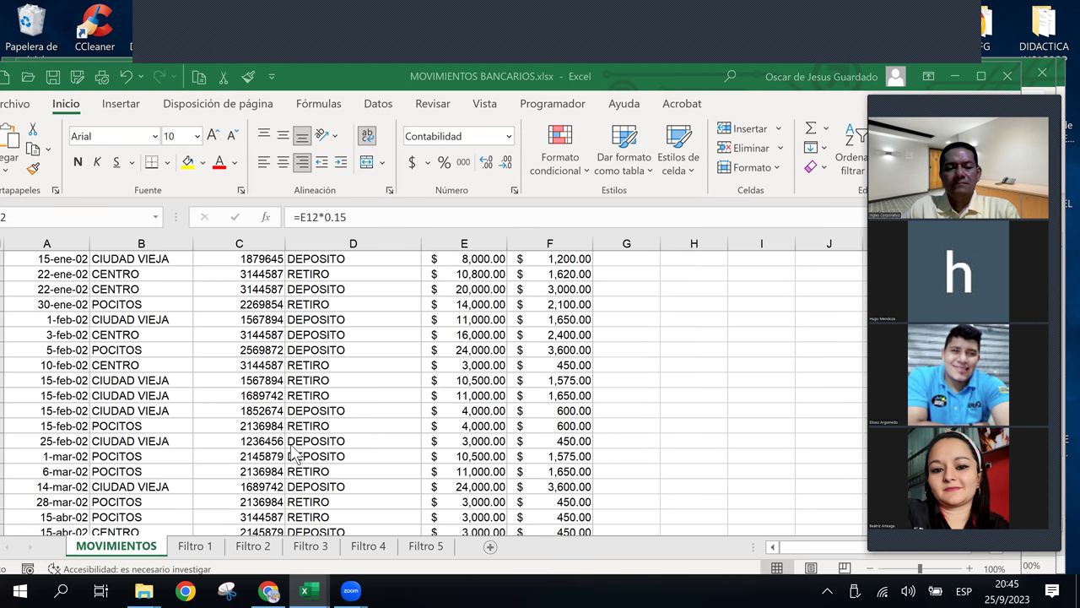
pyautogui.scroll(1, 355, 363)
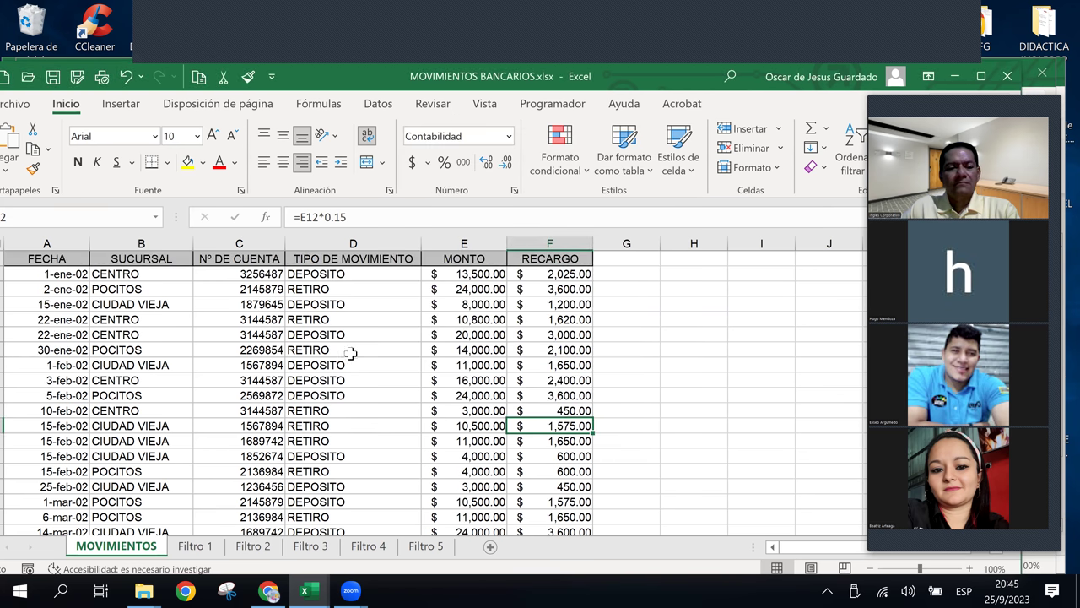
pyautogui.click(332, 272)
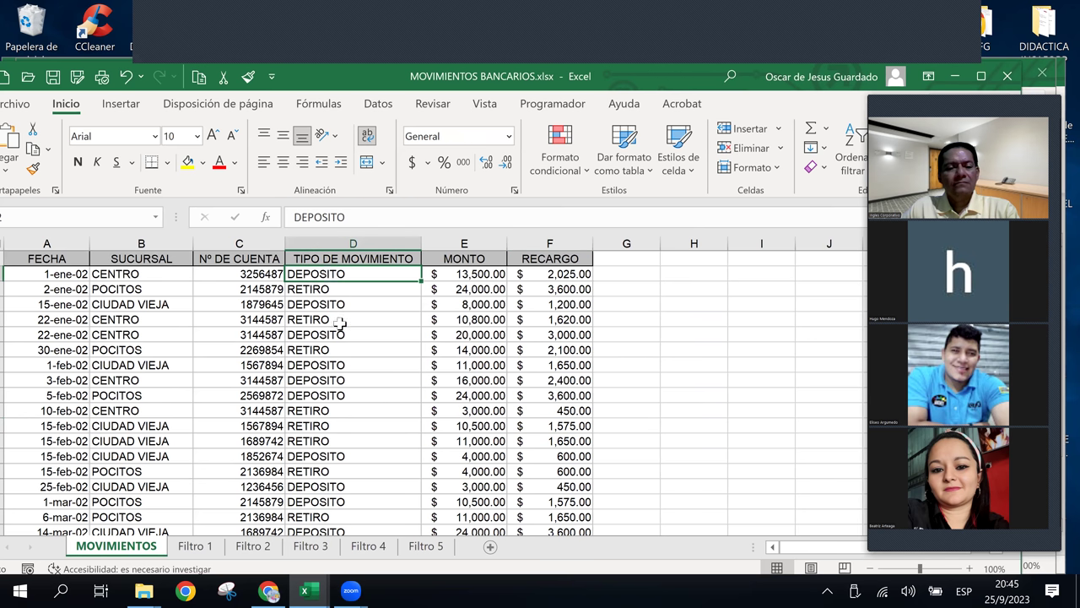
# On the Filtro 1 sheet, point out the DEPOSITO and RETIRO movement types.
pyautogui.click(194, 547)
pyautogui.click(335, 410)
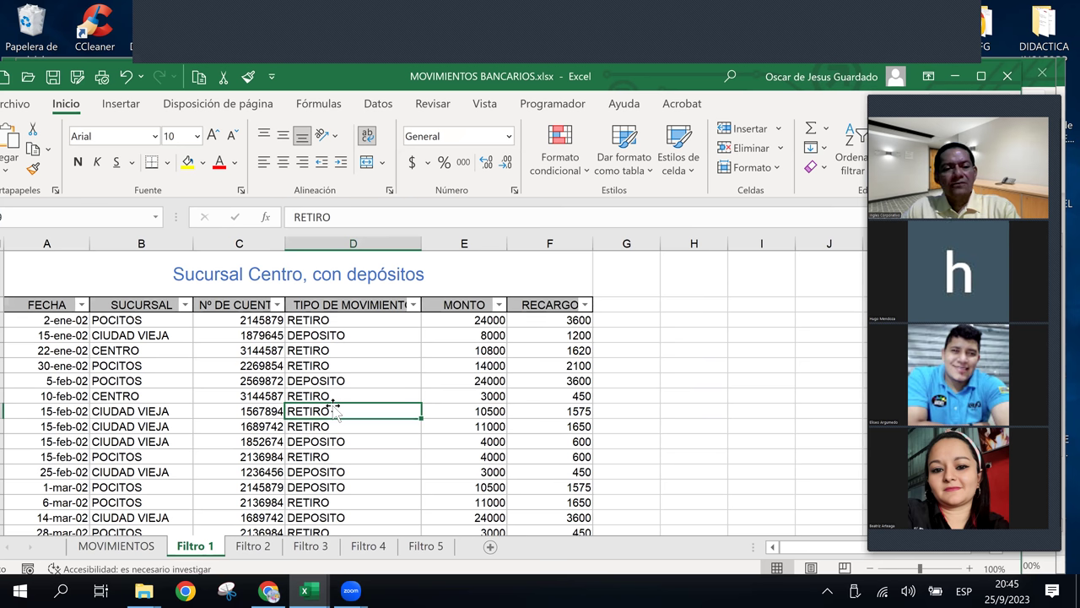
pyautogui.click(331, 351)
pyautogui.click(304, 322)
pyautogui.click(311, 381)
pyautogui.click(314, 335)
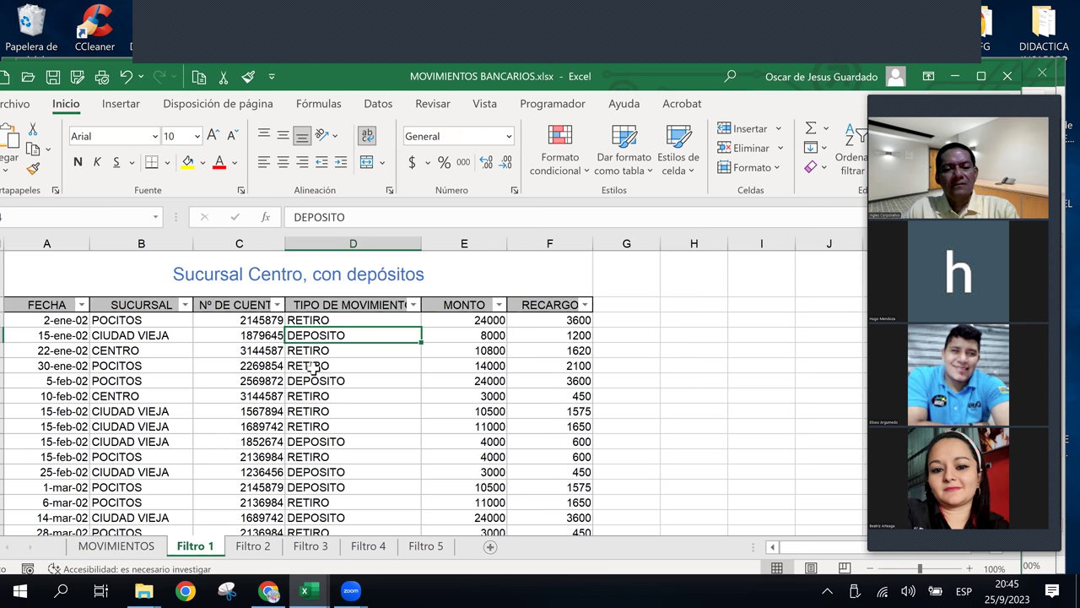
pyautogui.click(325, 380)
pyautogui.click(333, 428)
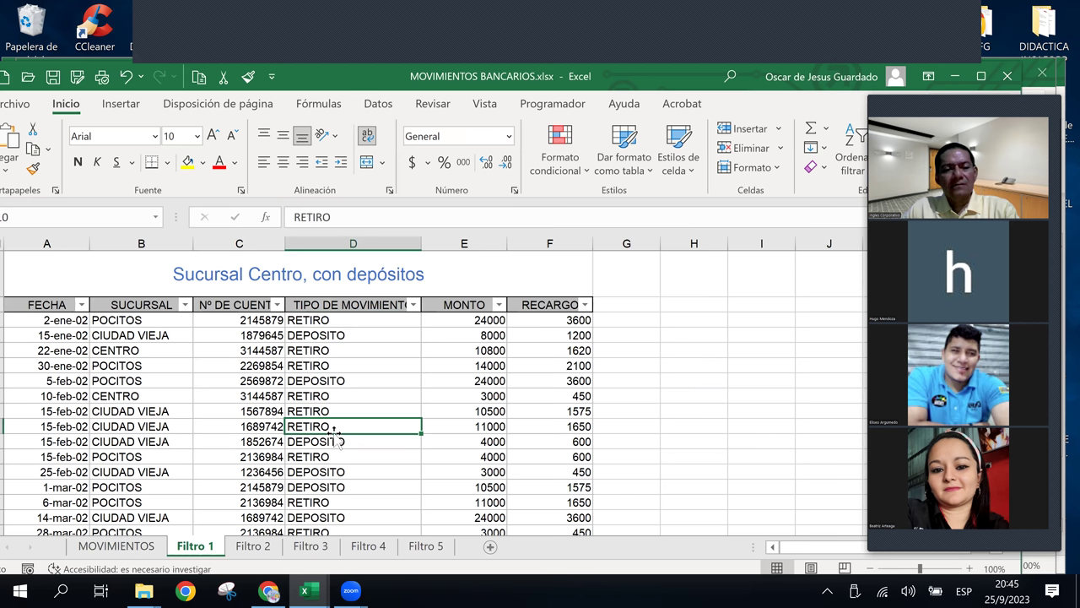
pyautogui.click(338, 379)
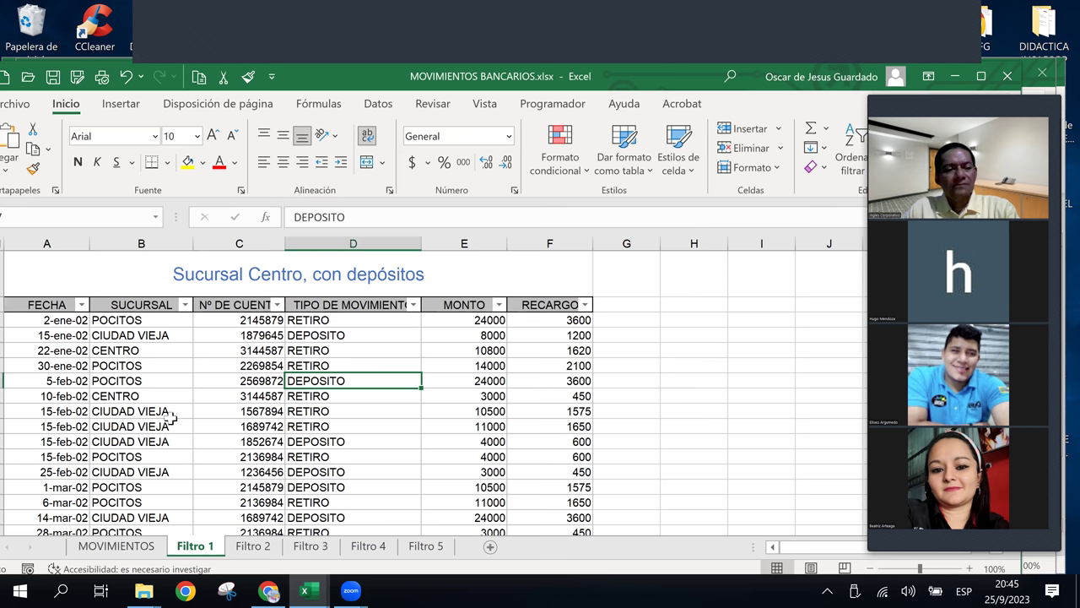
# Point out the CENTRO and CIUDAD VIEJA branch entries in the table.
pyautogui.click(116, 397)
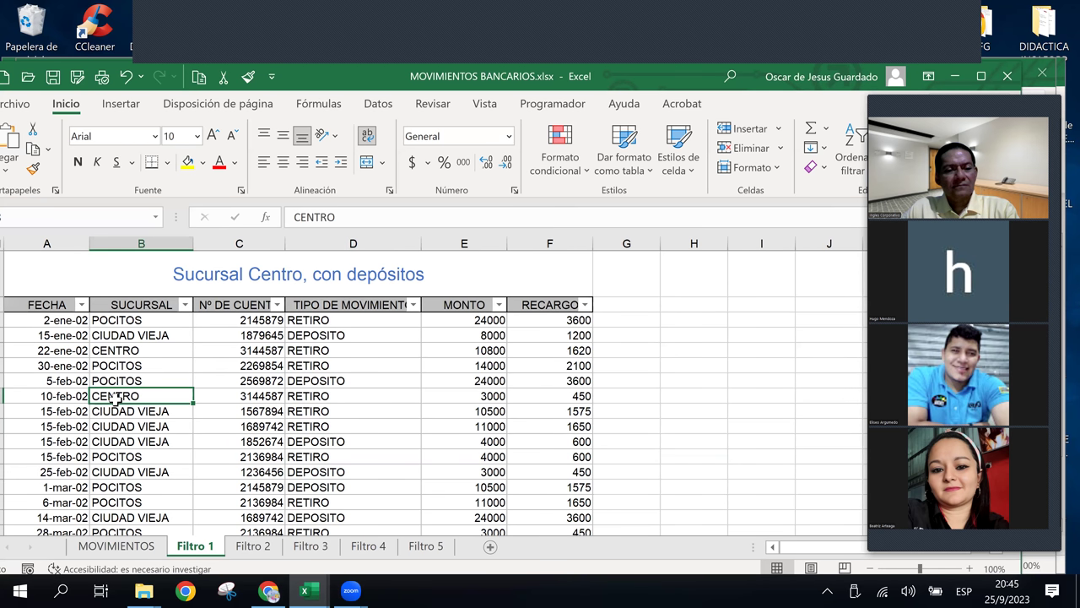
pyautogui.click(125, 350)
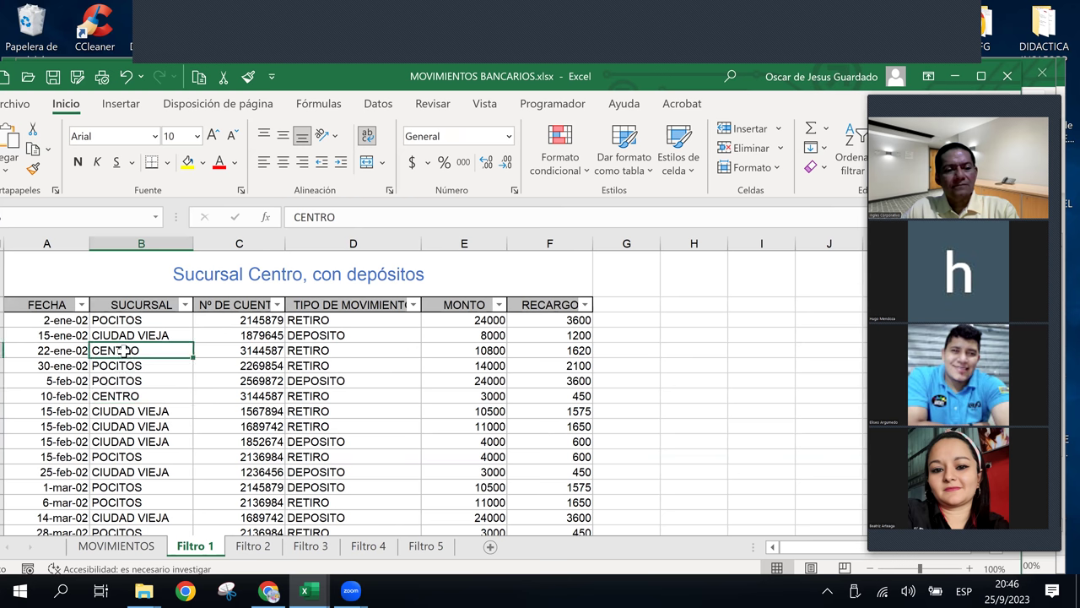
pyautogui.click(133, 444)
pyautogui.click(149, 380)
pyautogui.click(268, 365)
pyautogui.click(127, 349)
# View the SUCURSAL filter choices and cancel, leaving CENTRO, POCITOS and all branches listed.
pyautogui.click(139, 307)
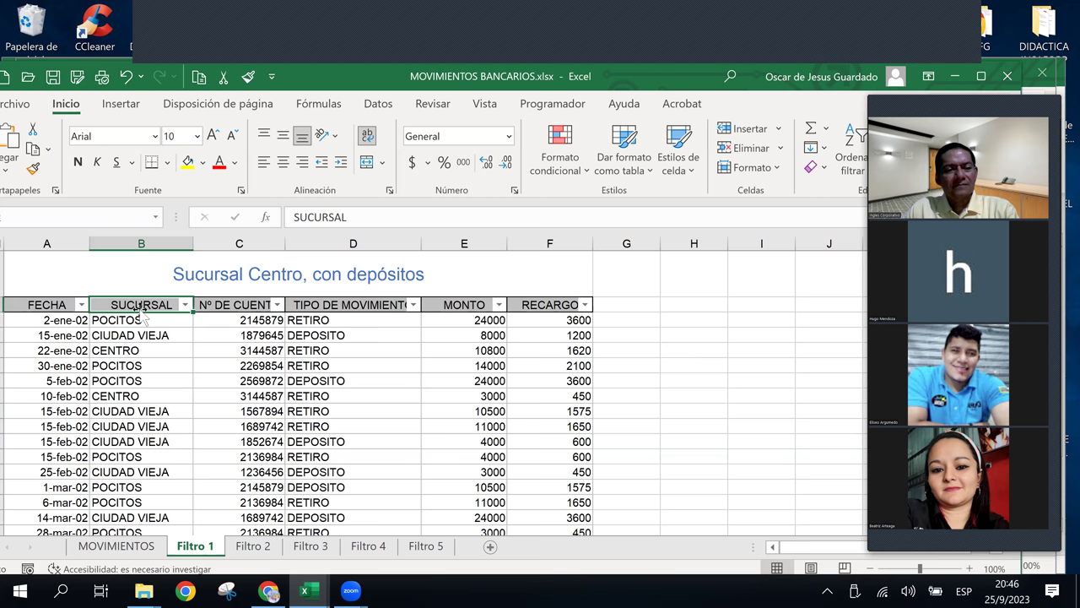
pyautogui.click(185, 304)
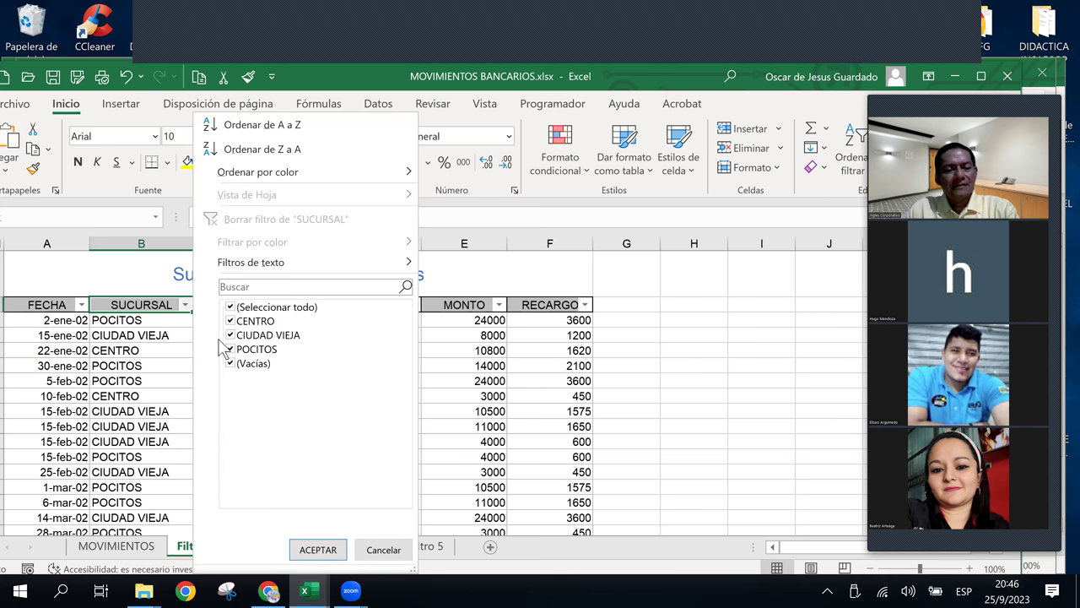
pyautogui.click(381, 553)
pyautogui.click(236, 443)
pyautogui.click(253, 396)
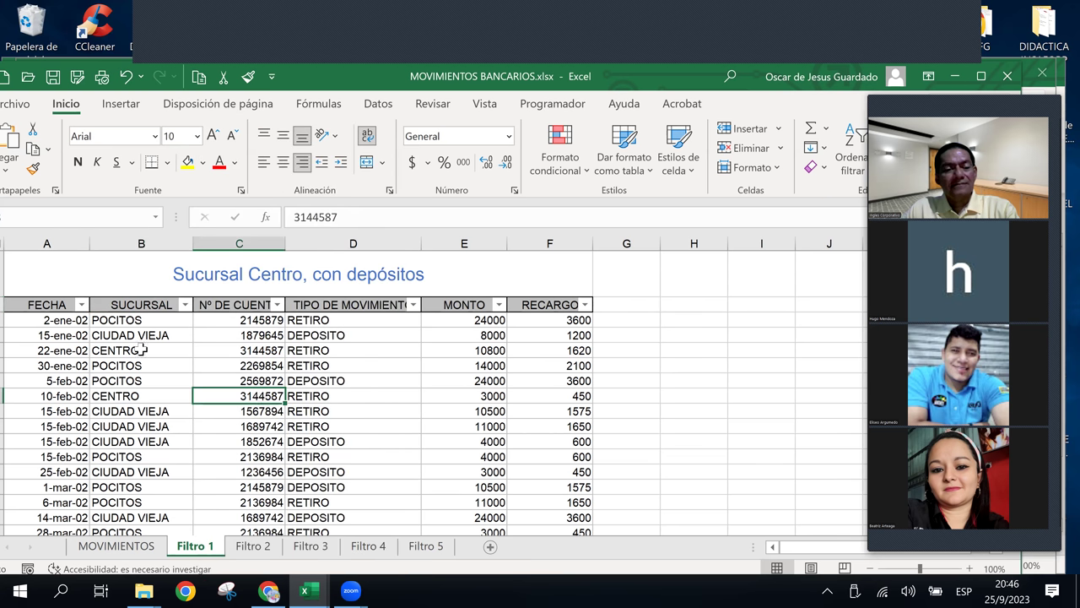
pyautogui.click(115, 352)
pyautogui.click(120, 324)
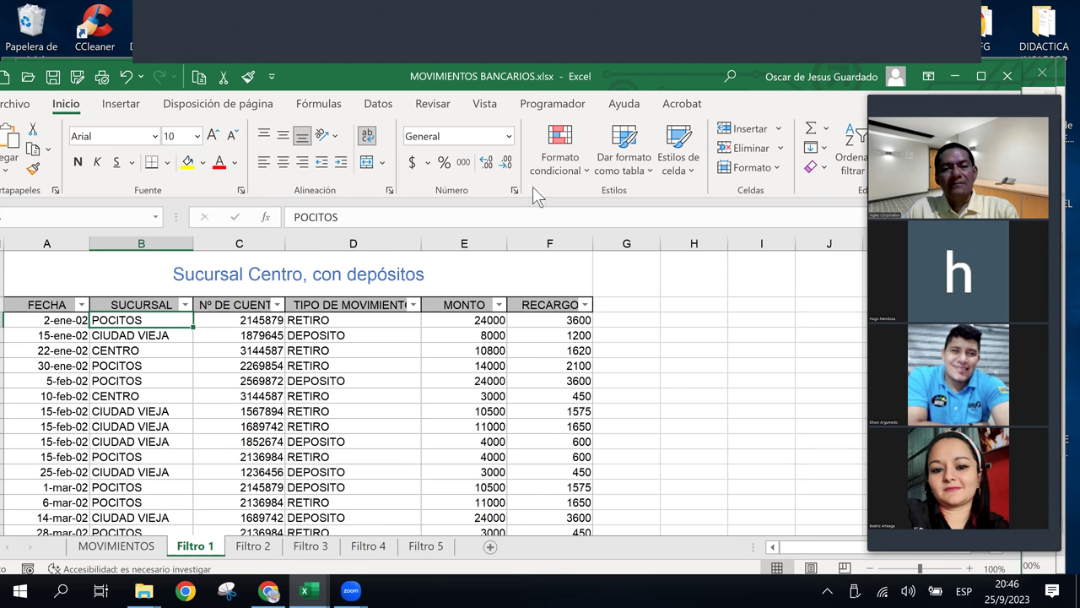
pyautogui.click(378, 104)
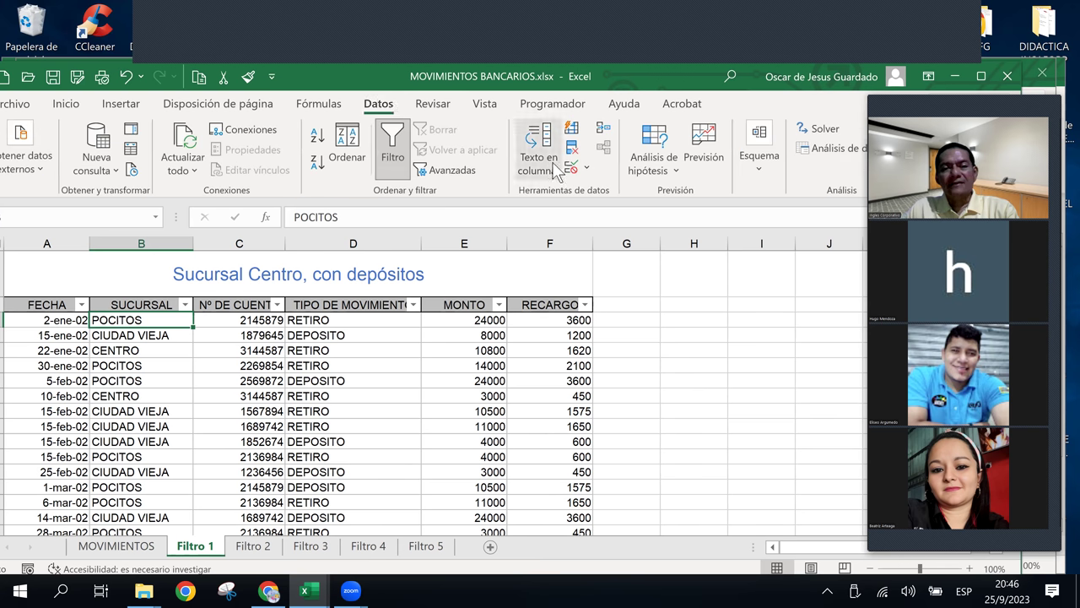
pyautogui.click(350, 145)
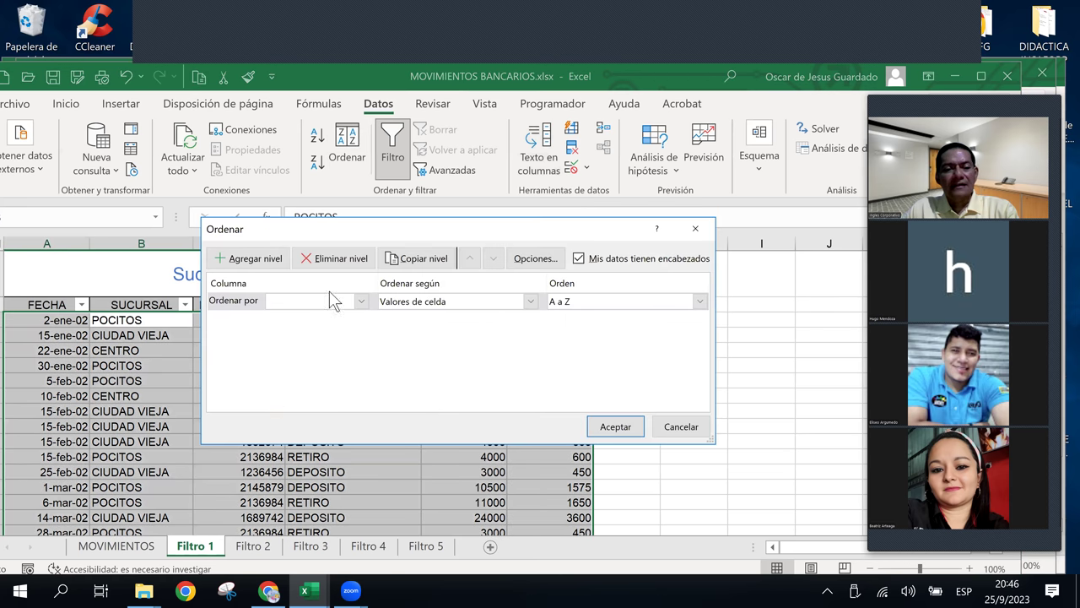
pyautogui.click(358, 301)
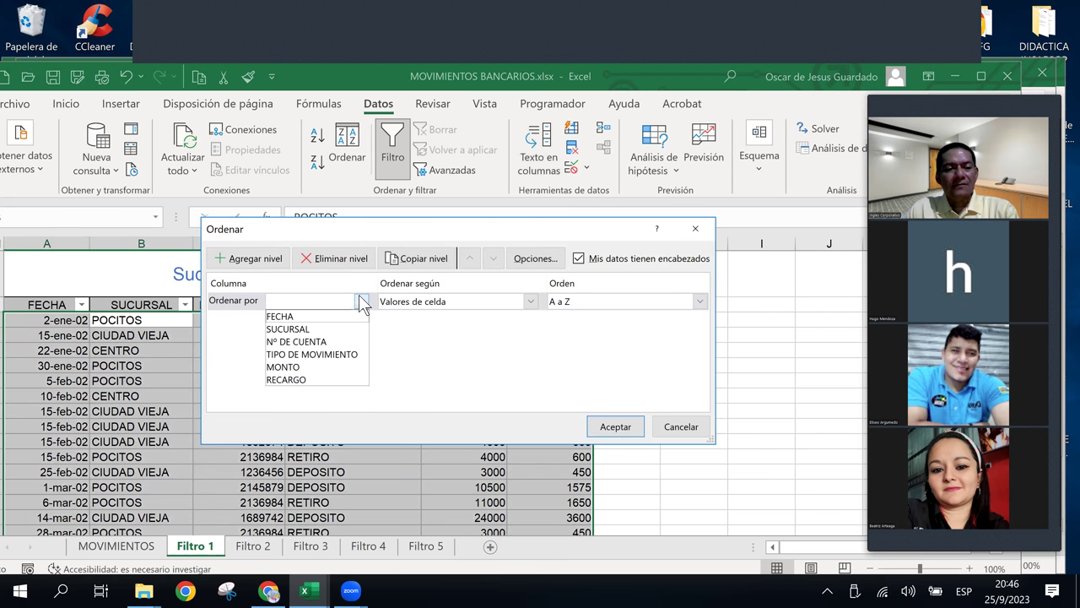
pyautogui.click(317, 328)
pyautogui.click(630, 429)
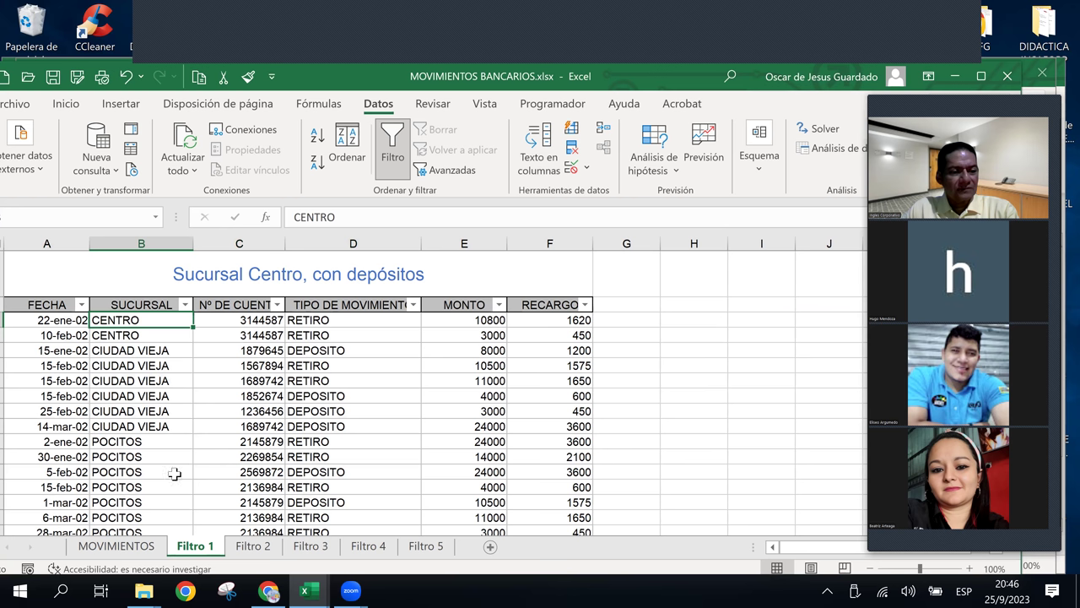
pyautogui.click(333, 325)
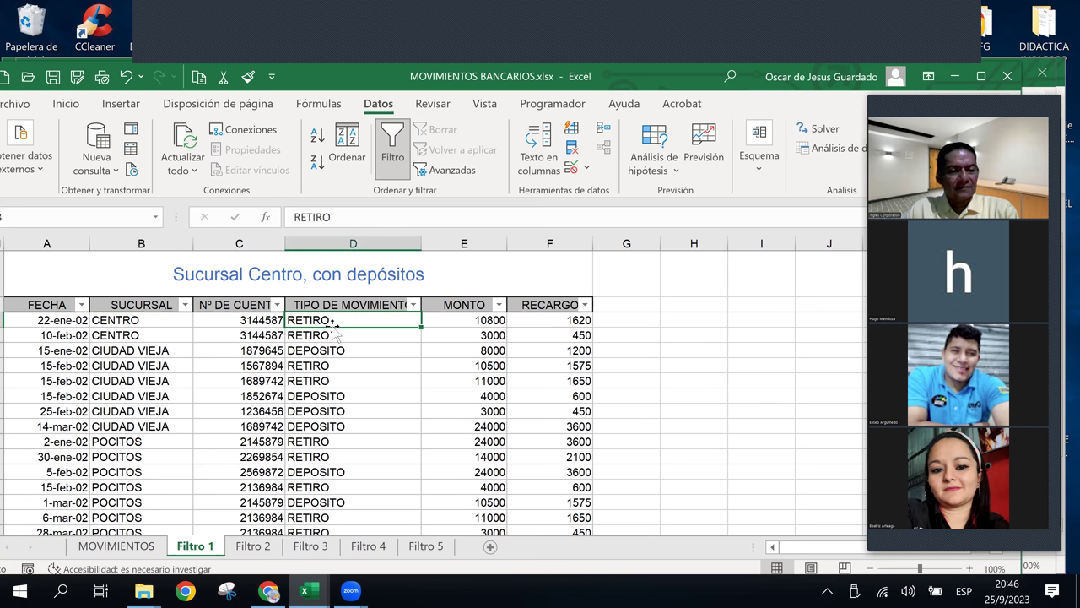
pyautogui.scroll(-1, 246, 411)
pyautogui.scroll(-1, 246, 411)
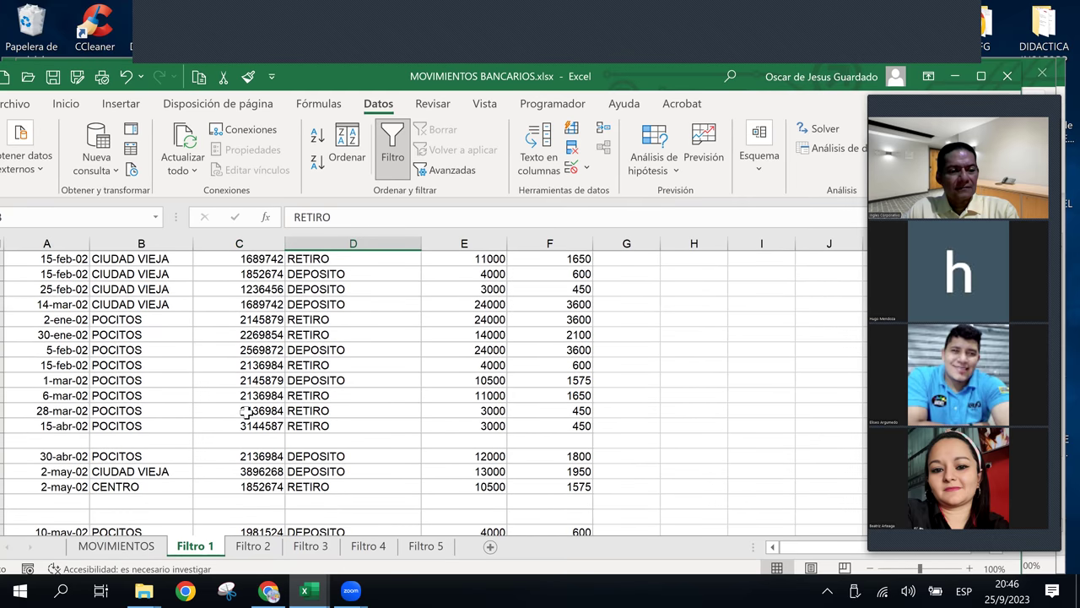
pyautogui.scroll(-2, 245, 411)
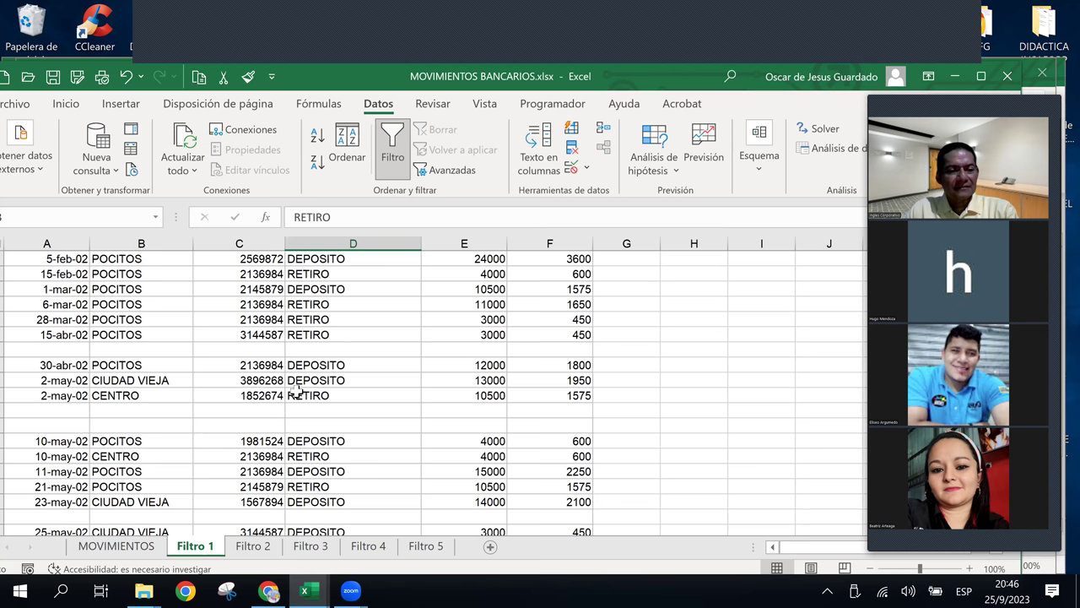
pyautogui.scroll(5, 318, 392)
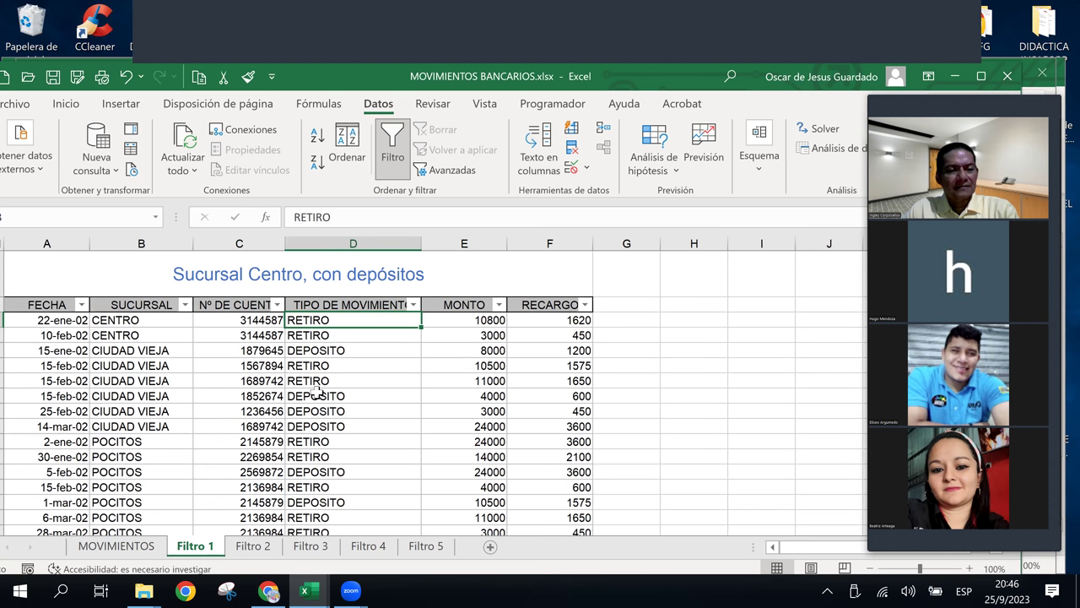
pyautogui.scroll(-3, 319, 393)
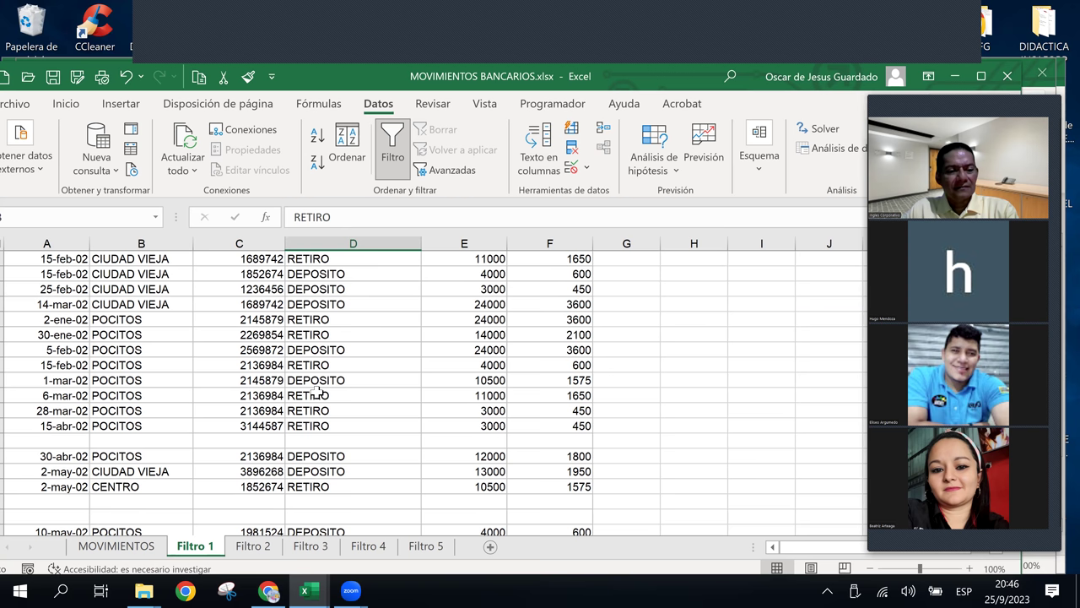
pyautogui.scroll(3, 371, 460)
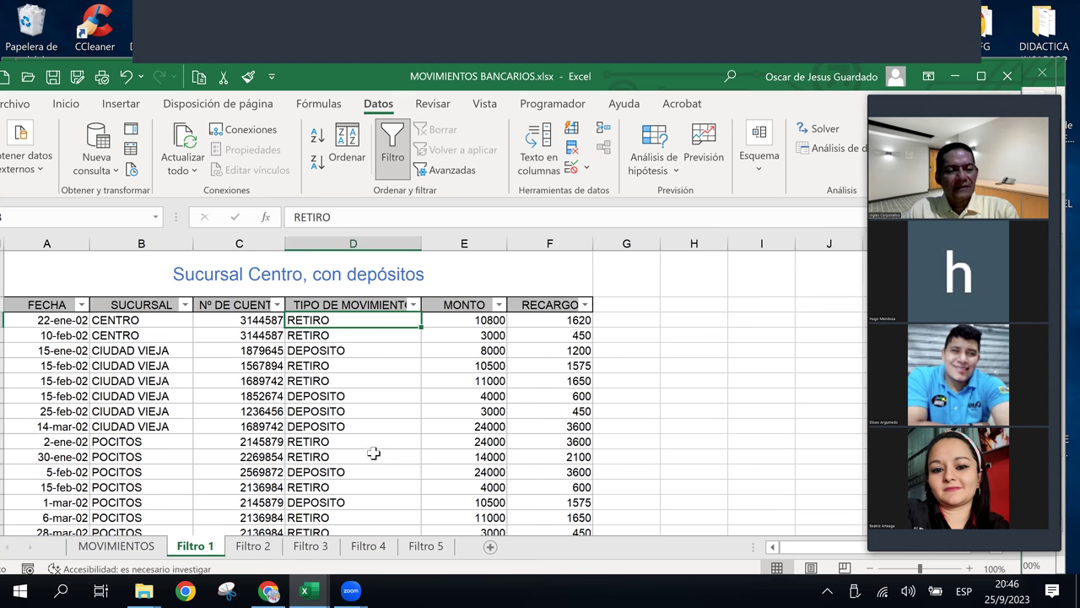
# In the merged title cell, replace the word 'depósitos' with 'retiro'.
pyautogui.click(376, 280)
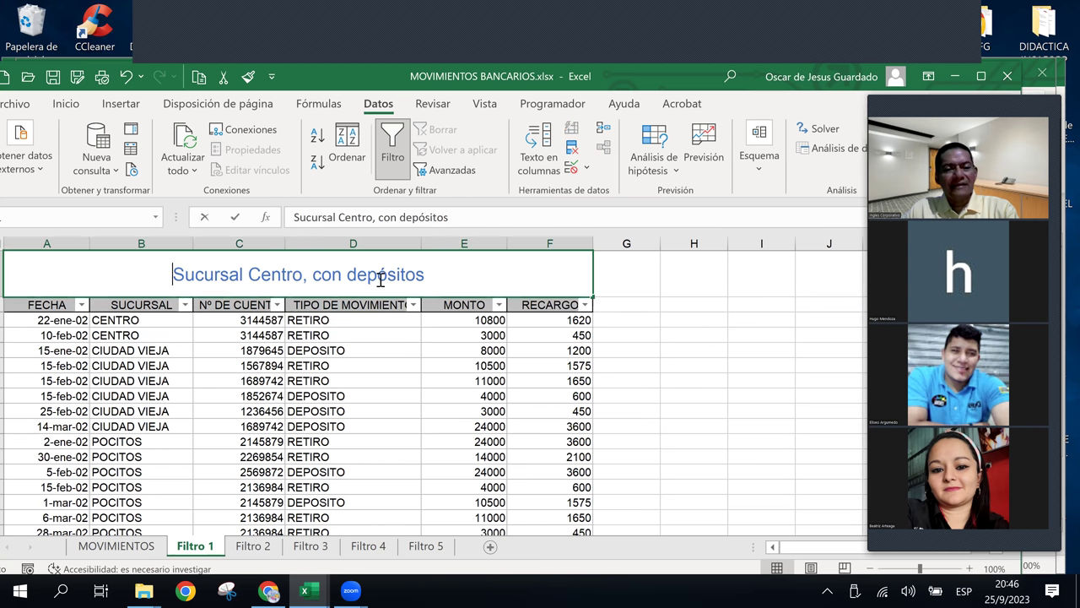
pyautogui.doubleClick(377, 276)
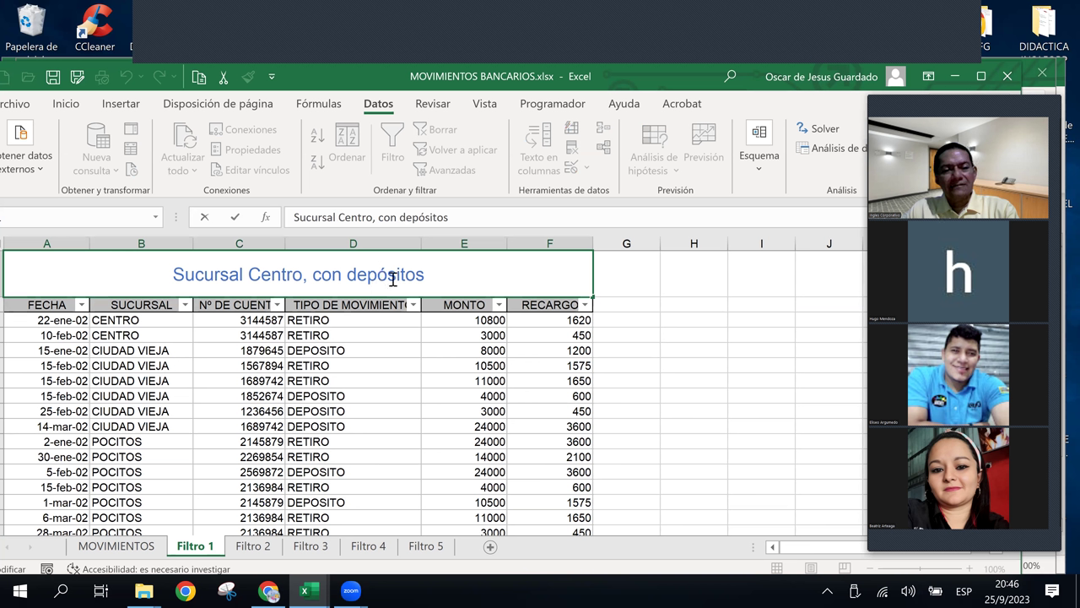
pyautogui.doubleClick(392, 275)
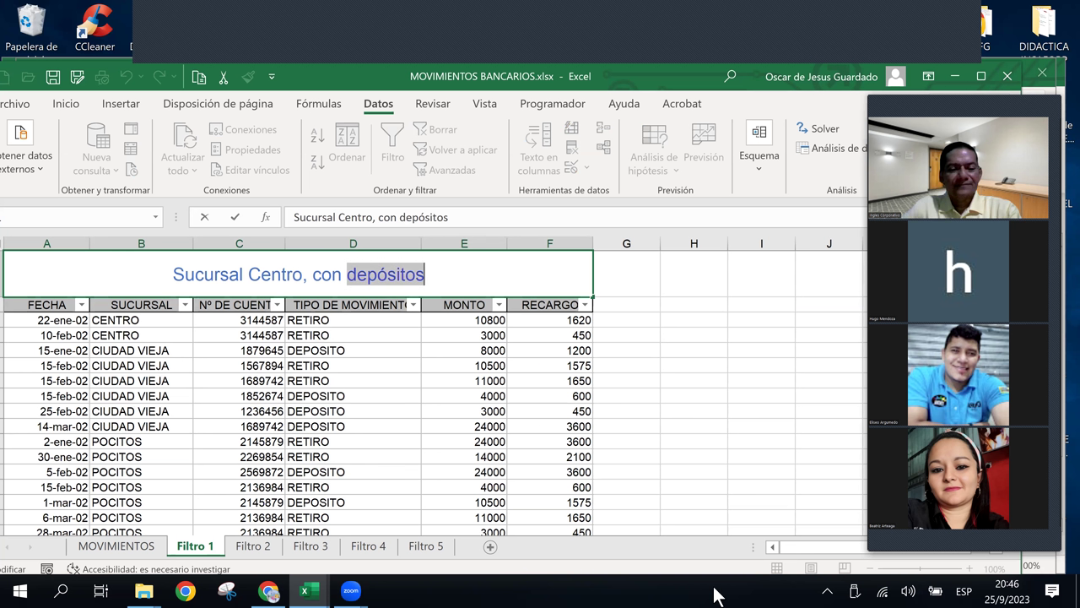
pyautogui.write('re')
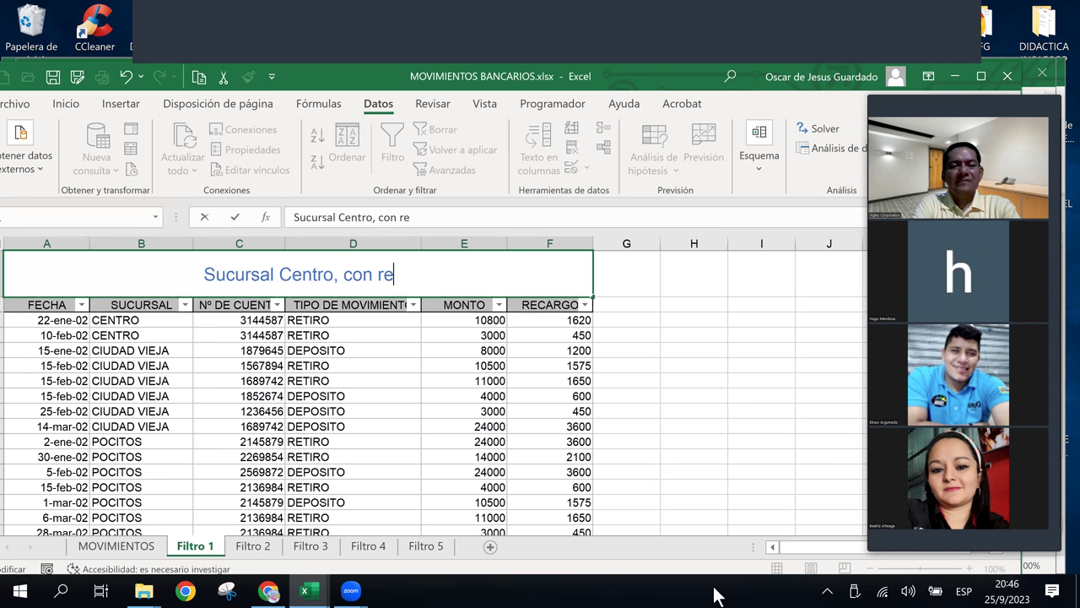
pyautogui.write('tiro')
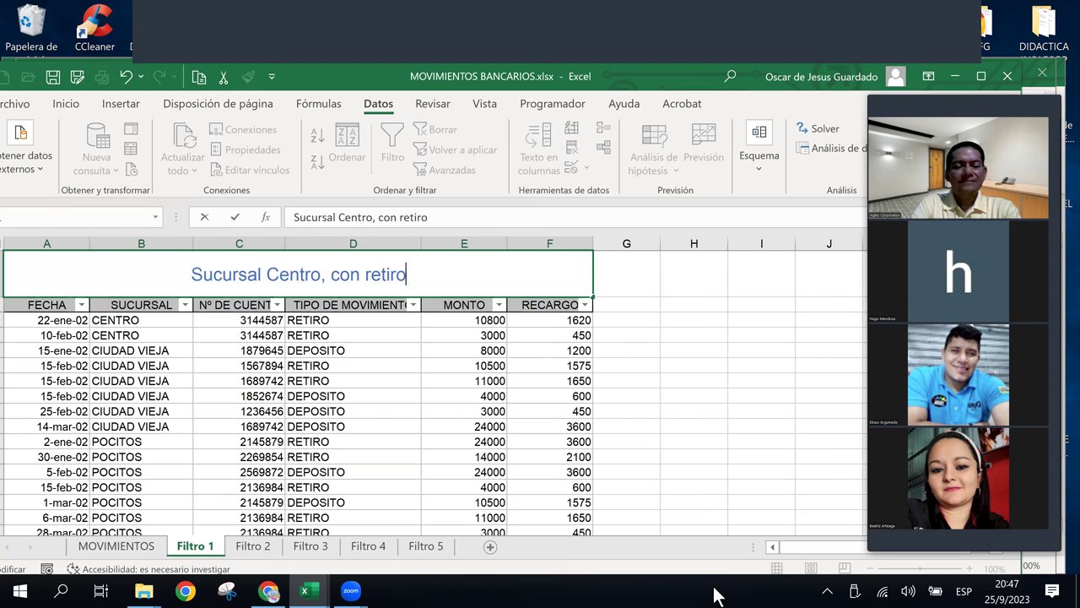
pyautogui.press('Return')
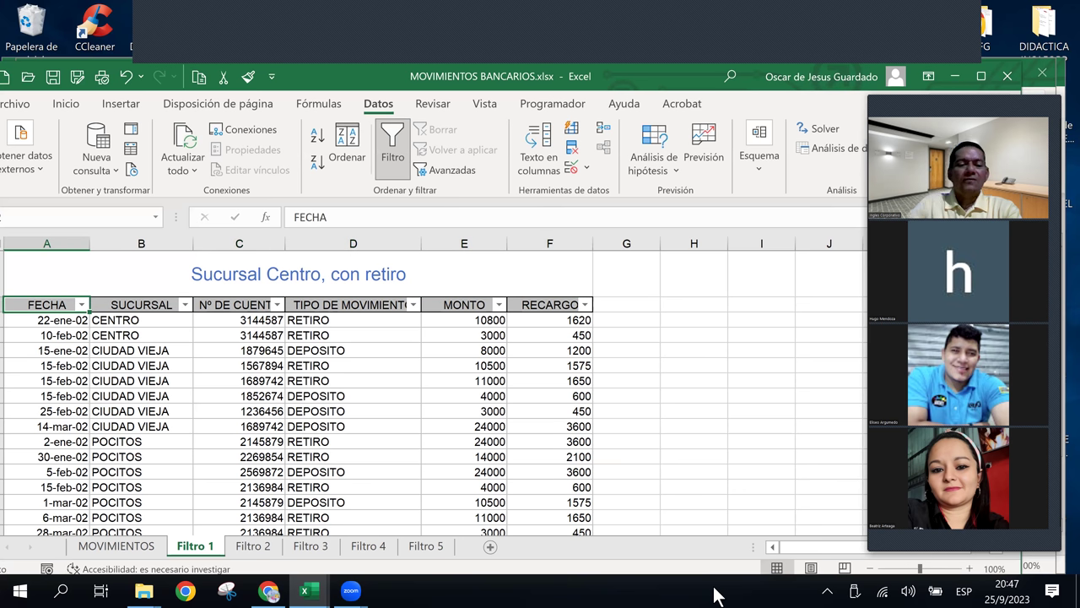
pyautogui.click(388, 394)
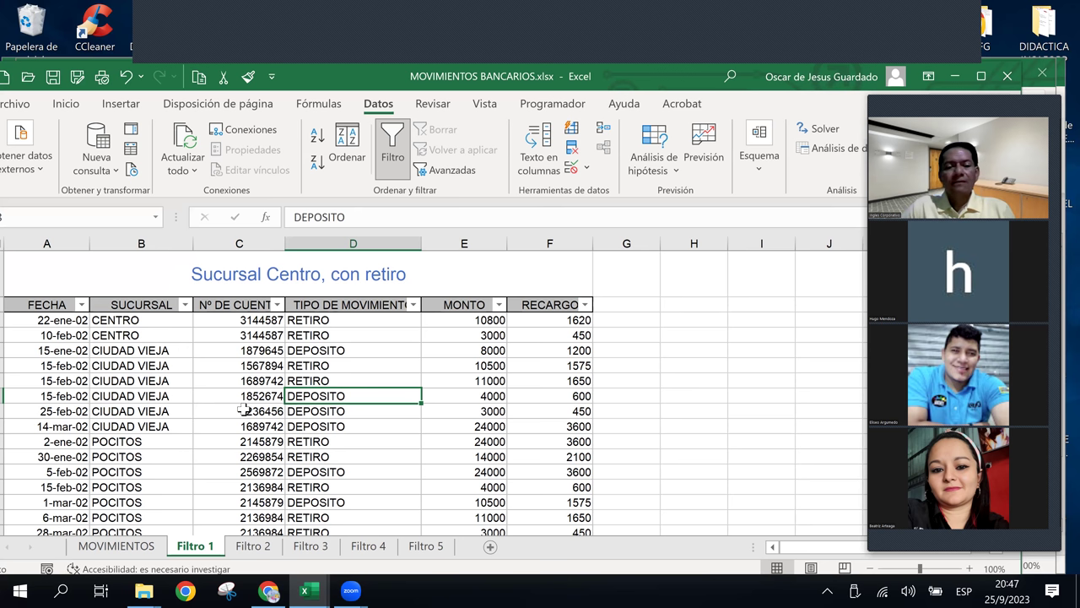
pyautogui.click(336, 381)
pyautogui.click(342, 411)
pyautogui.click(350, 454)
pyautogui.click(334, 378)
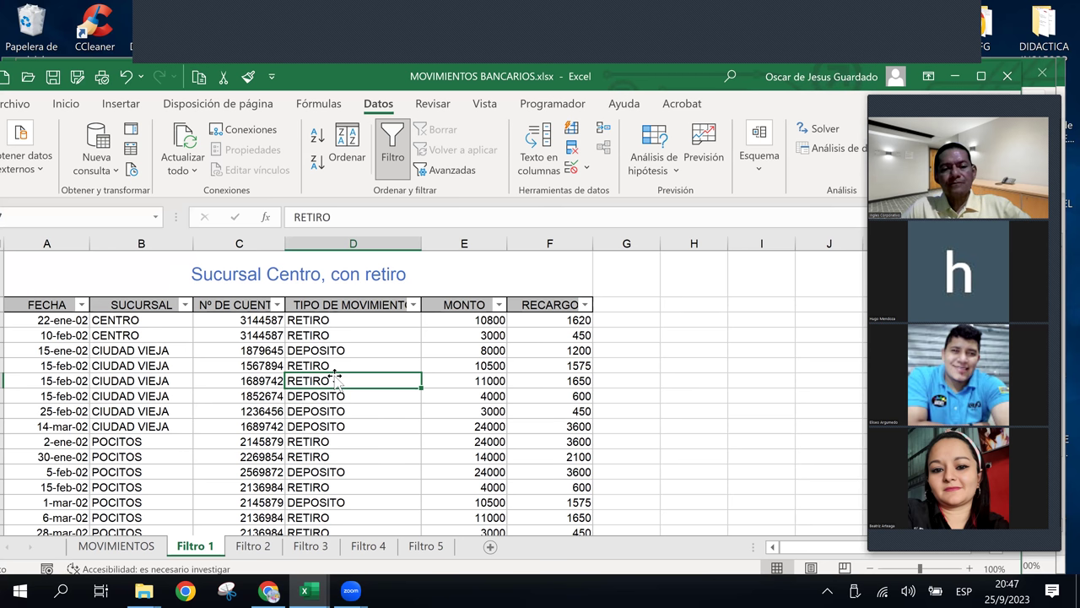
pyautogui.press('Right')
pyautogui.press('Up')
pyautogui.press('Up')
pyautogui.press('Up')
pyautogui.click(496, 411)
pyautogui.click(540, 363)
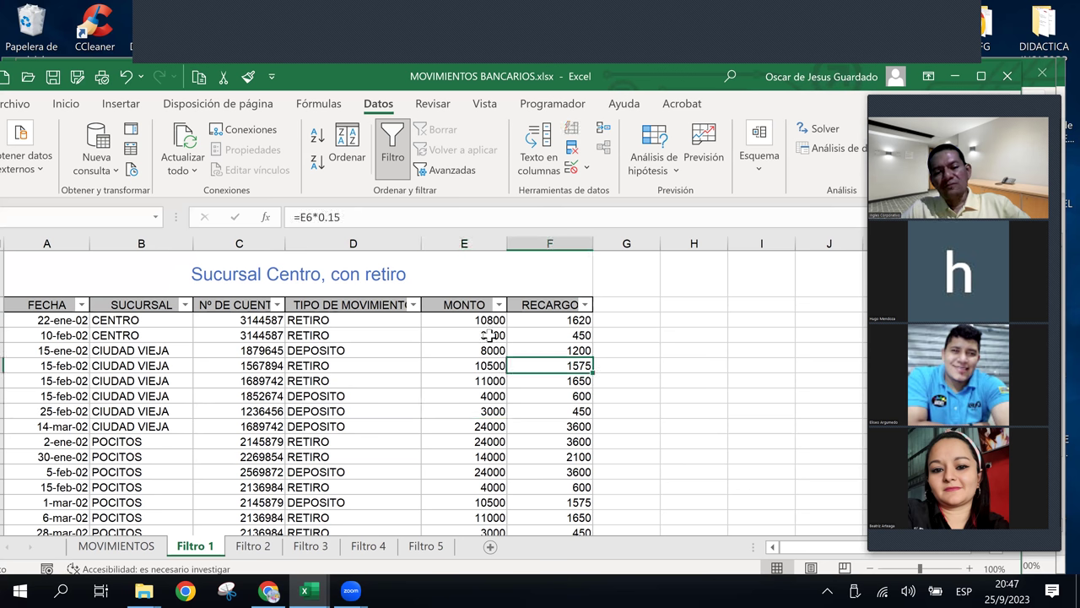
pyautogui.click(486, 325)
pyautogui.click(512, 379)
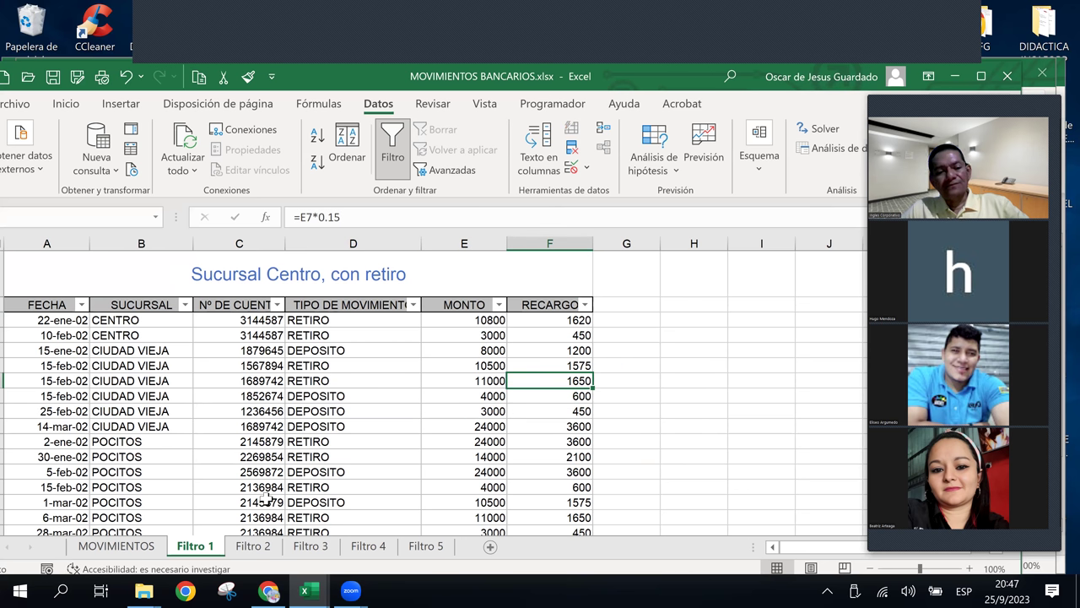
pyautogui.click(266, 547)
pyautogui.click(310, 546)
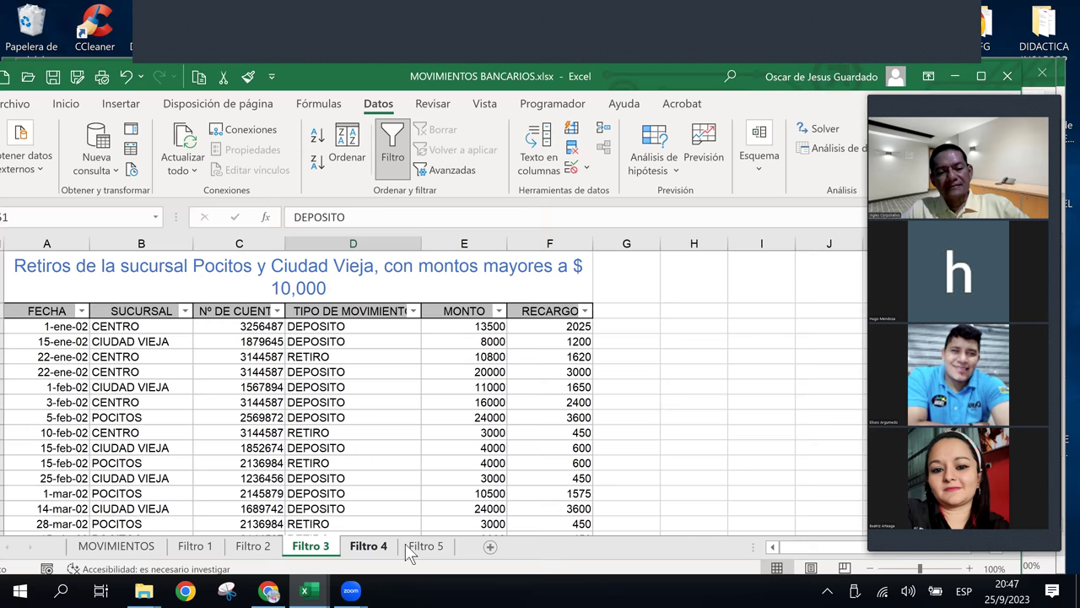
pyautogui.click(412, 547)
pyautogui.click(309, 547)
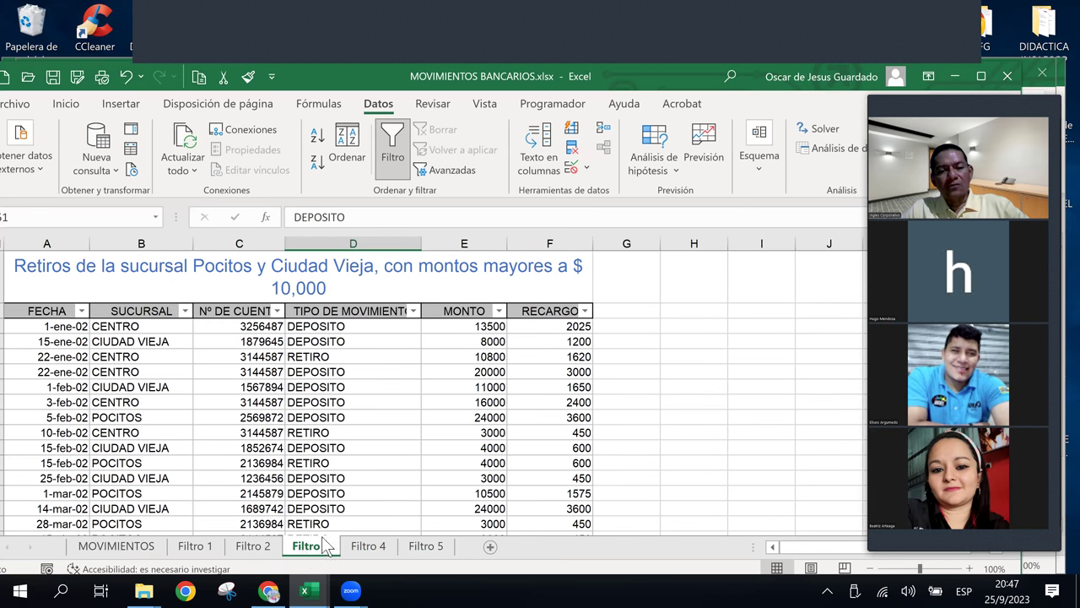
pyautogui.click(503, 416)
pyautogui.click(497, 356)
pyautogui.click(365, 547)
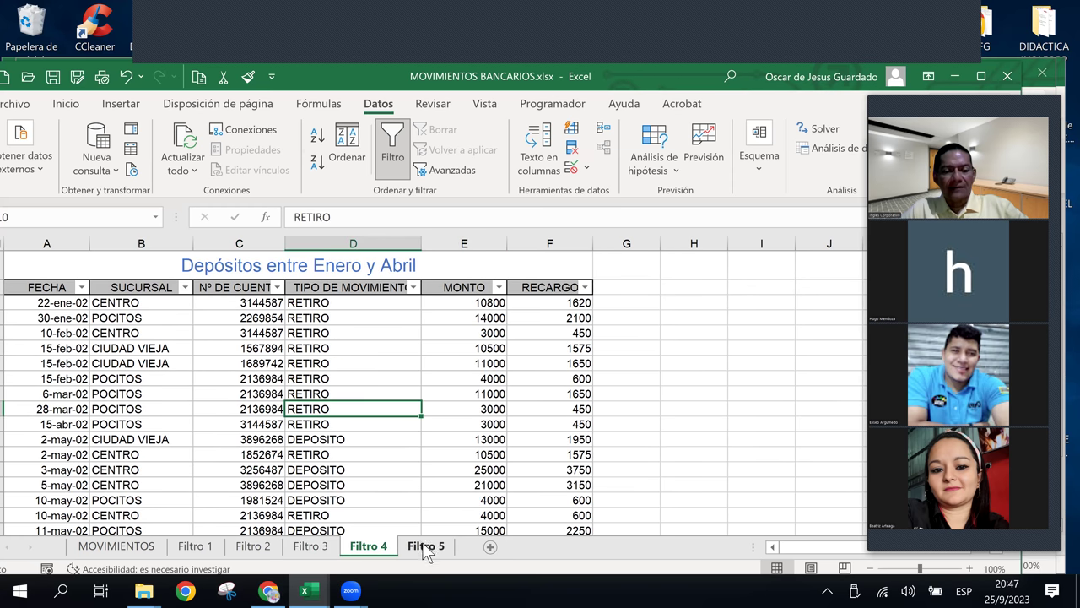
pyautogui.click(425, 546)
pyautogui.click(198, 546)
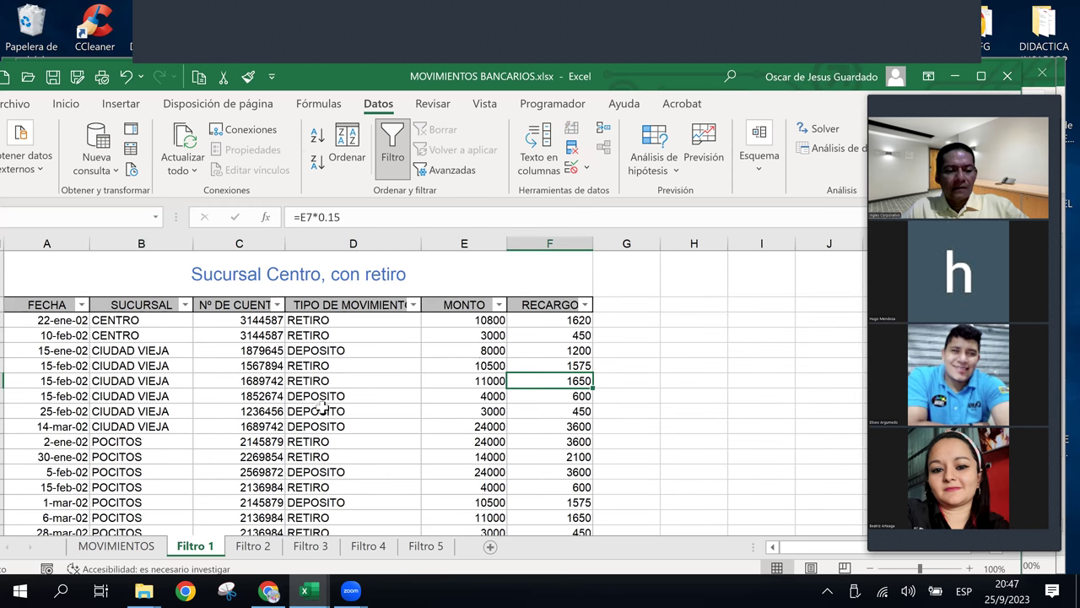
pyautogui.click(481, 365)
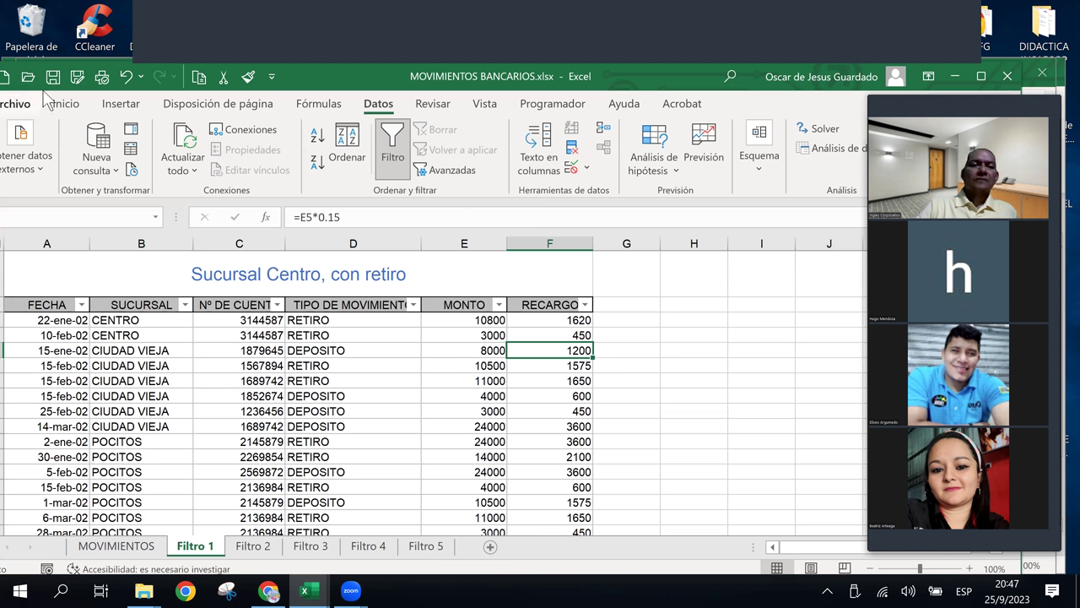
# Close the MOVIMIENTOS BANCARIOS.xlsx workbook window.
pyautogui.click(1009, 75)
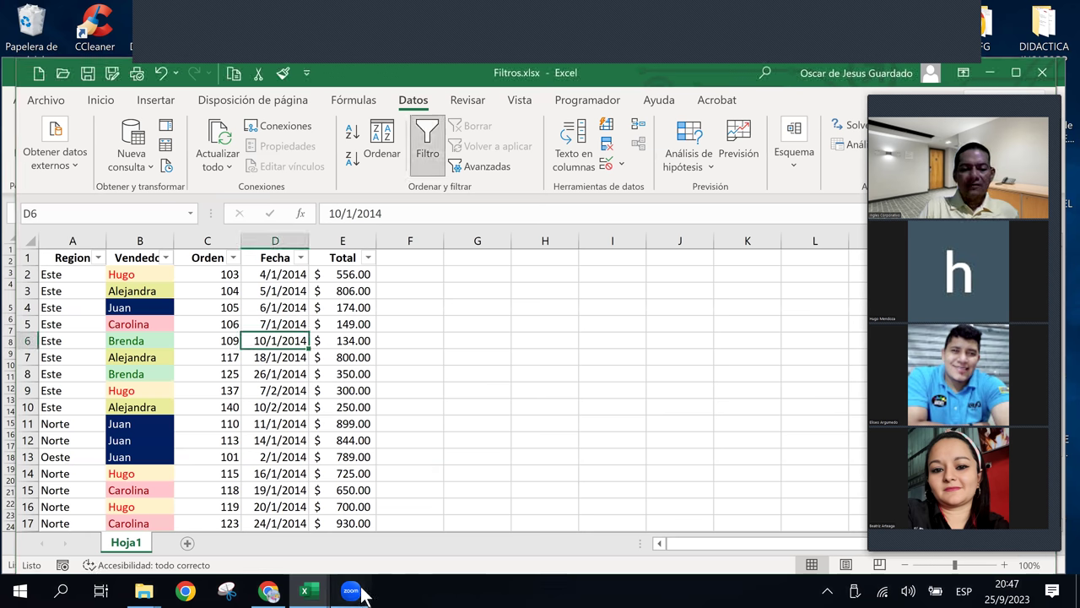
pyautogui.moveTo(351, 591)
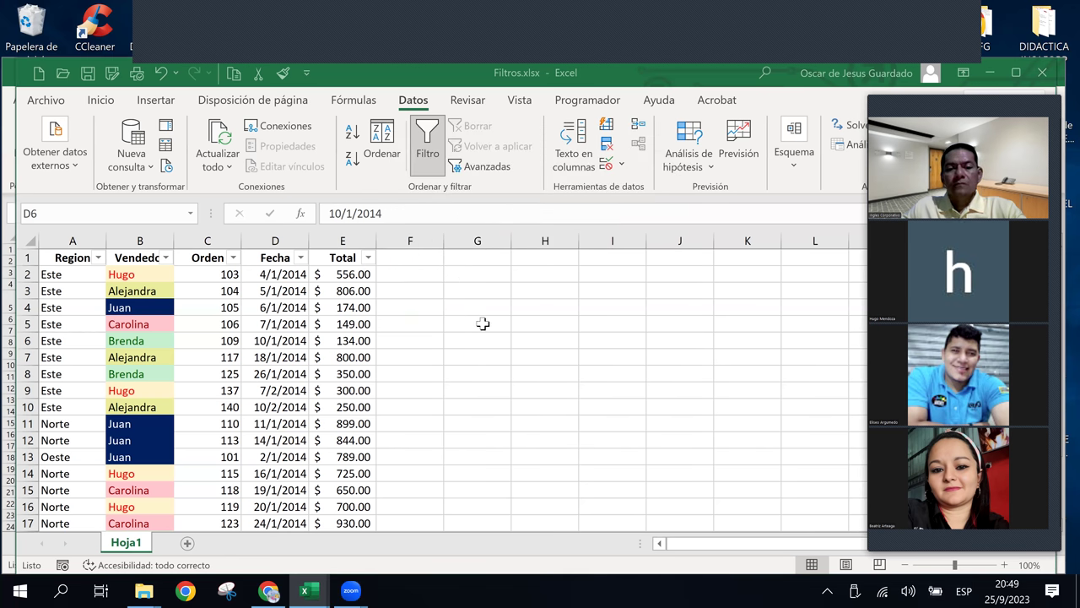
# Click through the Filtros.xlsx sales table, noting date 18/1/2014, then stop screen sharing.
pyautogui.click(482, 322)
pyautogui.moveTo(489, 297); pyautogui.dragTo(505, 332)
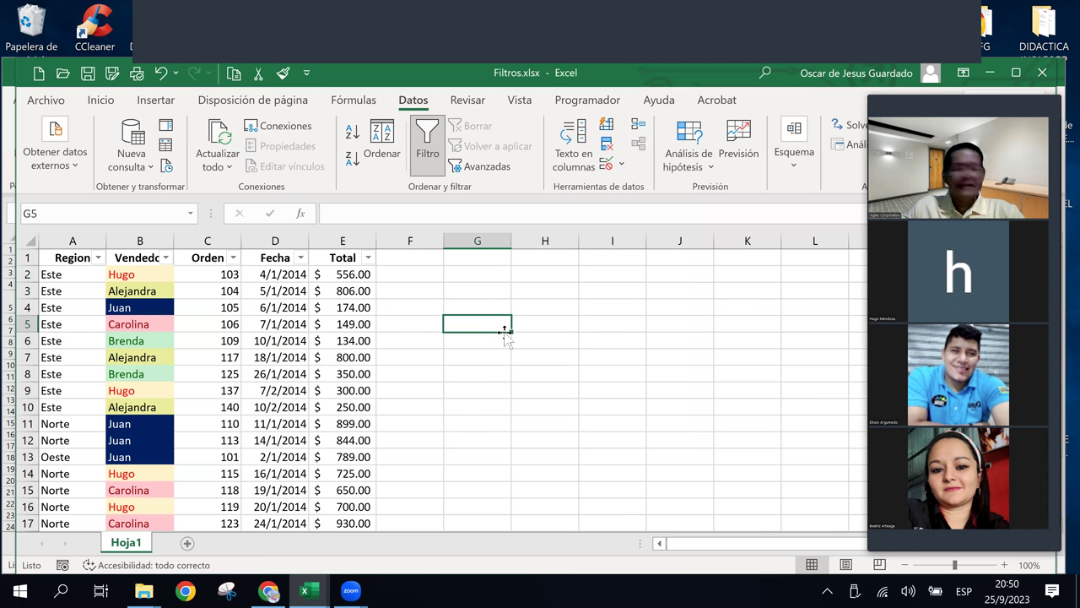
pyautogui.click(536, 295)
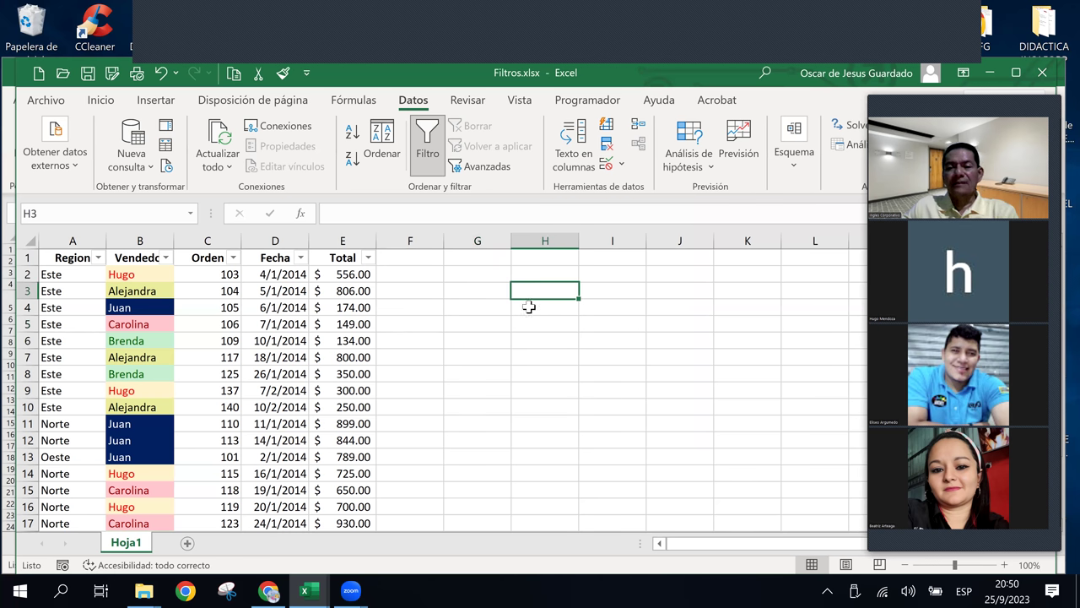
pyautogui.click(502, 361)
pyautogui.click(414, 291)
pyautogui.click(527, 390)
pyautogui.click(434, 423)
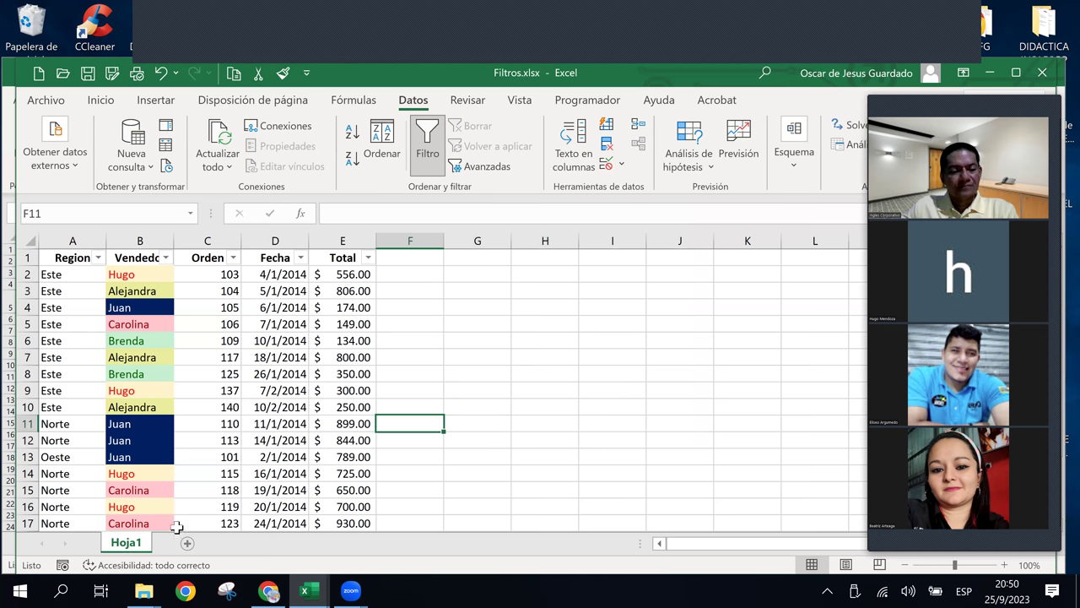
pyautogui.click(284, 357)
pyautogui.click(503, 356)
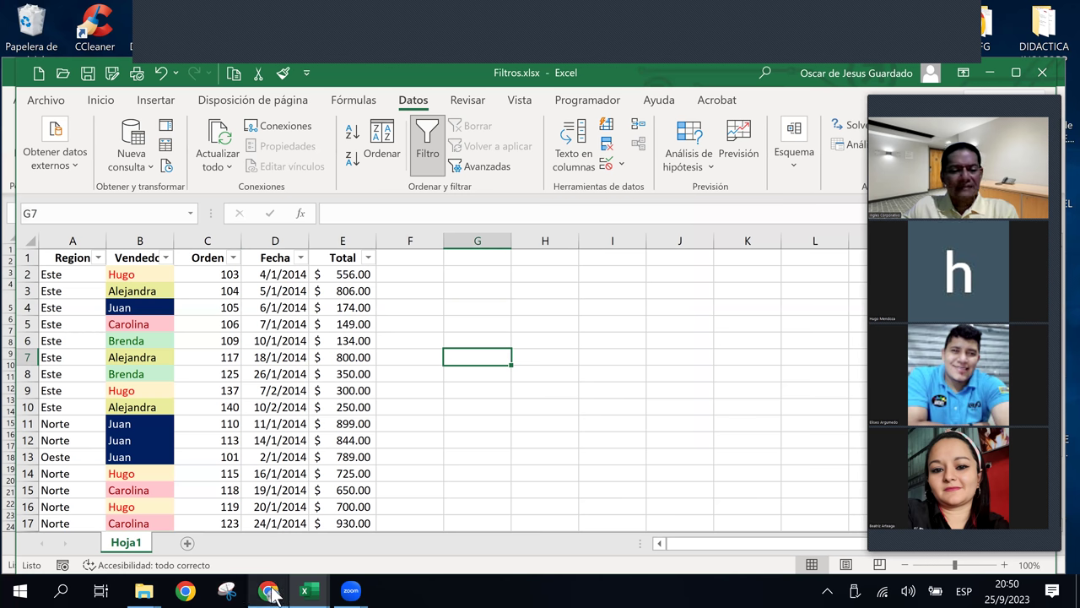
pyautogui.click(655, 58)
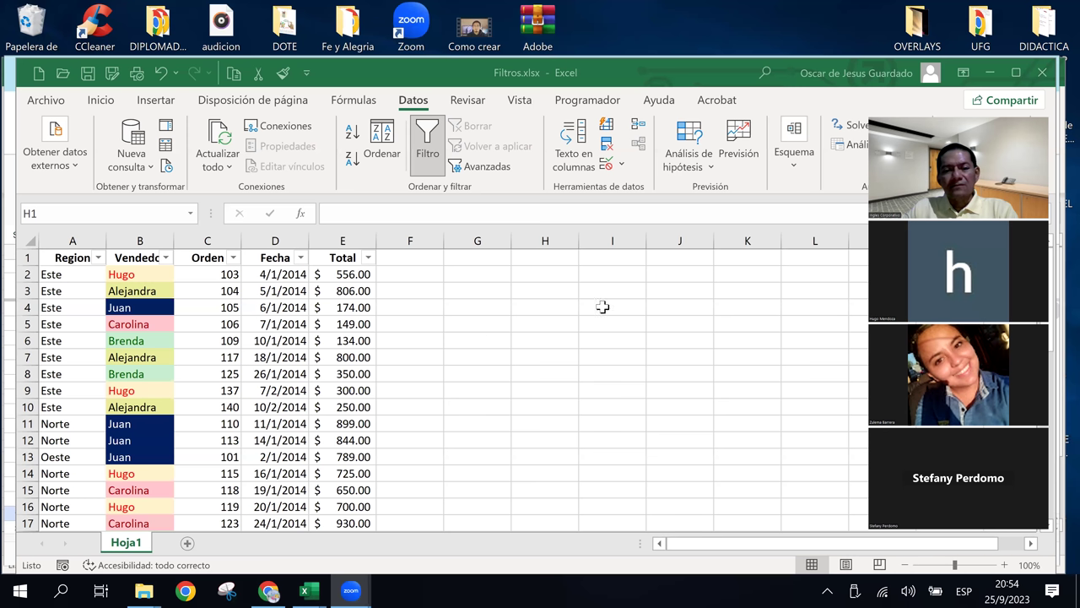
pyautogui.click(536, 290)
pyautogui.press('Down')
pyautogui.press('Down')
pyautogui.press('Down')
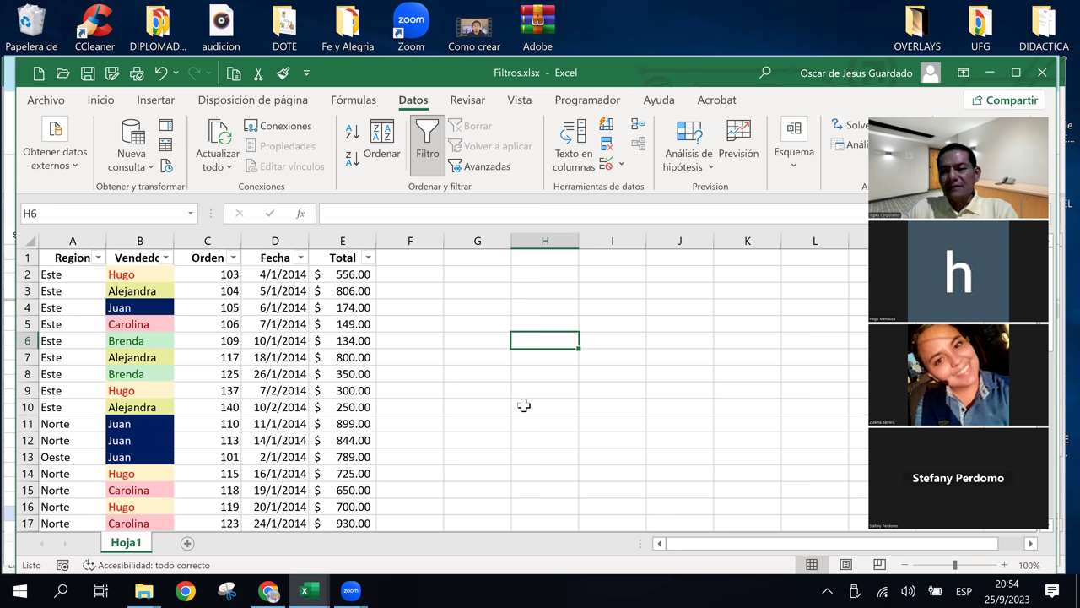
pyautogui.press('Down')
pyautogui.press('Down')
pyautogui.press('Down')
pyautogui.press('Up')
pyautogui.press('Up')
pyautogui.press('Up')
pyautogui.press('Up')
pyautogui.press('Up')
pyautogui.press('Up')
pyautogui.press('Left')
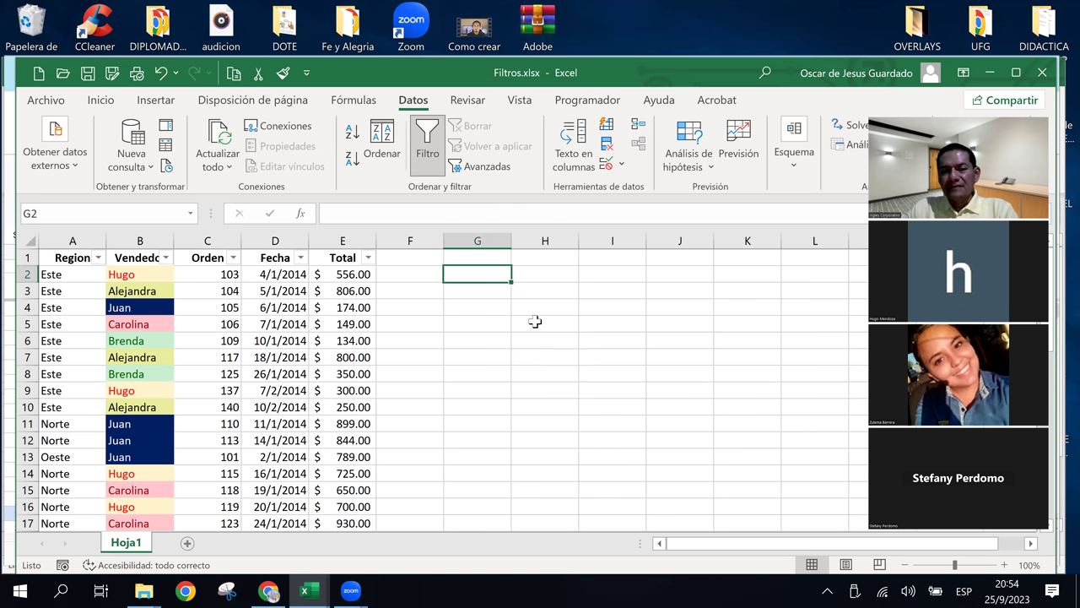
pyautogui.press('Right')
pyautogui.press('Down')
pyautogui.press('Down')
pyautogui.press('Up')
pyautogui.press('Left')
pyautogui.press('Right')
pyautogui.press('Up')
pyautogui.press('Left')
pyautogui.press('Down')
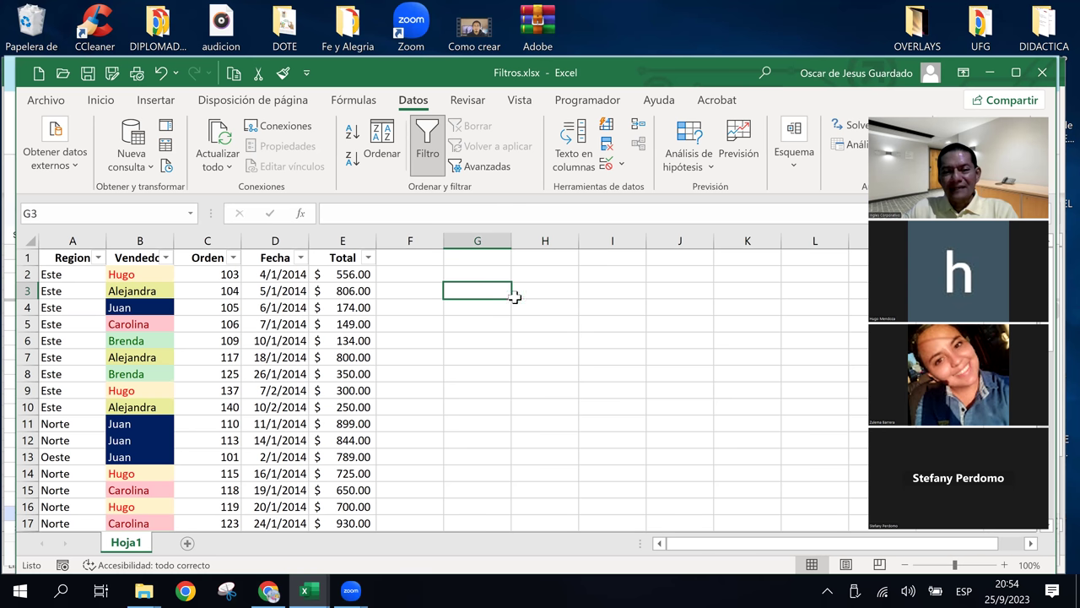
pyautogui.press('Up')
pyautogui.press('Down')
pyautogui.press('Right')
pyautogui.press('Up')
pyautogui.press('Left')
pyautogui.press('Down')
pyautogui.click(475, 268)
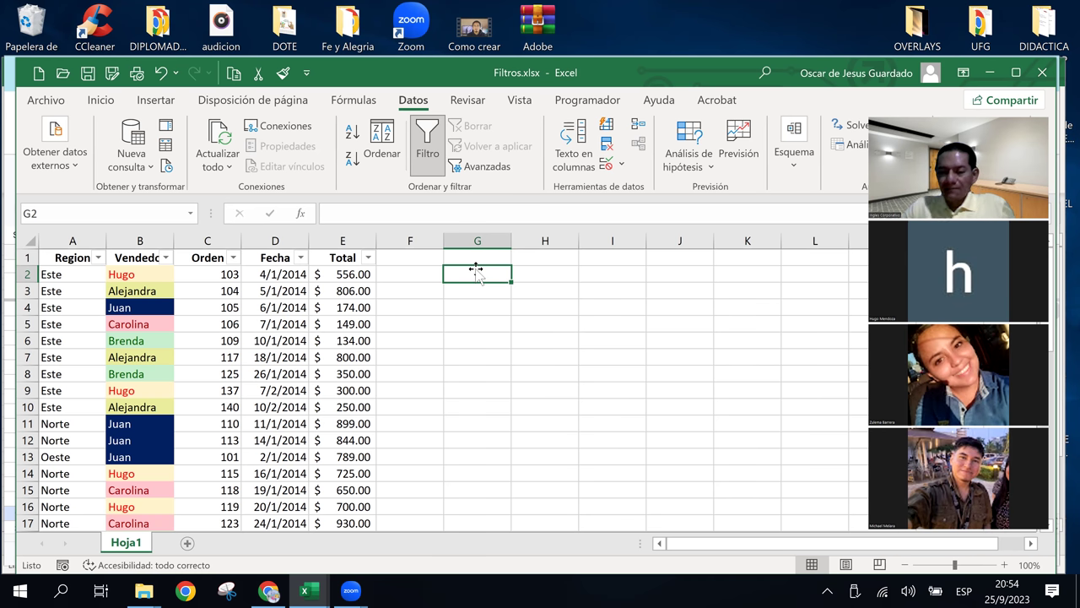
pyautogui.click(498, 373)
pyautogui.click(525, 321)
pyautogui.click(557, 388)
pyautogui.click(540, 290)
pyautogui.click(531, 357)
pyautogui.click(478, 309)
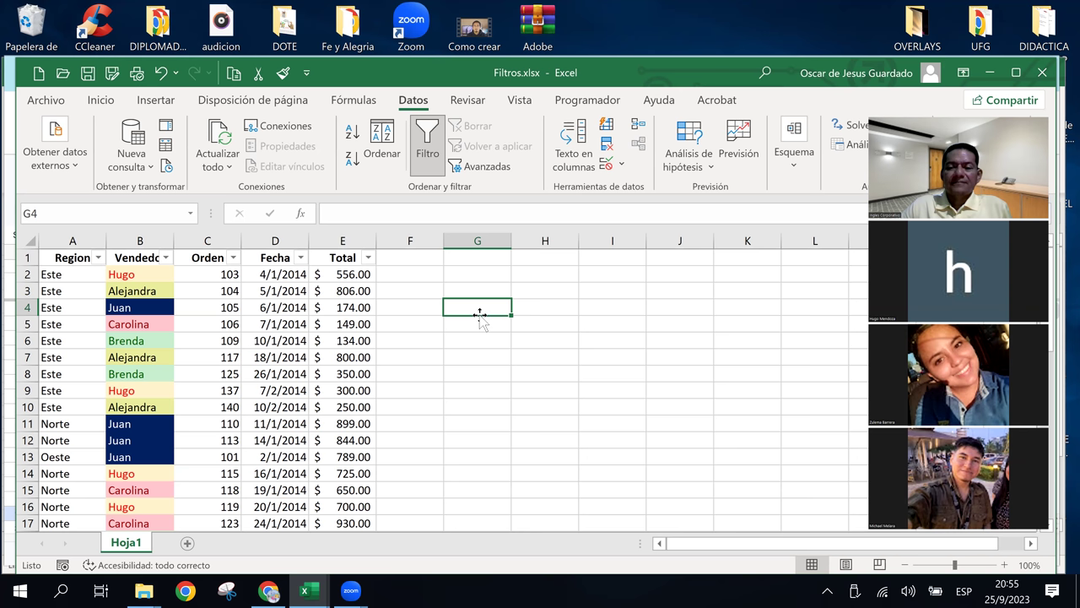
pyautogui.click(346, 337)
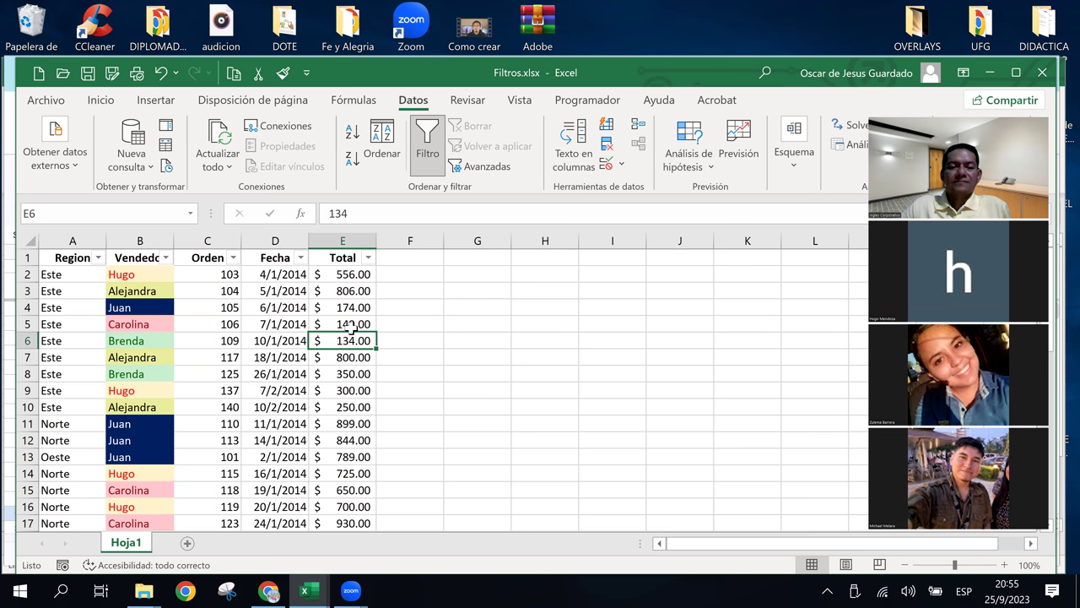
pyautogui.click(451, 290)
pyautogui.click(490, 341)
pyautogui.click(500, 409)
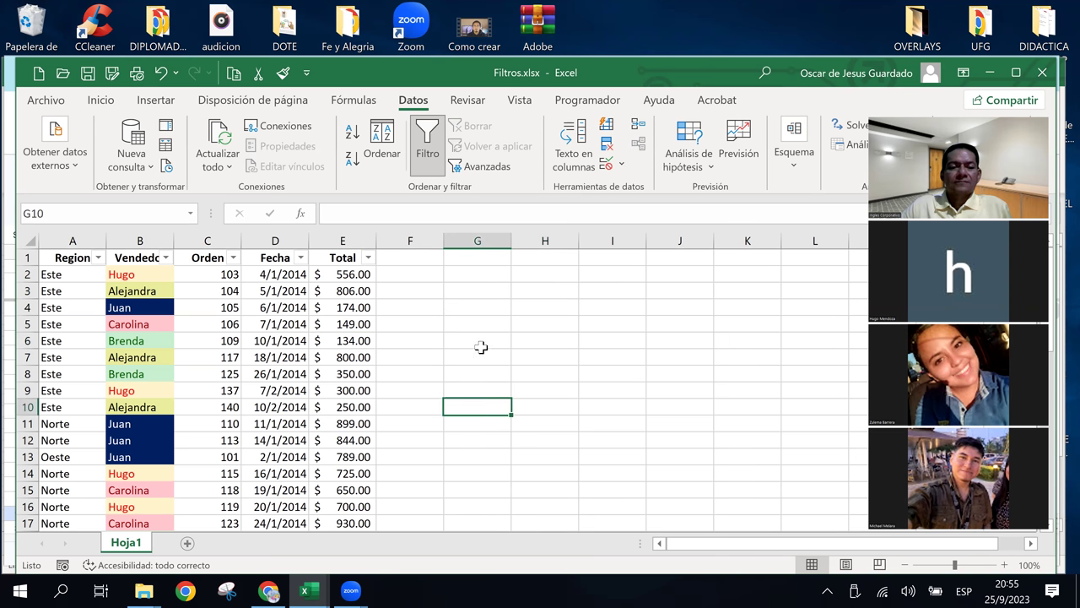
pyautogui.scroll(-1, 481, 347)
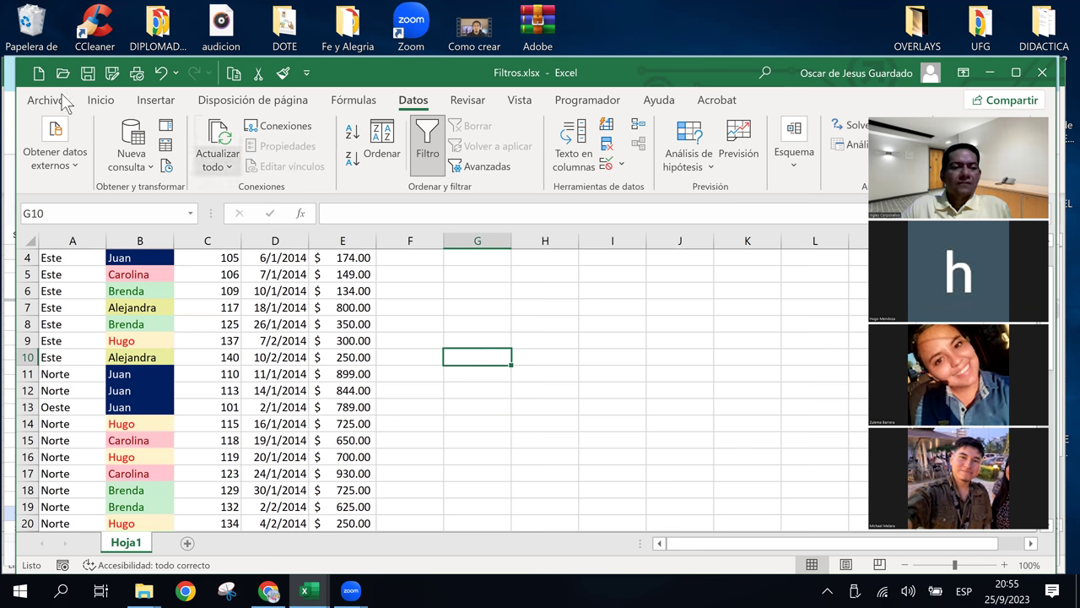
# Reopen MOVIMIENTOS BANCARIOS.xlsx and step around row 5 from the 8000 MONTO cell.
pyautogui.click(58, 101)
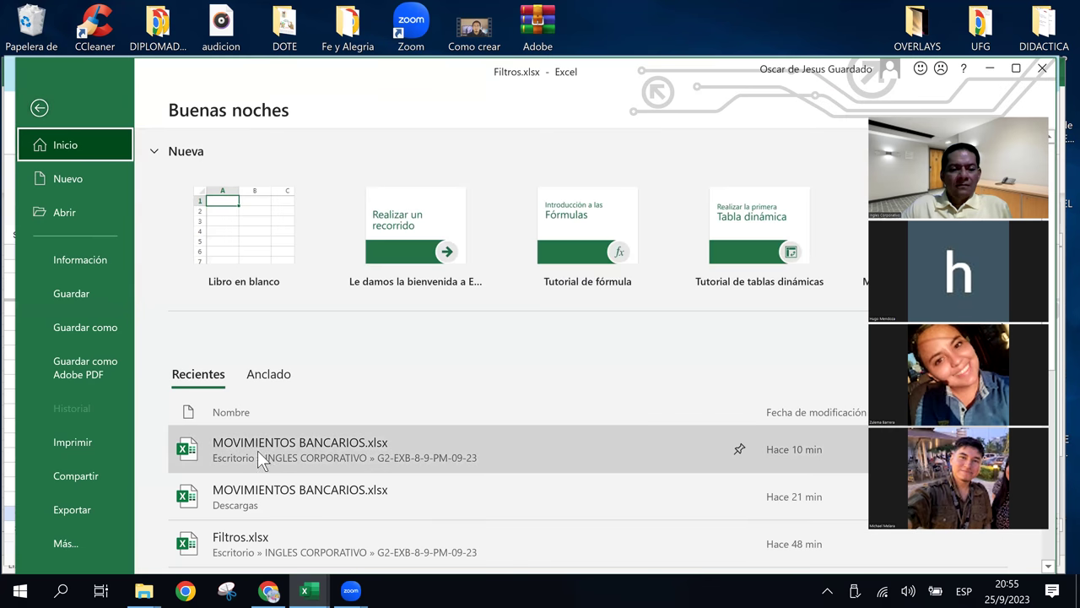
pyautogui.press('Escape')
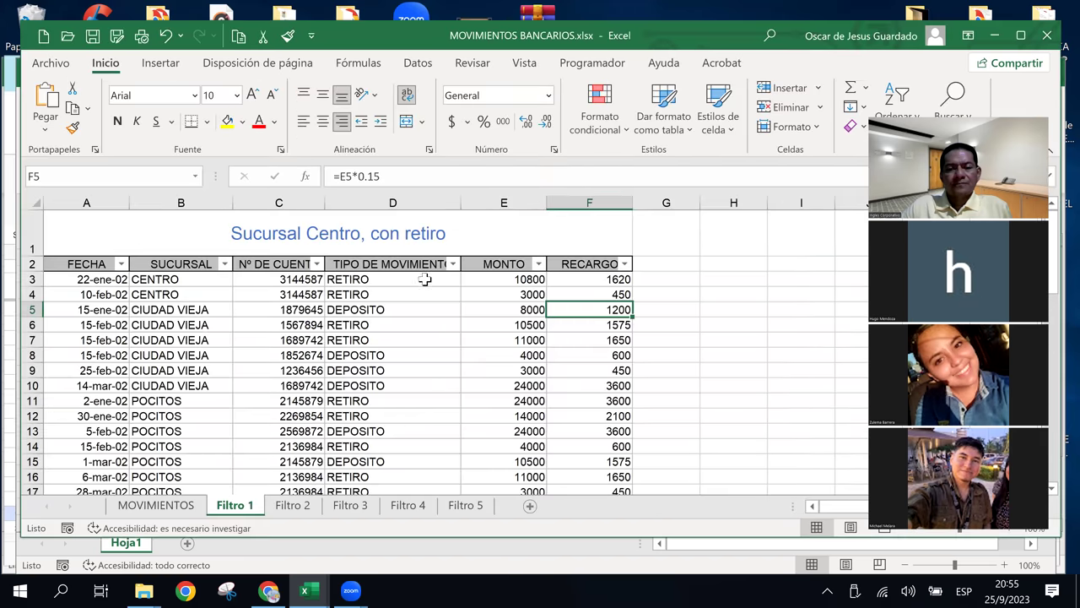
pyautogui.click(513, 312)
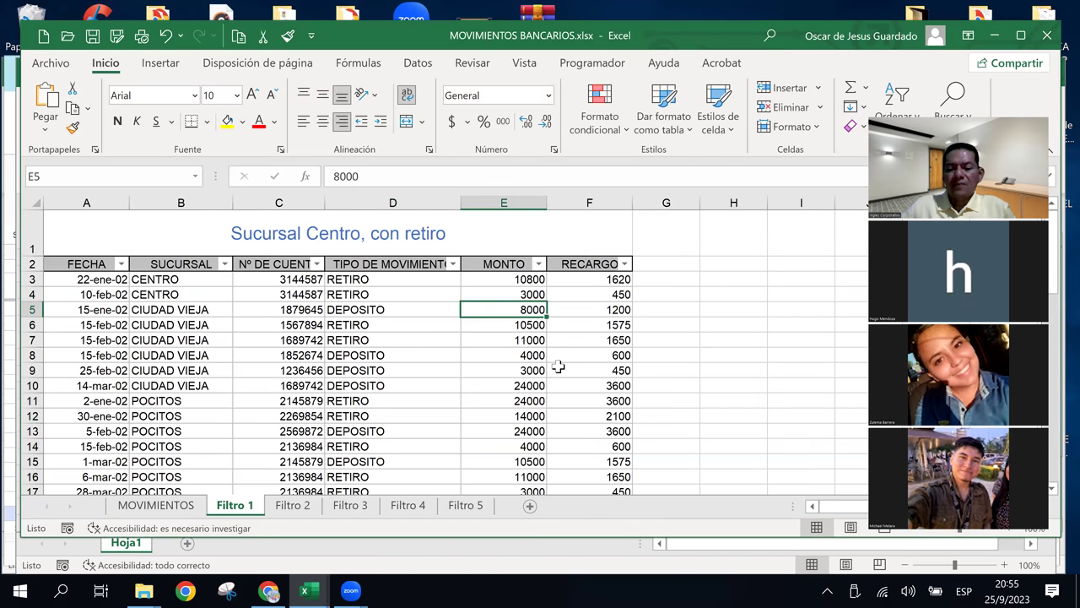
pyautogui.press('Right')
pyautogui.press('Right')
pyautogui.press('Left')
pyautogui.press('Left')
pyautogui.press('Left')
pyautogui.press('Left')
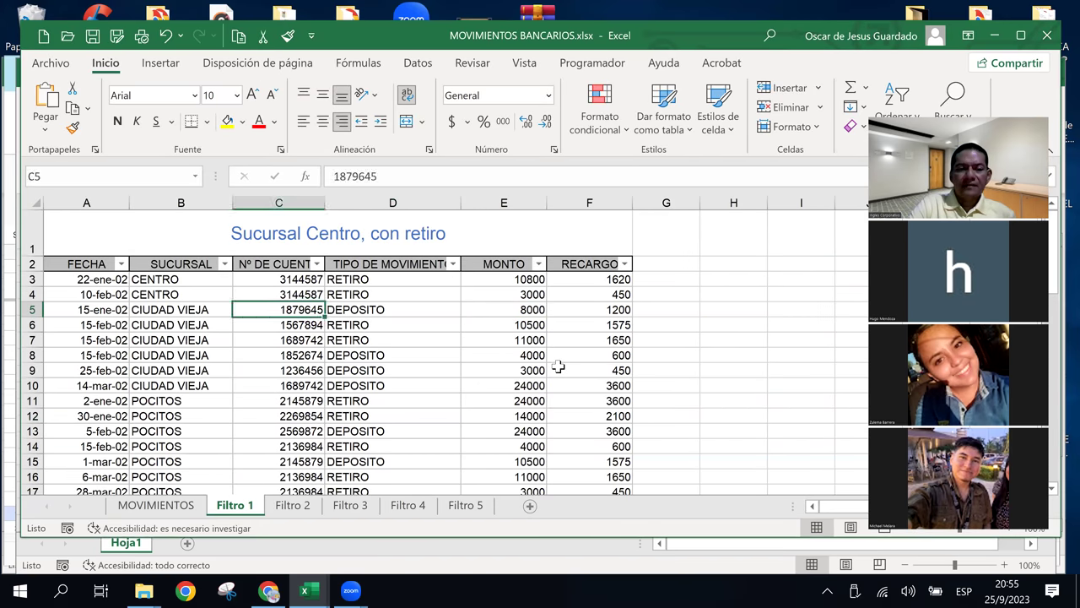
pyautogui.press('Left')
pyautogui.press('Left')
pyautogui.press('Up')
pyautogui.press('Up')
pyautogui.press('Up')
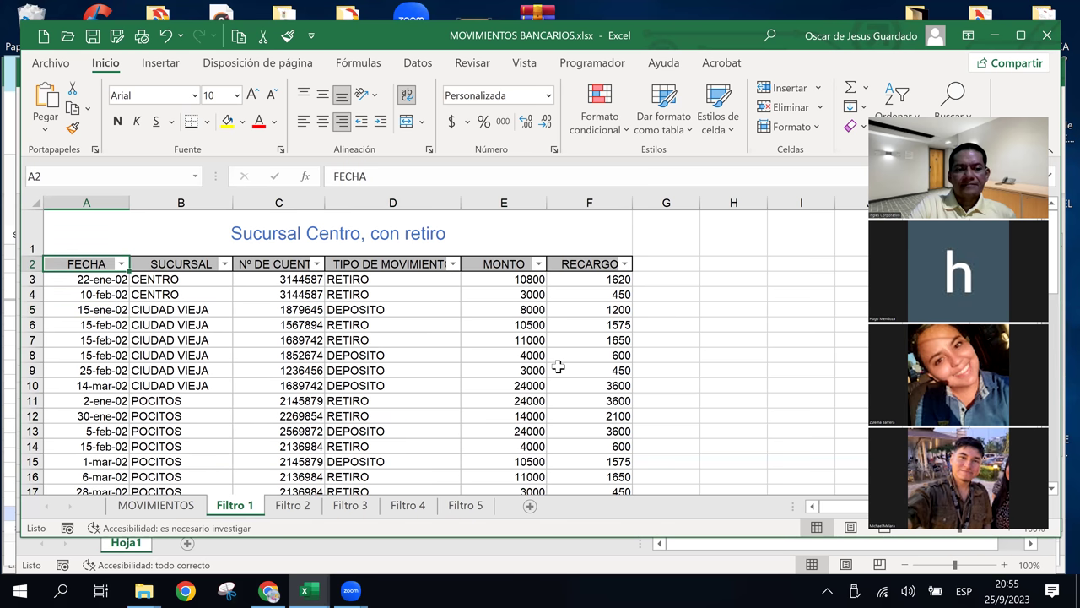
pyautogui.press('Up')
pyautogui.press('Down')
pyautogui.press('Down')
pyautogui.press('Down')
pyautogui.press('Down')
pyautogui.press('Down')
pyautogui.press('Down')
pyautogui.press('Down')
pyautogui.press('Down')
pyautogui.press('Down')
pyautogui.press('Down')
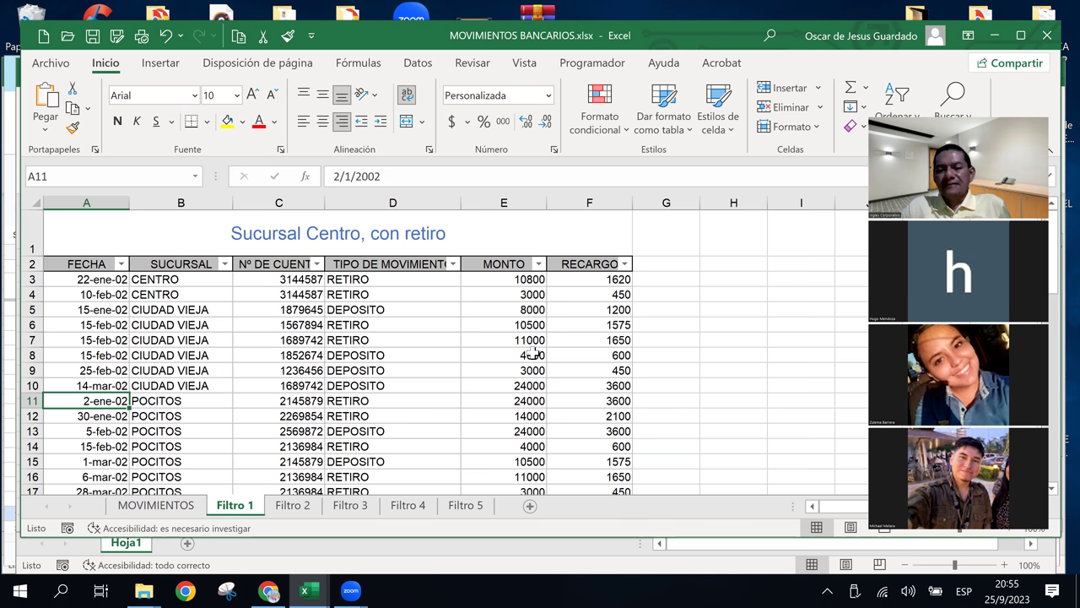
# Check the movement types down column D, including DEPOSITO in D5 and D9.
pyautogui.click(338, 369)
pyautogui.click(358, 341)
pyautogui.click(368, 310)
pyautogui.click(374, 294)
pyautogui.click(362, 372)
pyautogui.click(376, 310)
pyautogui.click(378, 385)
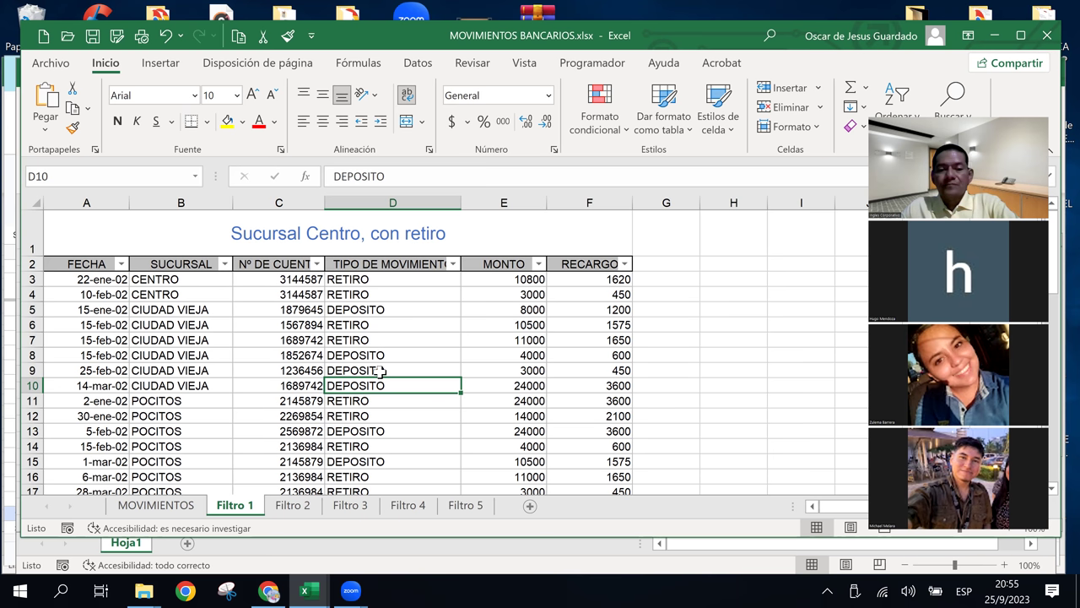
pyautogui.click(279, 311)
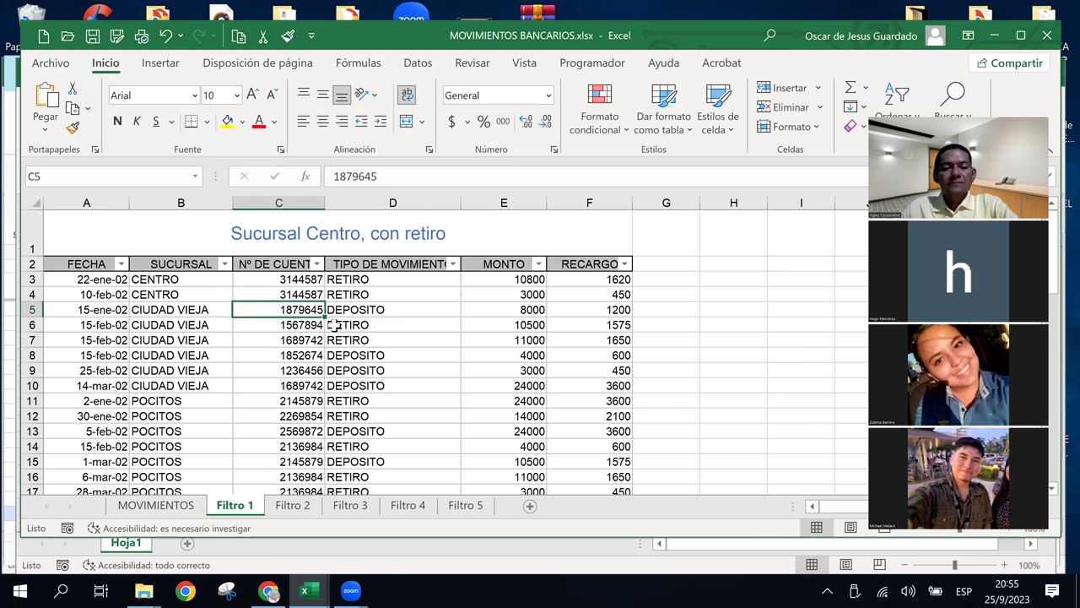
pyautogui.click(349, 310)
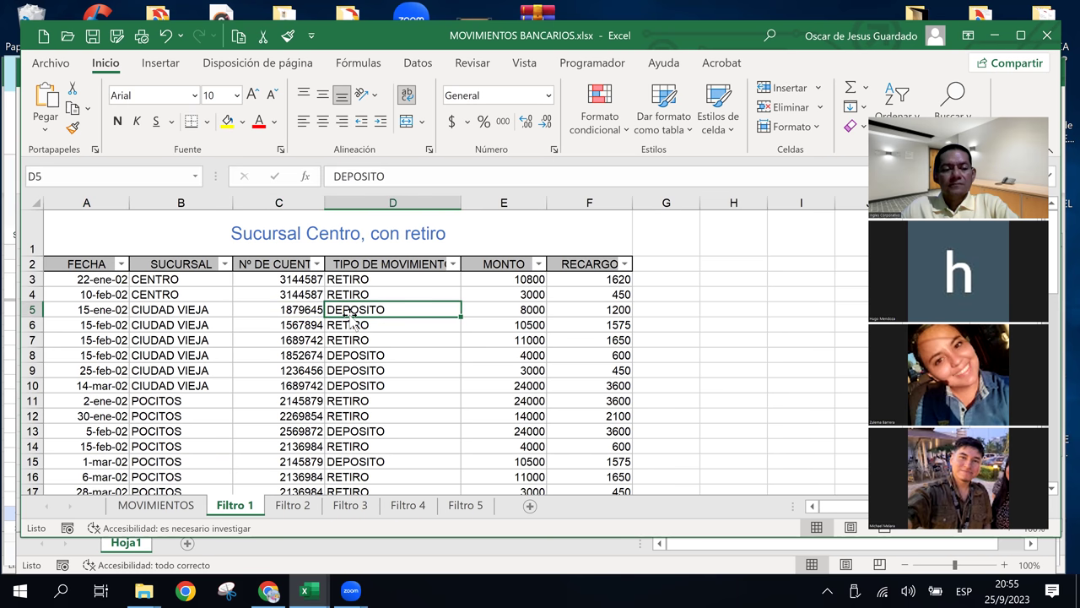
# Glance at the browser attendance sheet, then return to check RETIRO in D11.
pyautogui.click(268, 592)
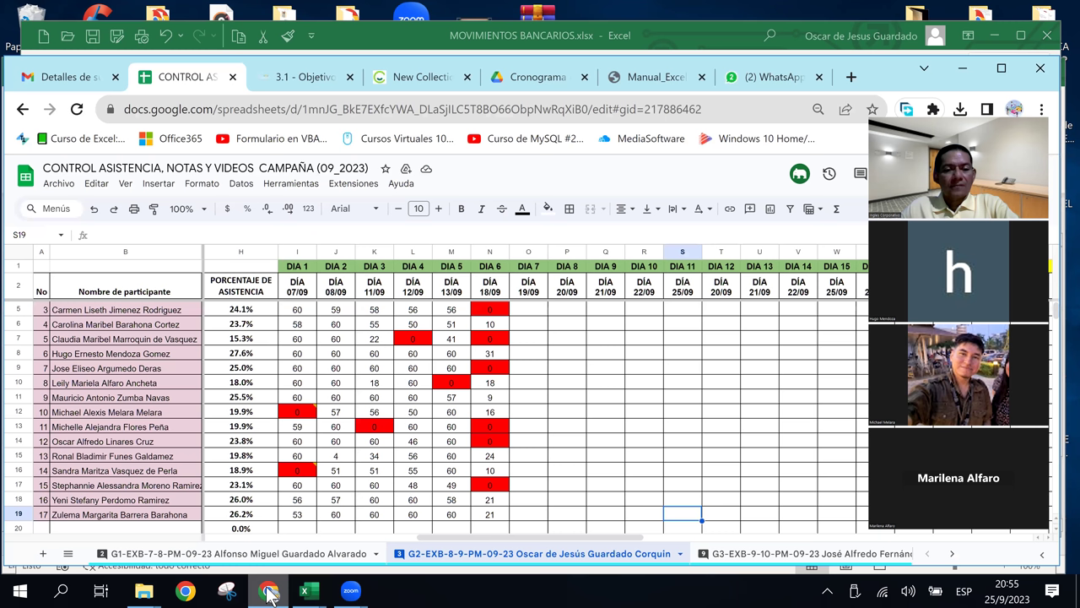
pyautogui.hotkey('alt', 'Tab')
pyautogui.click(349, 294)
pyautogui.click(349, 402)
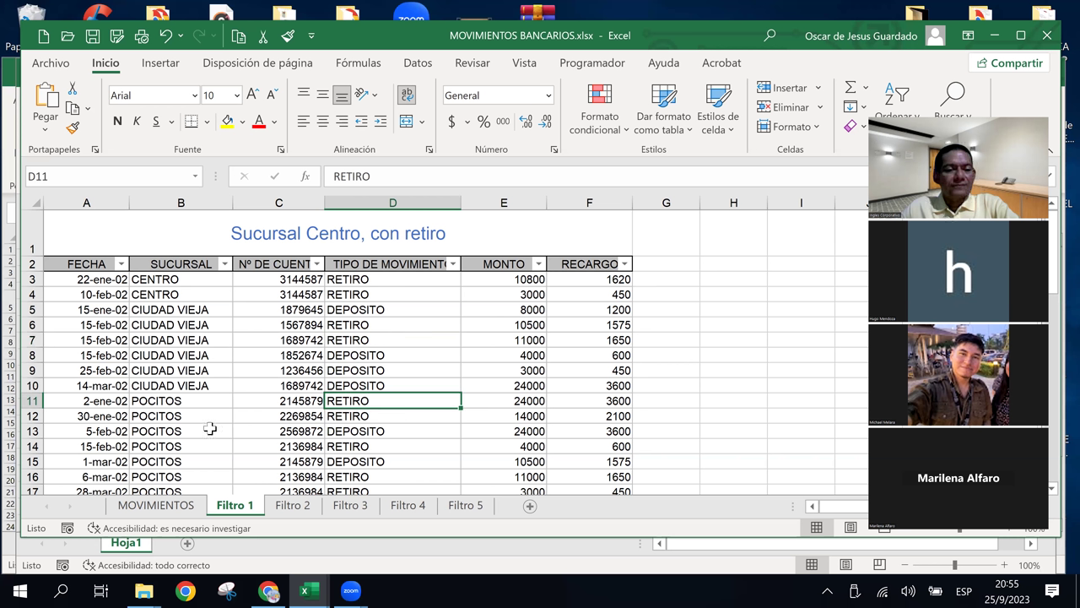
# On the MOVIMIENTOS sheet, check the RETIRO and DEPOSITO movement types in column D.
pyautogui.click(157, 505)
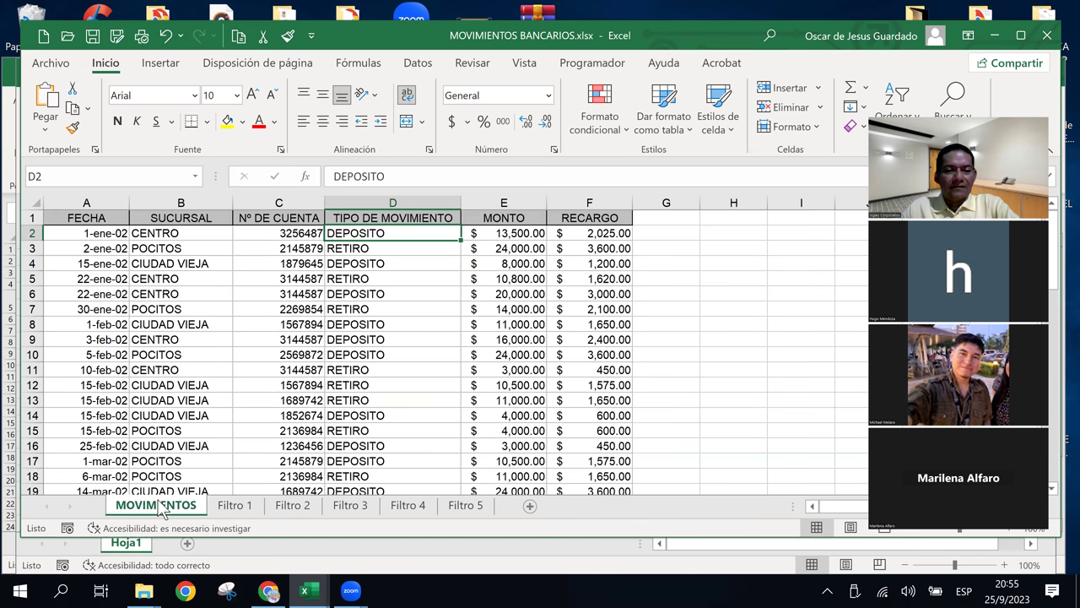
pyautogui.click(236, 326)
pyautogui.click(348, 338)
pyautogui.click(354, 279)
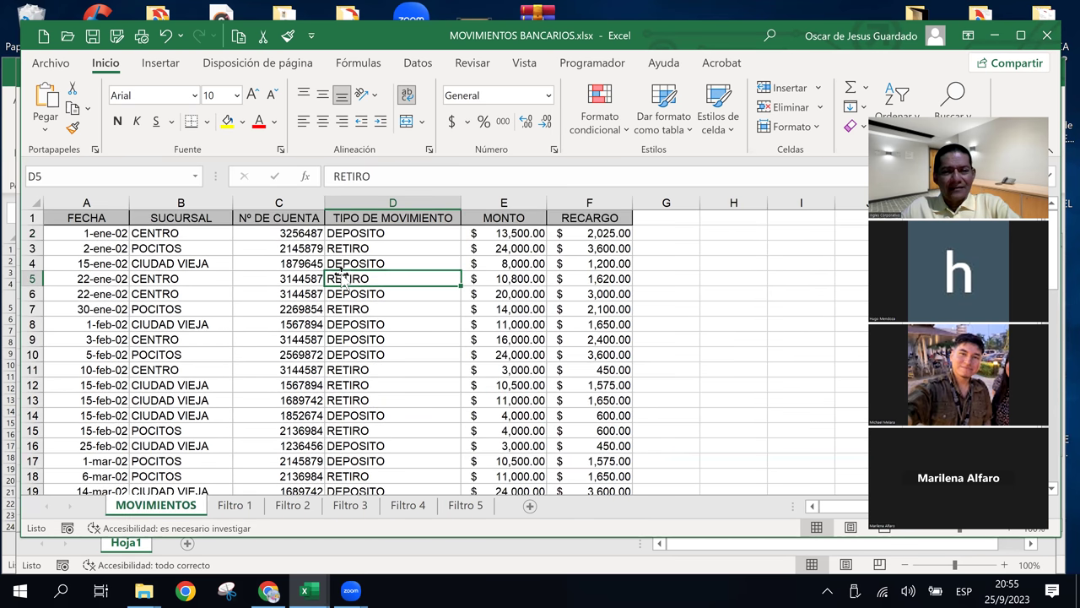
pyautogui.click(397, 368)
pyautogui.press('Up')
pyautogui.press('Up')
pyautogui.press('Up')
pyautogui.press('Up')
pyautogui.press('Up')
pyautogui.press('Up')
pyautogui.click(368, 338)
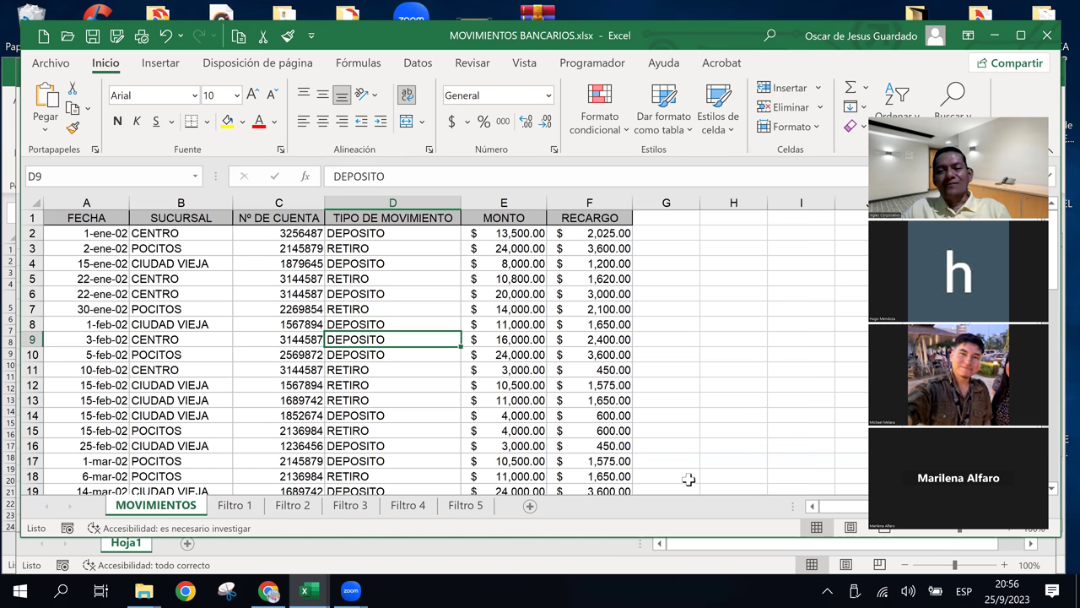
# Inspect the RECARGO formulas (=E6*0.15, =E7*0.15, =E11*0.15), then go to Filtro 2.
pyautogui.click(649, 340)
pyautogui.click(726, 292)
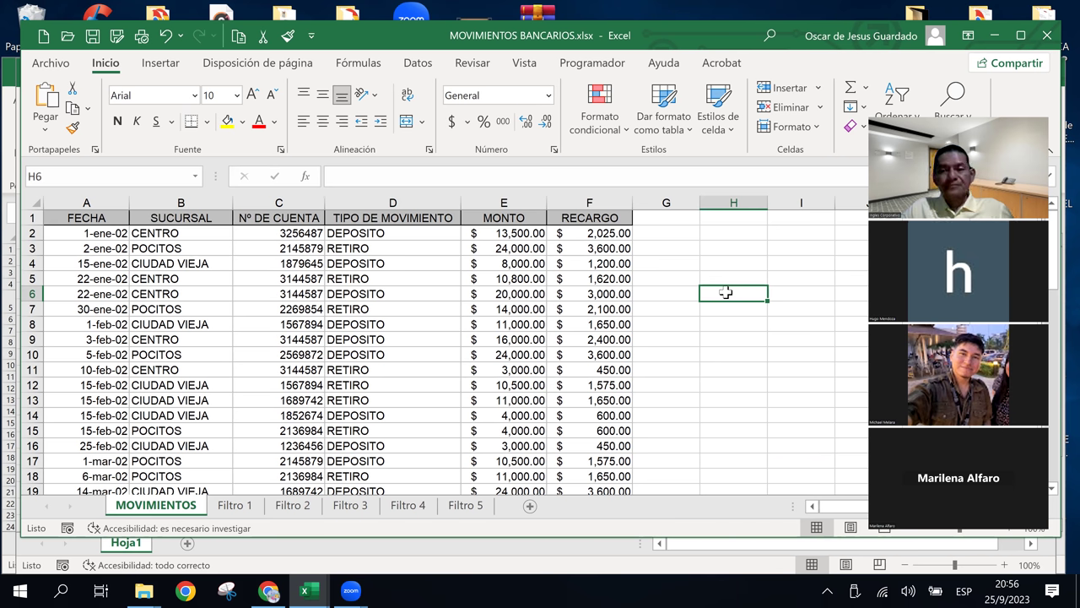
pyautogui.click(588, 309)
pyautogui.click(588, 370)
pyautogui.click(596, 308)
pyautogui.click(599, 295)
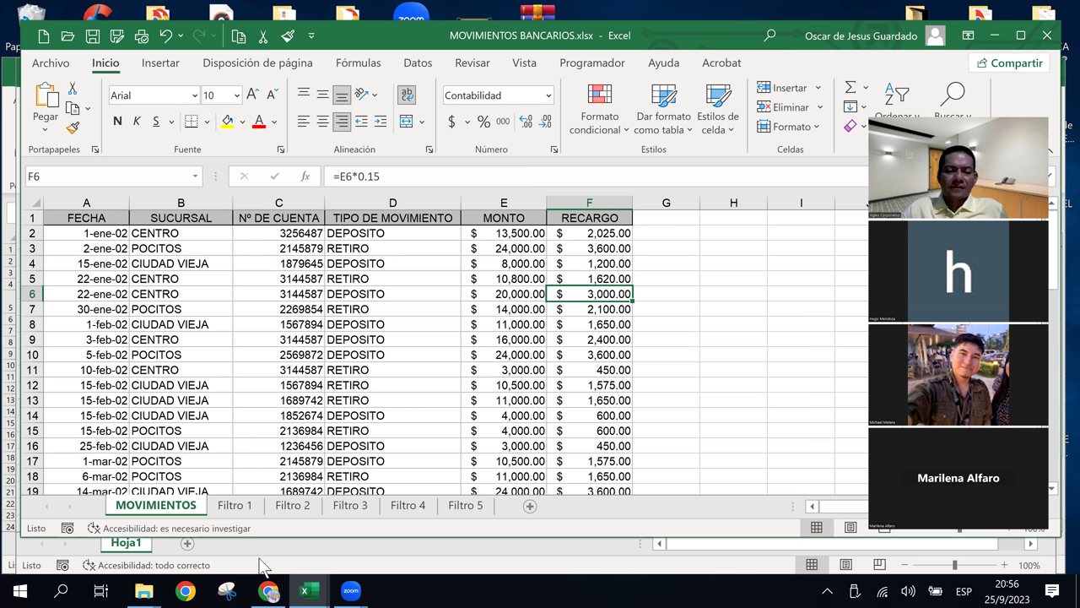
pyautogui.click(295, 490)
pyautogui.click(291, 505)
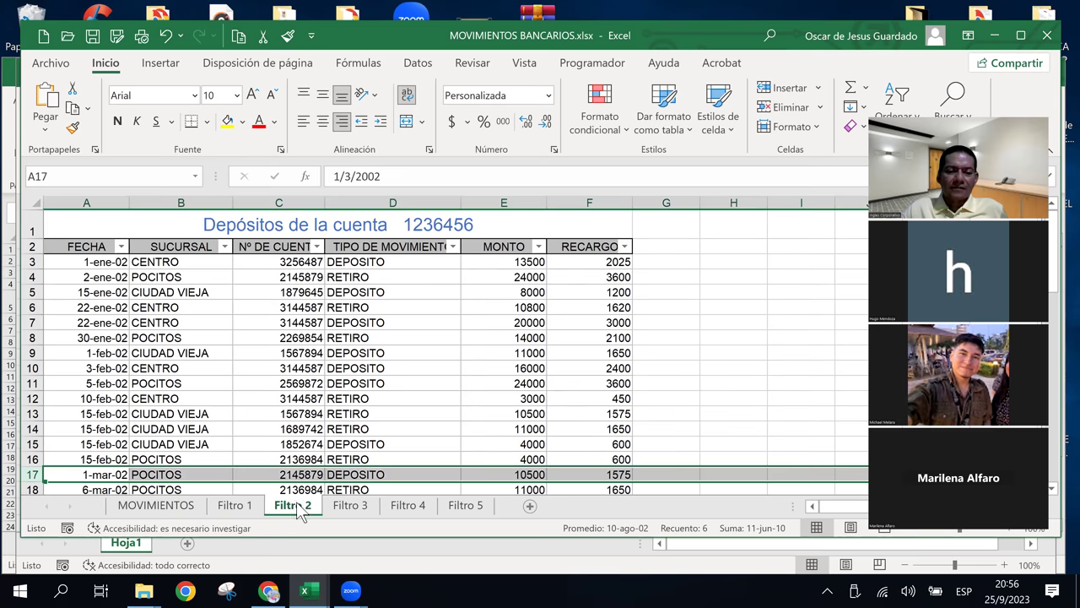
pyautogui.click(393, 246)
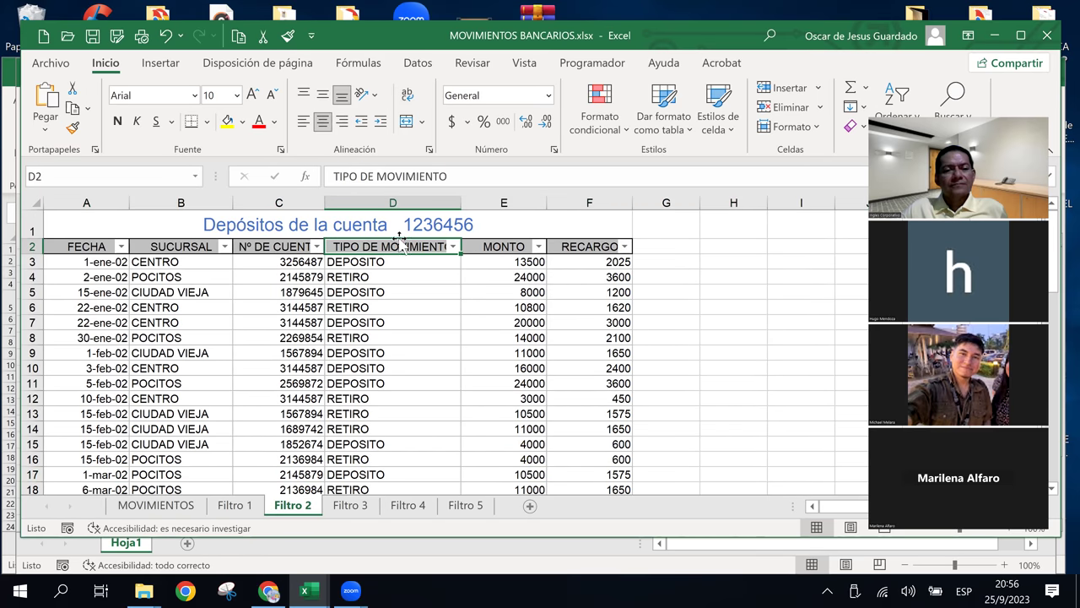
pyautogui.click(388, 222)
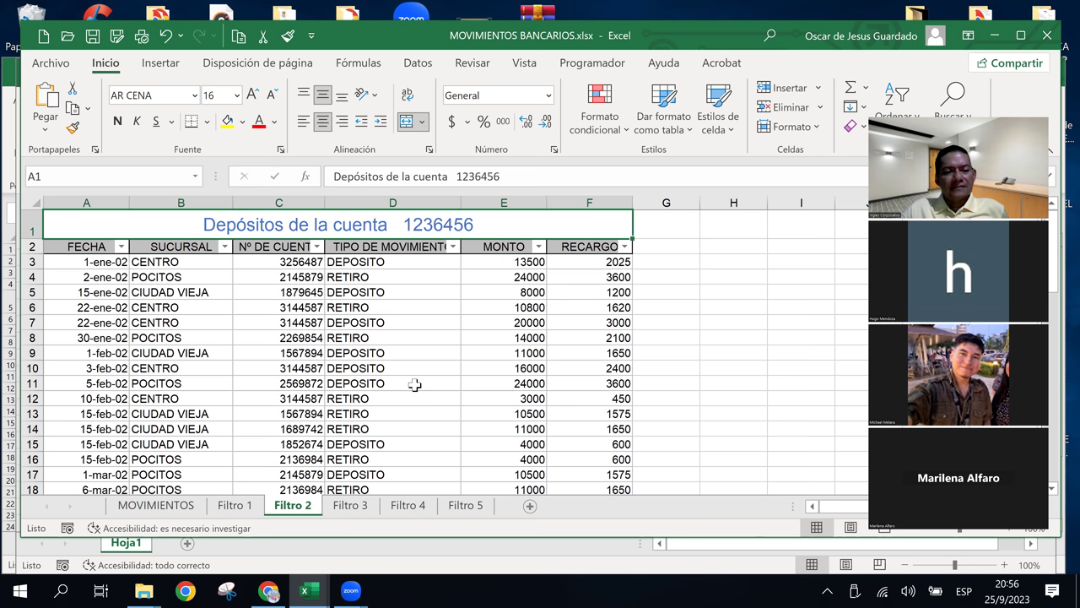
pyautogui.click(297, 472)
pyautogui.scroll(-1, 297, 472)
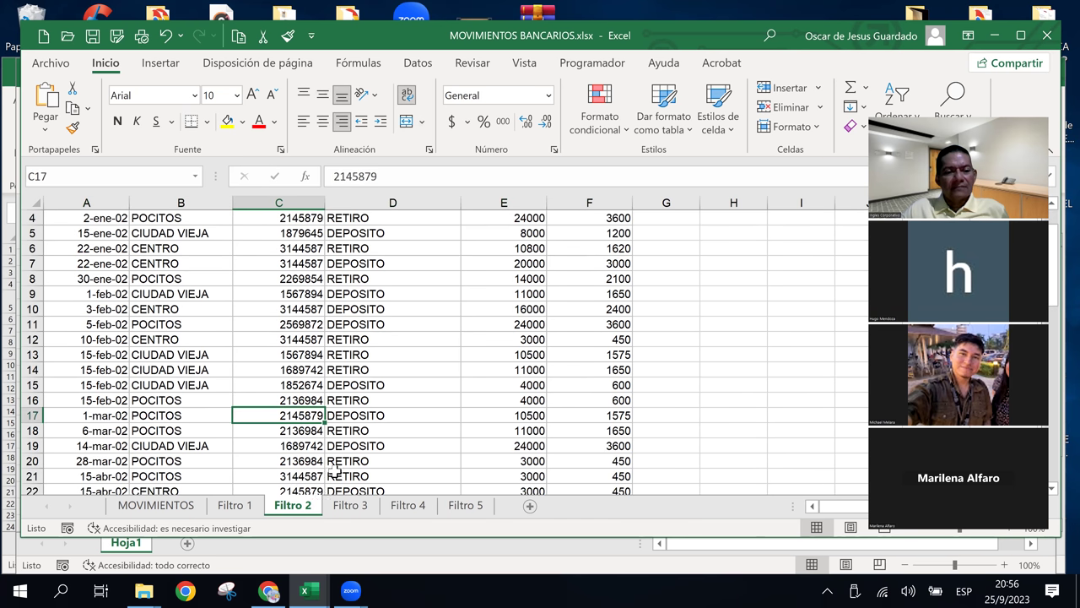
pyautogui.scroll(-1, 335, 465)
pyautogui.scroll(-1, 335, 464)
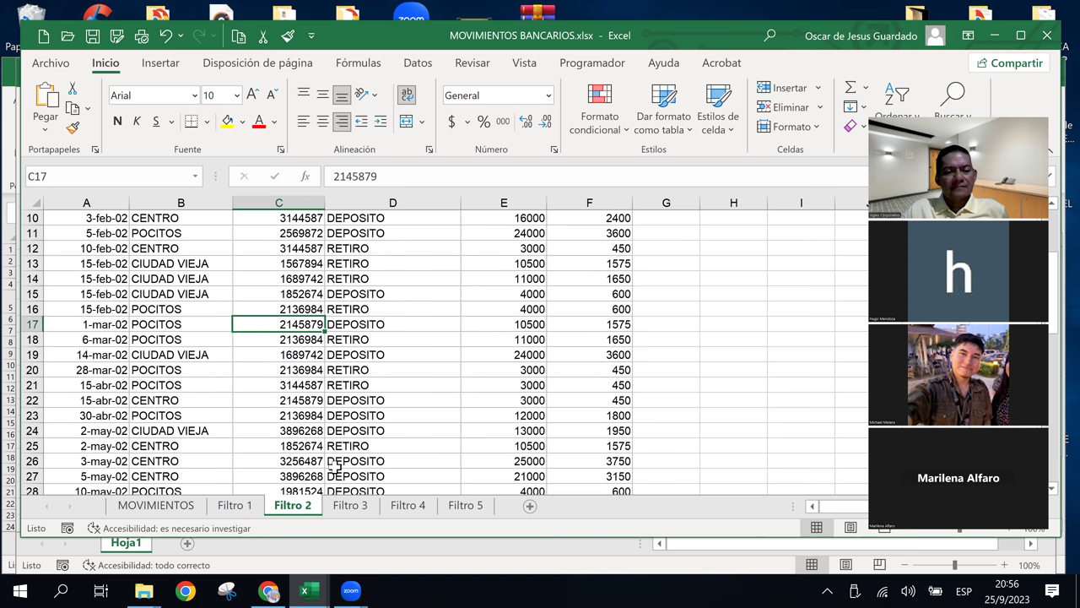
pyautogui.scroll(-1, 335, 465)
pyautogui.scroll(-1, 335, 465)
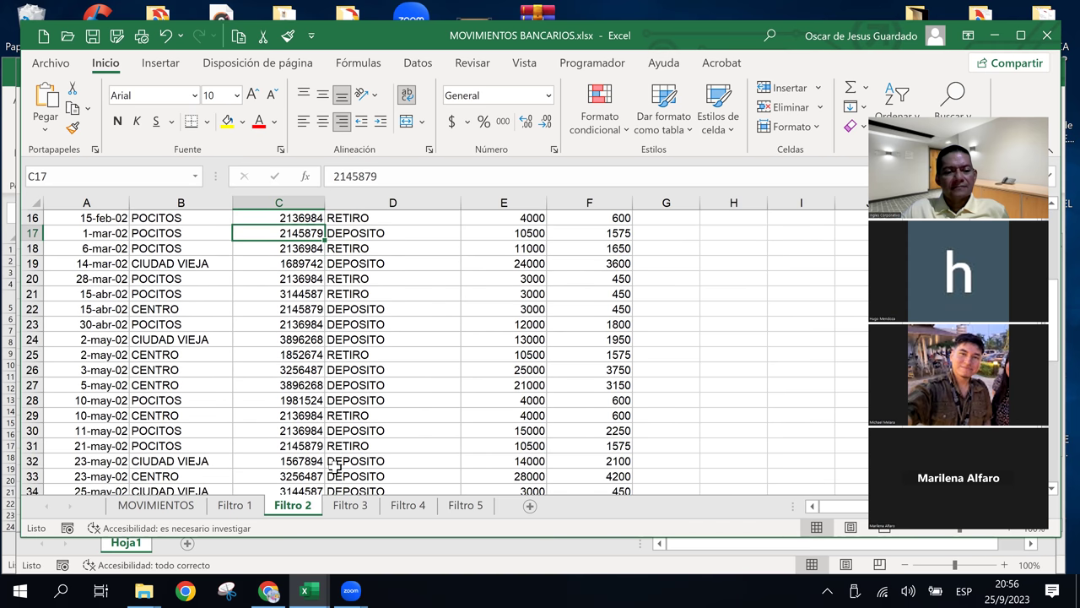
pyautogui.scroll(-1, 335, 465)
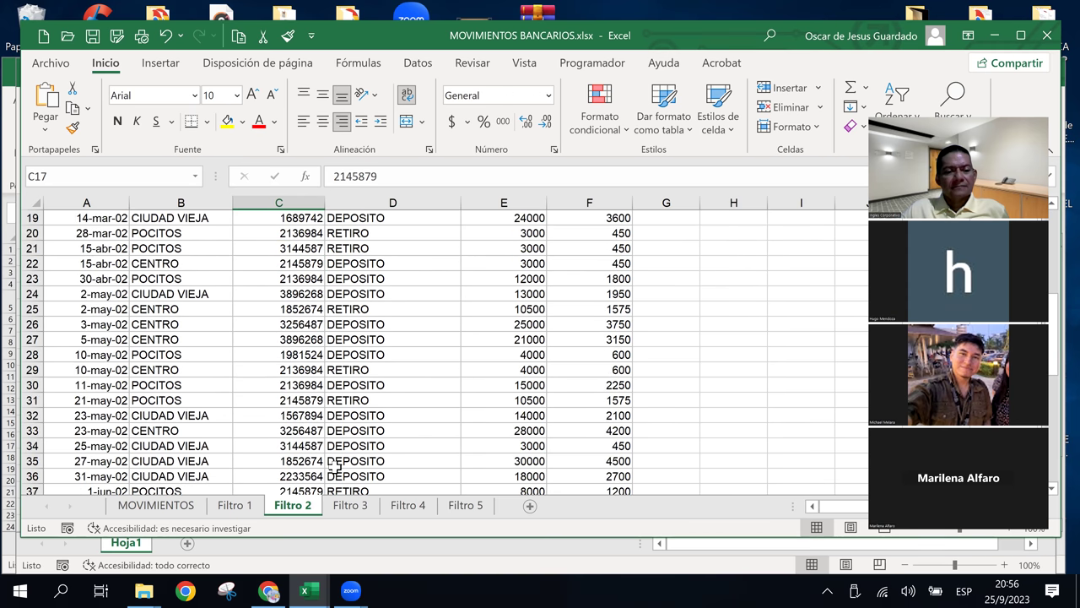
pyautogui.scroll(-1, 335, 465)
pyautogui.scroll(-1, 335, 465)
pyautogui.scroll(-1, 335, 465)
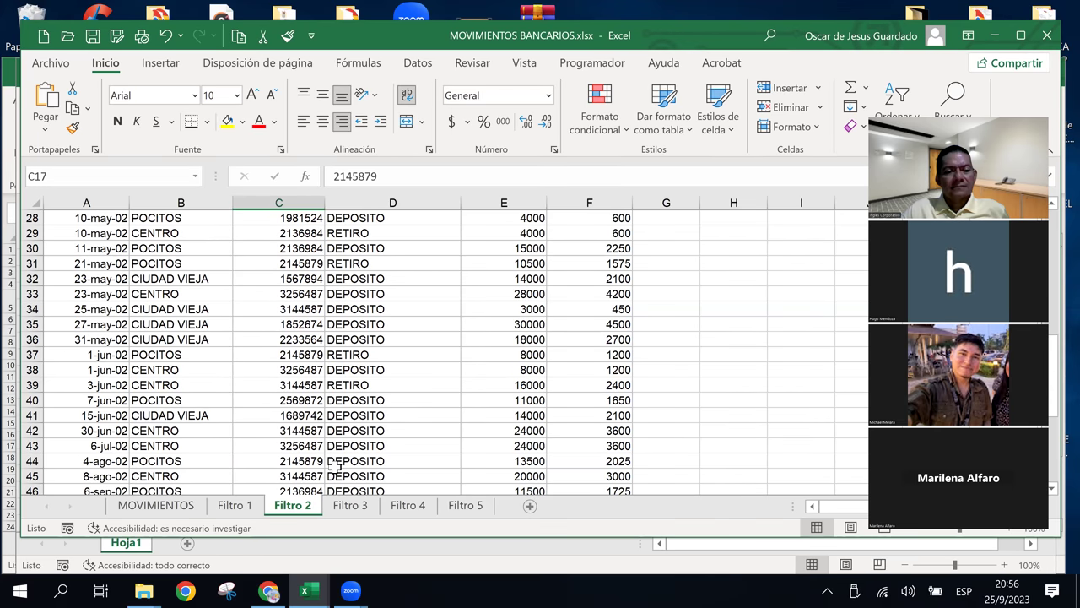
pyautogui.scroll(9, 302, 337)
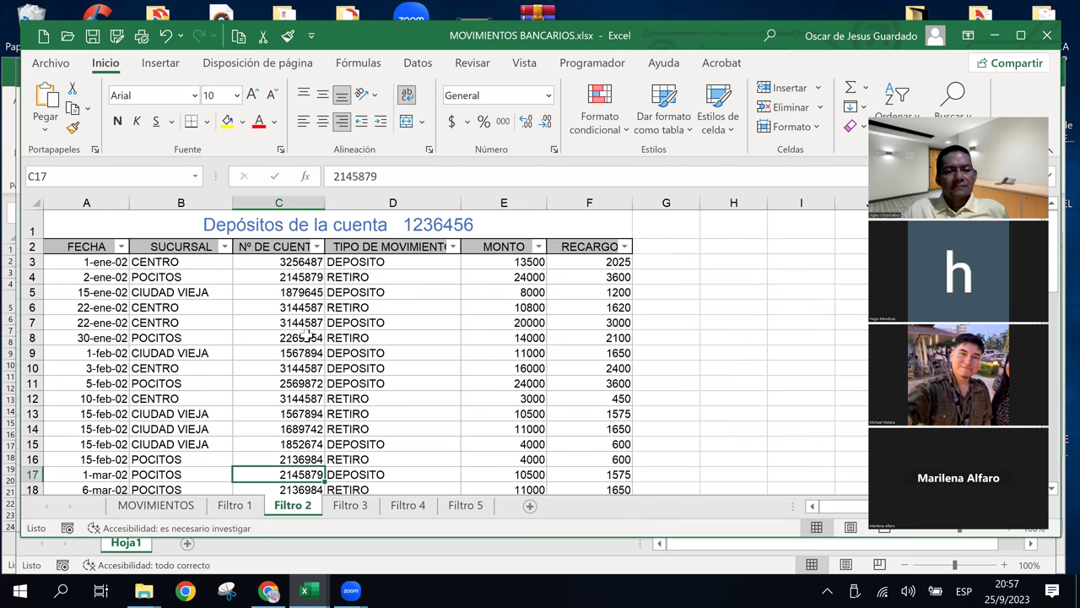
pyautogui.click(316, 246)
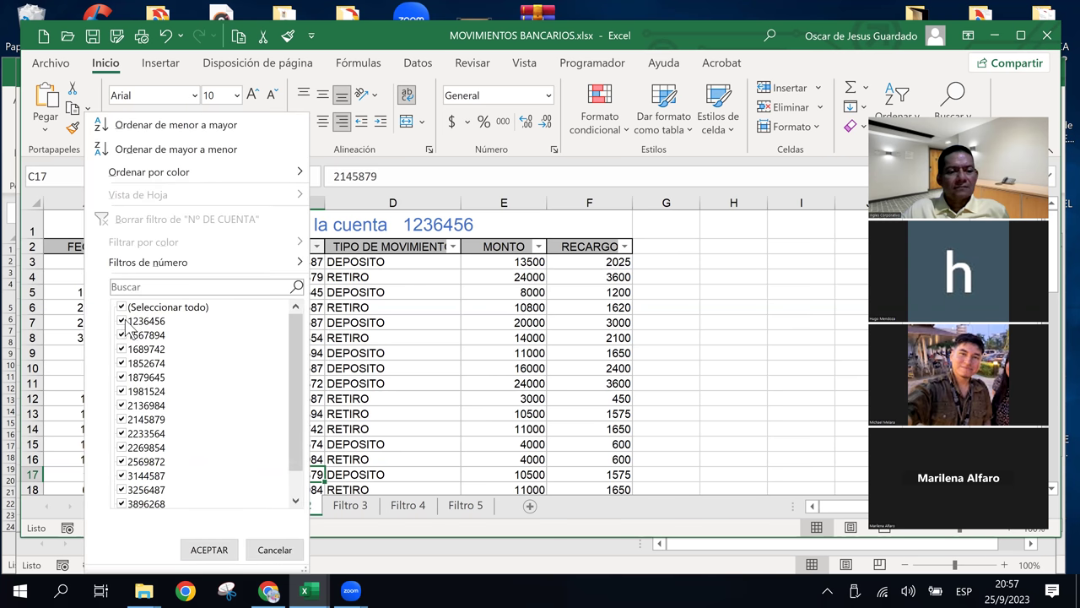
pyautogui.press('Tab')
pyautogui.press('Tab')
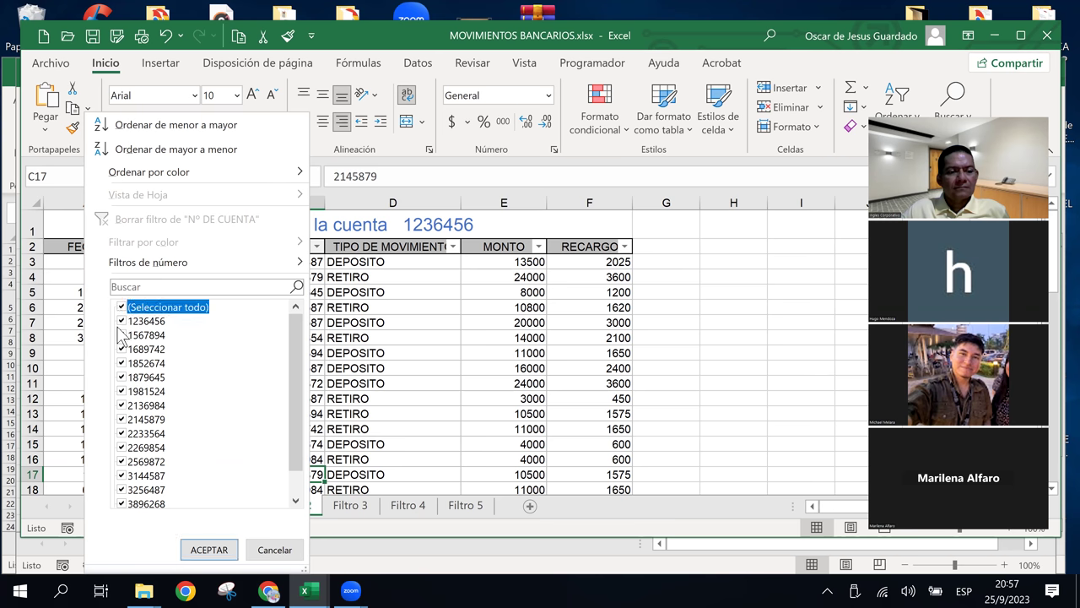
pyautogui.press('space')
pyautogui.click(121, 321)
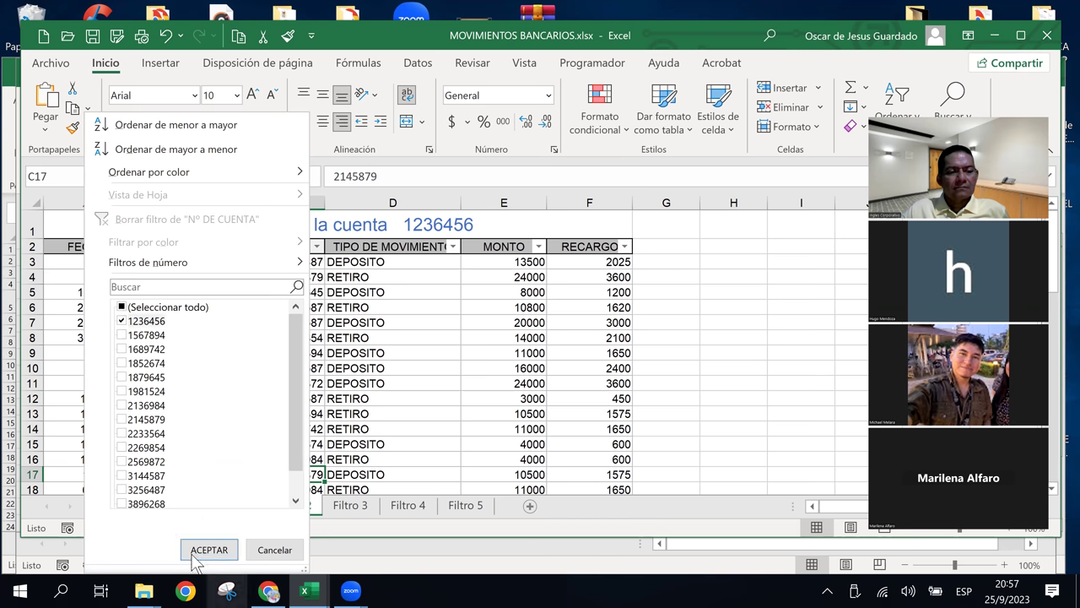
pyautogui.click(192, 554)
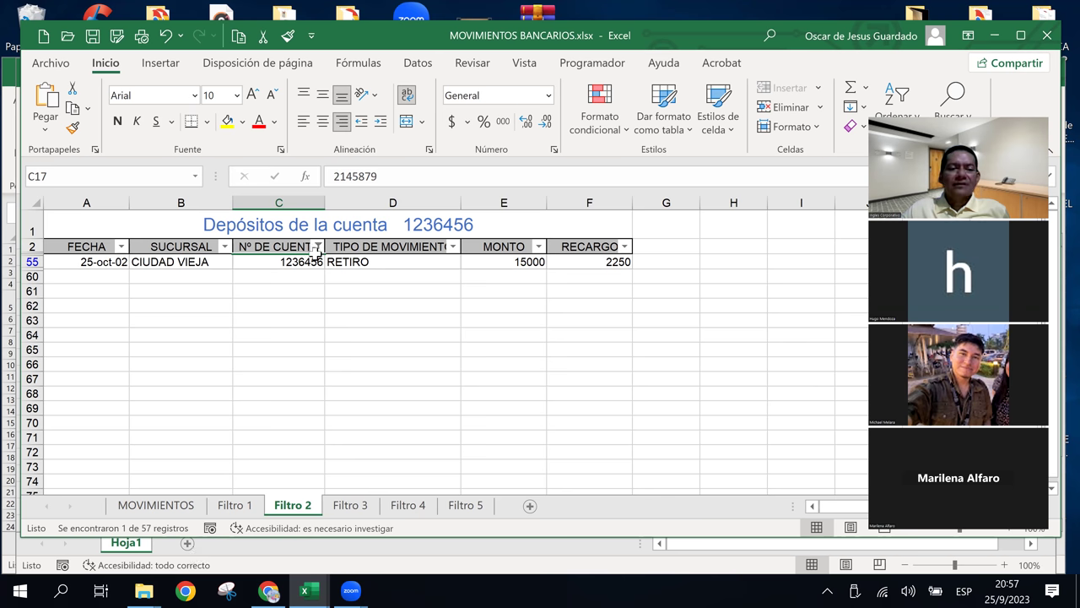
pyautogui.click(316, 250)
pyautogui.click(317, 247)
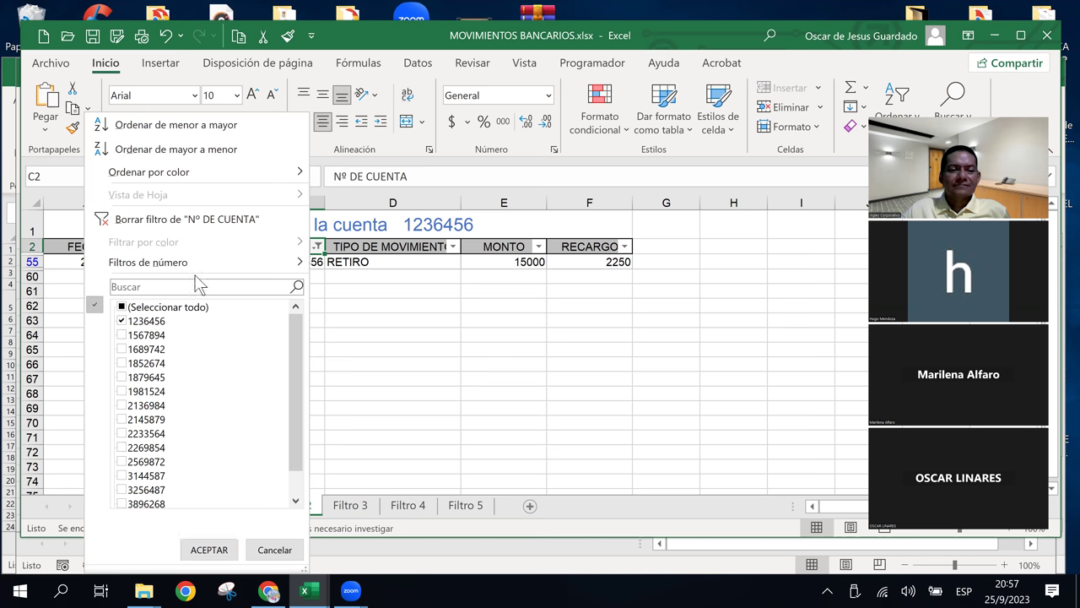
pyautogui.click(125, 323)
pyautogui.click(124, 322)
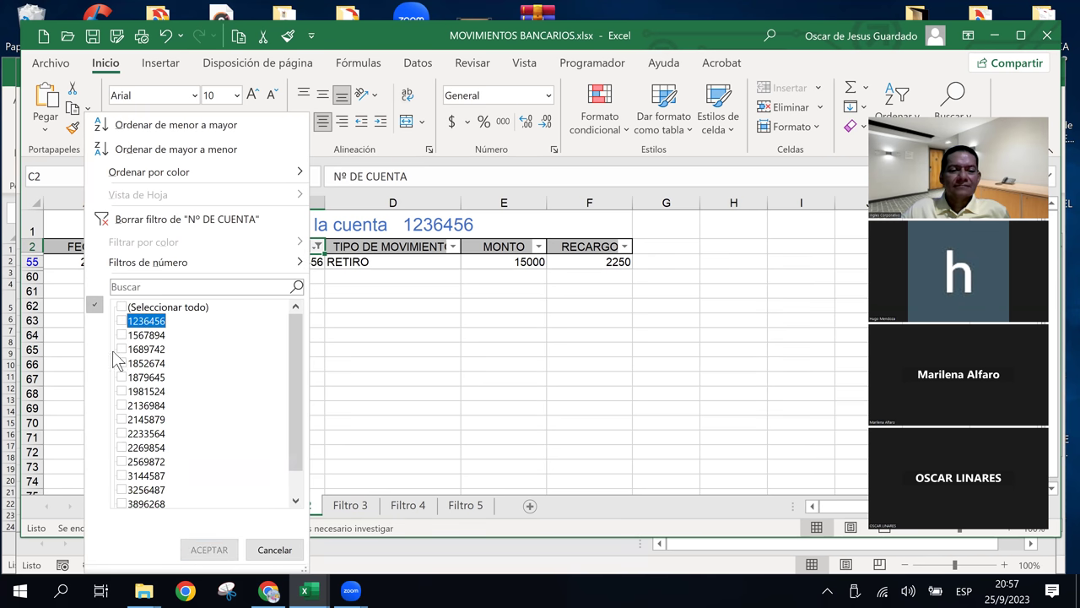
pyautogui.click(123, 307)
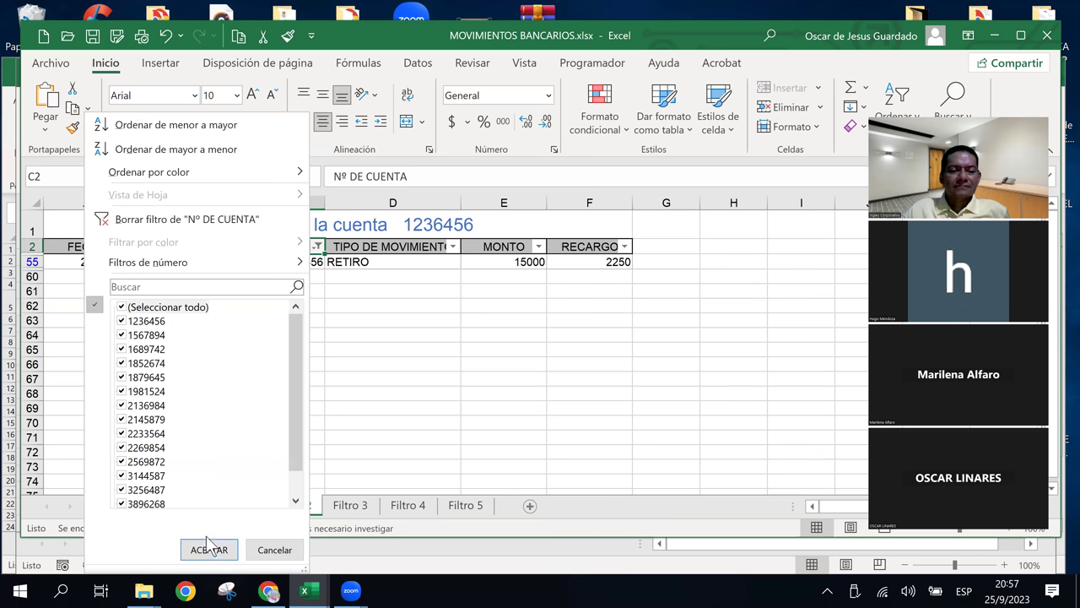
pyautogui.click(209, 549)
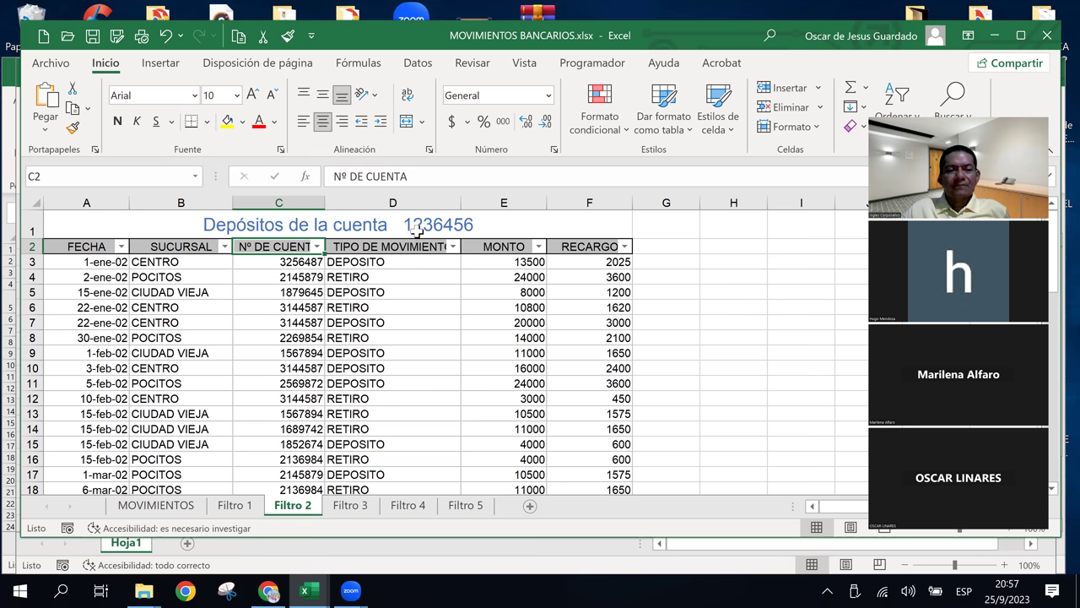
# Replace account number 1236456 with 3144587 in the Filtro 2 title.
pyautogui.doubleClick(419, 228)
pyautogui.moveTo(470, 229); pyautogui.dragTo(414, 230)
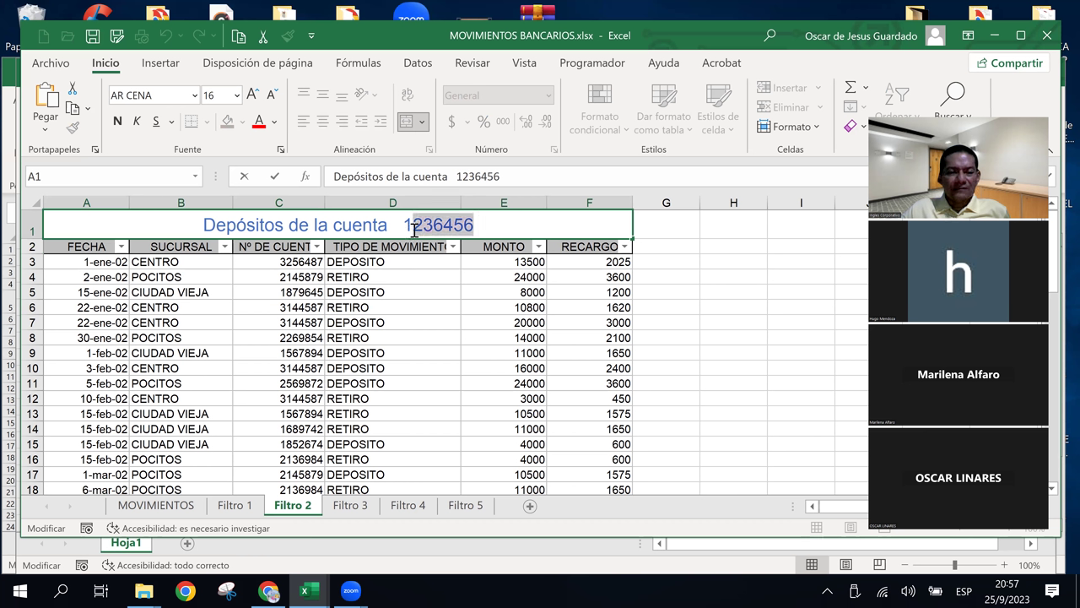
pyautogui.moveTo(408, 224); pyautogui.dragTo(403, 224)
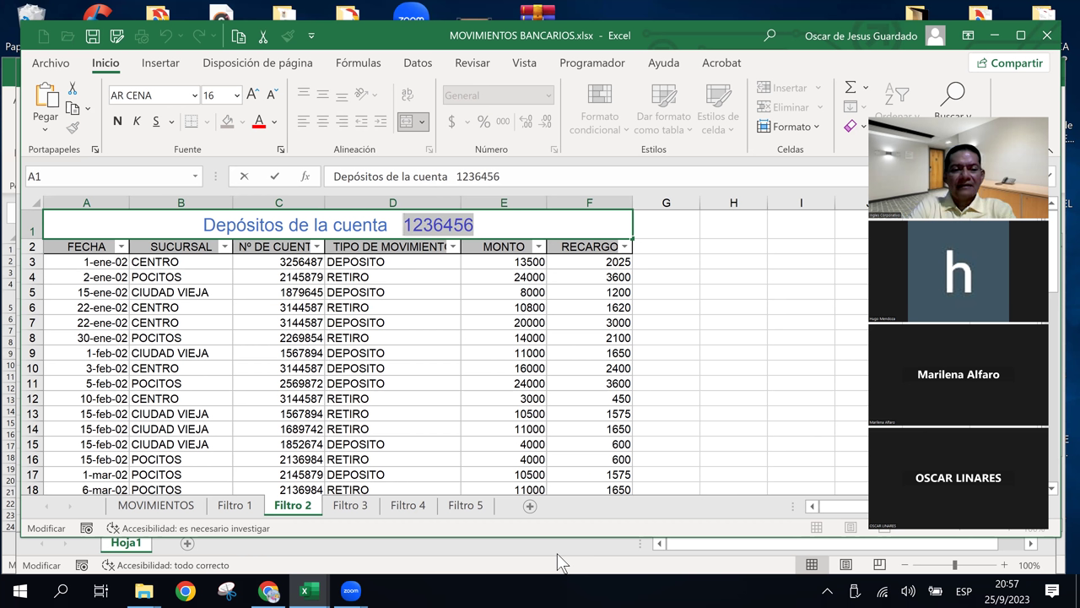
pyautogui.write('3144')
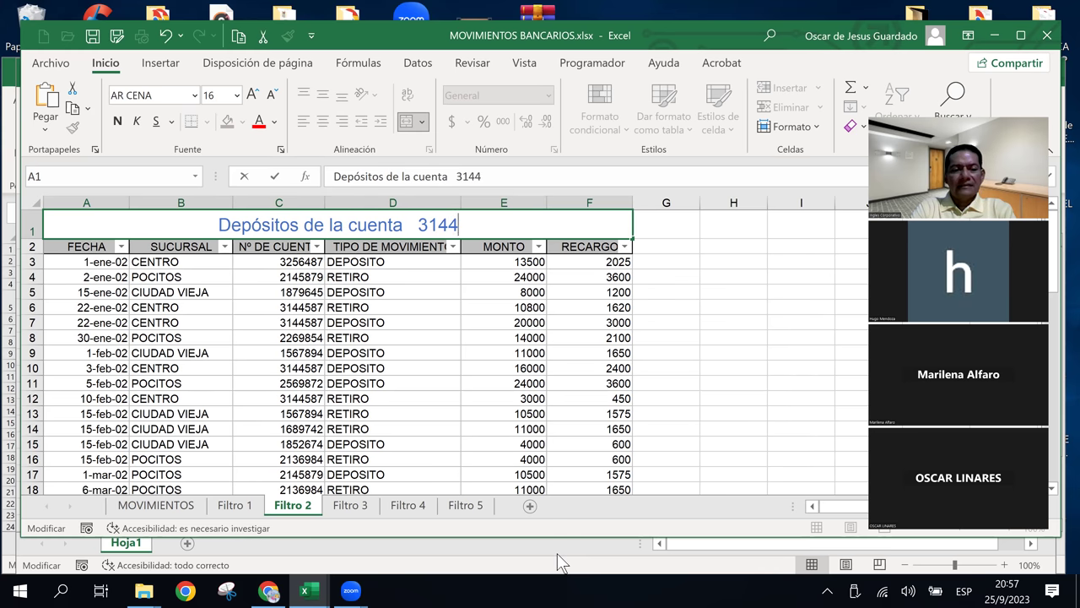
pyautogui.write('587')
pyautogui.press('Return')
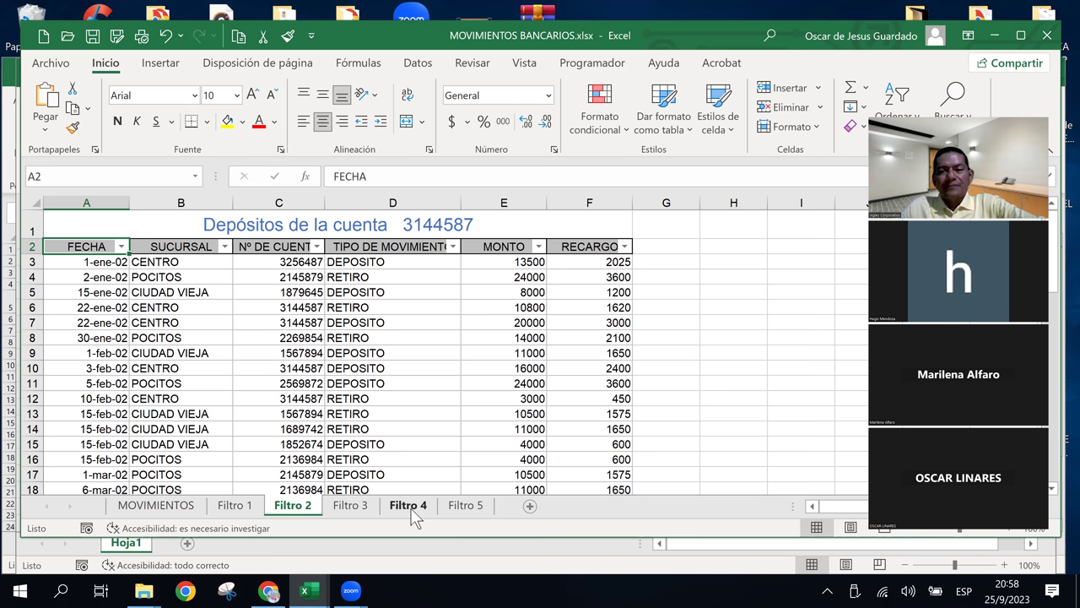
# On the Filtro 4 sheet, review the RETIRO entries and the 15-abr-02 and 3-may-02 dates.
pyautogui.click(410, 506)
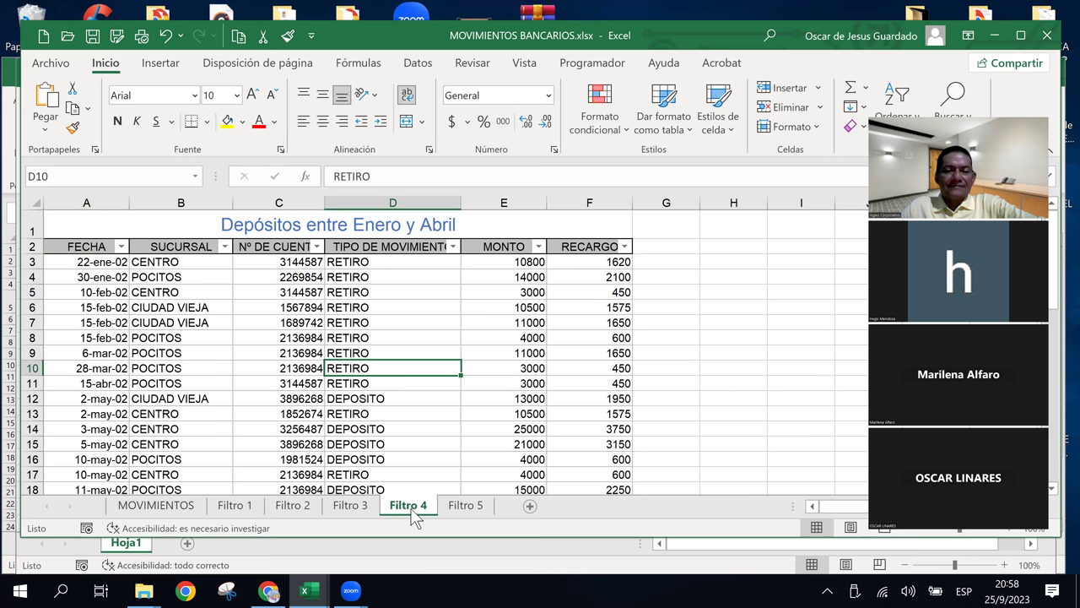
pyautogui.click(397, 353)
pyautogui.click(390, 204)
pyautogui.click(380, 232)
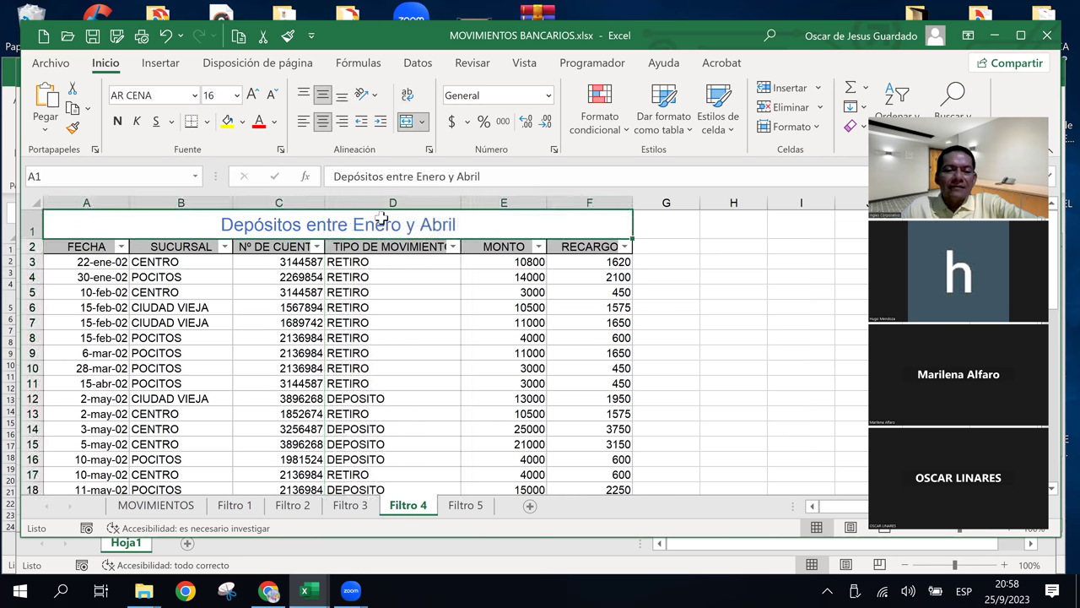
pyautogui.click(79, 384)
pyautogui.click(94, 428)
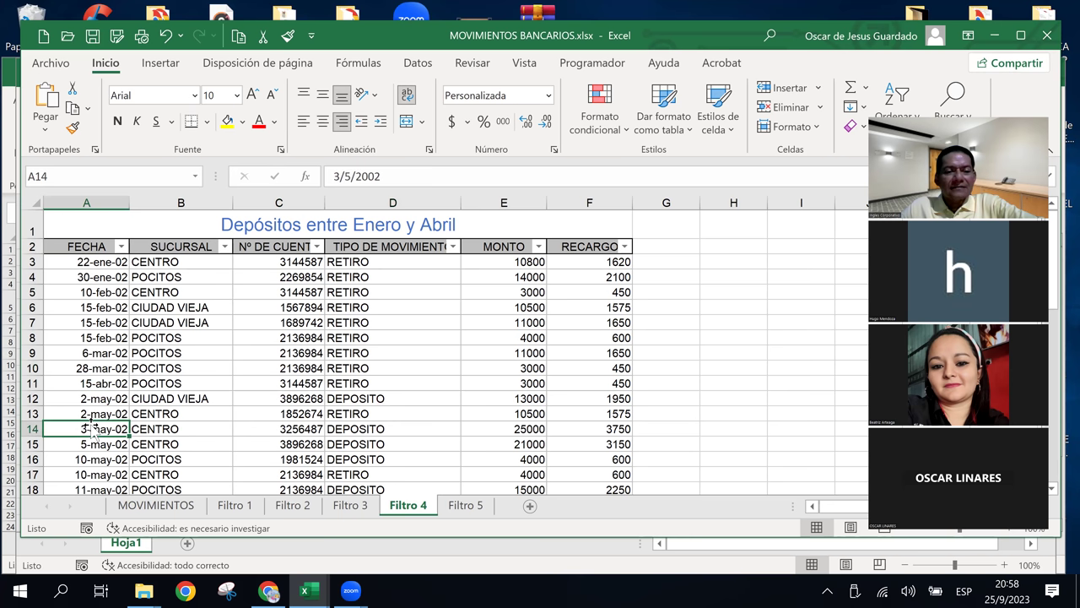
pyautogui.scroll(-2, 94, 428)
pyautogui.scroll(2, 92, 427)
# Replace 'Depósitos' with 'Retiros' in title cell A1.
pyautogui.click(253, 226)
pyautogui.doubleClick(253, 226)
pyautogui.doubleClick(252, 227)
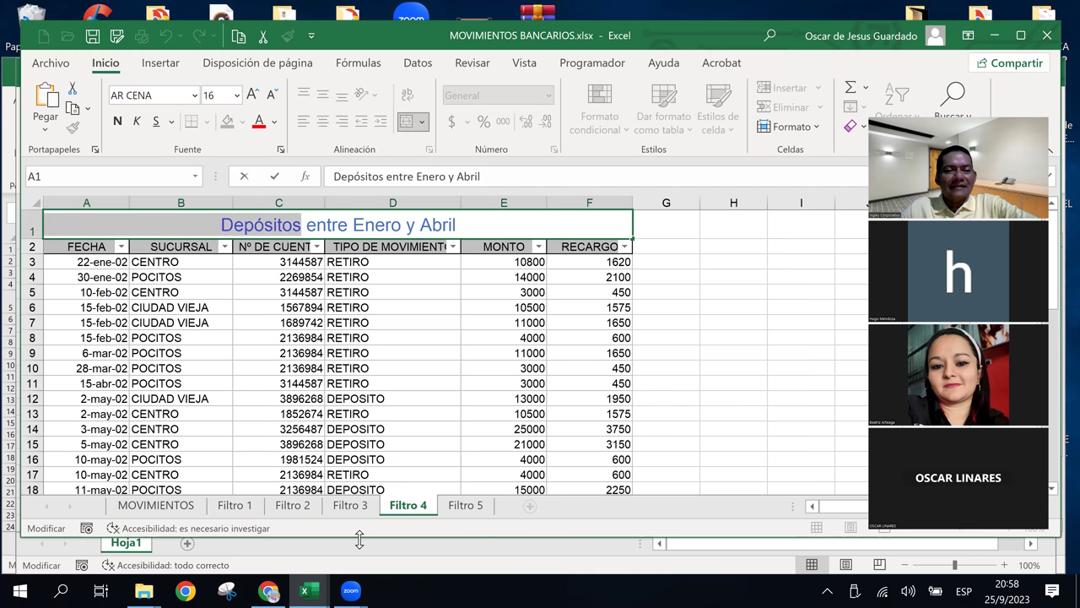
pyautogui.write('Retiros')
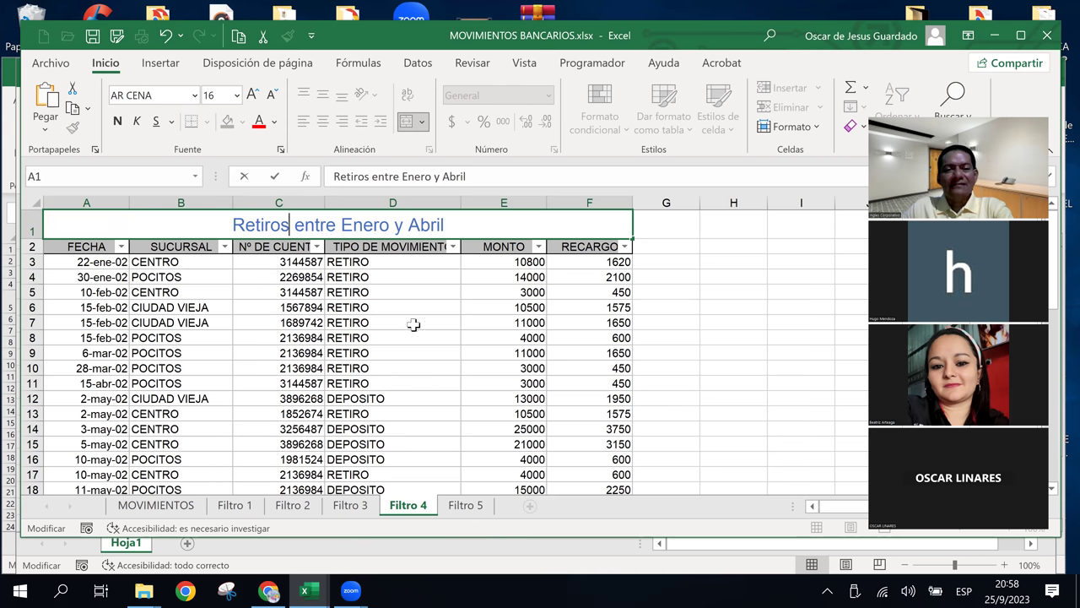
pyautogui.click(418, 288)
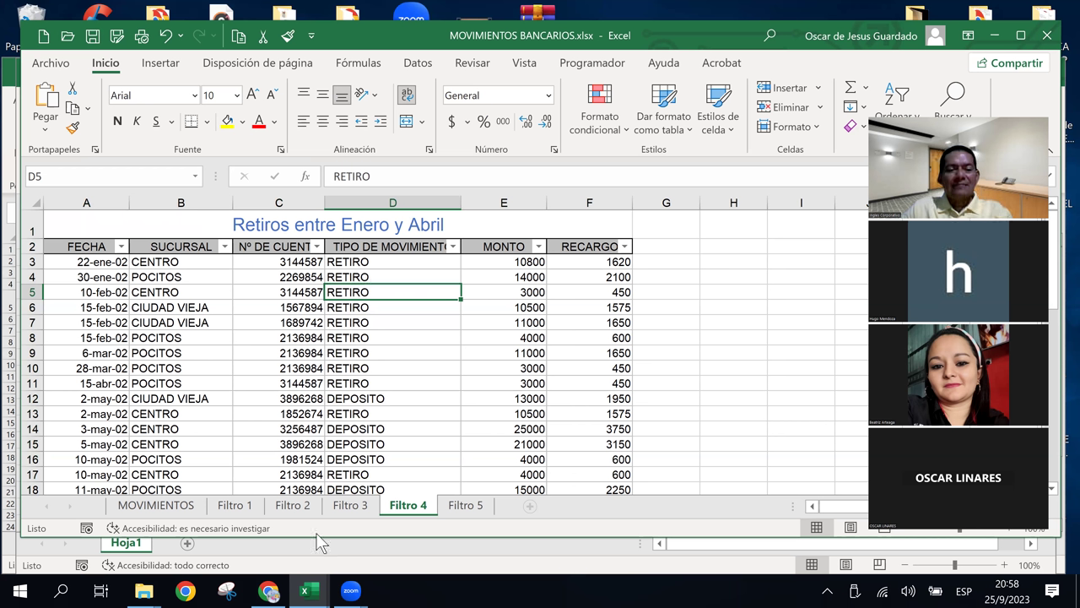
# Compare Filtro 2 and Filtro 4, pointing out MONTO amounts 10500, 11000 and 13000.
pyautogui.click(296, 506)
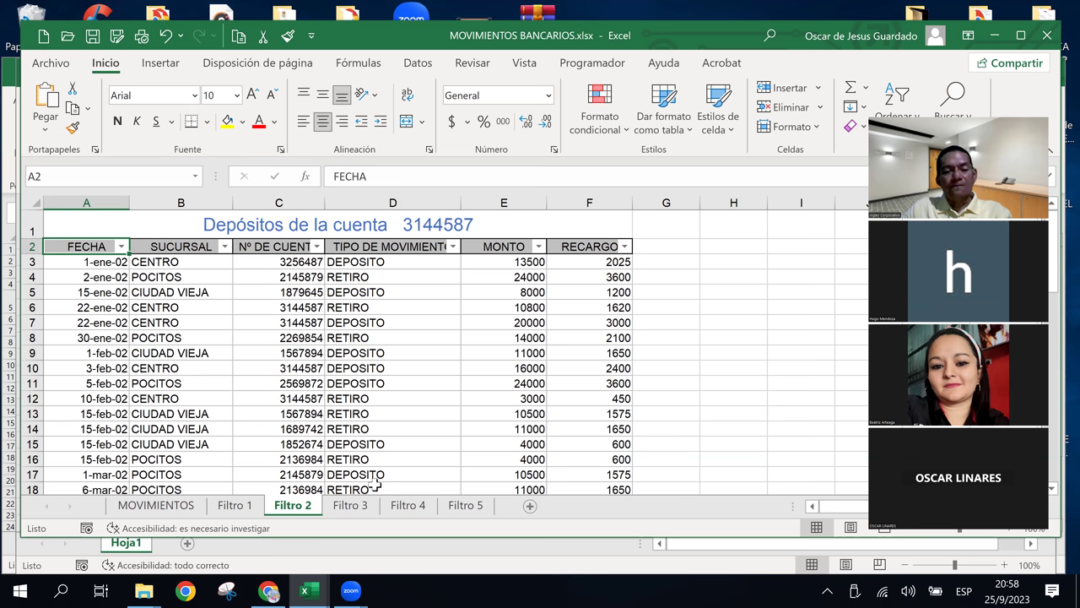
pyautogui.click(416, 510)
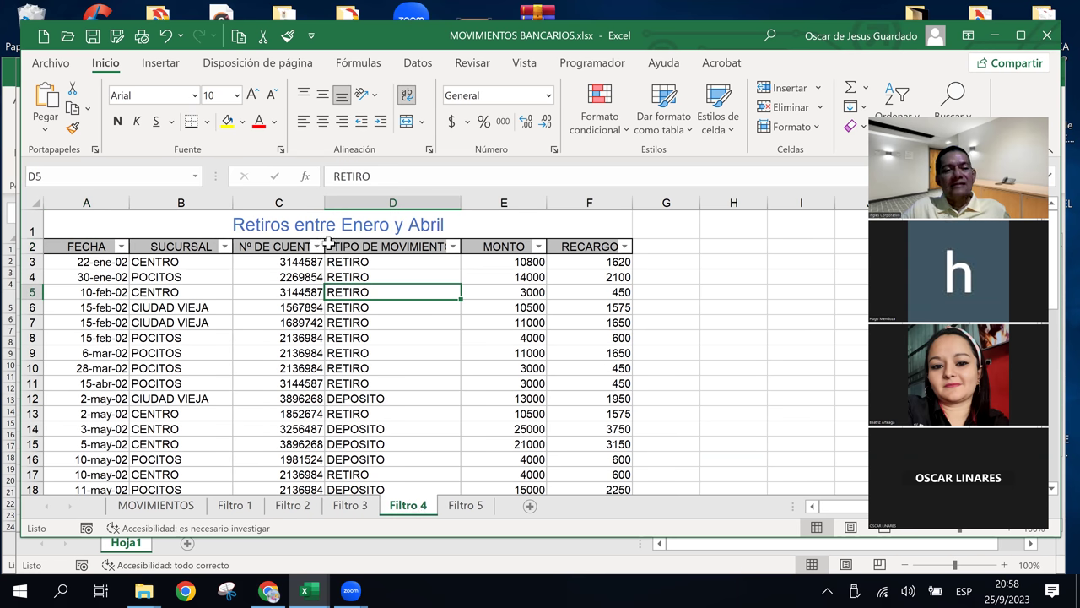
pyautogui.click(447, 395)
pyautogui.click(529, 308)
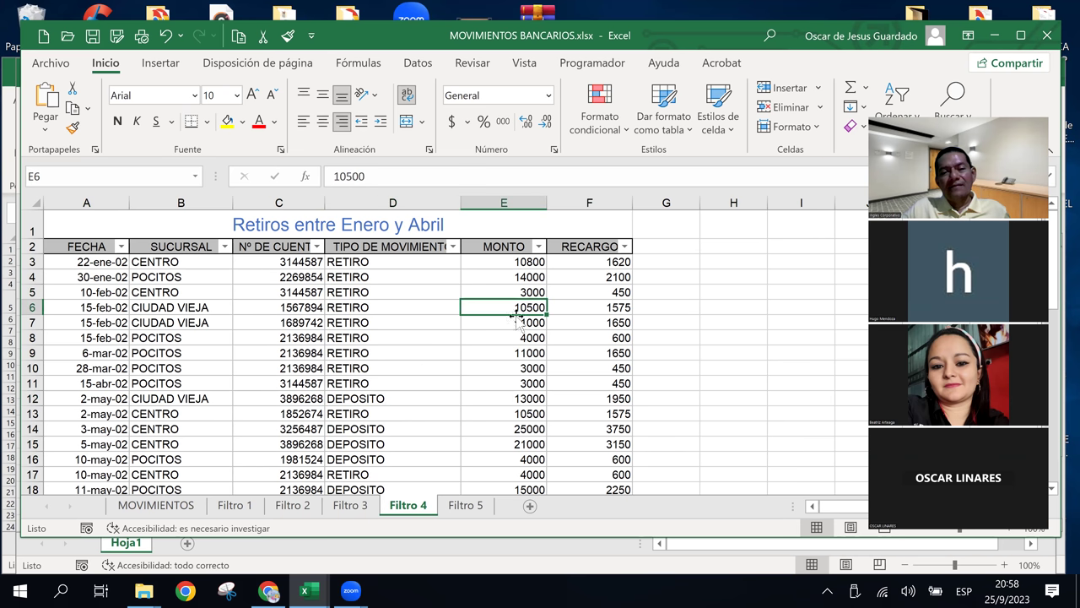
pyautogui.click(657, 365)
pyautogui.click(511, 353)
pyautogui.click(503, 307)
pyautogui.click(507, 398)
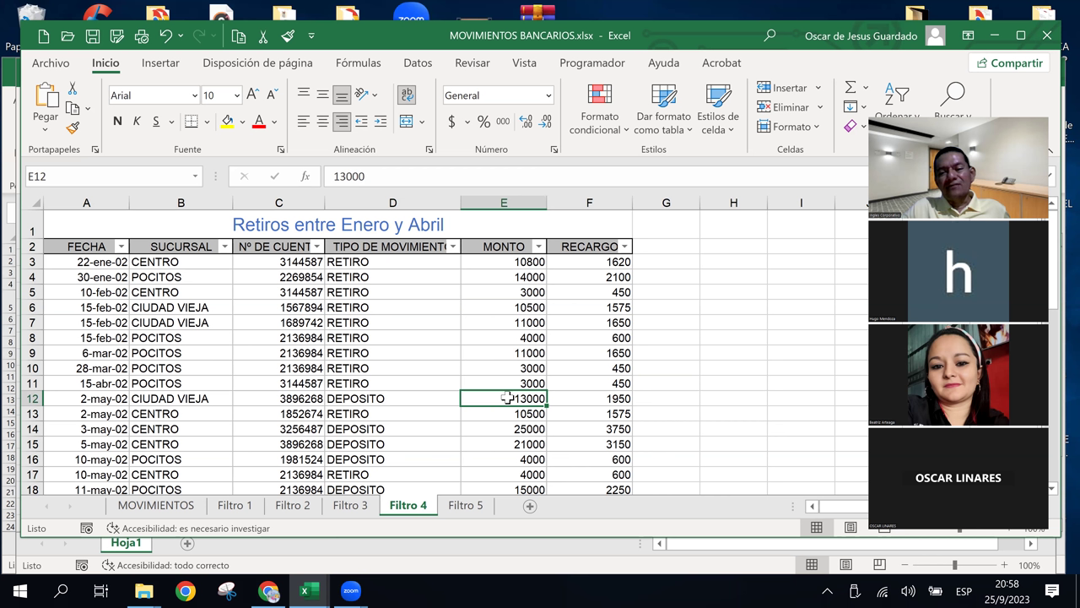
pyautogui.click(544, 352)
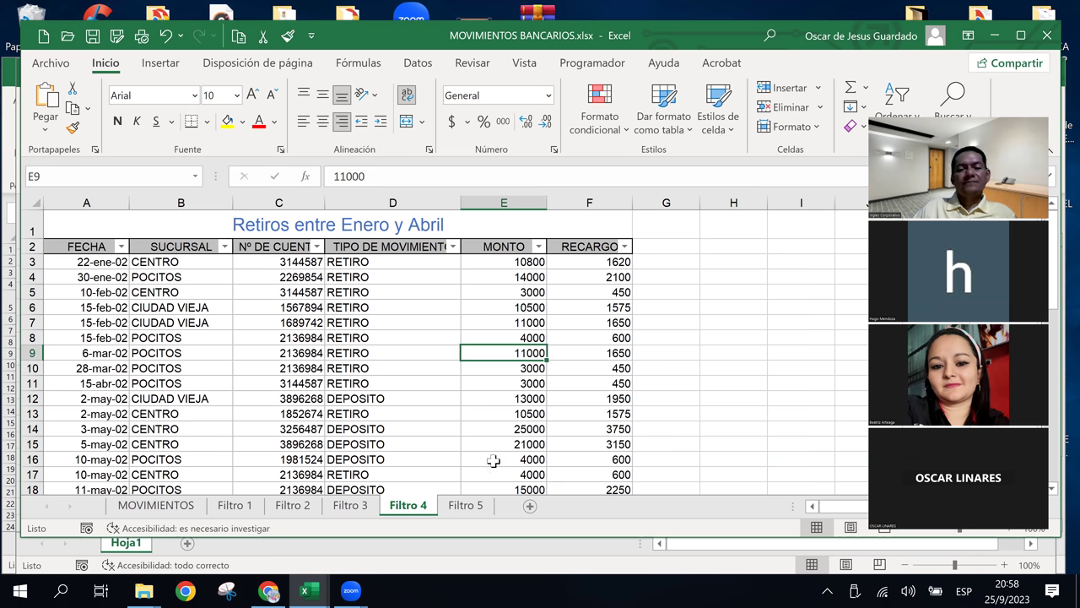
pyautogui.click(349, 505)
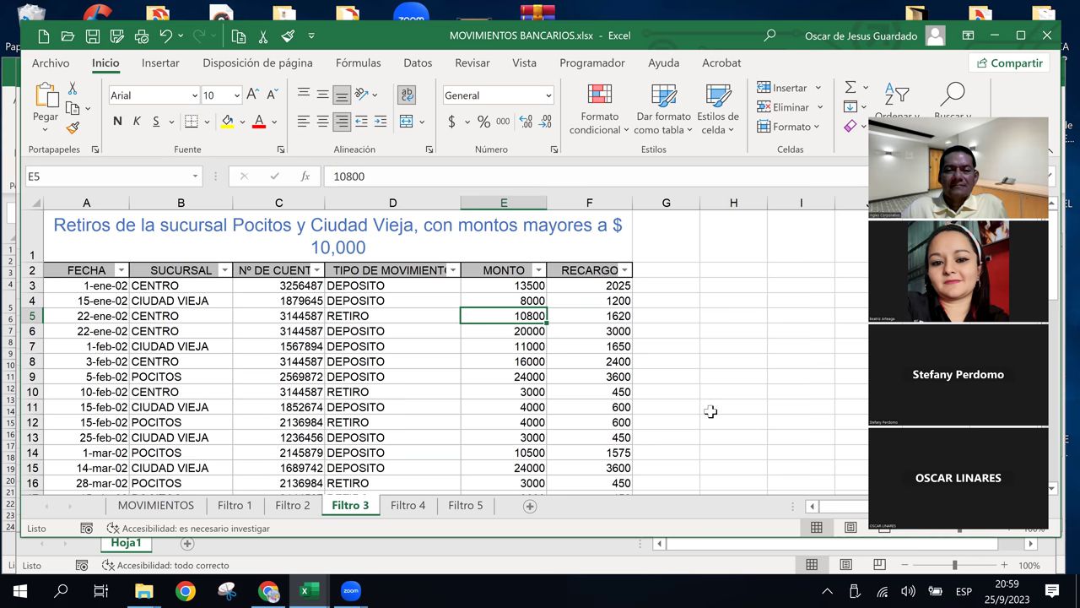
pyautogui.scroll(-6, 489, 386)
pyautogui.scroll(-1, 488, 386)
pyautogui.scroll(-1, 489, 386)
pyautogui.scroll(-4, 489, 385)
pyautogui.scroll(6, 488, 385)
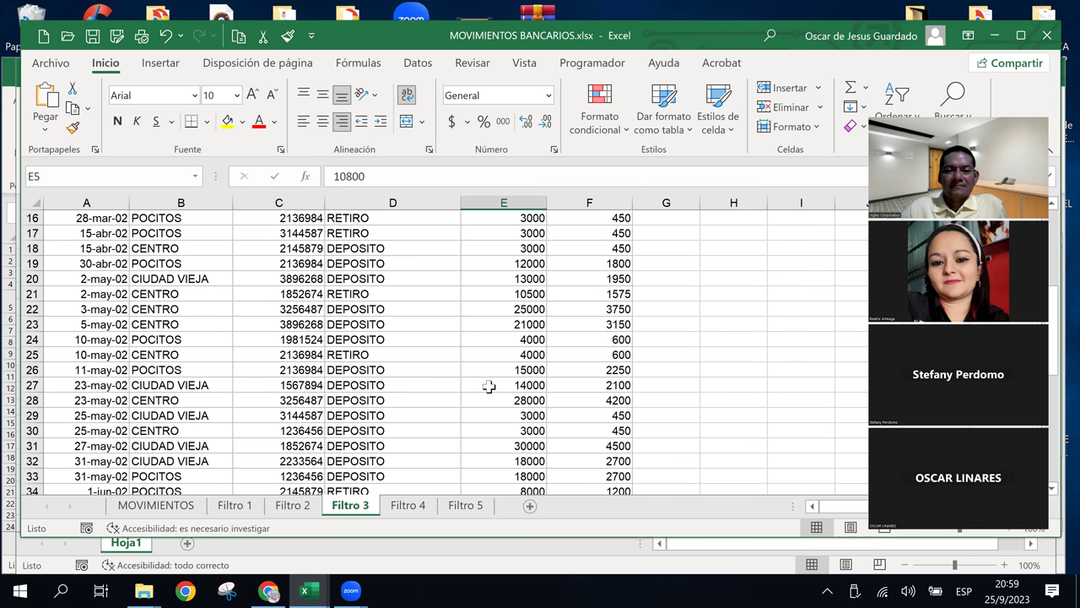
pyautogui.scroll(6, 488, 385)
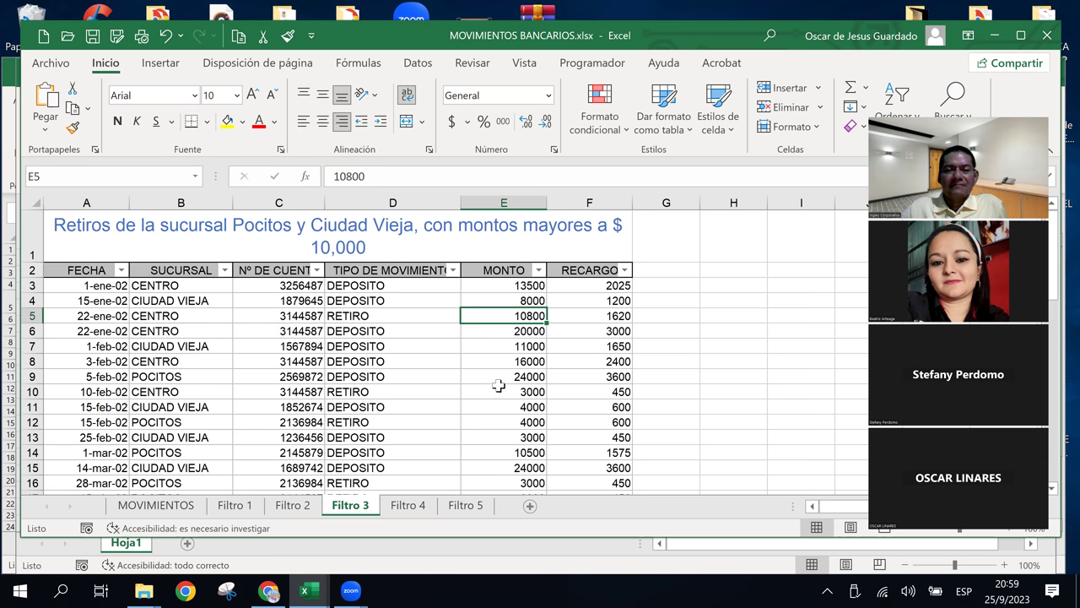
pyautogui.click(538, 268)
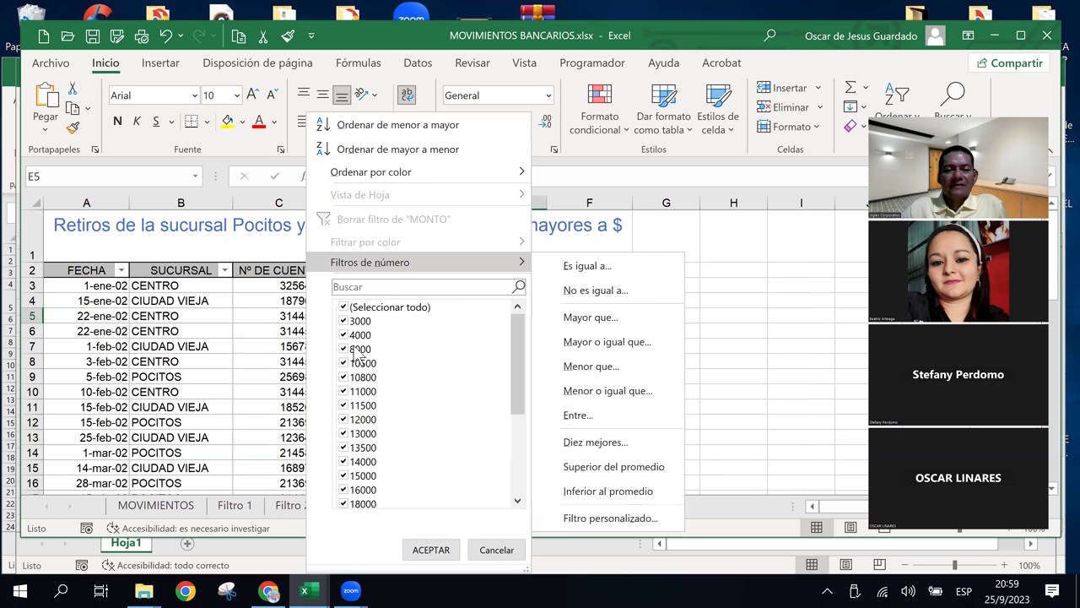
pyautogui.moveTo(405, 262)
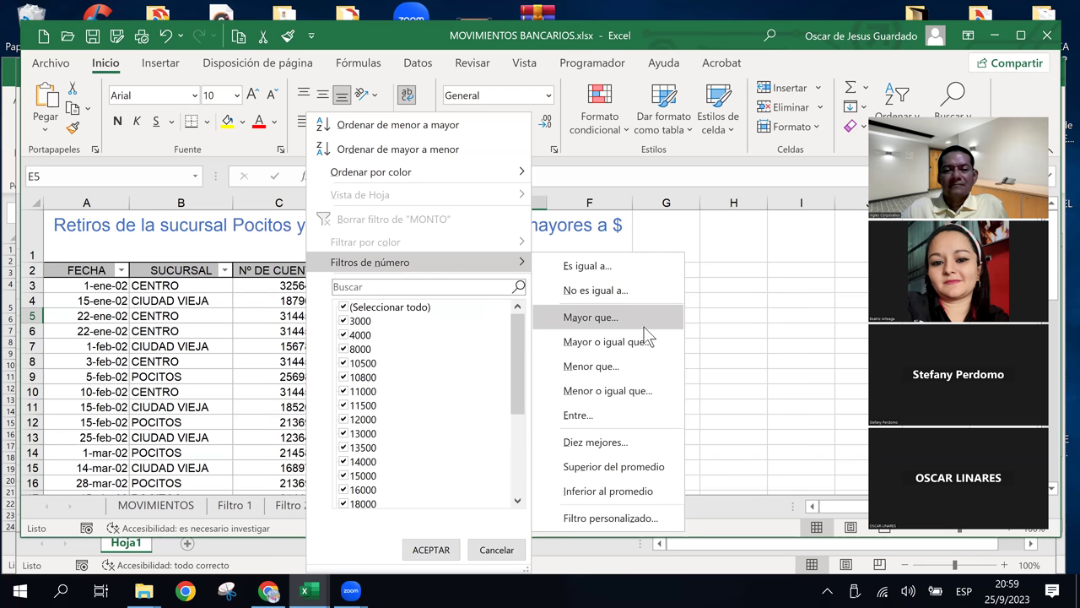
pyautogui.click(642, 327)
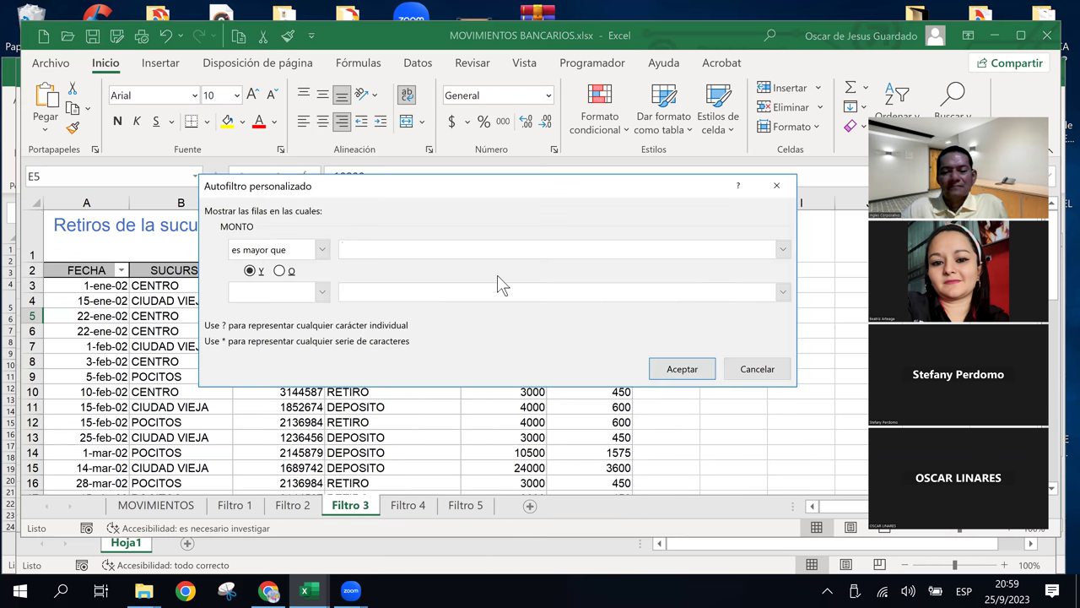
pyautogui.write('10000')
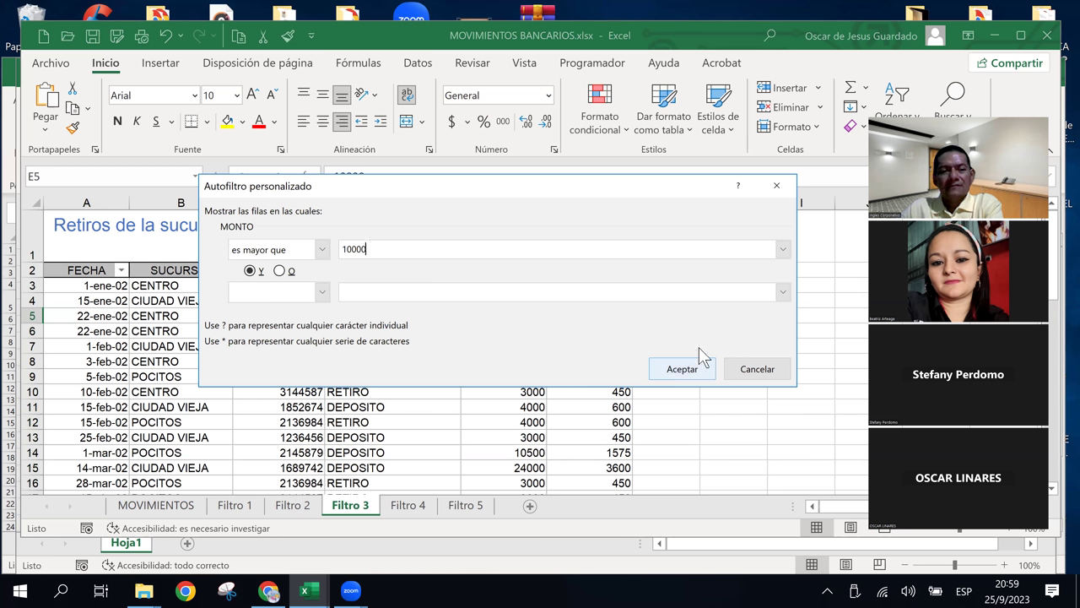
pyautogui.click(754, 369)
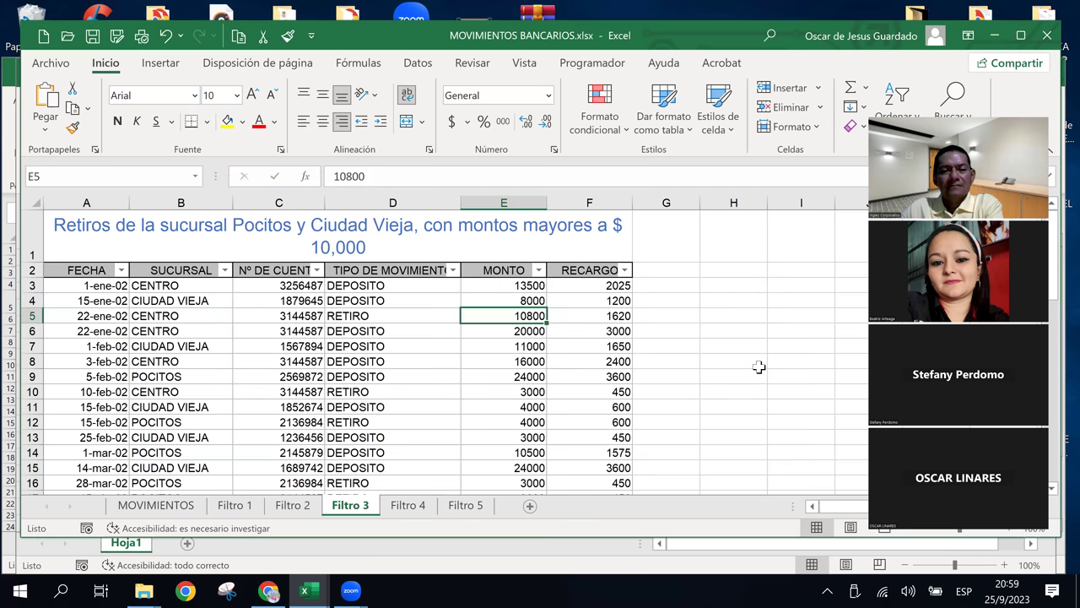
pyautogui.click(539, 270)
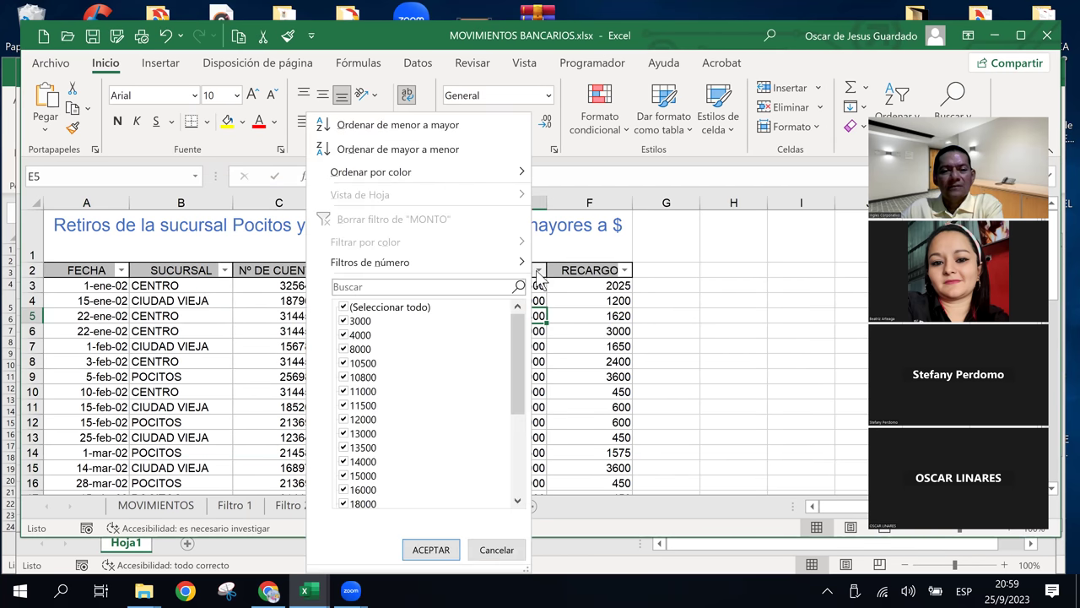
pyautogui.click(538, 272)
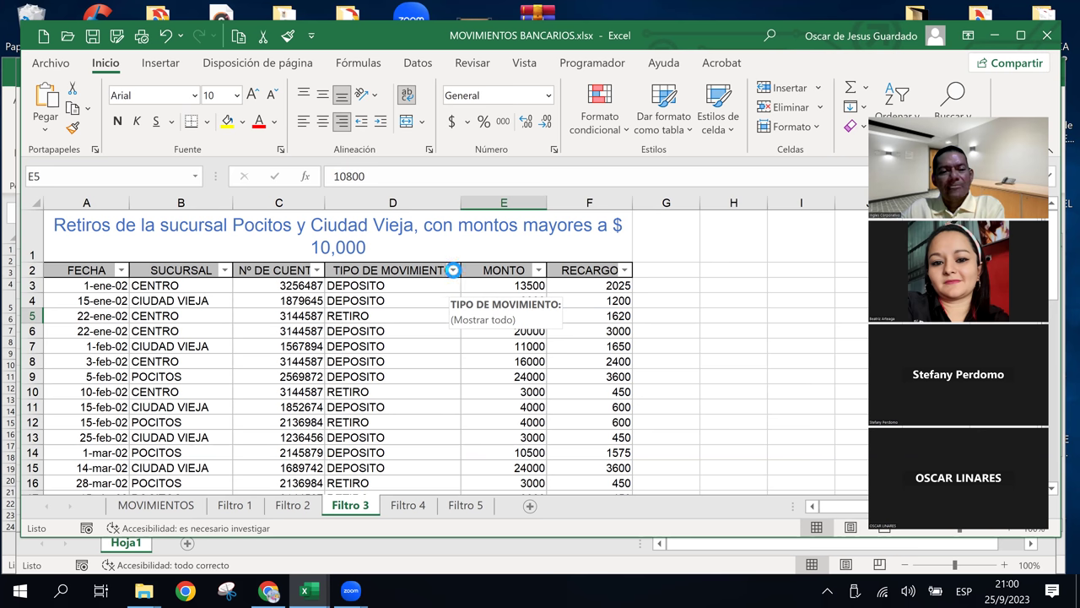
pyautogui.click(454, 270)
pyautogui.moveTo(419, 268)
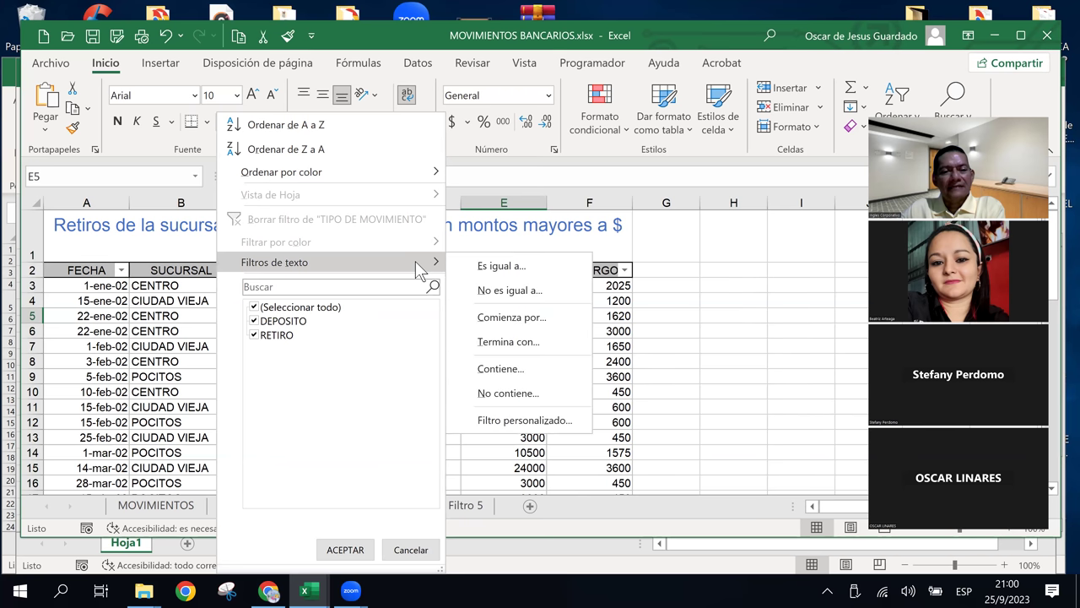
pyautogui.click(494, 225)
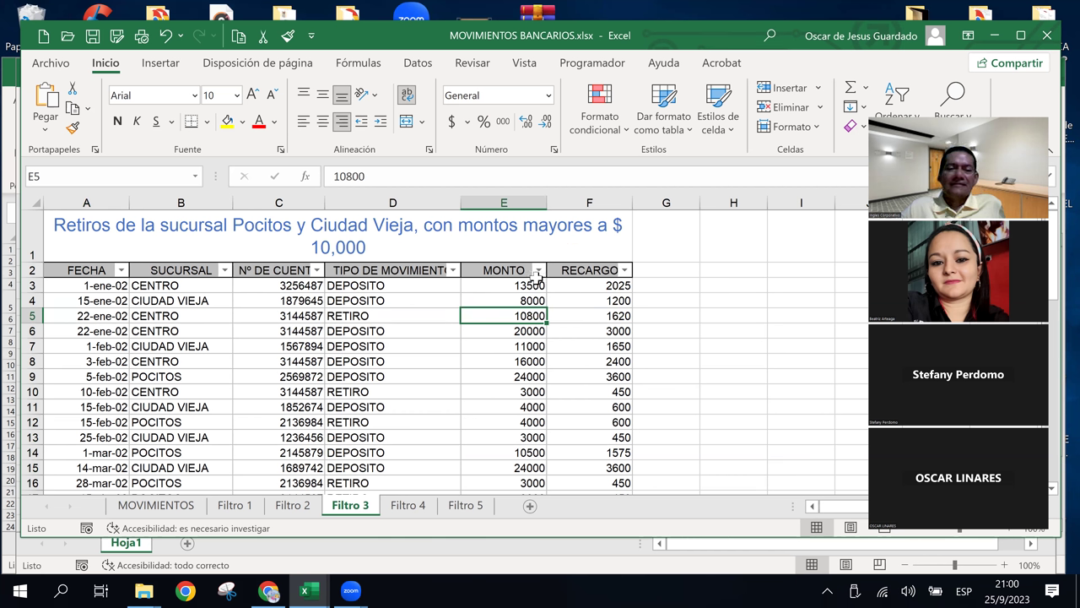
# Apply a 'Mayor que' number filter of 10000 to the MONTO column.
pyautogui.click(539, 270)
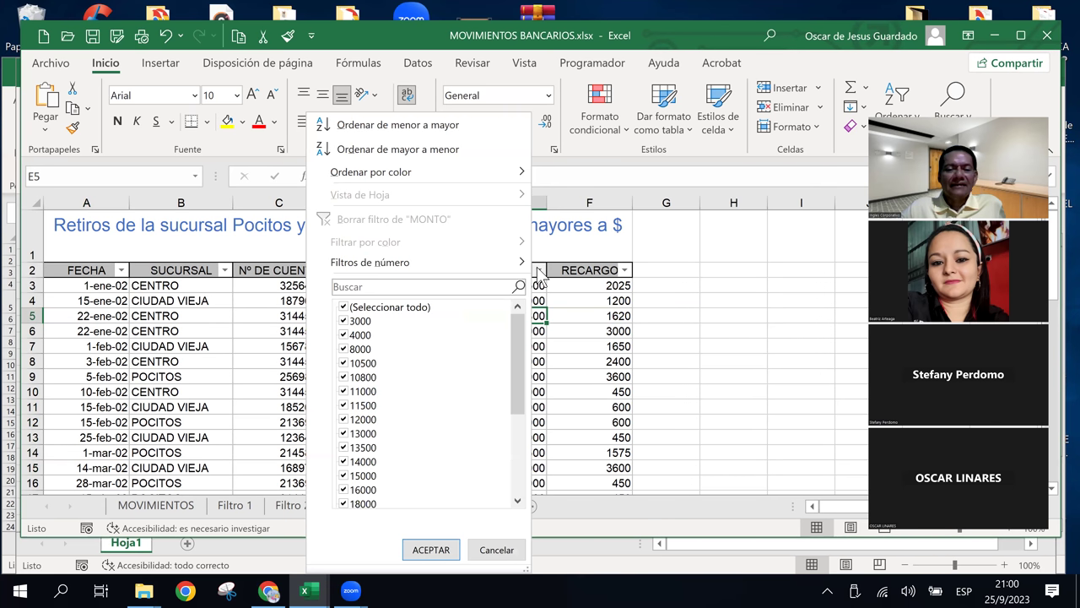
pyautogui.moveTo(457, 268)
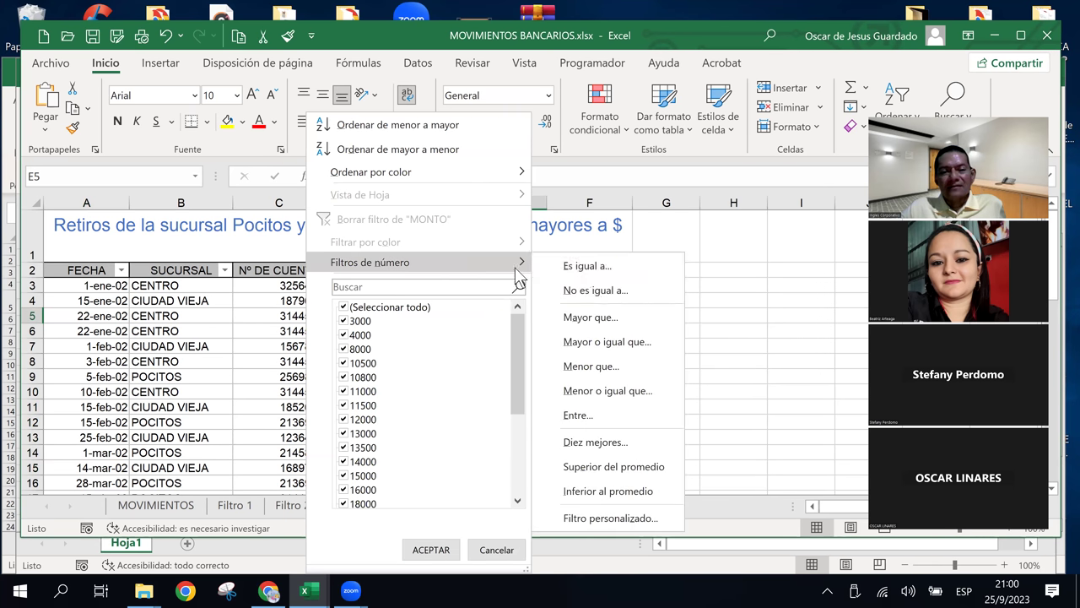
pyautogui.click(624, 317)
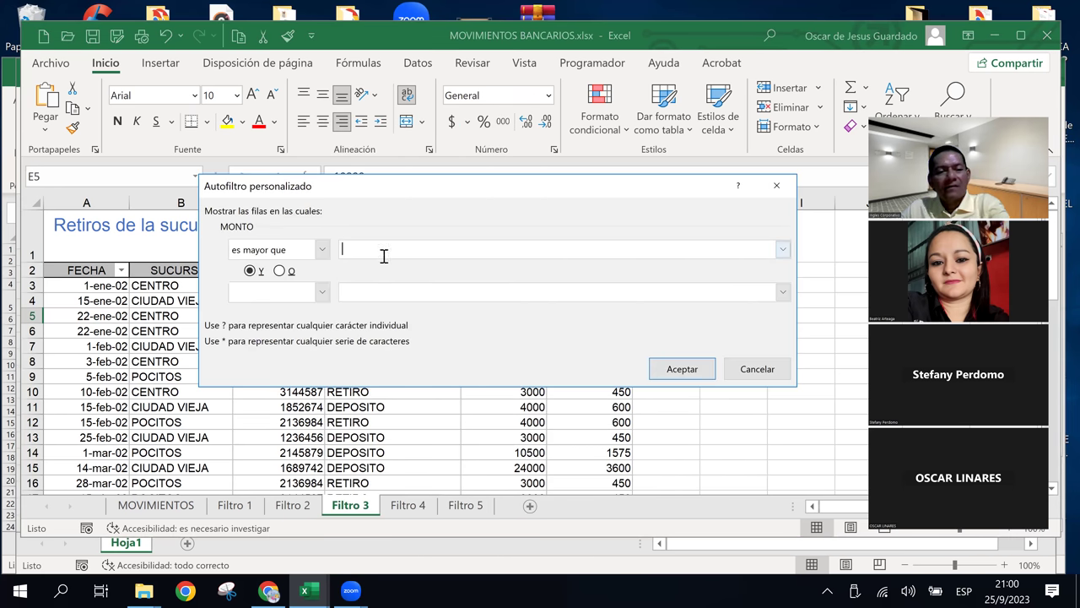
pyautogui.click(322, 250)
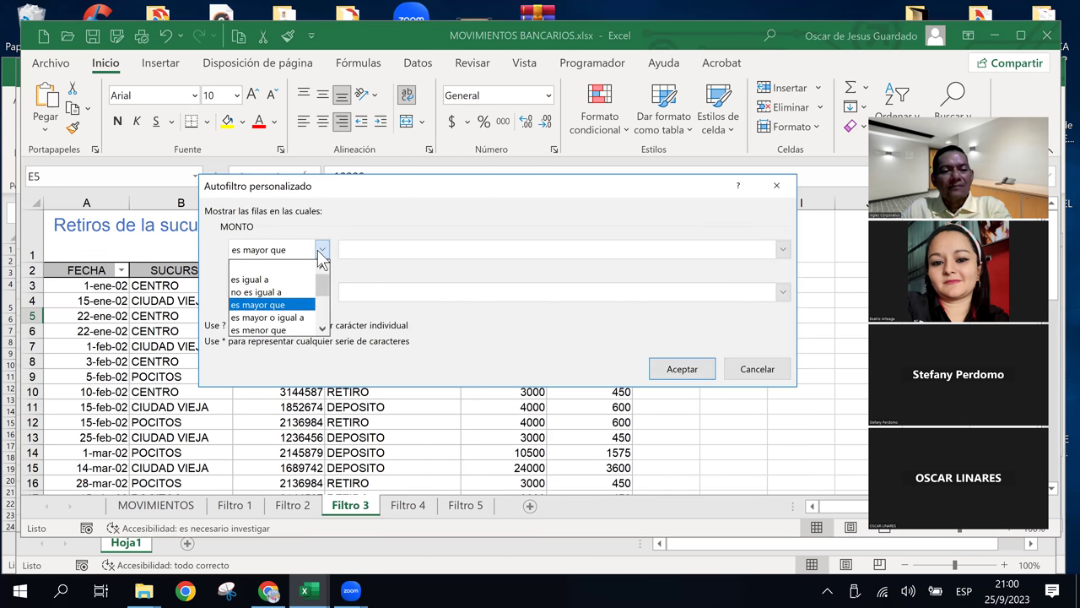
pyautogui.click(296, 306)
pyautogui.click(378, 251)
pyautogui.write('10000')
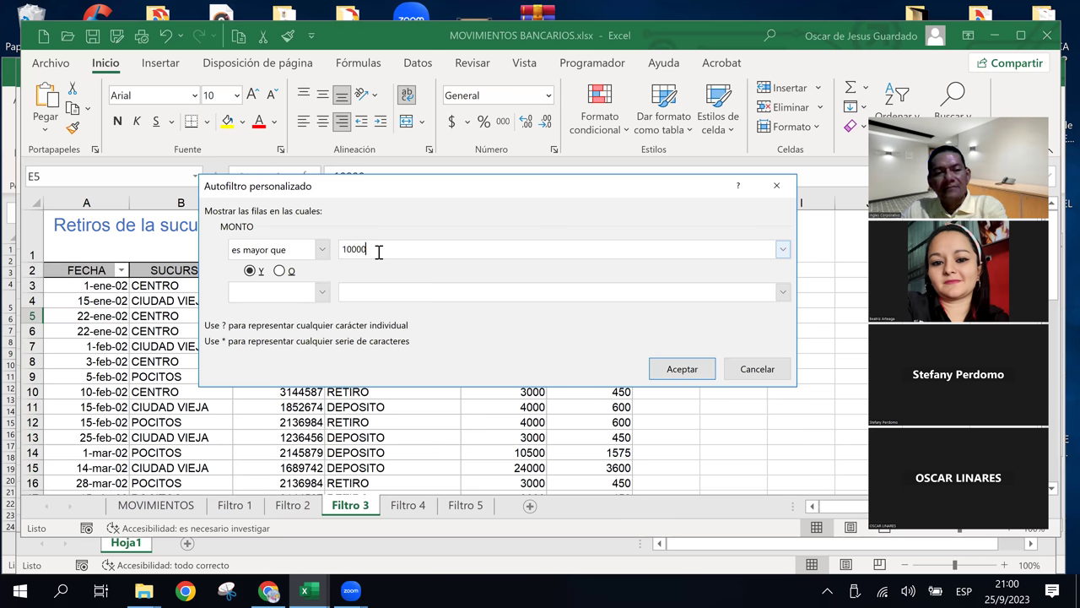
pyautogui.click(662, 368)
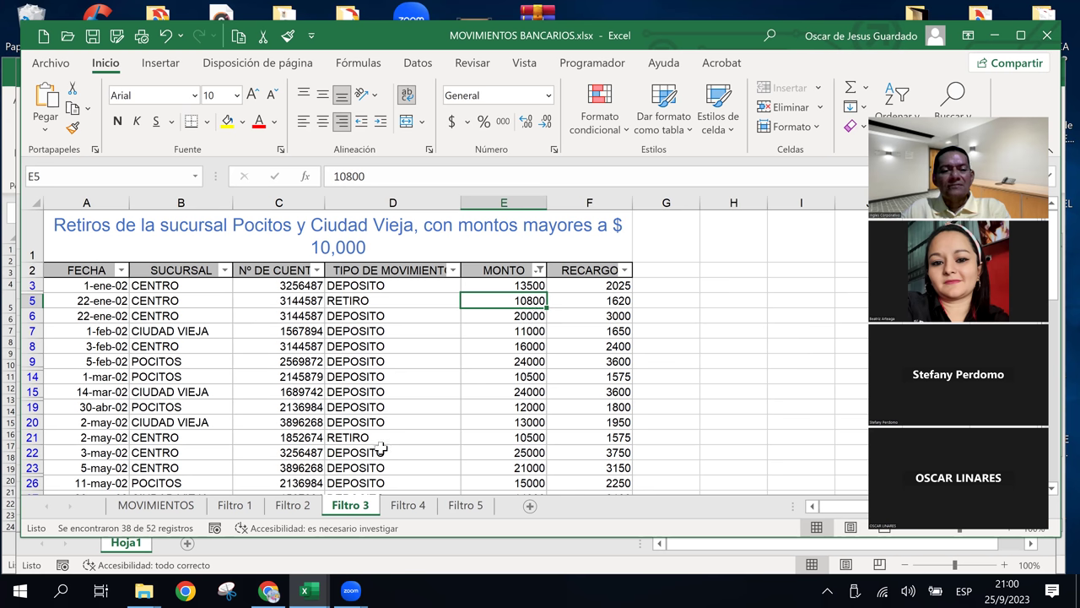
# Inspect the RETIRO and DEPOSITO entries in rows 21, 7 and 14 of column D.
pyautogui.click(353, 437)
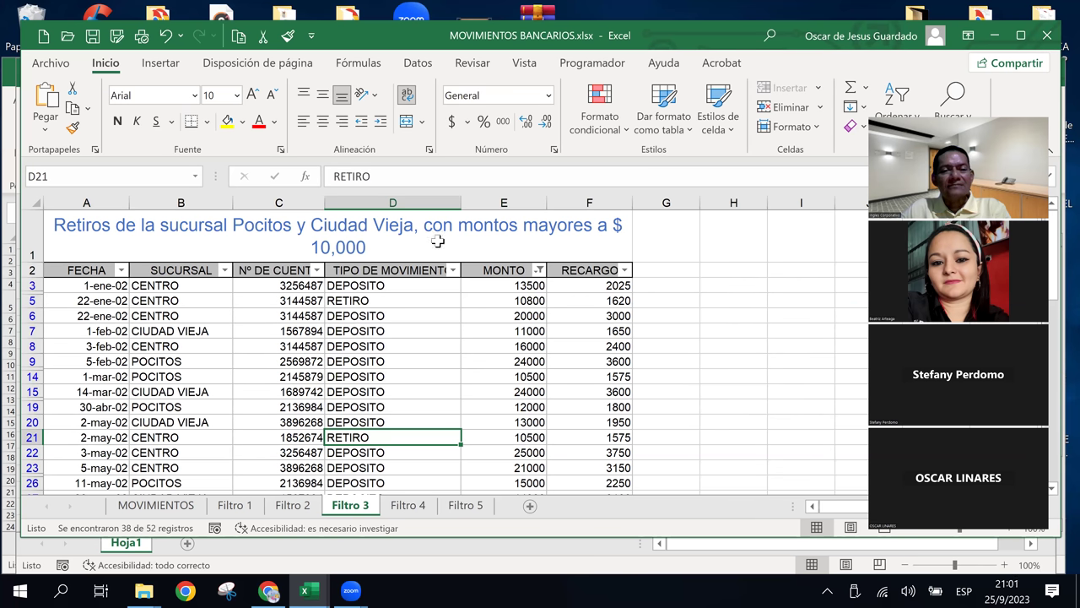
pyautogui.click(369, 406)
pyautogui.click(374, 334)
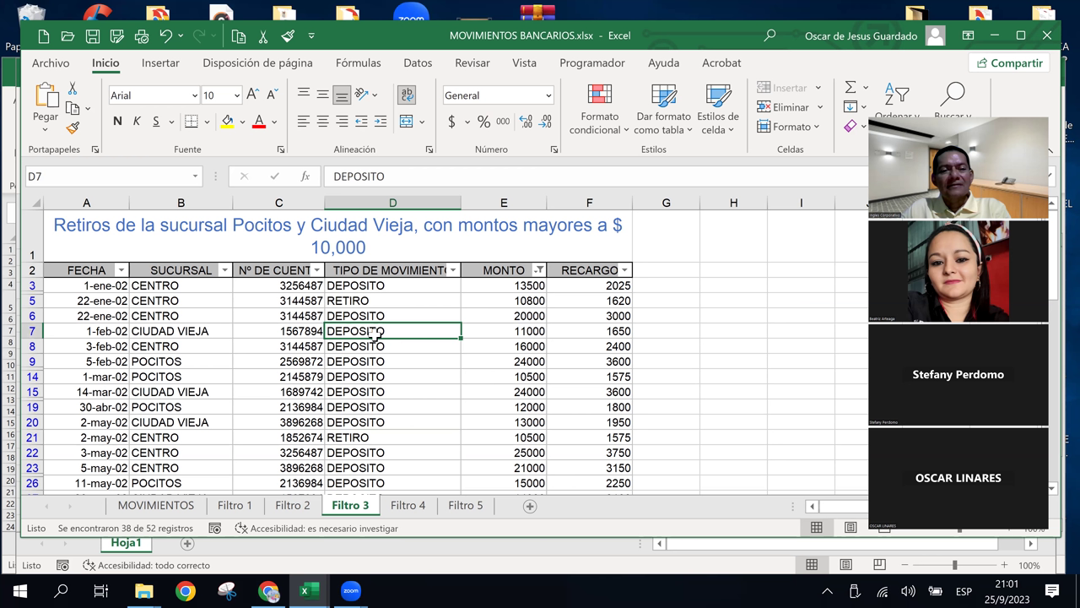
pyautogui.click(422, 378)
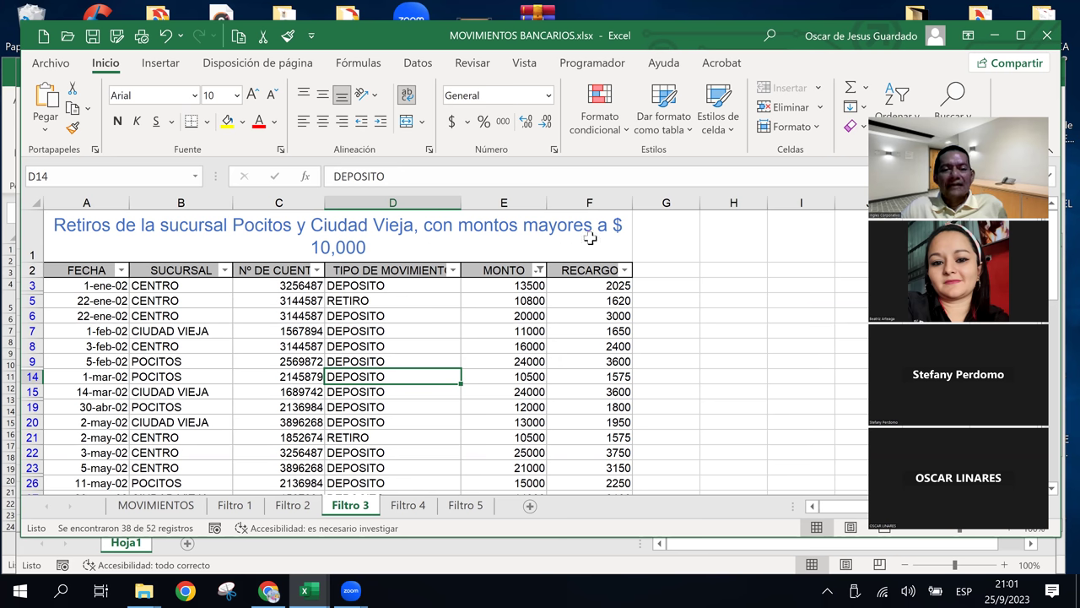
# Put the title in cell A1 into edit mode and select the word 'mayores'.
pyautogui.click(561, 224)
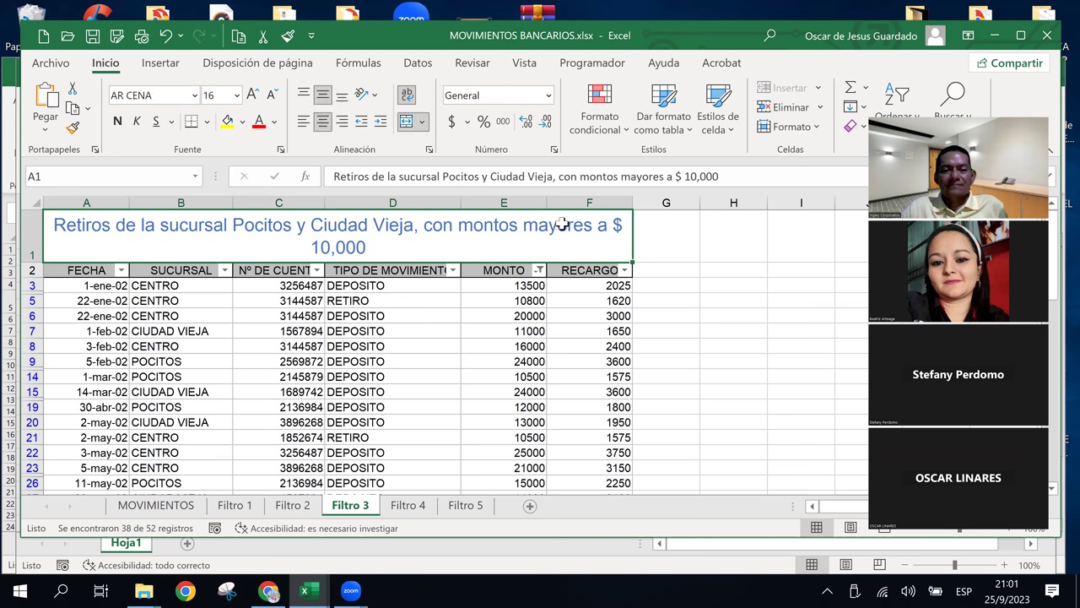
pyautogui.doubleClick(400, 233)
pyautogui.doubleClick(541, 224)
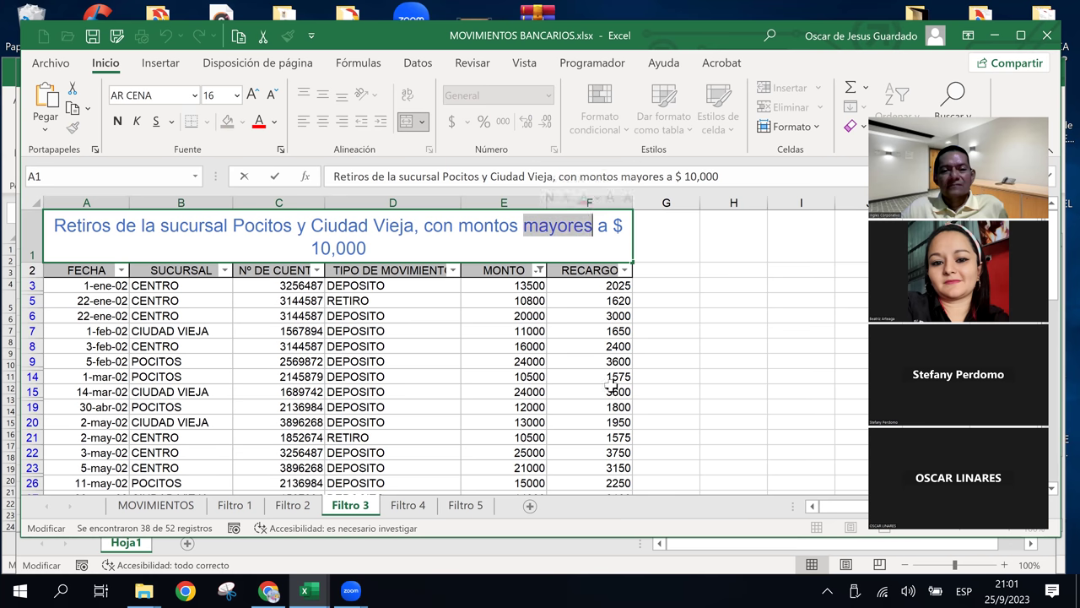
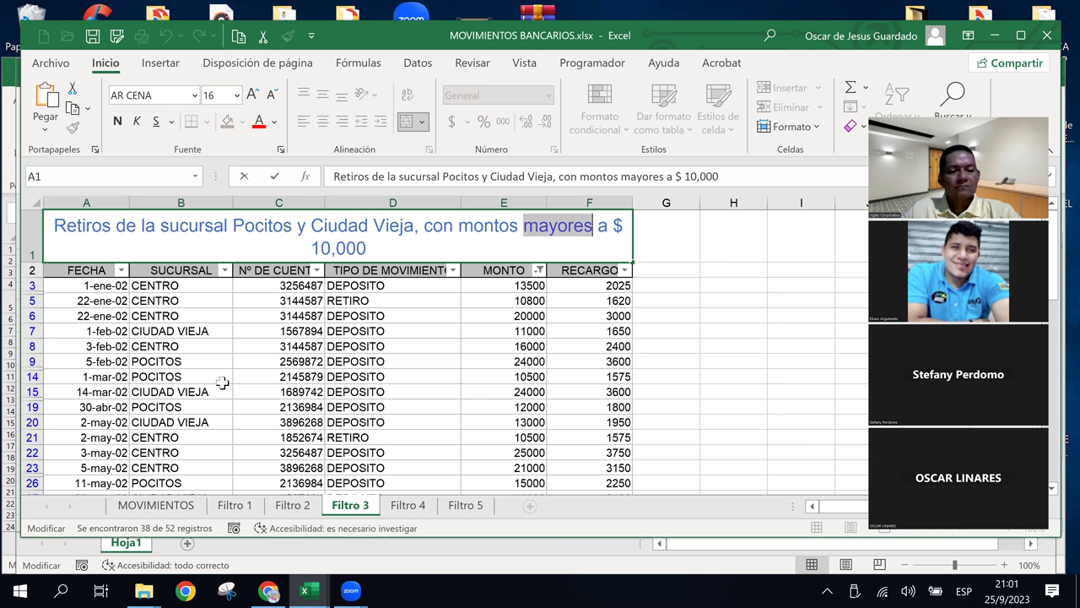
# Show the MOVIMIENTOS sheet and browse its unfiltered transactions in column D.
pyautogui.click(178, 507)
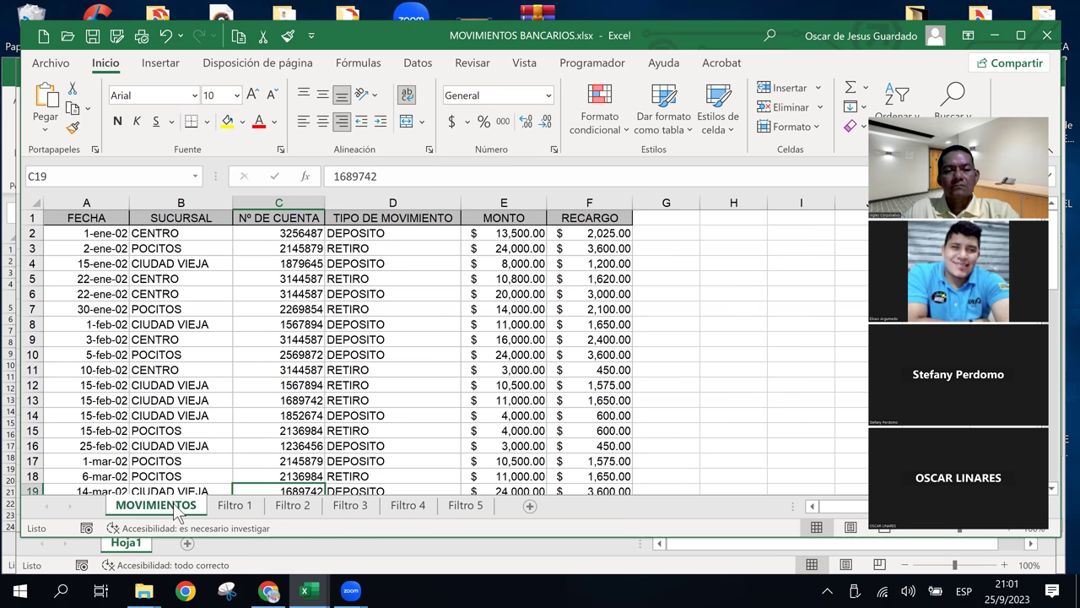
pyautogui.click(373, 309)
pyautogui.click(394, 279)
pyautogui.click(386, 252)
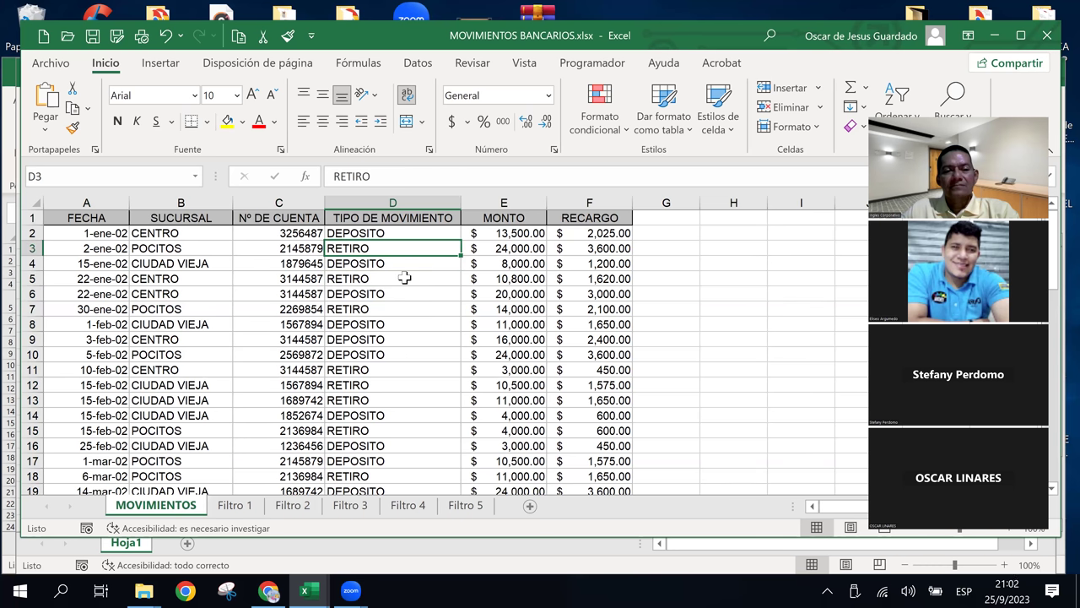
pyautogui.scroll(-2, 413, 288)
pyautogui.scroll(-2, 413, 288)
pyautogui.scroll(4, 414, 288)
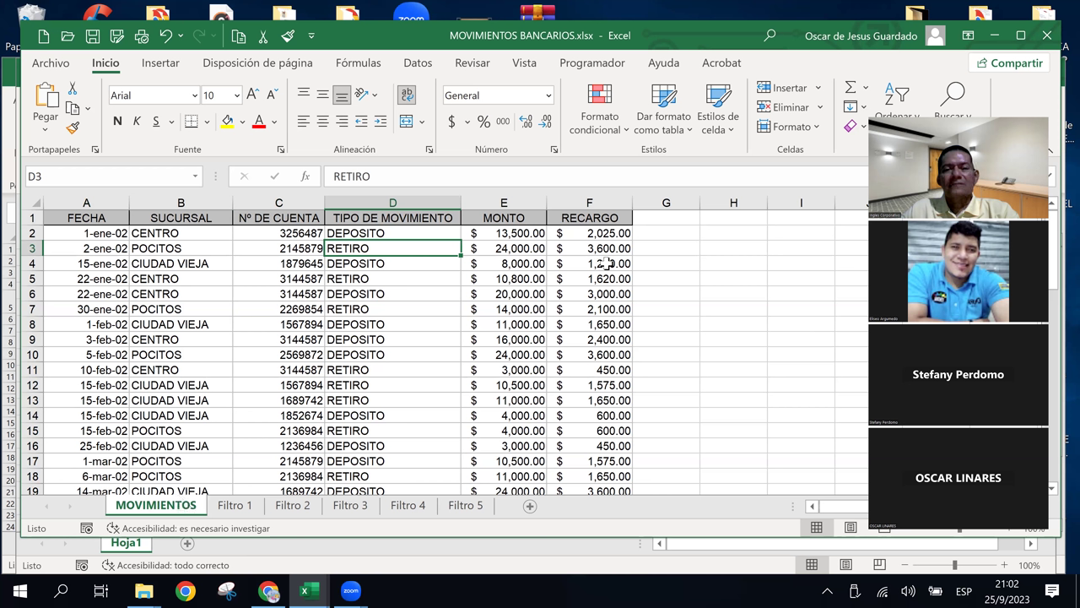
# Minimize Excel and download MOVIMIENTOS BANCARIOS.xlsx from the G2-EXB-8-9-PM-09-23 WhatsApp Web group.
pyautogui.click(994, 35)
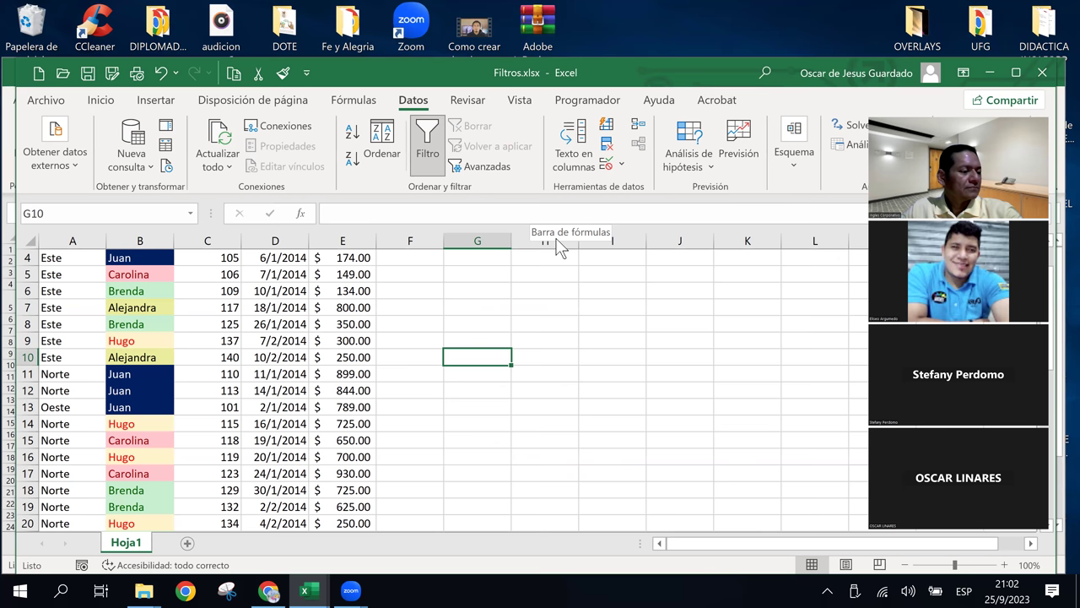
pyautogui.click(269, 591)
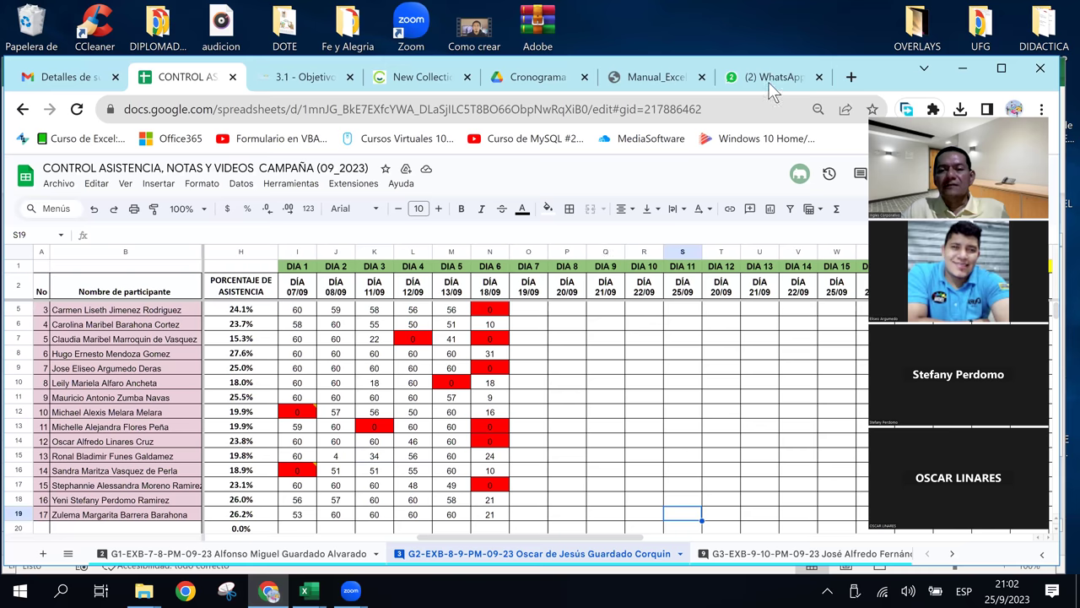
pyautogui.click(770, 85)
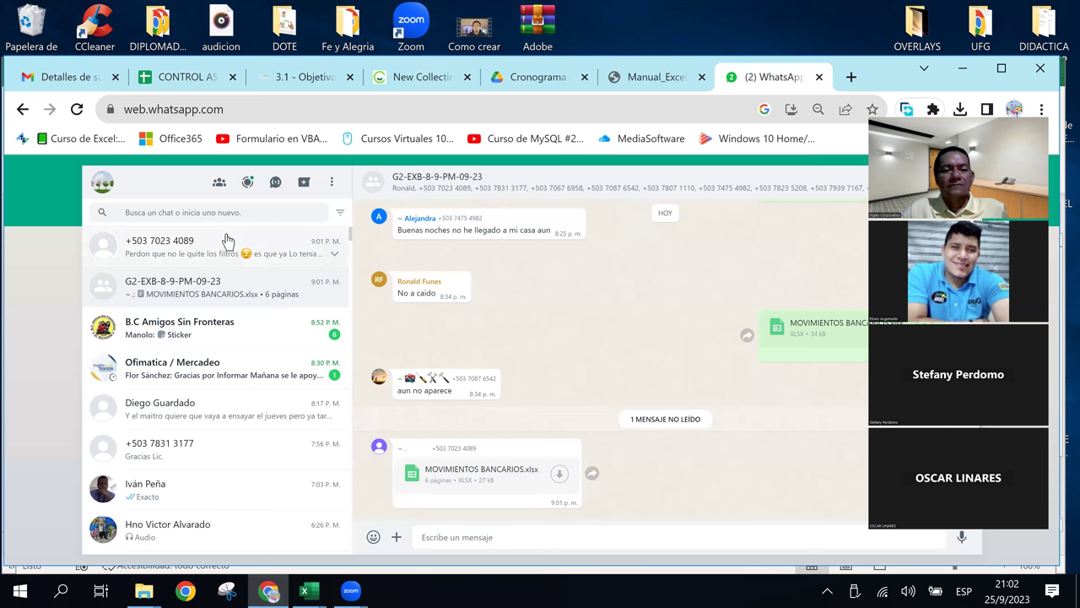
pyautogui.click(226, 241)
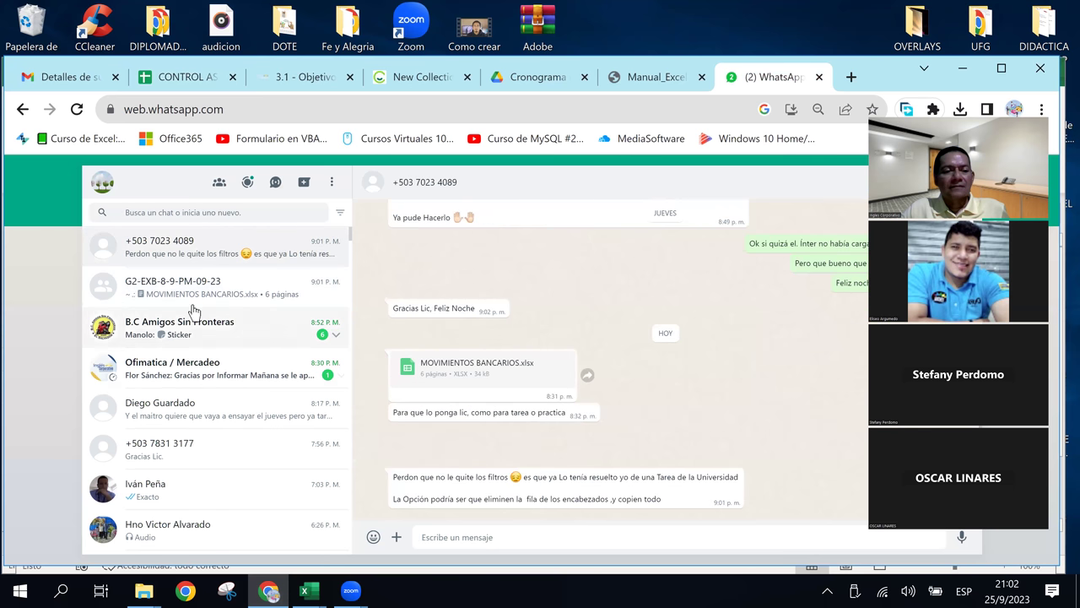
pyautogui.click(253, 287)
pyautogui.click(561, 476)
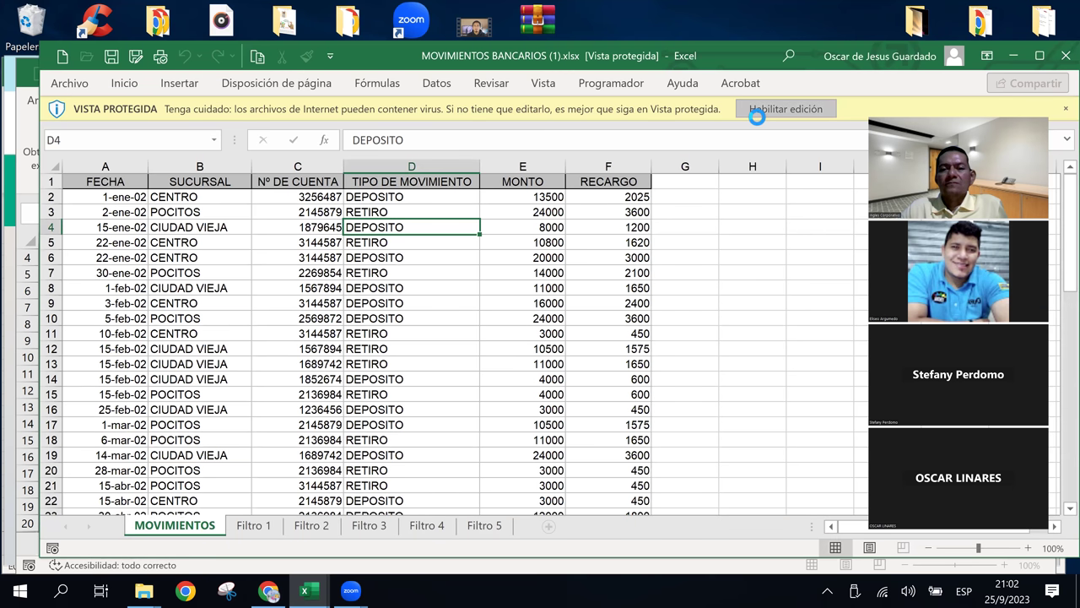
# Enable editing on MOVIMIENTOS BANCARIOS (1).xlsx and reposition its window.
pyautogui.click(762, 111)
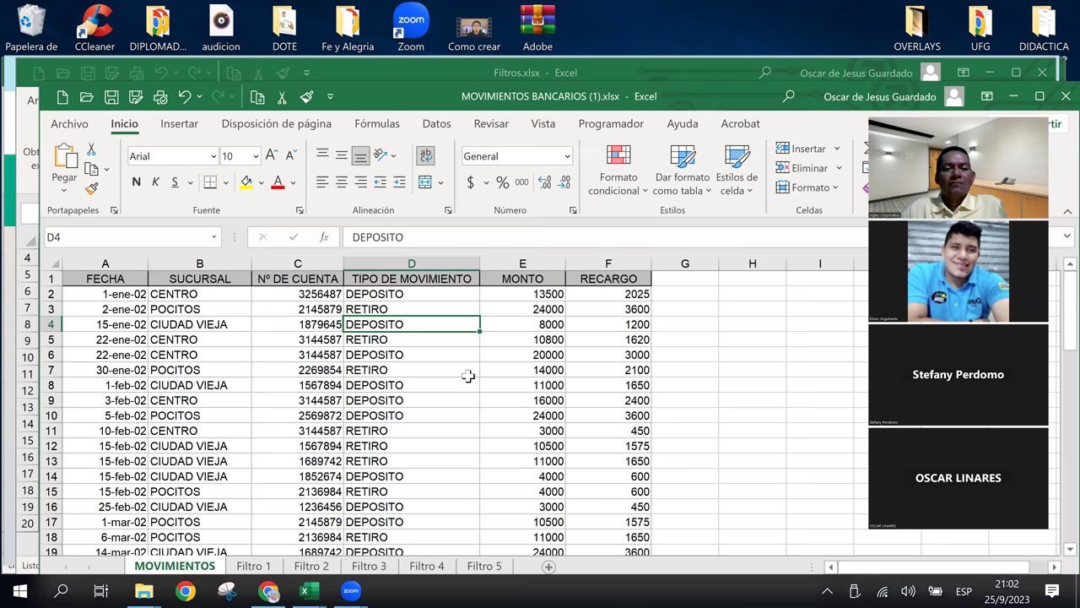
pyautogui.click(468, 374)
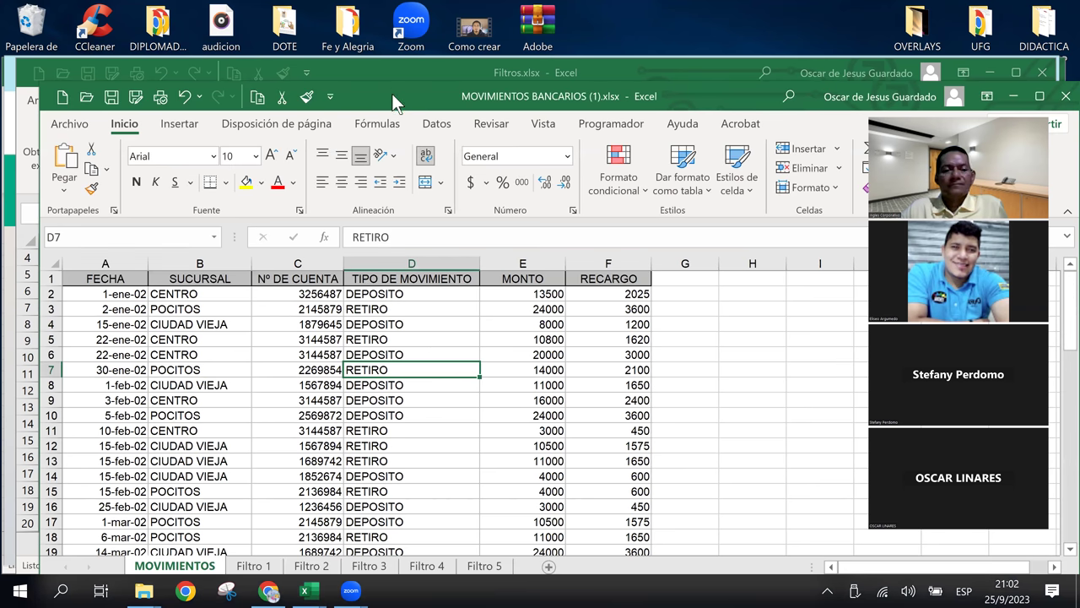
pyautogui.moveTo(391, 93); pyautogui.dragTo(363, 51)
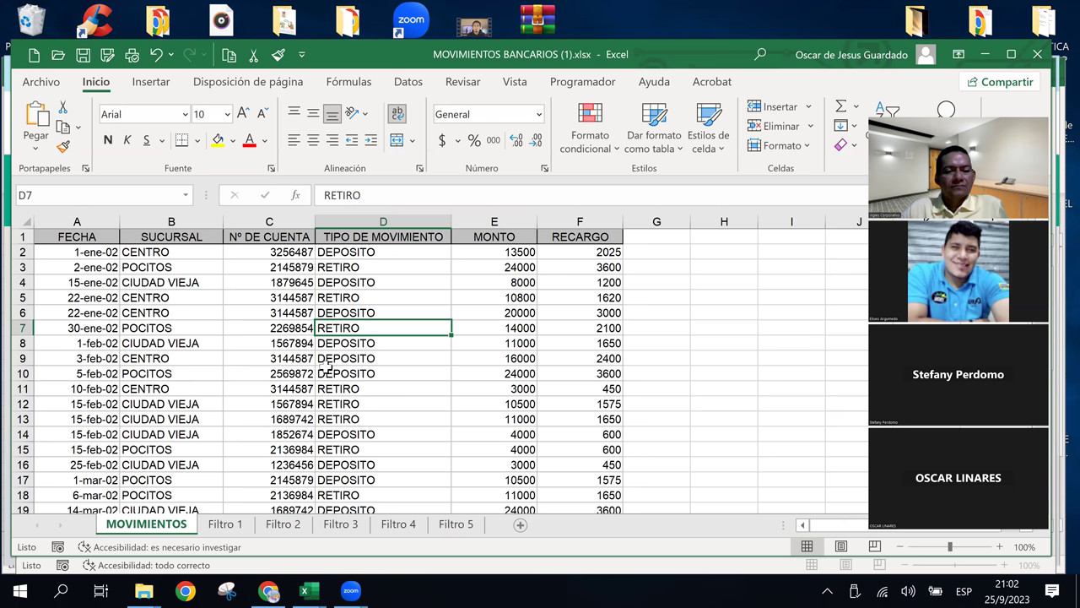
# Browse the MOVIMIENTOS transactions in column D, then move the window aside.
pyautogui.click(408, 346)
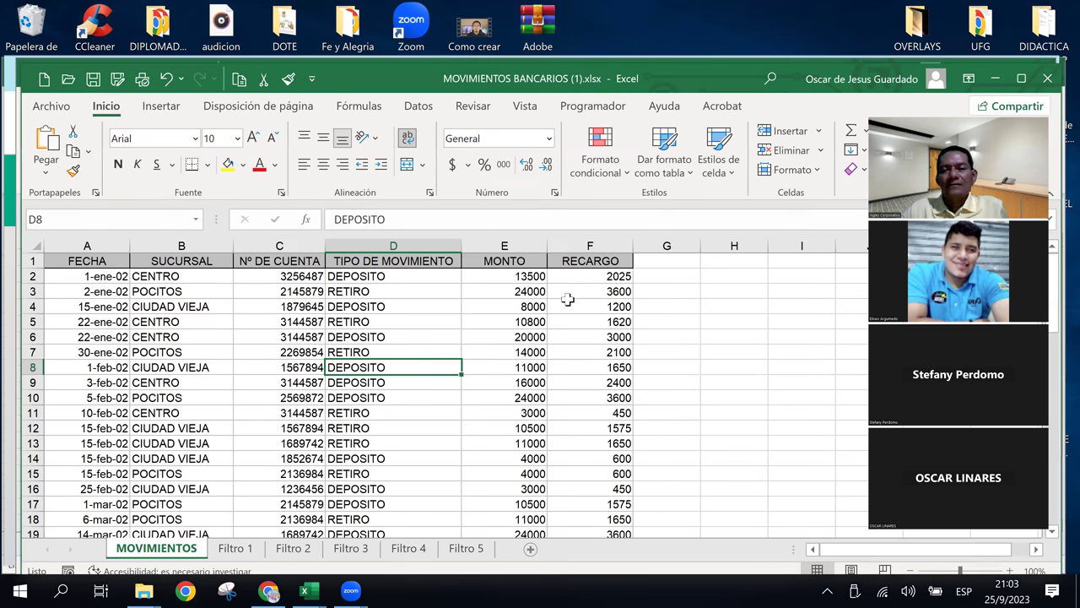
pyautogui.click(396, 430)
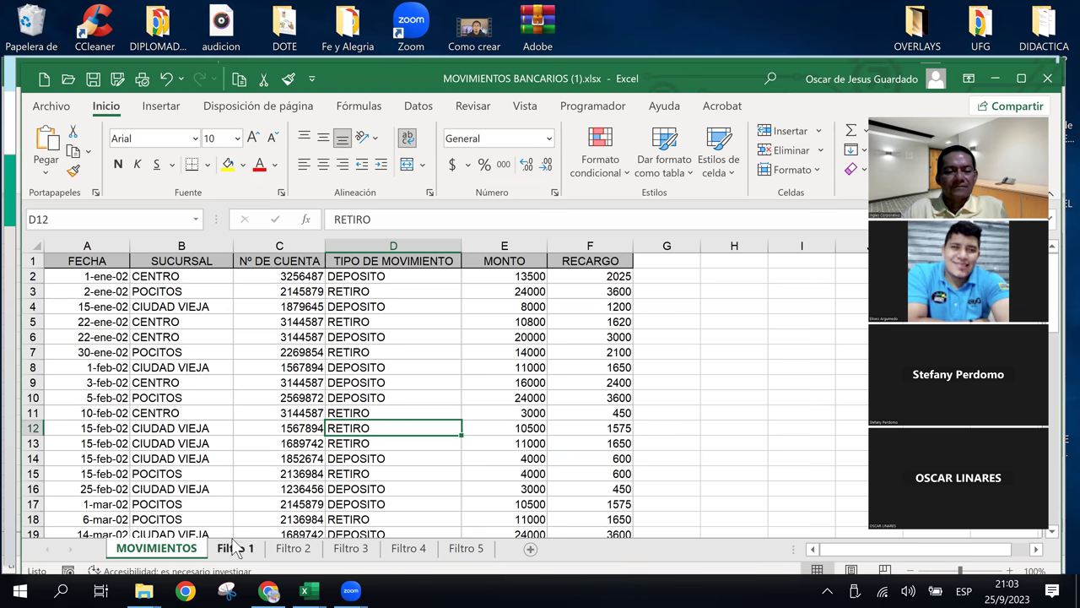
pyautogui.scroll(-2, 379, 402)
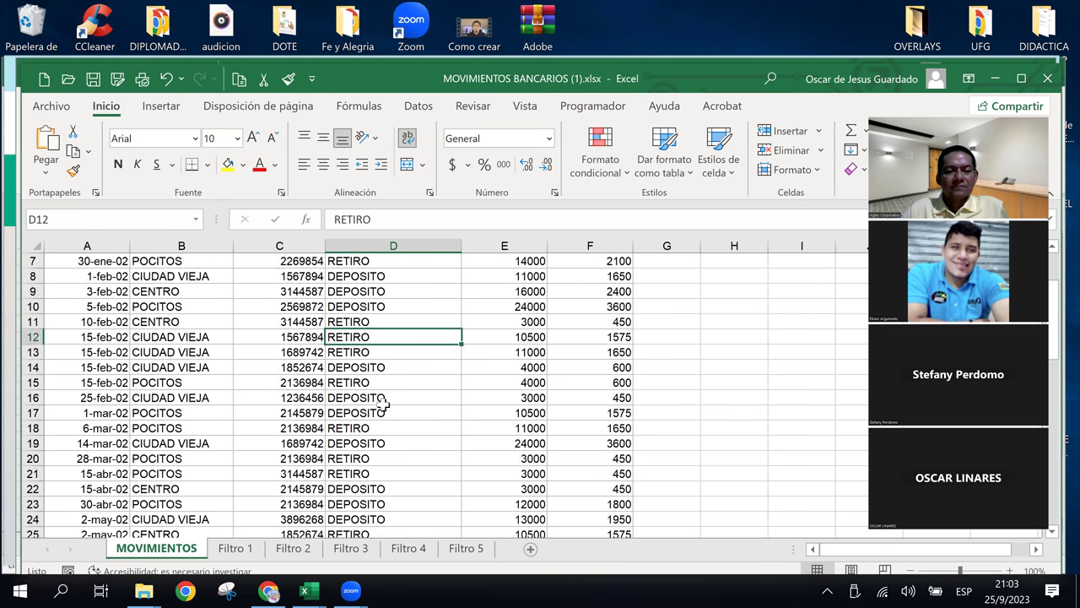
pyautogui.scroll(-2, 380, 410)
pyautogui.scroll(-3, 384, 406)
pyautogui.scroll(-1, 384, 405)
pyautogui.scroll(-2, 384, 405)
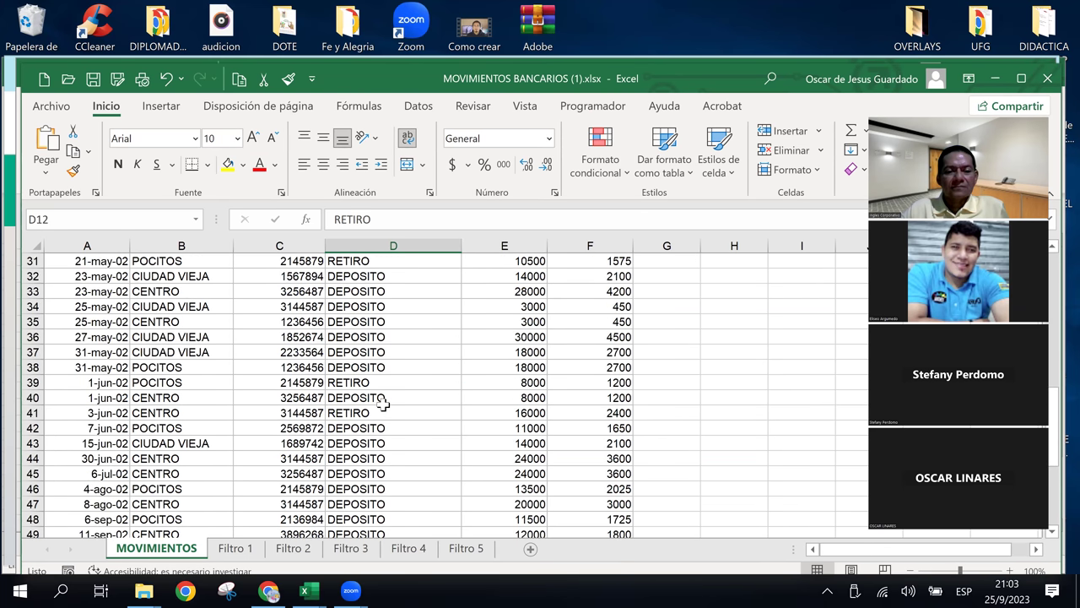
pyautogui.scroll(10, 383, 406)
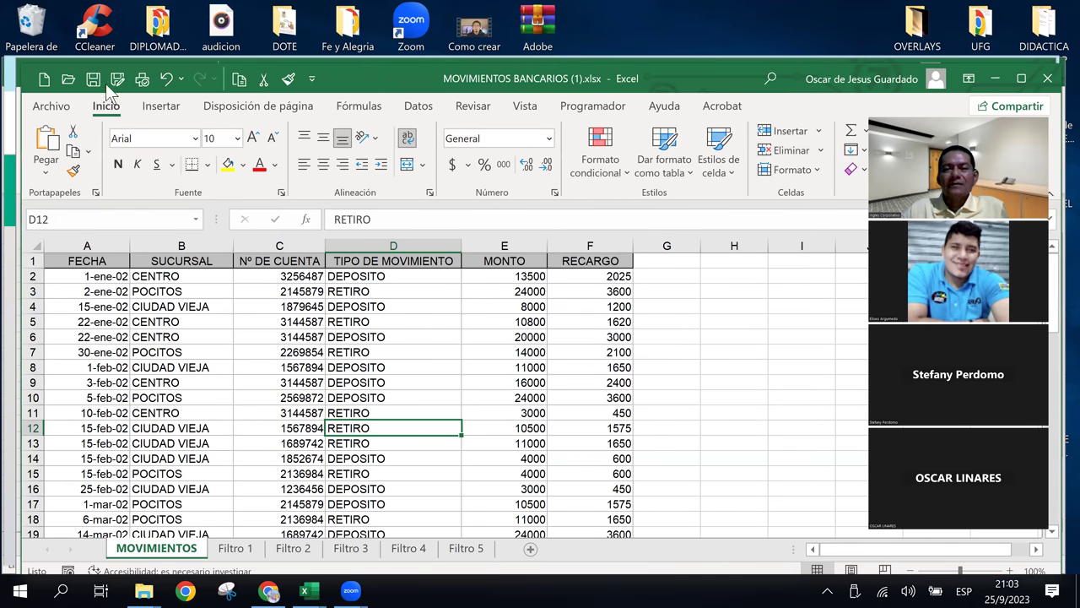
pyautogui.moveTo(371, 72); pyautogui.dragTo(114, 83)
# Close copy (1) and download the newer MOVIMIENTOS BANCARIOS.xlsx, opening it as copy (2).
pyautogui.click(781, 87)
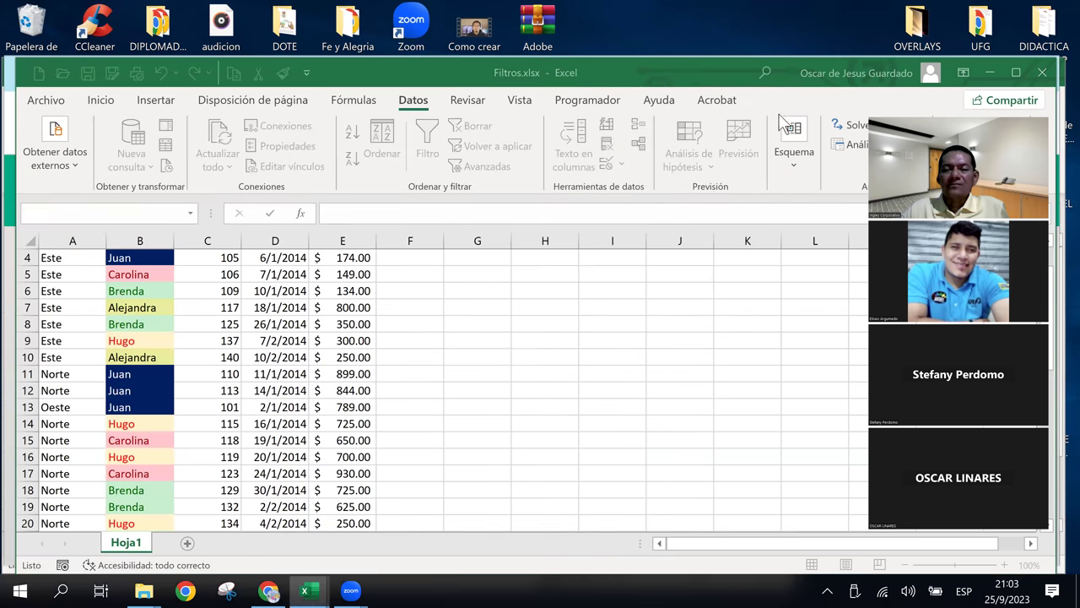
pyautogui.click(267, 591)
pyautogui.click(557, 475)
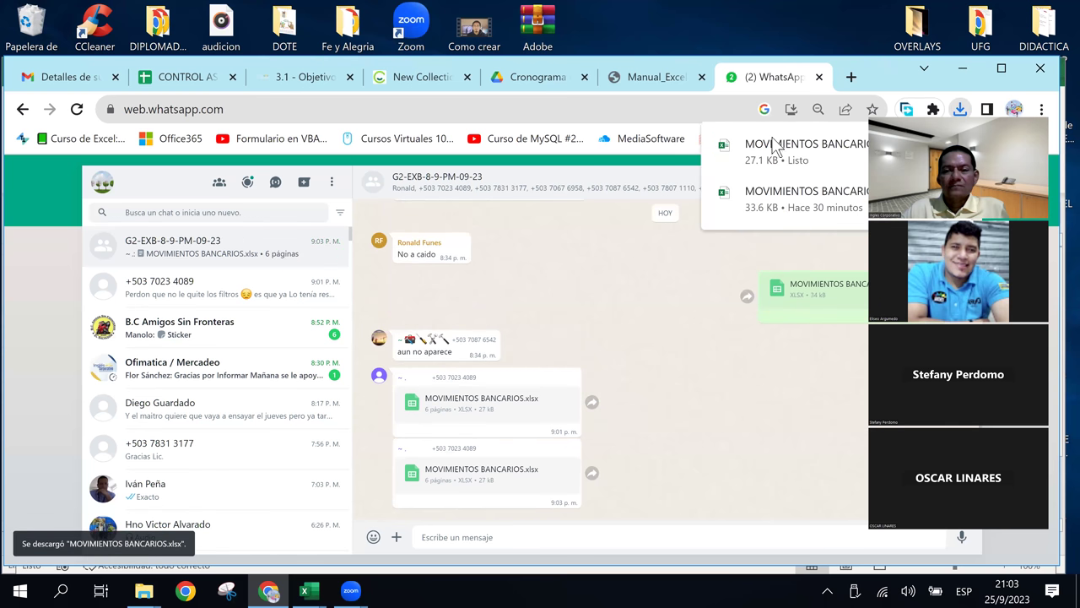
pyautogui.click(784, 146)
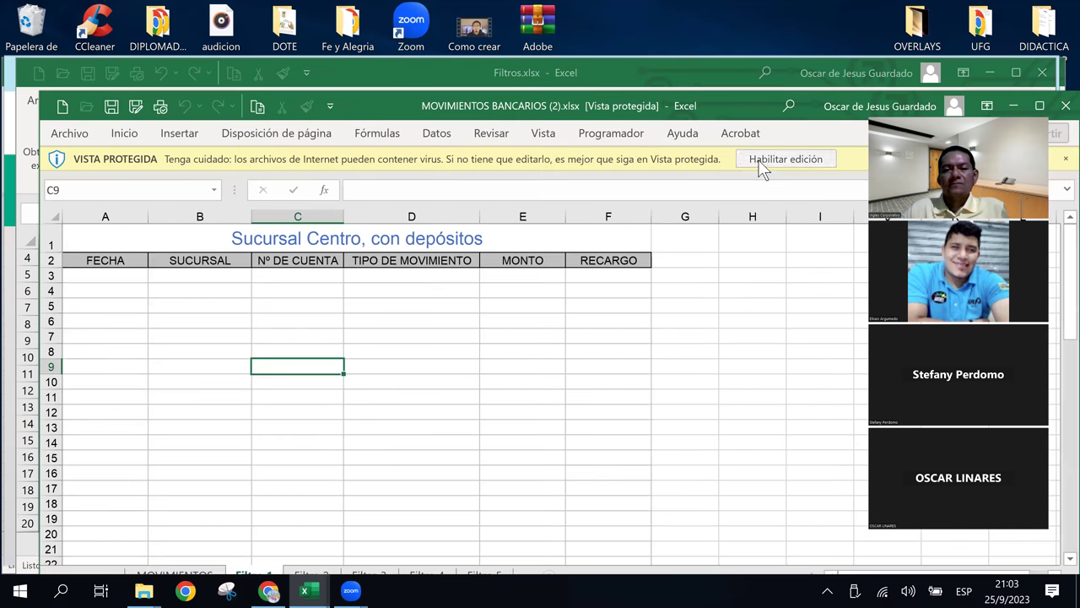
# Enable editing on MOVIMIENTOS BANCARIOS (2) and look over the Filtro 1 sheet.
pyautogui.click(758, 159)
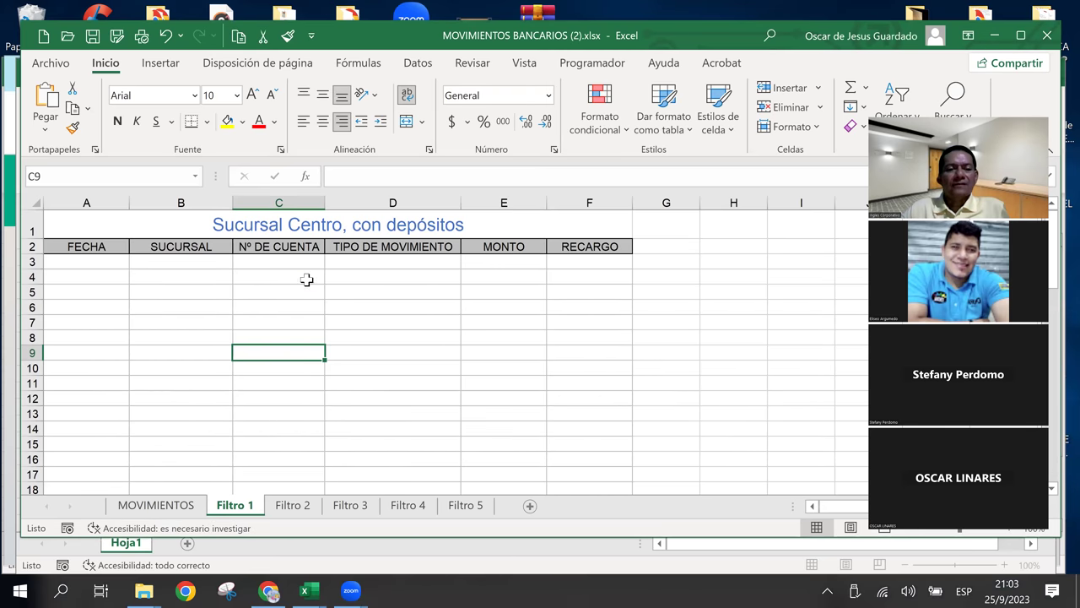
pyautogui.click(428, 336)
pyautogui.click(281, 278)
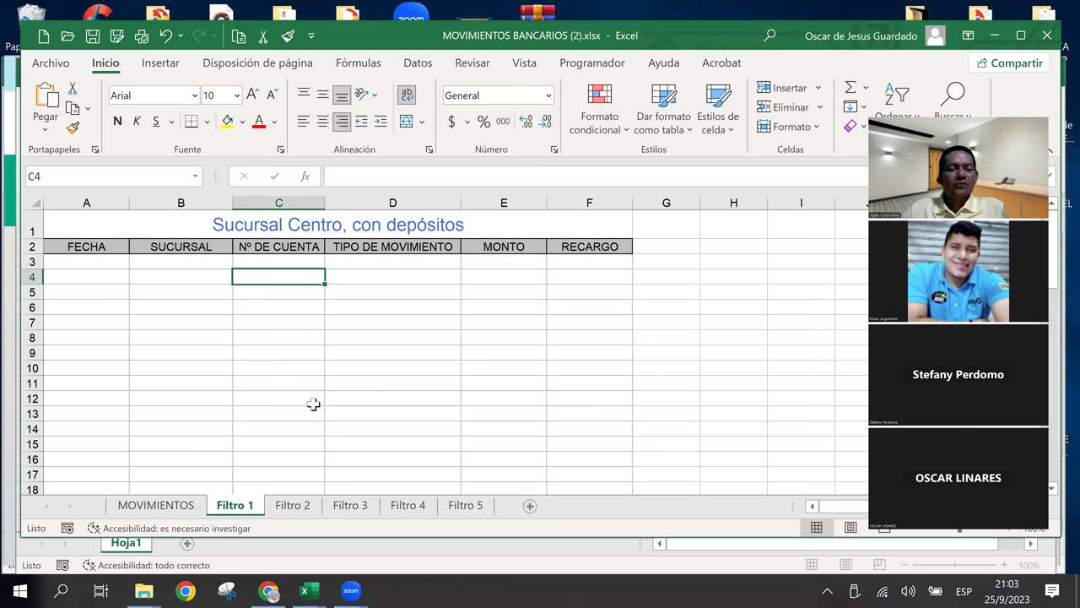
# Review the Filtro 2 to Filtro 5 sheets, then return to the MOVIMIENTOS data.
pyautogui.click(309, 503)
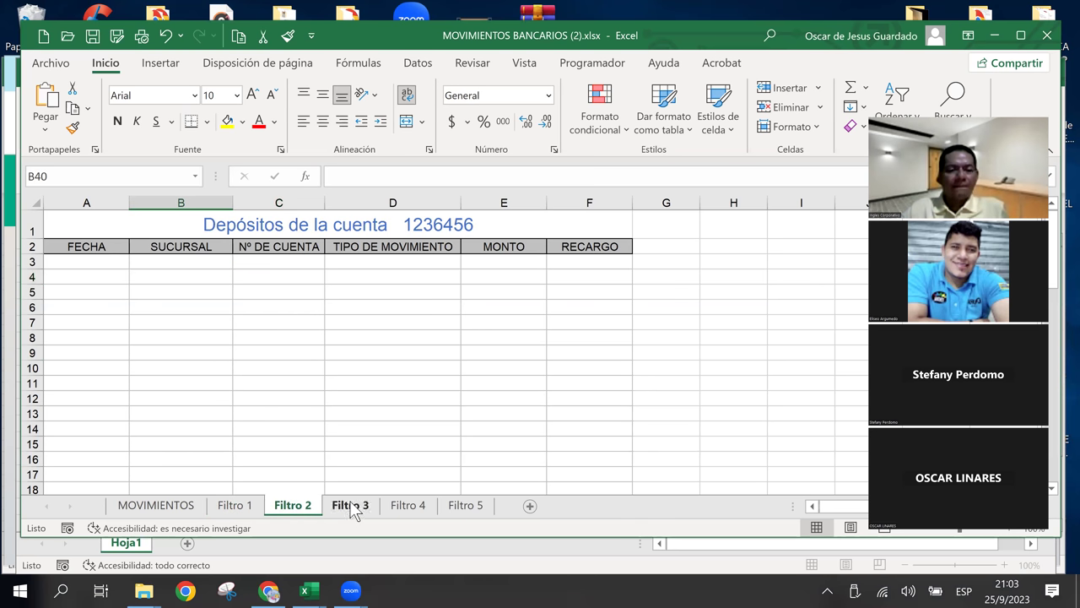
pyautogui.click(352, 504)
pyautogui.click(422, 506)
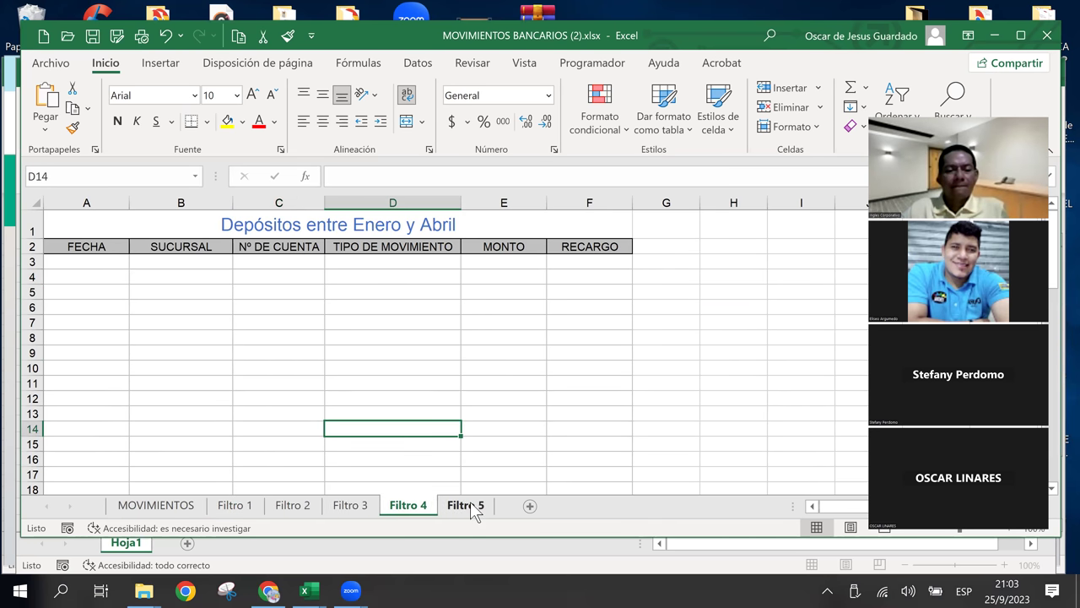
pyautogui.click(473, 506)
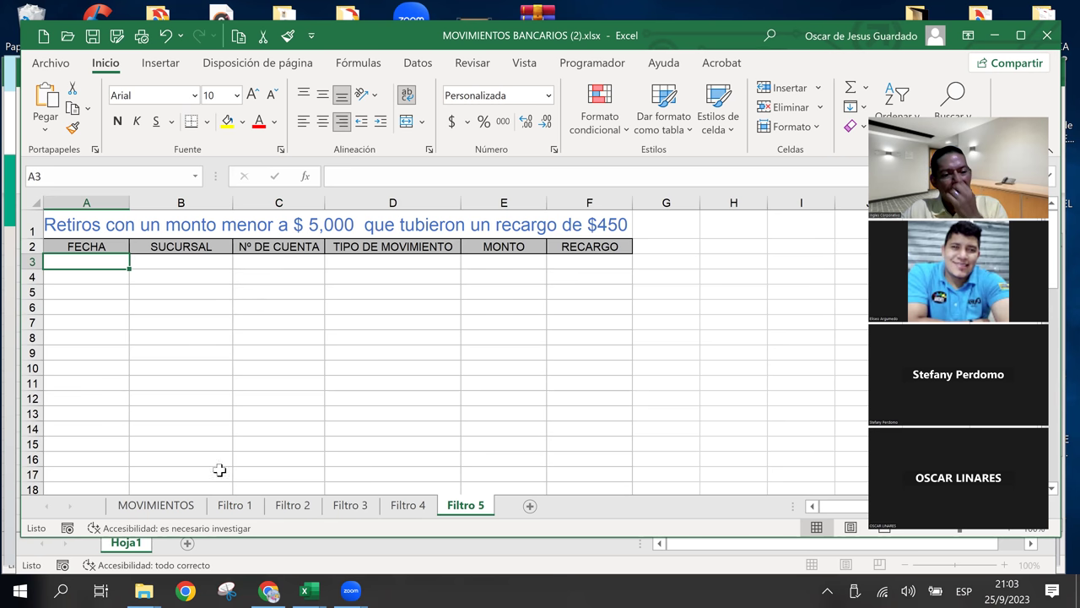
pyautogui.click(175, 504)
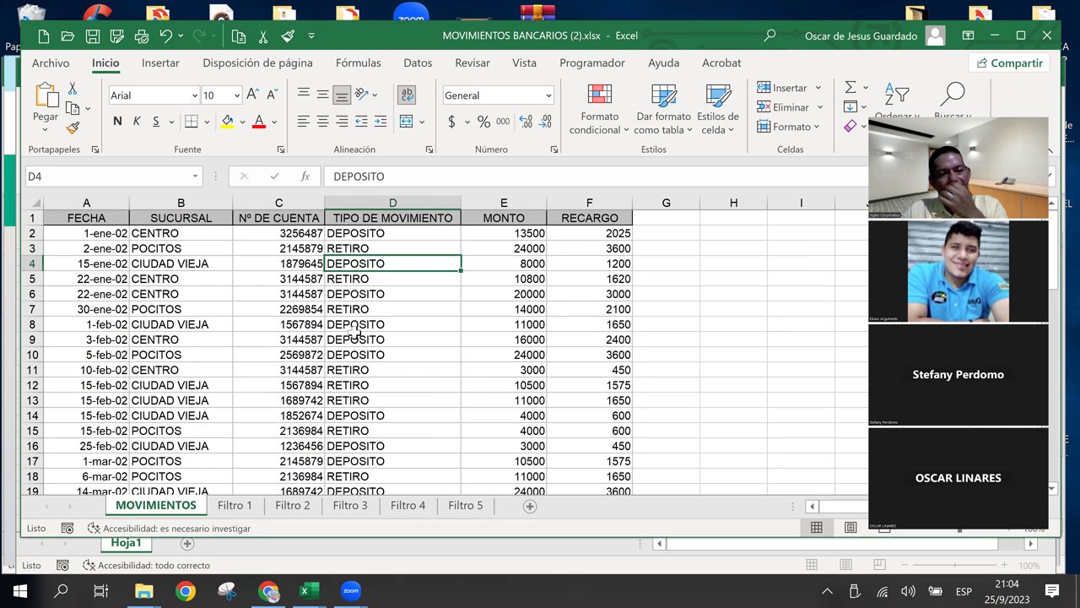
pyautogui.scroll(-2, 360, 332)
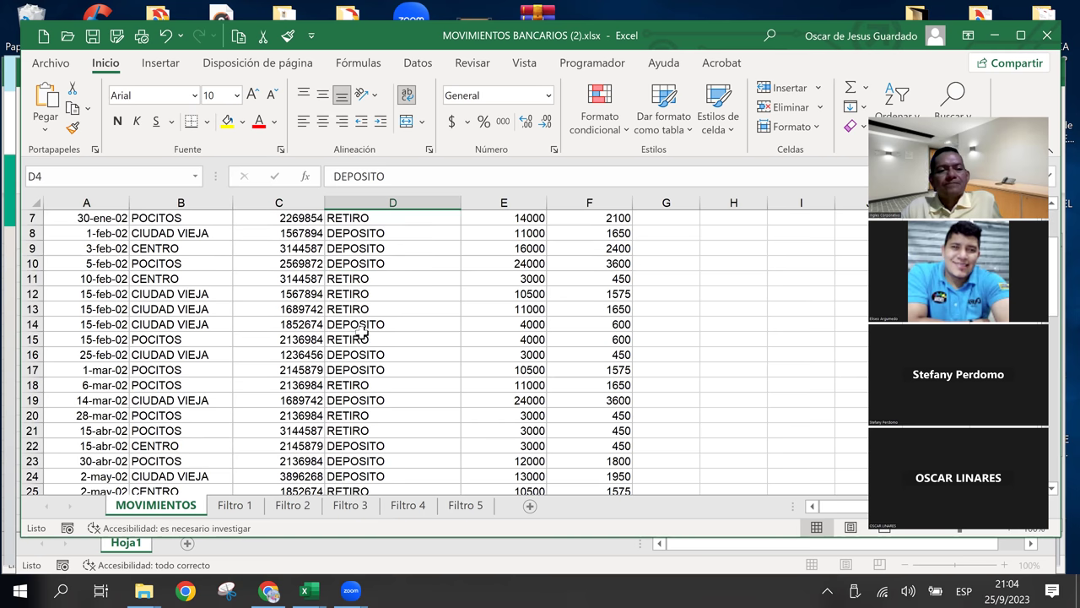
pyautogui.scroll(2, 360, 333)
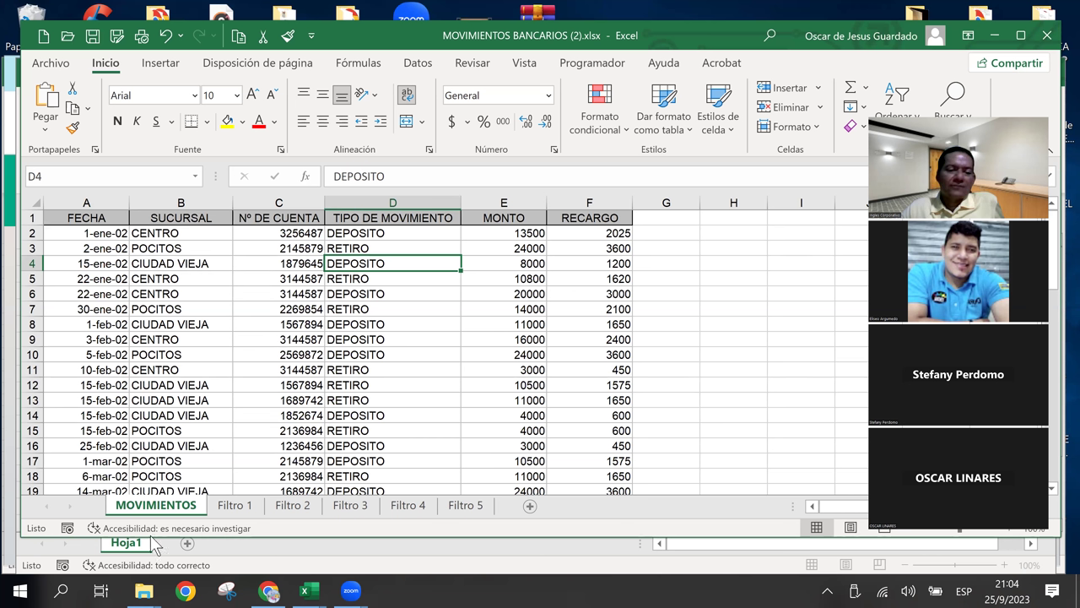
# Copy the MOVIMIENTOS sheet and rename the copy to Filtro.
pyautogui.moveTo(155, 505); pyautogui.dragTo(236, 510)
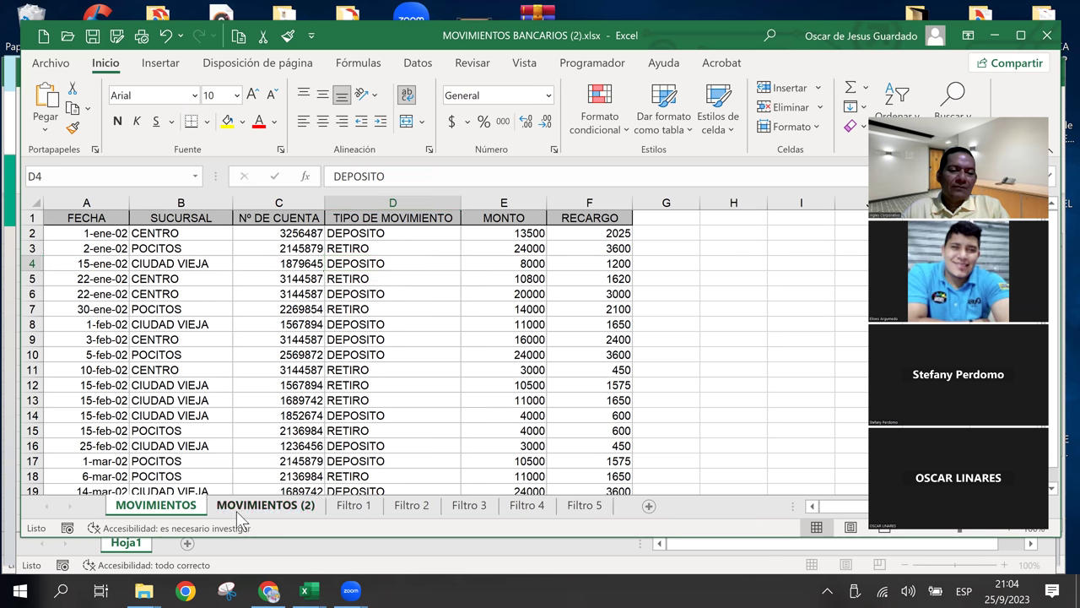
pyautogui.doubleClick(269, 504)
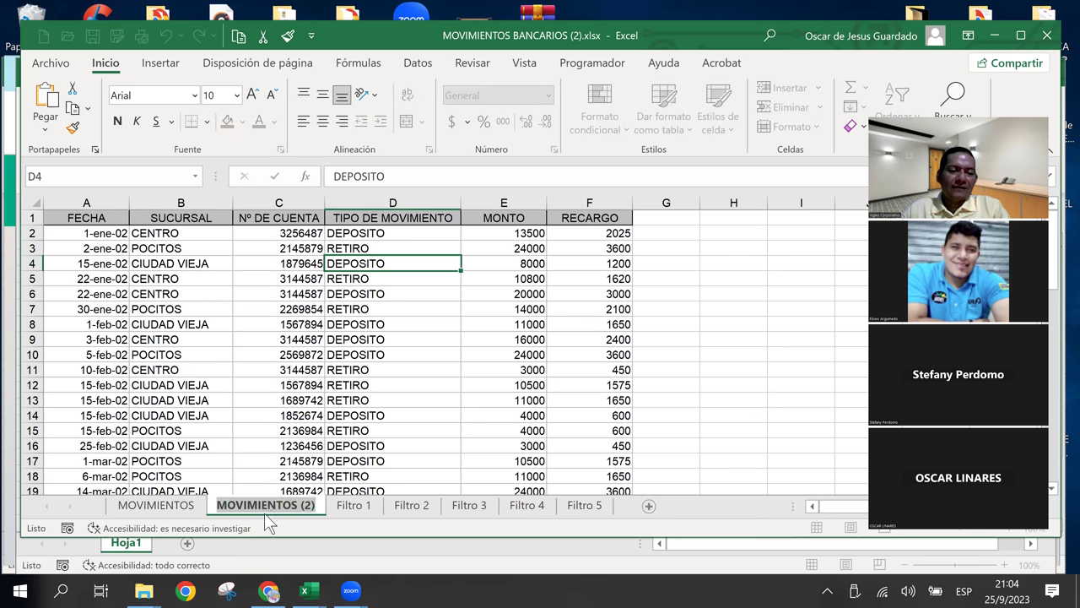
pyautogui.write('Filtro')
pyautogui.press('Return')
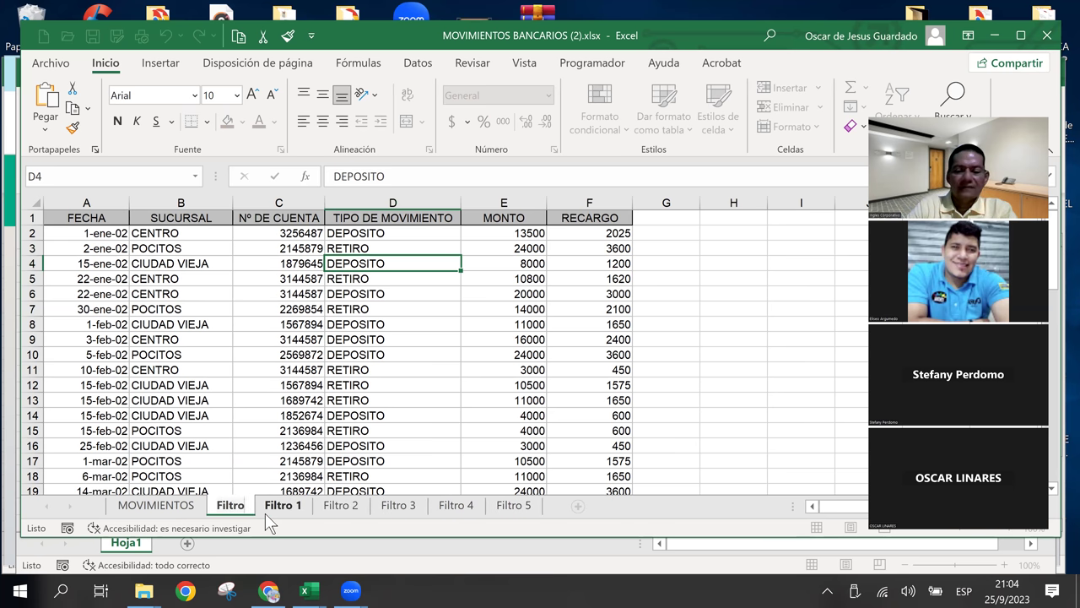
pyautogui.press('Return')
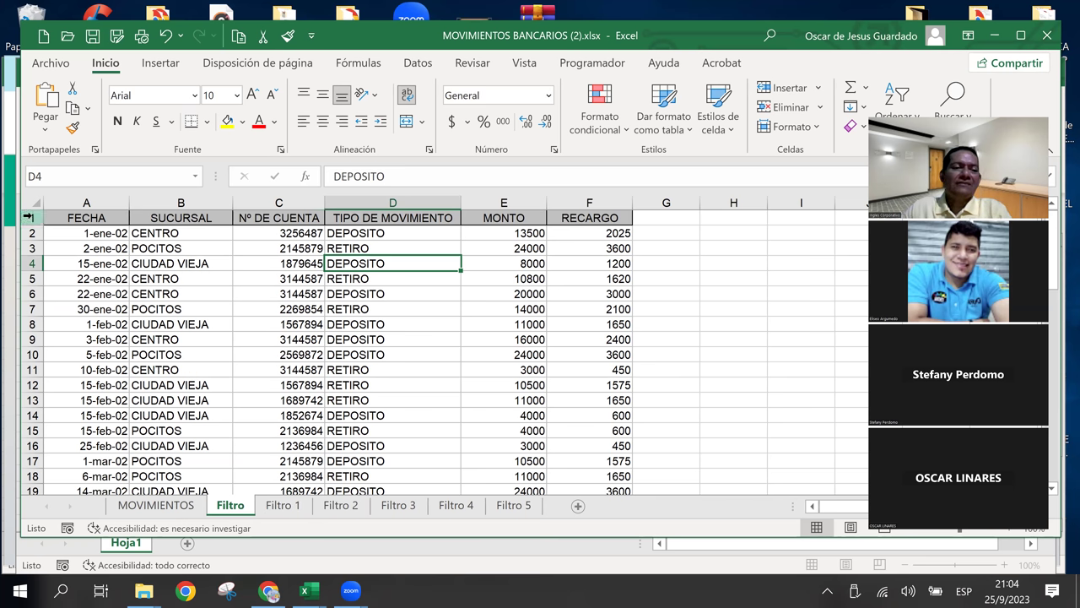
# Insert a blank, taller row 1 above the FECHA–RECARGO headers and select A1:F1 for a title.
pyautogui.rightClick(33, 217)
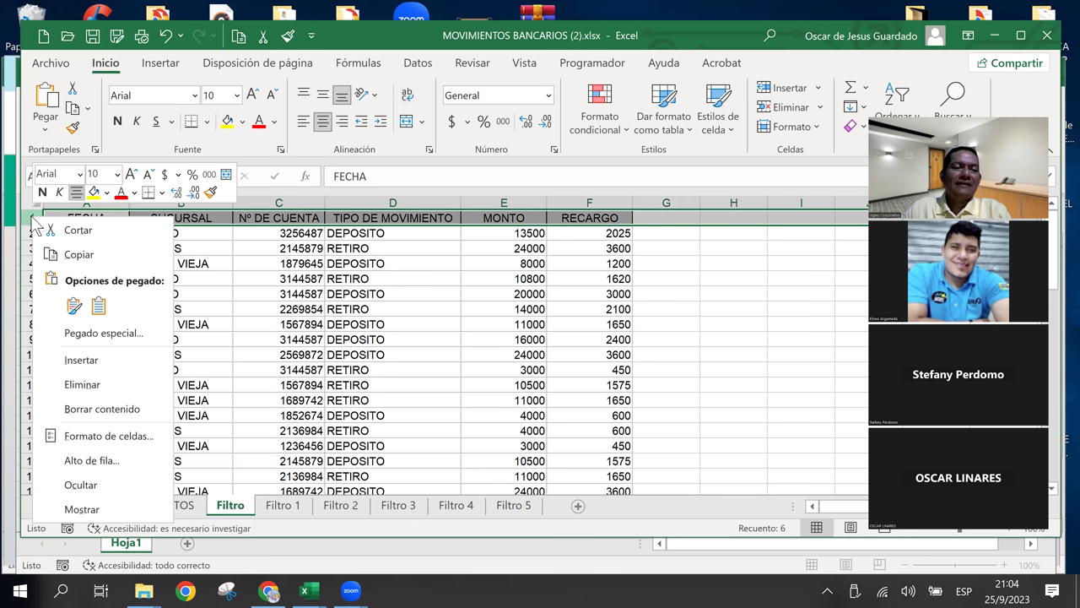
pyautogui.click(87, 360)
pyautogui.click(445, 307)
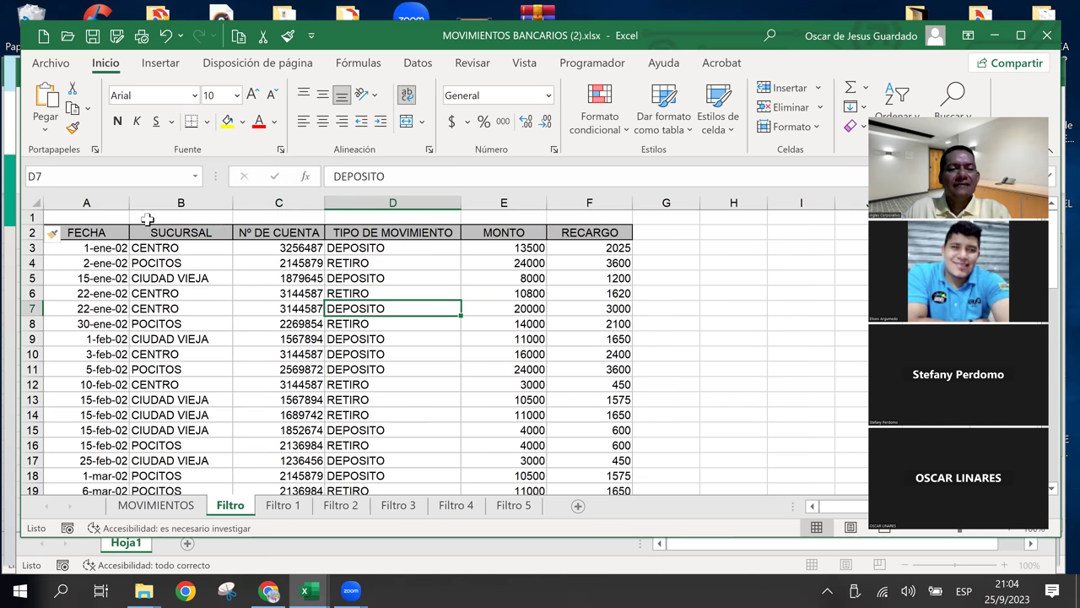
pyautogui.click(189, 218)
pyautogui.click(436, 375)
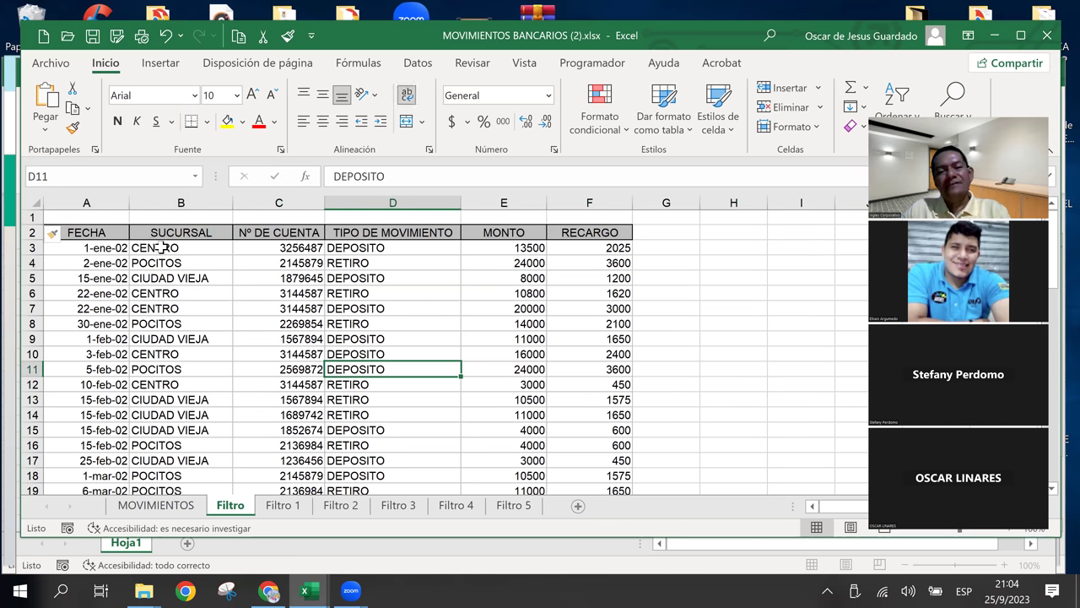
pyautogui.moveTo(35, 221); pyautogui.dragTo(35, 242)
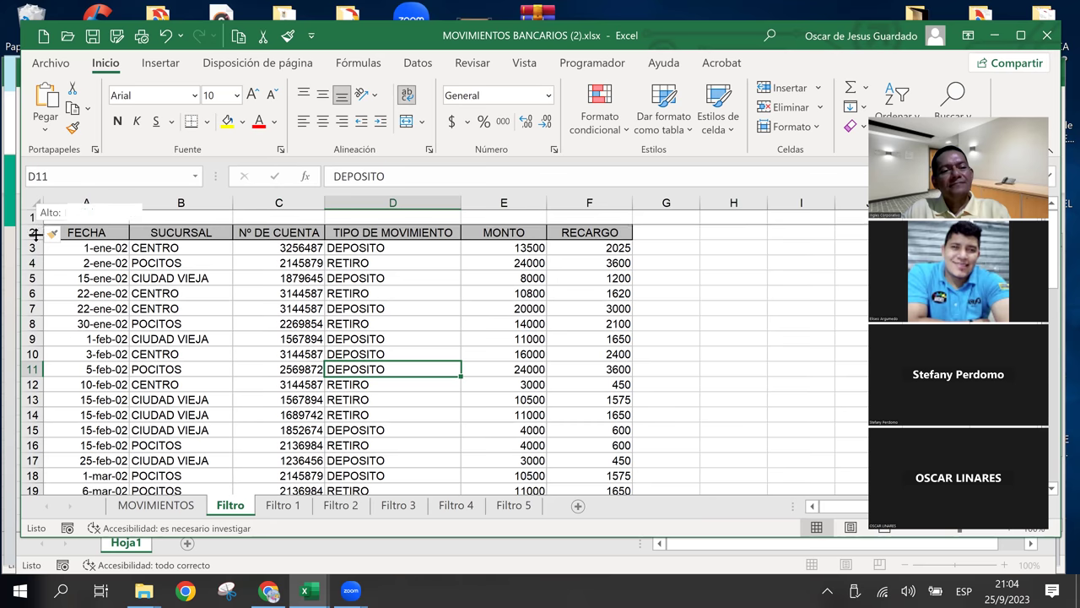
pyautogui.moveTo(82, 213); pyautogui.dragTo(651, 224)
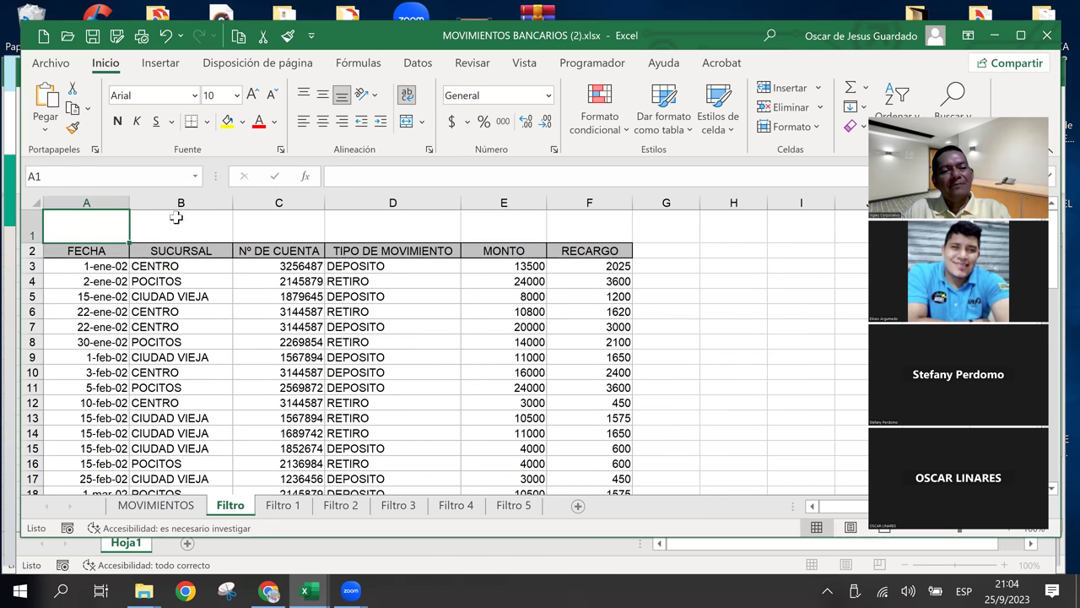
pyautogui.click(585, 379)
pyautogui.click(557, 226)
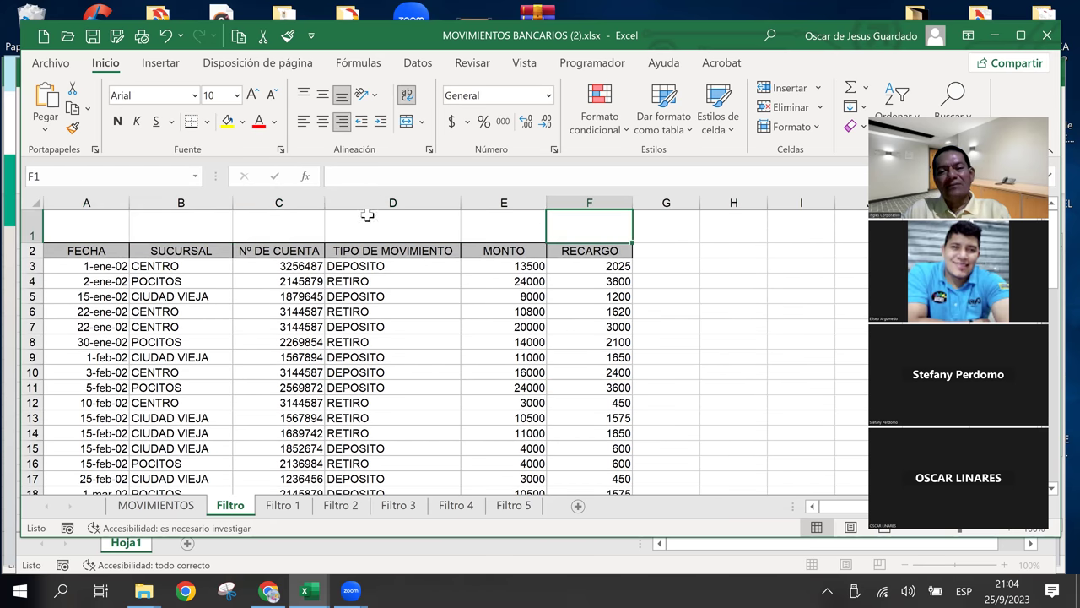
pyautogui.moveTo(106, 217); pyautogui.dragTo(606, 237)
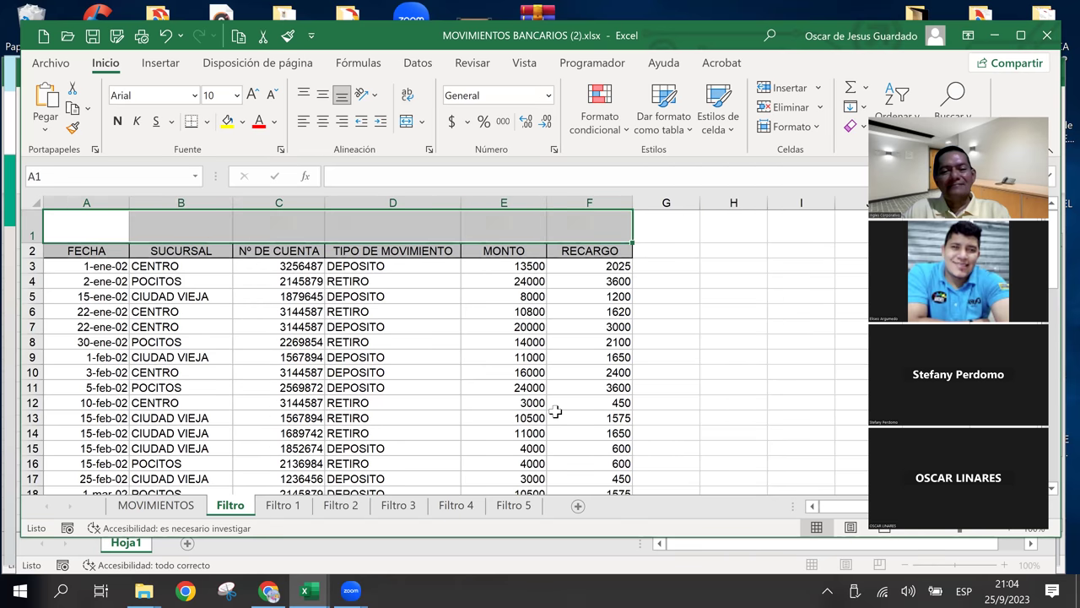
pyautogui.click(371, 297)
# Click cells on Filtro and add the MOVIMIENTOS sheet to the selection.
pyautogui.click(319, 388)
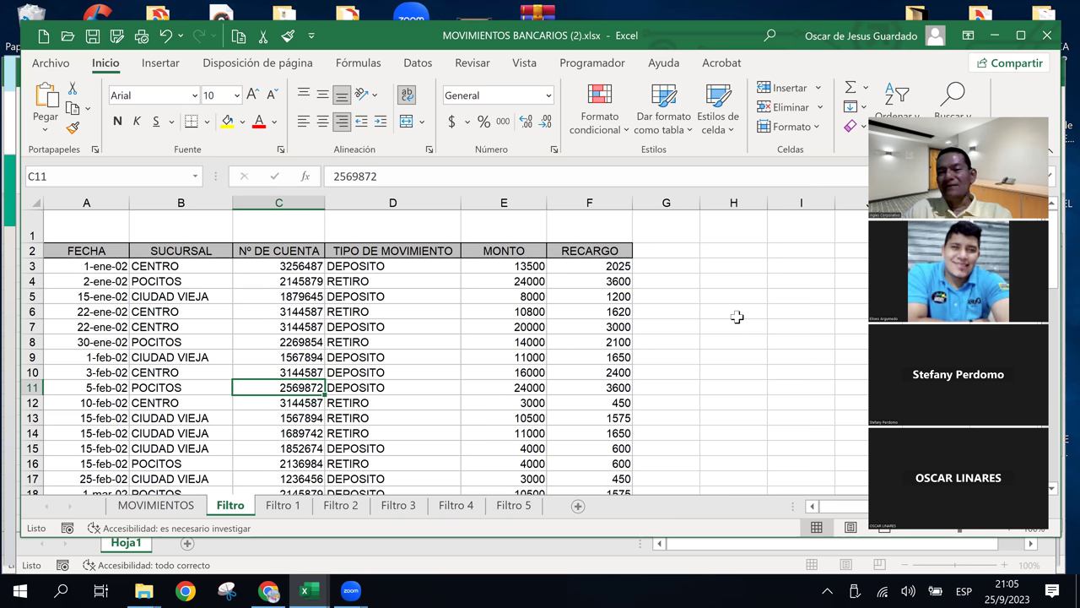
pyautogui.click(393, 282)
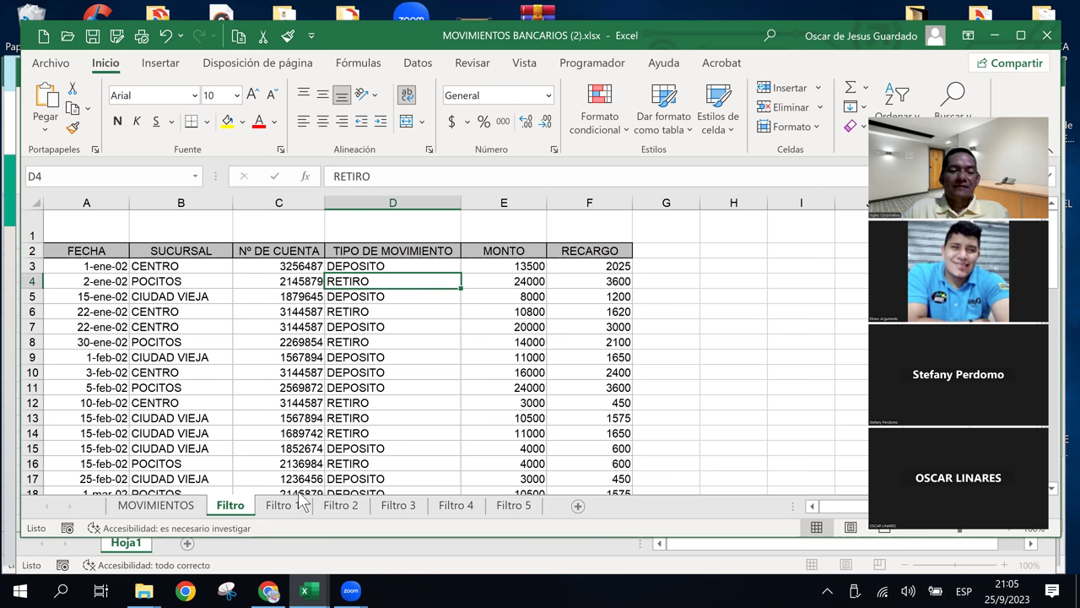
pyautogui.click(294, 390)
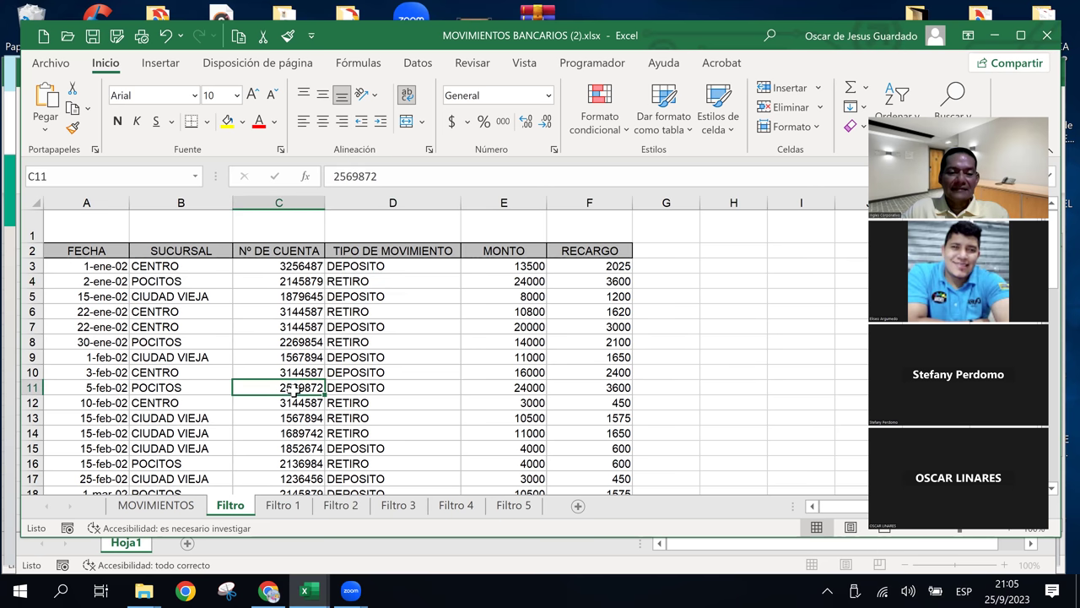
pyautogui.click(172, 372)
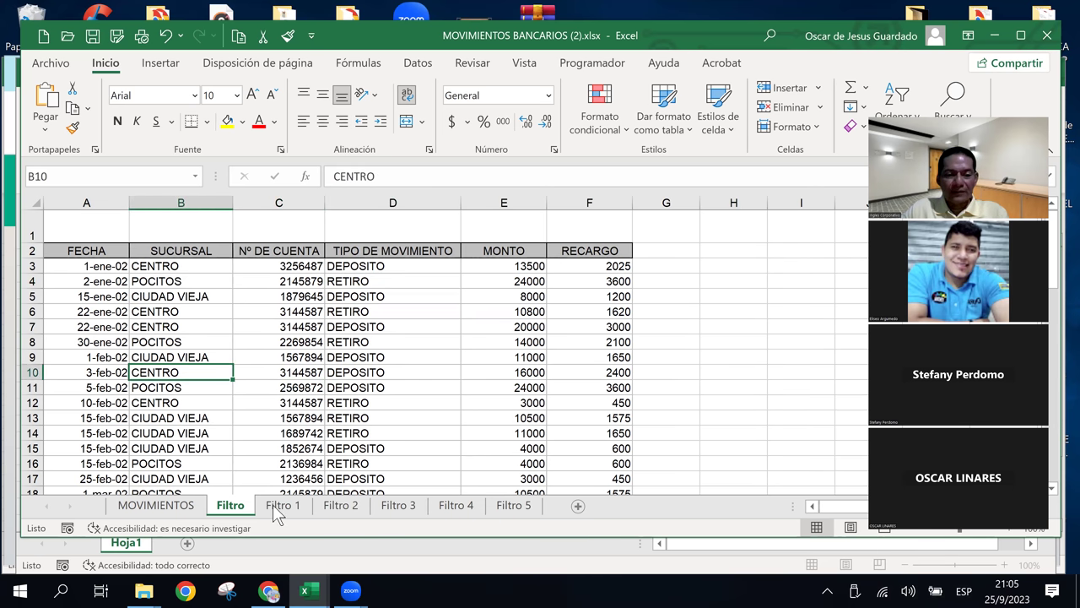
pyautogui.keyDown('ctrl'); pyautogui.click(180, 509); pyautogui.keyUp('ctrl')
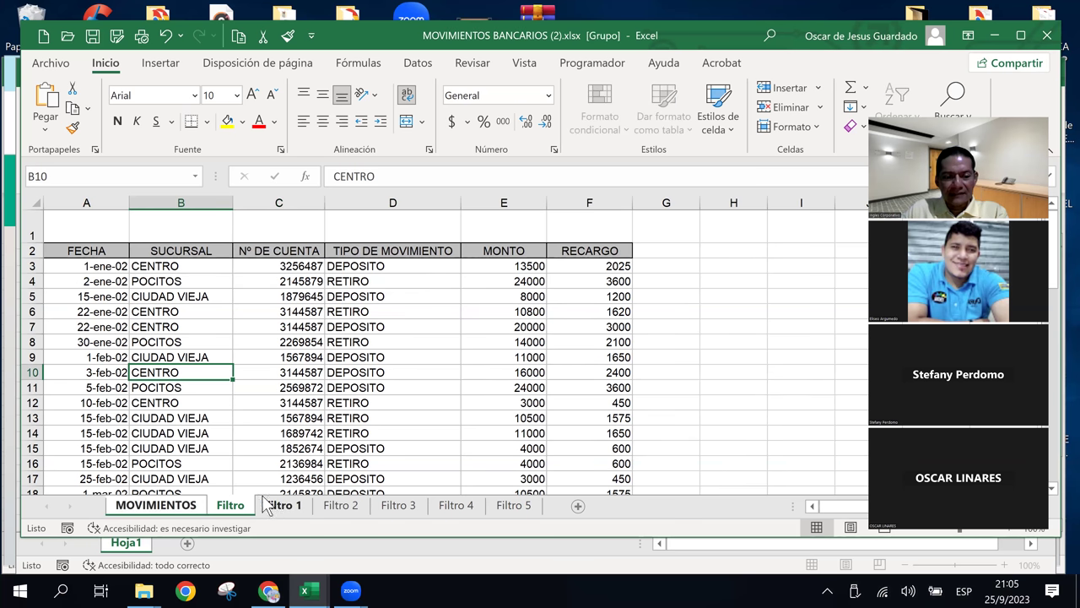
pyautogui.click(290, 434)
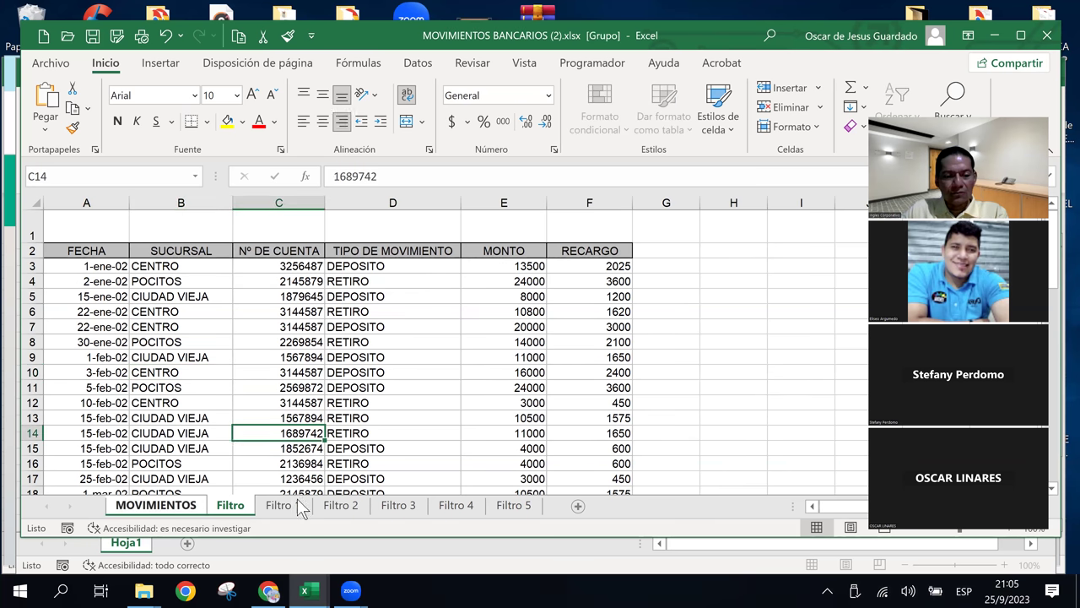
# Ungroup the sheets and duplicate MOVIMIENTOS, creating a MOVIMIENTOS (2) sheet.
pyautogui.click(297, 504)
pyautogui.click(193, 509)
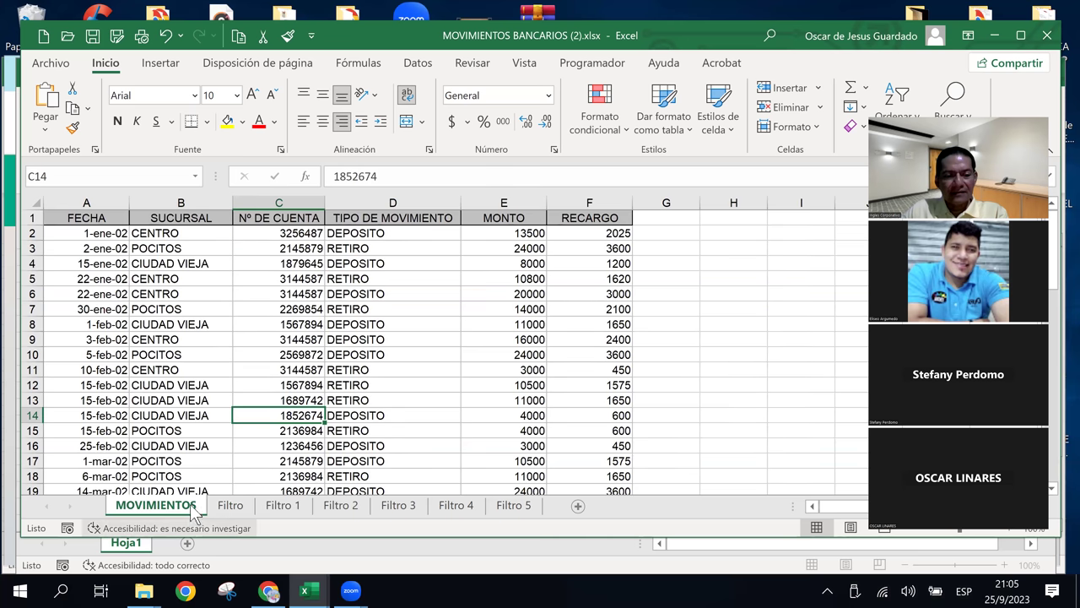
pyautogui.moveTo(192, 508)
pyautogui.mouseDown()
pyautogui.moveTo(269, 492)
pyautogui.moveTo(252, 510)
pyautogui.mouseUp()
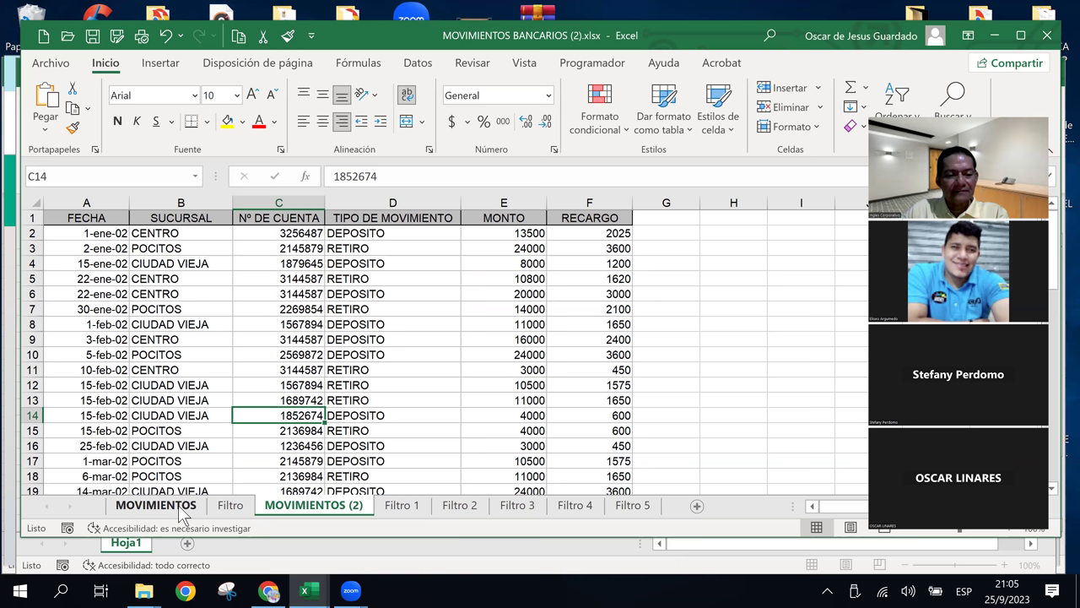
# Return to MOVIMIENTOS, then delete the extra MOVIMIENTOS (3) copy.
pyautogui.keyDown('ctrl'); pyautogui.click(181, 509); pyautogui.keyUp('ctrl')
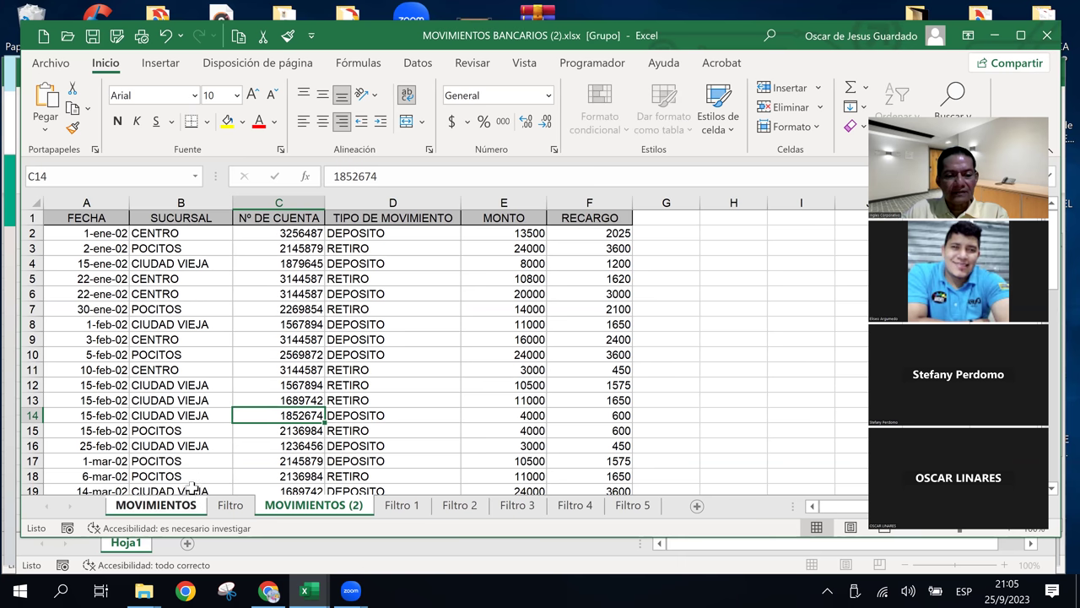
pyautogui.click(237, 490)
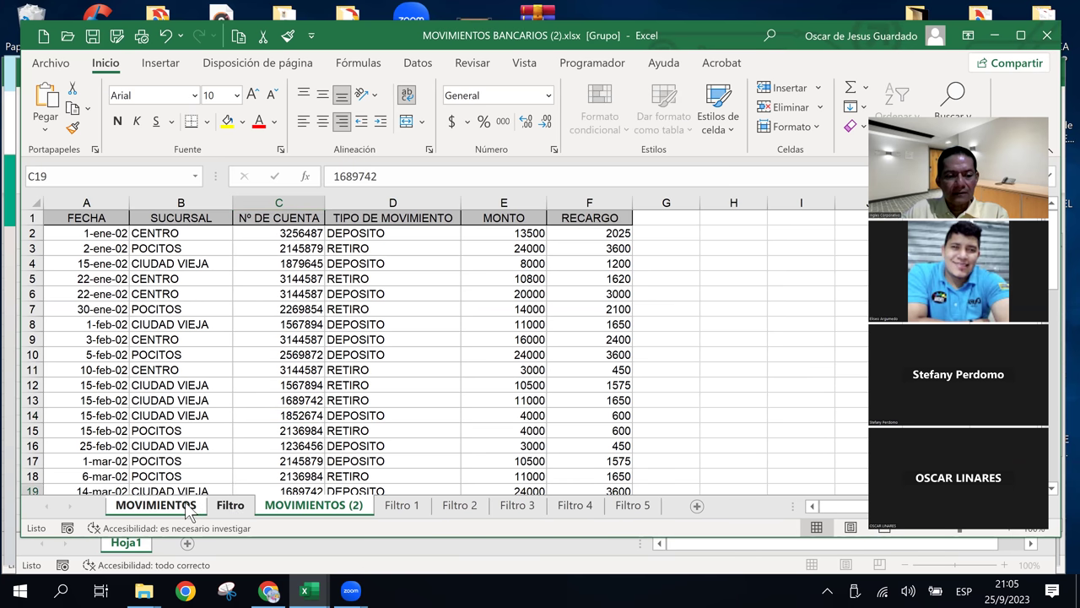
pyautogui.click(233, 506)
pyautogui.click(168, 509)
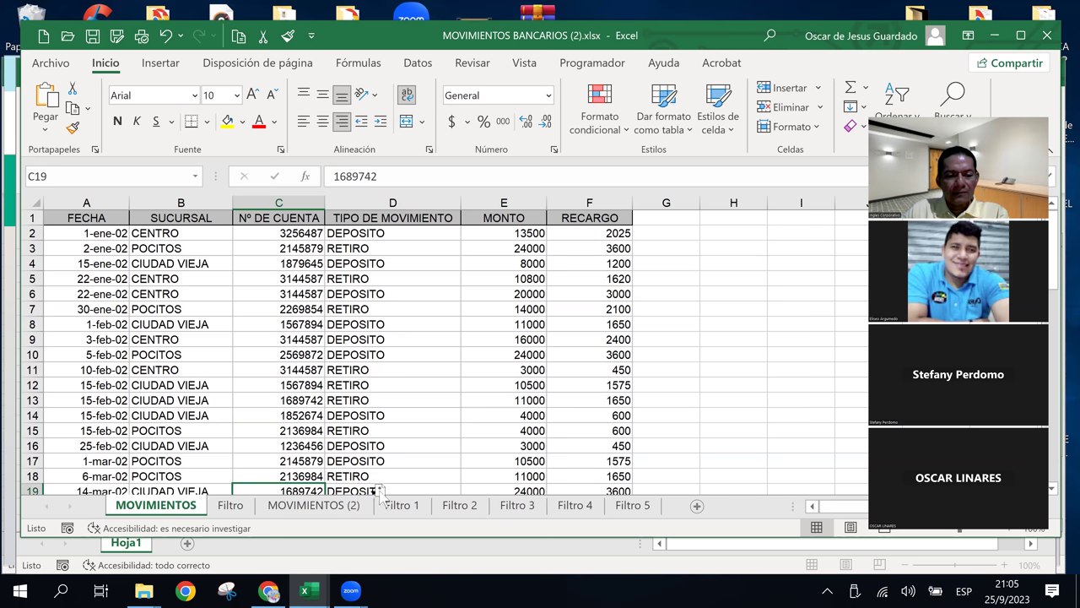
pyautogui.moveTo(381, 490); pyautogui.dragTo(422, 554)
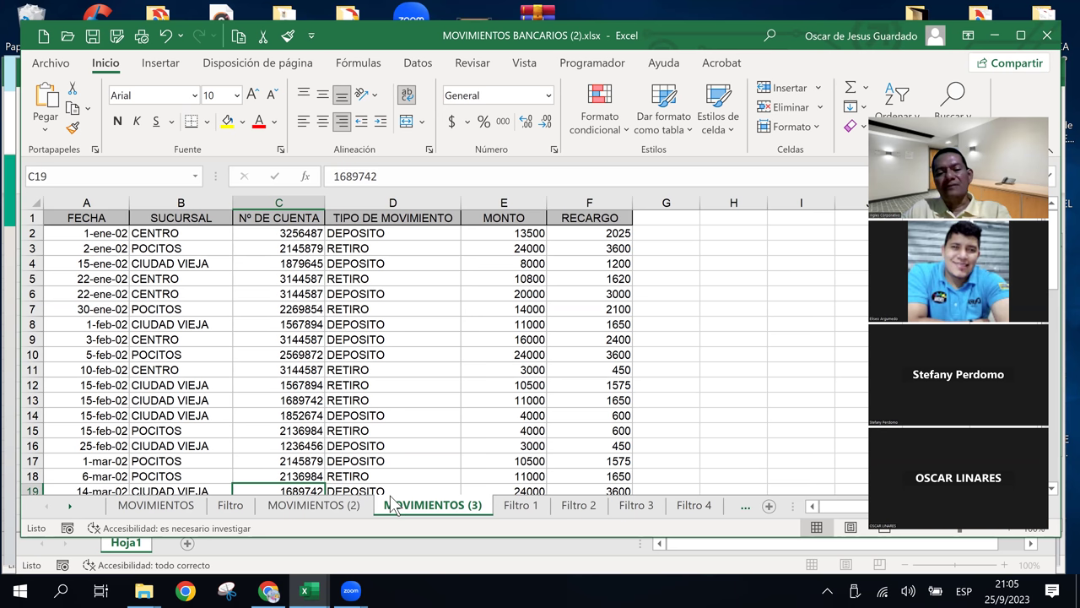
pyautogui.rightClick(444, 506)
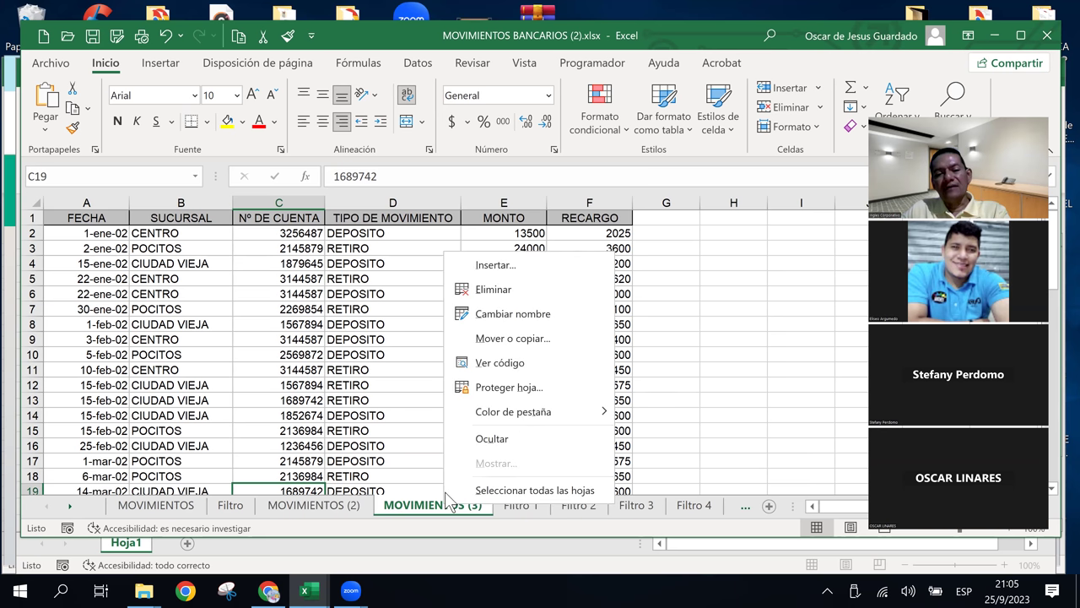
pyautogui.click(494, 286)
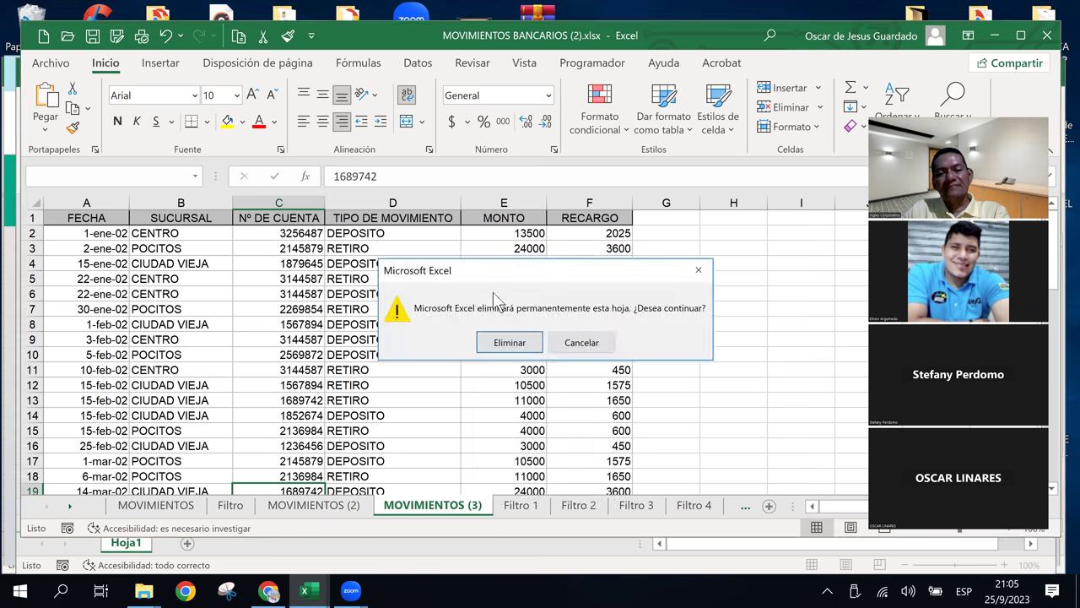
pyautogui.click(512, 342)
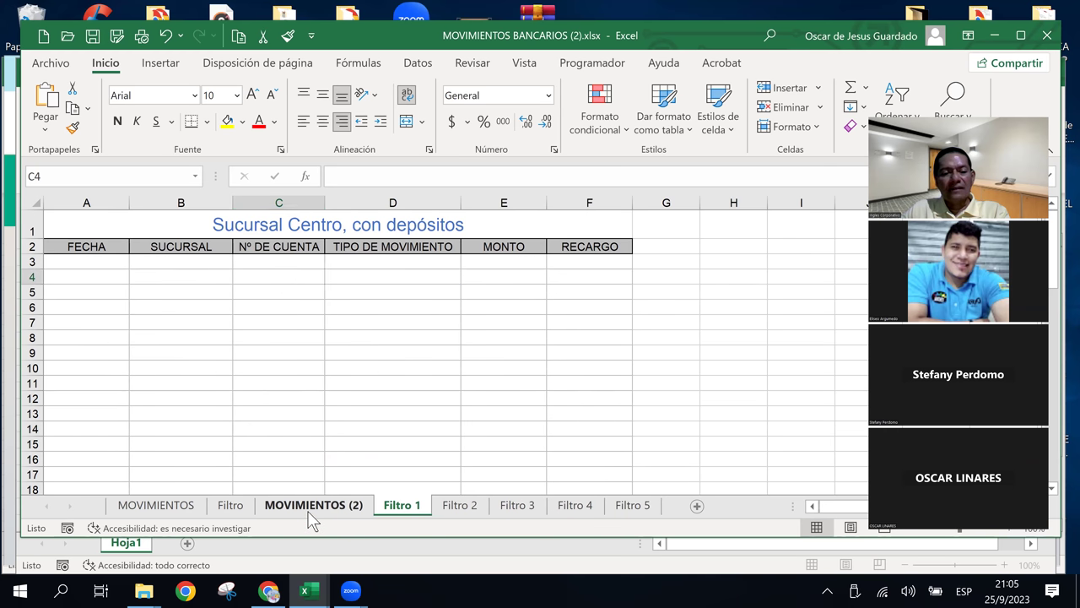
# Delete the MOVIMIENTOS (2) copy and display the Filtro sheet.
pyautogui.click(310, 506)
pyautogui.rightClick(311, 506)
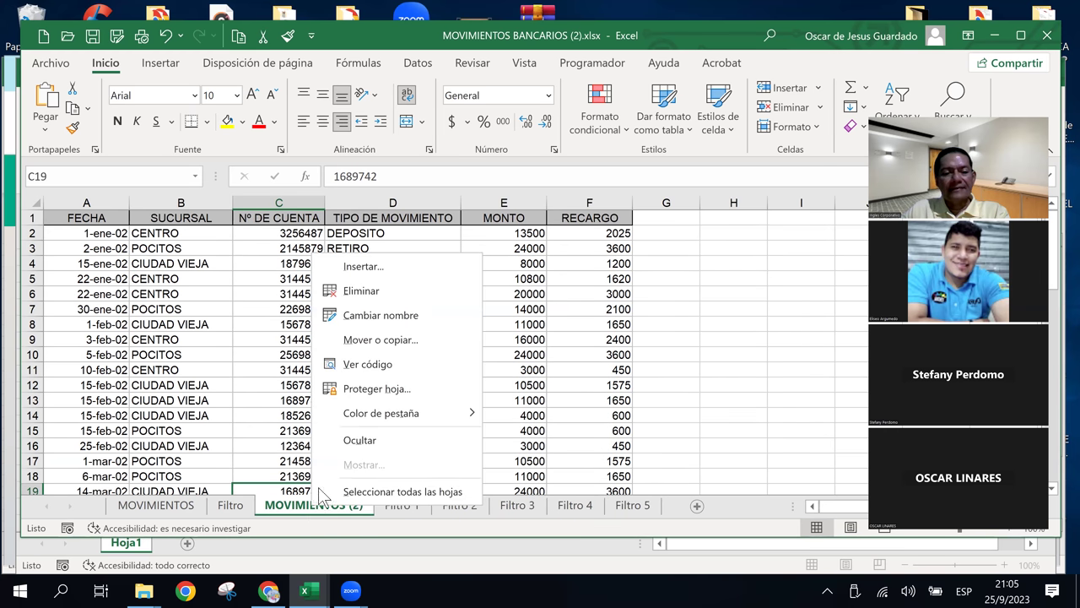
pyautogui.click(363, 290)
pyautogui.click(509, 342)
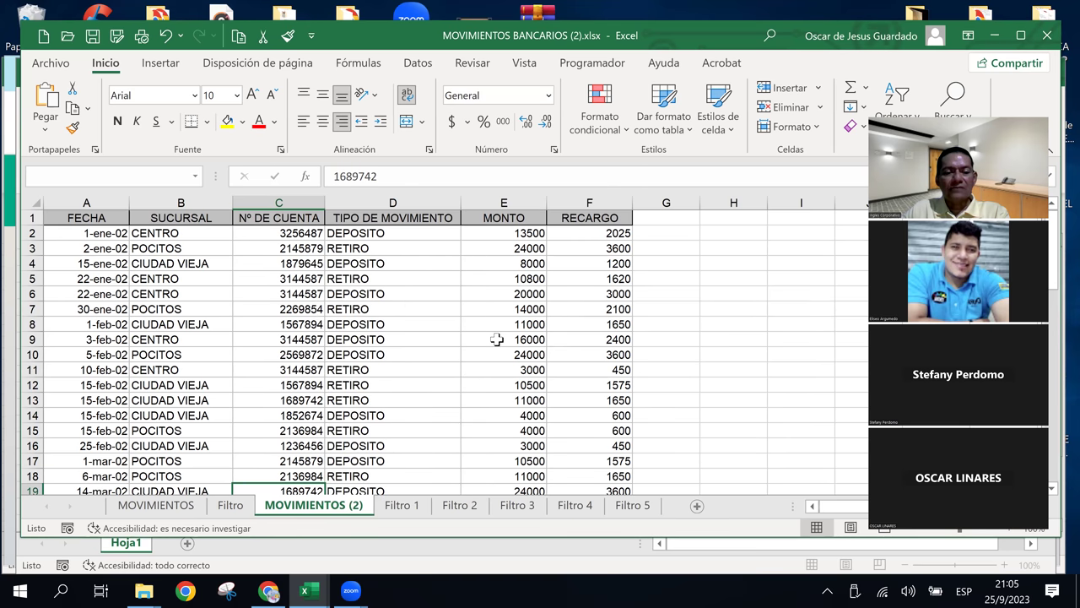
pyautogui.click(270, 383)
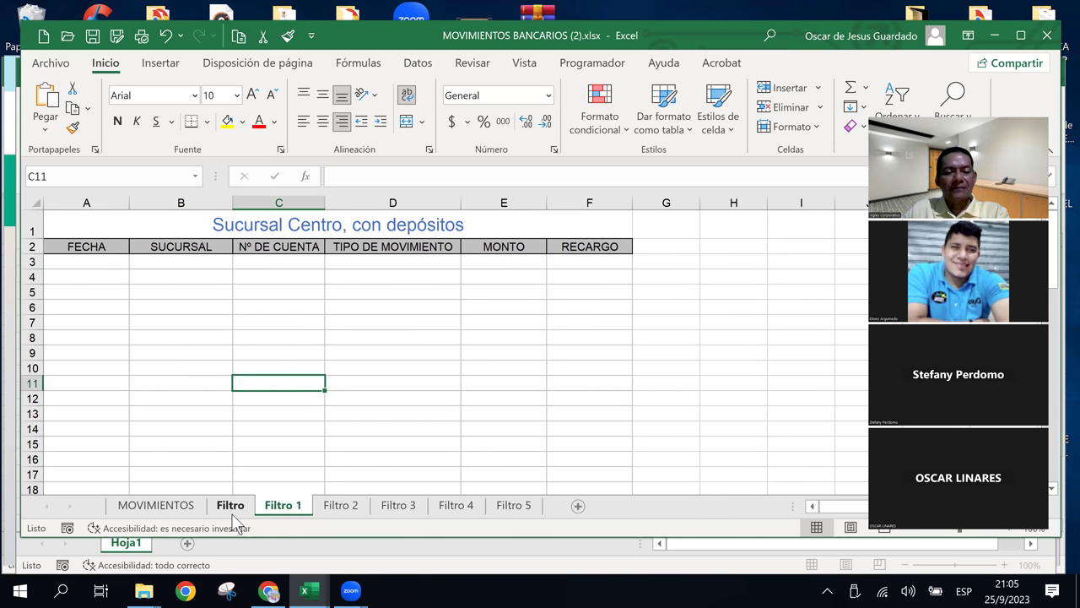
pyautogui.click(225, 504)
pyautogui.click(162, 329)
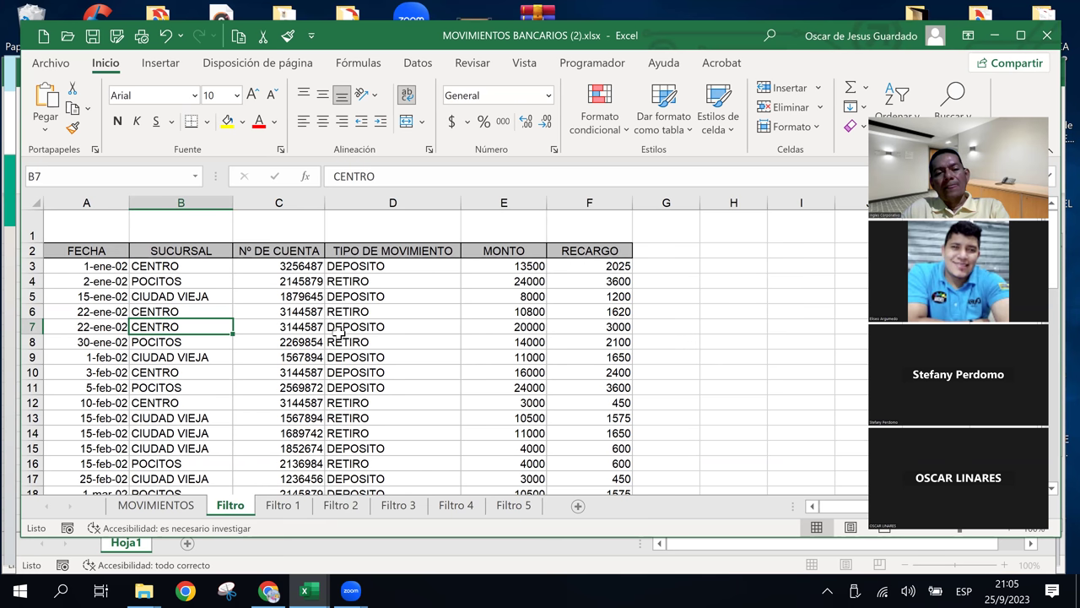
# Check the DEPOSITO and RETIRO movement types in column D of Filtro.
pyautogui.click(338, 335)
pyautogui.click(376, 278)
pyautogui.click(370, 356)
pyautogui.click(363, 402)
pyautogui.click(351, 327)
pyautogui.click(355, 282)
pyautogui.click(355, 269)
pyautogui.click(356, 344)
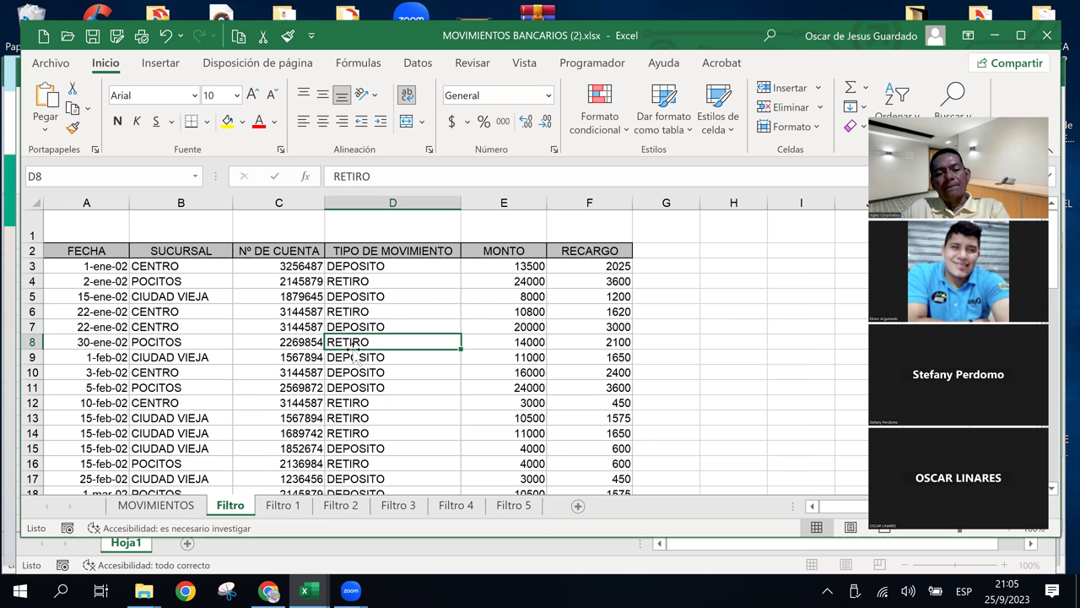
# Inspect Filtro 1's 'Sucursal Centro, con depósitos' title and empty table, then close the workbook.
pyautogui.click(285, 505)
pyautogui.click(340, 347)
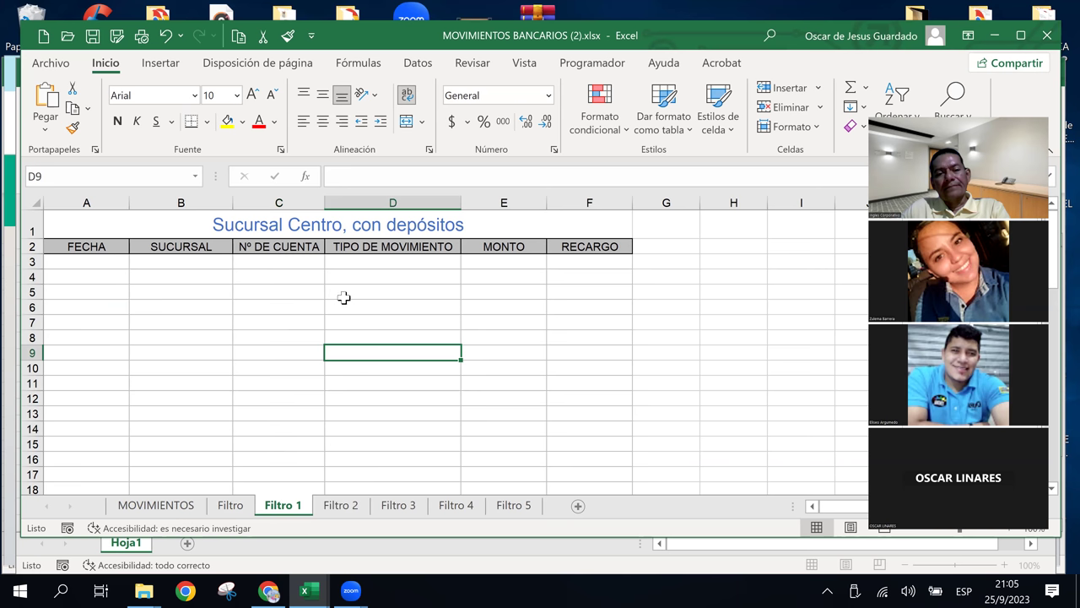
pyautogui.click(320, 234)
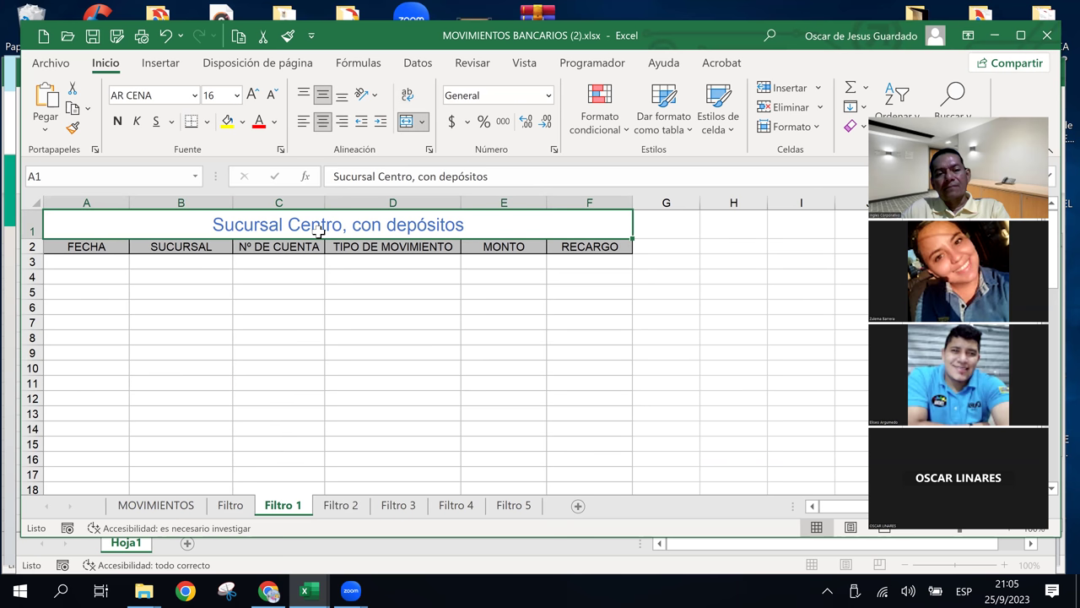
pyautogui.click(375, 395)
pyautogui.click(397, 292)
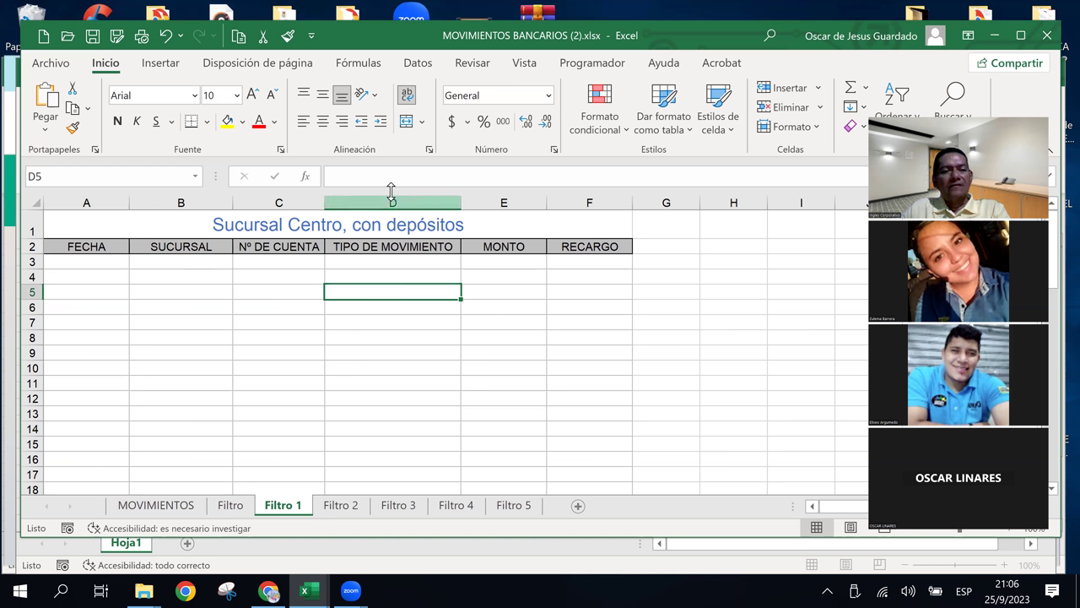
pyautogui.click(1046, 37)
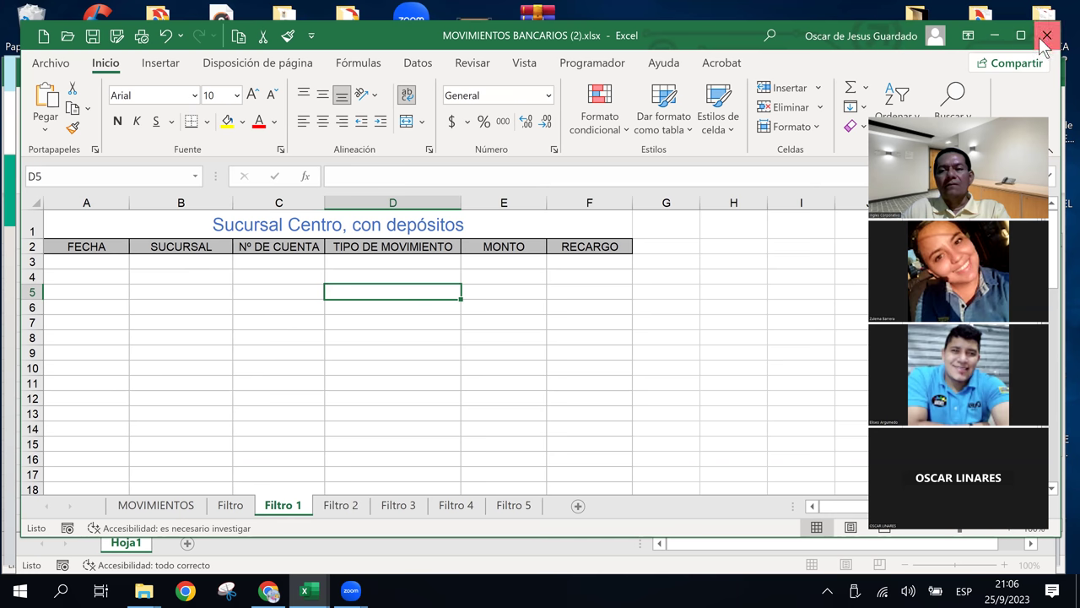
# Discard changes, try reopening MOVIMIENTOS BANCARIOS.xlsx from recent files, and dismiss the same-name error.
pyautogui.click(533, 336)
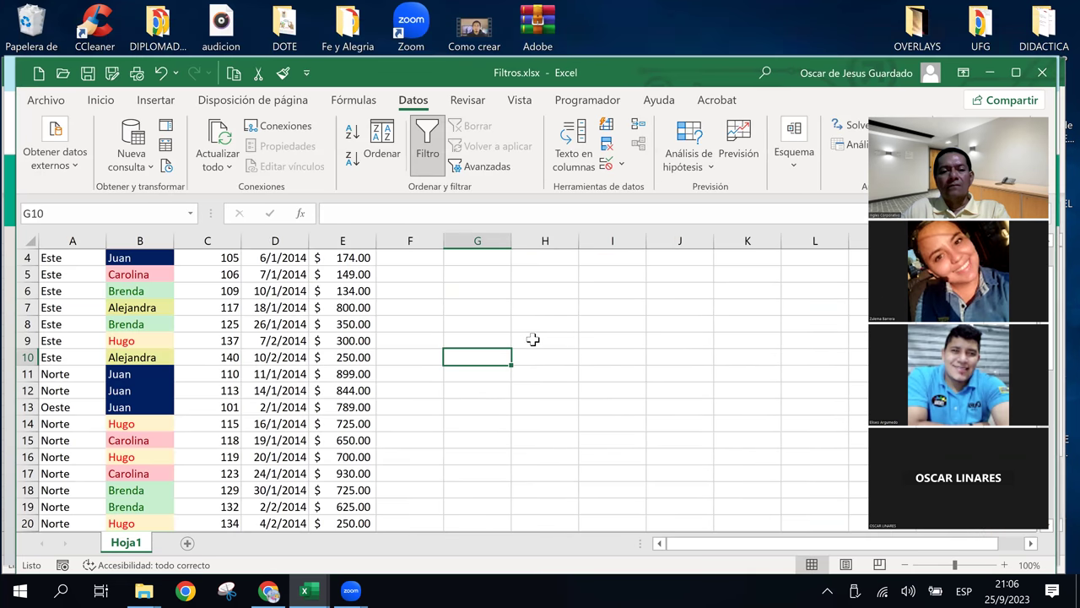
pyautogui.click(47, 102)
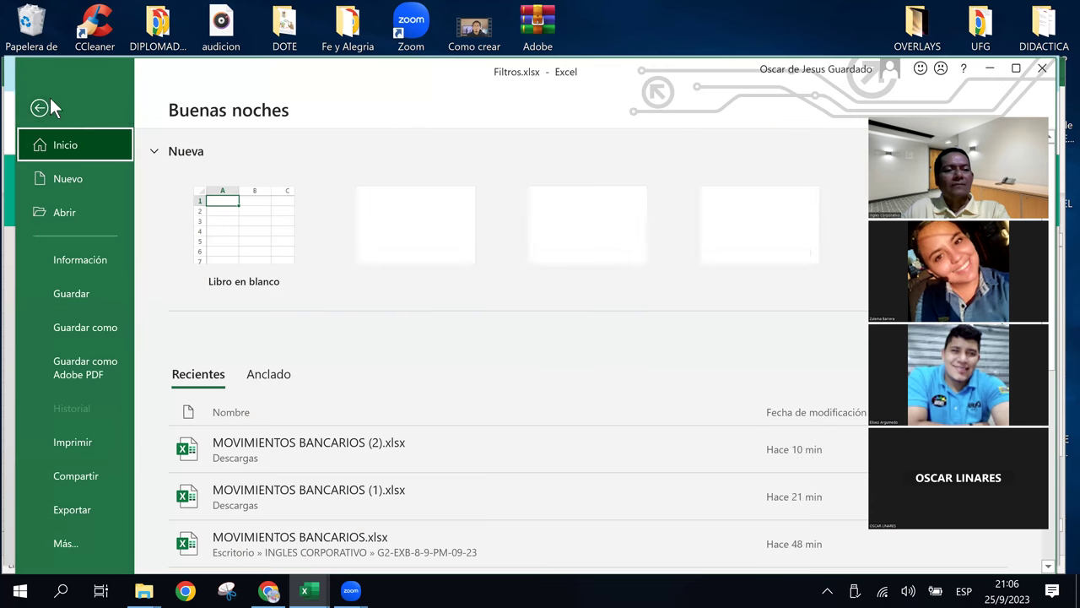
pyautogui.scroll(-1, 414, 460)
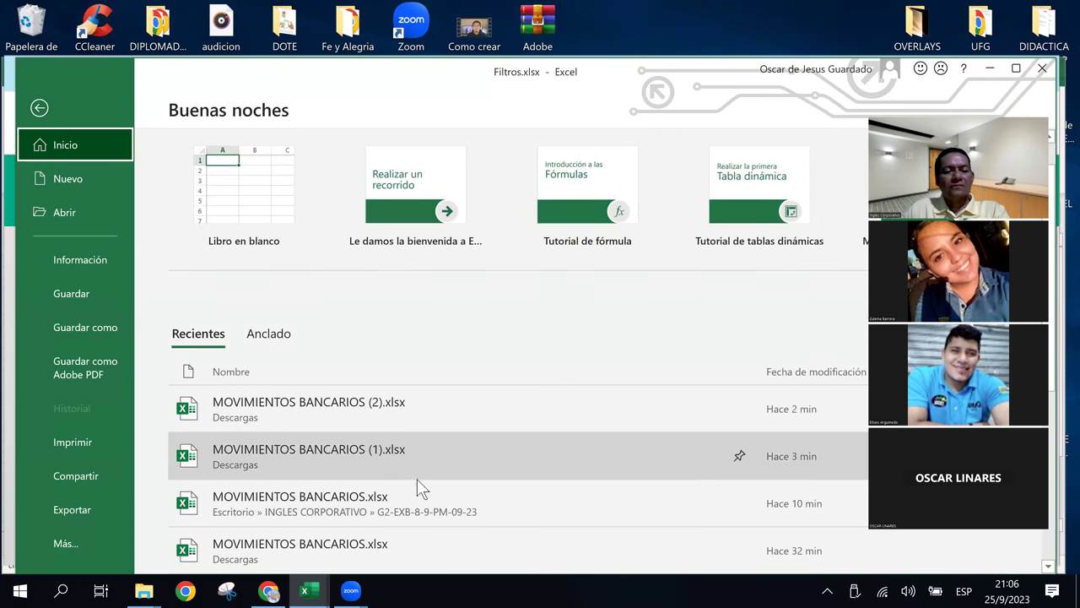
pyautogui.click(399, 538)
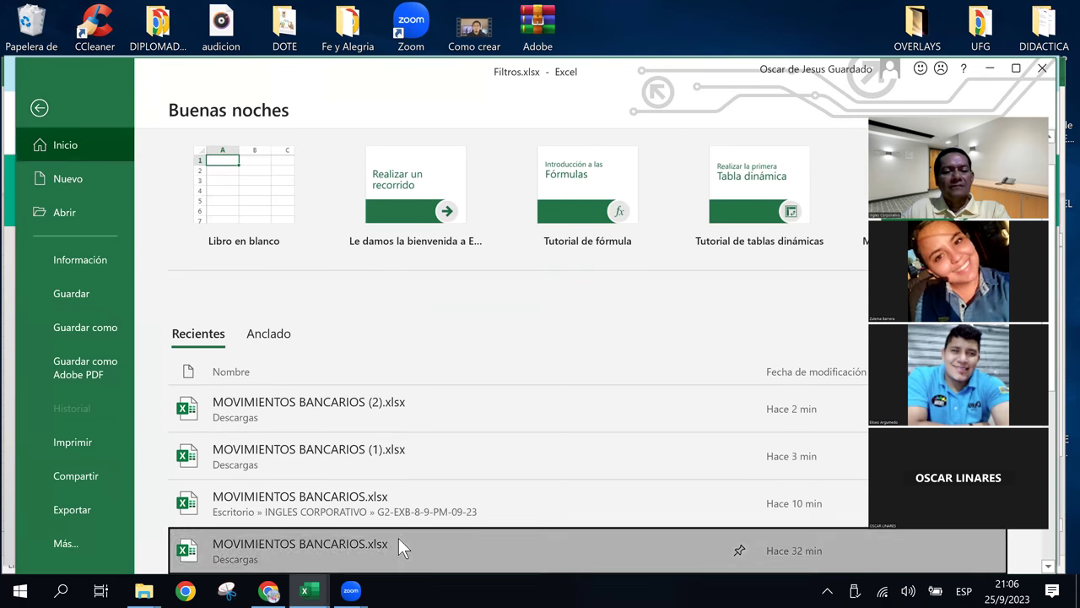
pyautogui.click(567, 343)
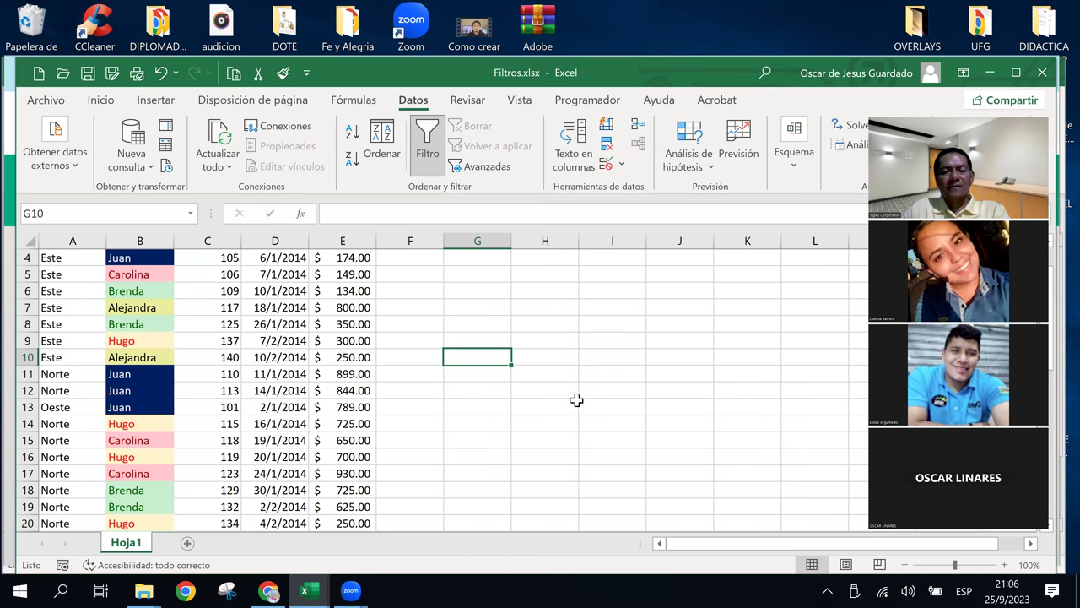
# Bring the EXCEL 2019 HTP folder window forward in File Explorer.
pyautogui.click(577, 402)
pyautogui.click(586, 398)
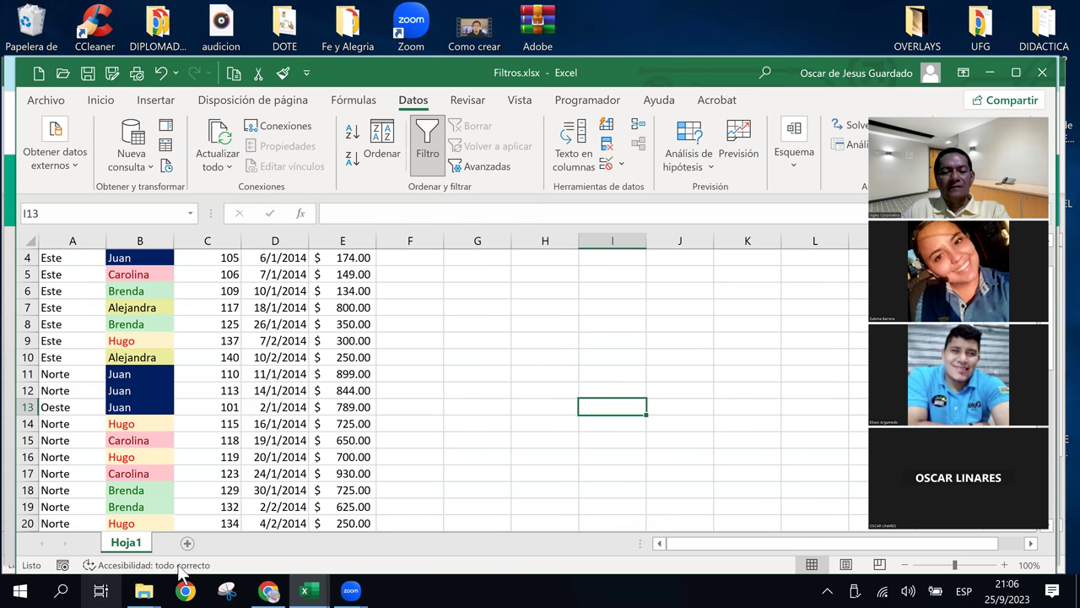
pyautogui.click(144, 591)
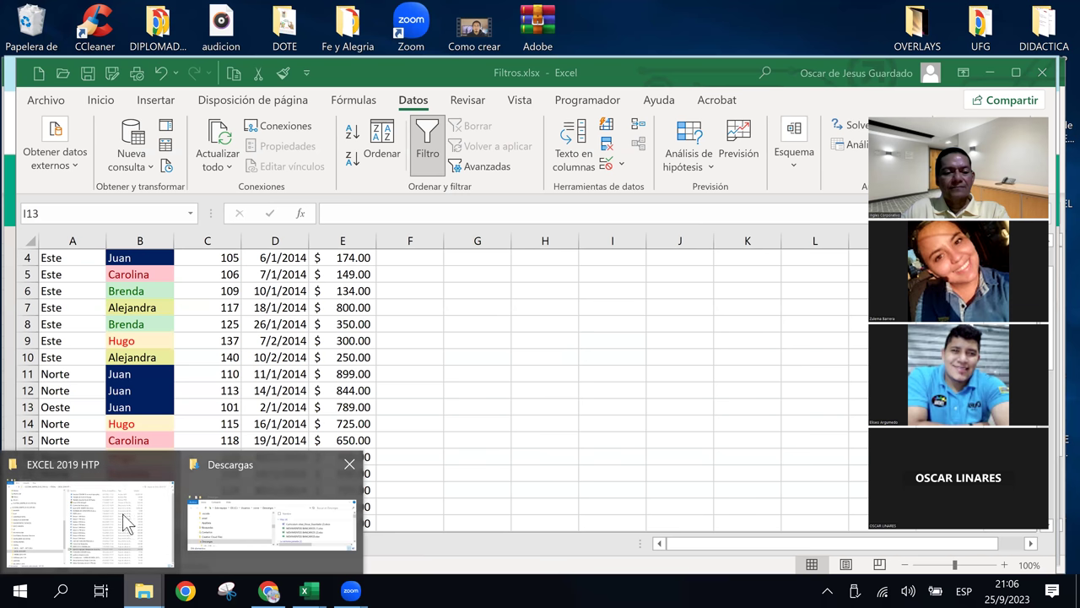
pyautogui.click(103, 516)
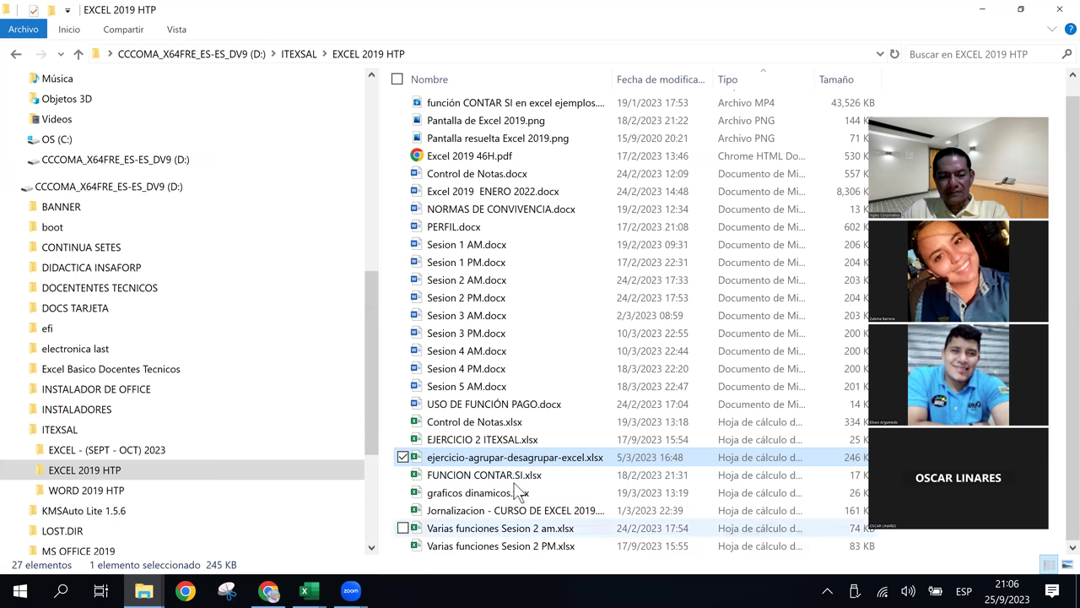
# Browse the current folder's file list, selecting FUNCION CONTAR.SI.xlsx along the way.
pyautogui.scroll(1, 504, 481)
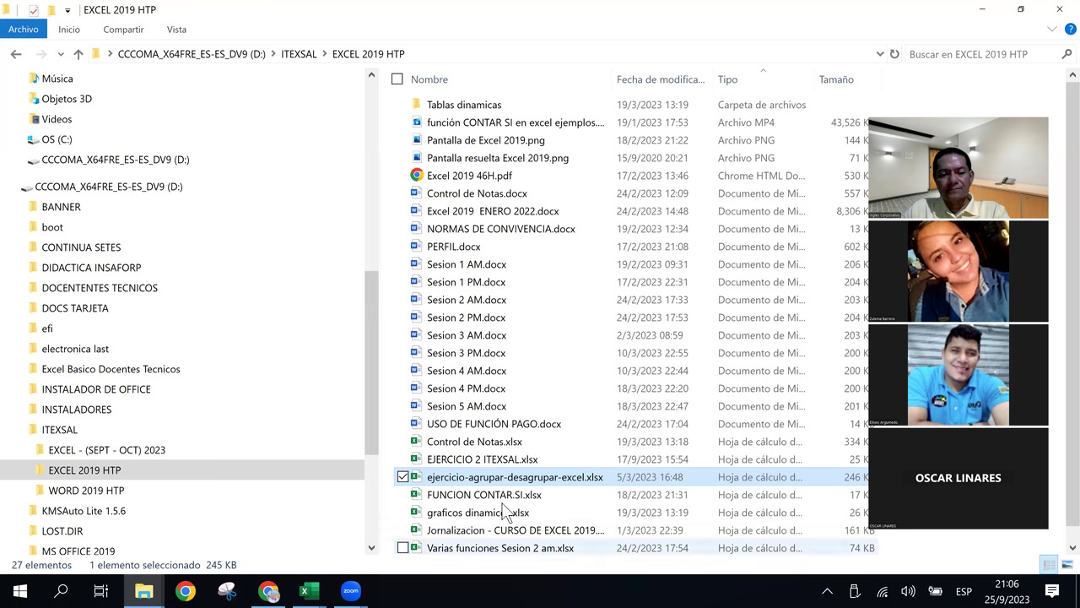
pyautogui.click(504, 499)
pyautogui.scroll(-1, 504, 512)
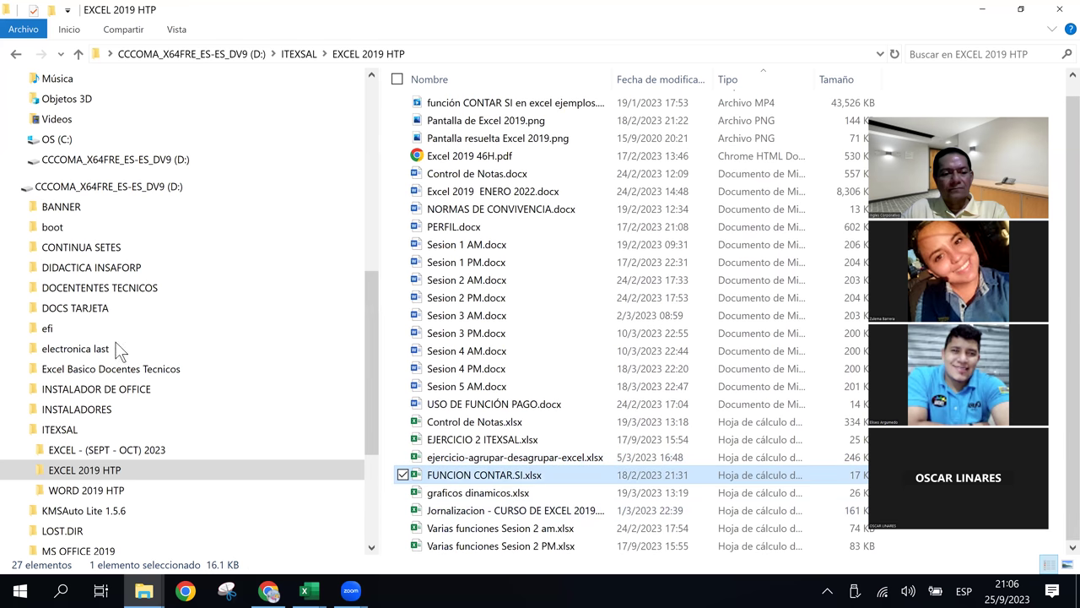
pyautogui.scroll(5, 121, 188)
pyautogui.scroll(1, 114, 219)
pyautogui.scroll(3, 110, 245)
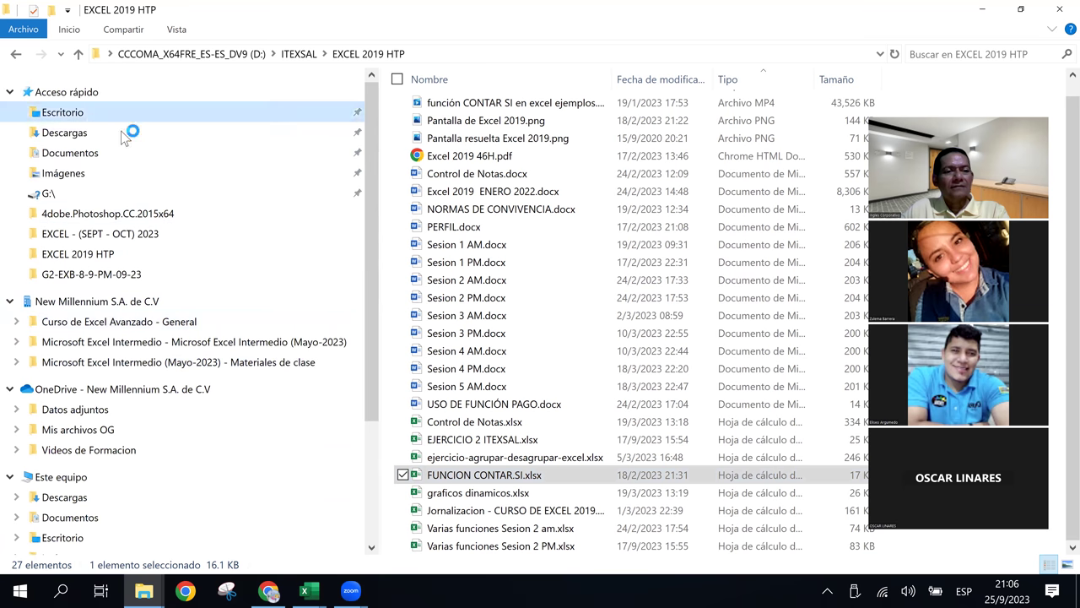
# Go to Escritorio › INGLES CORPORATIVO › G2-EXB-8-9-PM-09-23 and select MOVIMIENTOS BANCARIOS.xlsx.
pyautogui.click(62, 112)
pyautogui.click(504, 179)
pyautogui.write('i')
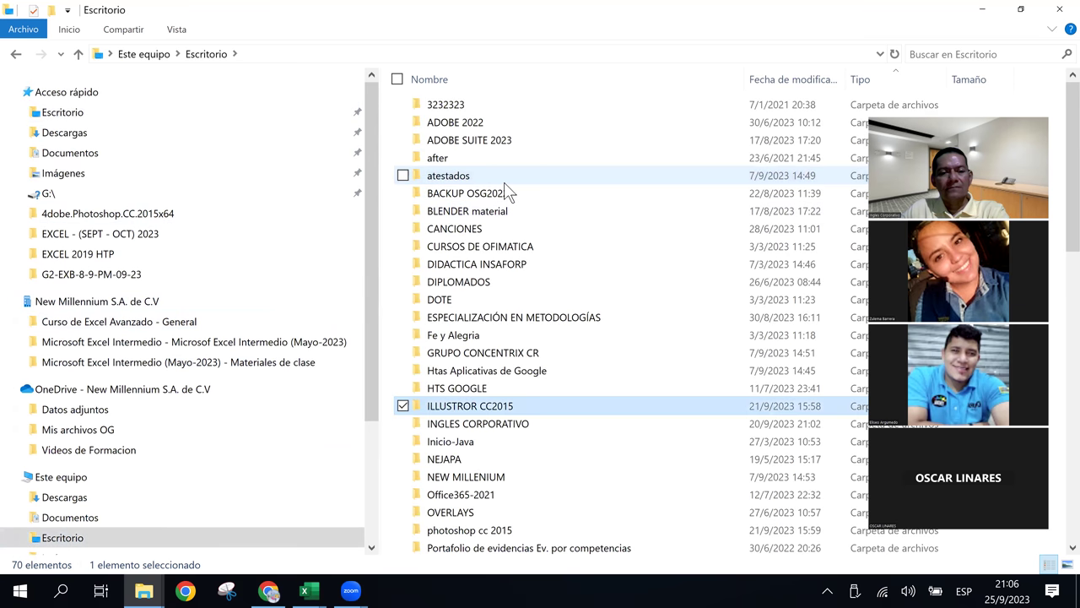
pyautogui.write('n')
pyautogui.doubleClick(462, 422)
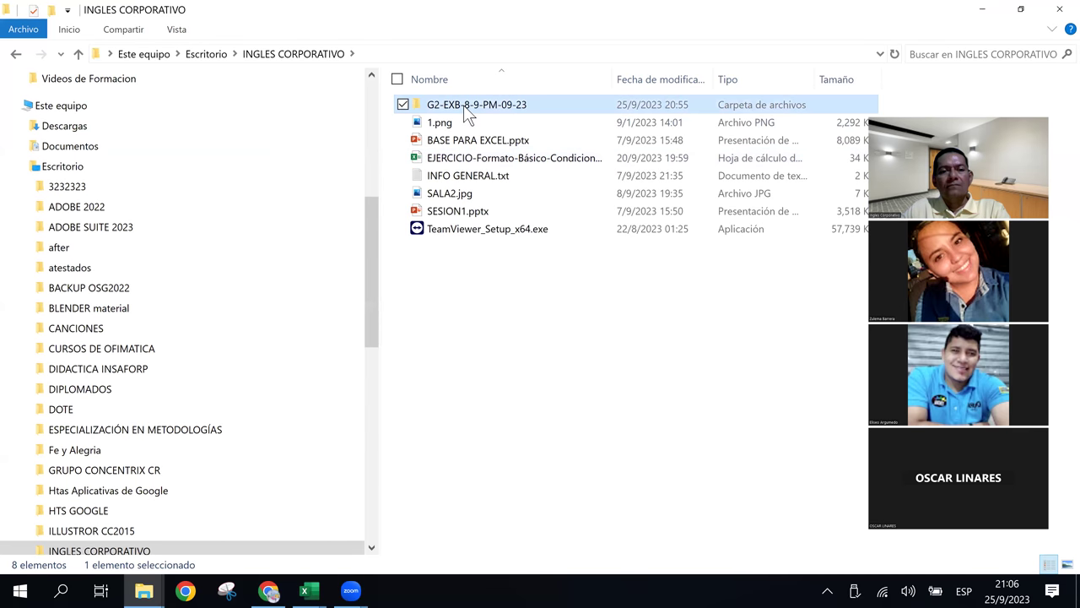
pyautogui.doubleClick(464, 107)
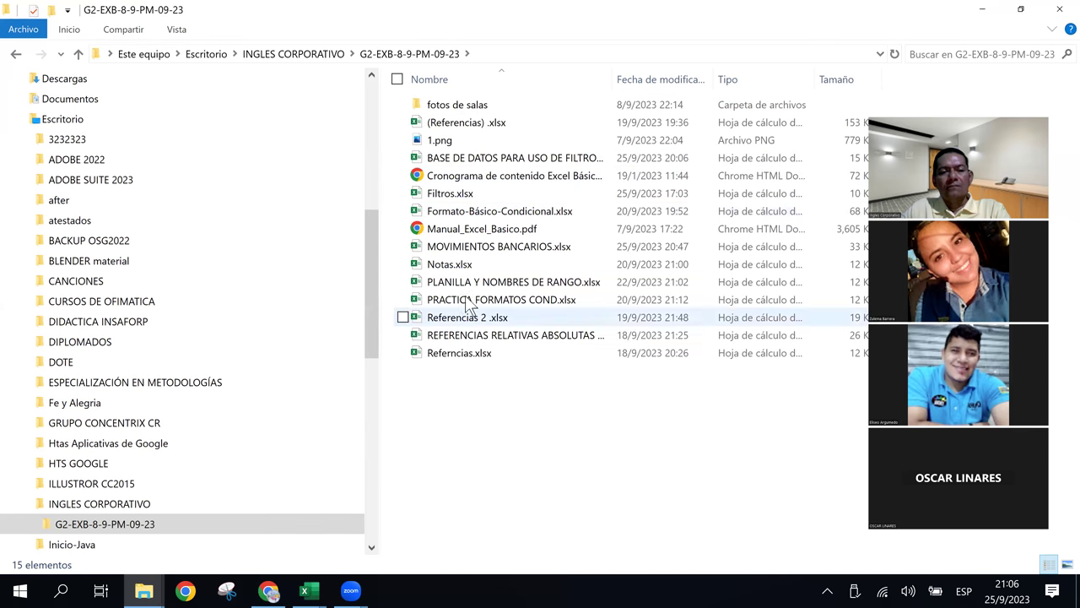
pyautogui.click(457, 249)
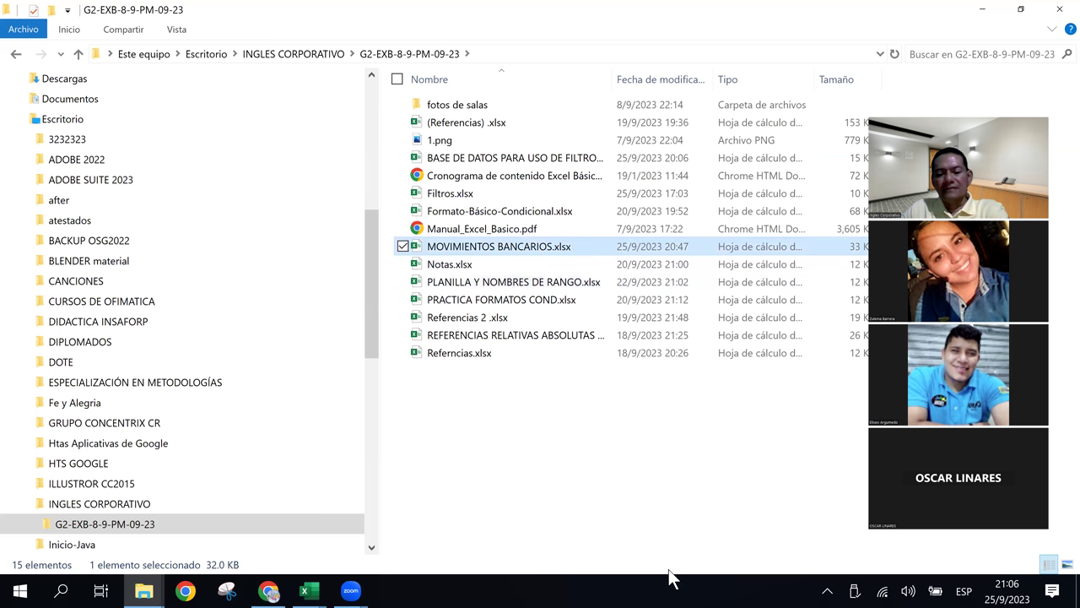
pyautogui.hotkey('alt', 'Tab')
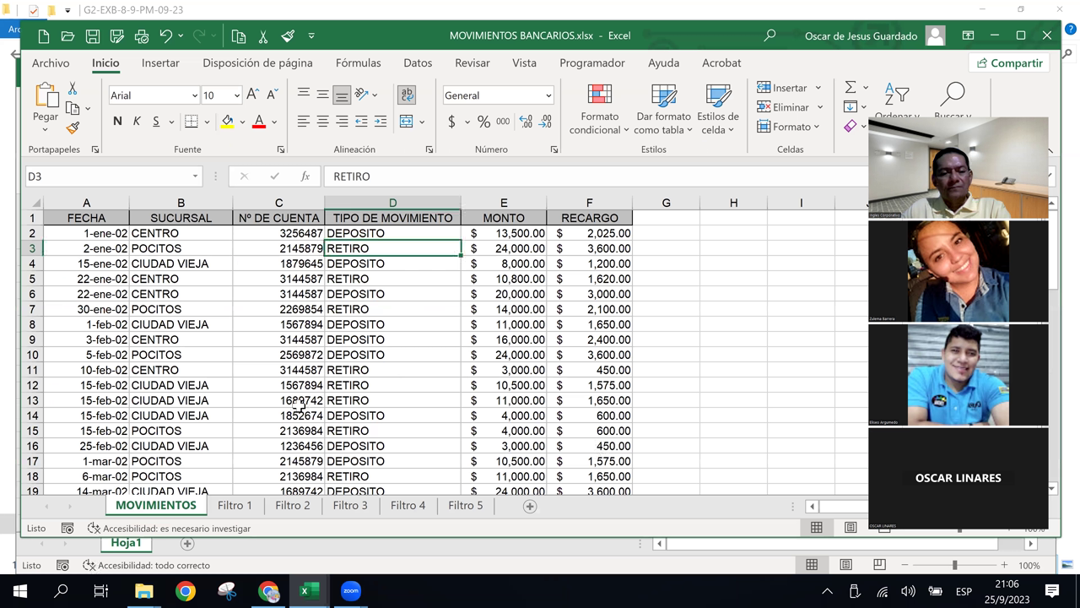
# Review the Filtro 1 'Sucursal Centro, con retiro' and Filtro 2 'Depósitos de la cuenta 3144587' titles, then Filtro 3.
pyautogui.click(426, 324)
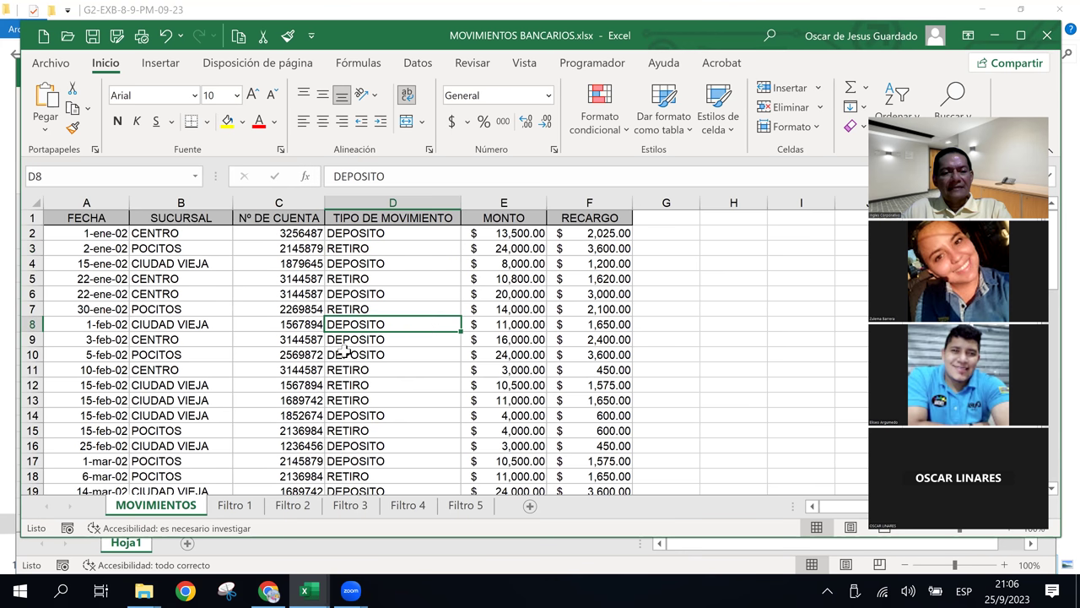
pyautogui.click(238, 505)
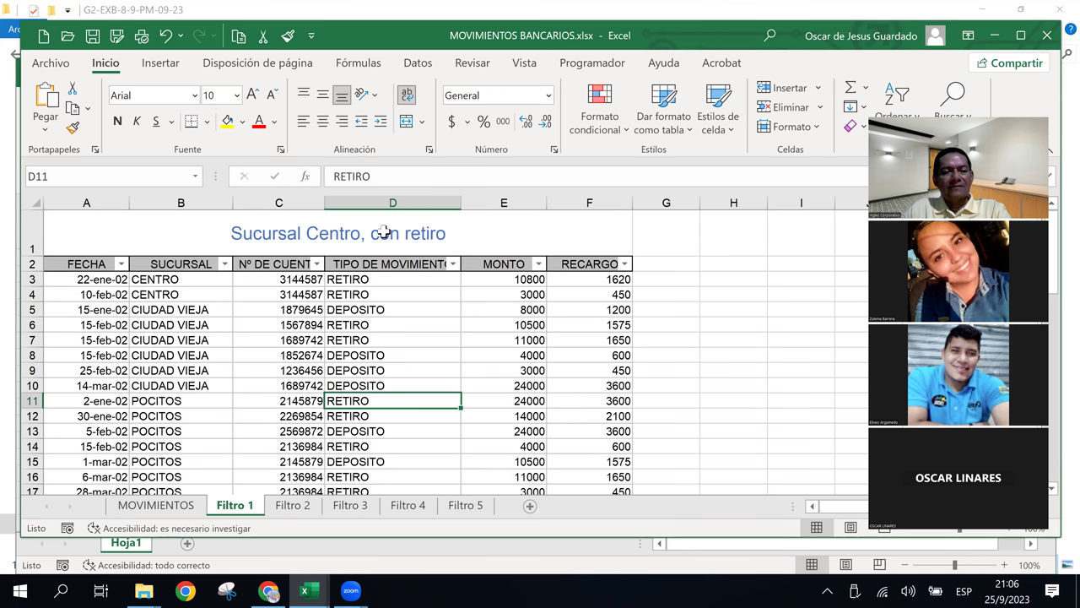
pyautogui.click(374, 217)
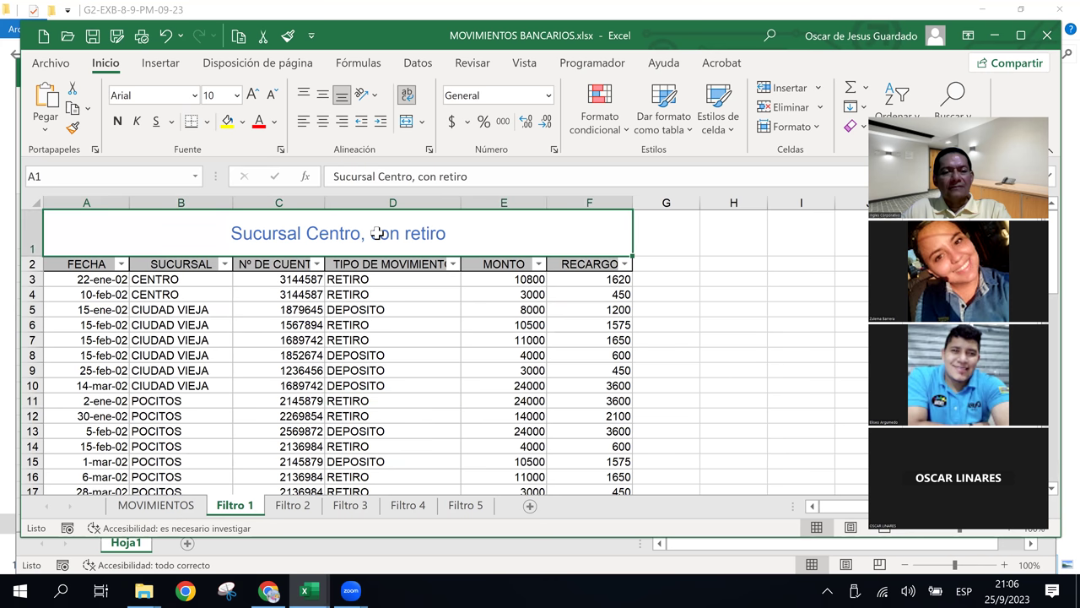
pyautogui.click(294, 505)
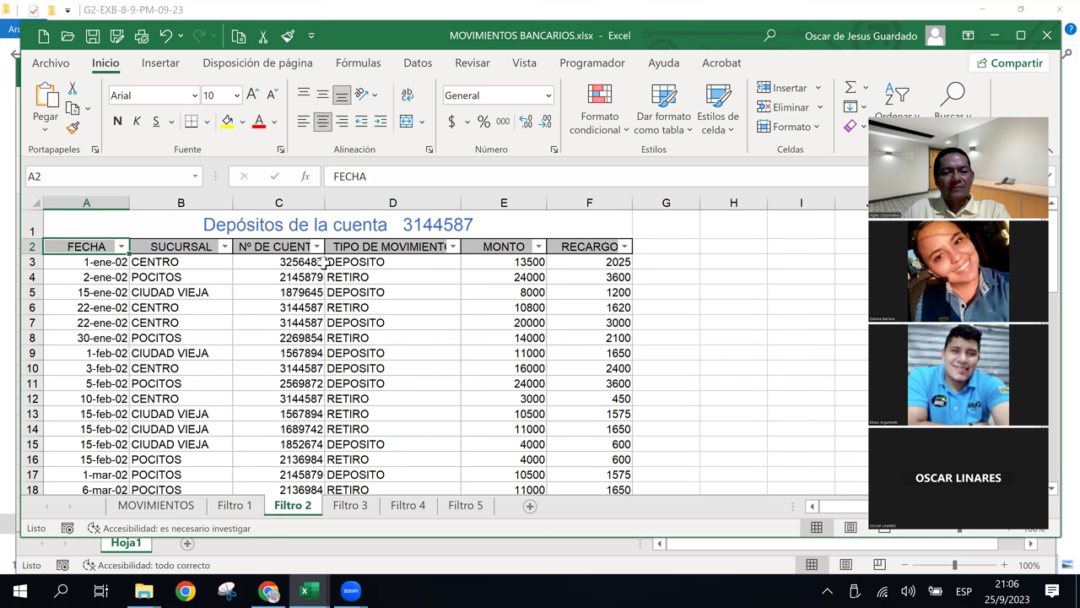
pyautogui.click(376, 224)
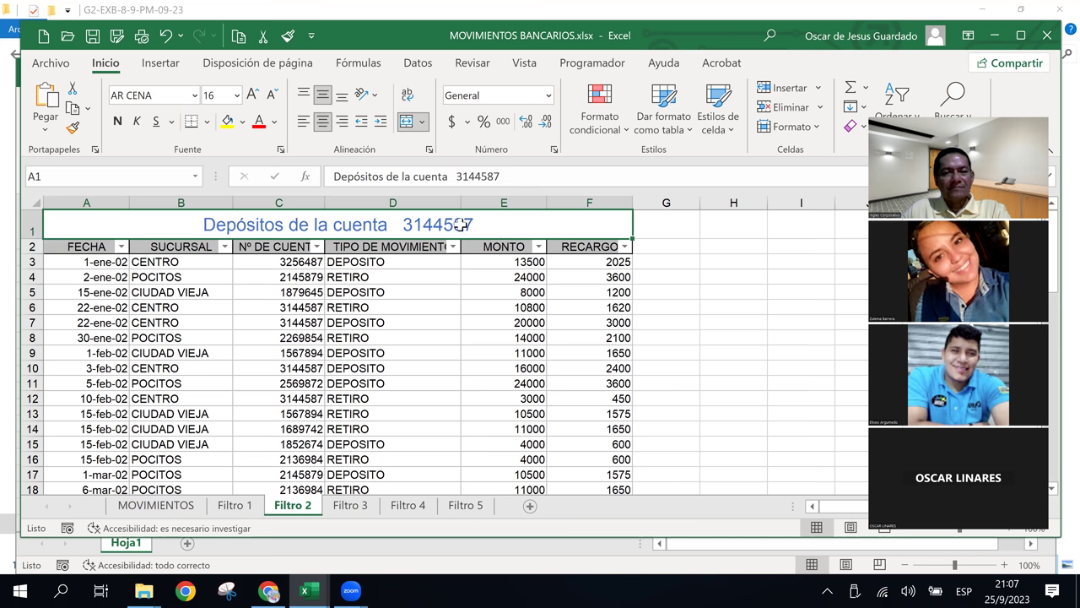
pyautogui.click(351, 506)
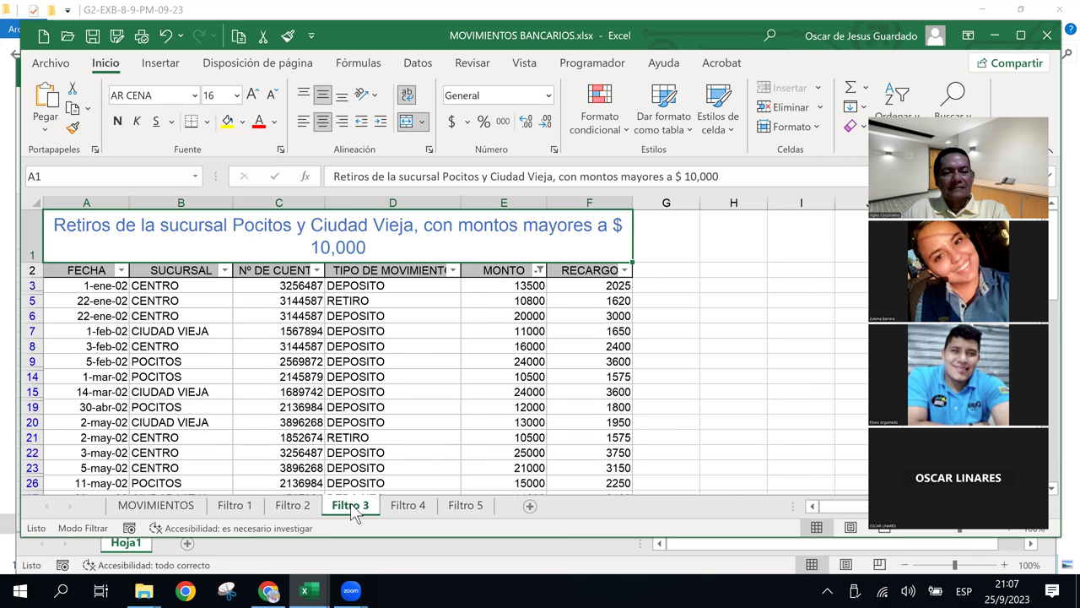
# Change 'mayores' to 'menores' in the Filtro 3 title.
pyautogui.doubleClick(493, 224)
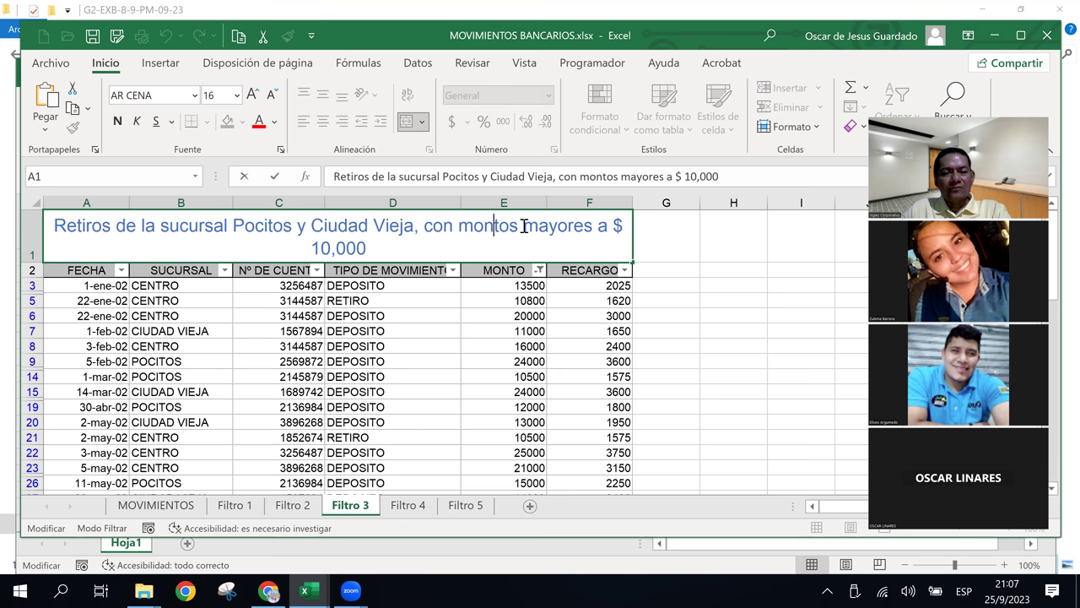
pyautogui.doubleClick(551, 225)
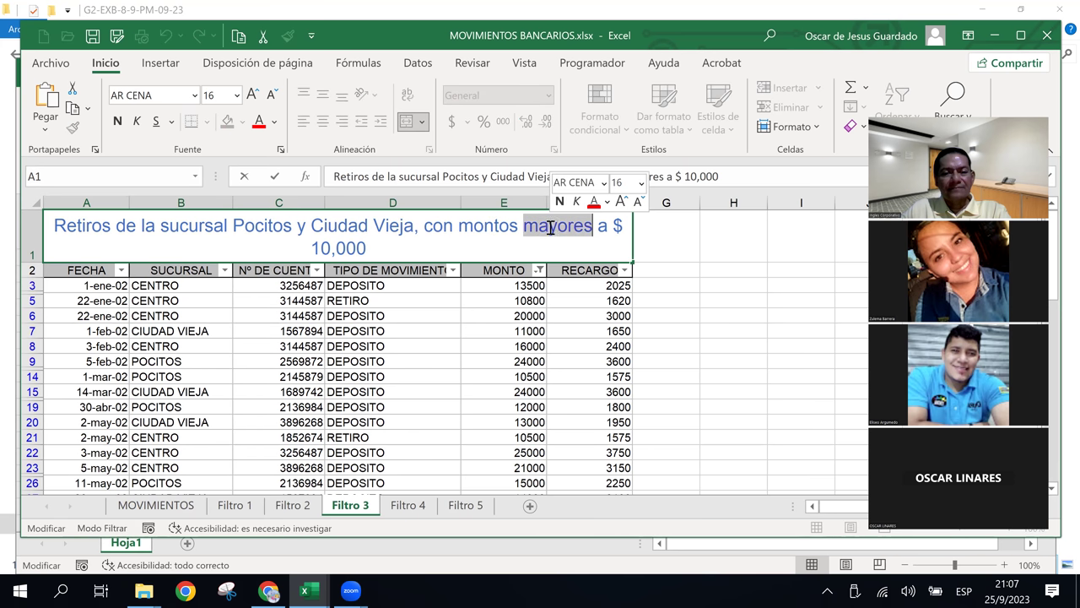
pyautogui.write('me')
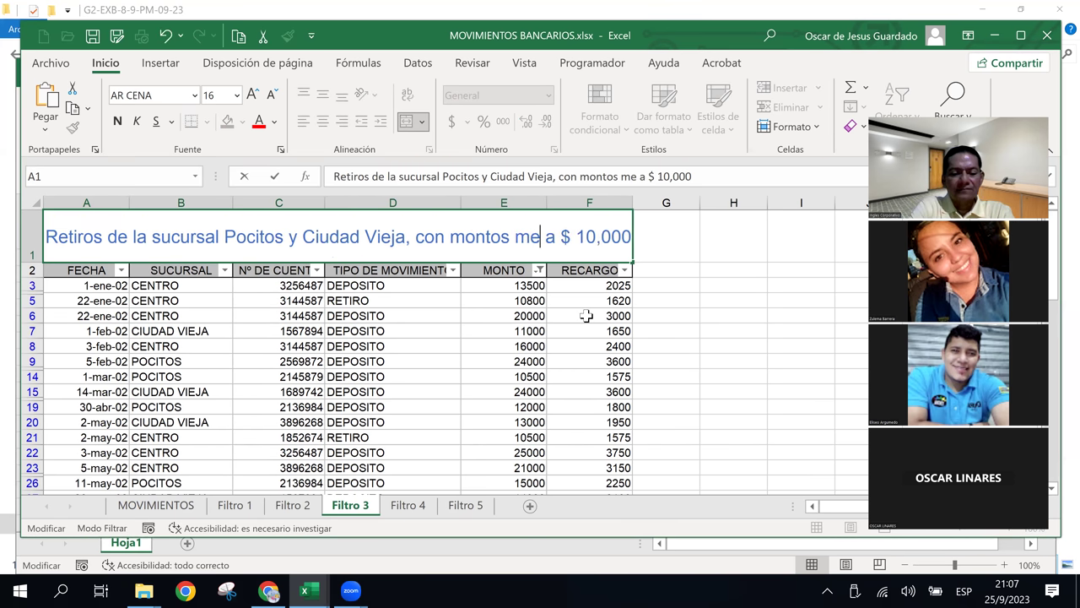
pyautogui.write('nores')
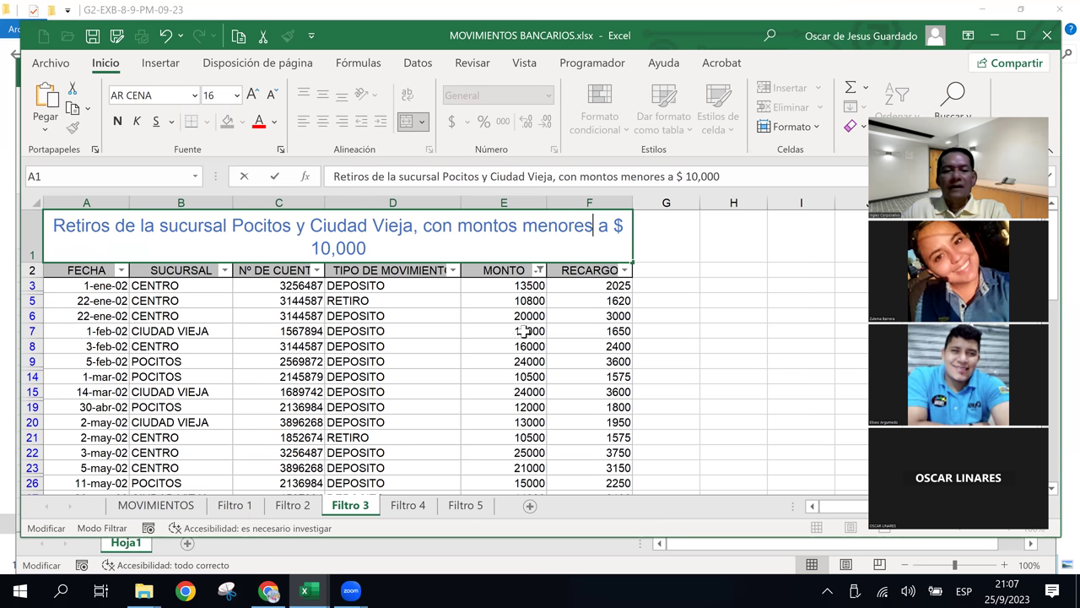
pyautogui.click(429, 331)
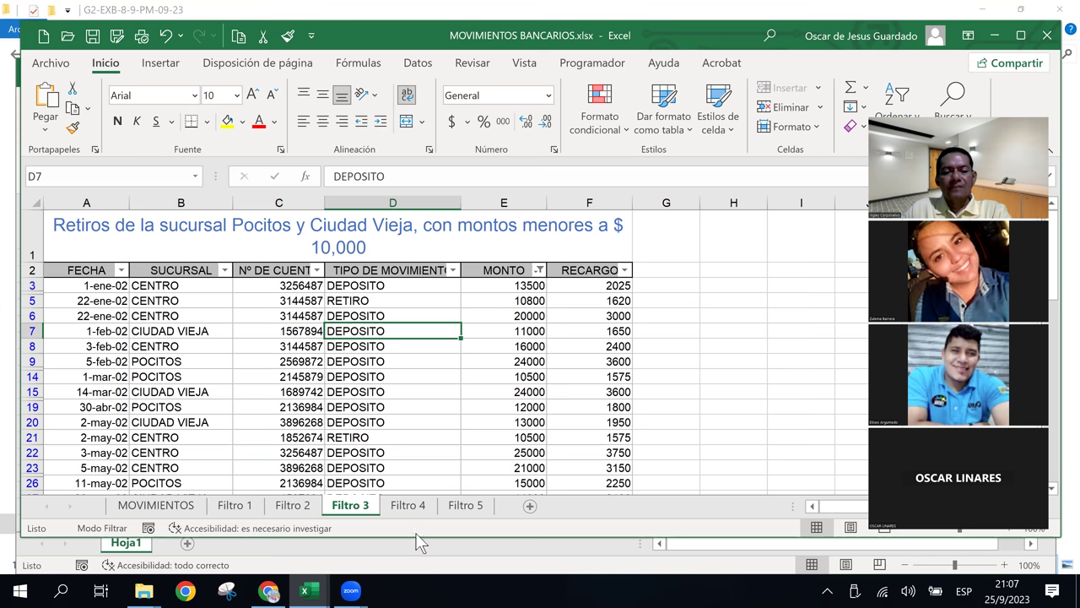
# Review the Filtro 4 'Retiros entre Enero y Abril' table and select its title cell.
pyautogui.click(413, 505)
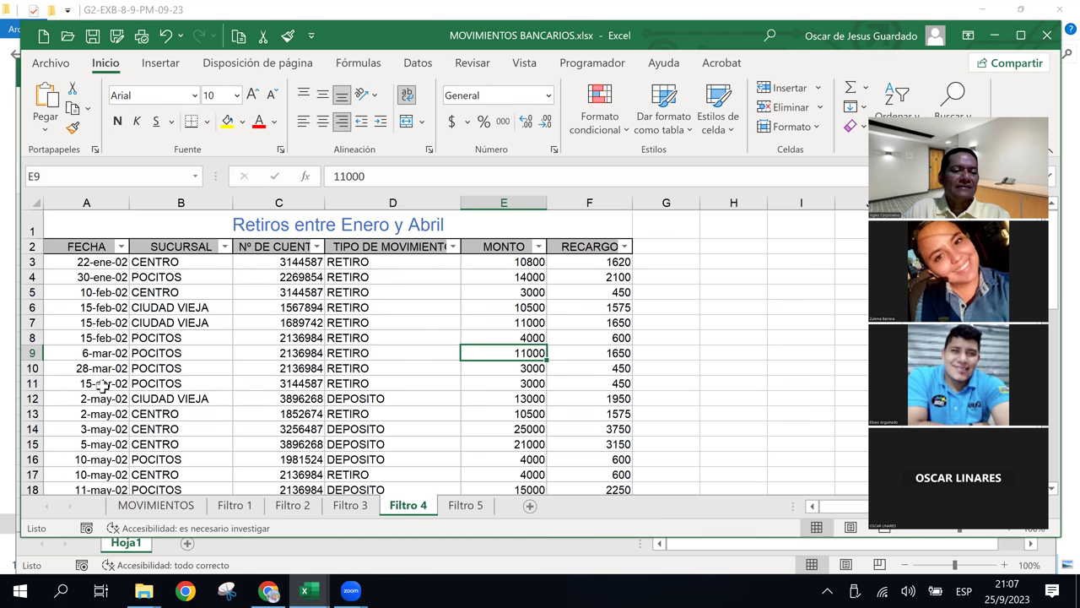
pyautogui.scroll(-2, 101, 385)
pyautogui.scroll(-2, 101, 385)
pyautogui.scroll(-2, 101, 385)
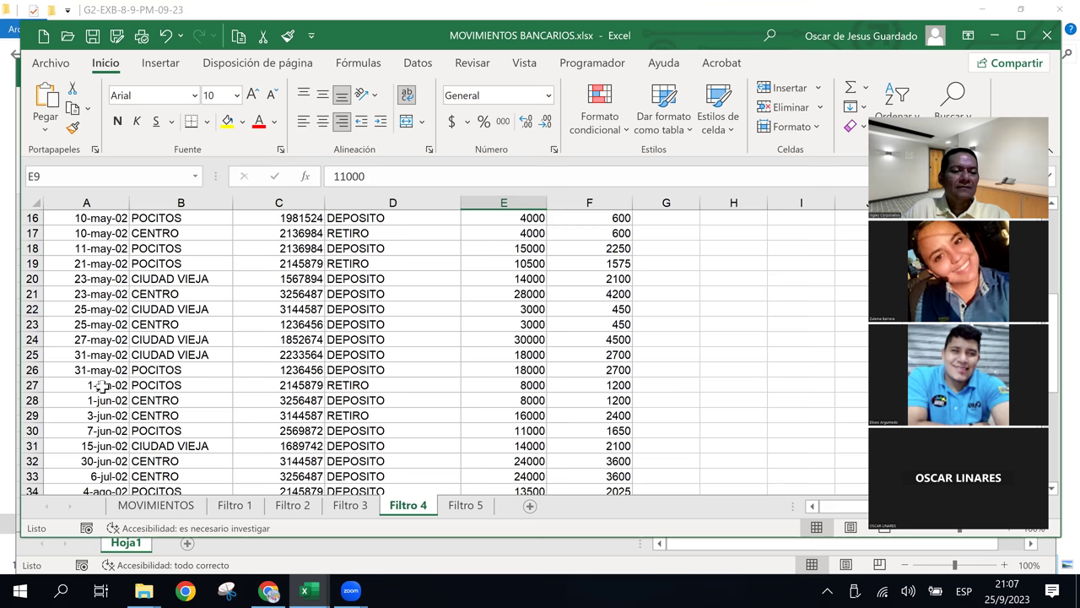
pyautogui.scroll(-1, 102, 385)
pyautogui.scroll(-3, 101, 385)
pyautogui.scroll(-4, 101, 385)
pyautogui.scroll(-3, 101, 385)
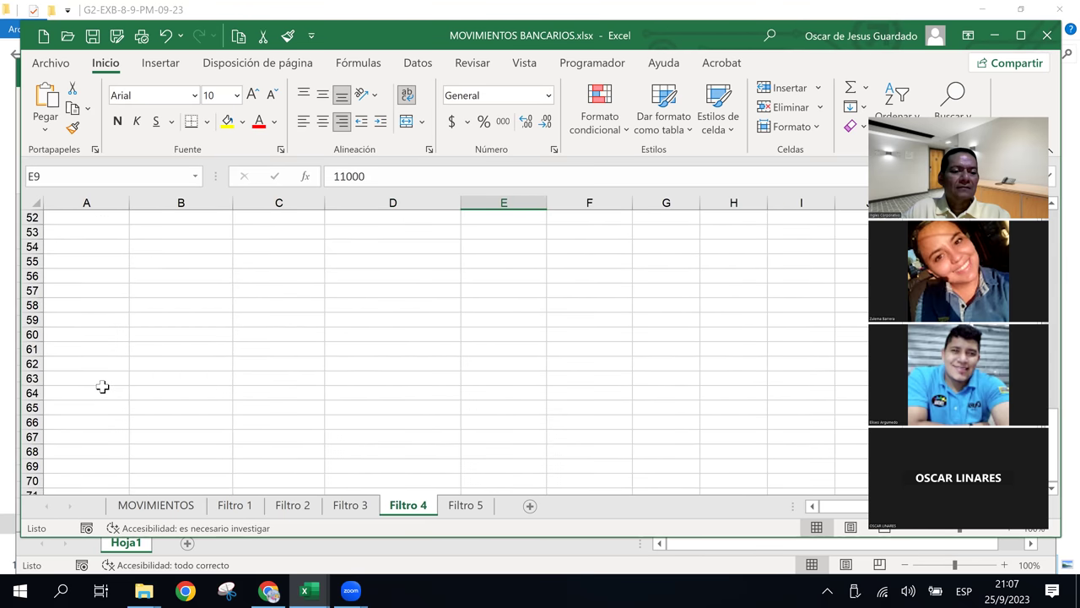
pyautogui.scroll(5, 101, 385)
pyautogui.scroll(5, 101, 385)
pyautogui.scroll(4, 101, 385)
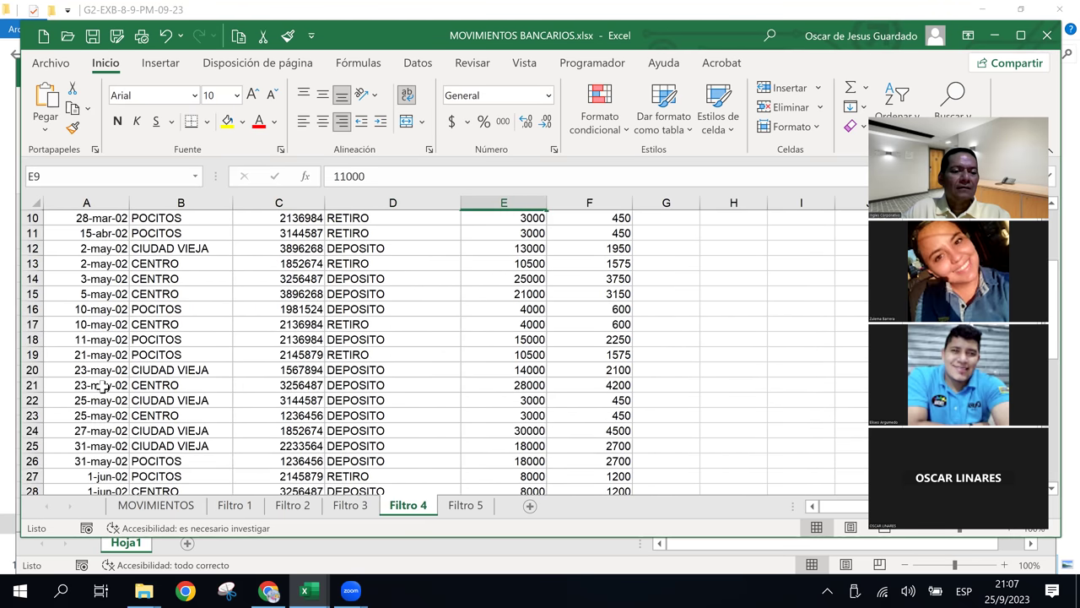
pyautogui.scroll(3, 101, 385)
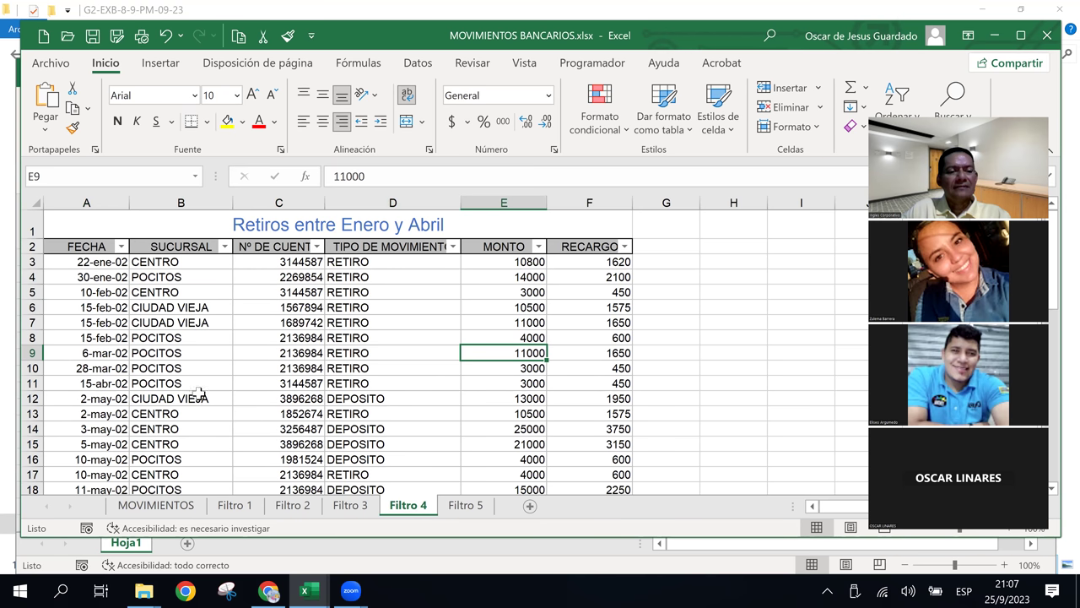
pyautogui.click(405, 224)
# Insert 'el 10 de' before Enero and replace 'y Abril' with 'al' in the Filtro 4 title.
pyautogui.doubleClick(456, 218)
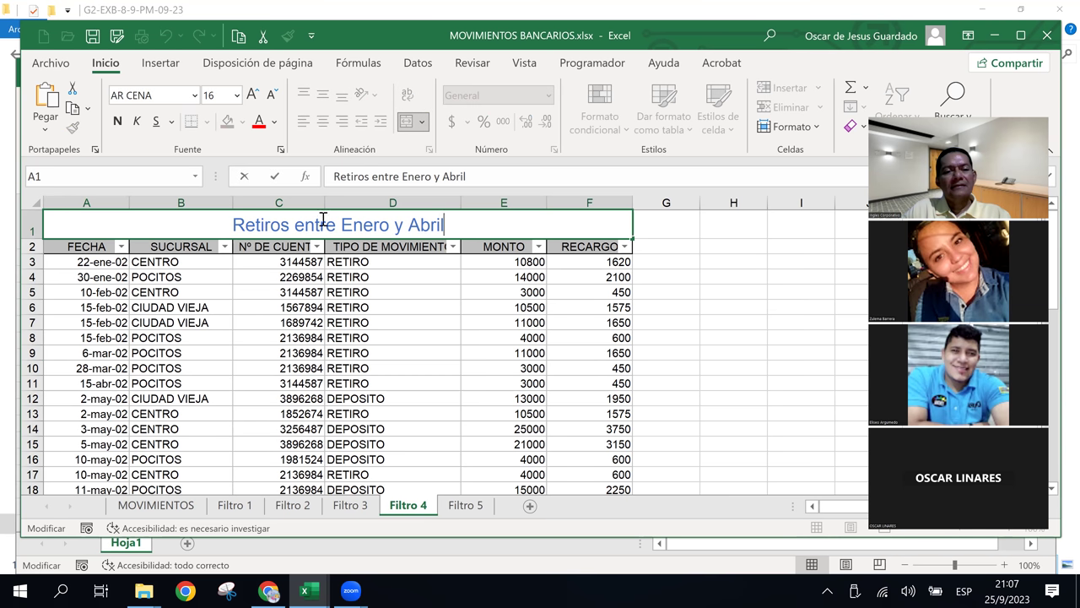
pyautogui.moveTo(341, 224); pyautogui.dragTo(465, 222)
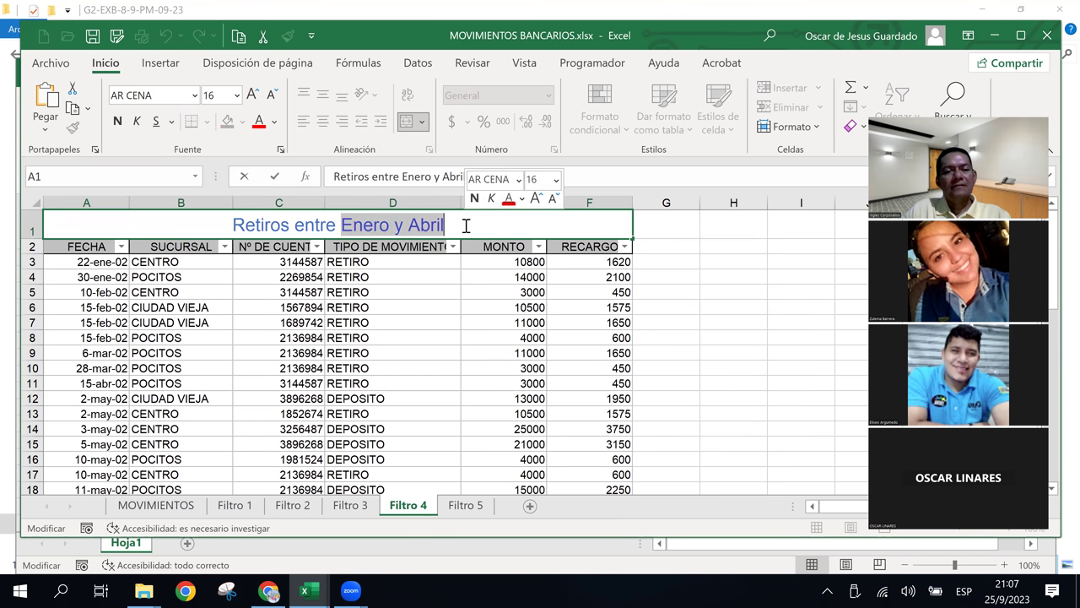
pyautogui.click(341, 224)
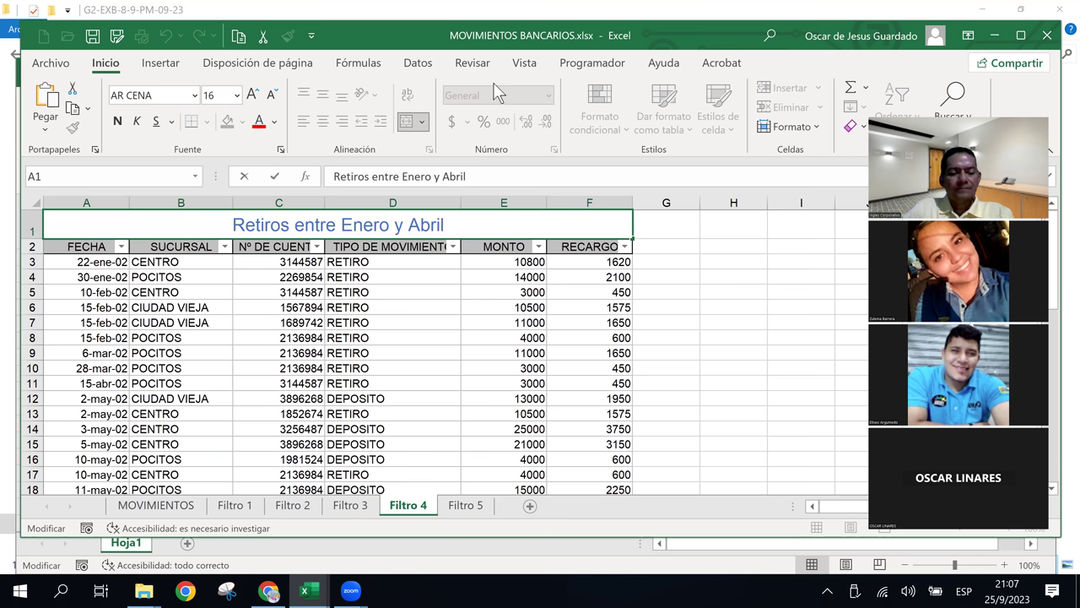
pyautogui.write('el ')
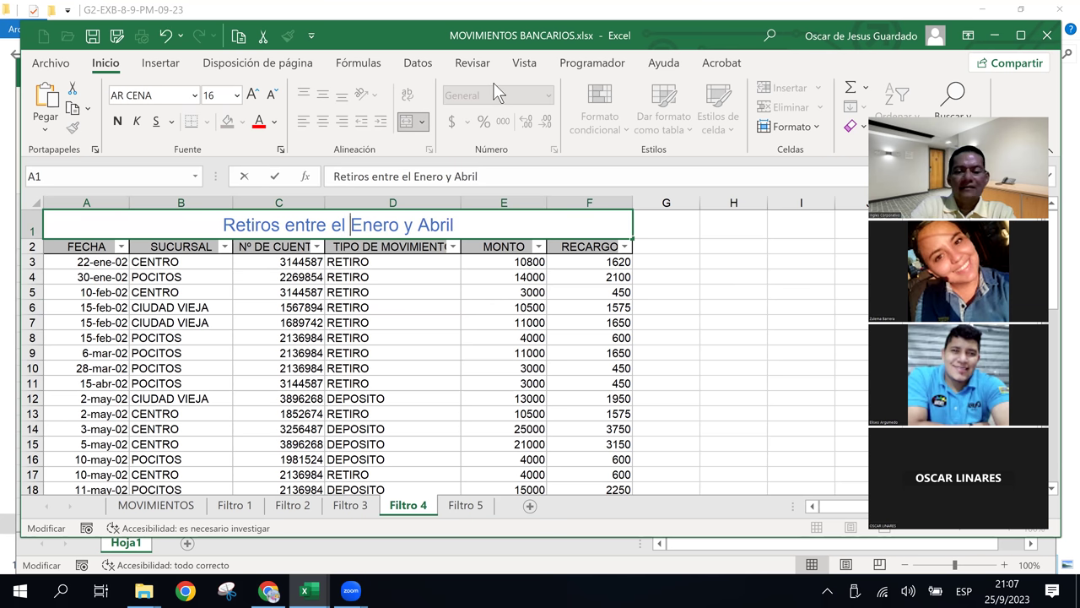
pyautogui.write('10')
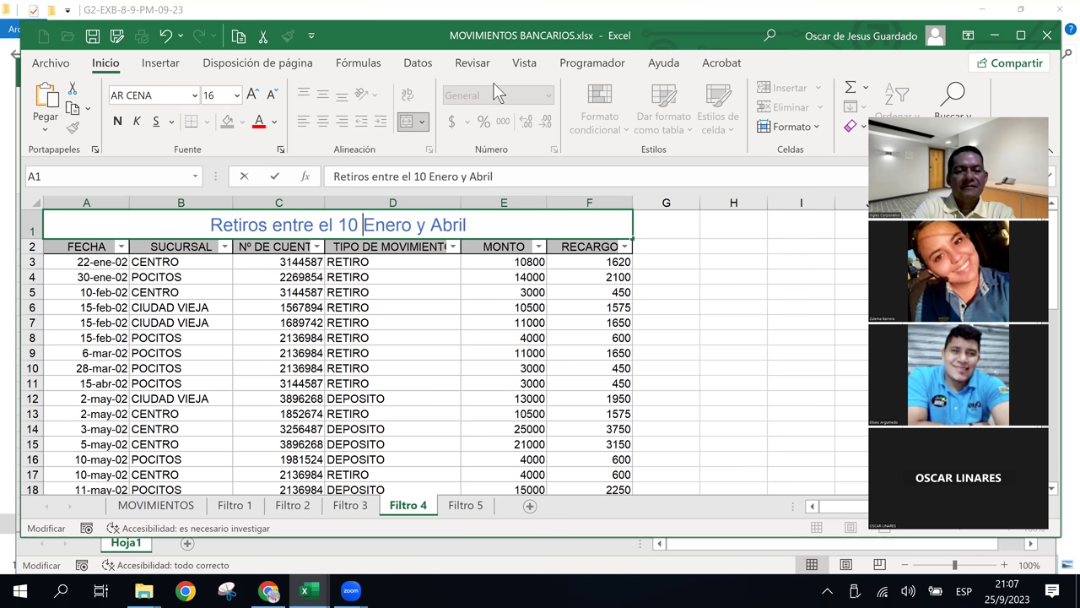
pyautogui.write(' de')
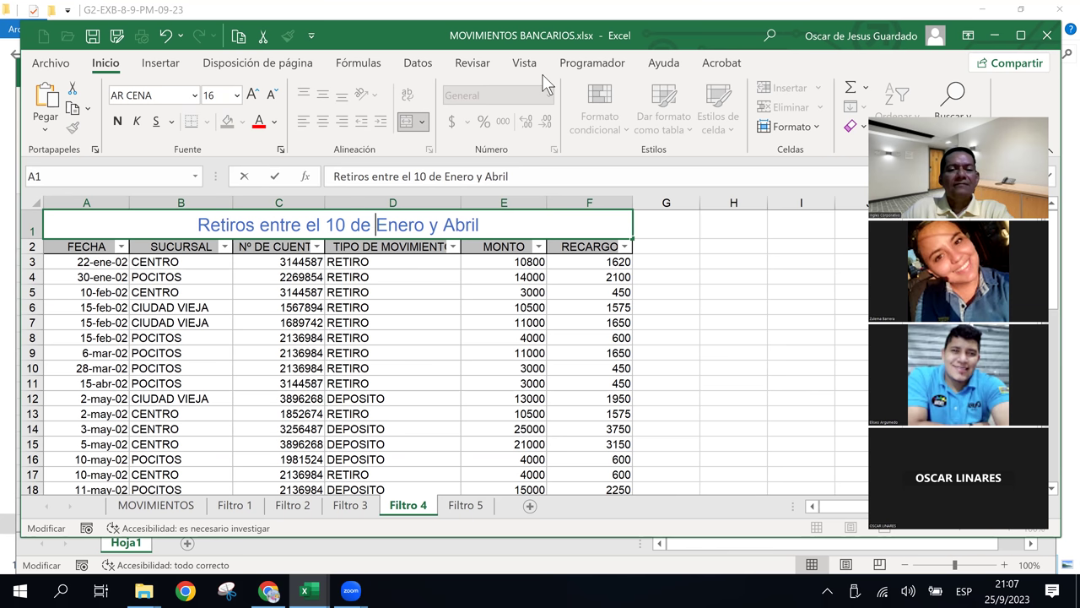
pyautogui.moveTo(429, 228); pyautogui.dragTo(496, 223)
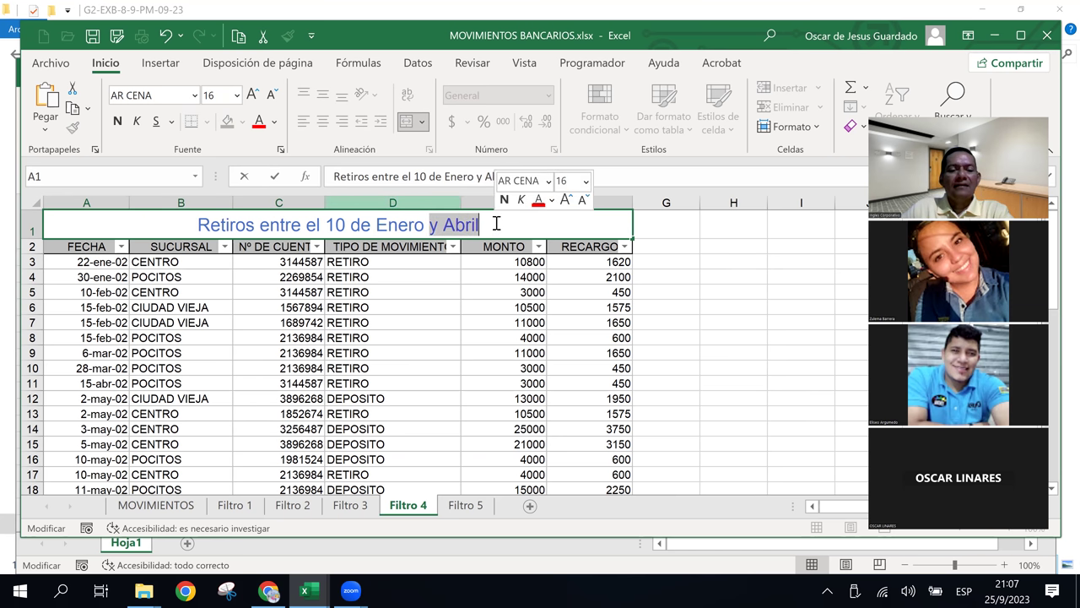
pyautogui.write('al')
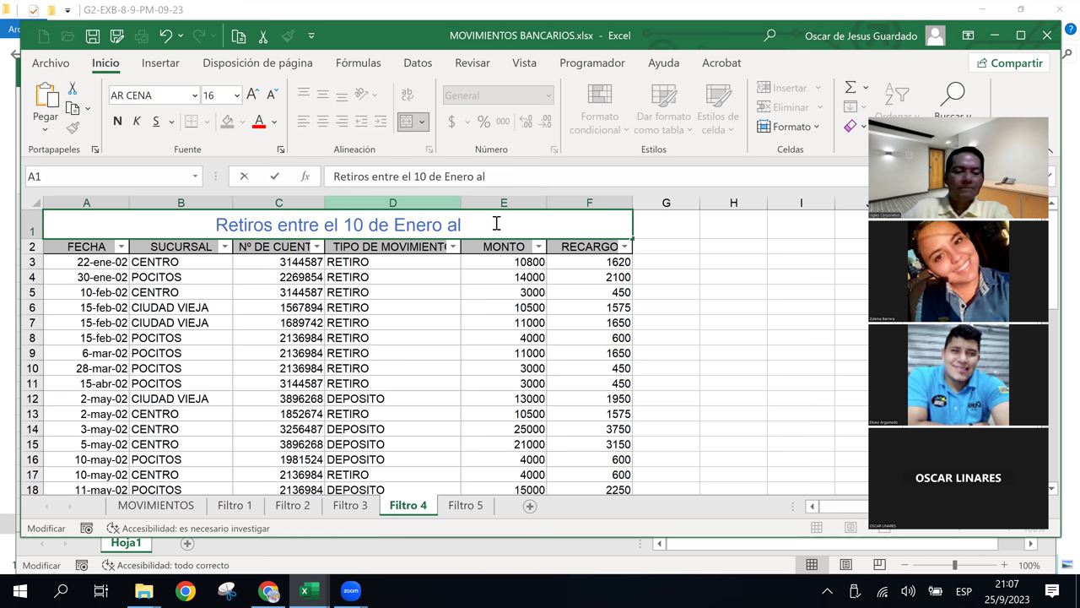
# Complete the Filtro 4 title ending with '10 de mayo'.
pyautogui.scroll(-2, 122, 351)
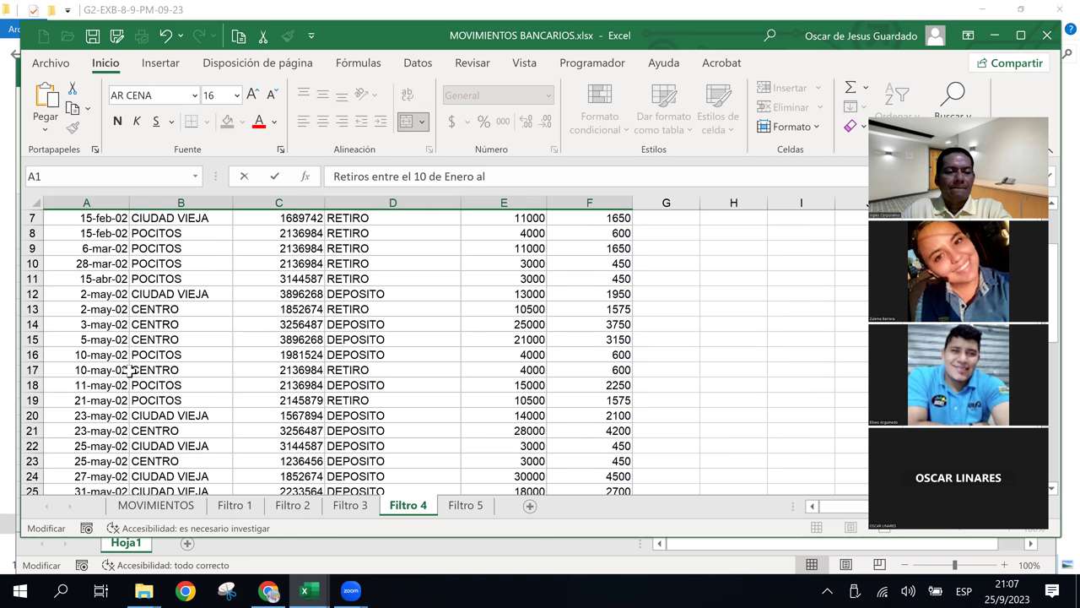
pyautogui.scroll(-2, 129, 370)
pyautogui.scroll(1, 131, 372)
pyautogui.scroll(2, 131, 372)
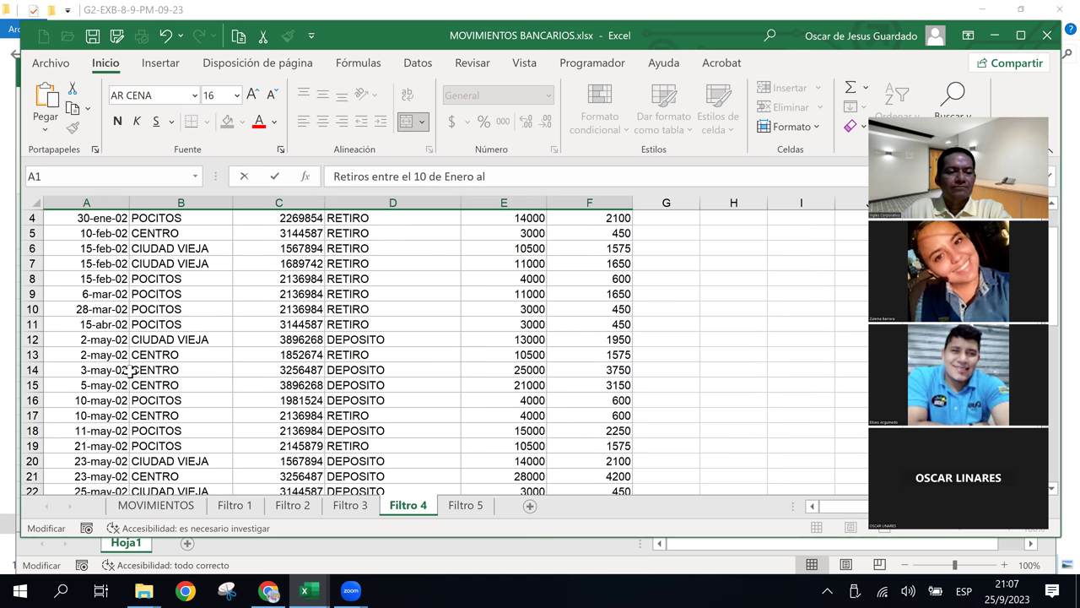
pyautogui.scroll(1, 130, 371)
pyautogui.scroll(-2, 131, 371)
pyautogui.scroll(-2, 131, 371)
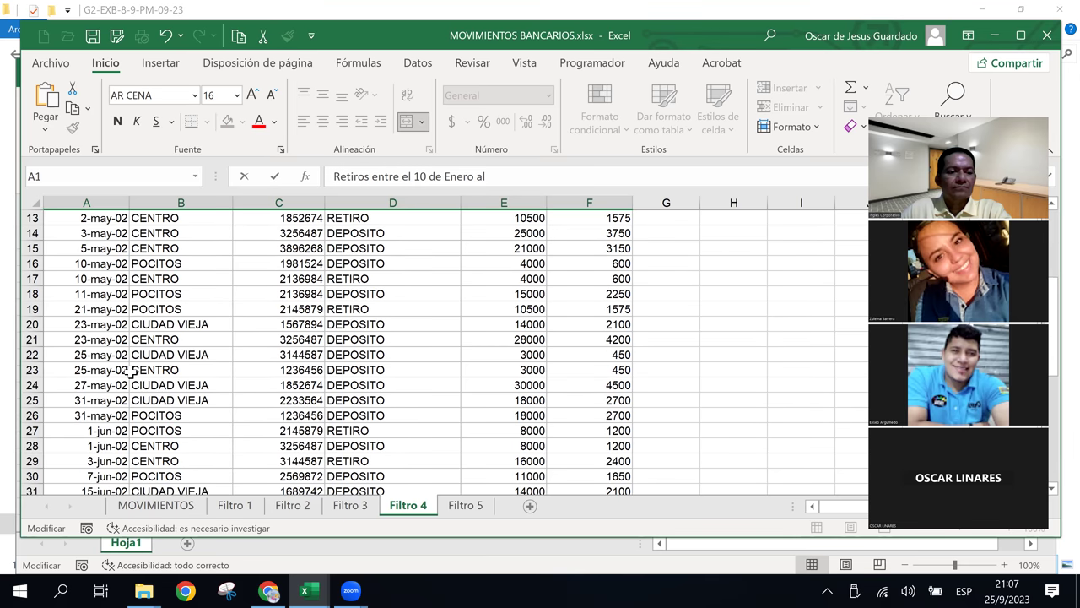
pyautogui.scroll(-2, 131, 371)
pyautogui.scroll(-1, 132, 371)
pyautogui.scroll(-2, 131, 371)
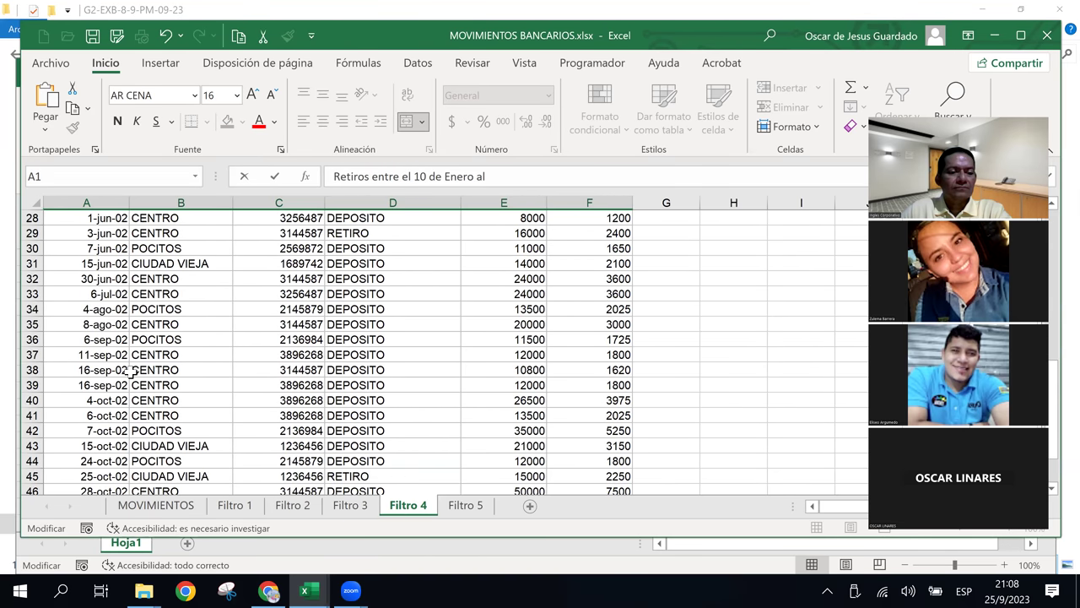
pyautogui.scroll(-2, 130, 371)
pyautogui.scroll(5, 131, 371)
pyautogui.scroll(3, 131, 371)
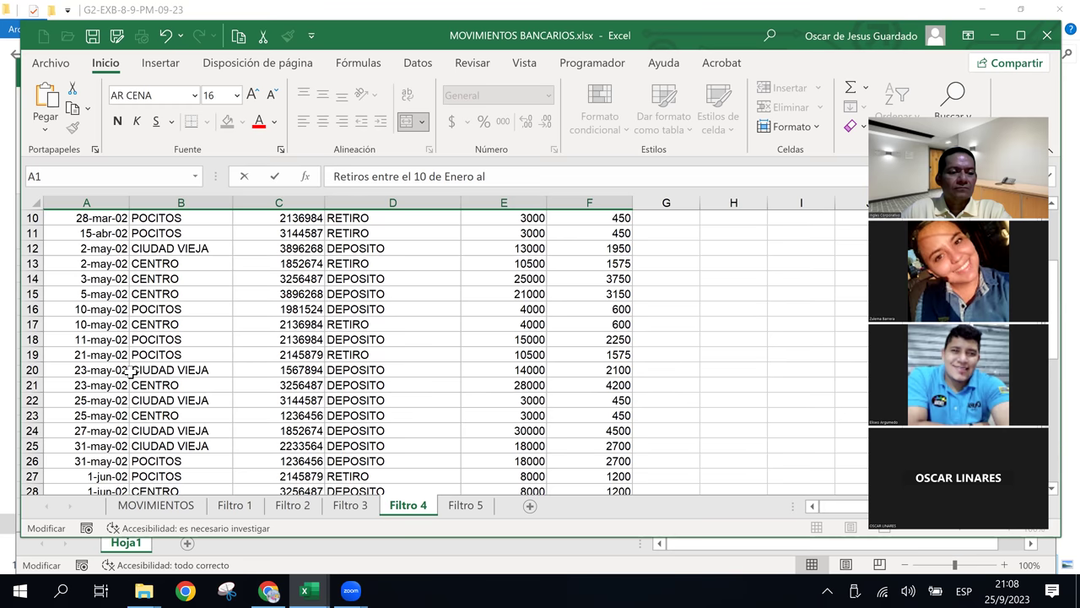
pyautogui.scroll(1, 130, 371)
pyautogui.scroll(2, 131, 372)
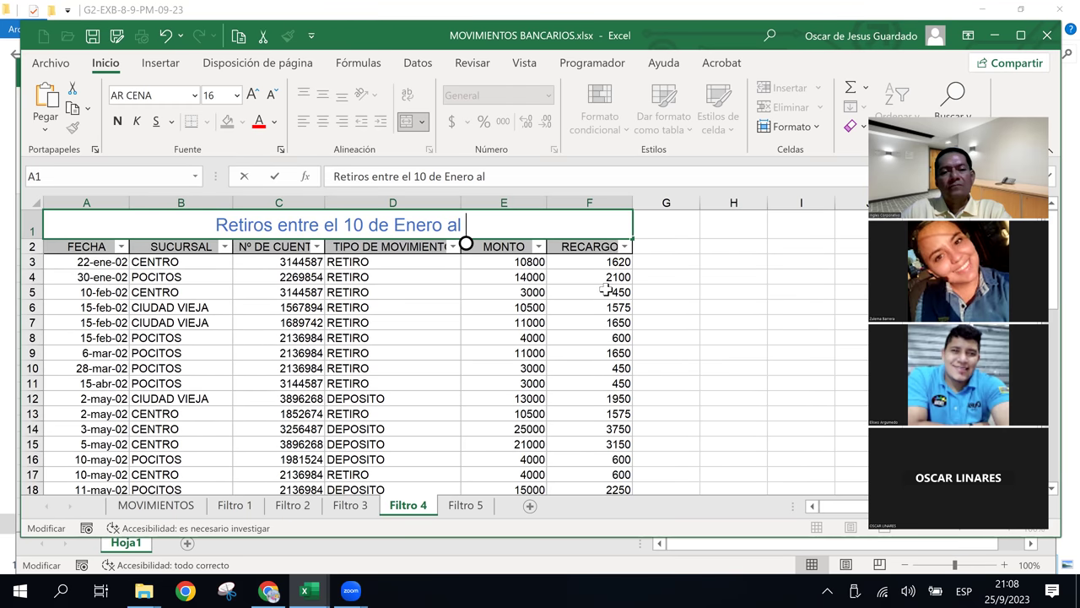
pyautogui.write('10 de ,a')
pyautogui.press('BackSpace')
pyautogui.press('BackSpace')
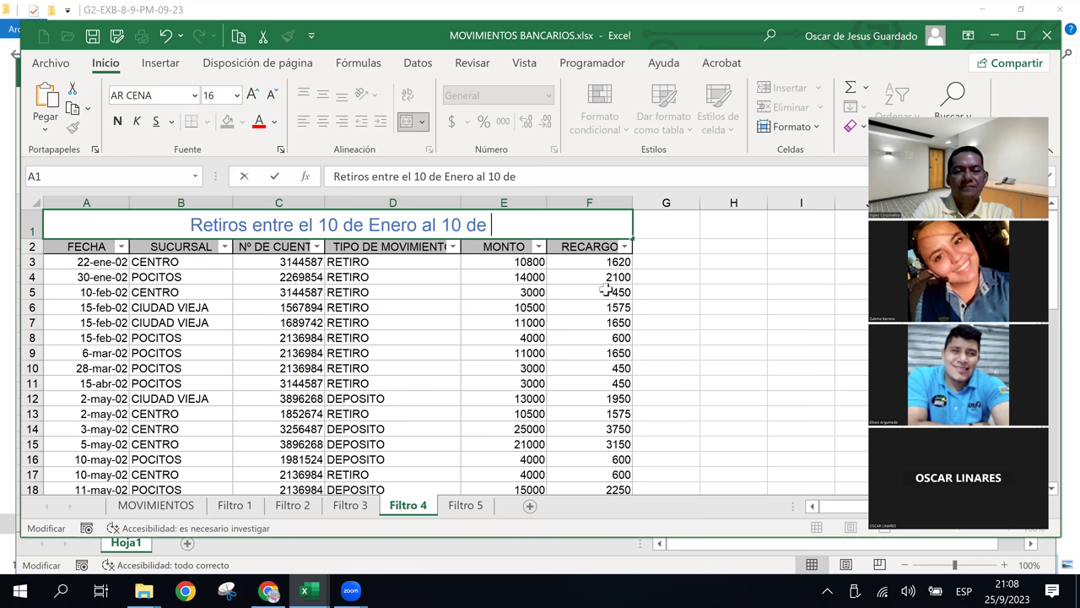
pyautogui.write('mayo')
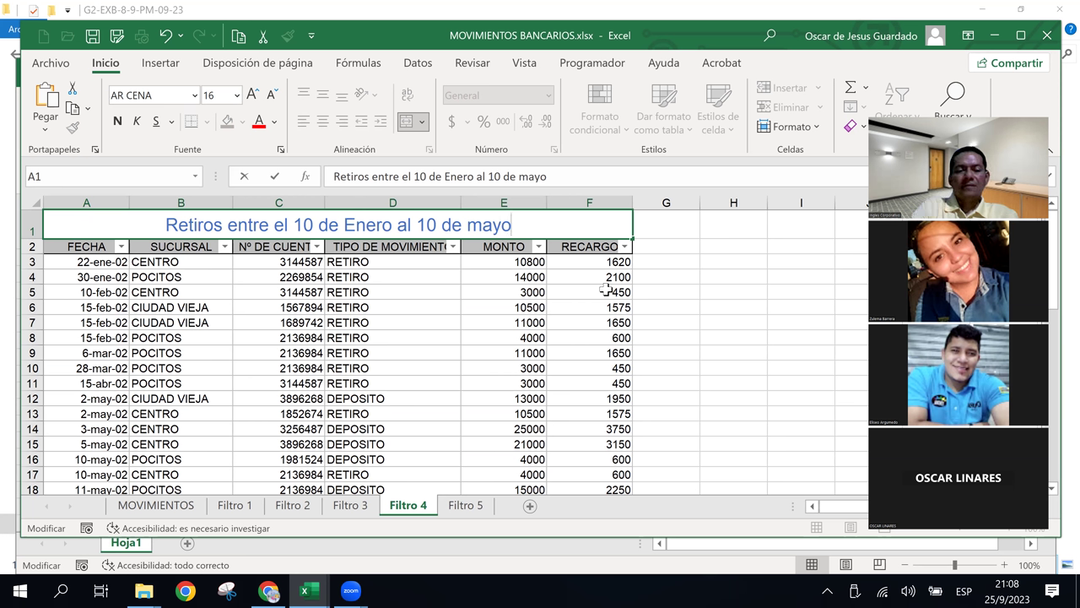
# Lowercase the E in 'Enero' and confirm the Filtro 4 title.
pyautogui.click(356, 224)
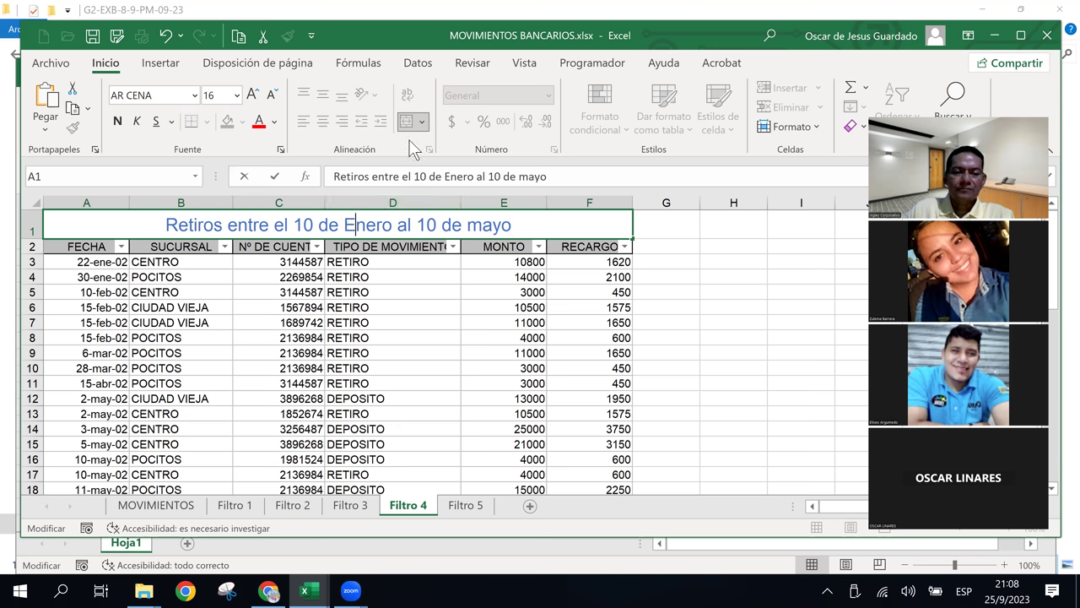
pyautogui.press('BackSpace')
pyautogui.write('e')
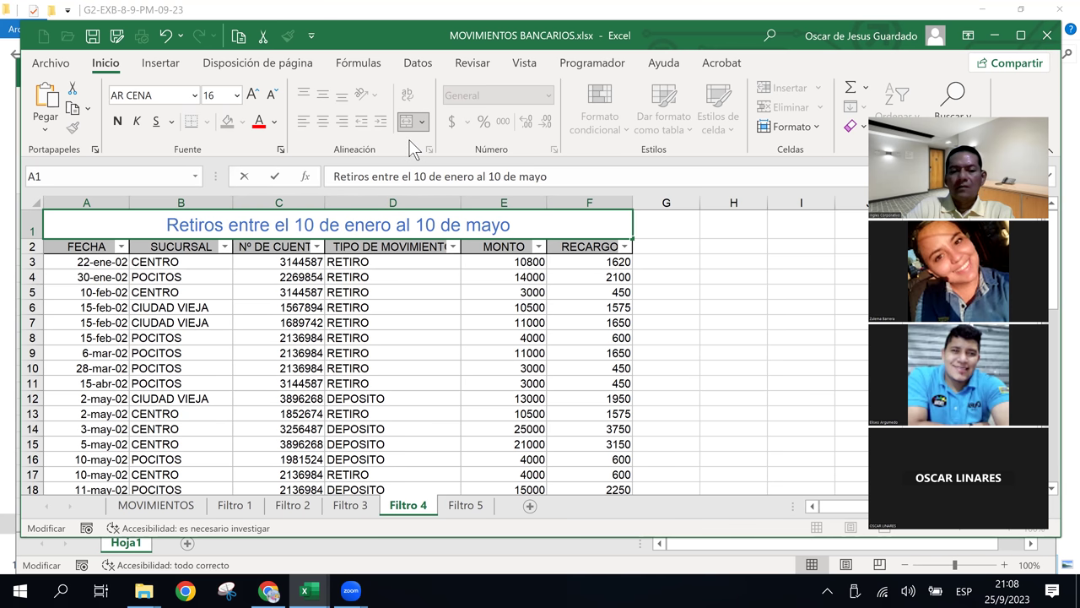
pyautogui.press('Return')
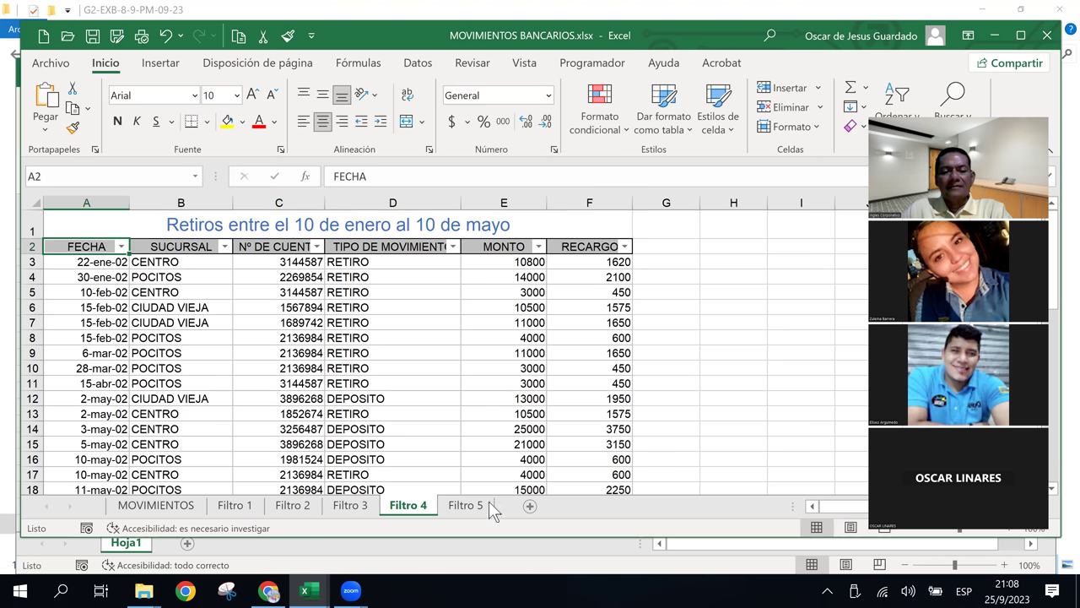
# On Filtro 5, review the DEPOSITO/RETIRO entries, the 10800 amount and the F5 Recargo formula.
pyautogui.click(471, 364)
pyautogui.click(462, 505)
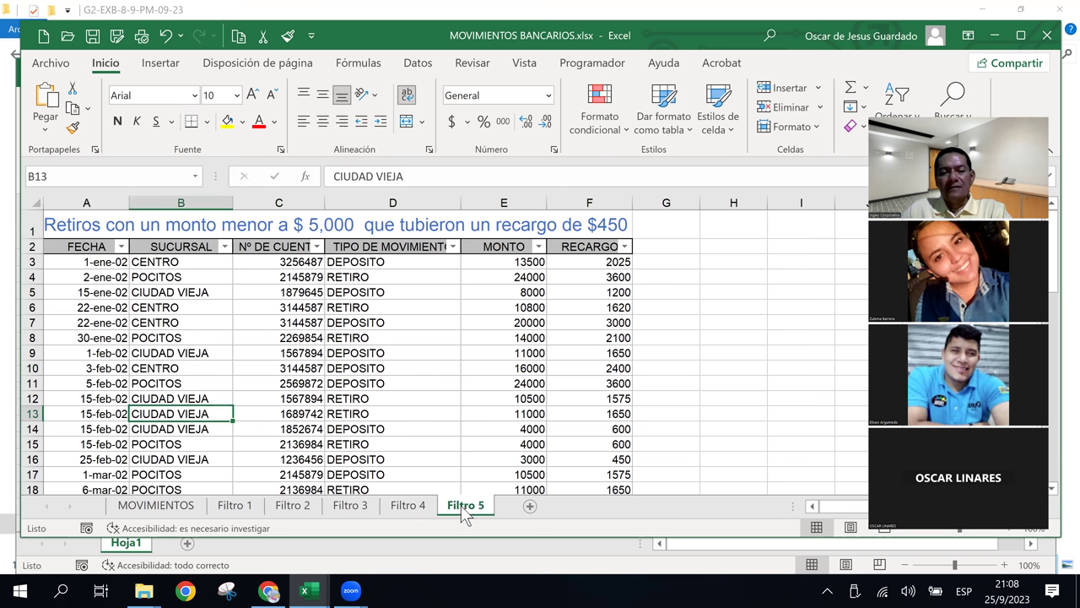
pyautogui.click(446, 349)
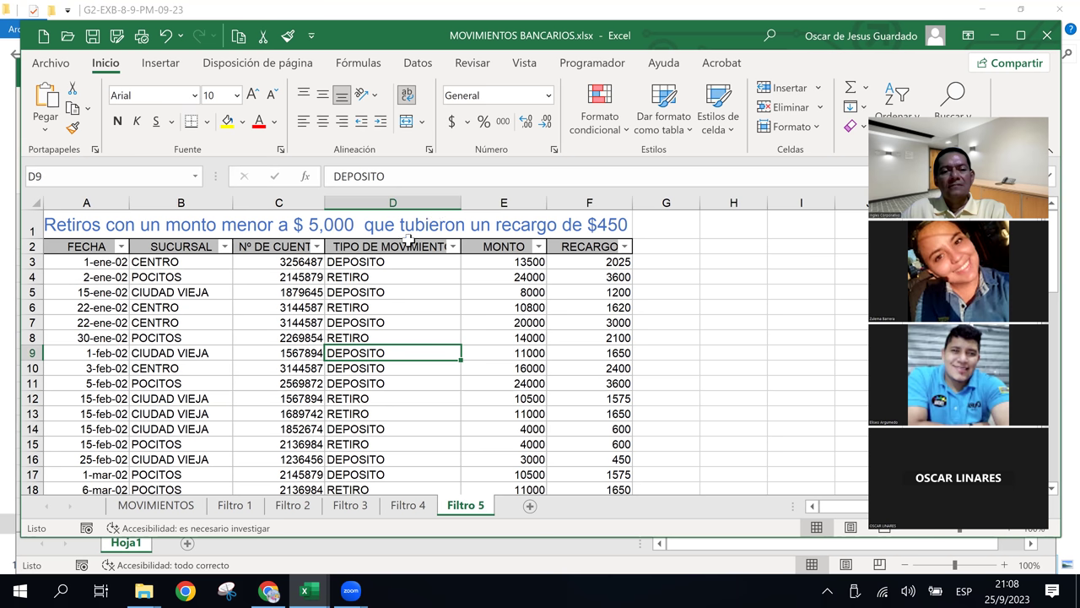
pyautogui.click(509, 303)
pyautogui.click(525, 221)
pyautogui.click(534, 356)
pyautogui.click(391, 366)
pyautogui.click(378, 339)
pyautogui.click(377, 308)
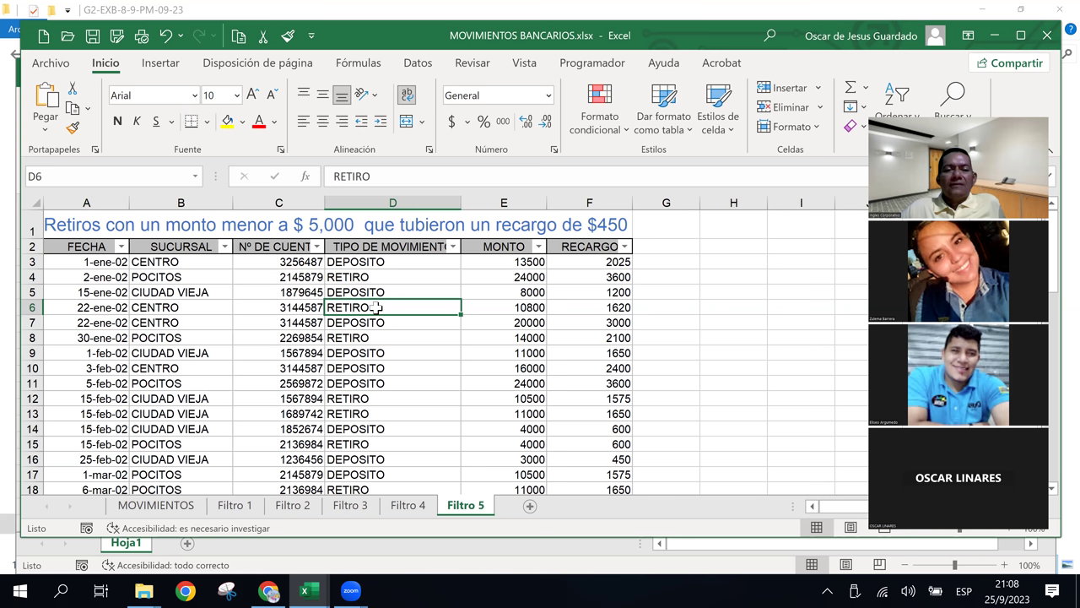
pyautogui.click(570, 294)
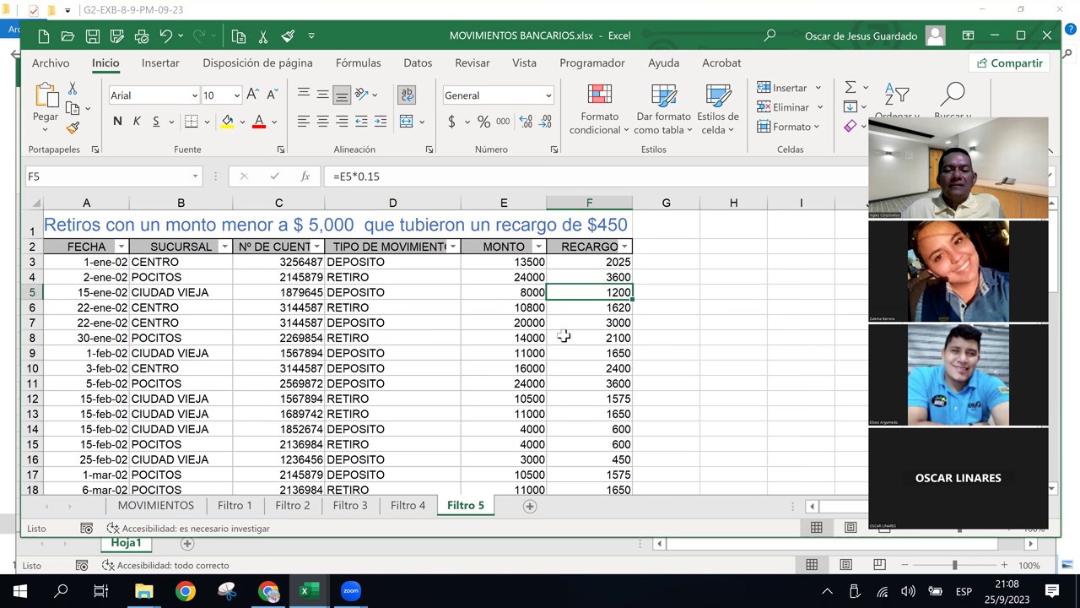
# Scroll through the Filtro 5 table, return to the RETIRO in D6, and save the workbook.
pyautogui.scroll(-1, 550, 428)
pyautogui.scroll(1, 550, 428)
pyautogui.scroll(-1, 550, 428)
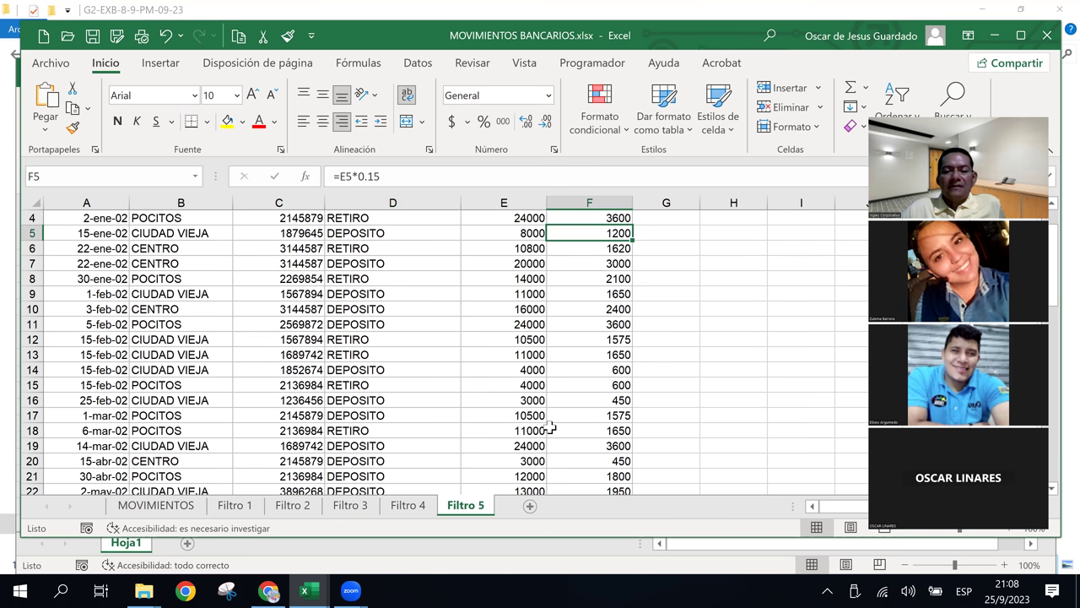
pyautogui.scroll(-2, 550, 428)
pyautogui.scroll(-1, 550, 428)
pyautogui.scroll(-2, 550, 428)
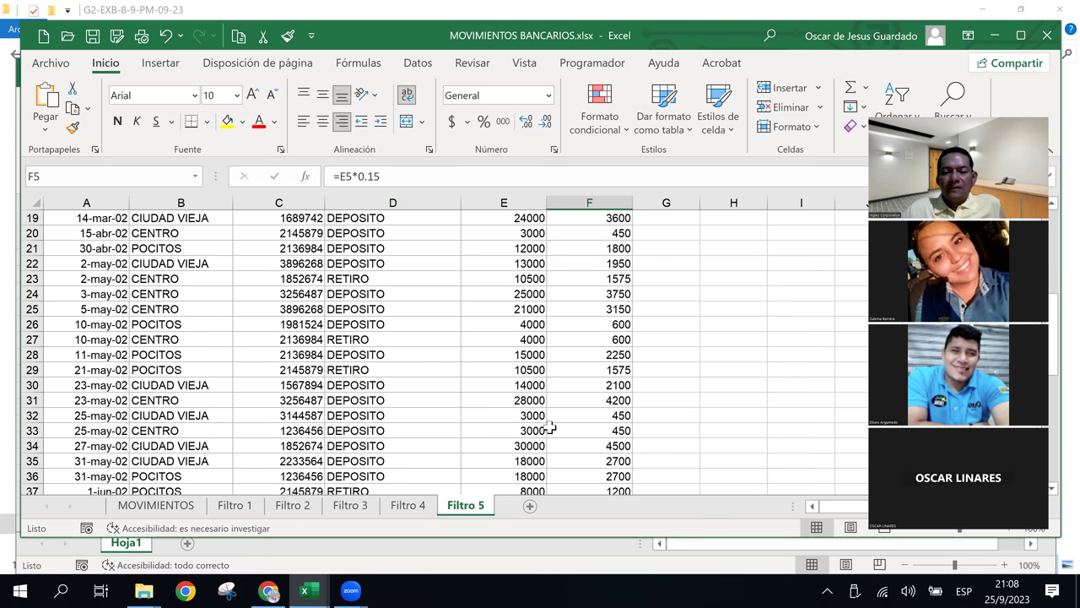
pyautogui.scroll(-3, 550, 428)
pyautogui.scroll(-2, 550, 428)
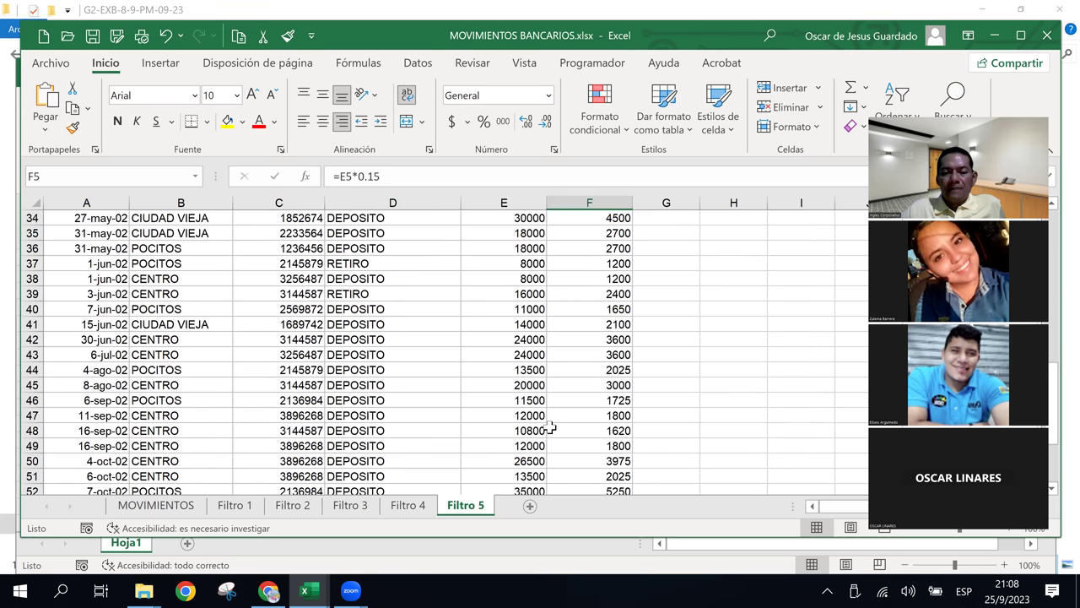
pyautogui.scroll(5, 550, 428)
pyautogui.scroll(6, 550, 421)
pyautogui.click(376, 309)
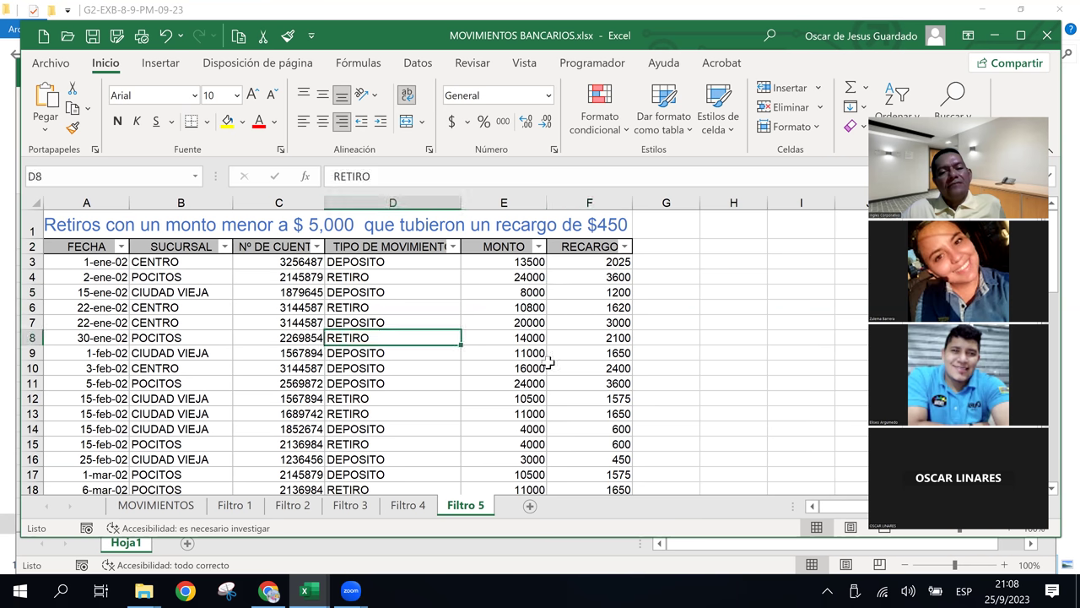
pyautogui.click(93, 38)
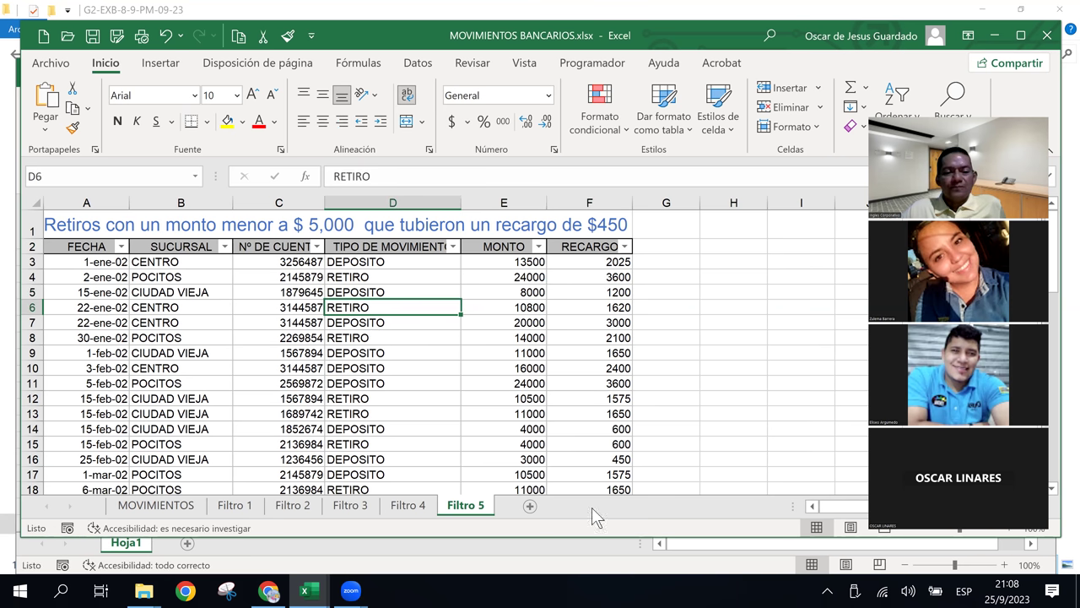
# Review Filtro 5 amounts 24000 and 8000, the F9 Recargo formula, and the D12 RETIRO row.
pyautogui.click(499, 384)
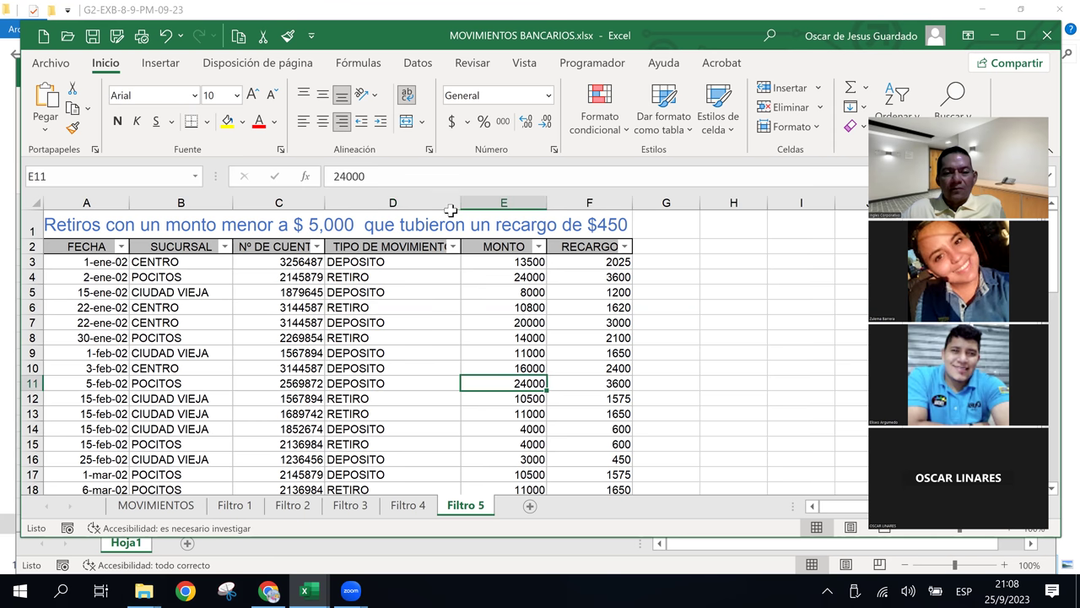
pyautogui.click(564, 355)
pyautogui.click(497, 293)
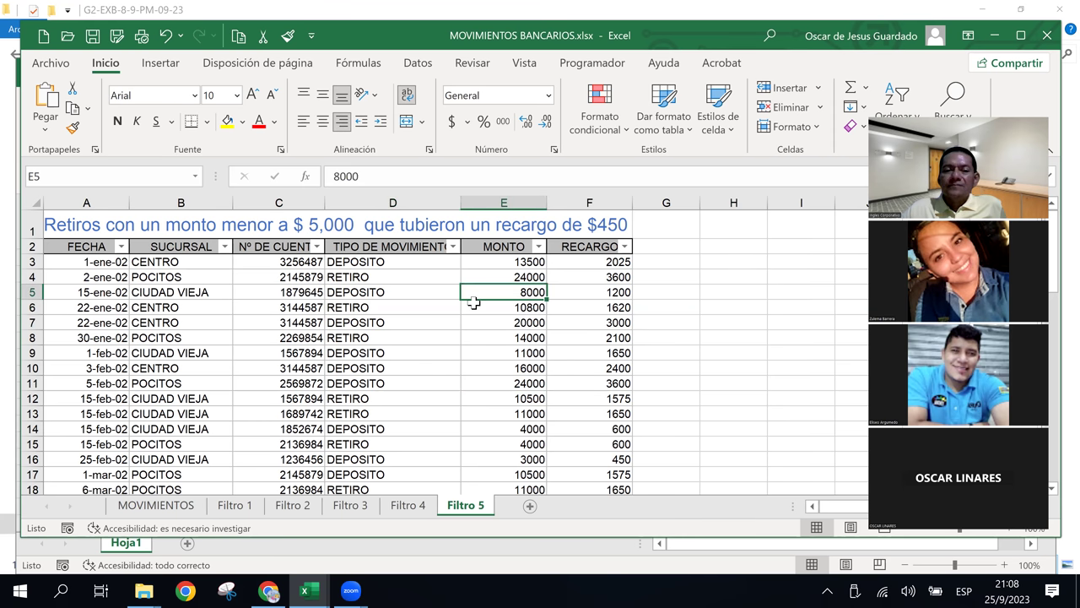
pyautogui.click(287, 216)
pyautogui.click(303, 307)
pyautogui.click(413, 398)
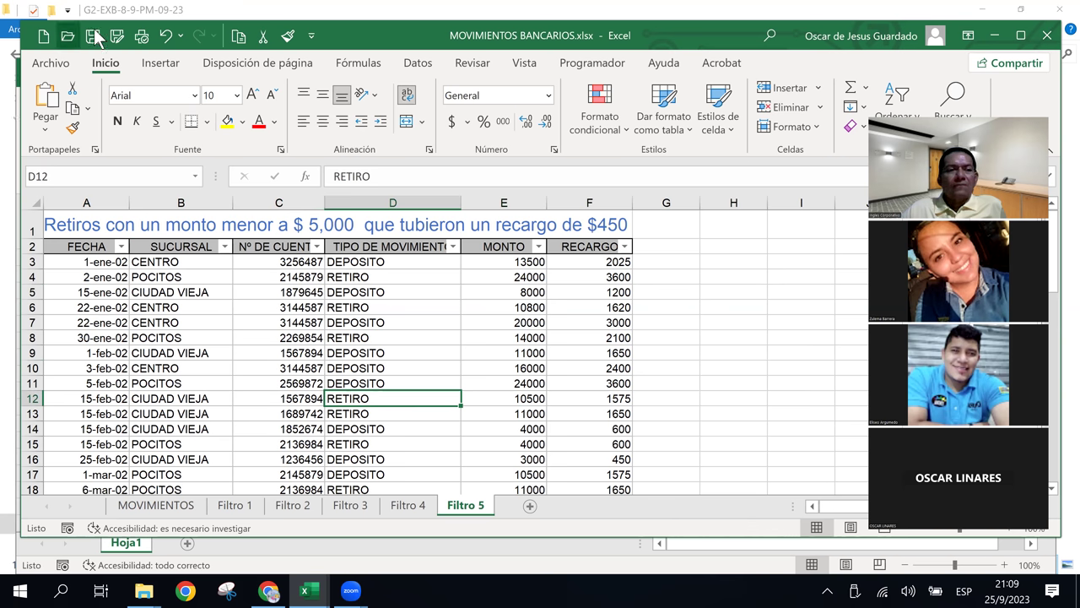
# Close the workbook and bring WhatsApp Web and the G2-EXB-8-9-PM-09-23 folder forward.
pyautogui.click(1047, 35)
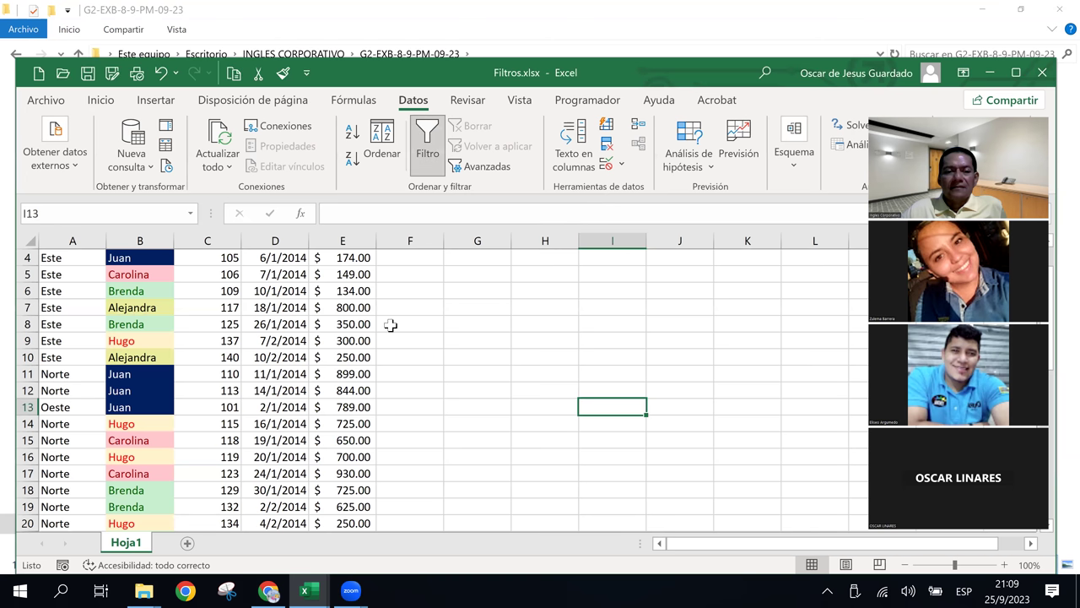
pyautogui.click(268, 590)
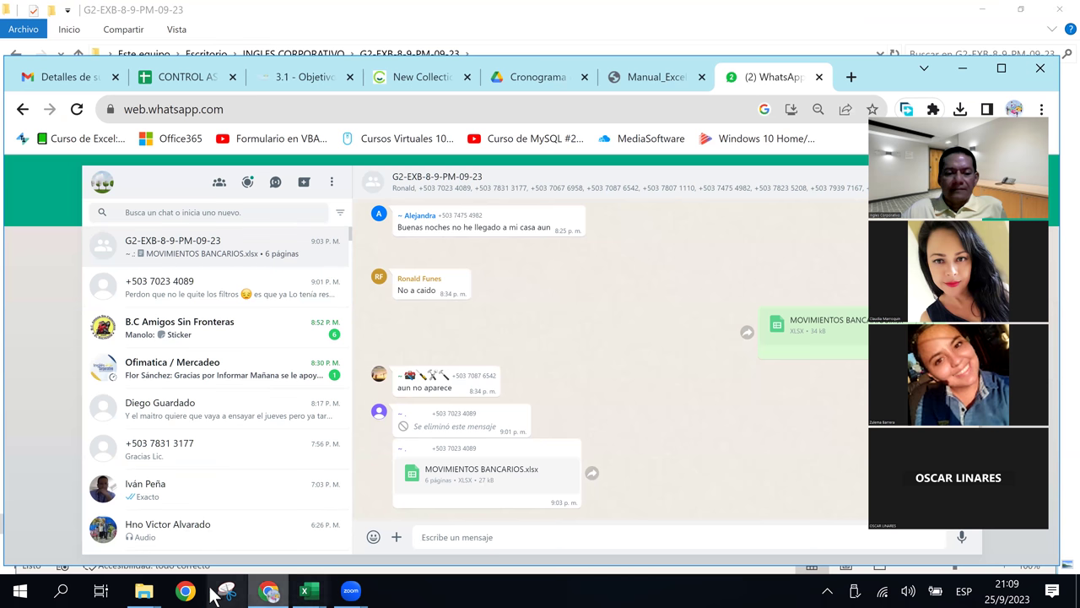
pyautogui.click(144, 591)
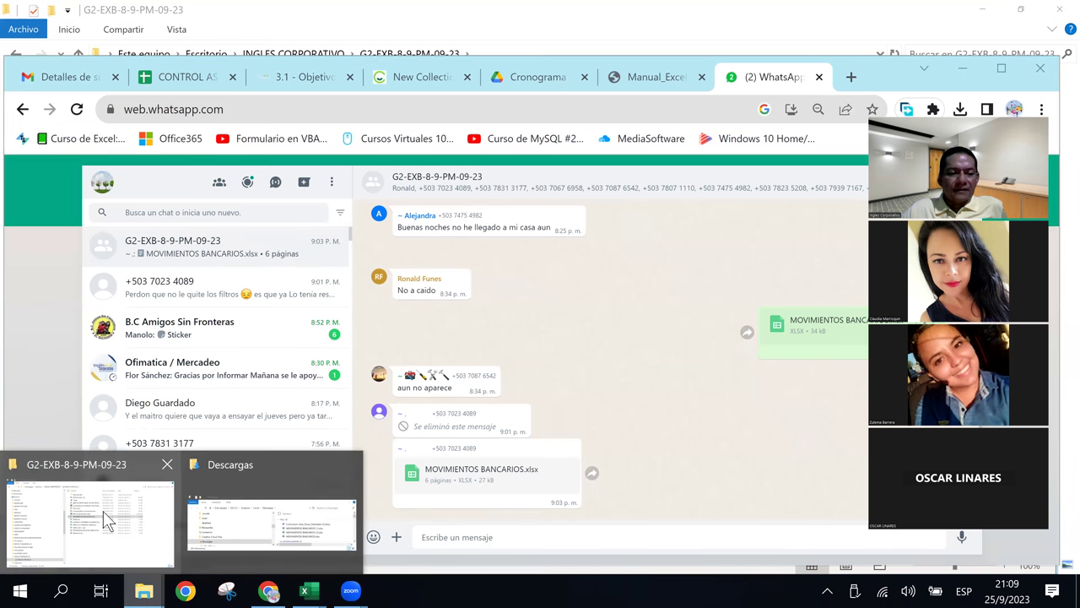
pyautogui.click(103, 510)
# Drag MOVIMIENTOS BANCARIOS.xlsx into the WhatsApp group chat, send it, and minimise the browser.
pyautogui.moveTo(480, 242); pyautogui.dragTo(284, 595)
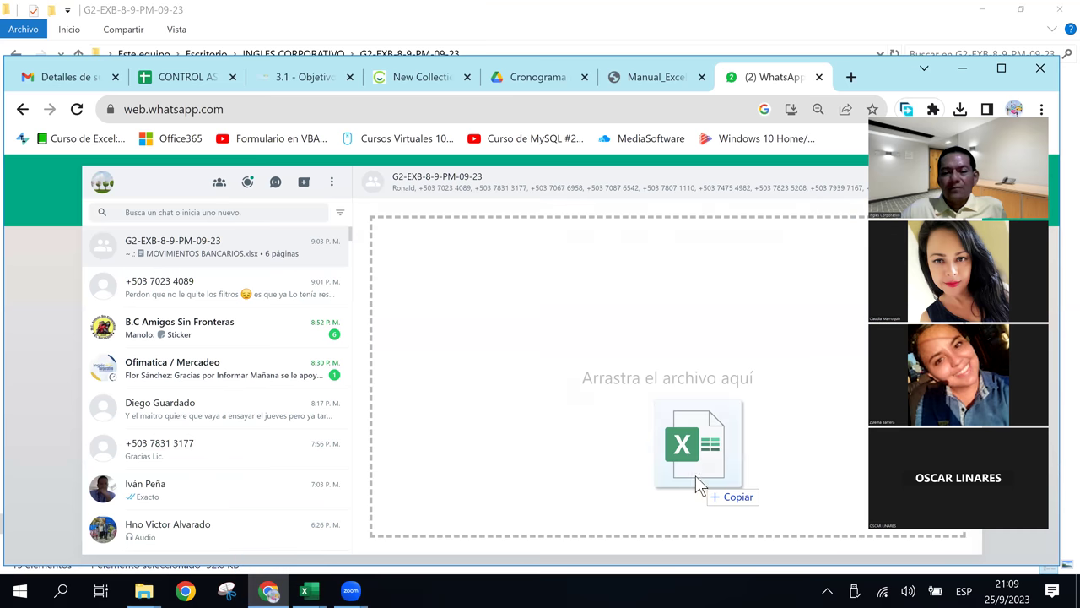
pyautogui.moveTo(284, 595); pyautogui.dragTo(696, 475)
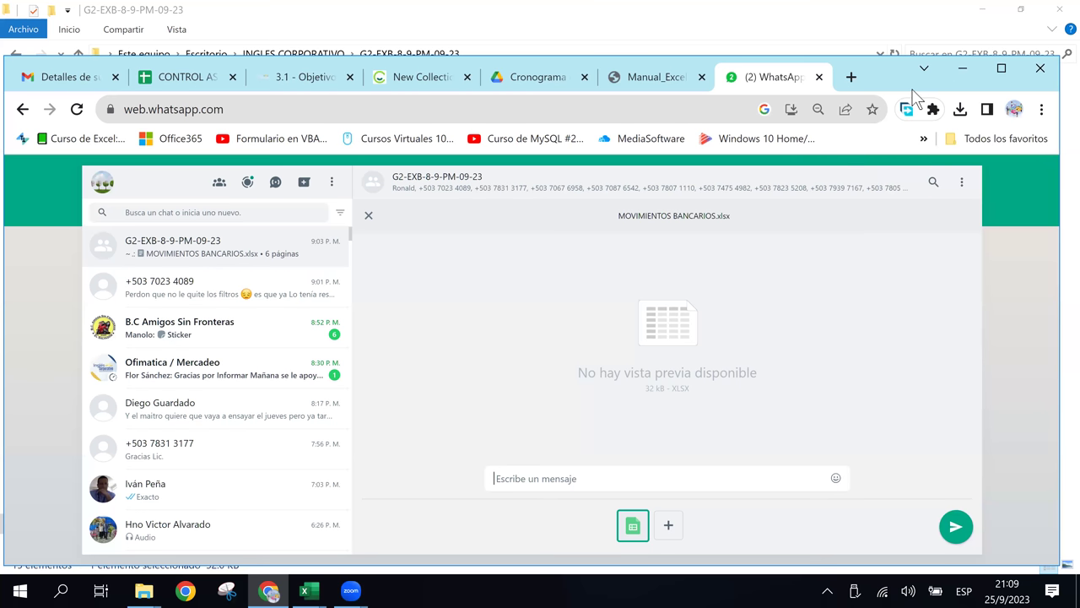
pyautogui.click(954, 526)
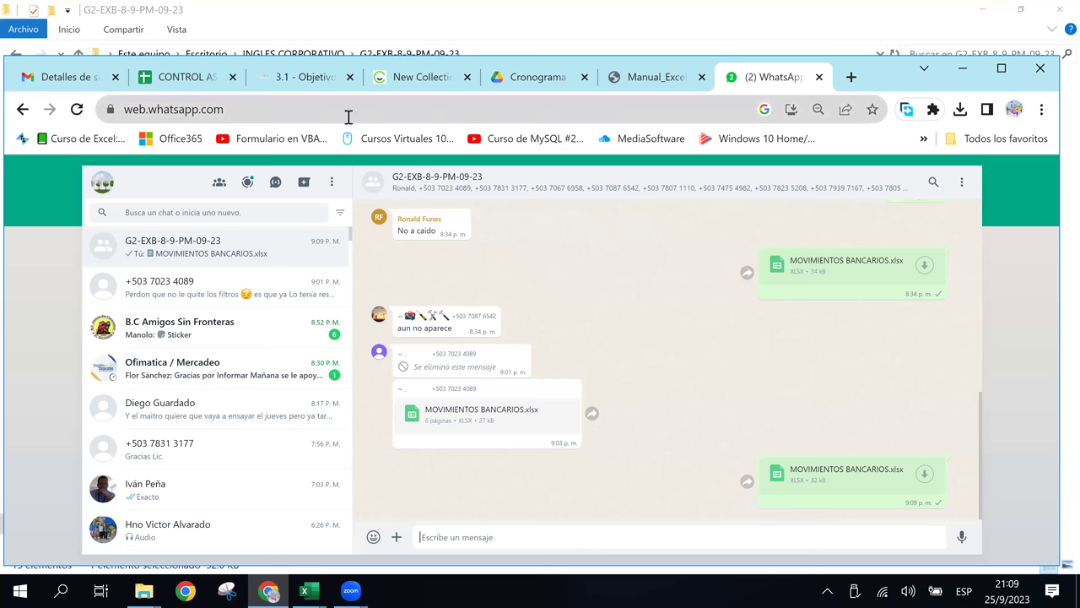
pyautogui.click(959, 68)
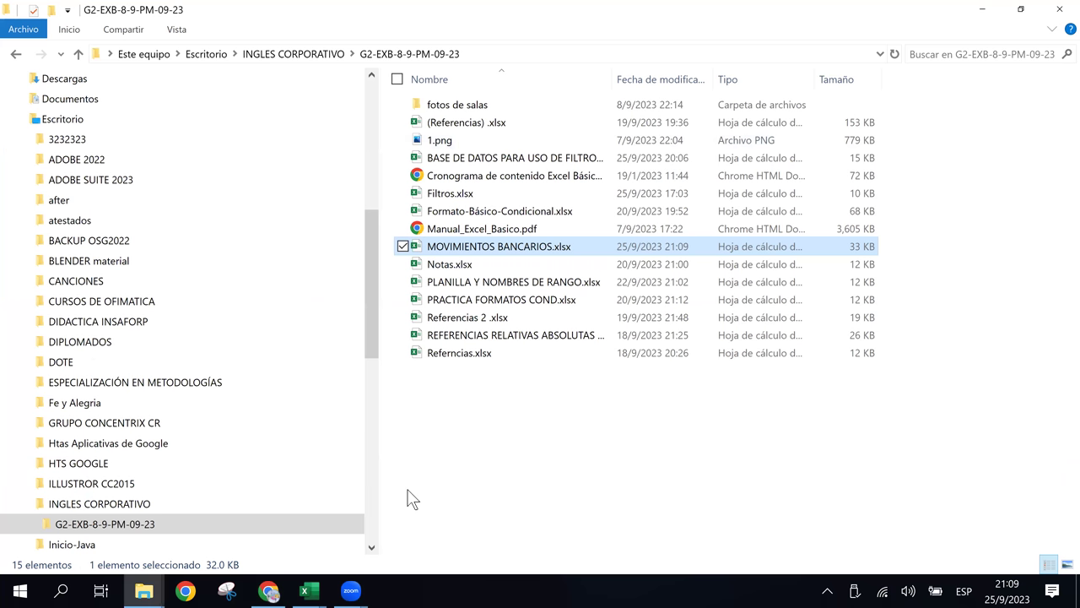
pyautogui.click(534, 464)
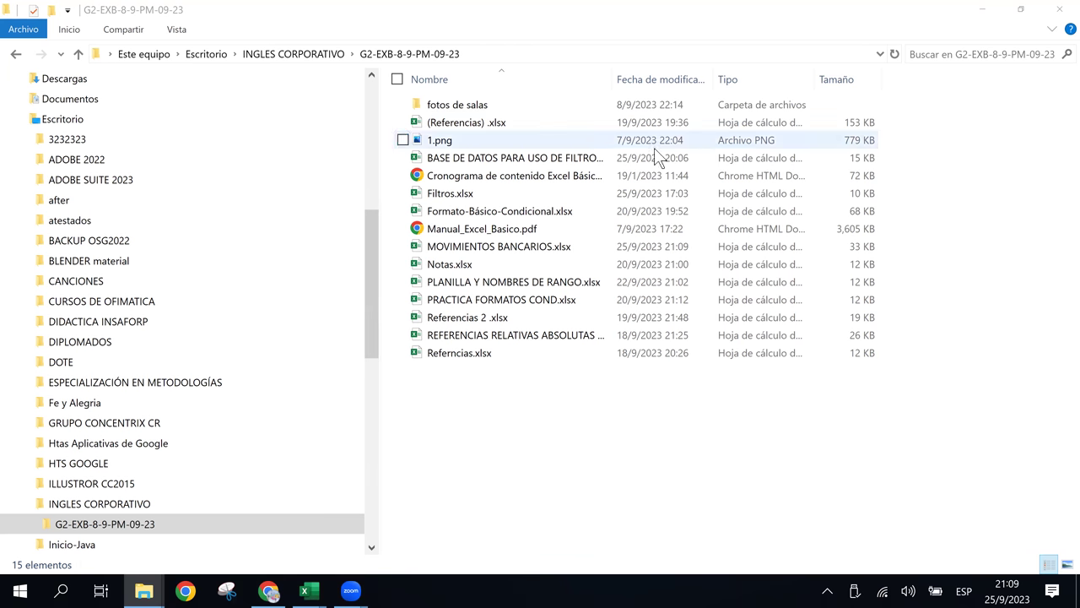
pyautogui.click(615, 458)
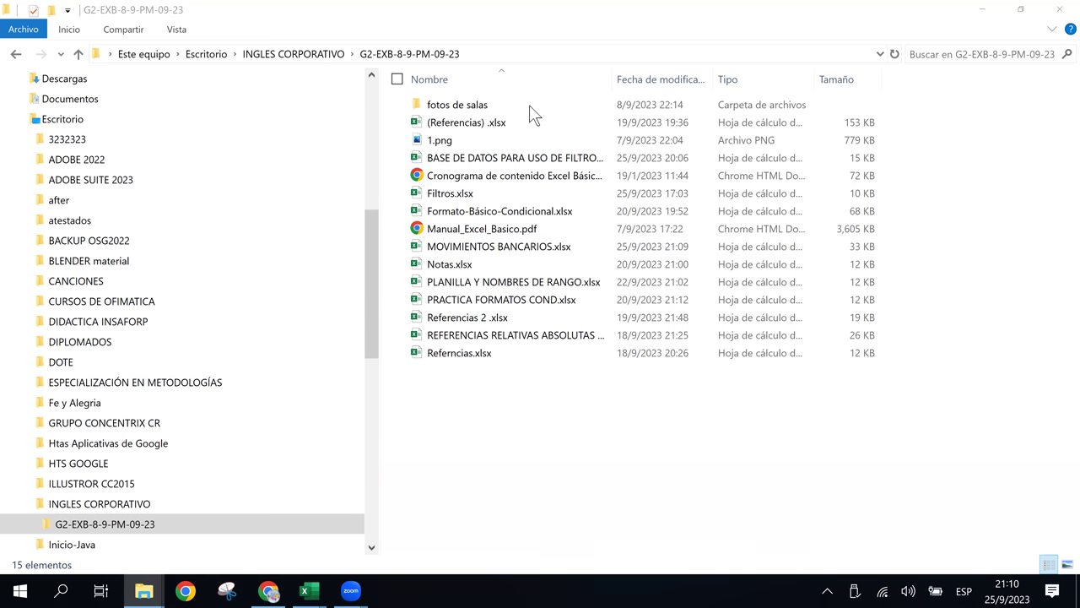
pyautogui.click(640, 418)
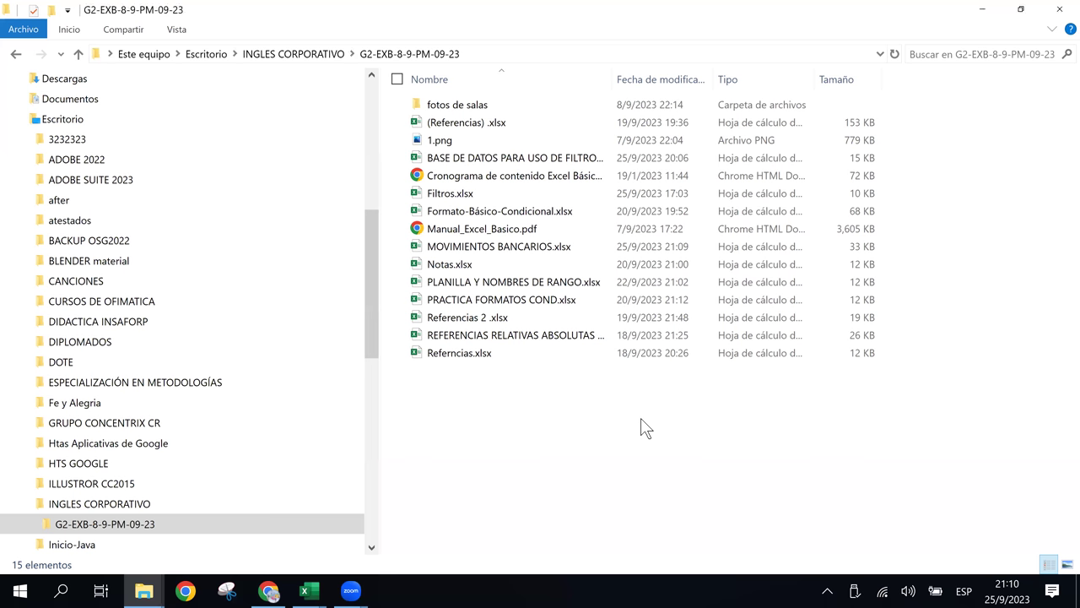